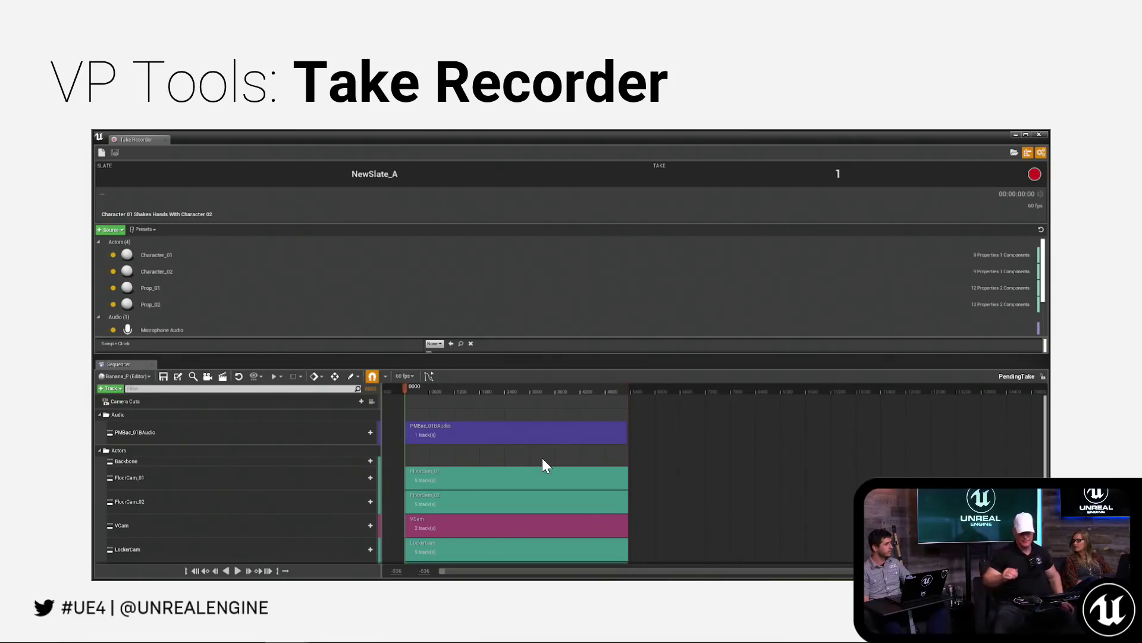
mouse_move(116, 586)
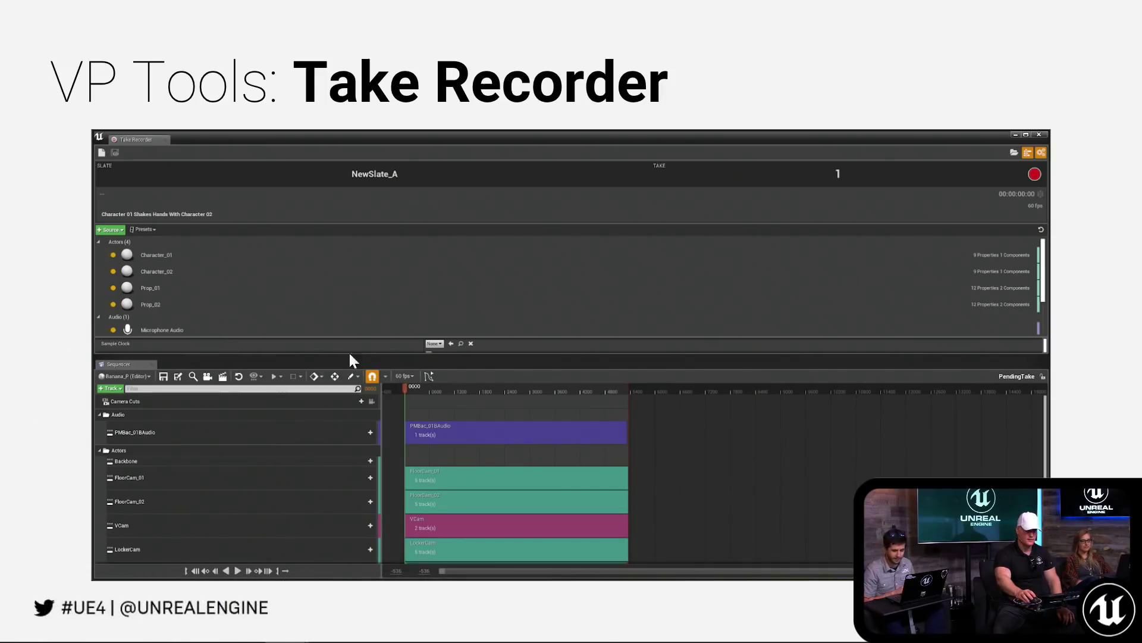
click(540, 323)
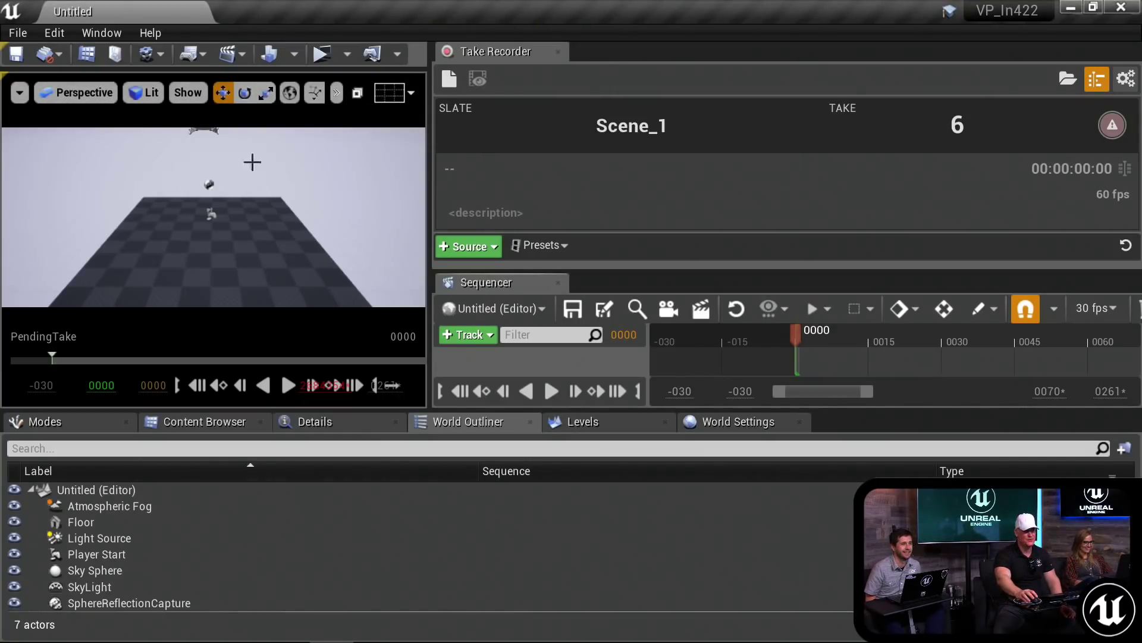
Step: Search the installed plugins for "Take", check whether the Take Recorder plugin is enabled, and close the plugin browser
click(52, 26)
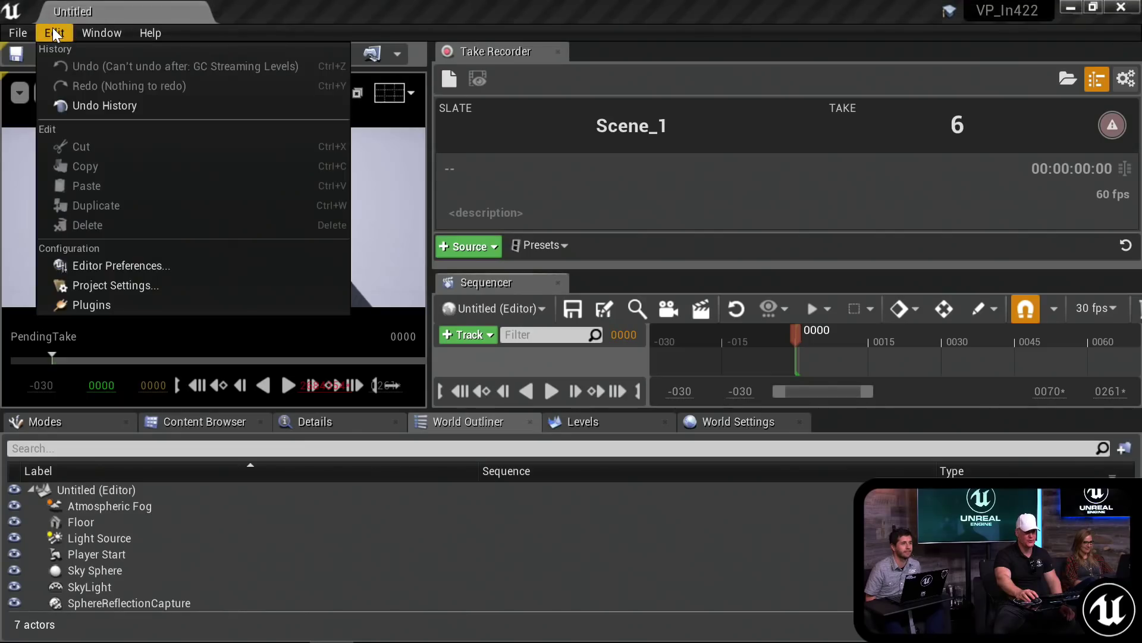
click(86, 303)
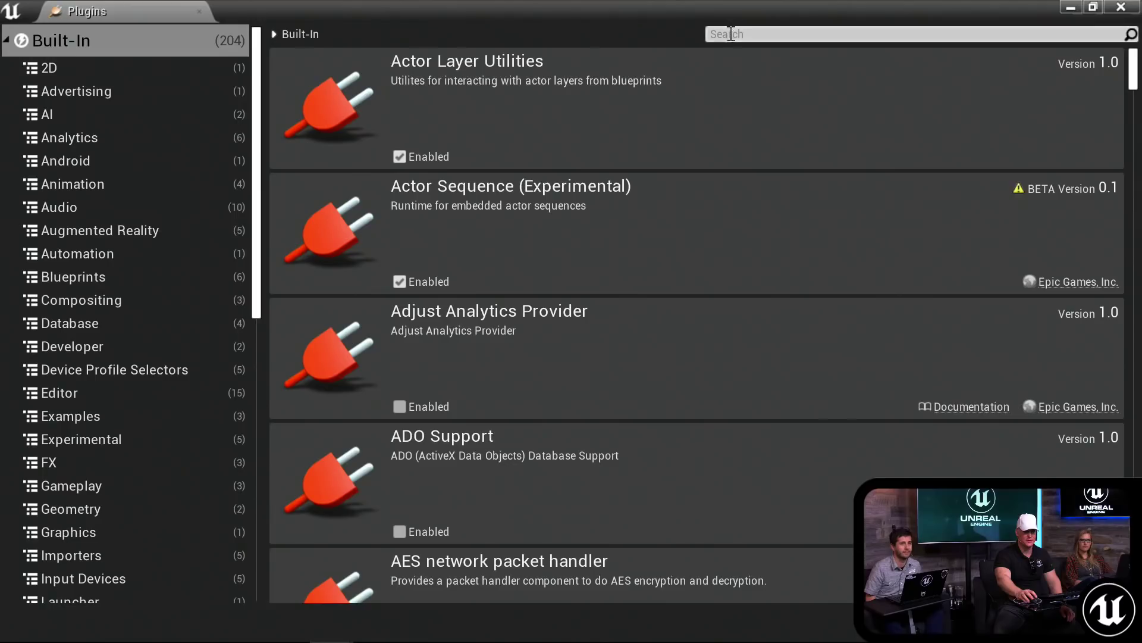
click(729, 34)
text(Take)
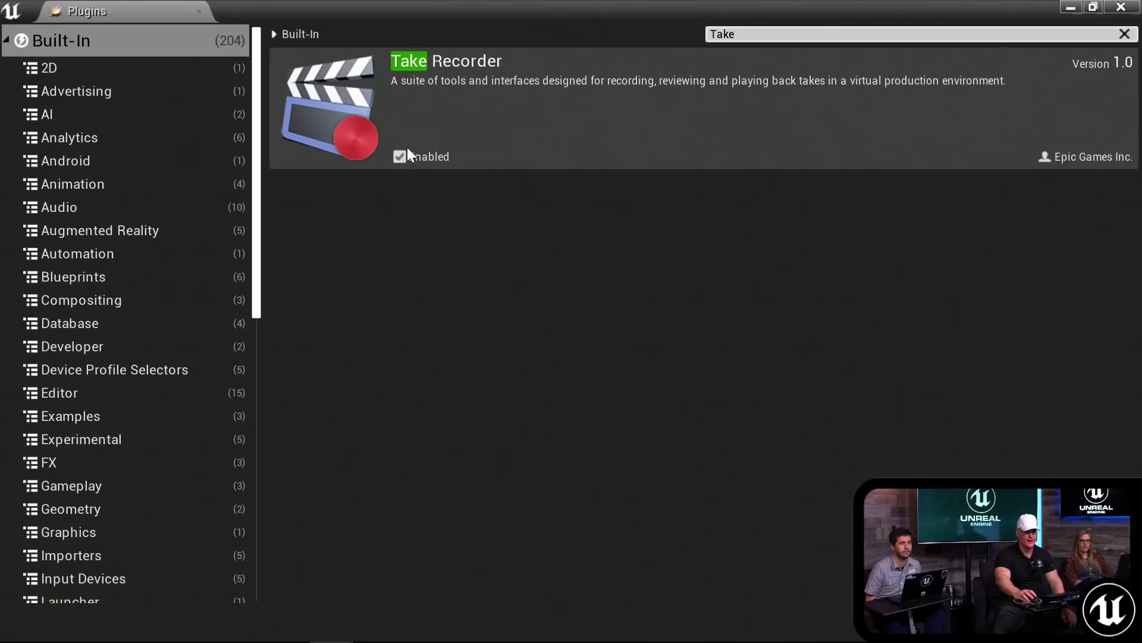
click(1122, 9)
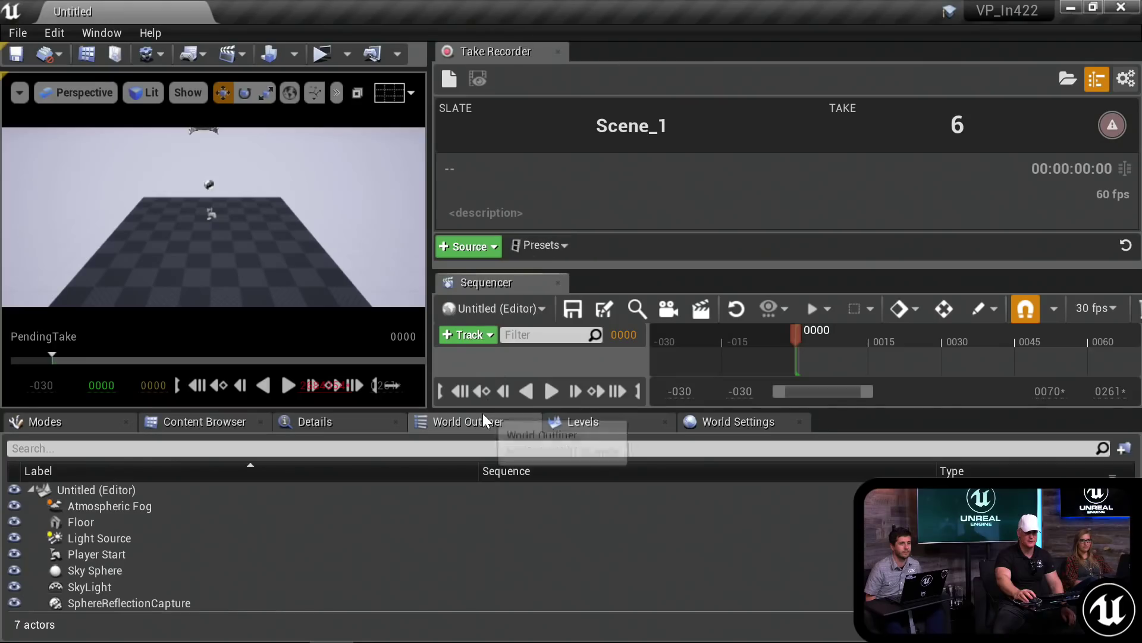
Step: Enlarge the viewport and Take Recorder areas by shrinking the World Outliner area, and adjust the division between Take Recorder and Sequencer
drag(483, 409, 505, 526)
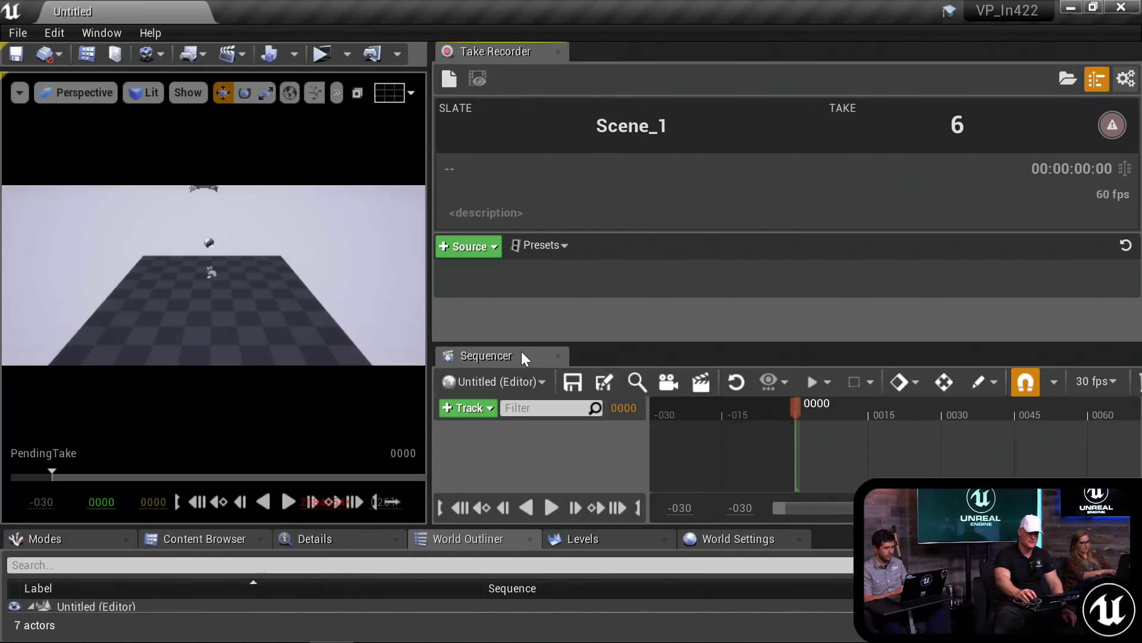
drag(523, 343, 527, 326)
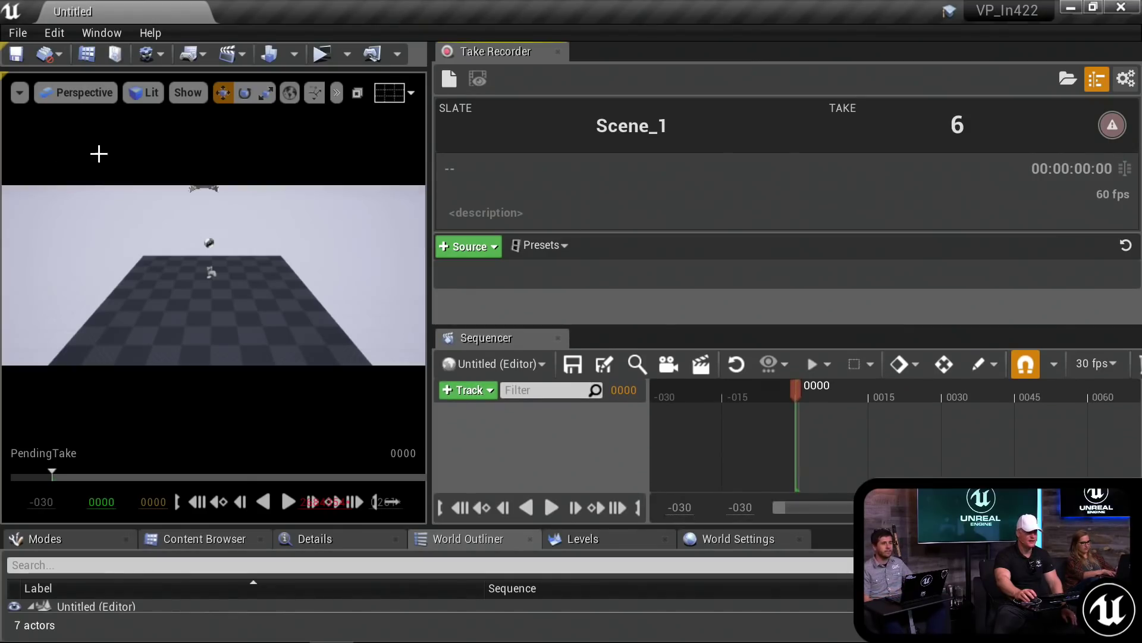
drag(0, 18, 0, 59)
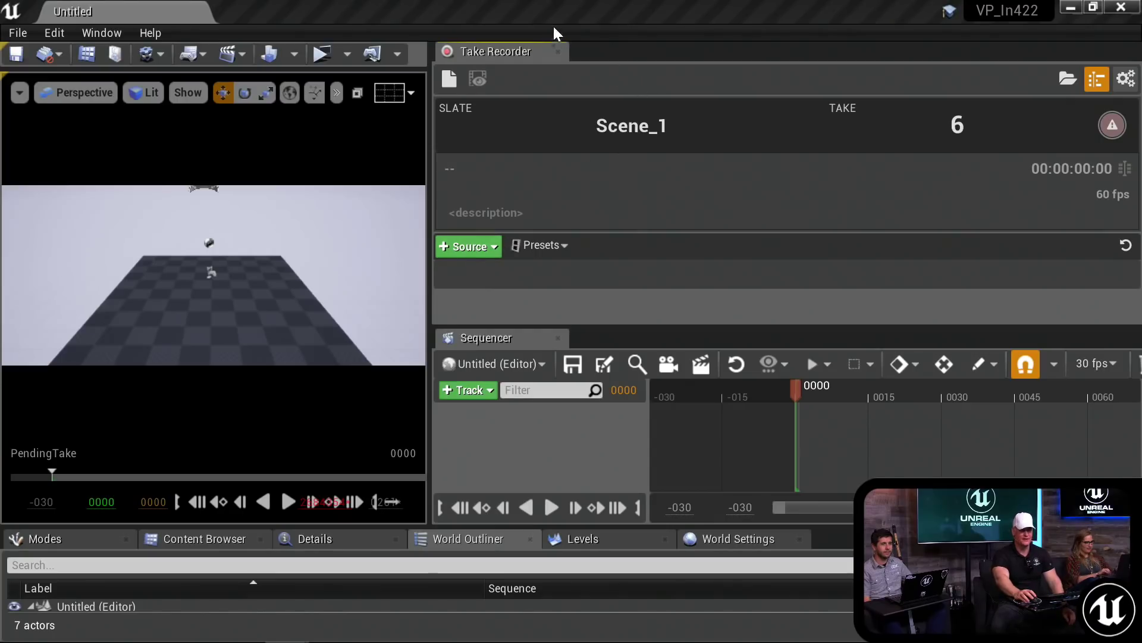
Step: Examine the available recording source types and the level actors offered as sources, and add none
click(472, 249)
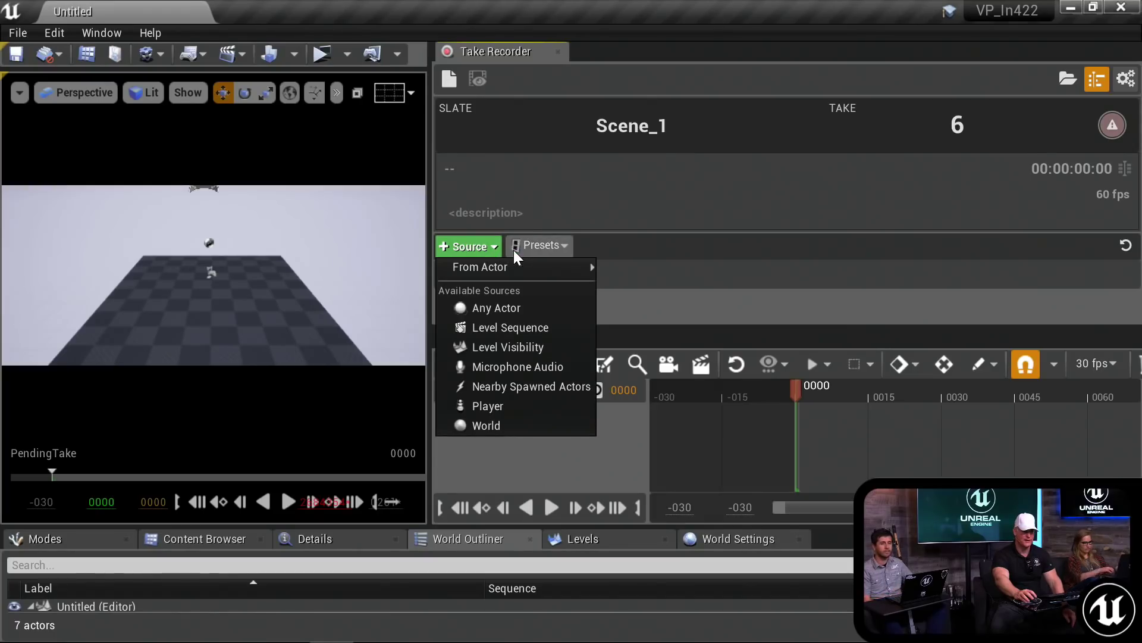
mouse_move(513, 258)
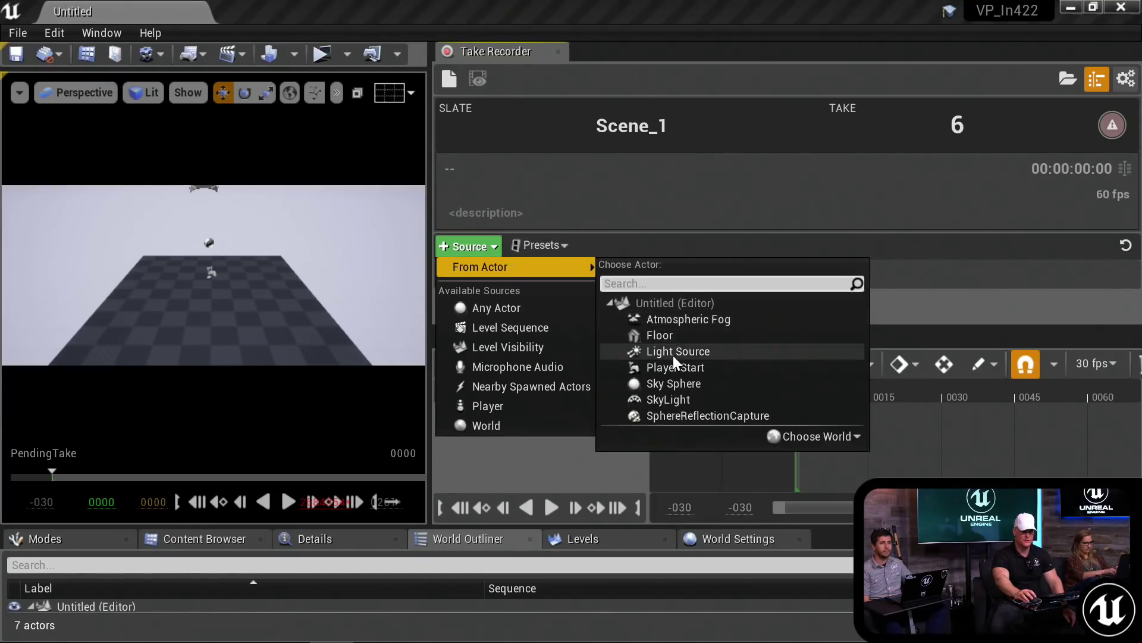
click(617, 190)
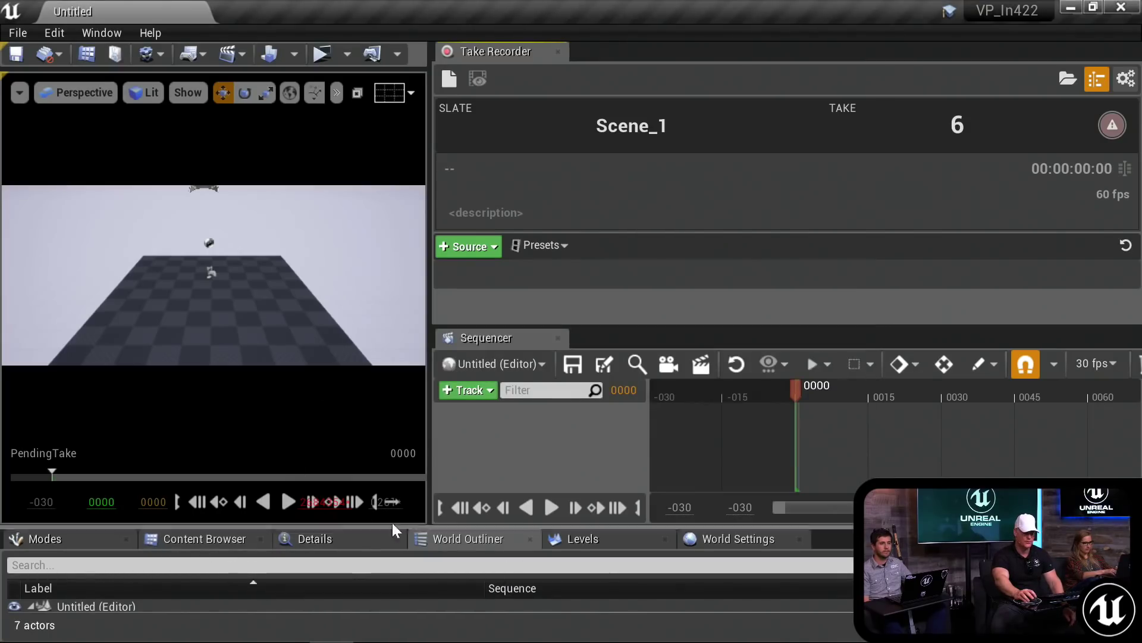
Step: Add the Floor actor from an undocked World Outliner as a recording source, and dock the outliner back beside Modes
drag(456, 535, 133, 221)
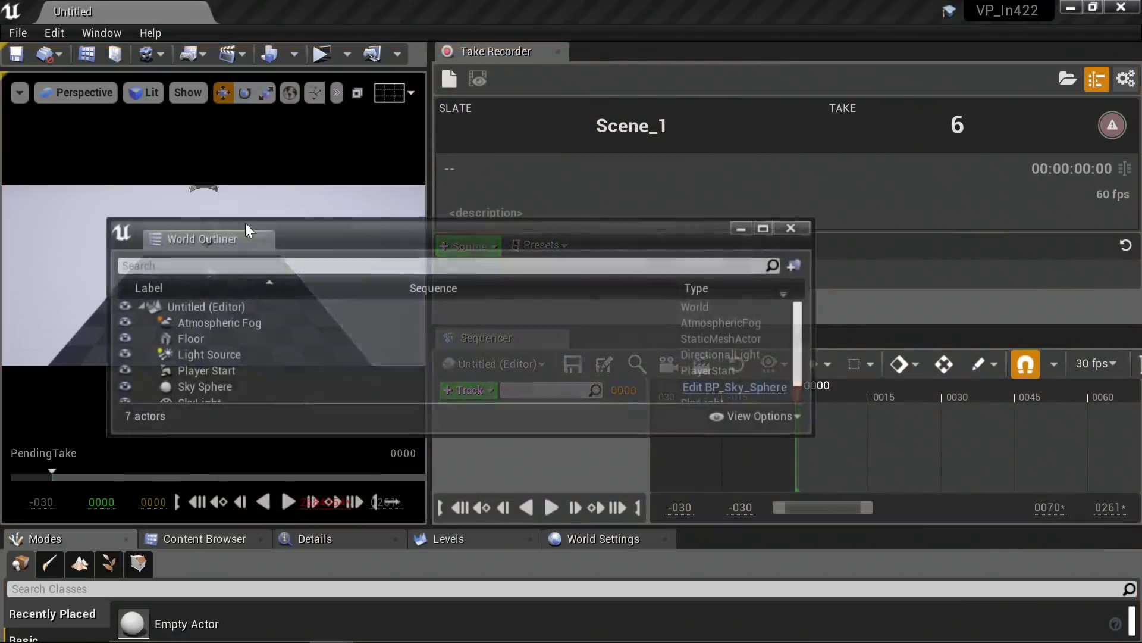
drag(332, 216, 301, 256)
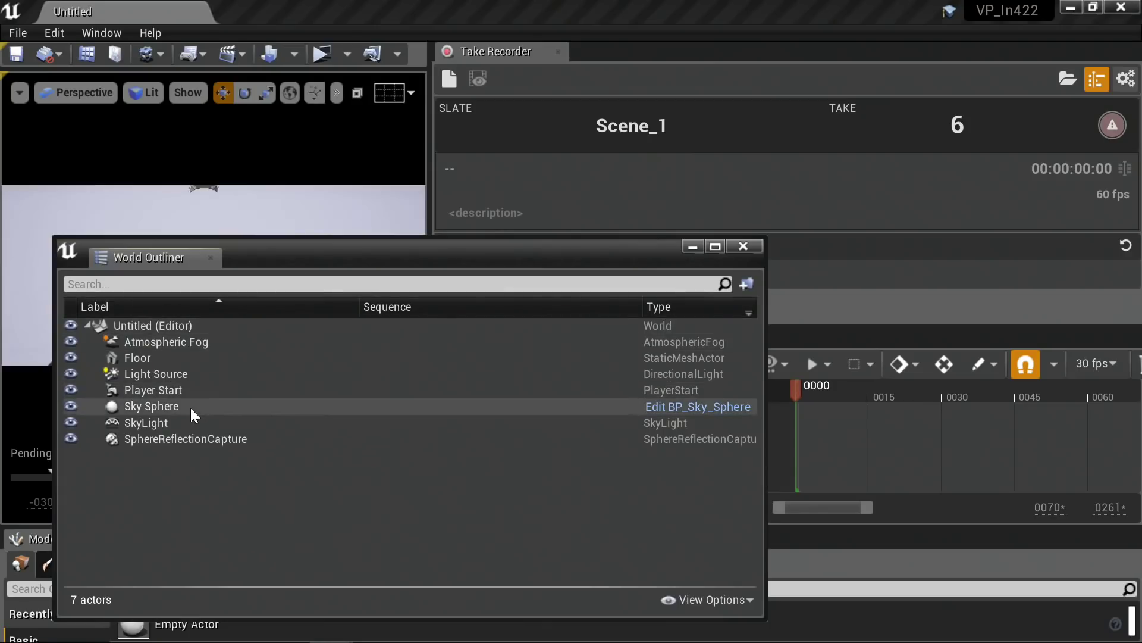
click(159, 357)
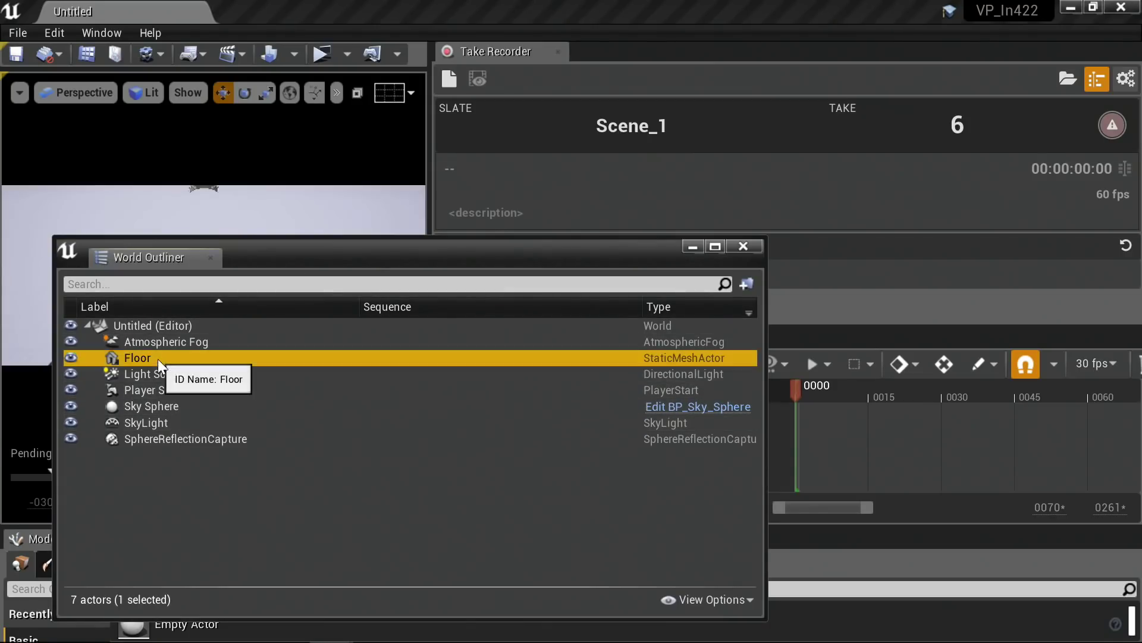
drag(316, 264, 537, 371)
drag(377, 468, 502, 310)
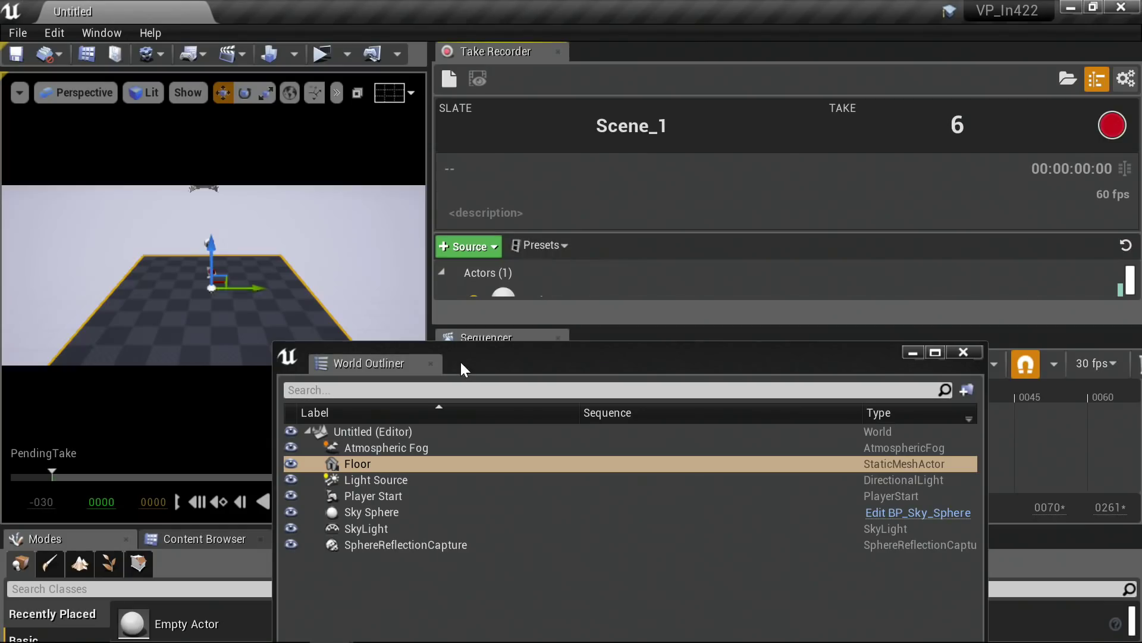
drag(394, 366, 249, 551)
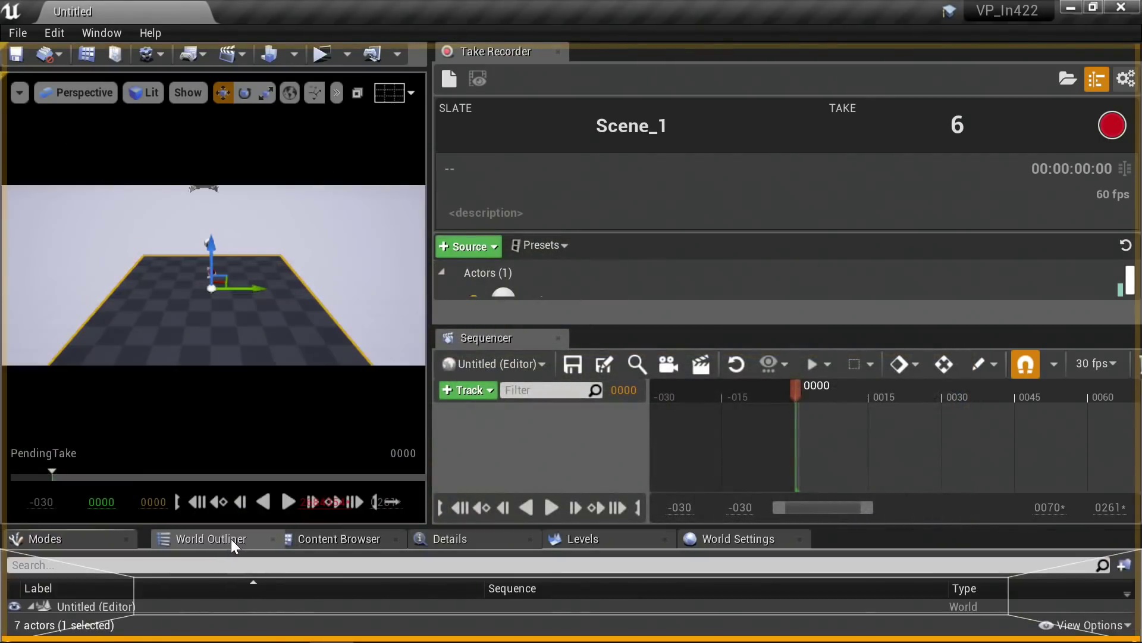
Step: Enlarge the Take Recorder's source area and remove the Floor source
drag(527, 326, 531, 376)
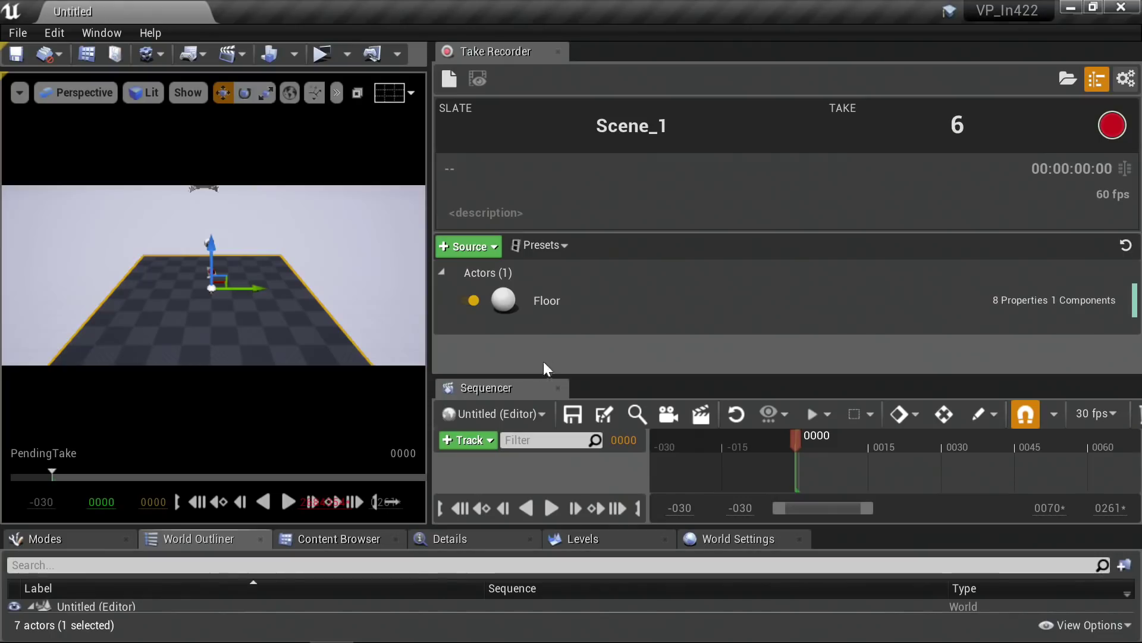
click(542, 305)
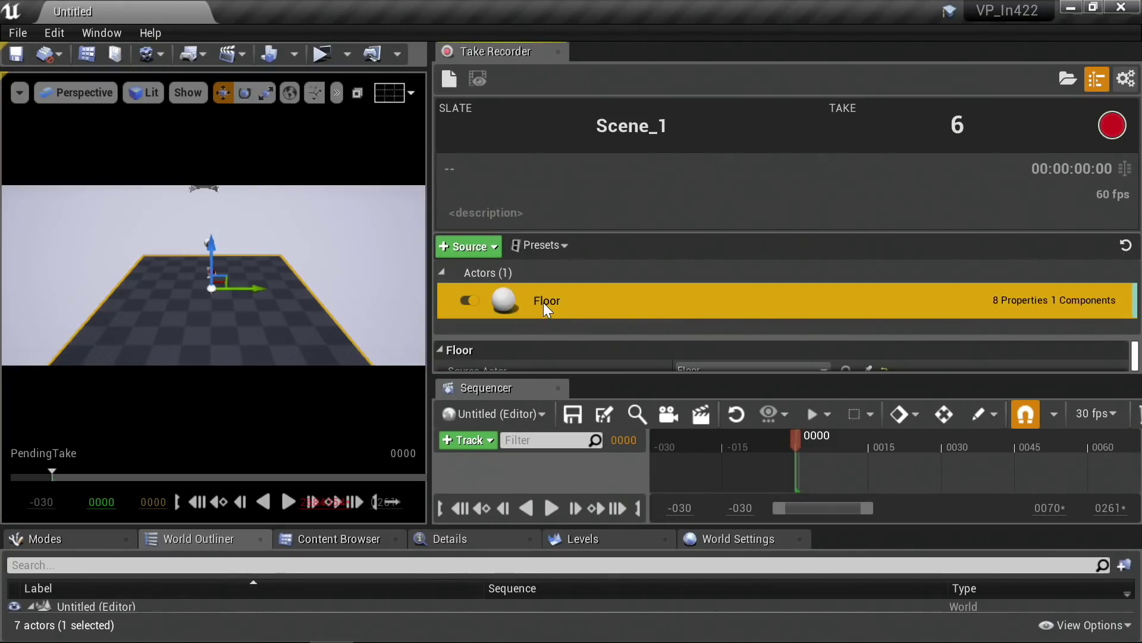
key(Delete)
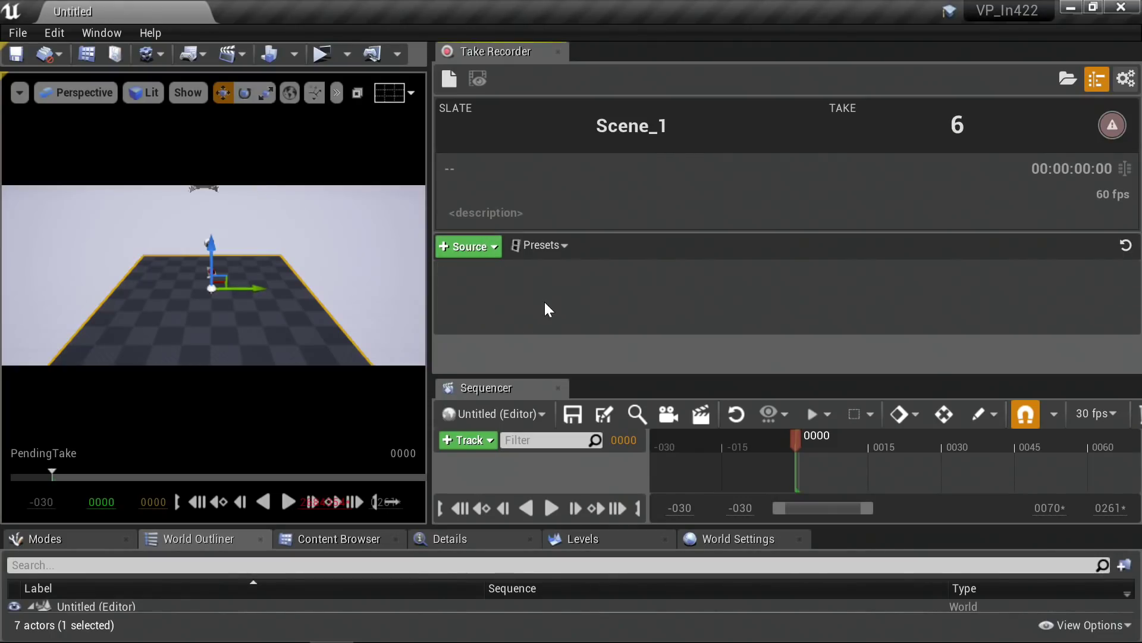
Step: Add a Microphone Audio recording source and enlarge the Take Recorder's details area for its settings
click(497, 245)
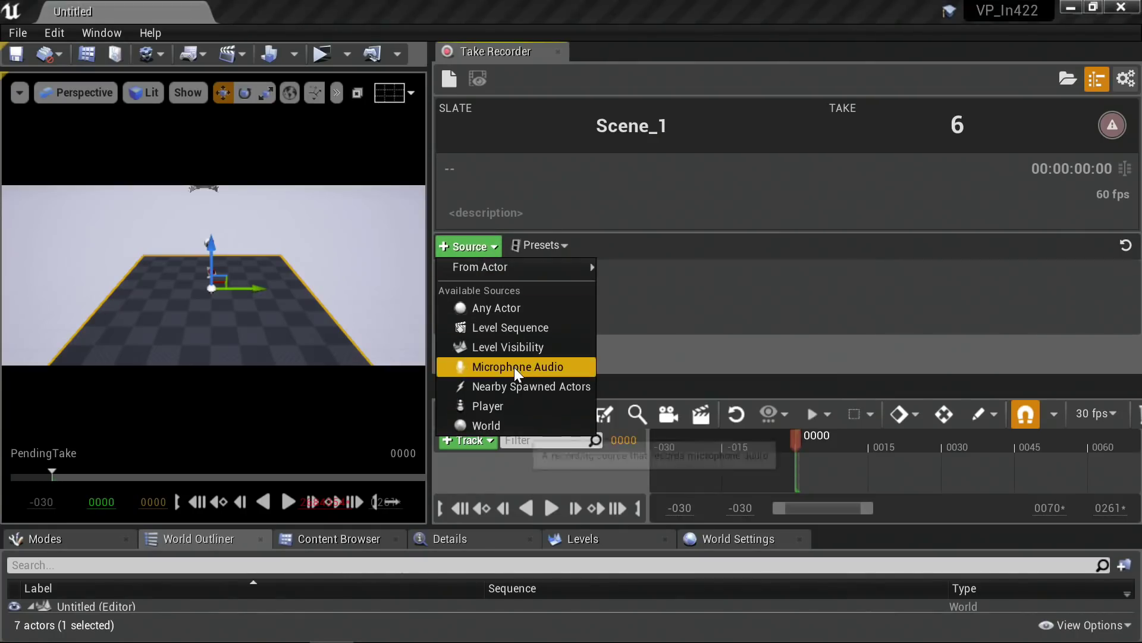
click(513, 367)
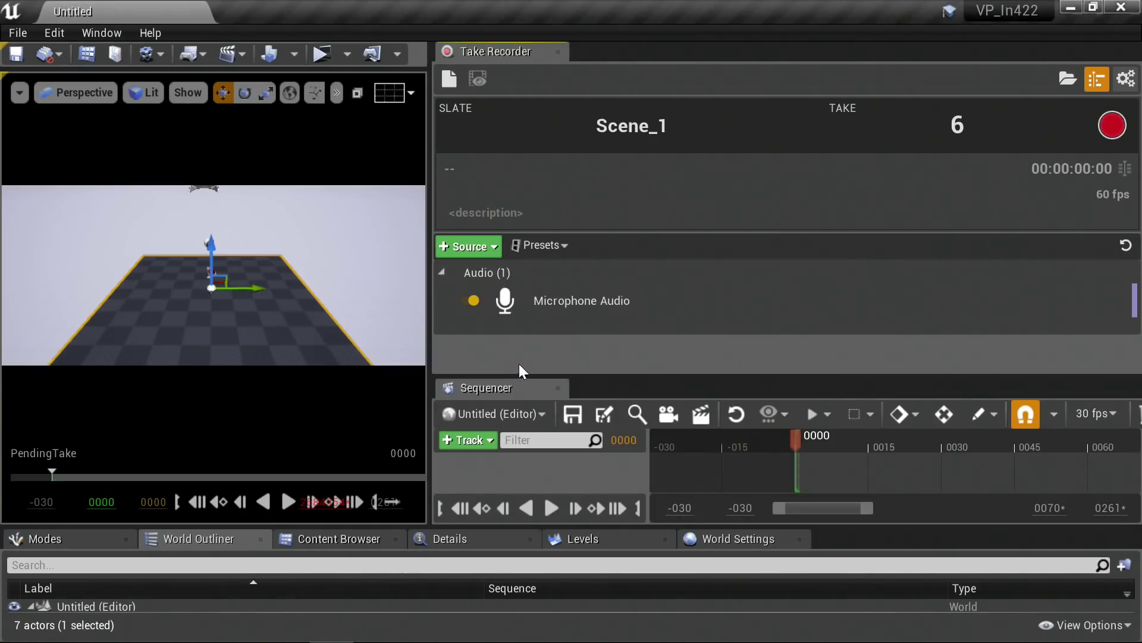
click(565, 300)
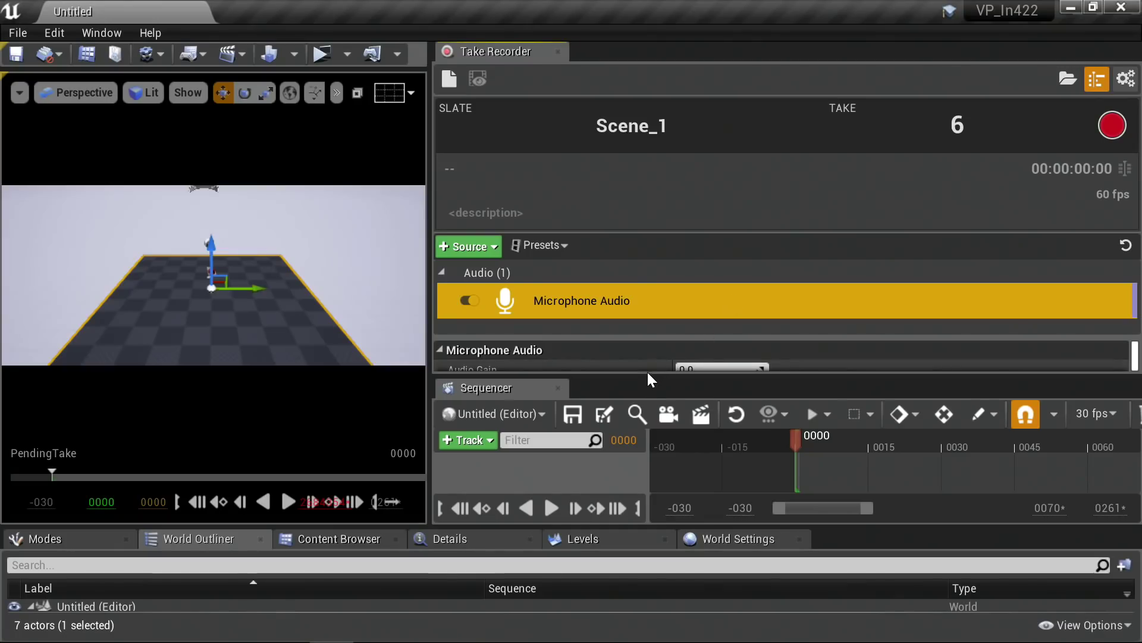
drag(643, 377, 642, 441)
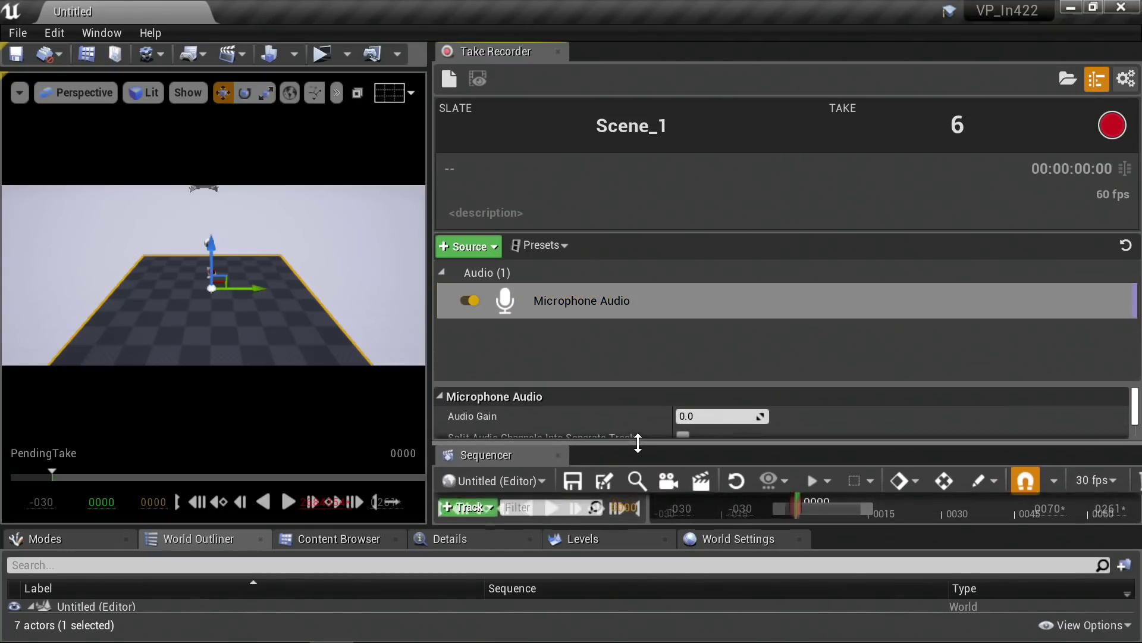
drag(643, 379, 638, 329)
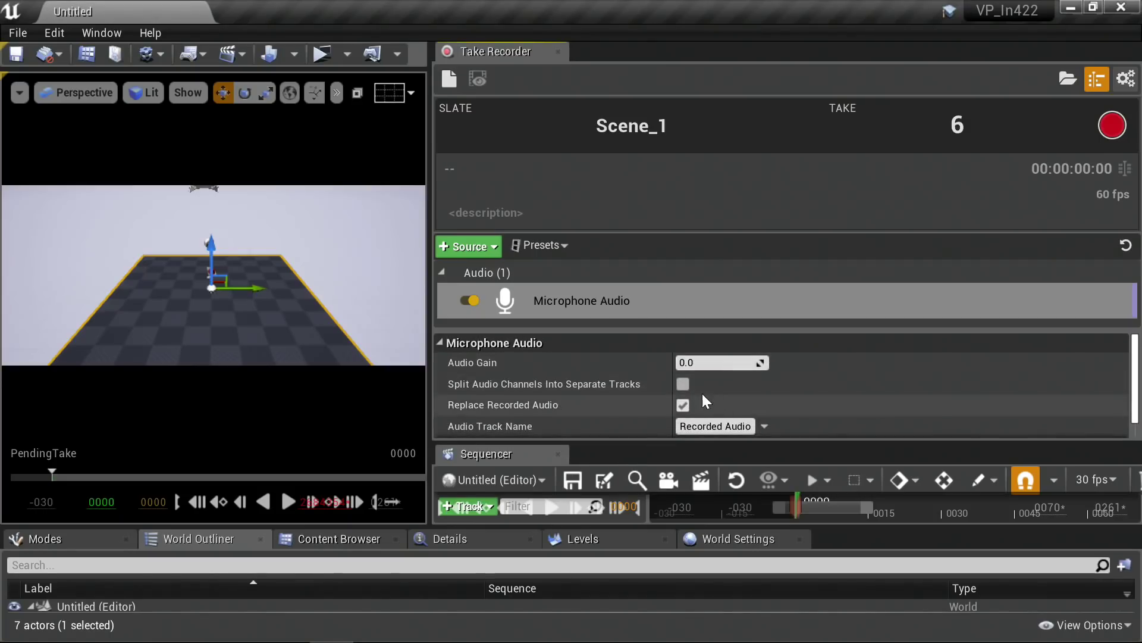
Step: Turn Split Audio Channels Into Separate Tracks on and off again, and remove the Microphone Audio source
click(683, 384)
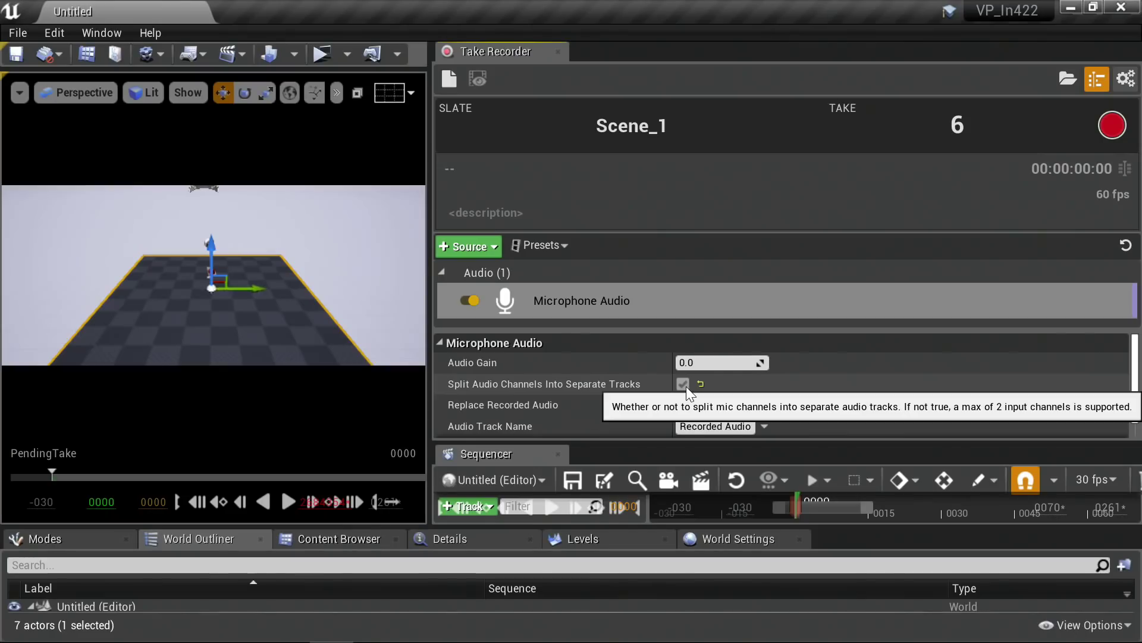
click(681, 386)
click(570, 303)
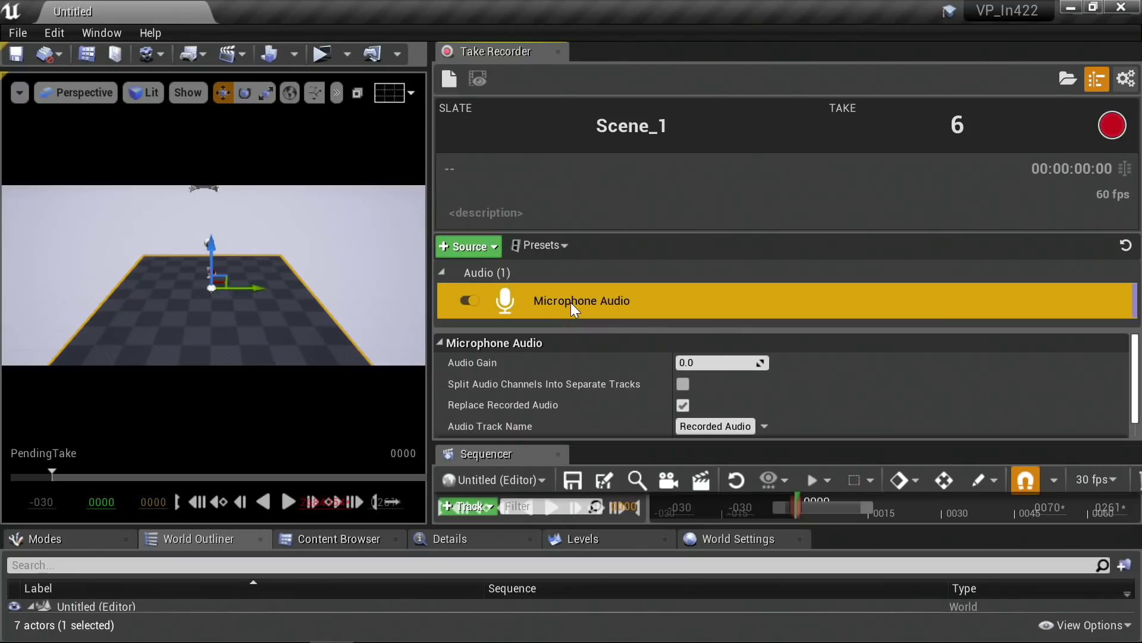
key(Delete)
Step: Review the recording source types again, including the actors that can be added from the current level
click(493, 247)
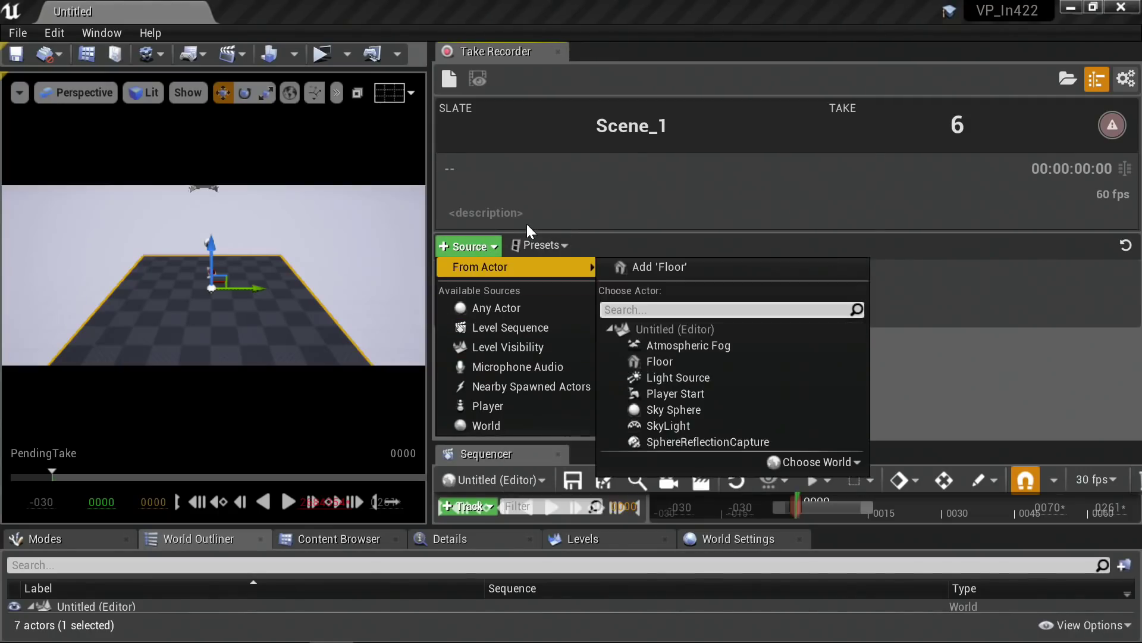
click(548, 184)
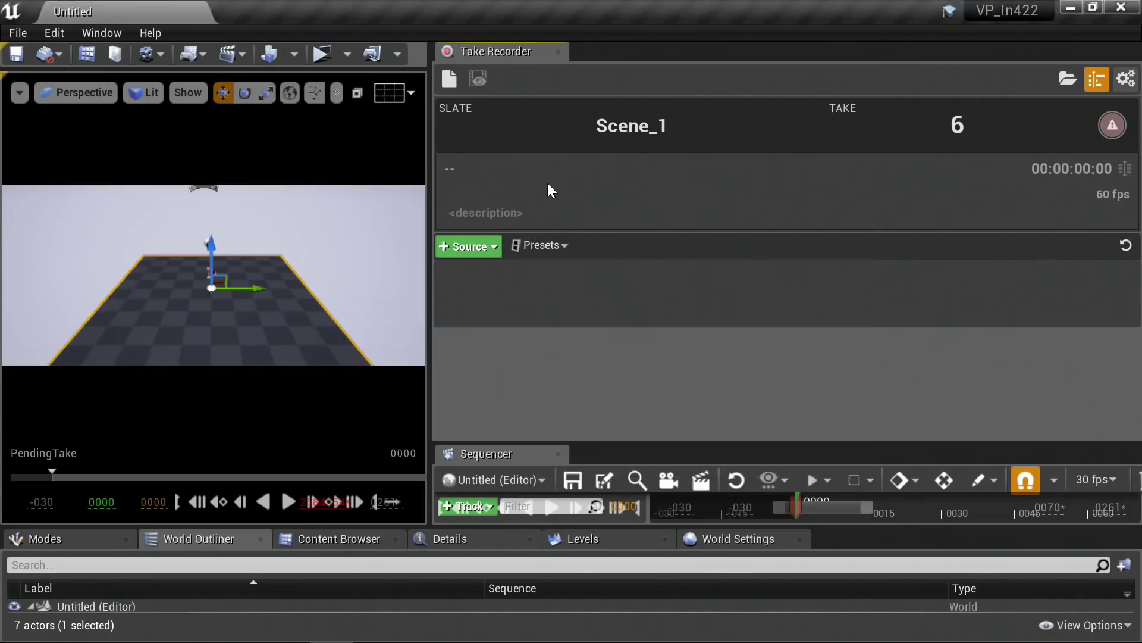
click(480, 248)
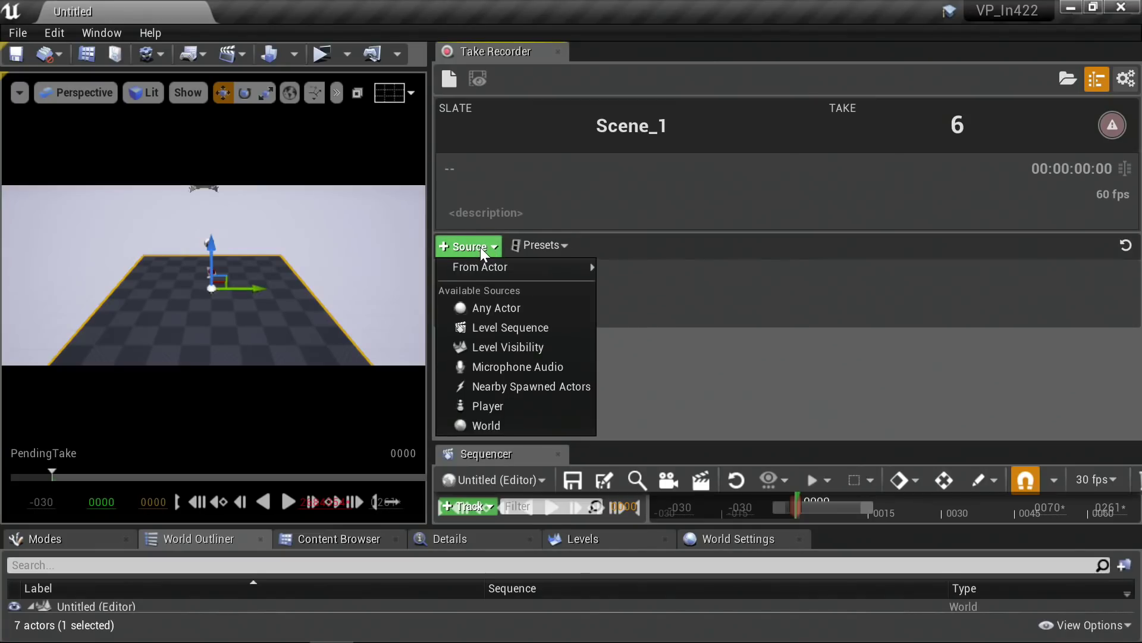
mouse_move(484, 268)
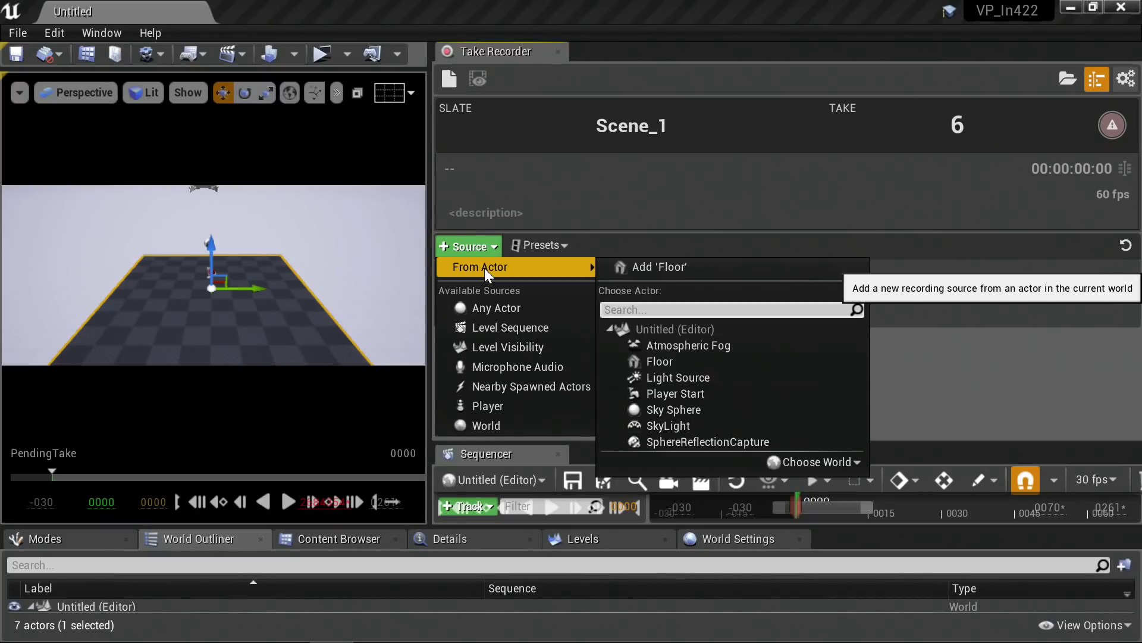
click(525, 192)
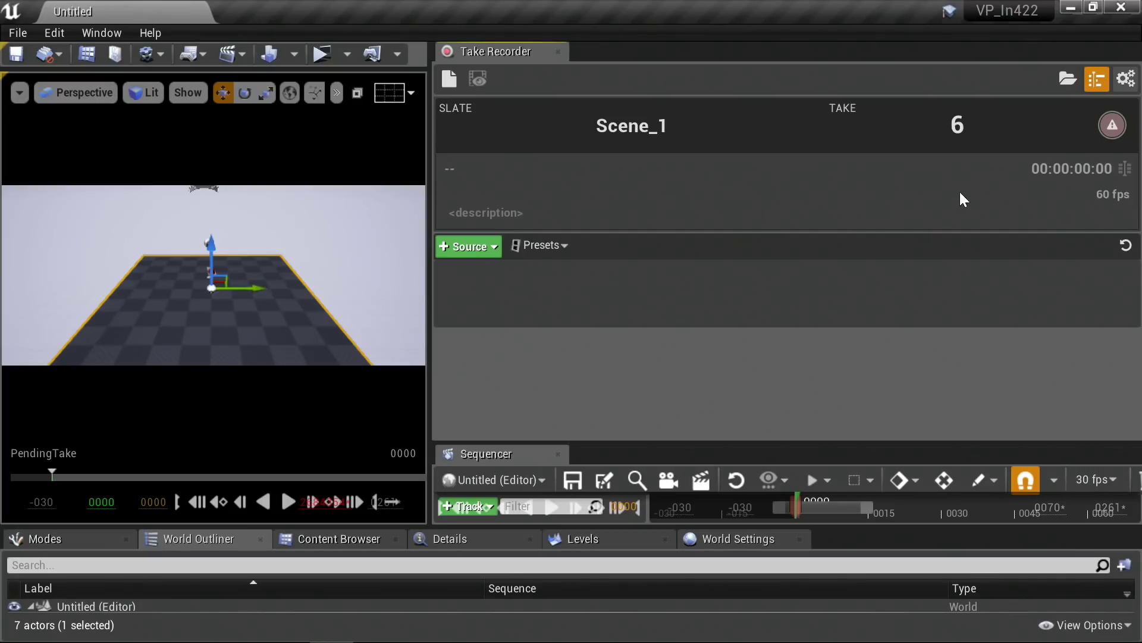
Step: Change the take's slate name to ccc
double_click(665, 128)
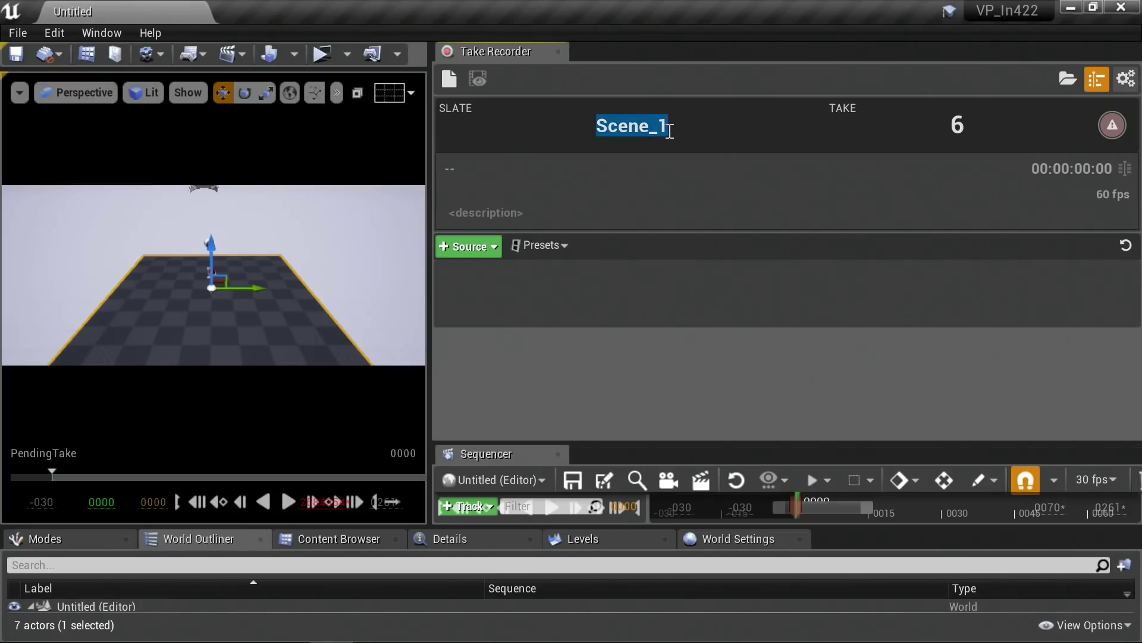
key(BackSpace)
text(ccc)
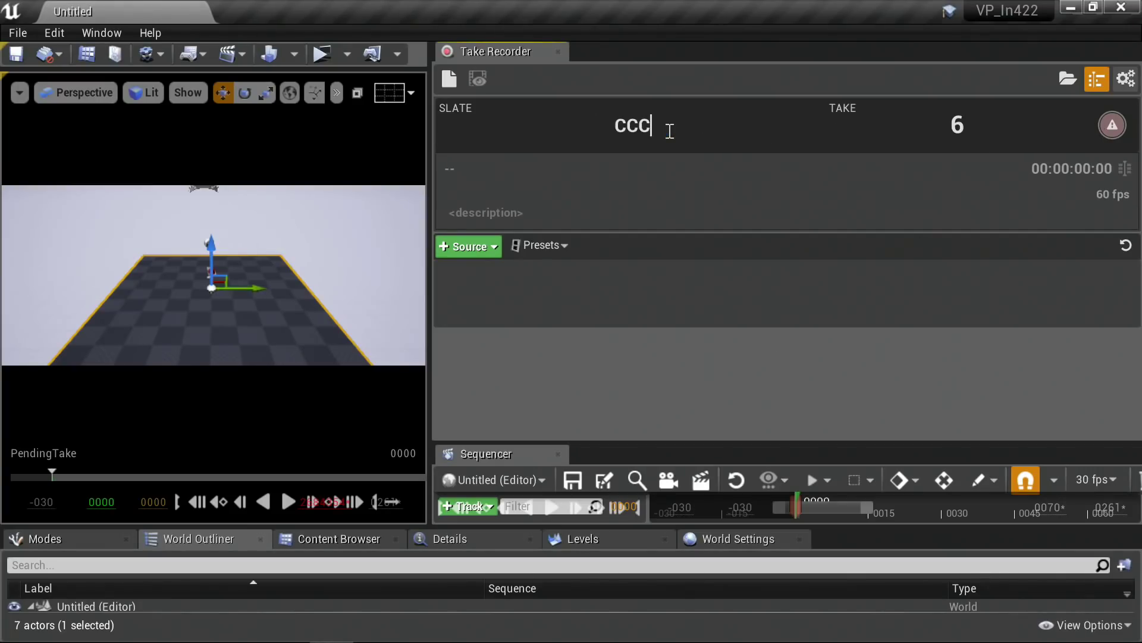
key(Return)
drag(649, 123, 516, 129)
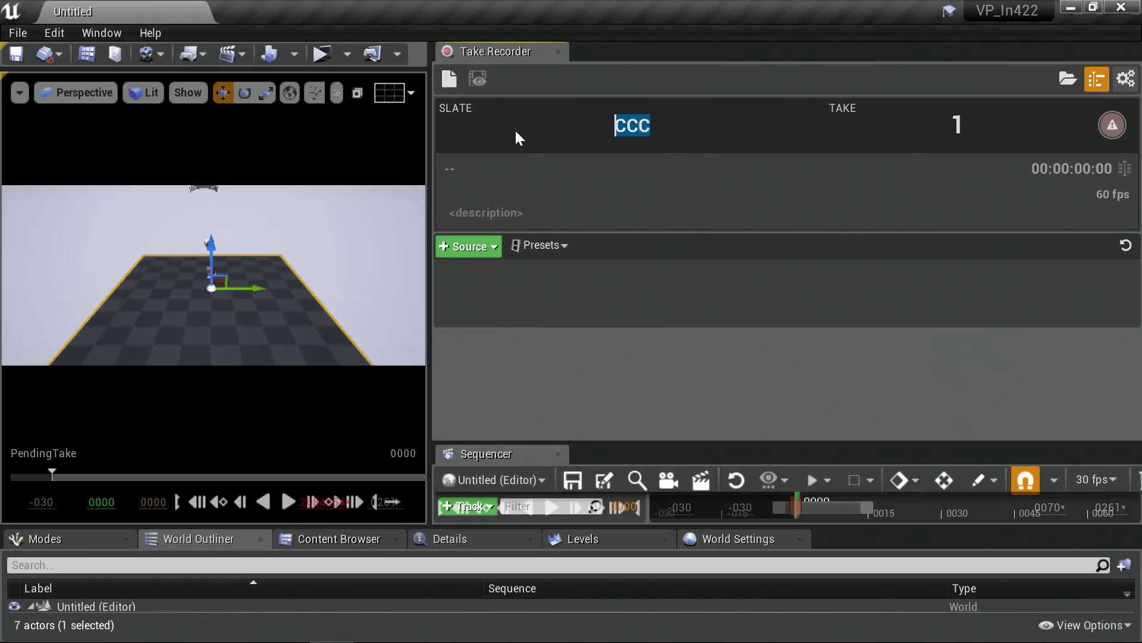
click(649, 134)
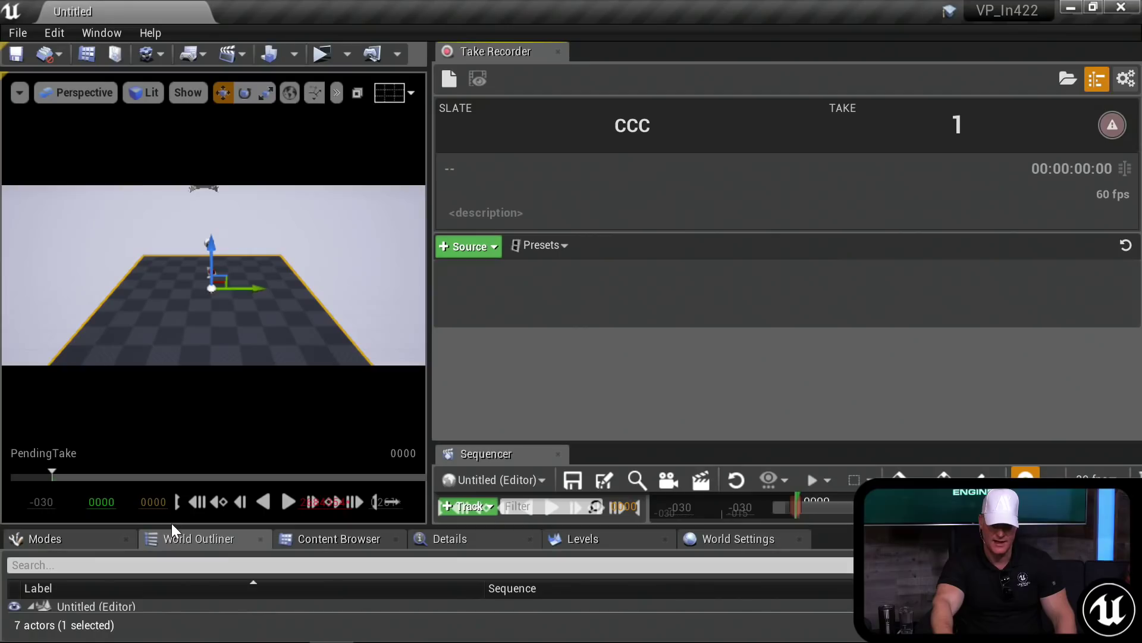
Step: Add the Floor actor from the World Outliner as a recording source in the Take Recorder and select it
drag(169, 526, 213, 333)
drag(109, 448, 512, 265)
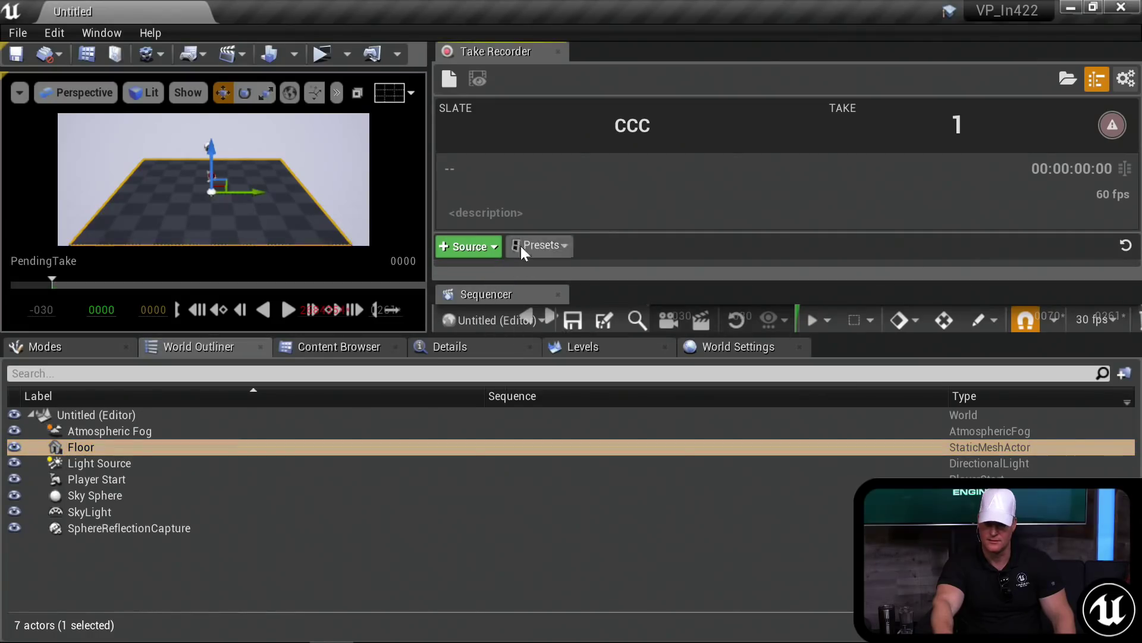
drag(495, 281, 481, 493)
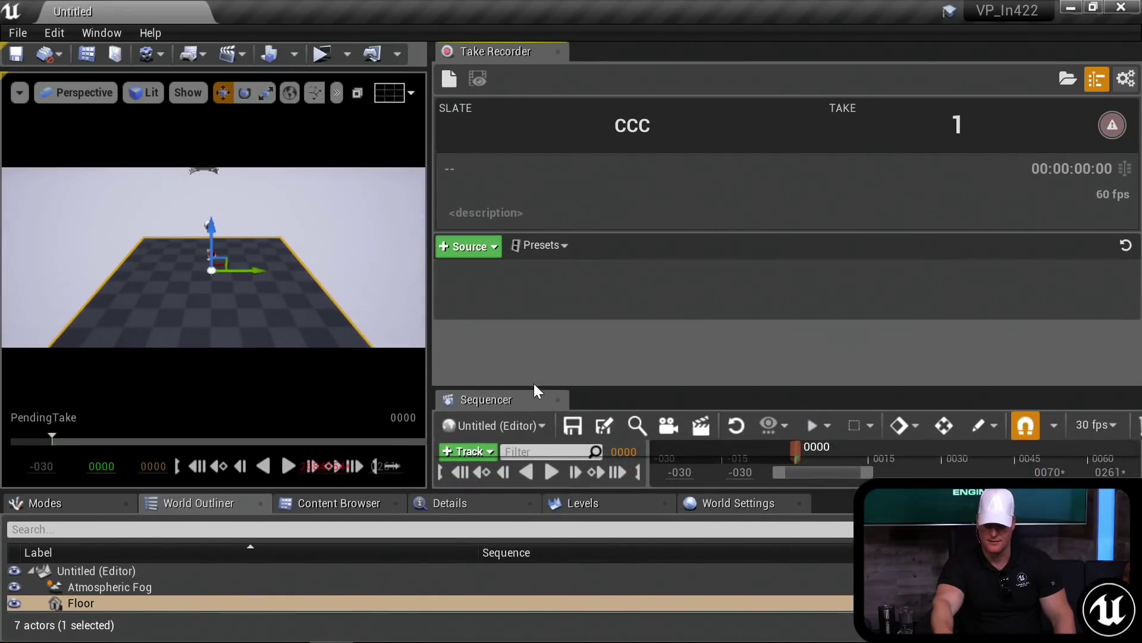
drag(125, 603, 538, 287)
click(553, 297)
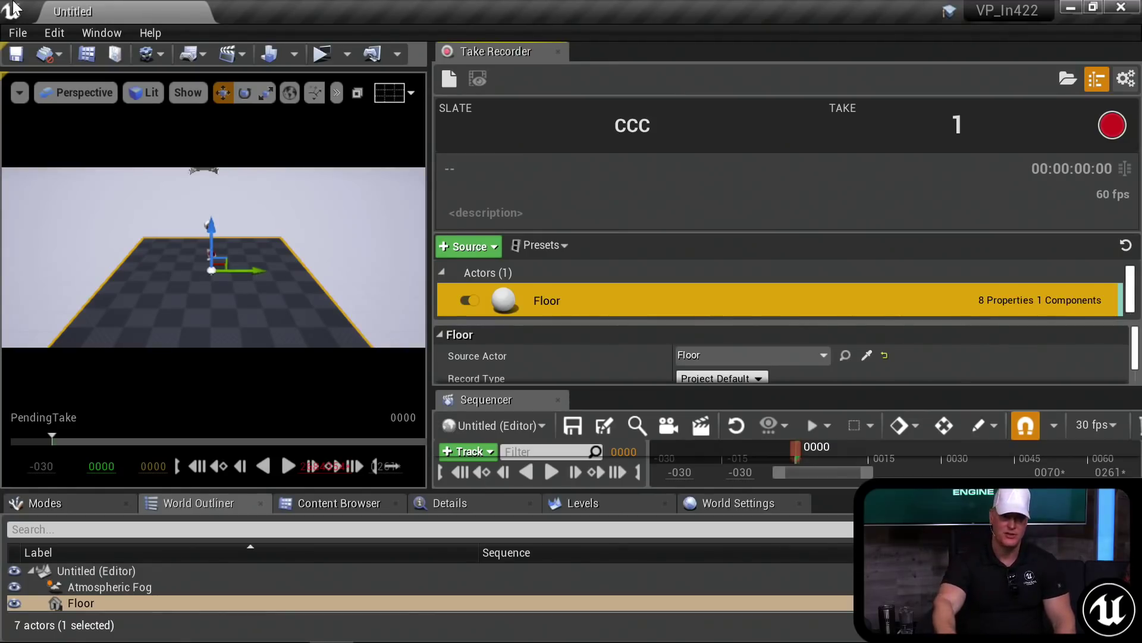
Step: Search the Project Settings for Take, examine the Take Recorder's save directory and default slate settings, and close the settings
click(54, 34)
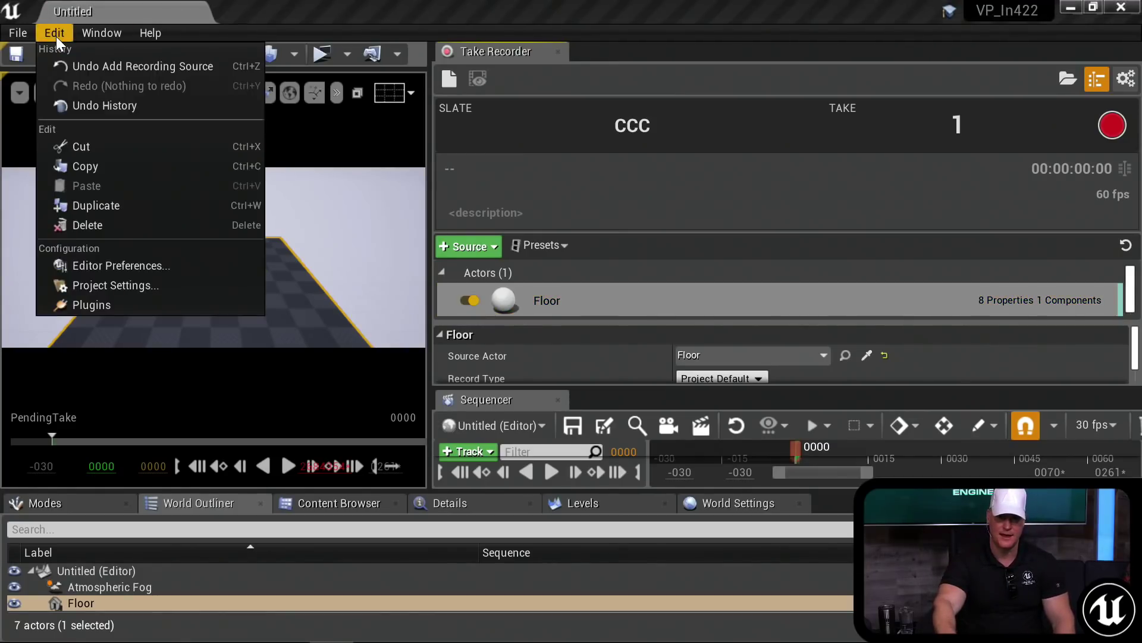
click(110, 285)
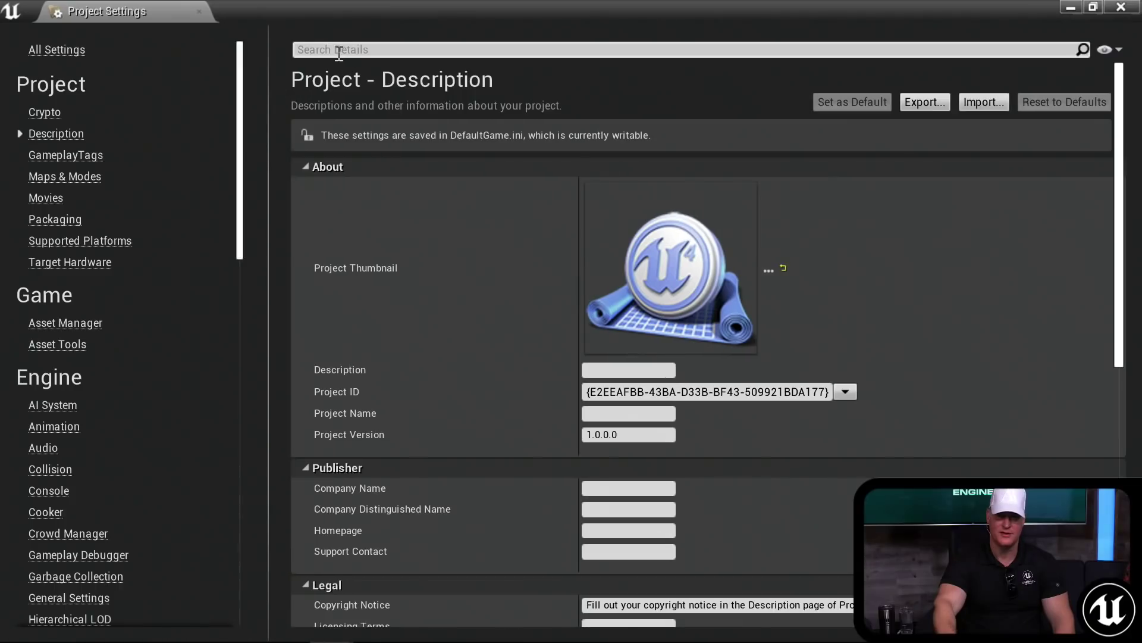
text(Take)
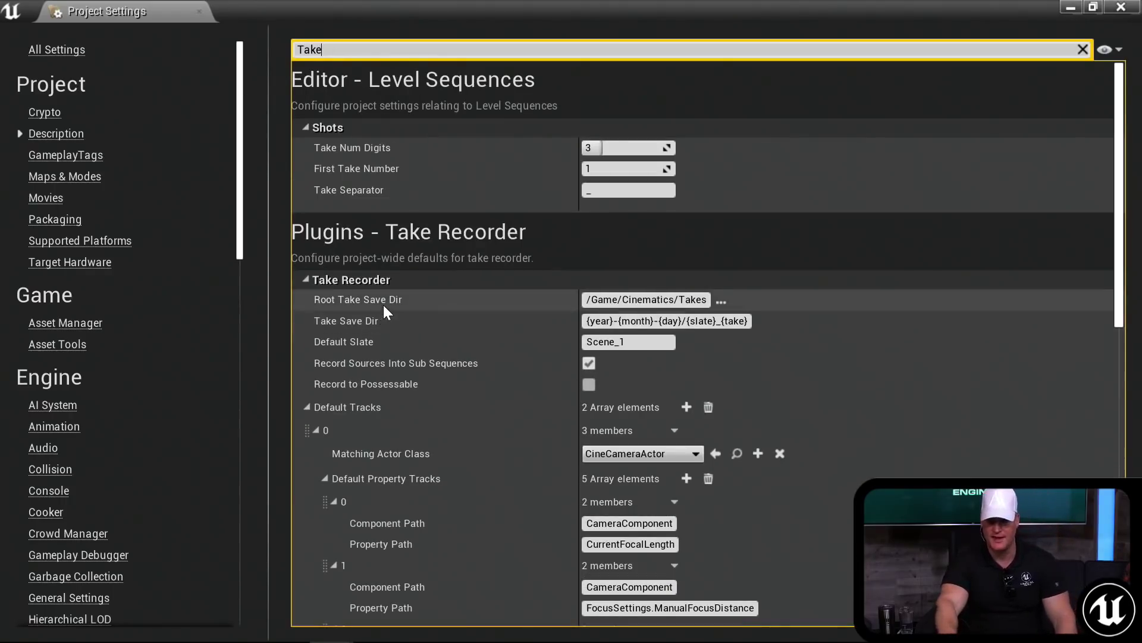
mouse_move(726, 319)
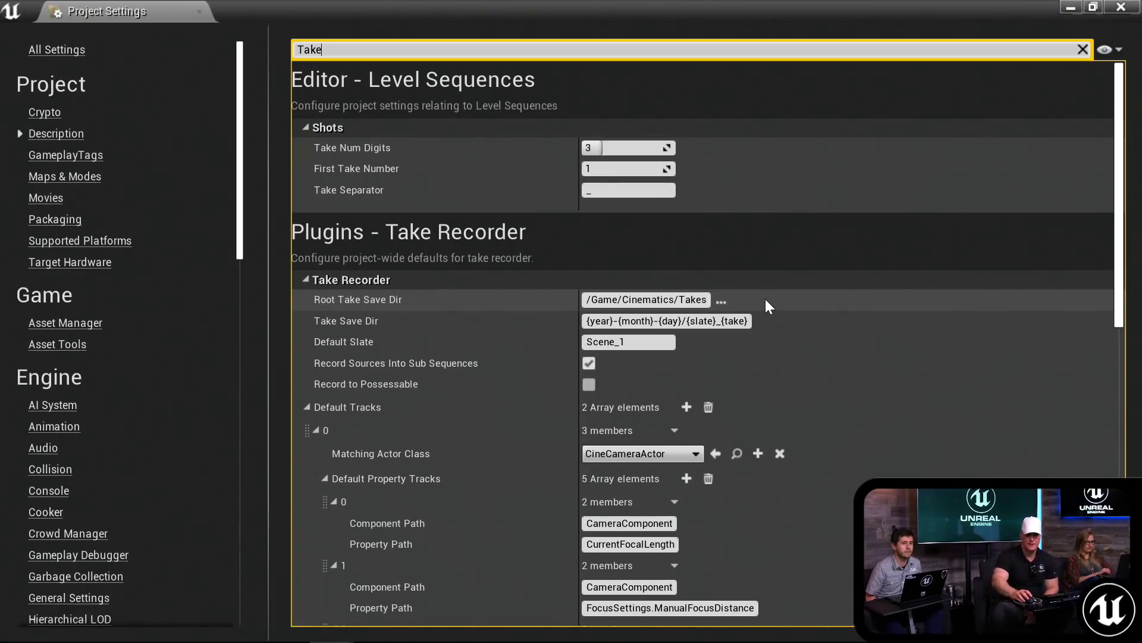
click(1121, 7)
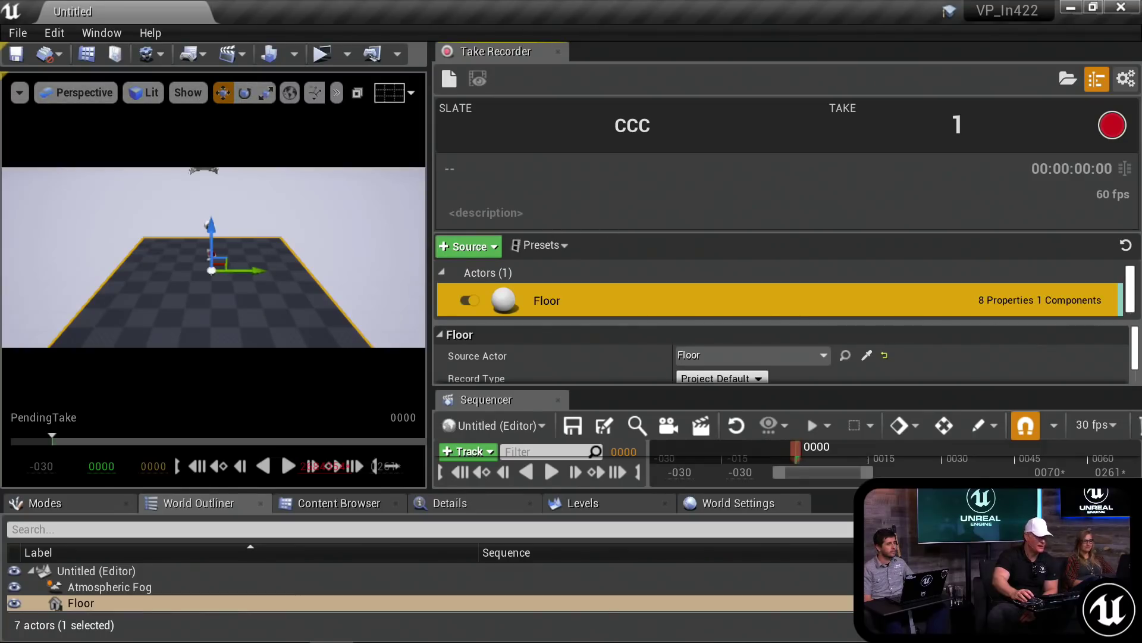
Step: Enter Floor Recording as the take's description
click(498, 208)
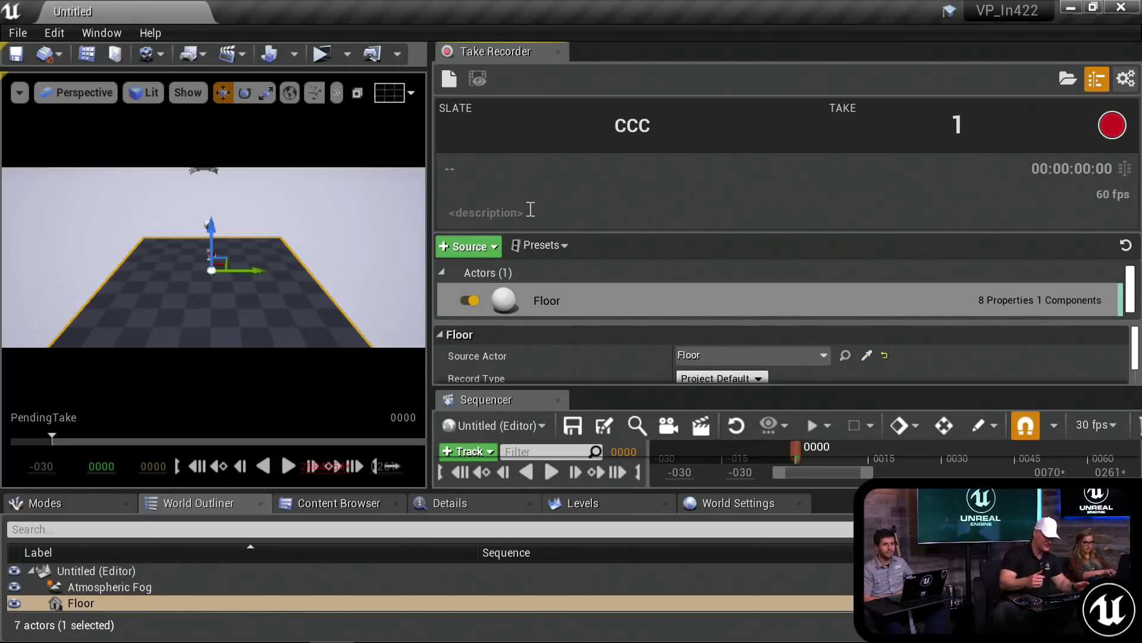
text(F)
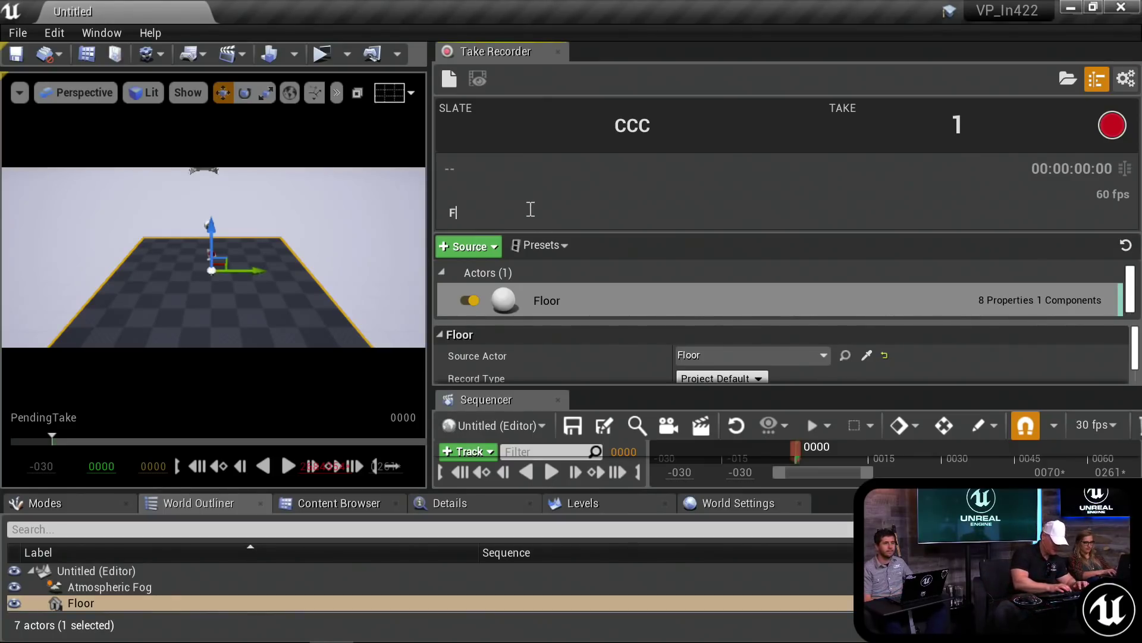
text(loor Recording)
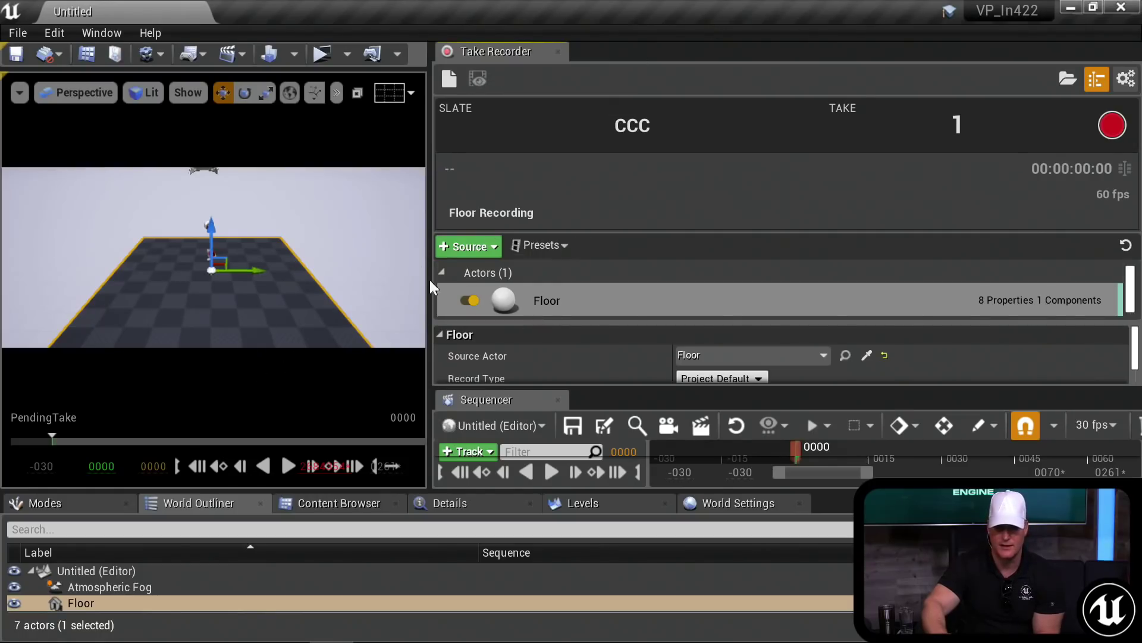
Step: Place a basic Cube on the far part of the floor in the level
click(83, 502)
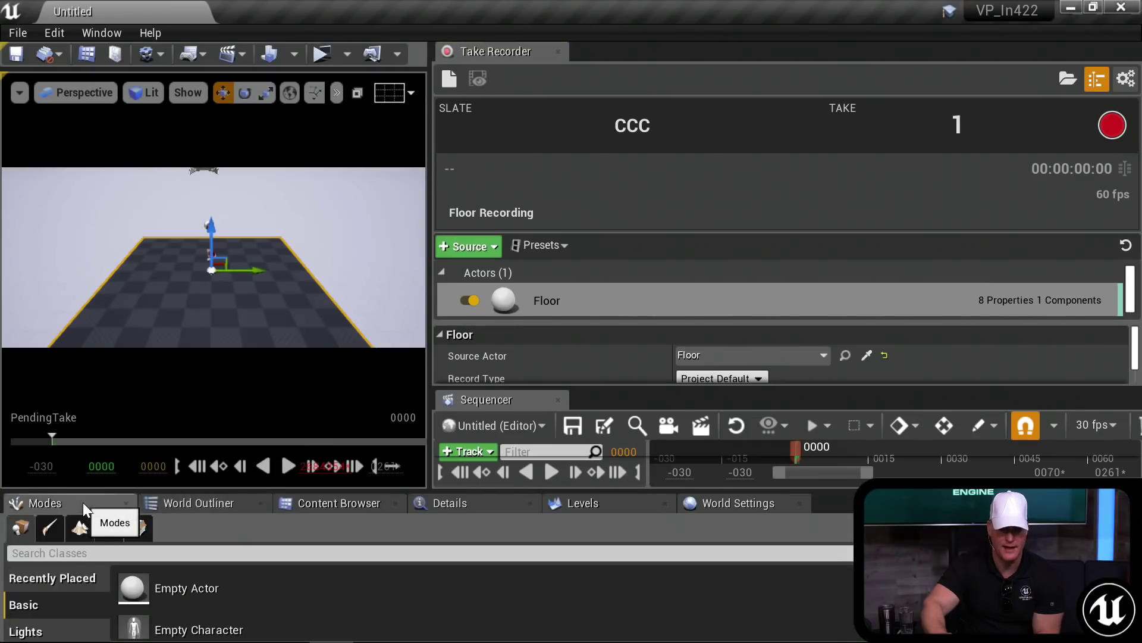
scroll(179, 580, down, 2)
scroll(220, 612, up, 1)
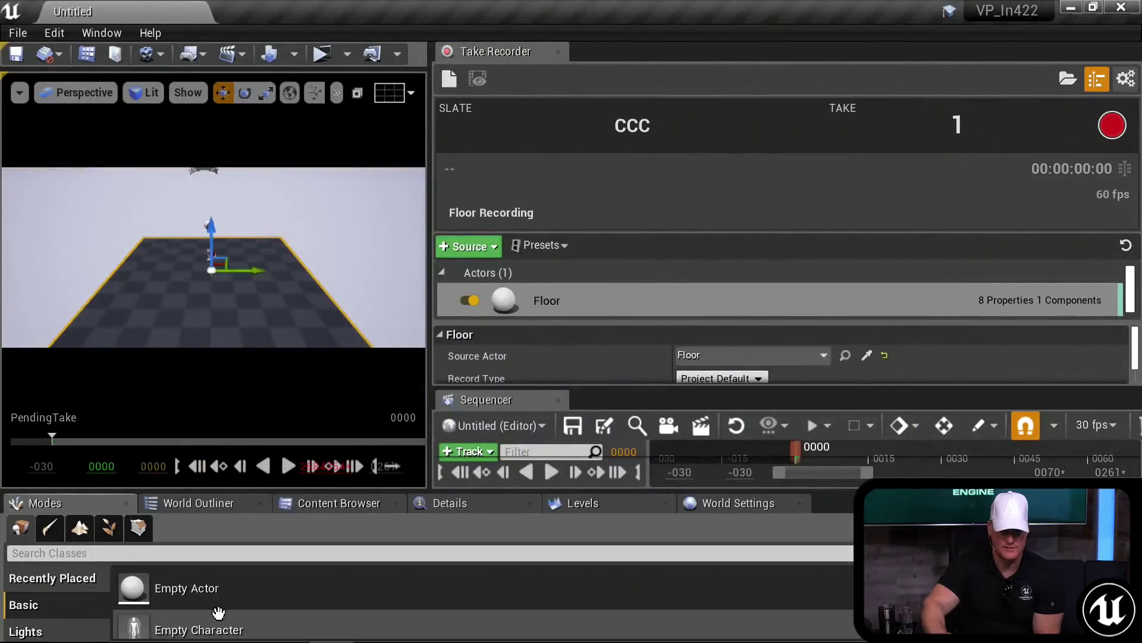
scroll(221, 604, down, 3)
scroll(220, 603, down, 2)
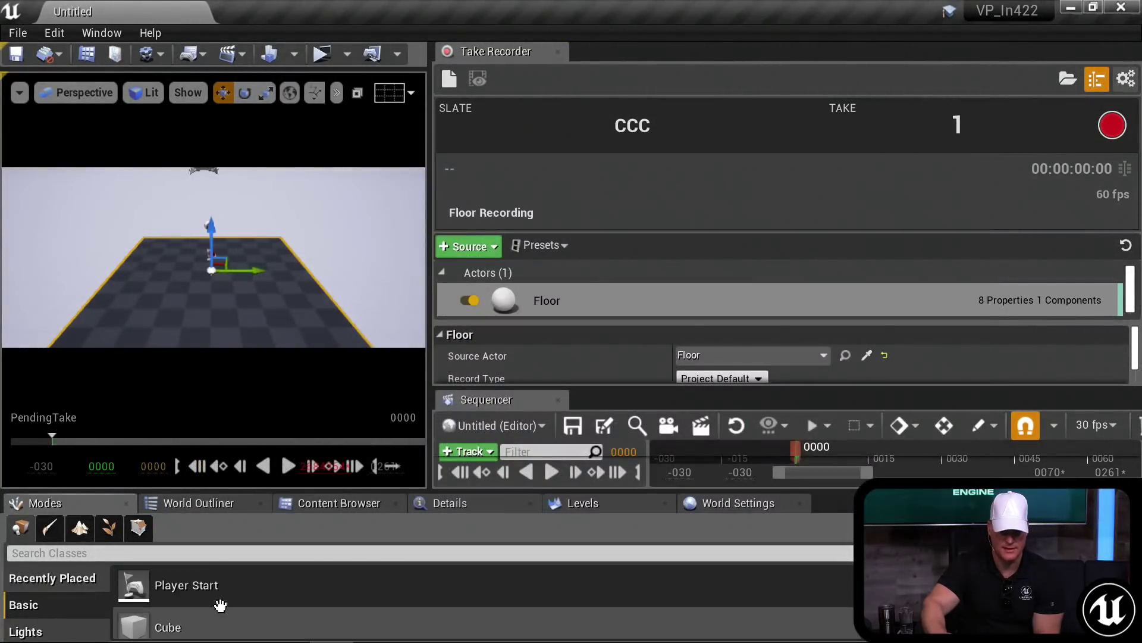
drag(220, 601, 168, 277)
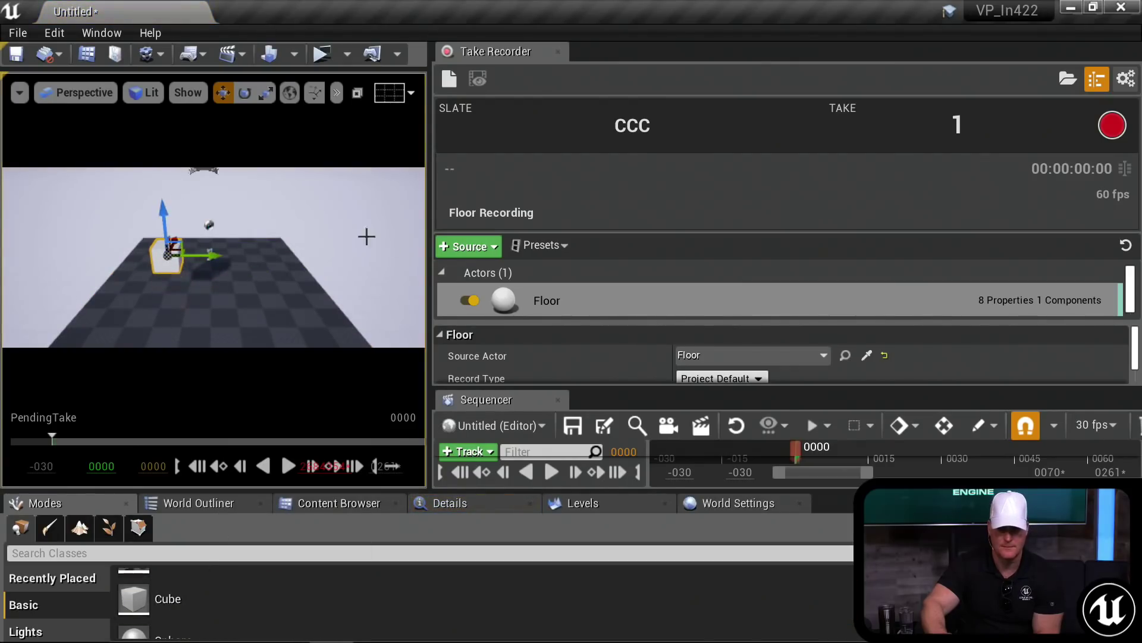
Step: Remove the Floor recording source and add the Cube actor from the World Outliner as the source instead
click(536, 294)
key(Delete)
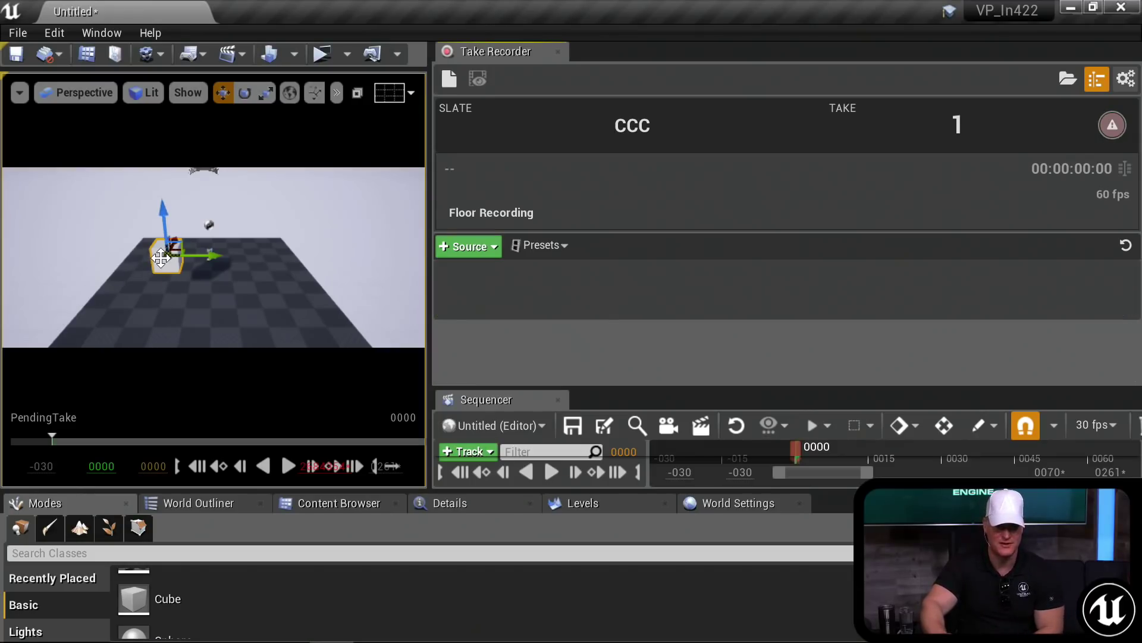
click(198, 502)
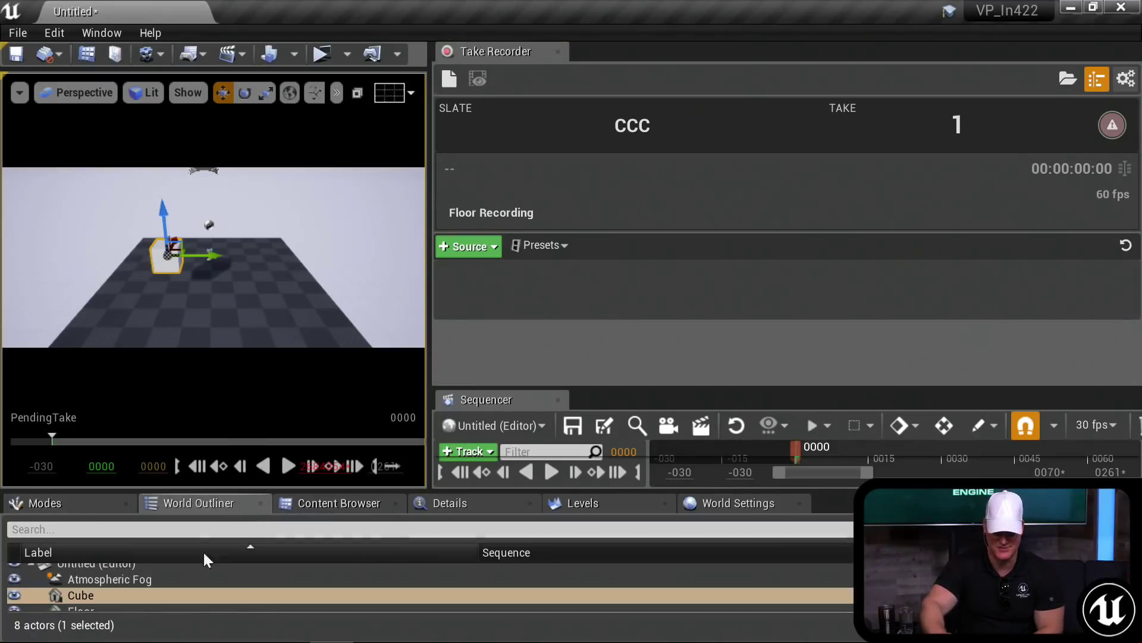
drag(102, 591, 511, 286)
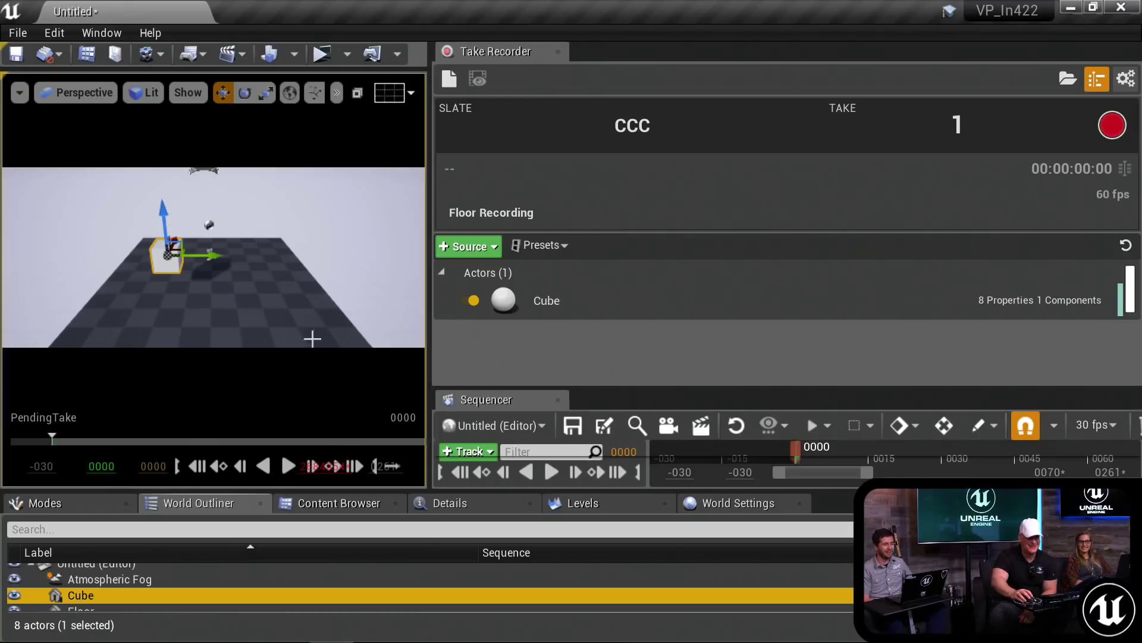
Step: Change the take's slate name to Cube
mouse_move(309, 309)
right_down()
mouse_move(309, 279)
mouse_move(311, 306)
right_up()
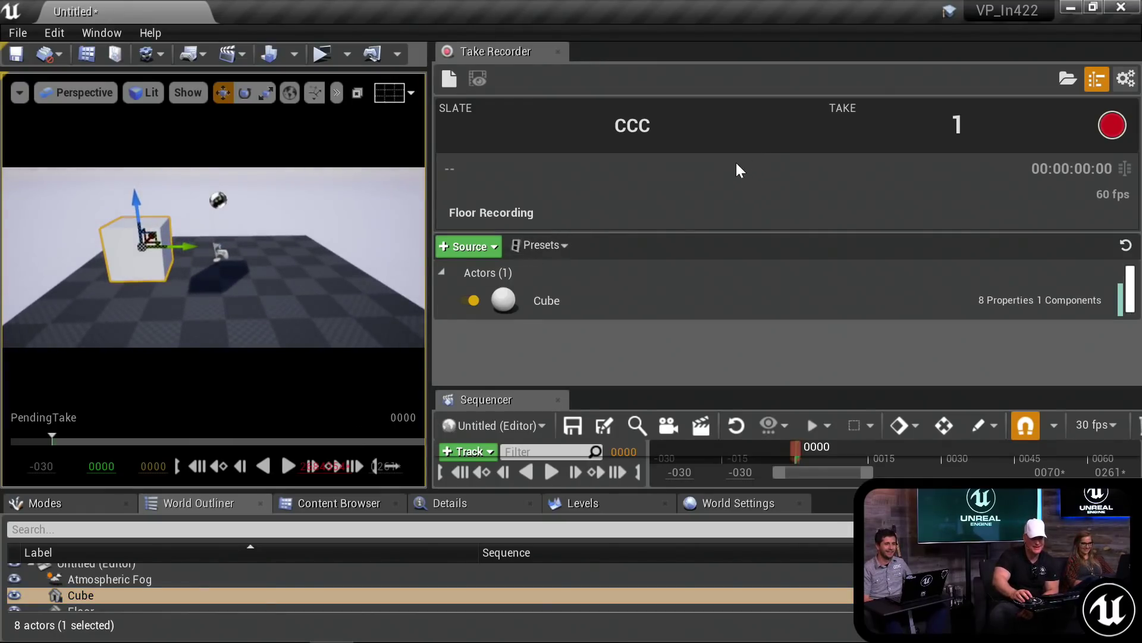
click(656, 126)
drag(656, 126, 544, 120)
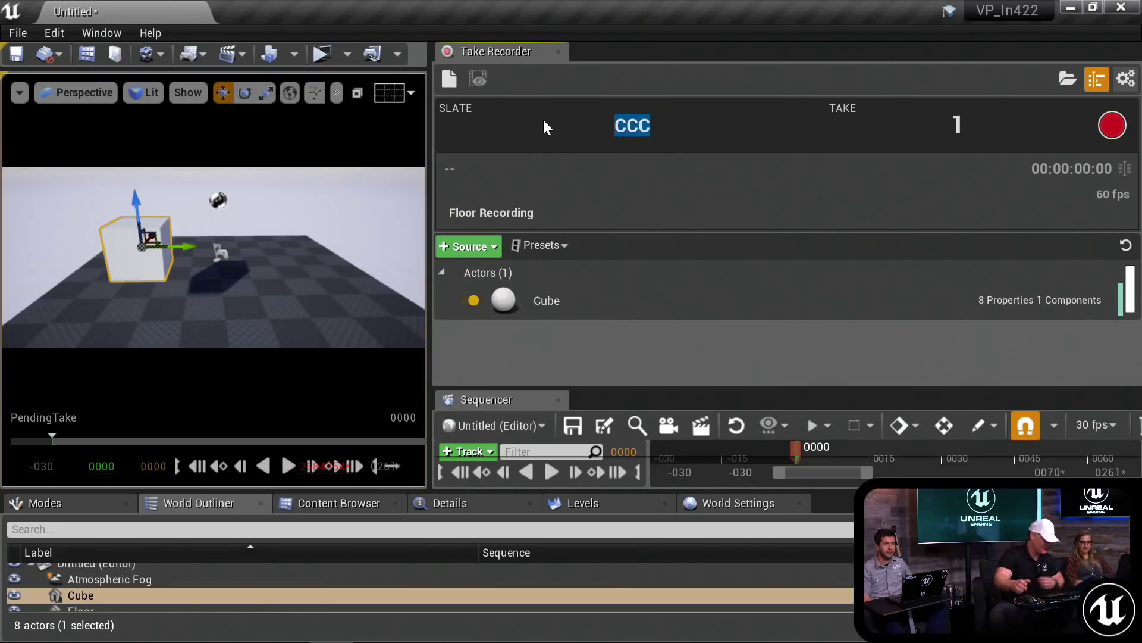
text(Cube)
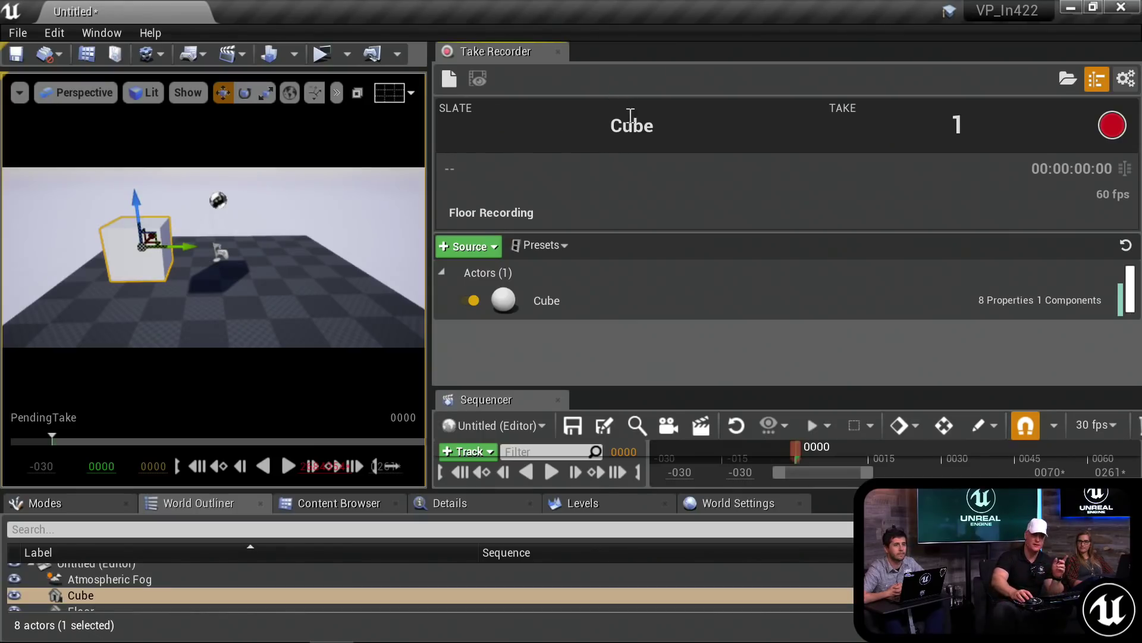
drag(611, 124, 664, 122)
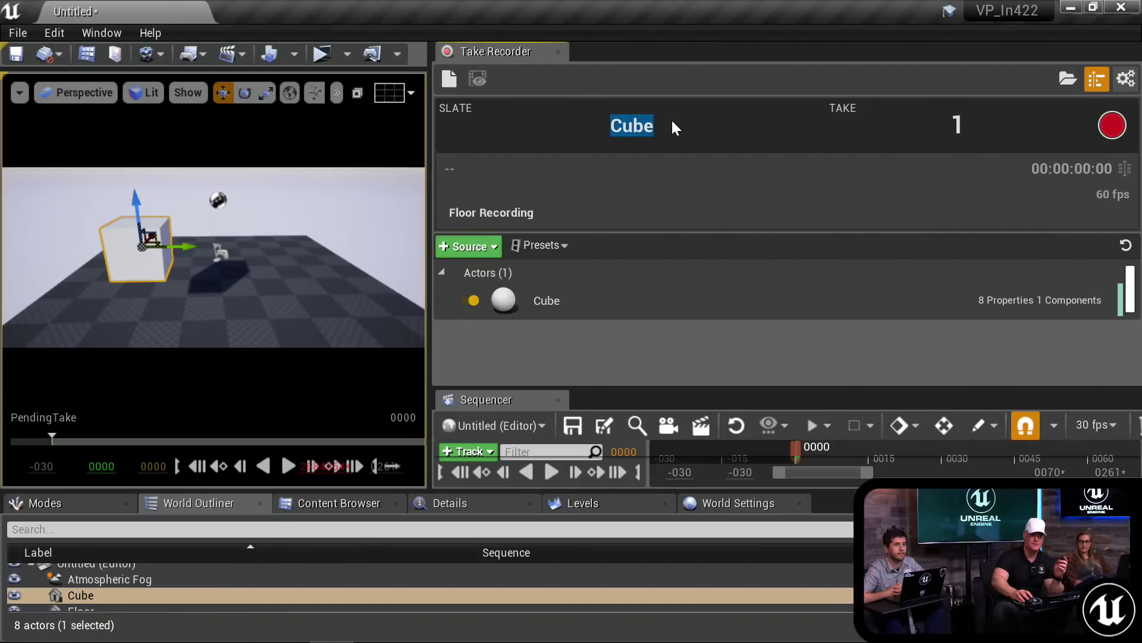
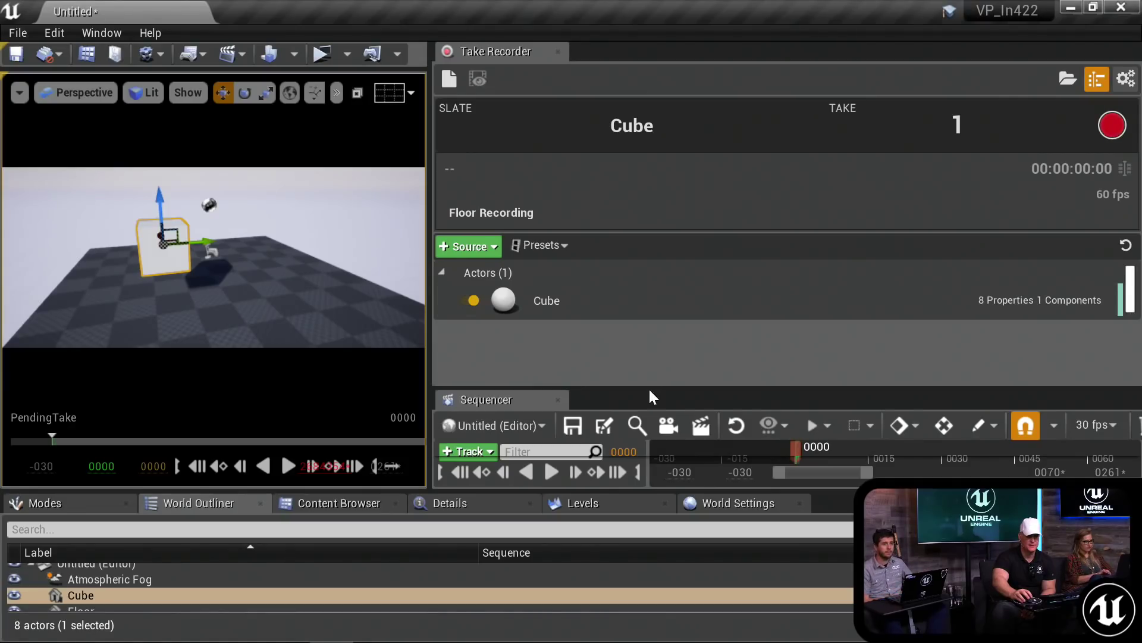
Step: Enlarge the Sequencer area, then start and stop recording take 1 of the Cube slate
drag(652, 387, 659, 315)
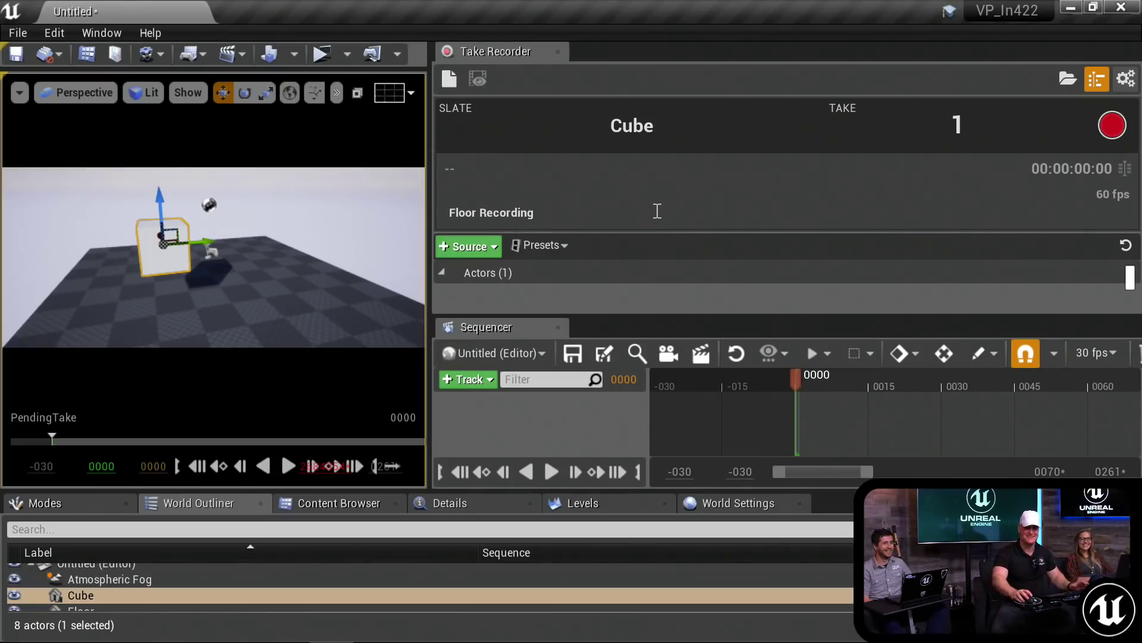
click(1112, 125)
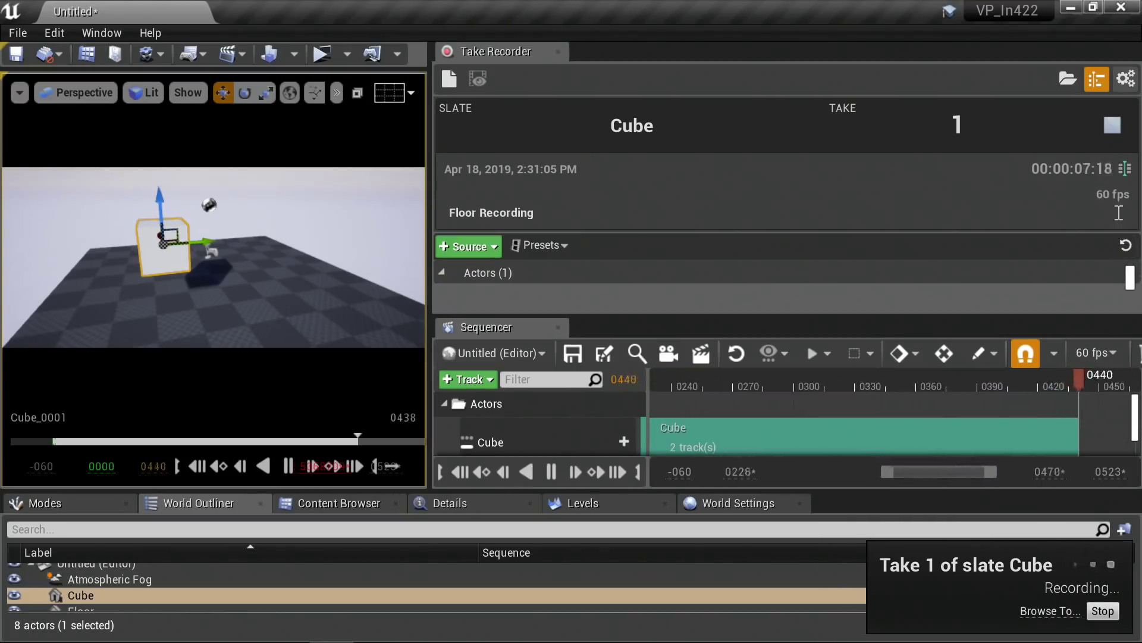
click(1112, 127)
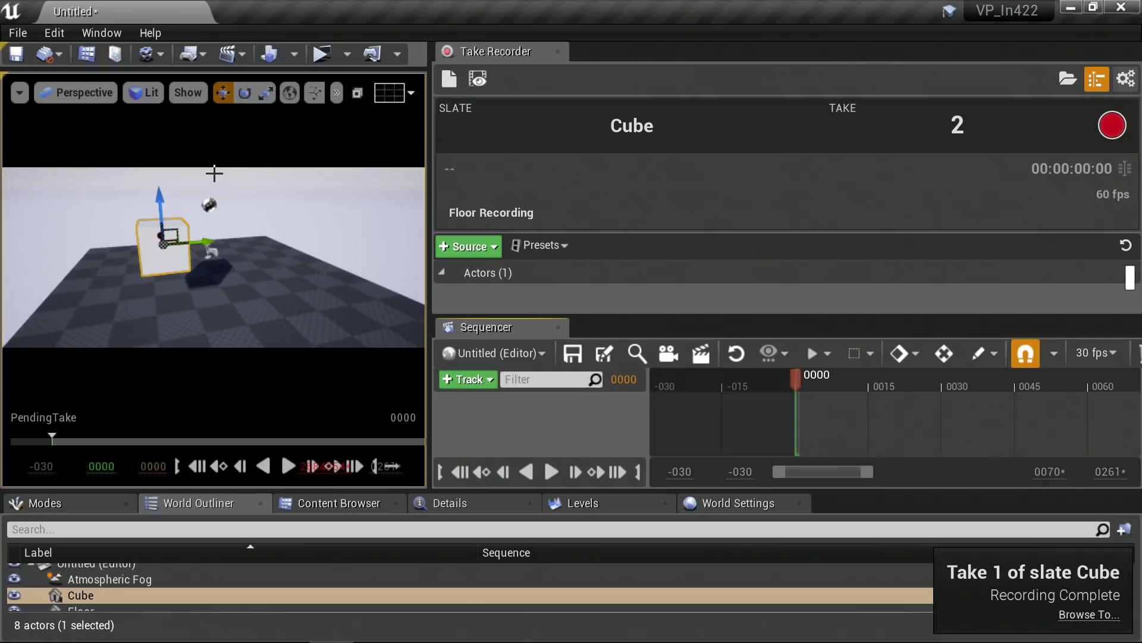
Step: Open the last recorded take for review and scrub its sequence to frame 167
click(484, 82)
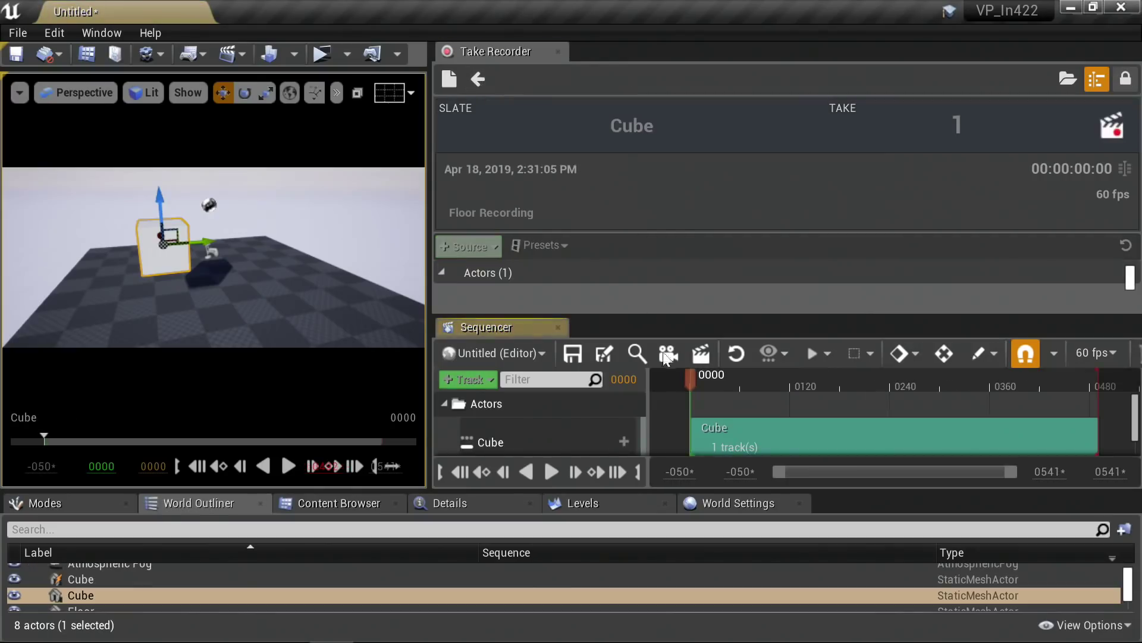
drag(685, 378, 830, 374)
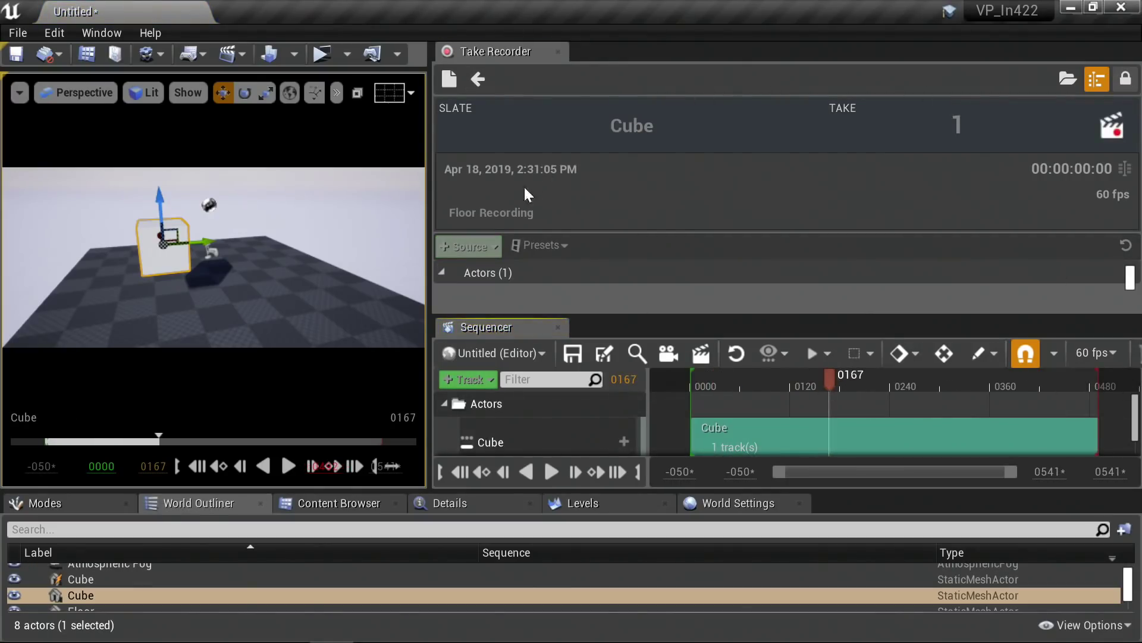
Step: Widen the Sequencer area, unlock the recorded take's sequence for editing, and open its Cube subsequence
drag(428, 236, 307, 258)
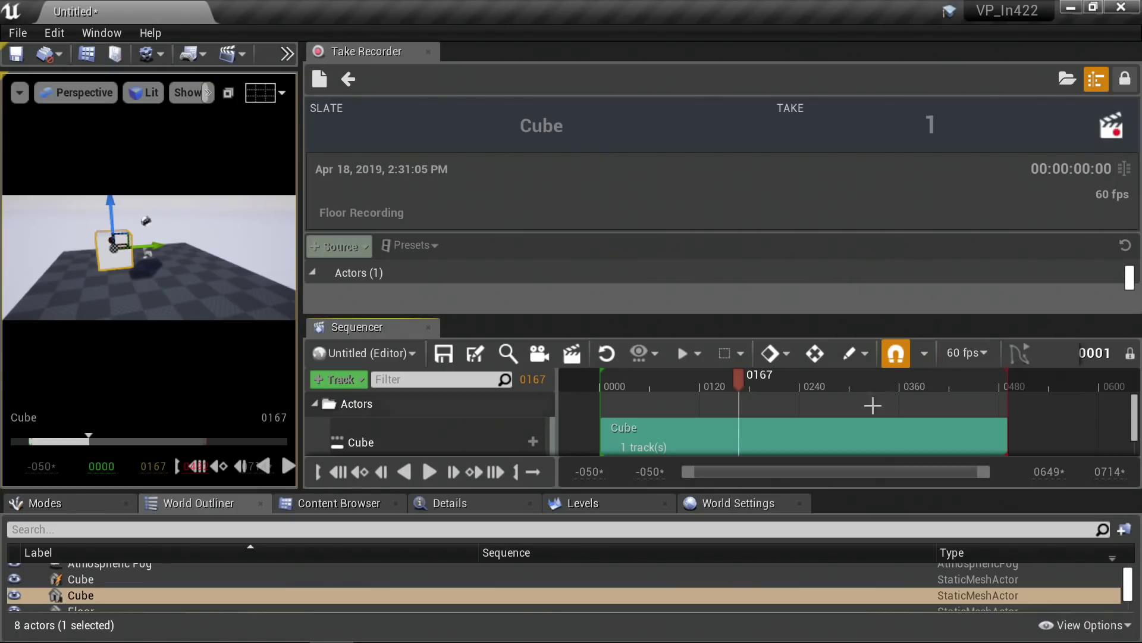
click(1130, 356)
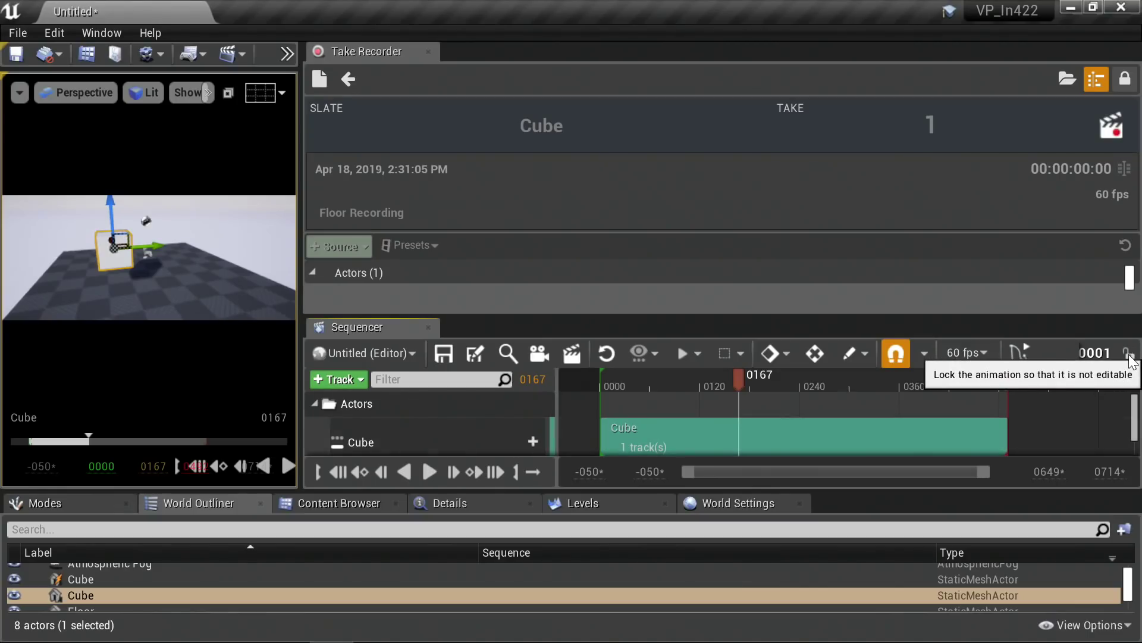
click(1131, 355)
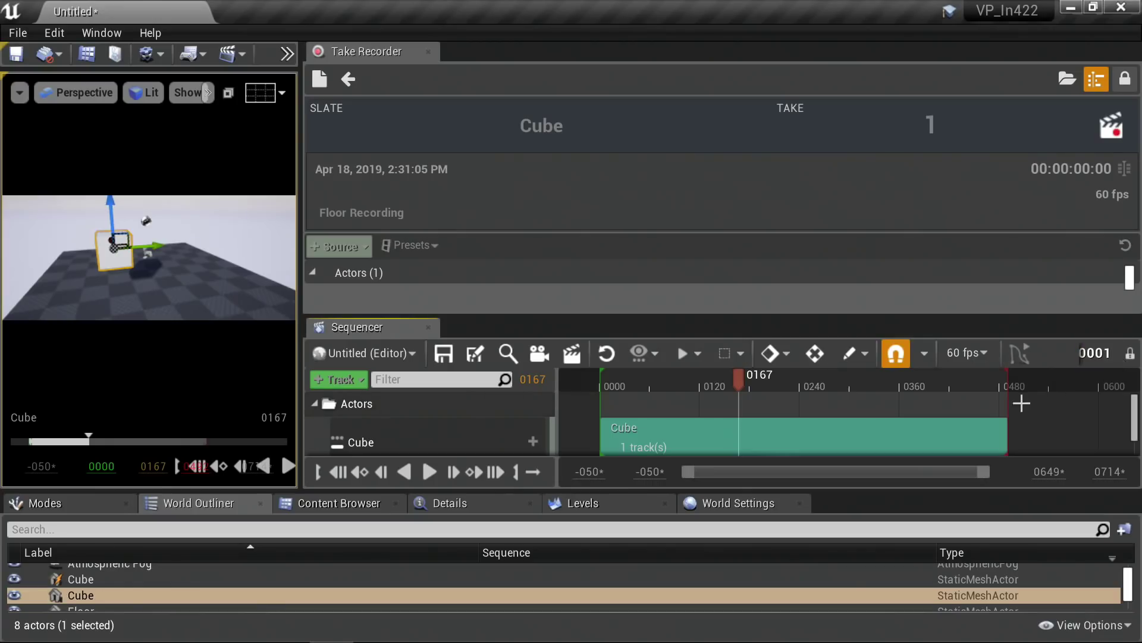
click(1130, 354)
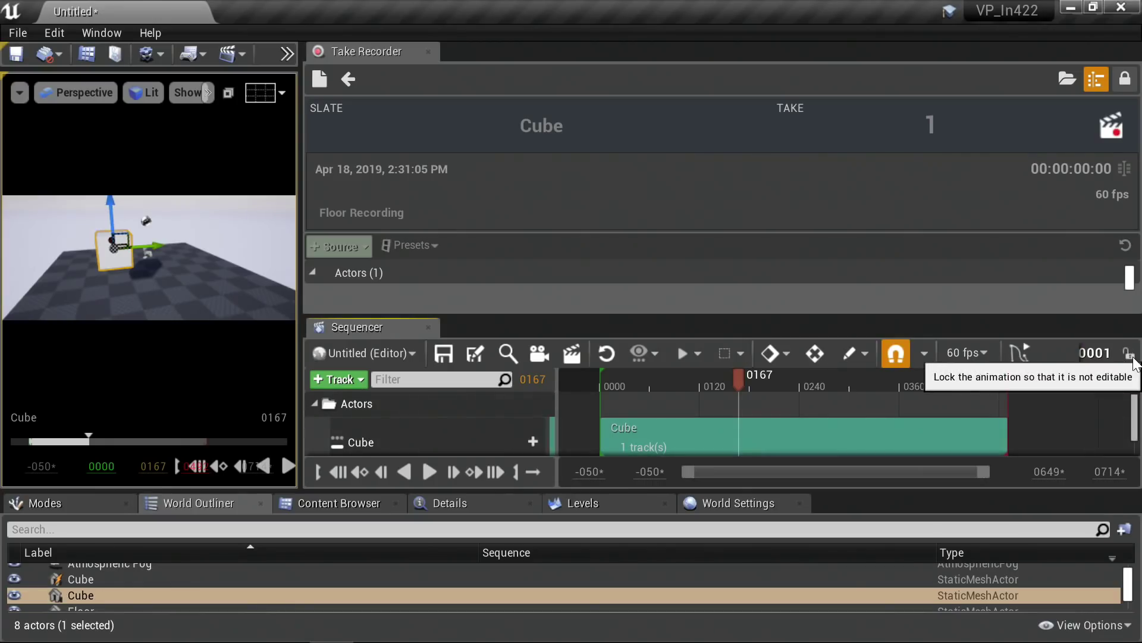
click(847, 436)
double_click(846, 436)
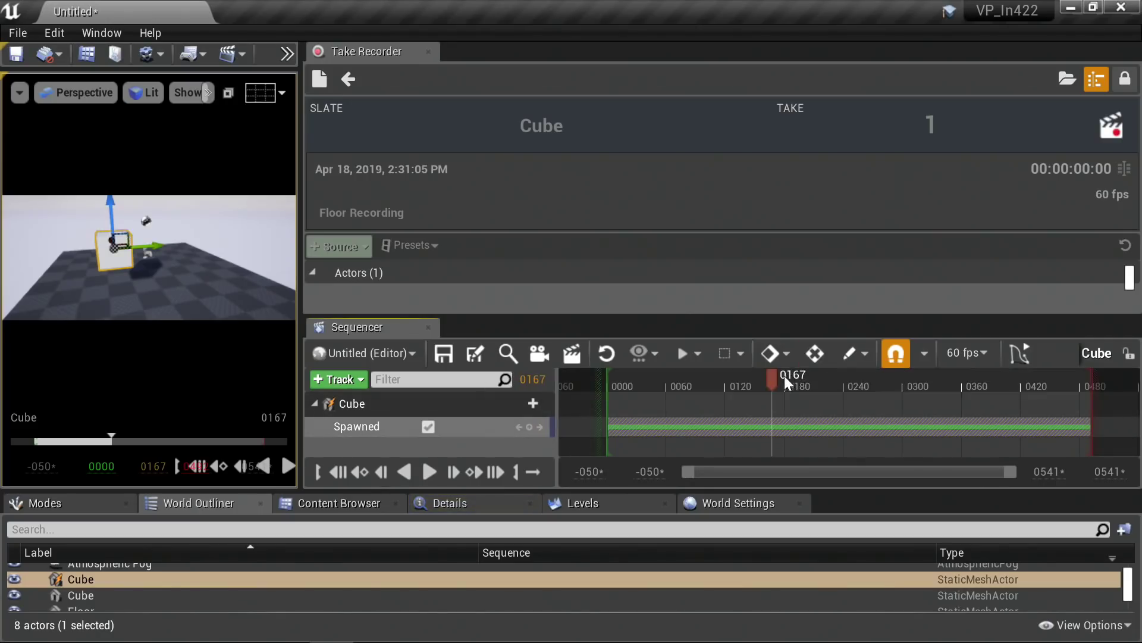
Step: Scrub the Cube subsequence to frame 221, then return to the pending take and widen the viewport
drag(785, 376, 825, 417)
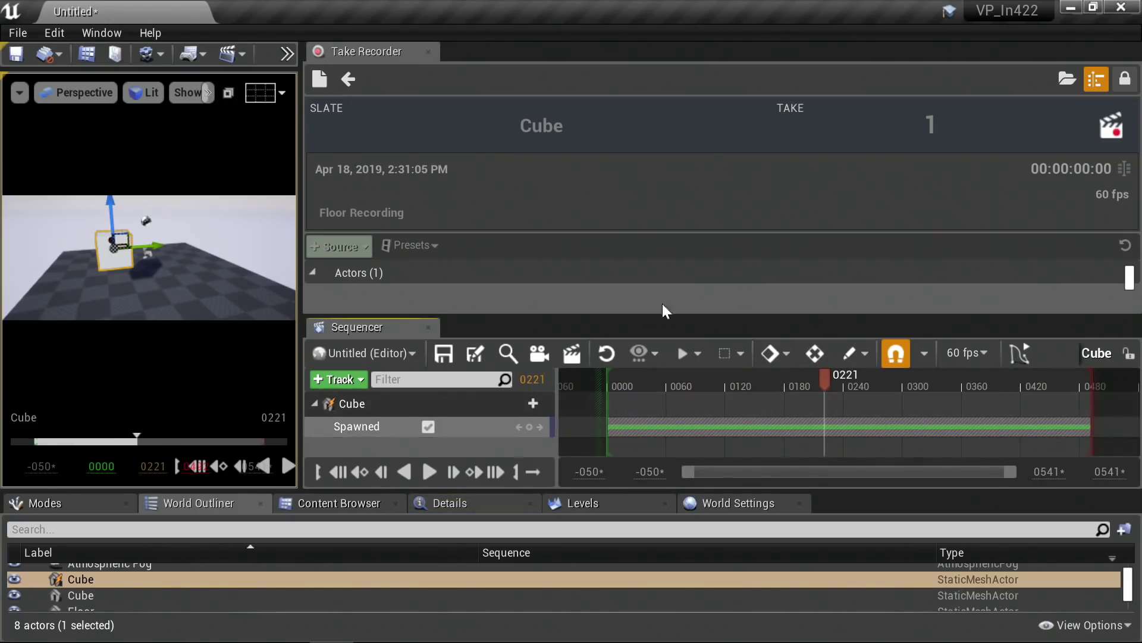
click(351, 79)
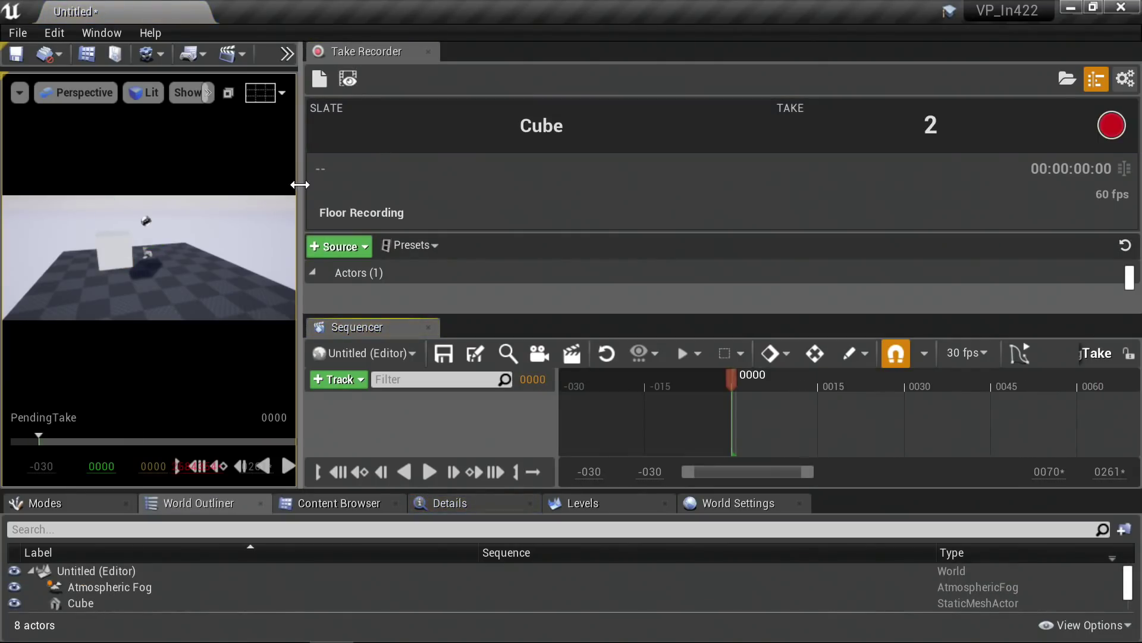
drag(302, 183, 540, 182)
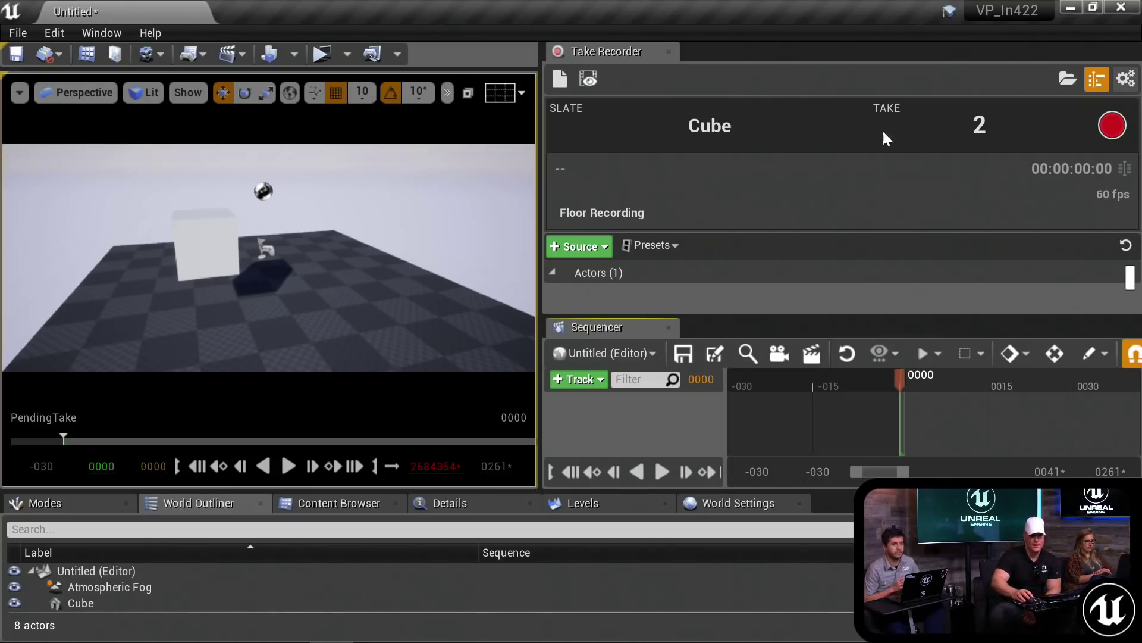
Step: Select the cube in the viewport and move it around, leaving it raised above the far side of the floor
click(233, 238)
drag(250, 236, 168, 254)
drag(116, 191, 126, 166)
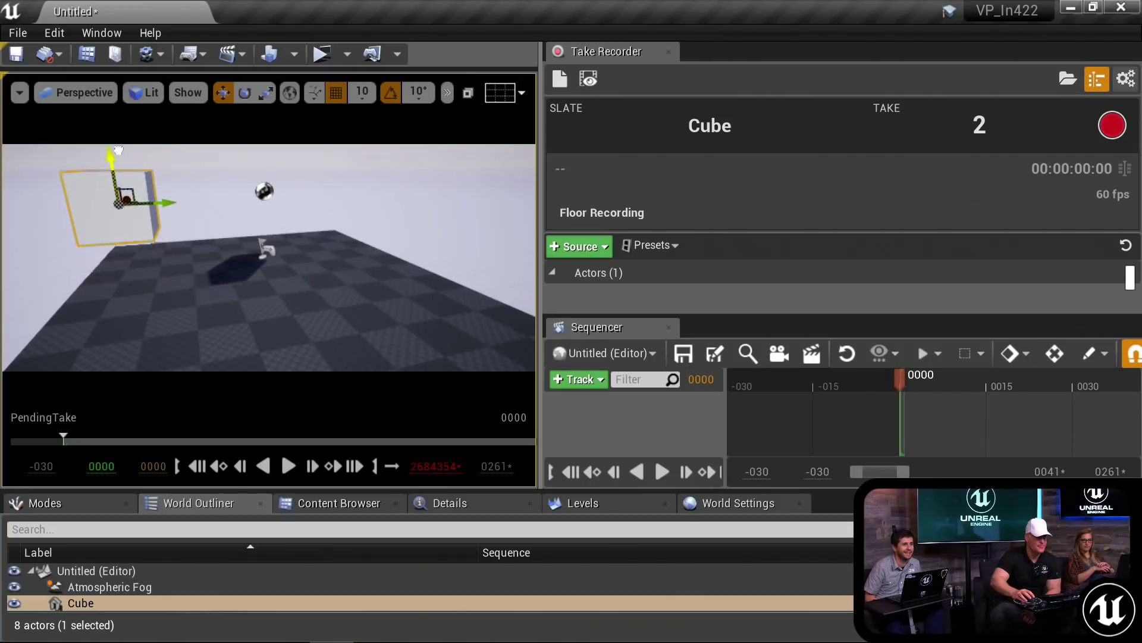
drag(170, 197, 194, 172)
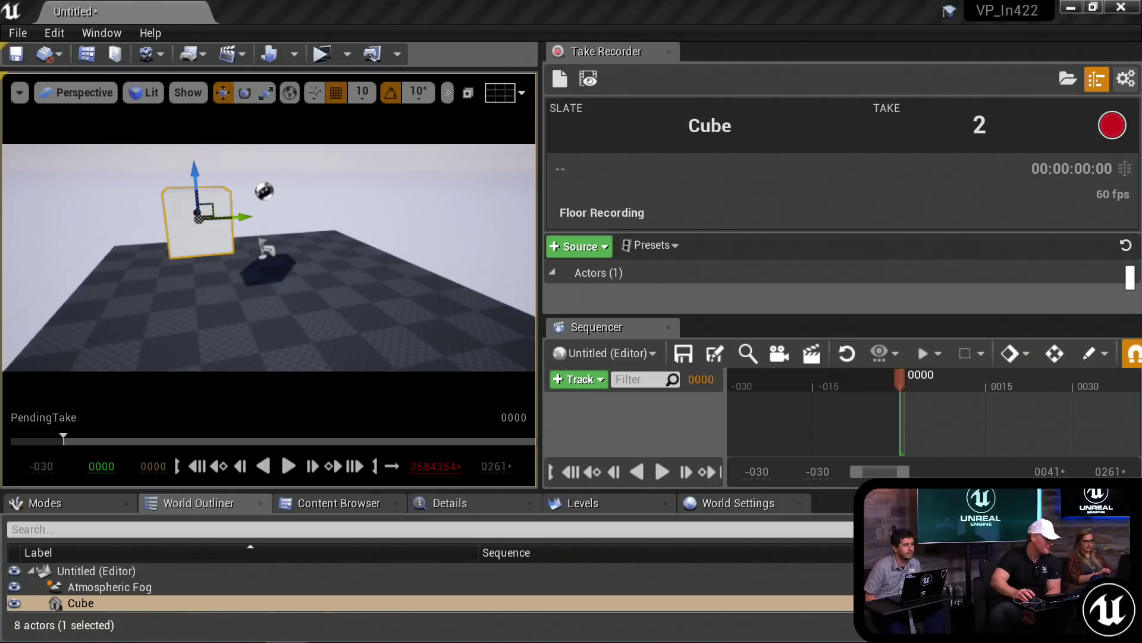
Step: Browse the recorded takes in the Takes folder, examine Cube_0001 in the 2019-04-18 folder, and close the Takes Browser
click(559, 78)
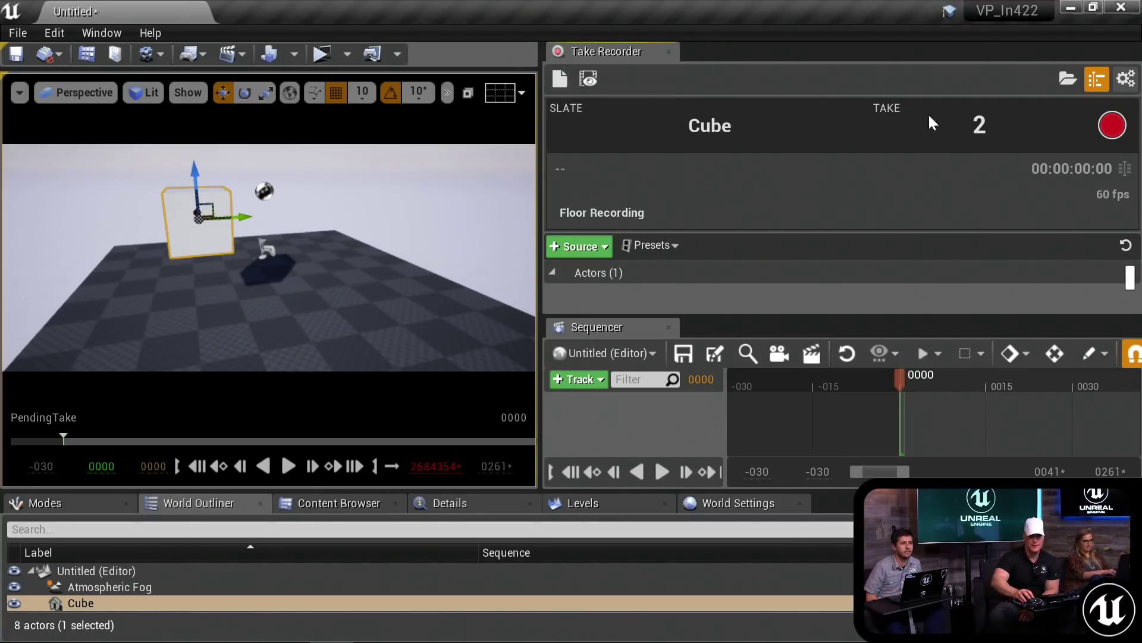
click(563, 78)
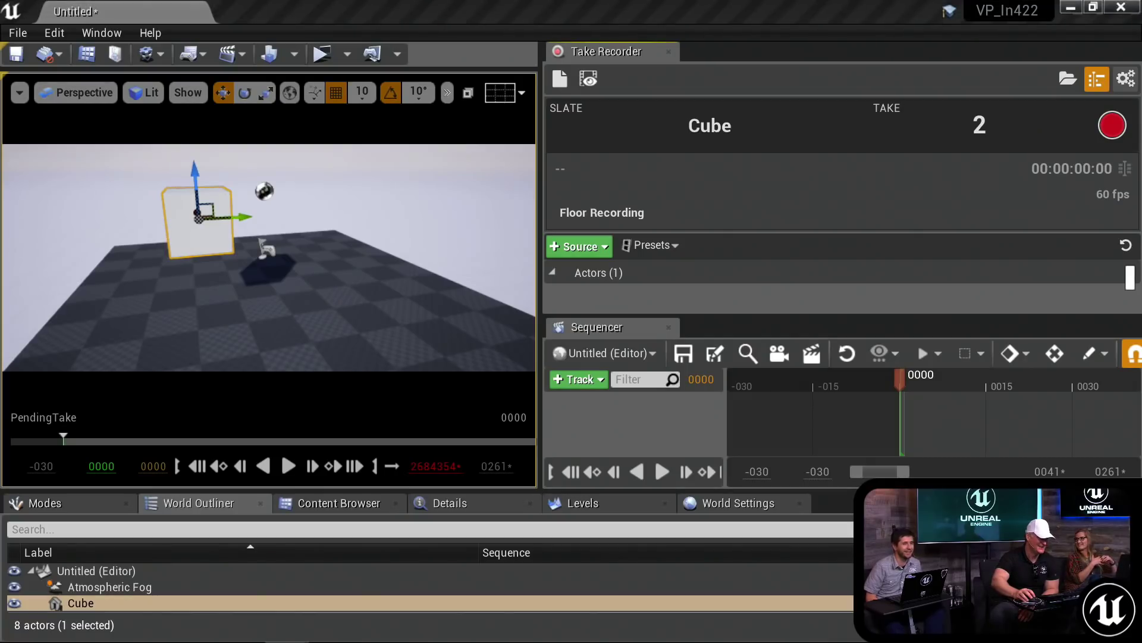
click(1069, 73)
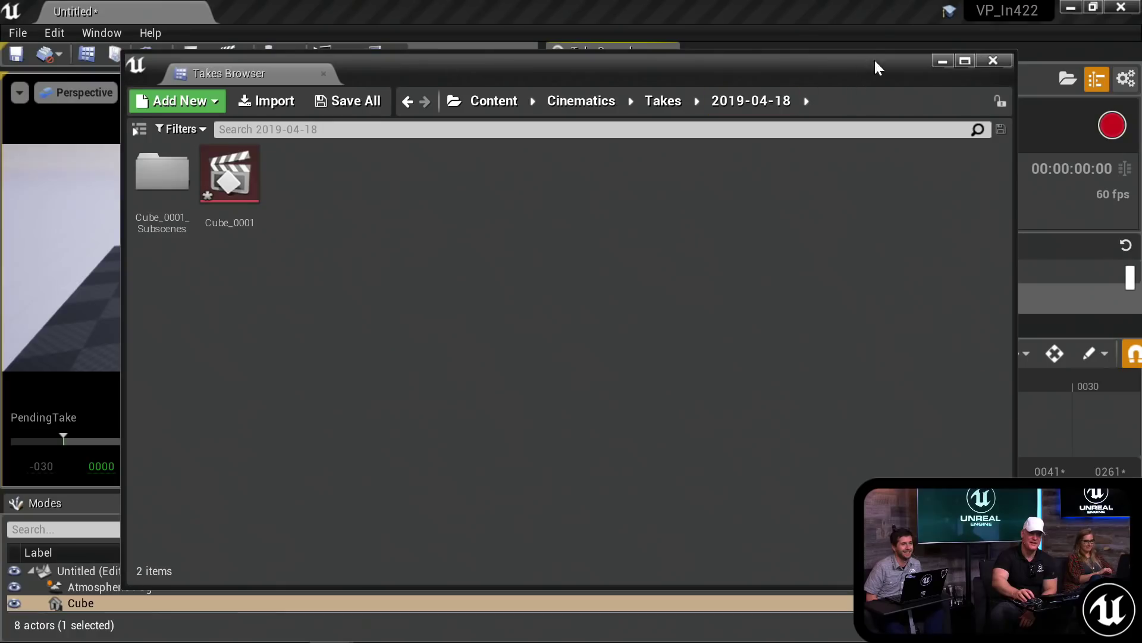
click(991, 64)
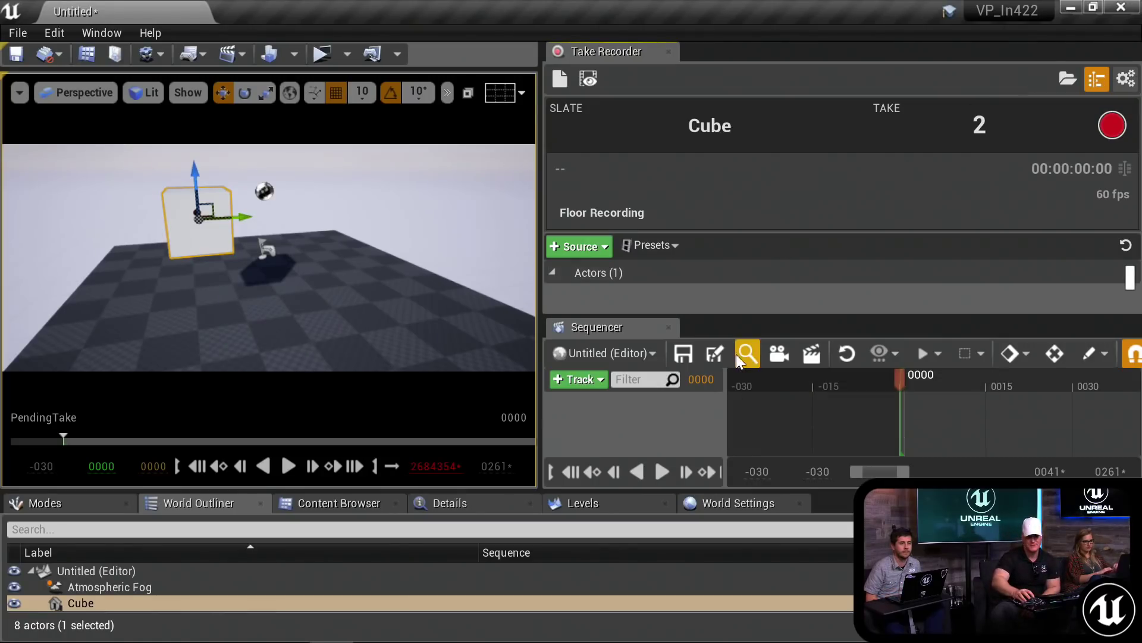
click(1061, 81)
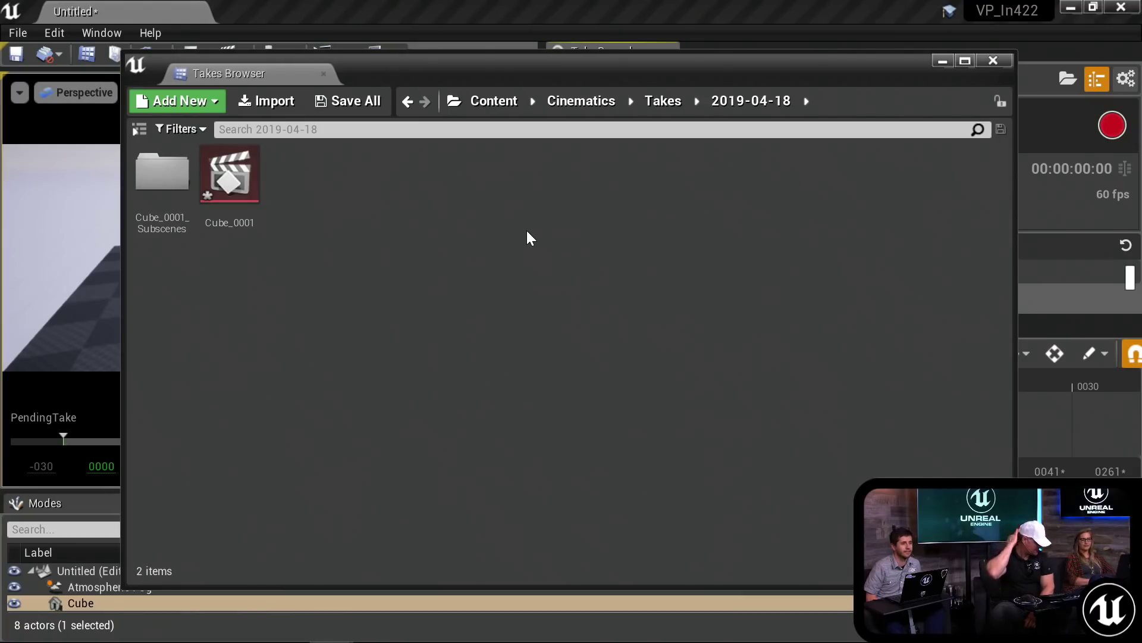
click(680, 103)
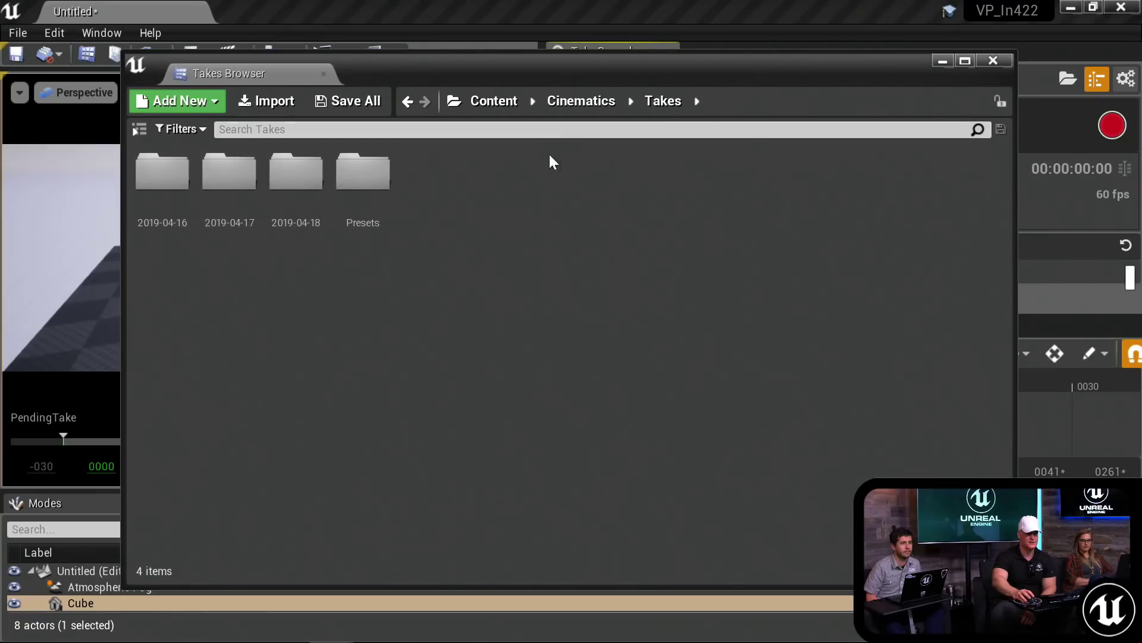
double_click(315, 163)
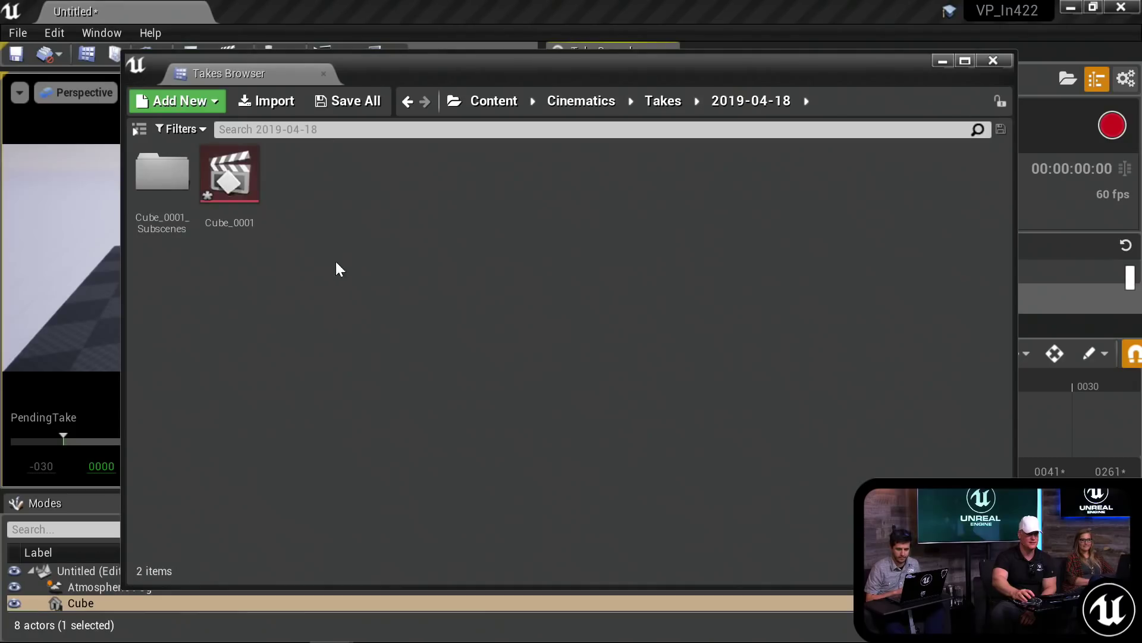
click(230, 178)
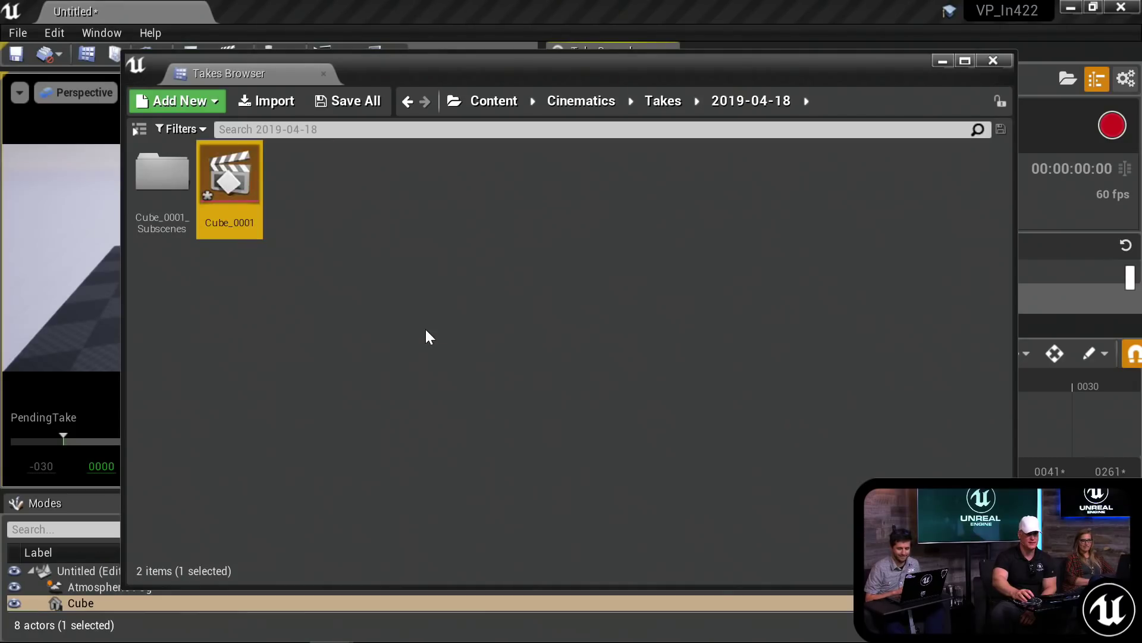
click(992, 61)
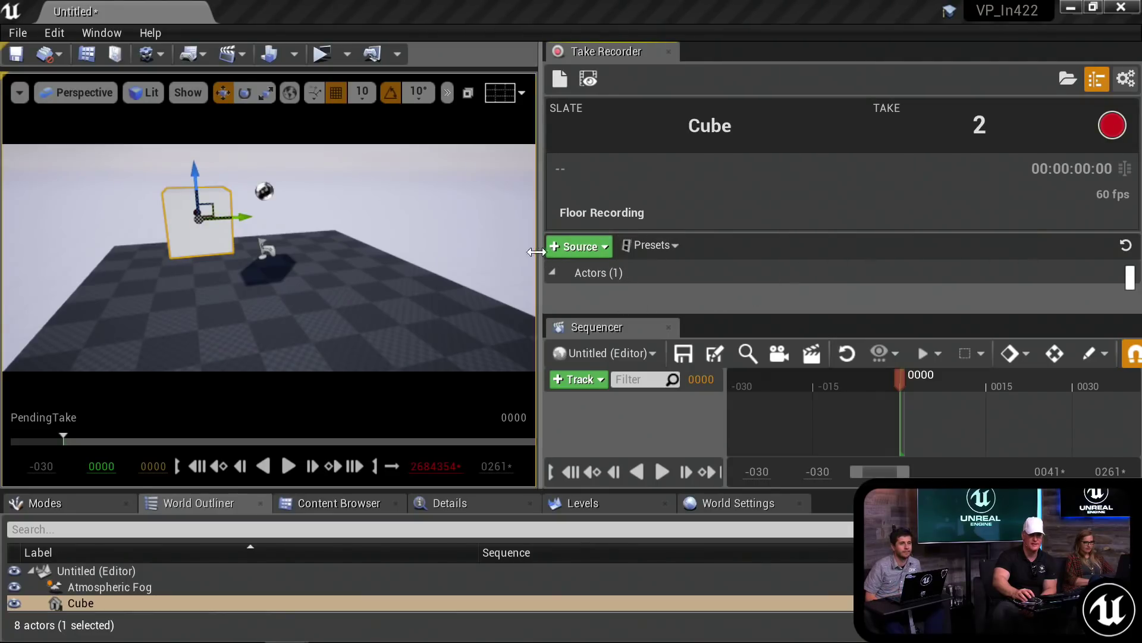
Step: Enlarge the Take Recorder area and set the Cube source's track color to orange-red (R 0.58, G 0.056, B 0)
drag(535, 253, 387, 260)
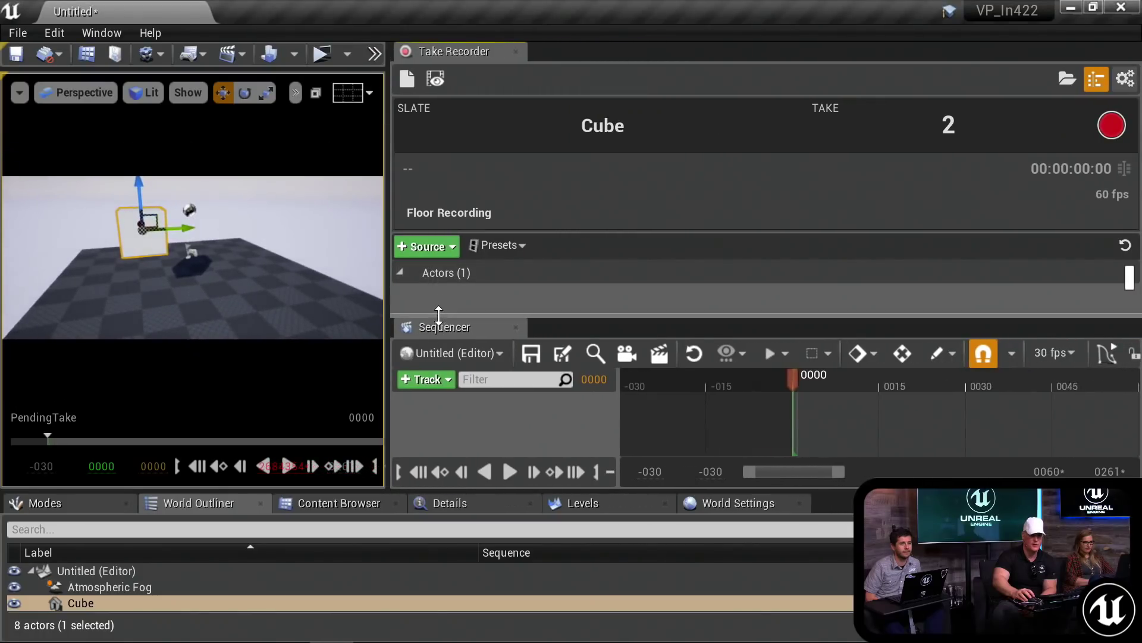
drag(439, 314, 434, 391)
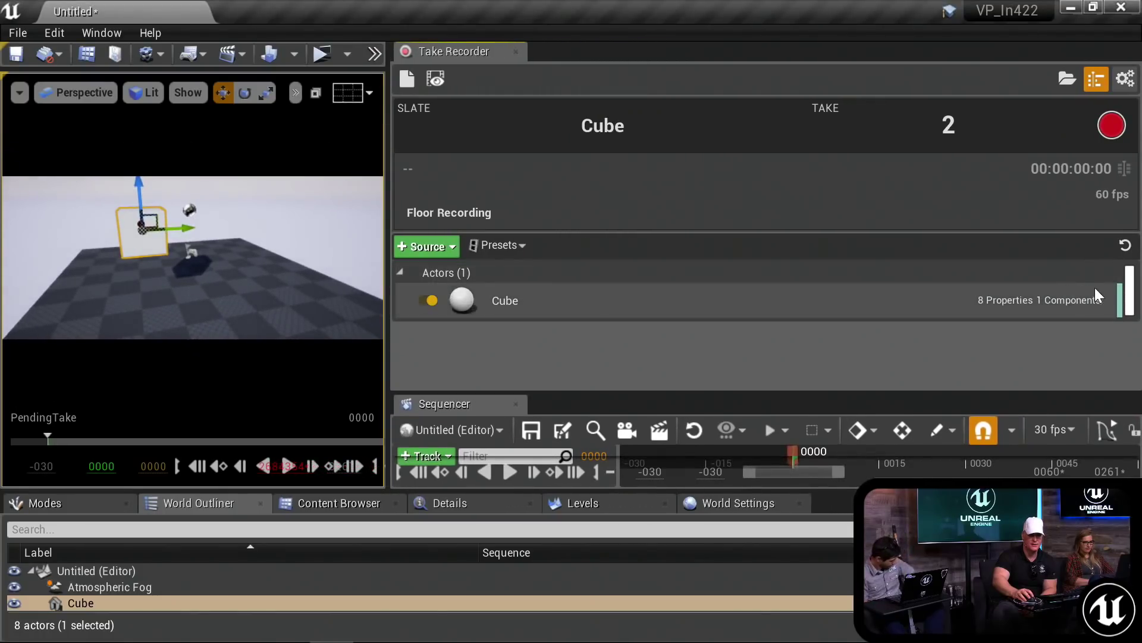
click(1120, 301)
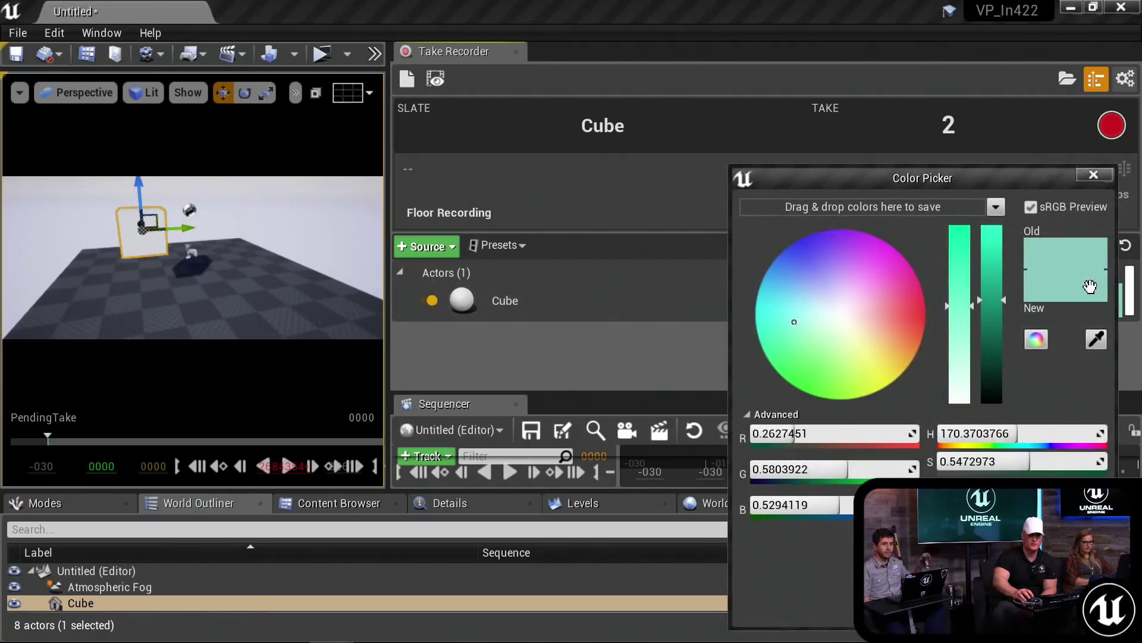
click(926, 322)
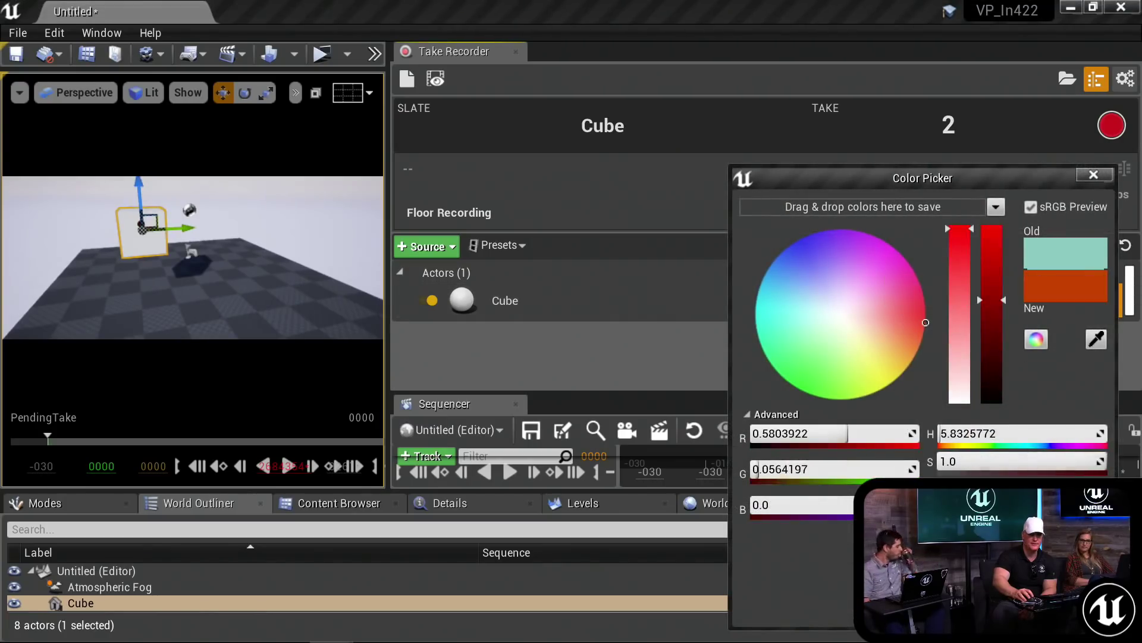
click(1011, 613)
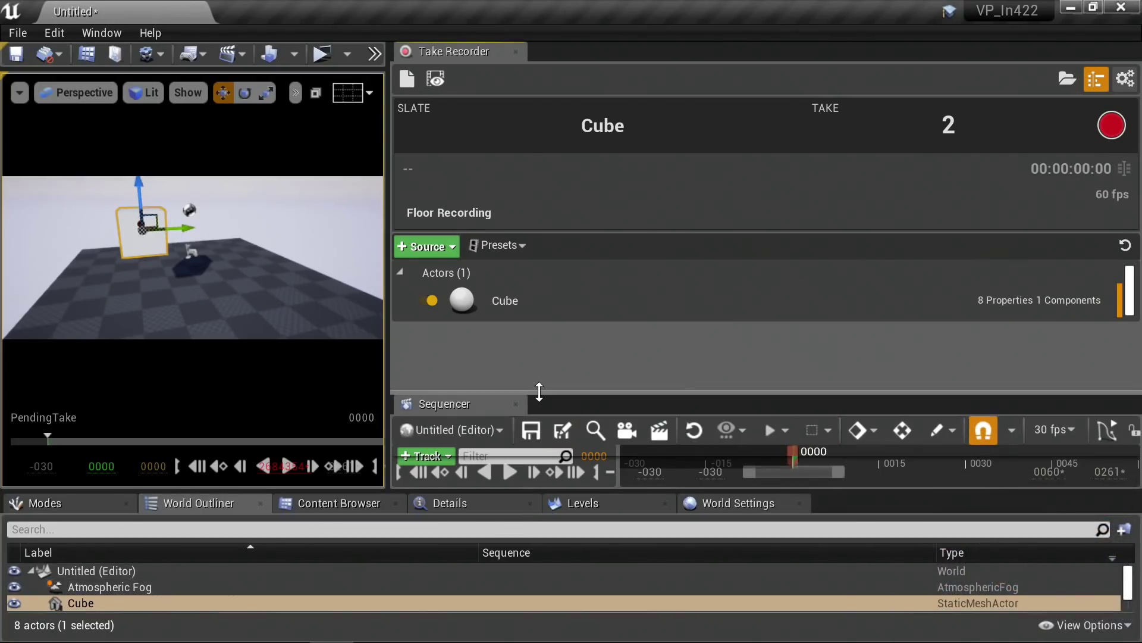
Step: Enlarge the Sequencer area, then start and stop recording take 2 of the Cube slate
drag(539, 392, 576, 319)
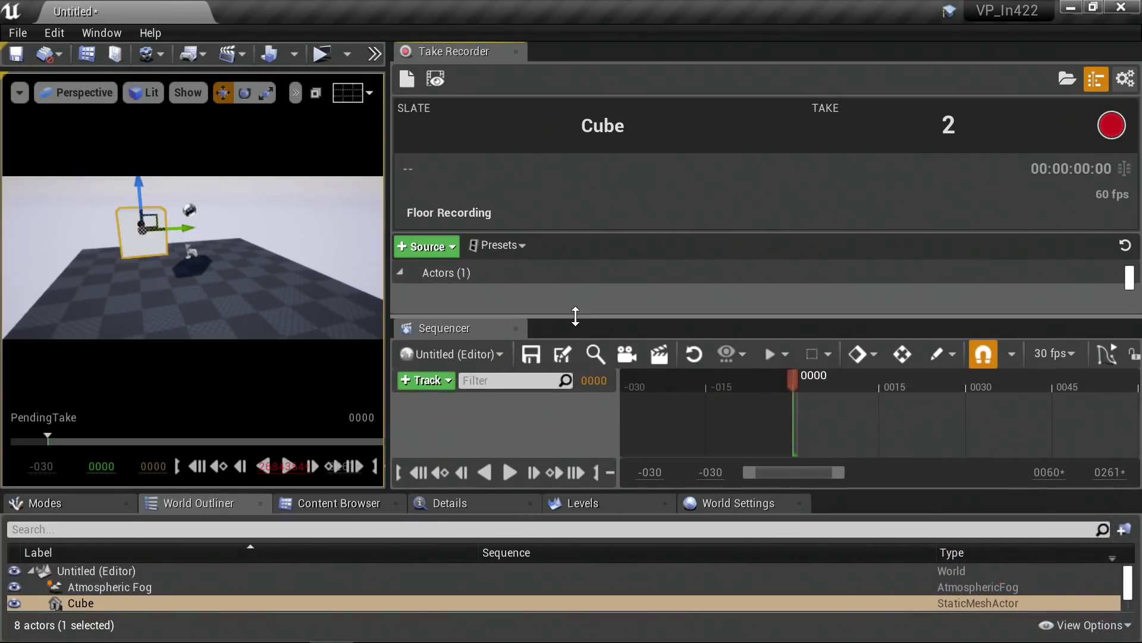
click(1123, 126)
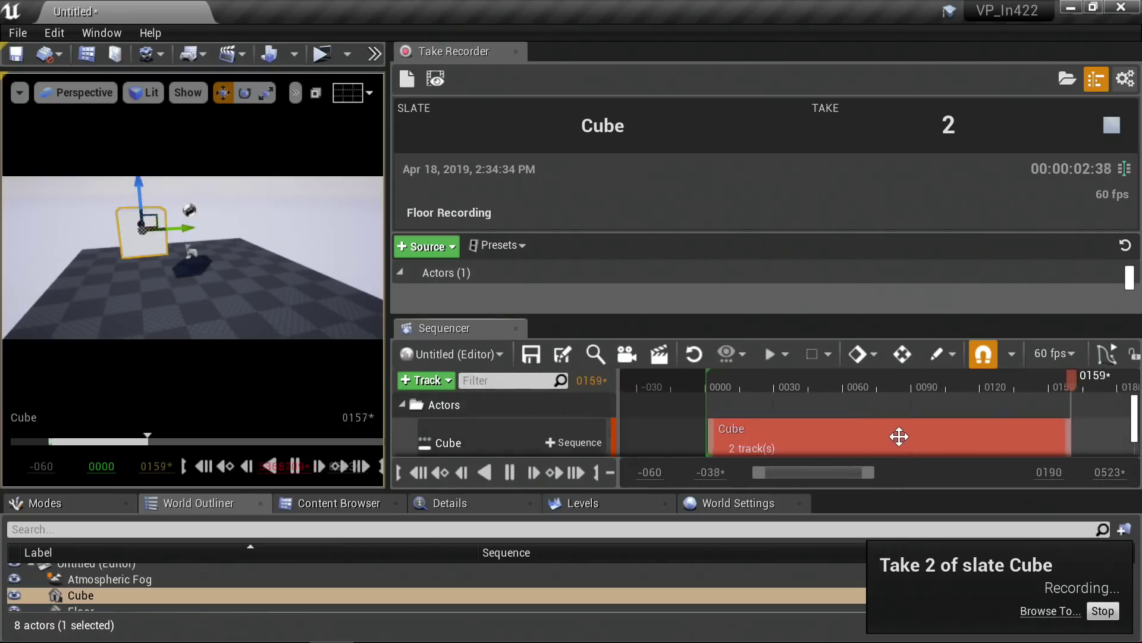
click(1112, 125)
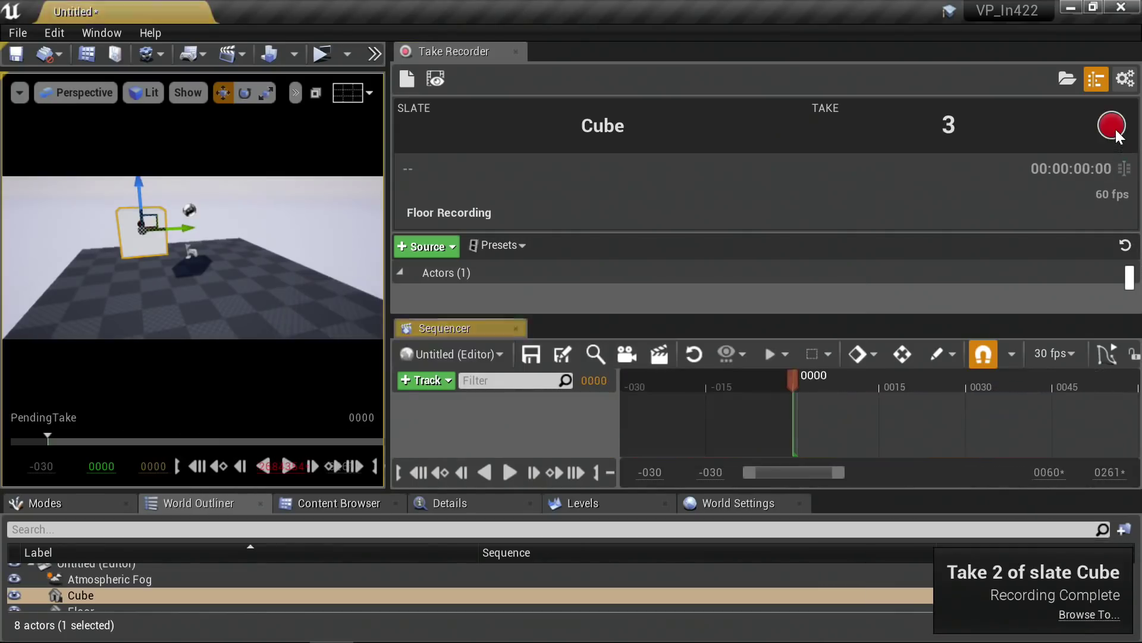
Step: Review the last recorded take by scrubbing to frame 64, then start a new recording setup from that take
click(436, 80)
drag(664, 379, 774, 376)
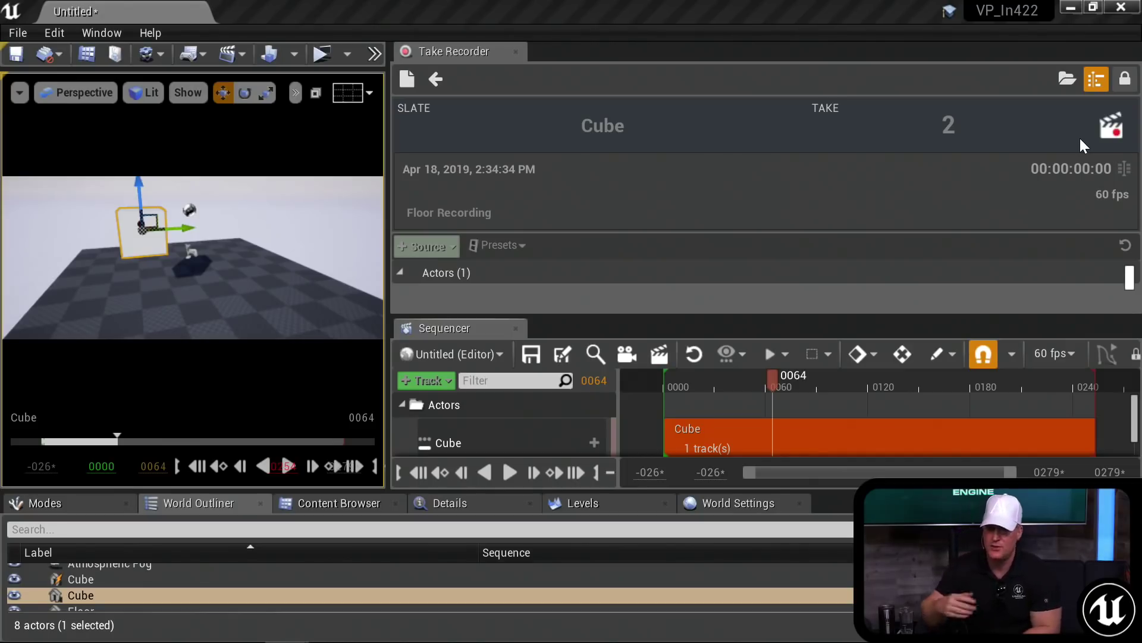
click(1113, 126)
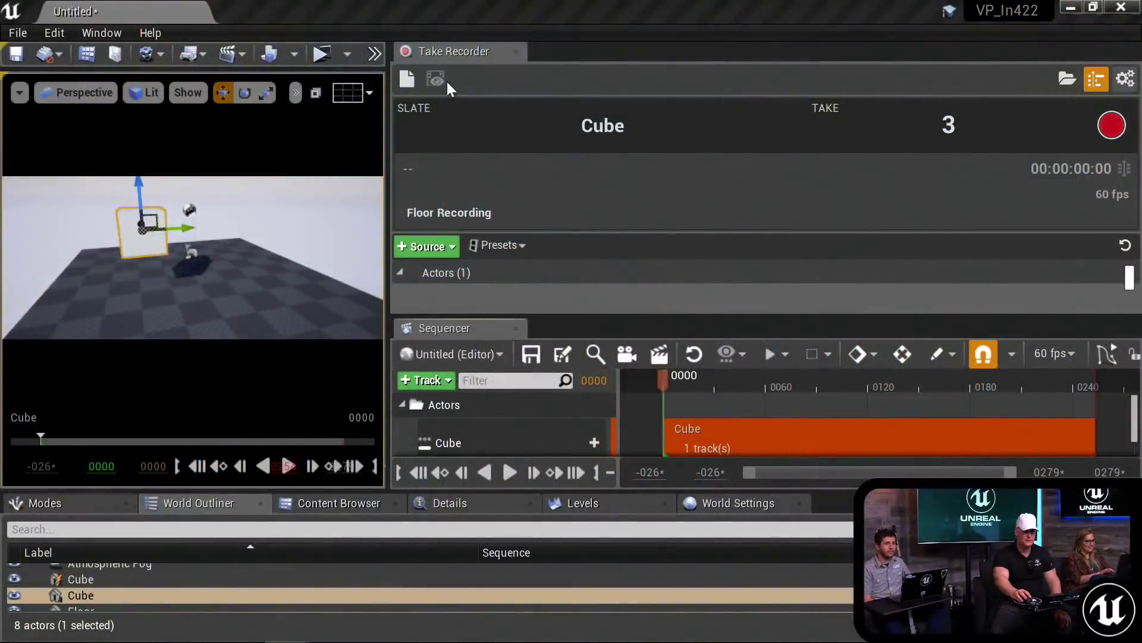
Step: Create a new empty take setup, discarding the current changes, and set its slate name to Tracked
click(406, 77)
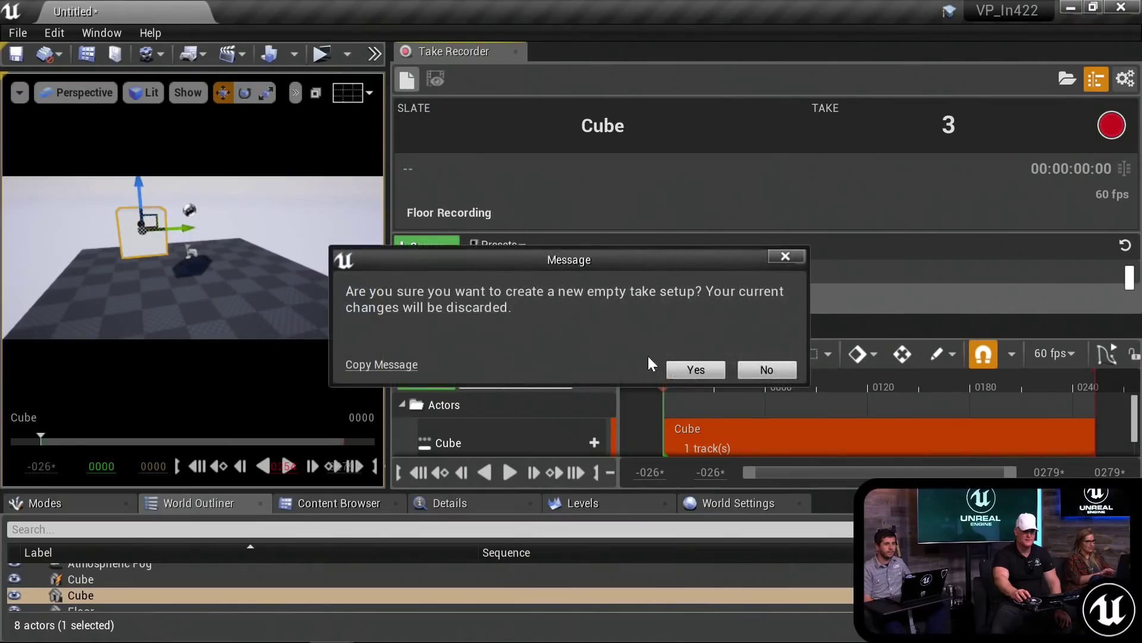
click(693, 372)
click(591, 128)
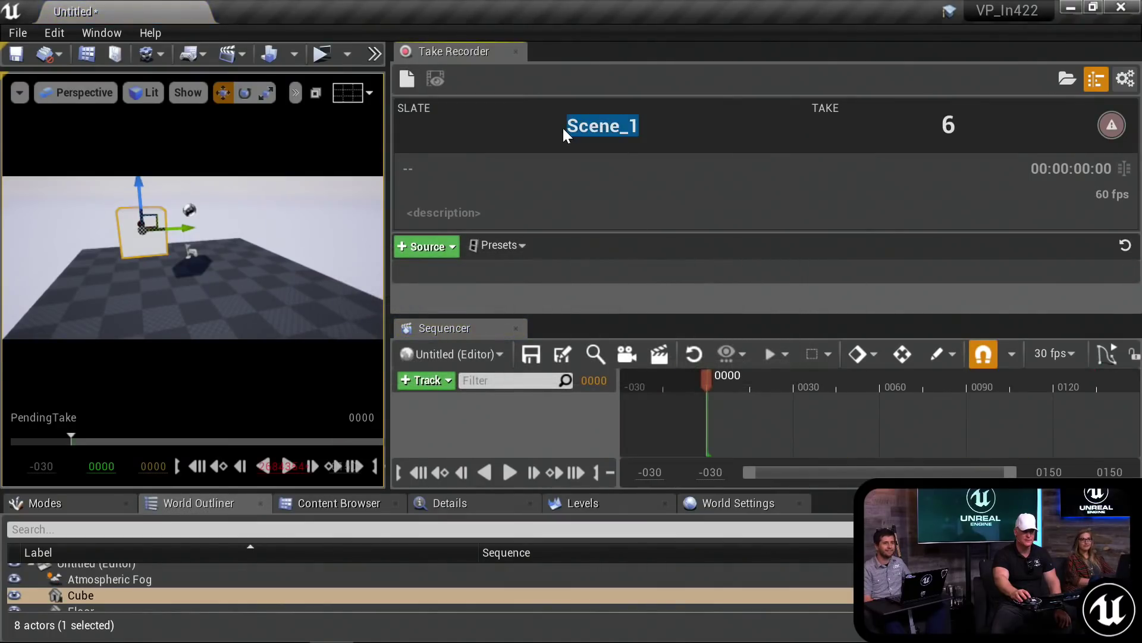
key(BackSpace)
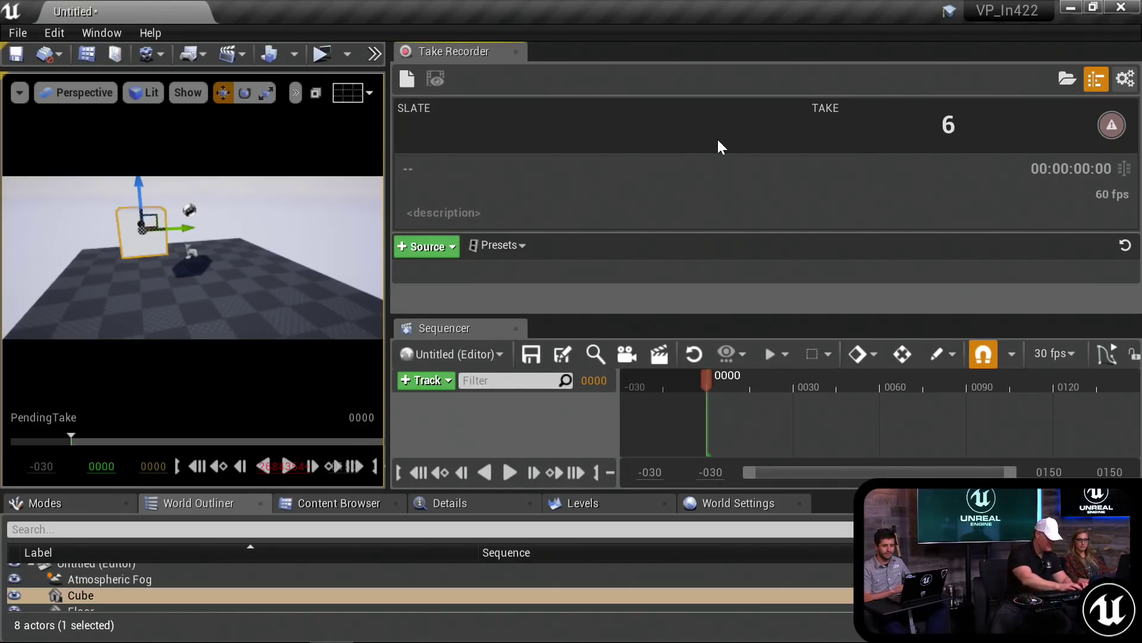
text(Tracked)
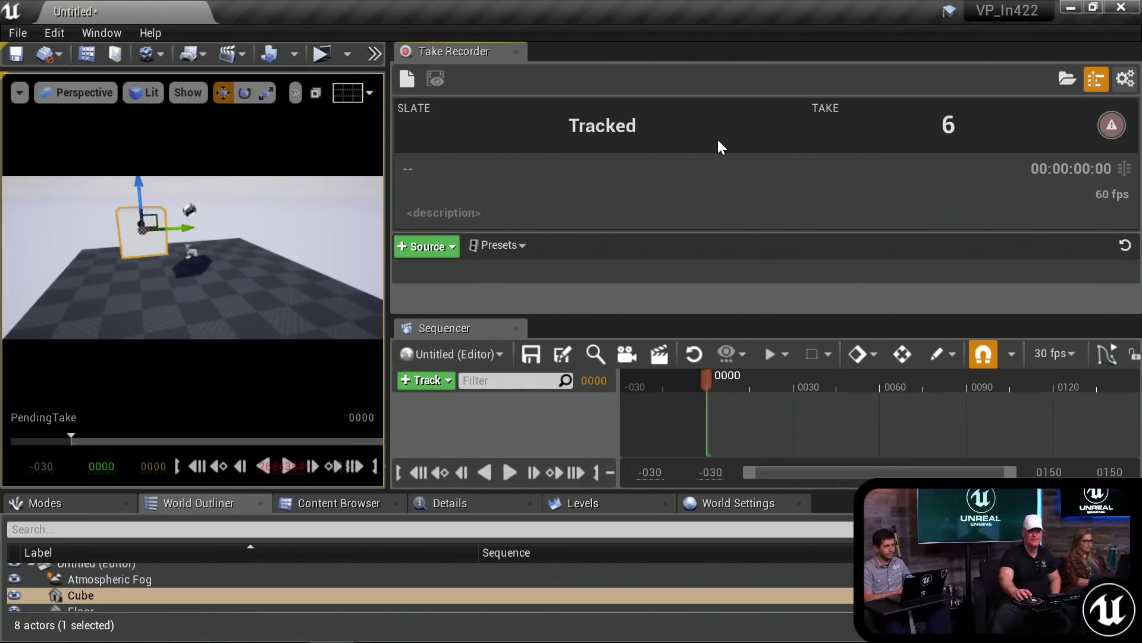
click(776, 184)
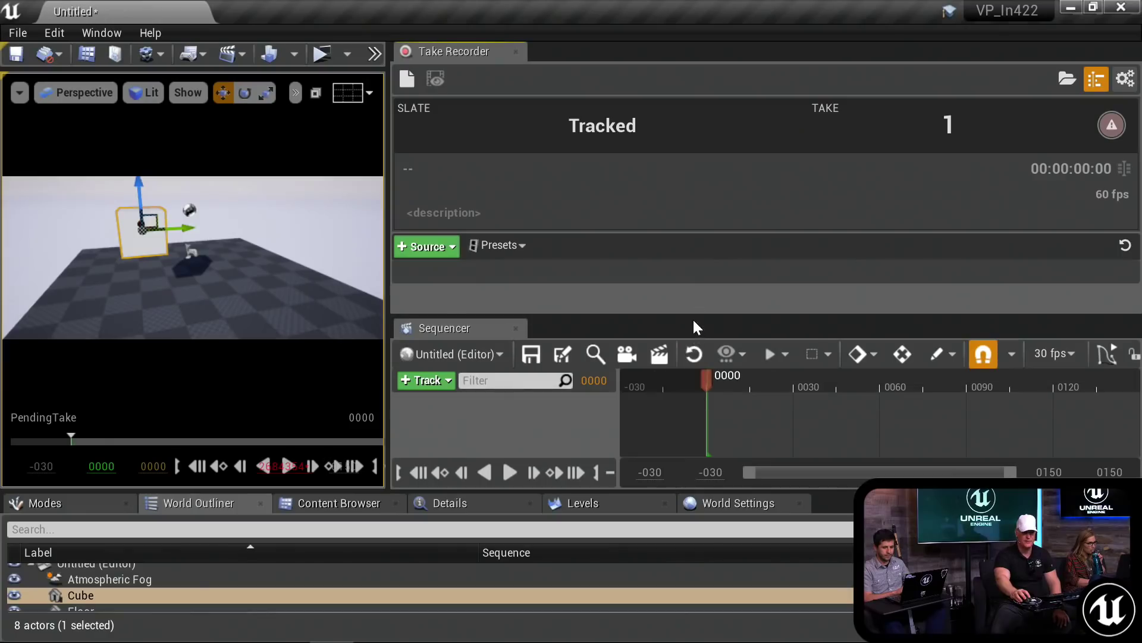
Step: Move the cube toward the far left corner of the floor and add the Cube actor to the pending take's sequence
click(493, 416)
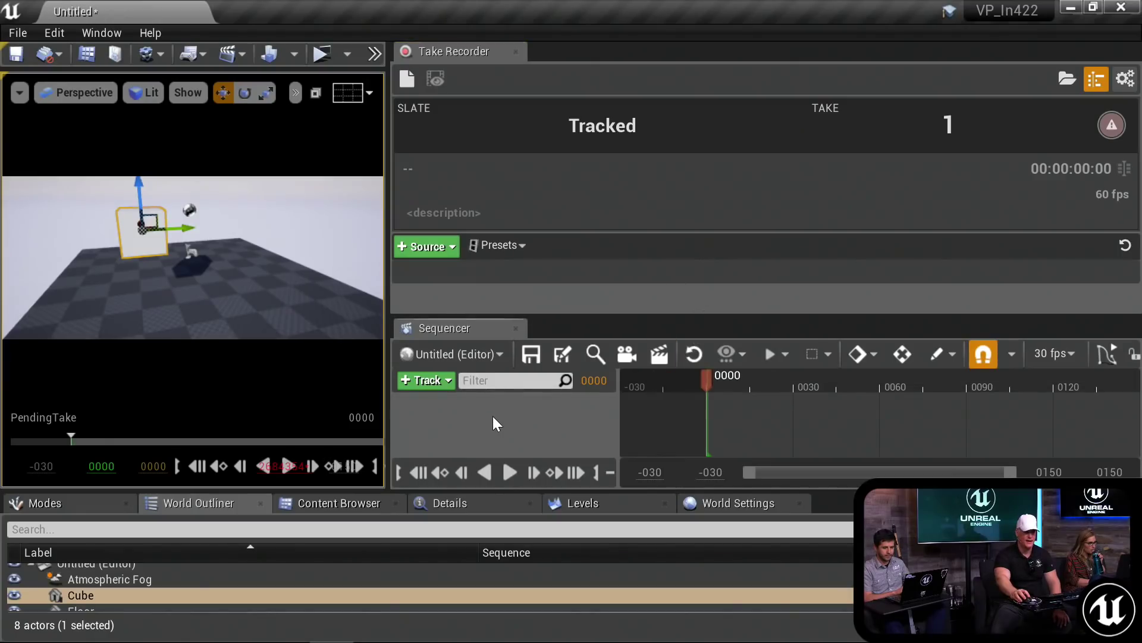
drag(179, 224, 151, 235)
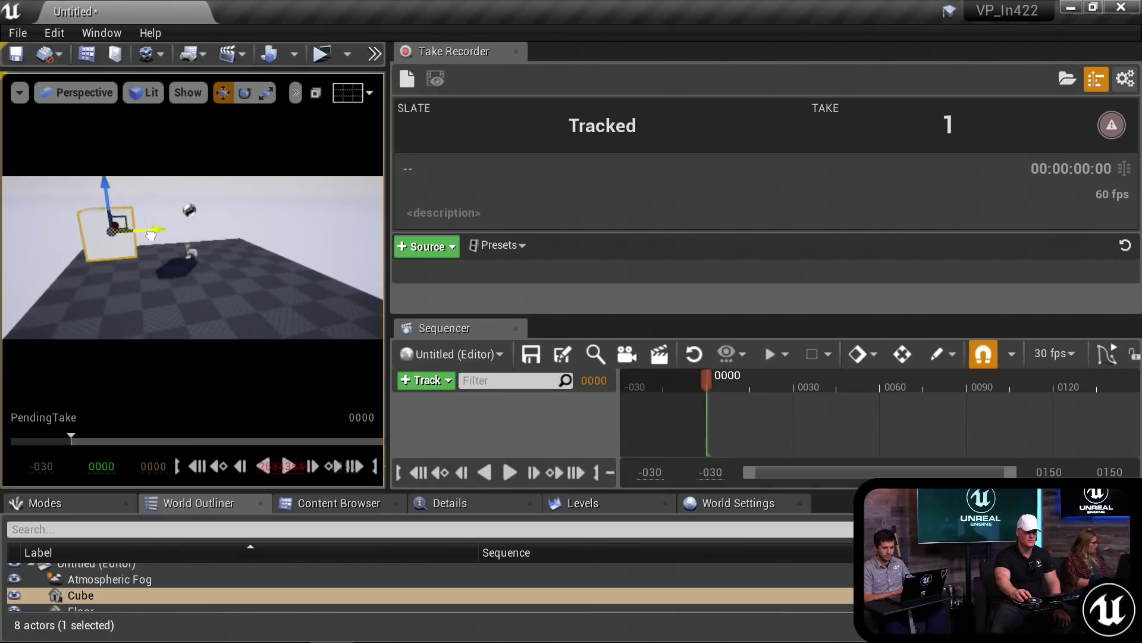
click(426, 380)
mouse_move(458, 119)
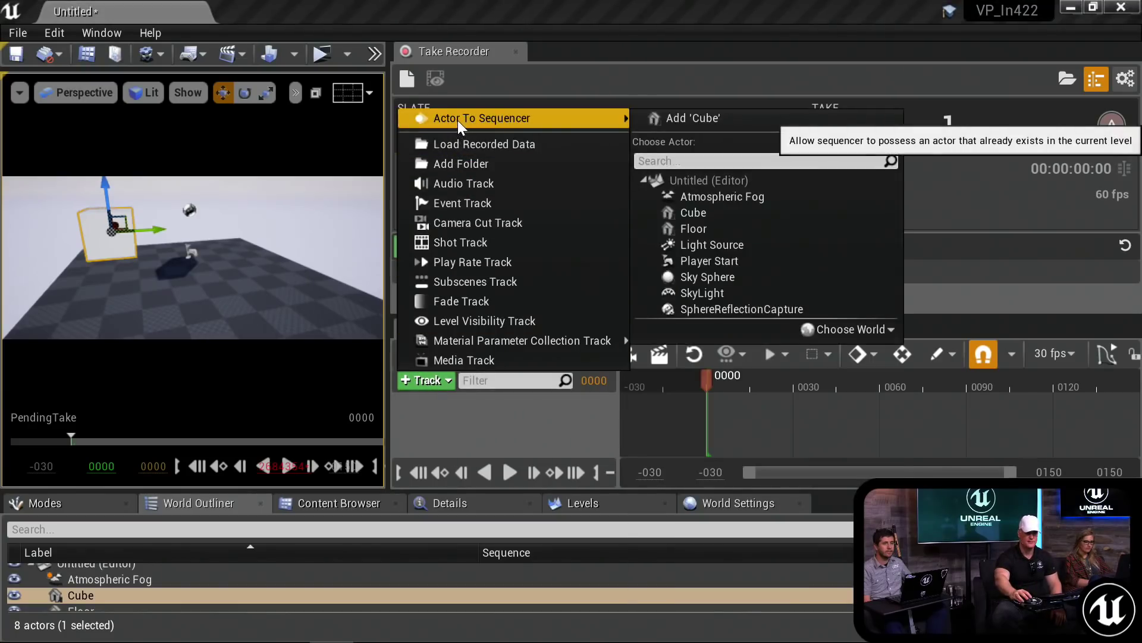
click(696, 213)
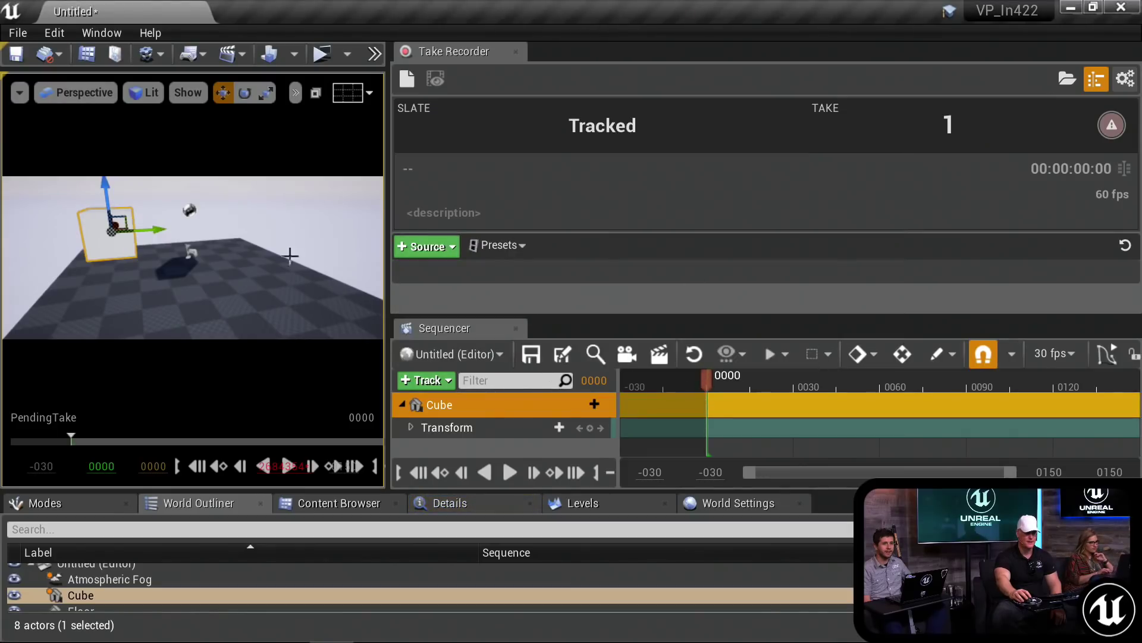
Step: Move the cube across to the far right corner of the floor and scrub the pending take to frame 1
drag(141, 233, 288, 213)
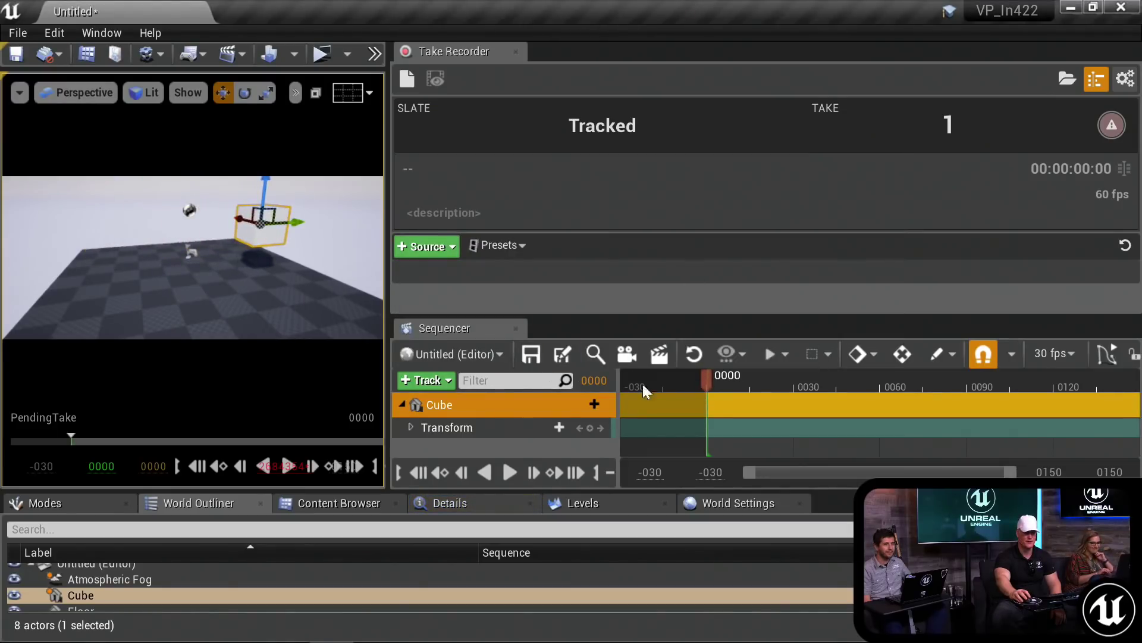
mouse_move(704, 378)
mouse_down()
mouse_move(740, 381)
mouse_move(712, 381)
mouse_up()
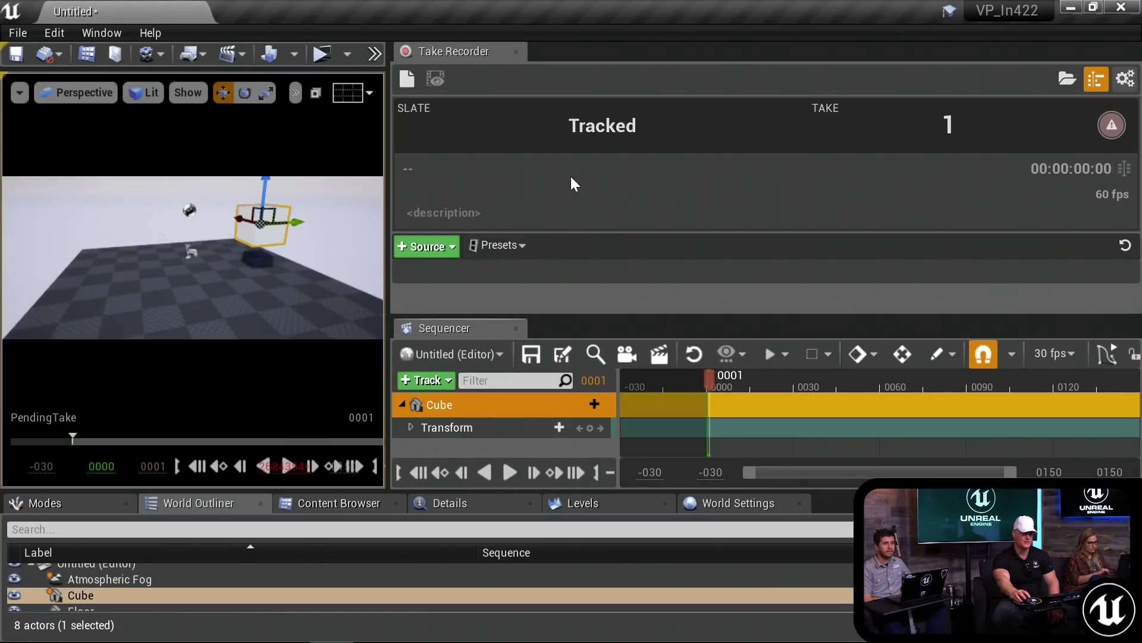
Step: Move the cube toward the far left corner of the floor and remove the Cube track from the pending take's sequence
drag(306, 226, 192, 228)
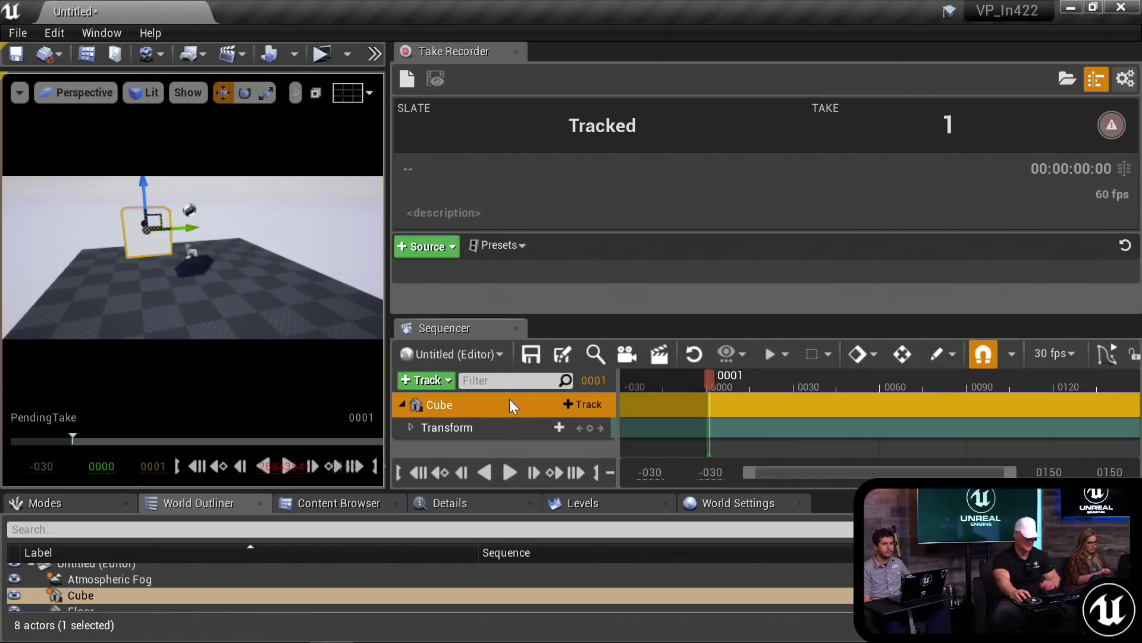
key(Delete)
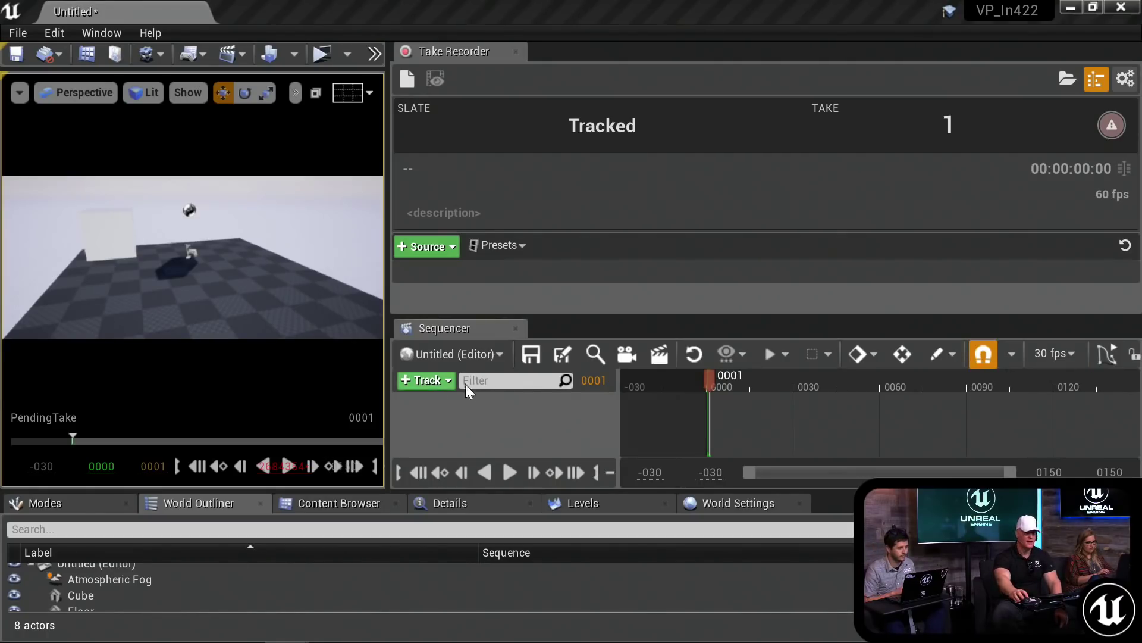
mouse_move(254, 299)
right_down()
mouse_move(238, 282)
mouse_move(241, 296)
mouse_move(246, 284)
right_up()
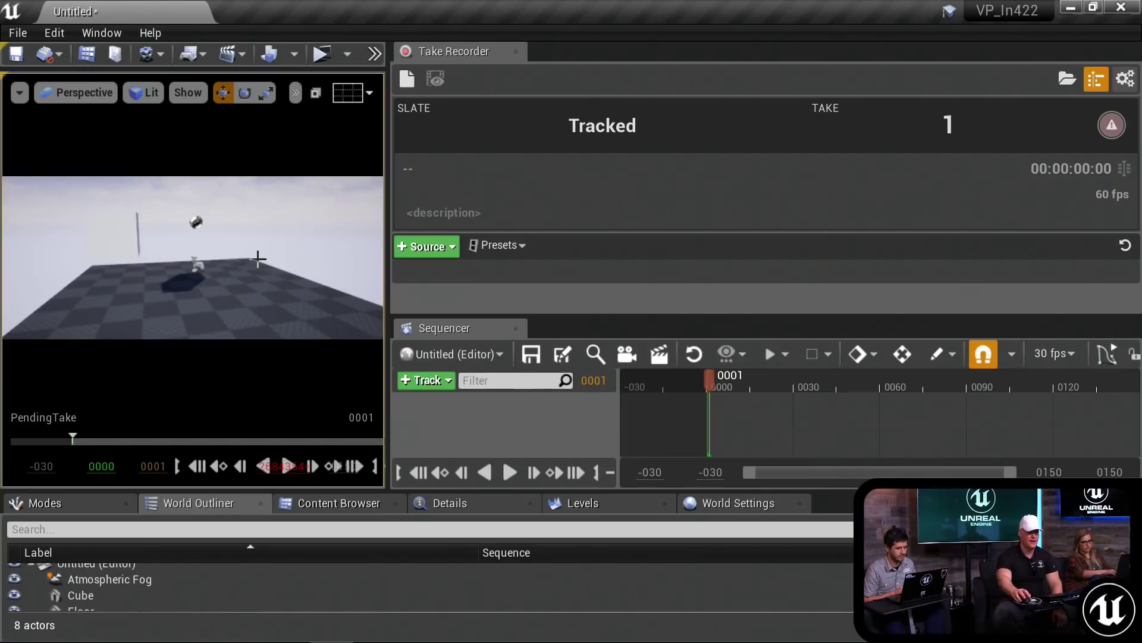
click(99, 238)
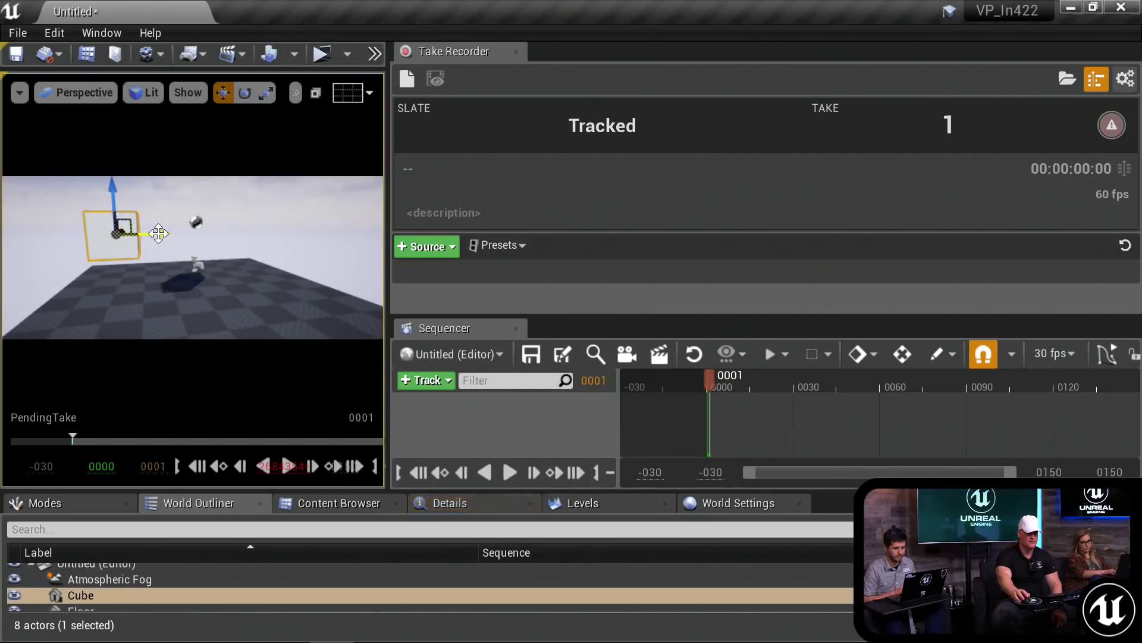
click(207, 220)
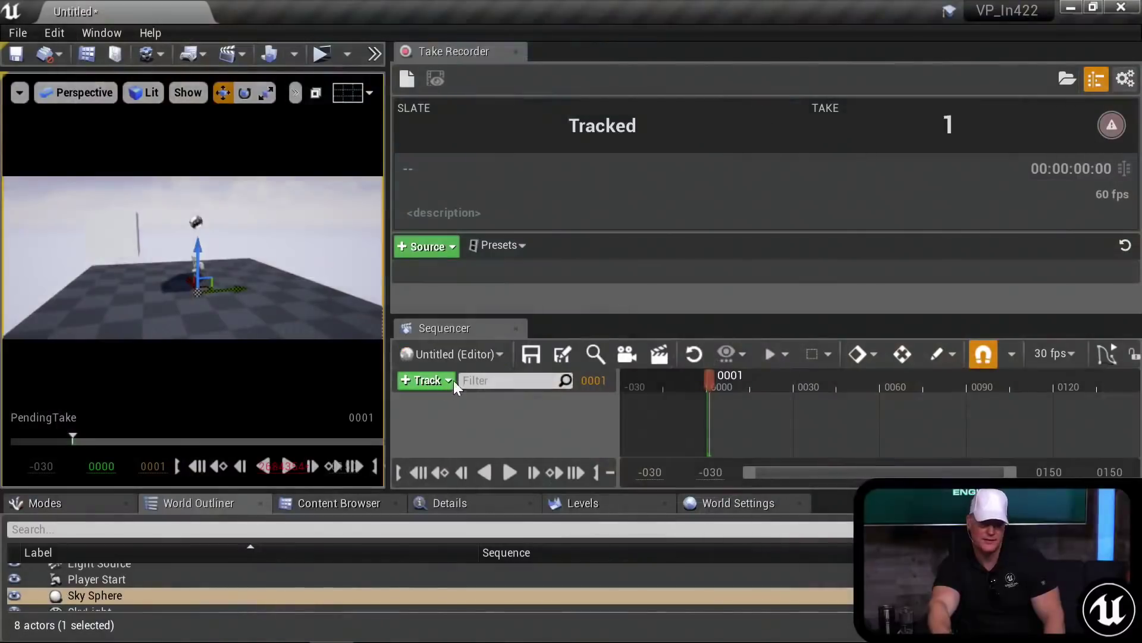
Step: Try a Microphone Audio source in the Tracked take, viewing its settings, and remove the source again
click(445, 252)
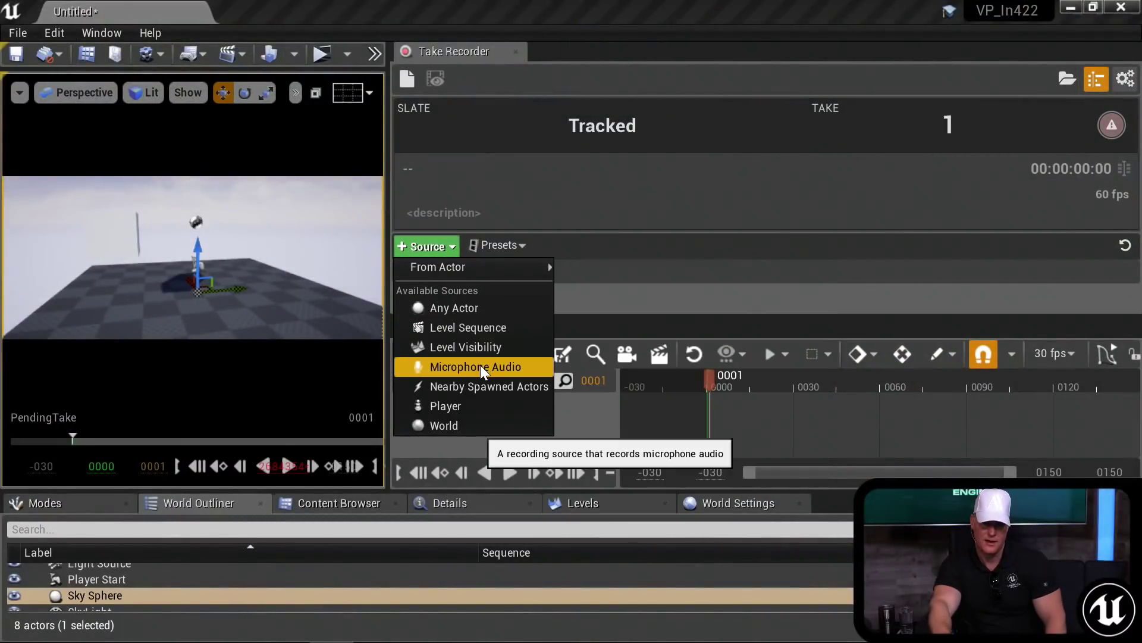
click(480, 367)
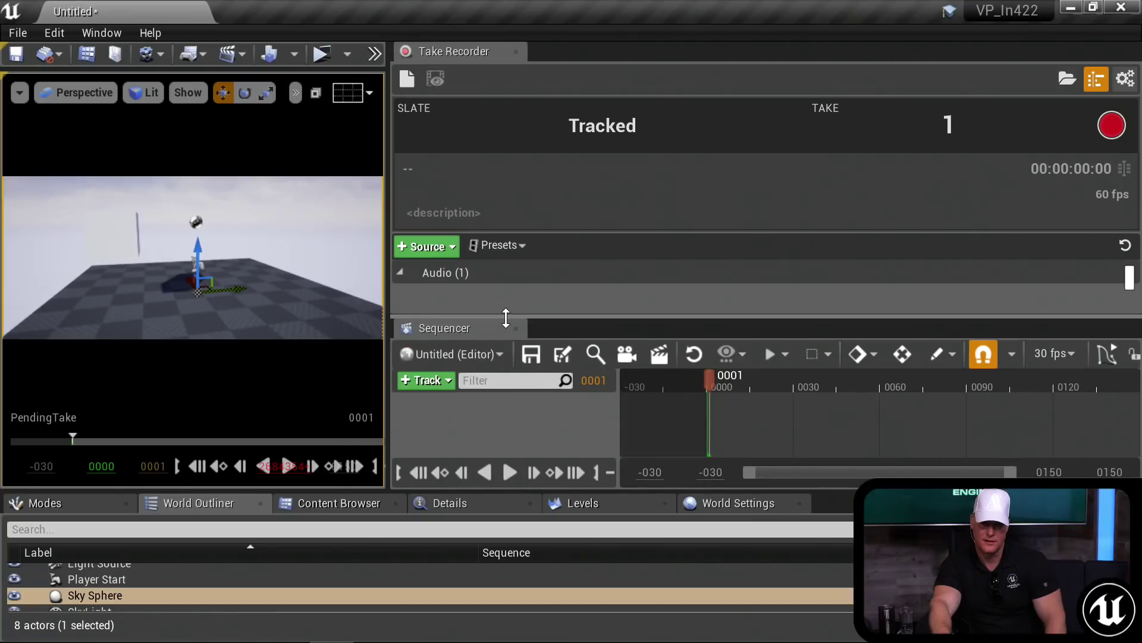
drag(507, 316, 510, 382)
click(531, 310)
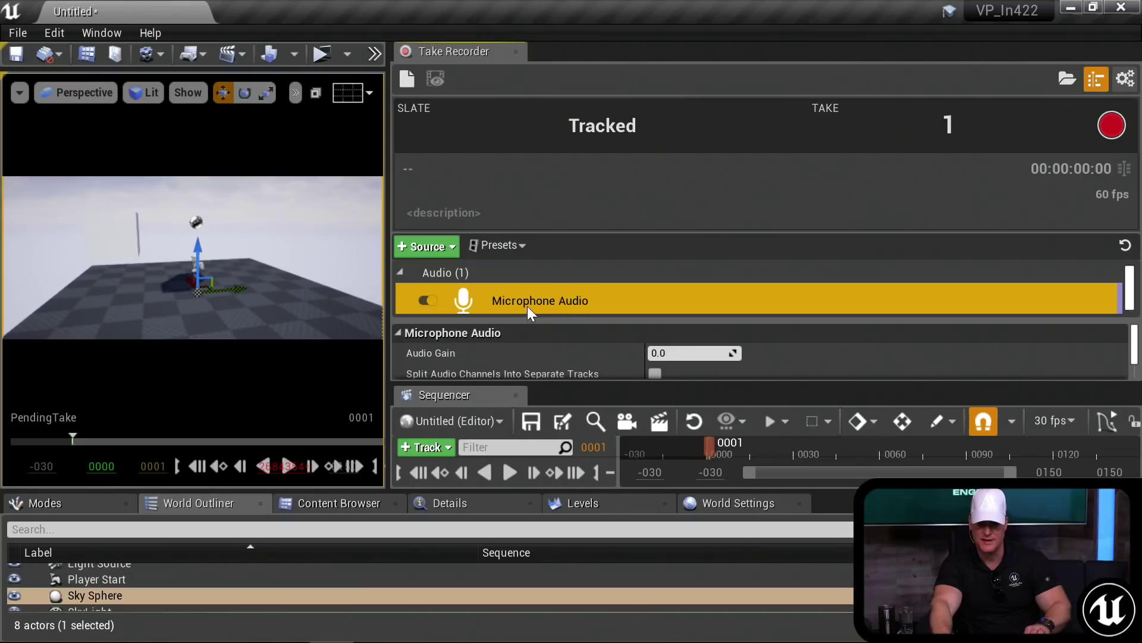
key(Delete)
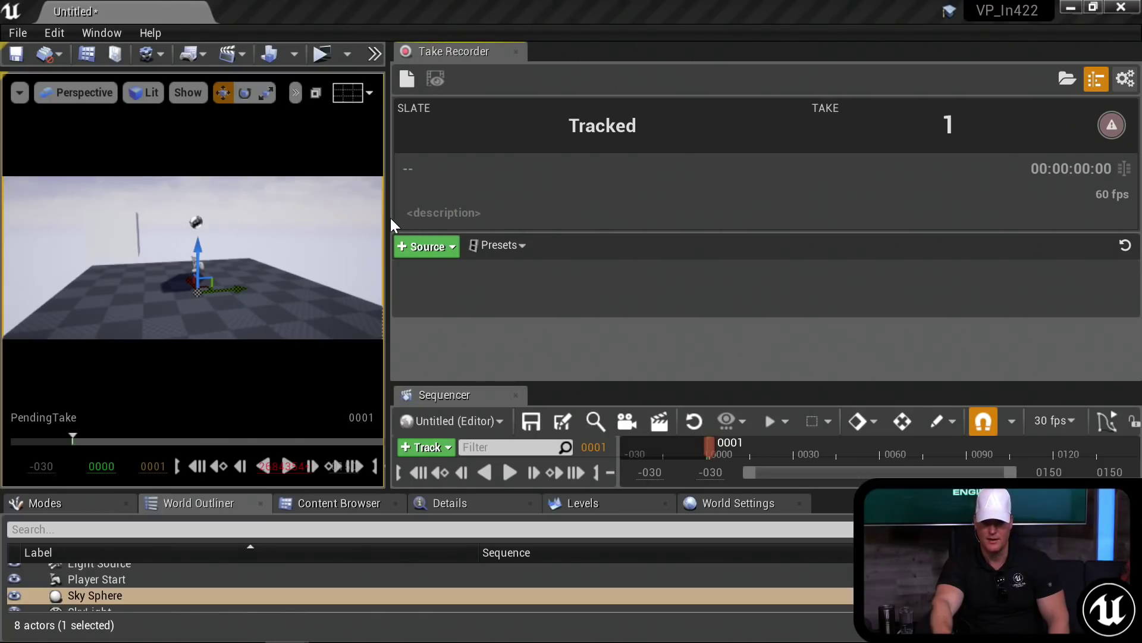
Step: Widen the level viewport, switch its type to Default Viewport, and toggle game view
drag(388, 218, 517, 201)
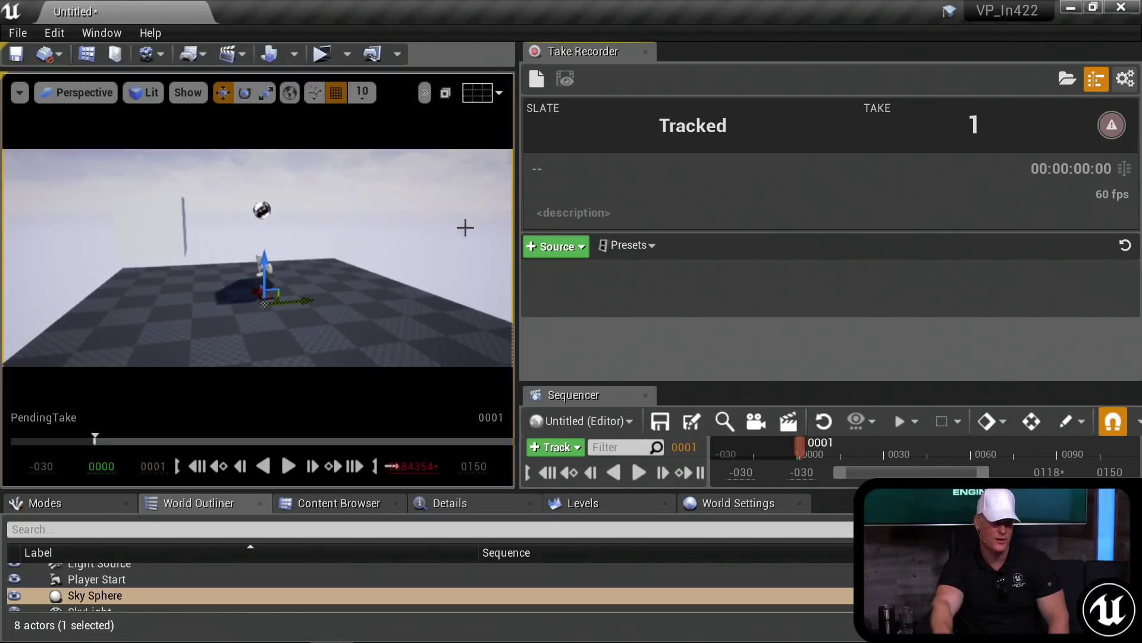
click(66, 94)
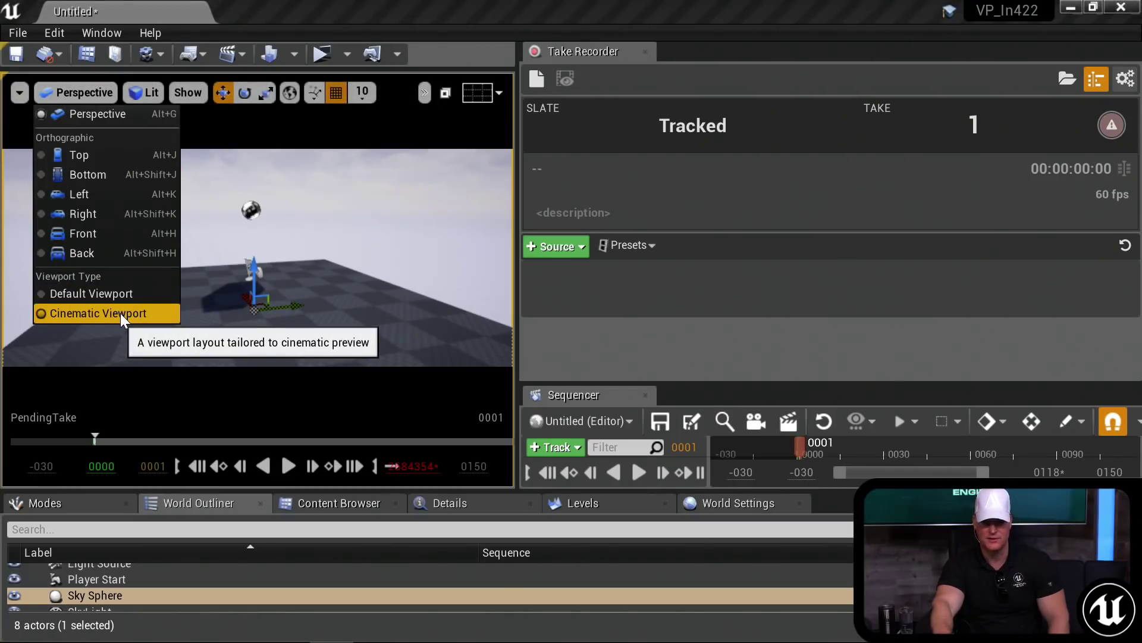
click(113, 293)
right_drag(345, 312, 345, 261)
key(g)
key(g)
drag(385, 408, 381, 381)
right_drag(386, 402, 339, 409)
key(g)
key(g)
key(g)
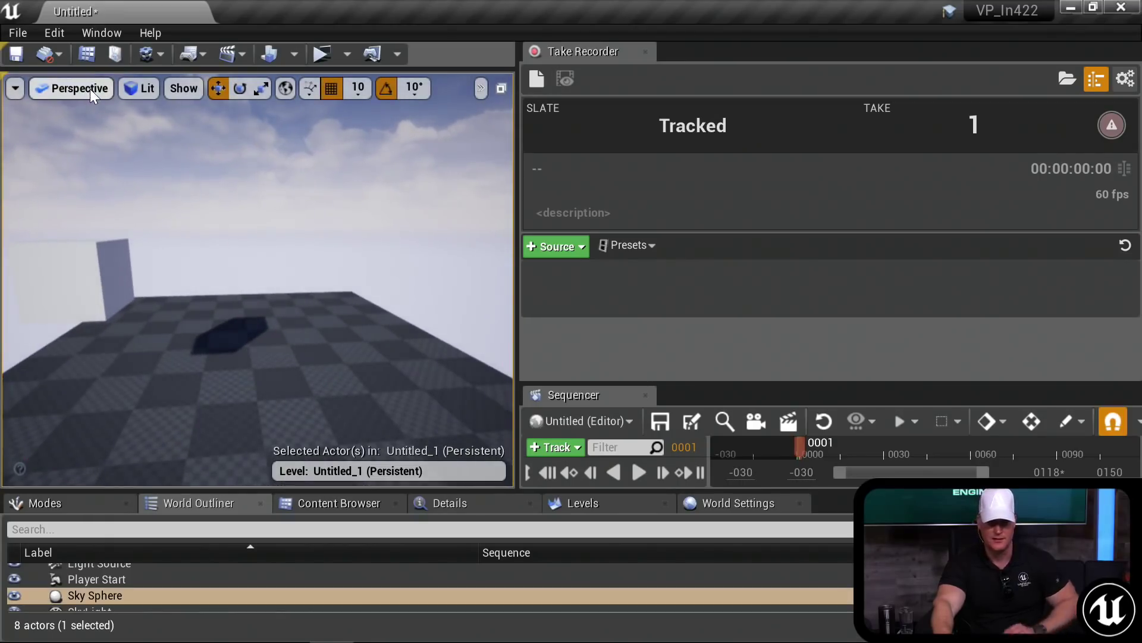
Step: Place a Cine Camera Actor on the floor of the level and turn game view off so the editor icons show
drag(212, 487, 221, 380)
click(70, 394)
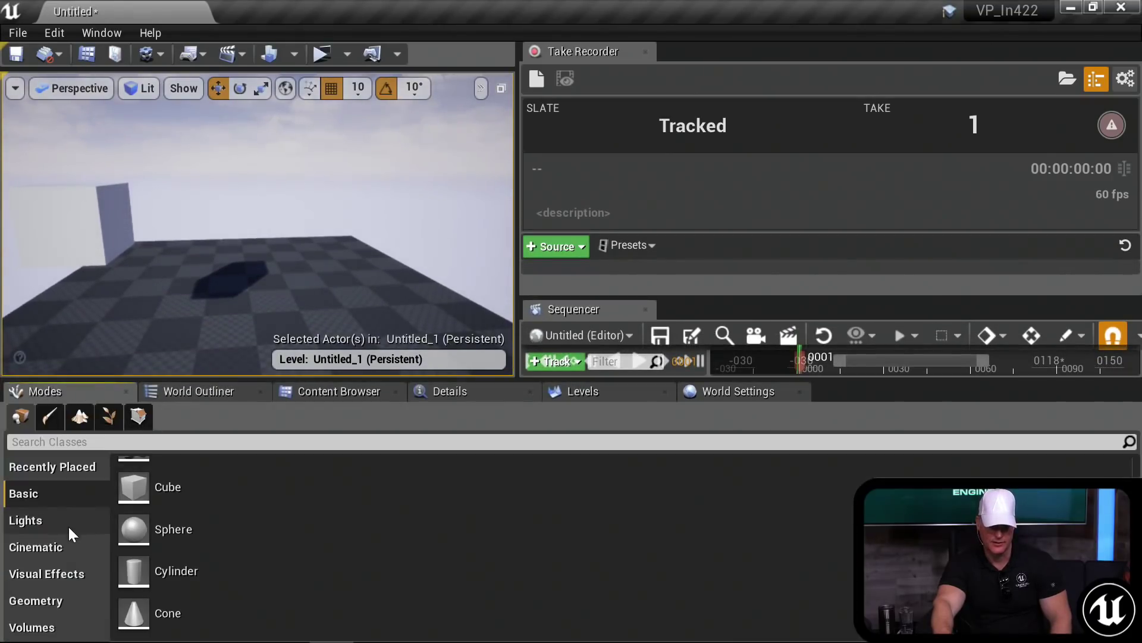
click(58, 550)
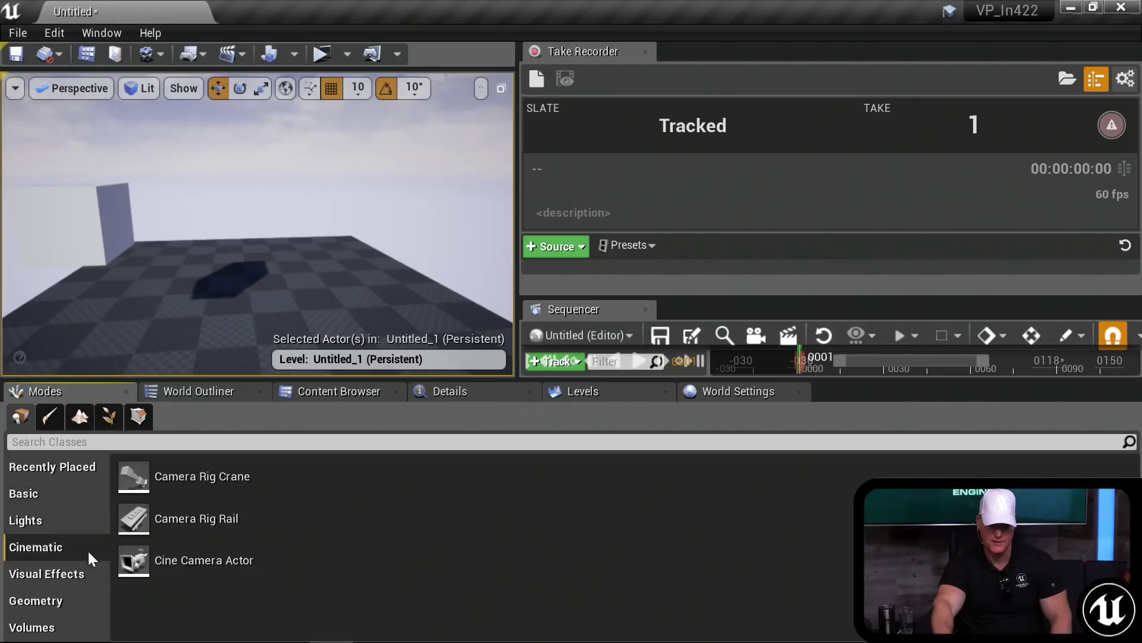
drag(270, 562, 233, 293)
right_drag(199, 255, 274, 223)
key(g)
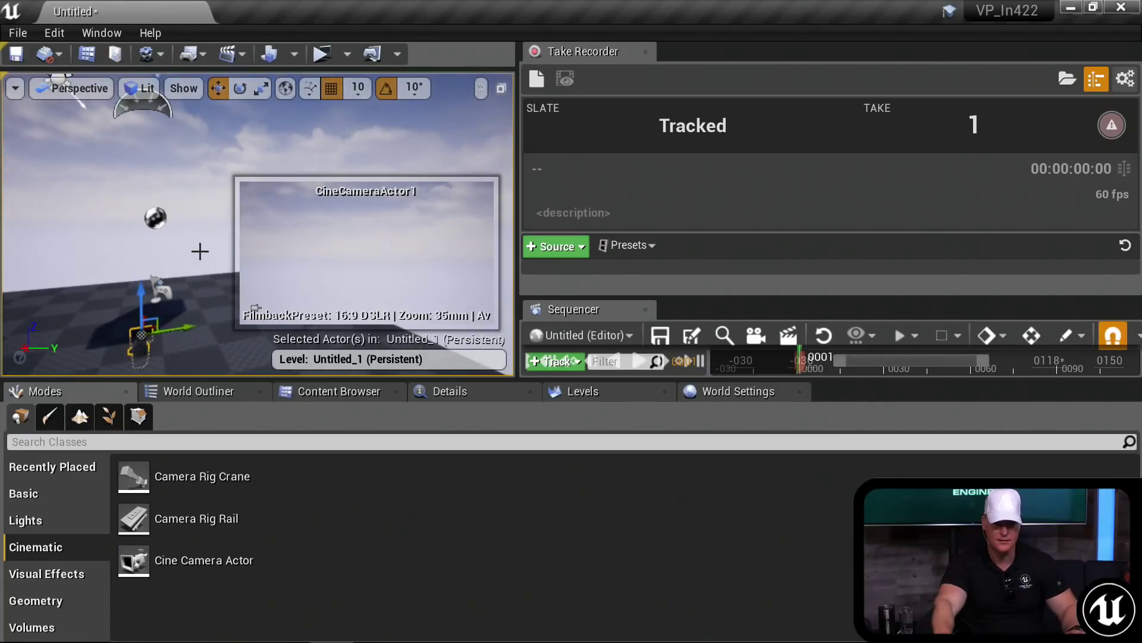
Step: Raise the new cine camera above the floor and shift it sideways along its Y axis
right_drag(199, 250, 172, 247)
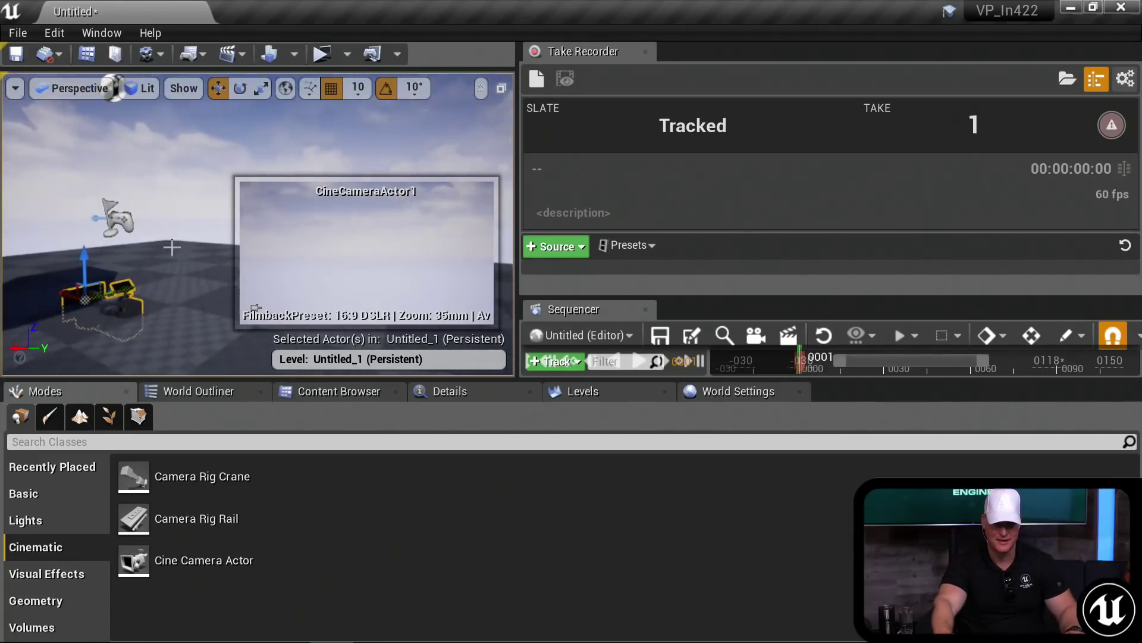
drag(80, 255, 81, 157)
right_drag(153, 255, 191, 258)
key(e)
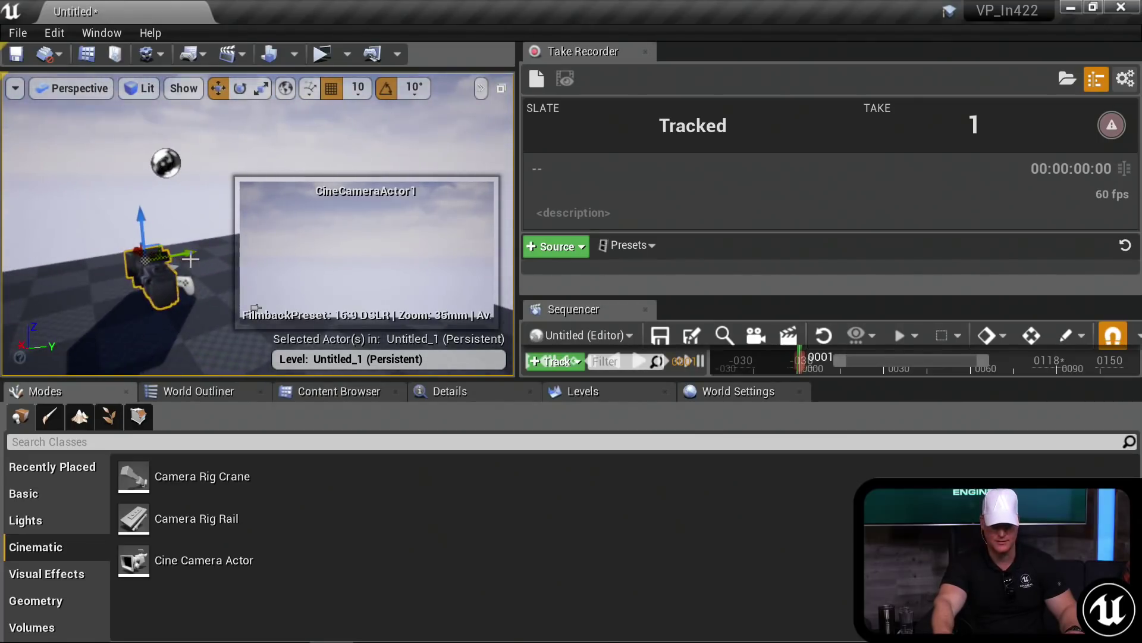
drag(191, 254, 171, 213)
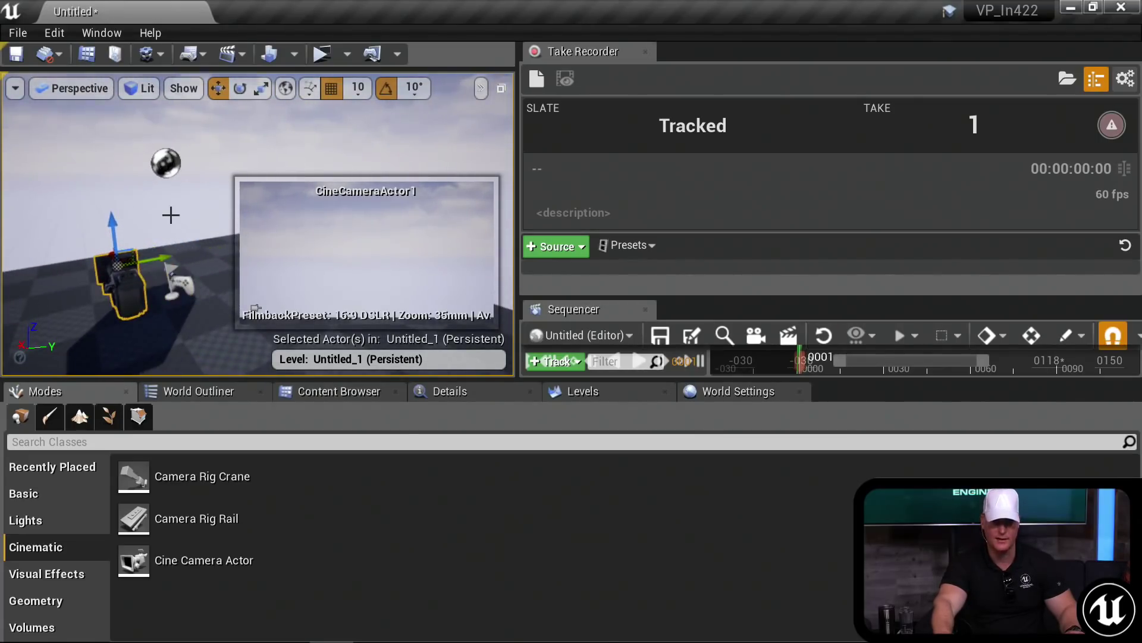
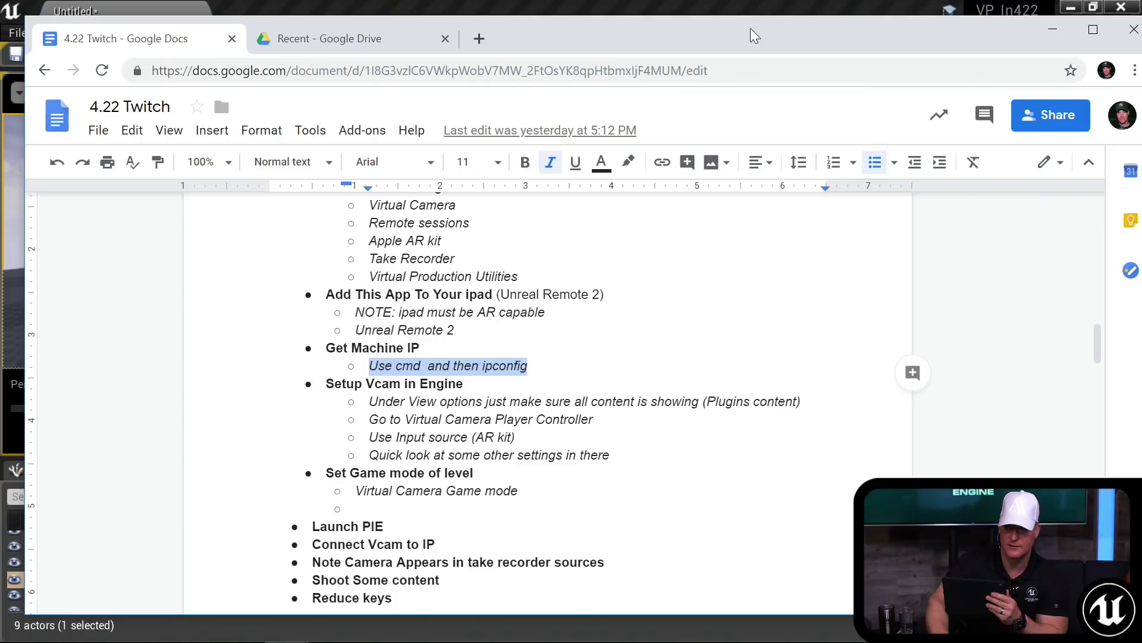
Step: Return to the Unreal Editor and set the level's GameMode Override to VirtualCameraGameMode
drag(751, 27, 0, 101)
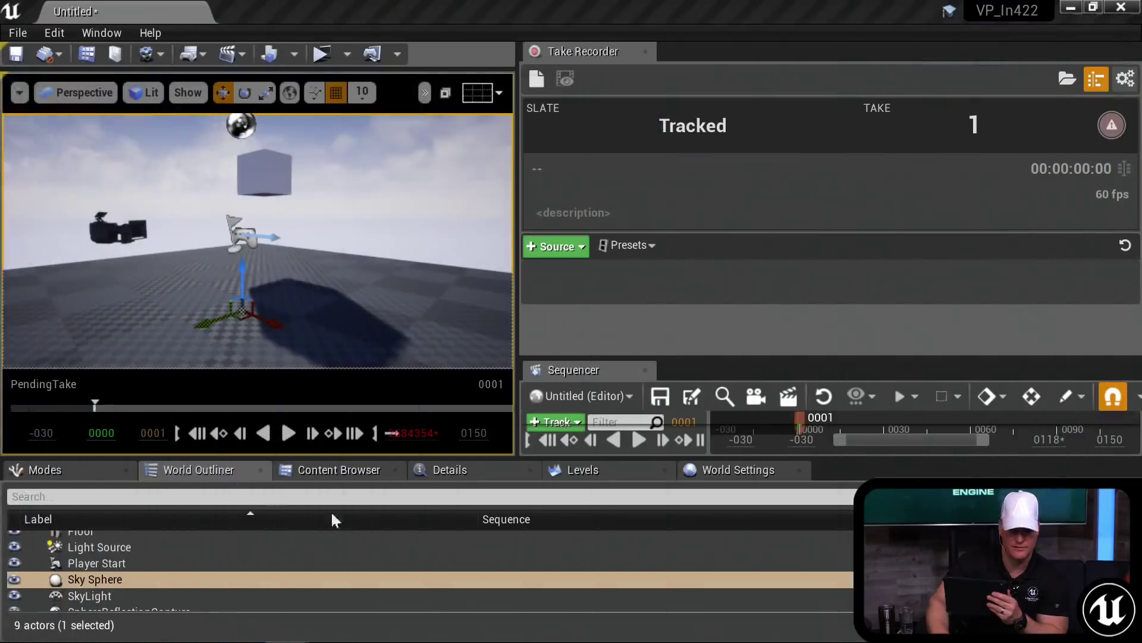
click(350, 469)
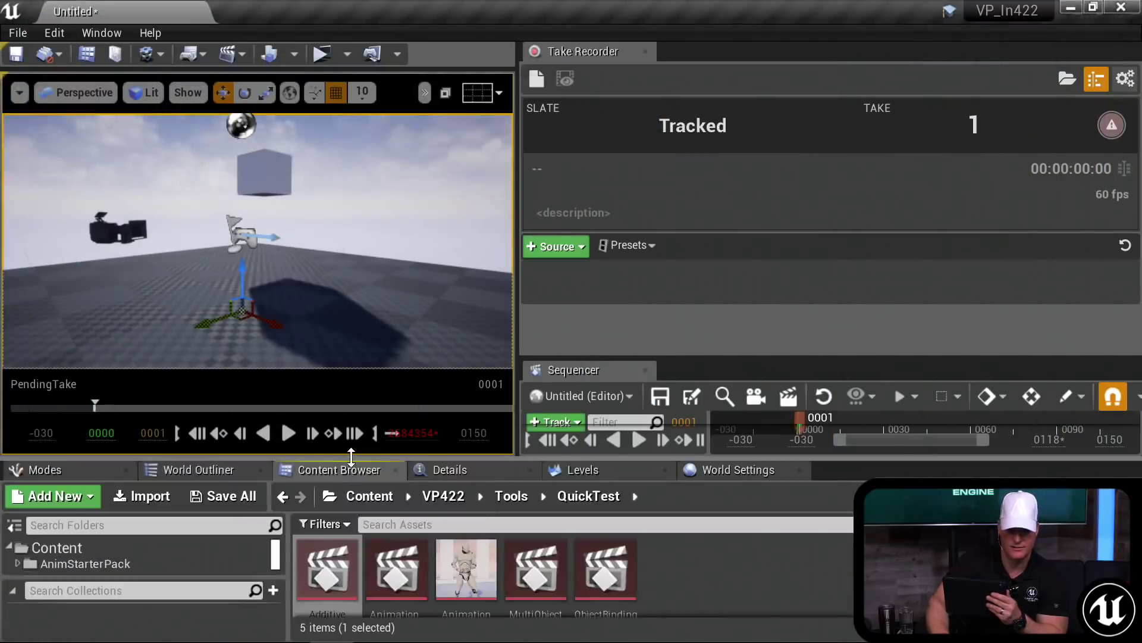
drag(351, 457, 351, 431)
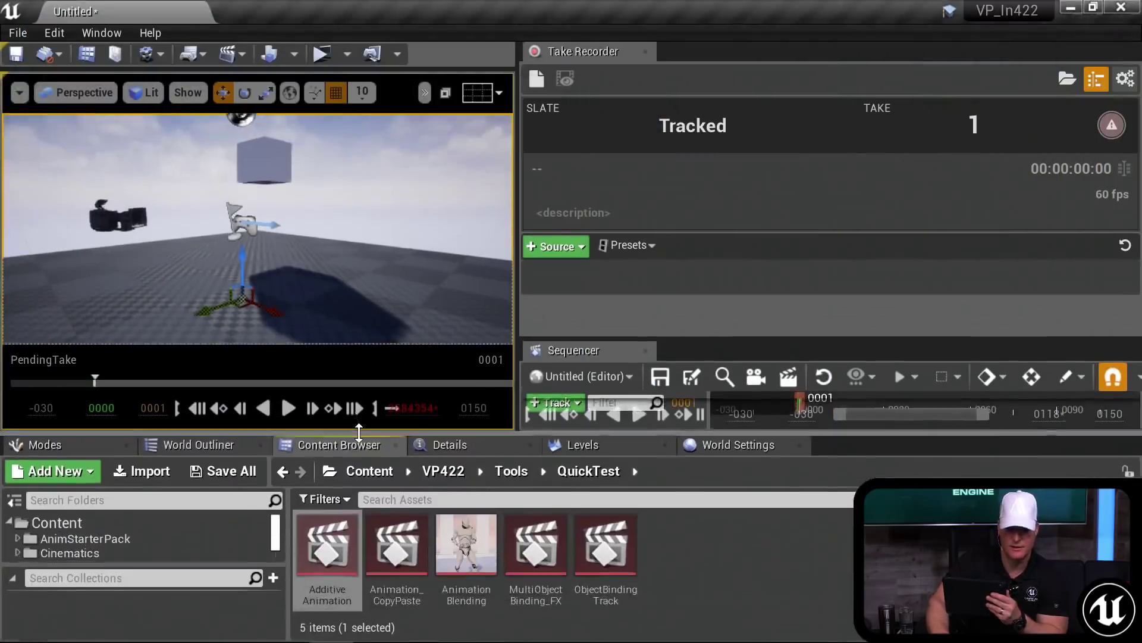
click(156, 53)
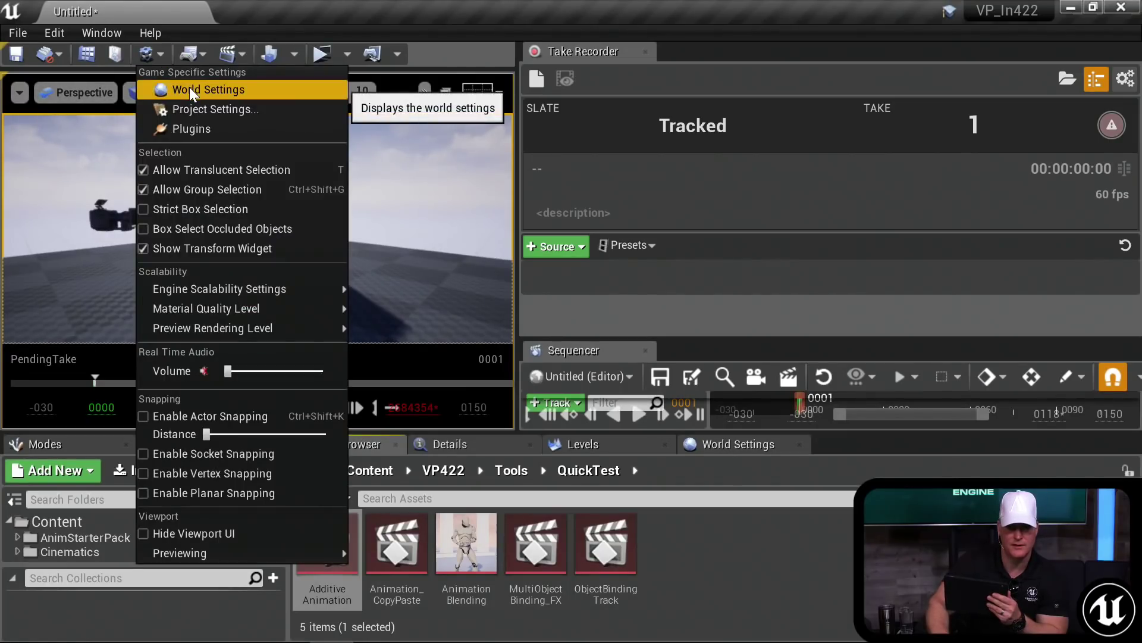
click(190, 90)
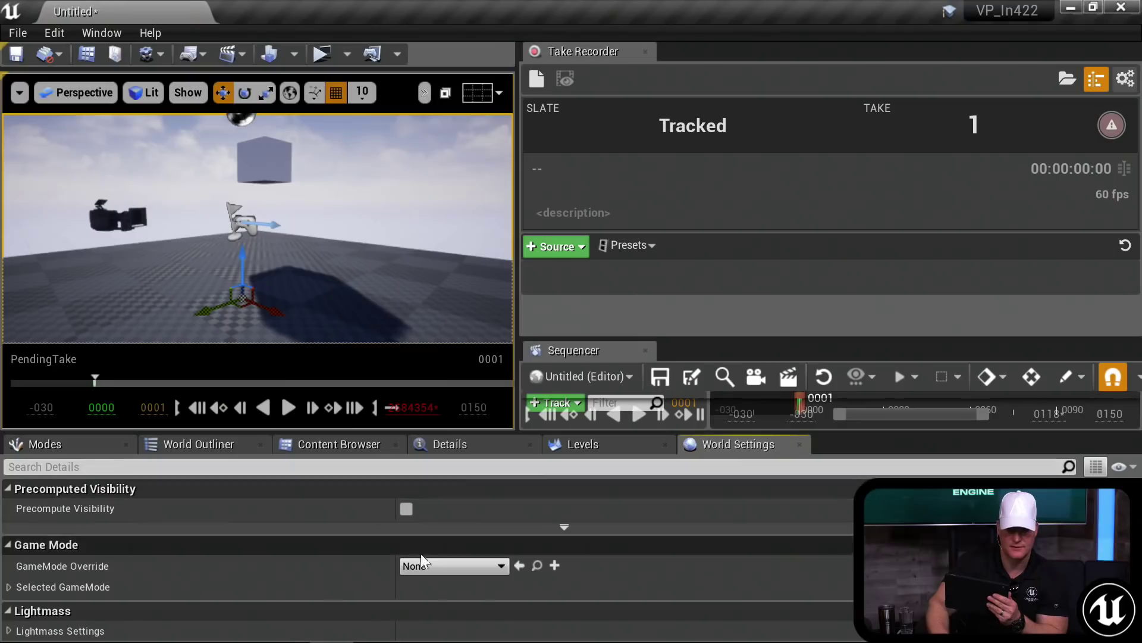
click(458, 568)
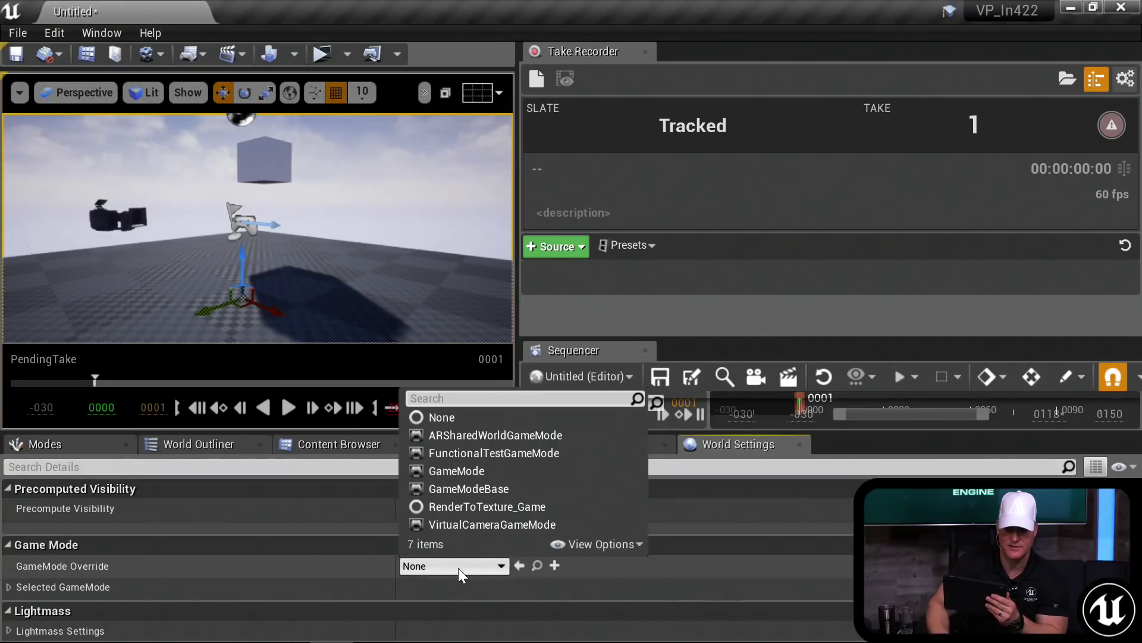
click(476, 526)
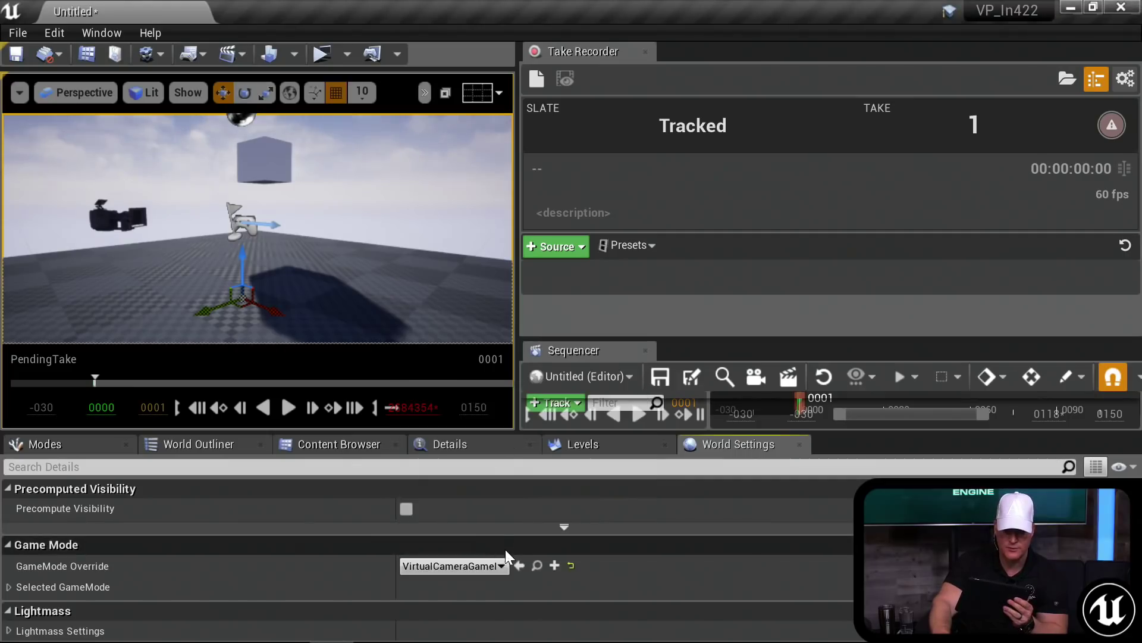
Step: Expand the selected game mode's classes, locate the Player Controller Class asset, and open the VirtualCameraPlayerController blueprint
drag(459, 431, 458, 225)
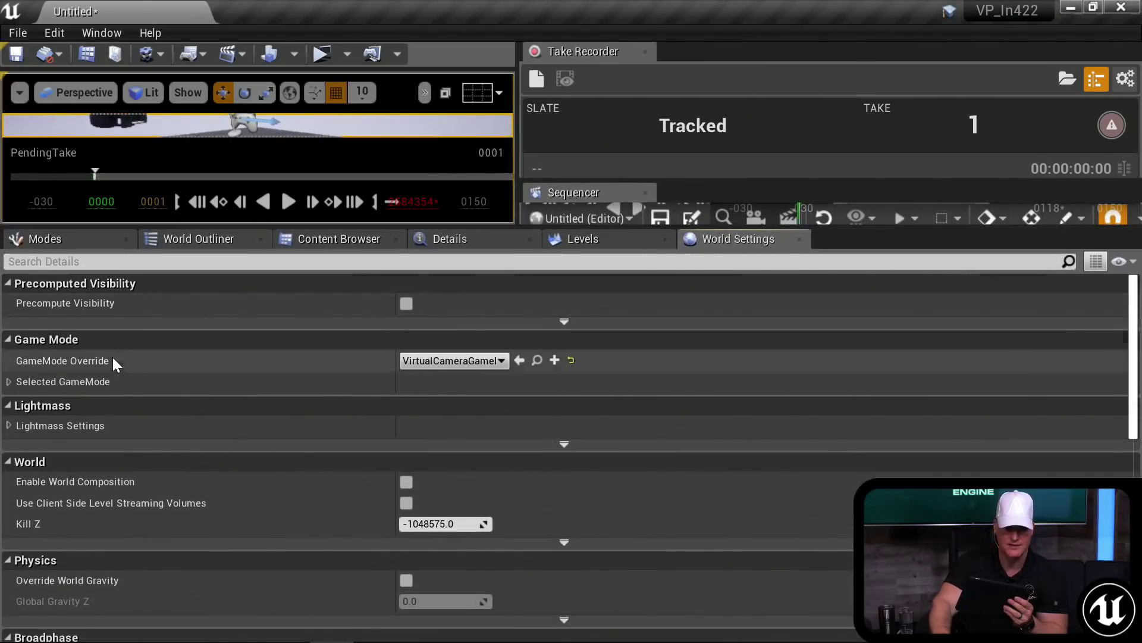
click(10, 382)
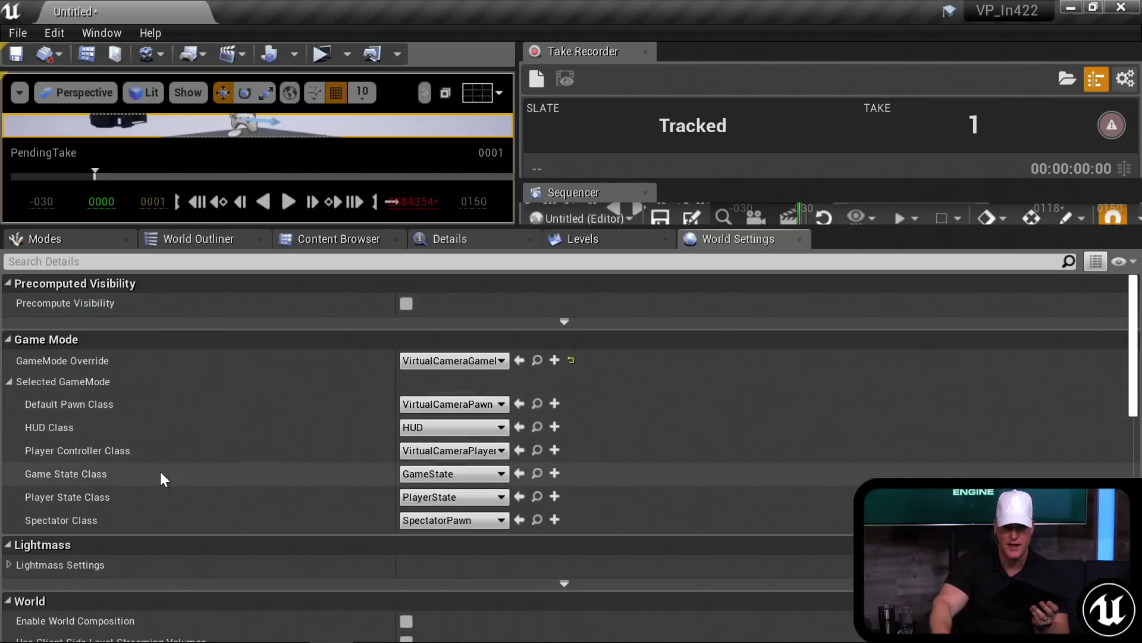
click(538, 451)
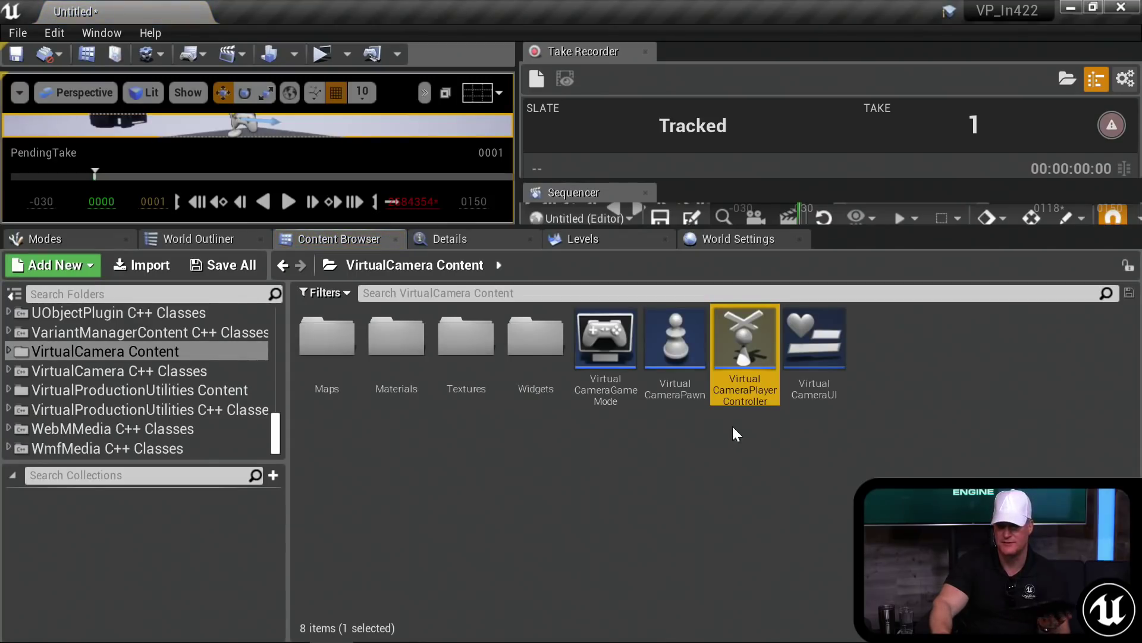
double_click(739, 348)
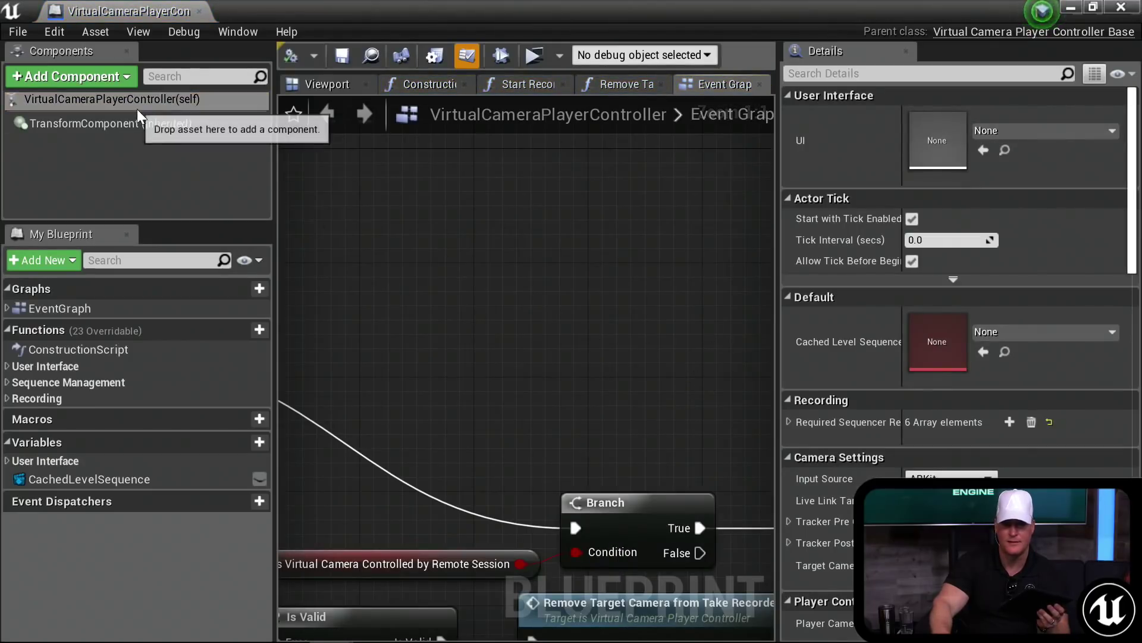
Step: Review the camera input source options of the VirtualCameraPlayerController and set Input Source to ARKit
scroll(824, 344, down, 3)
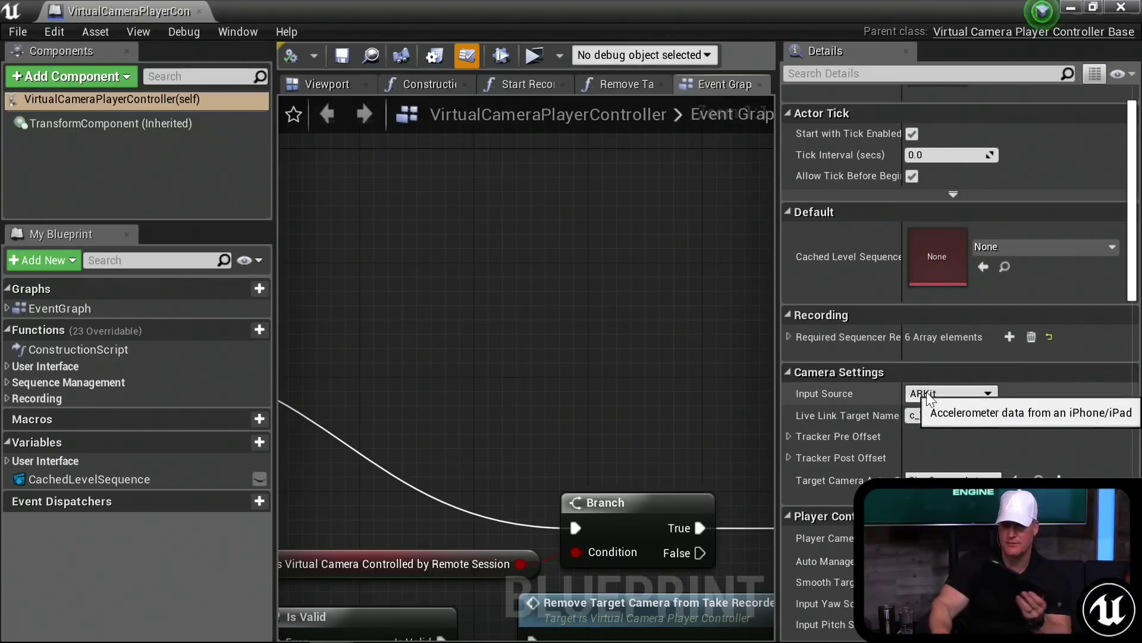
click(963, 397)
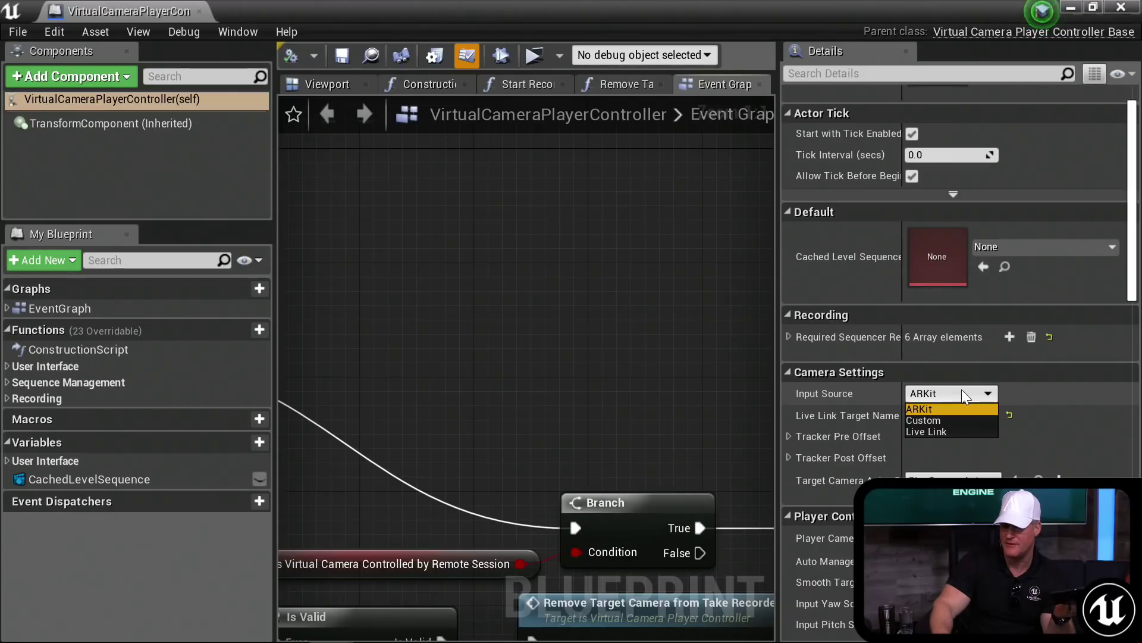
click(964, 394)
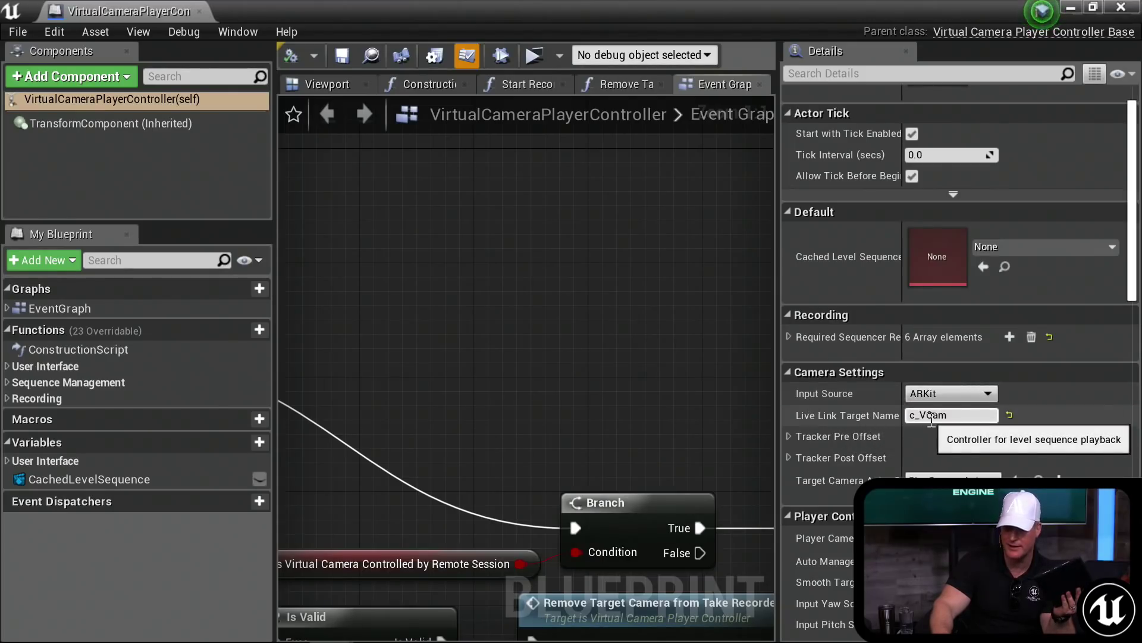
click(940, 389)
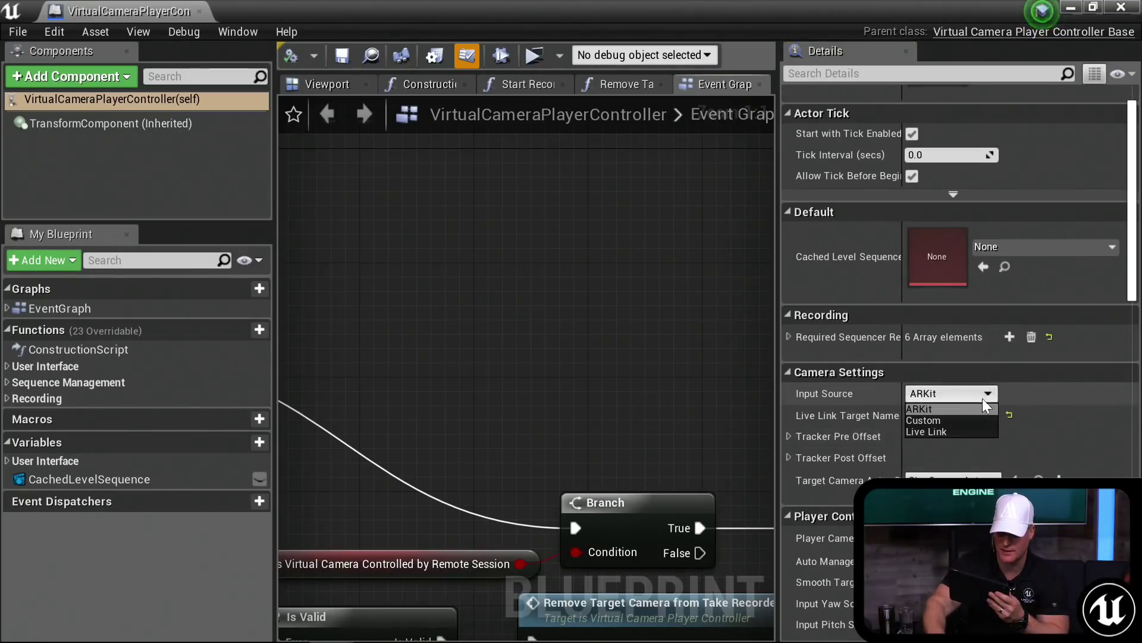
click(922, 409)
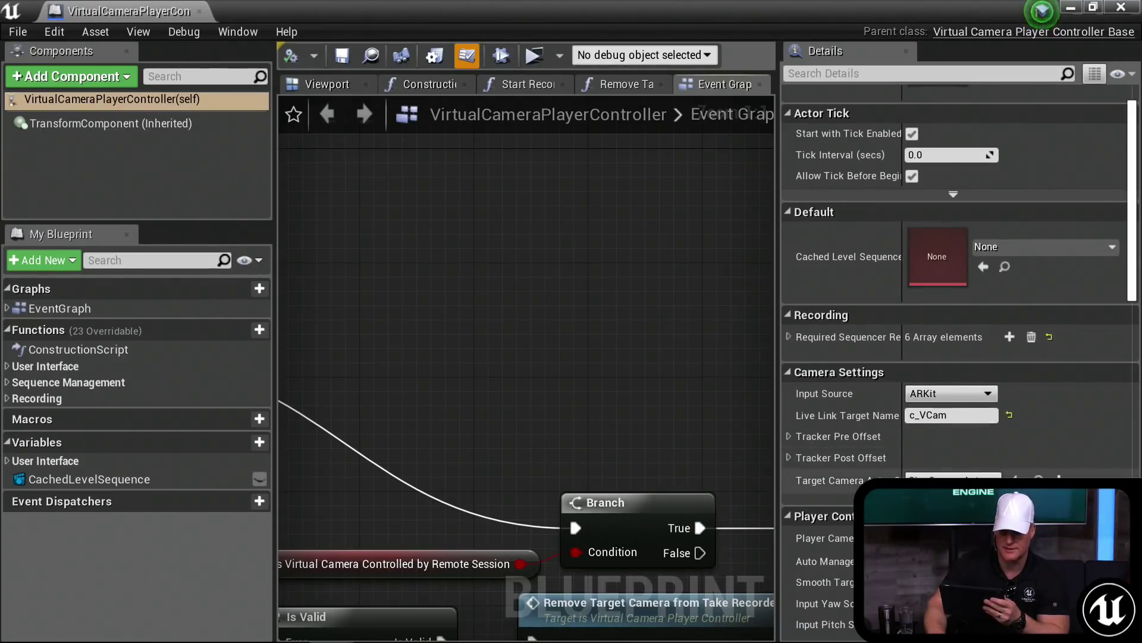
Step: Close the VirtualCameraPlayerController blueprint and play the level in a New Editor Window (PIE)
click(195, 11)
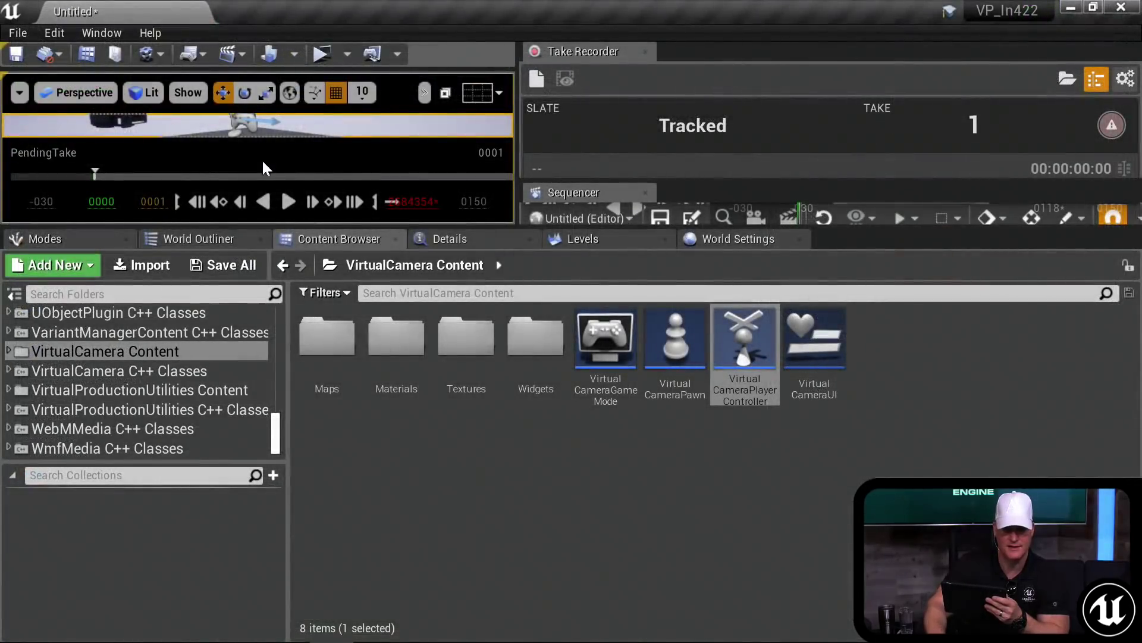
drag(217, 226, 230, 473)
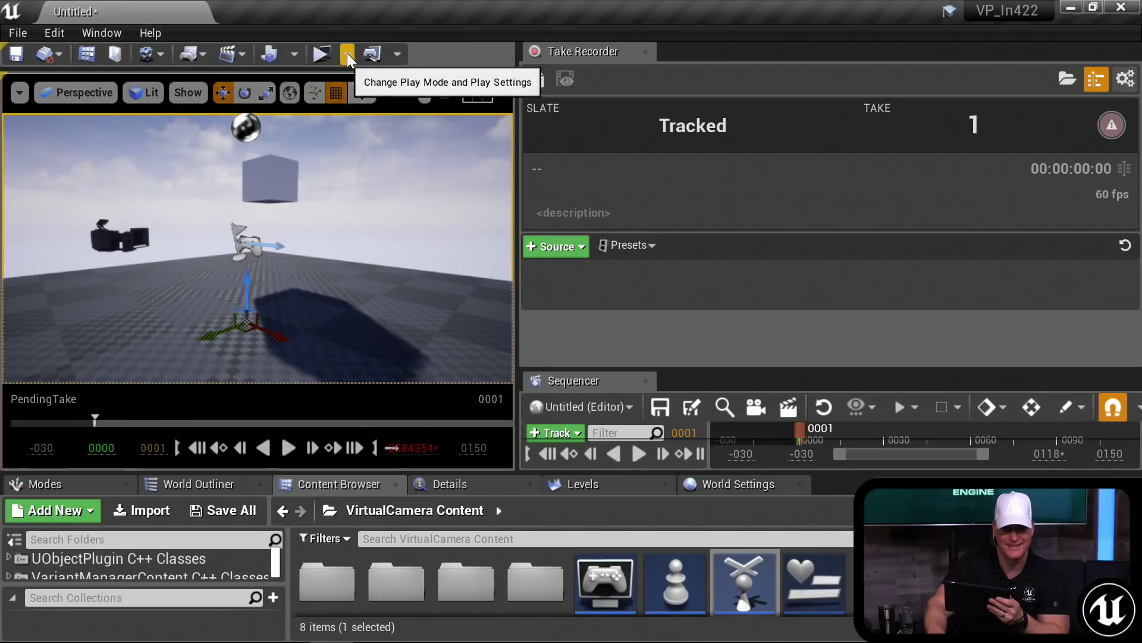
click(148, 57)
click(184, 85)
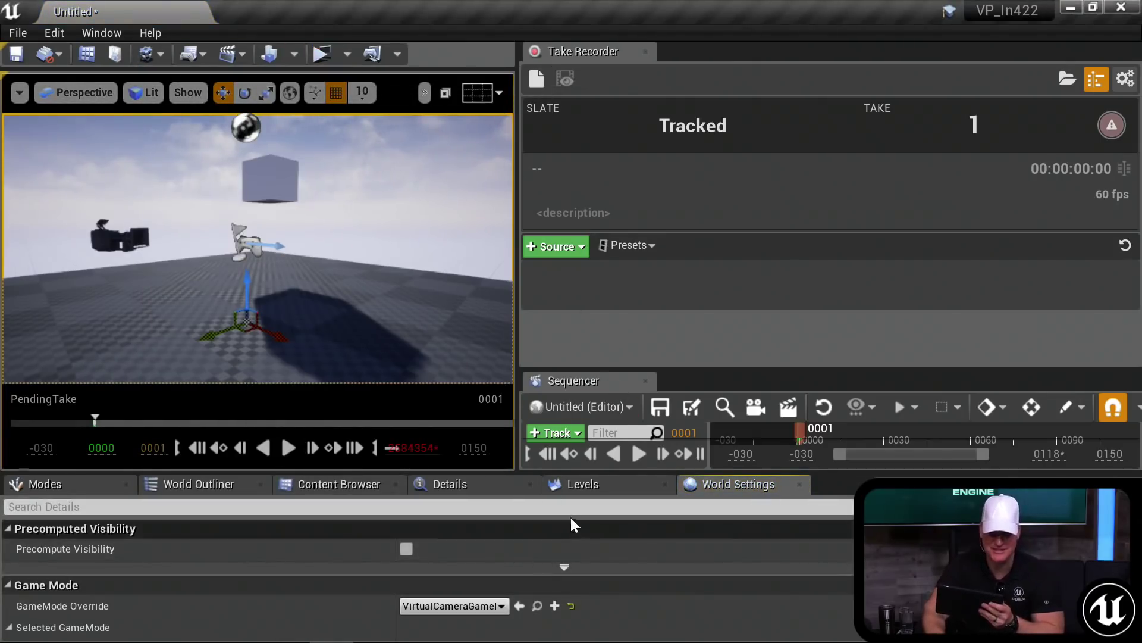
drag(474, 476, 474, 495)
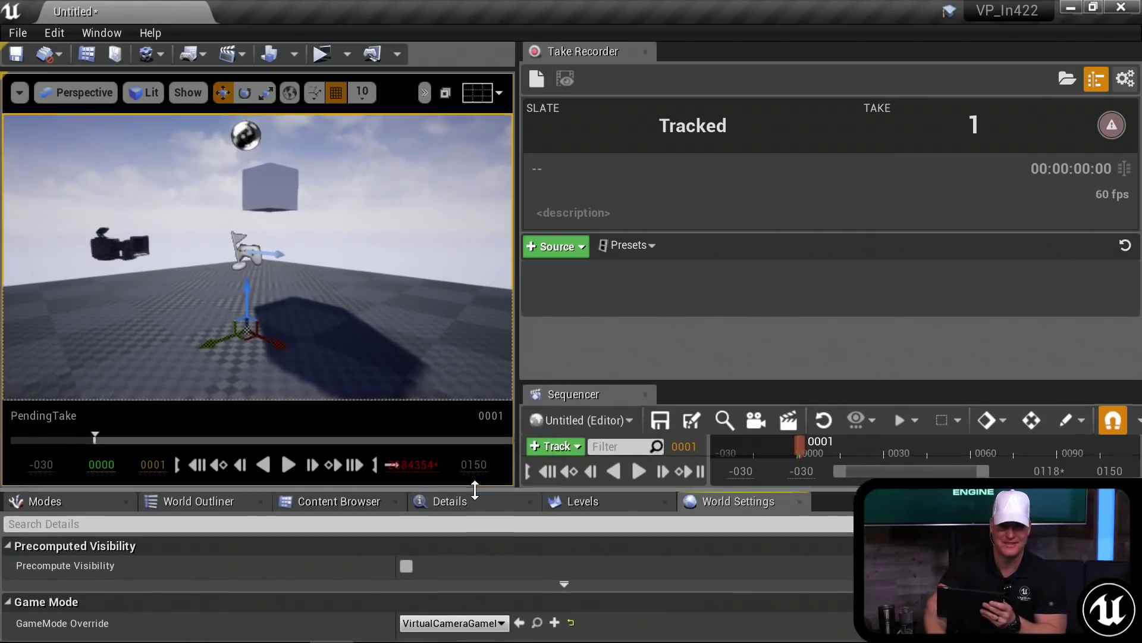
click(345, 53)
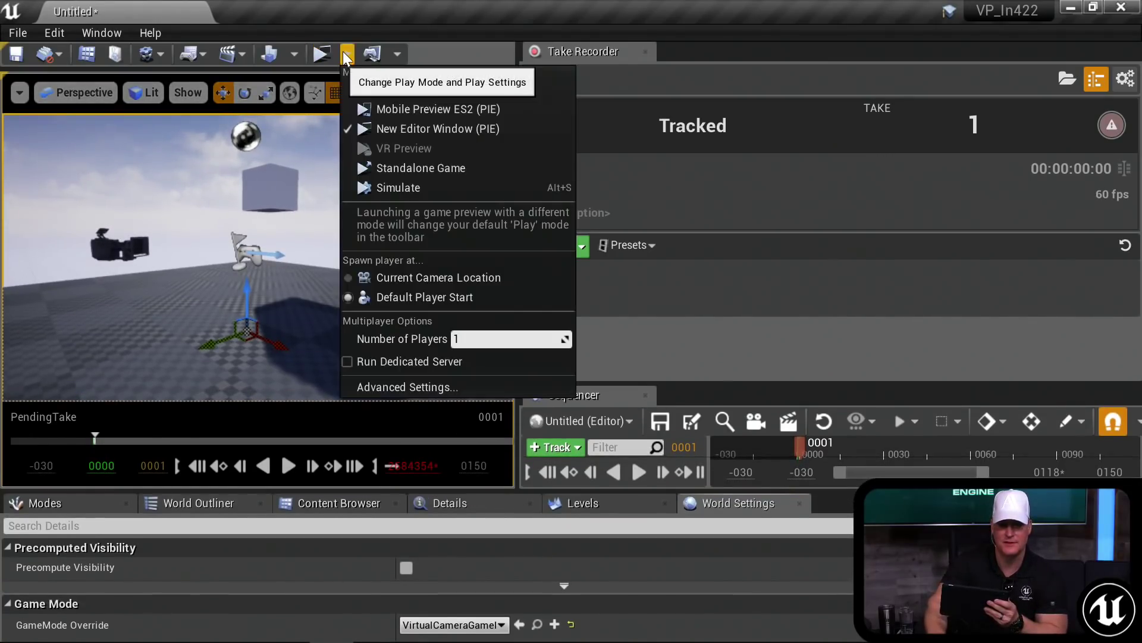
click(419, 131)
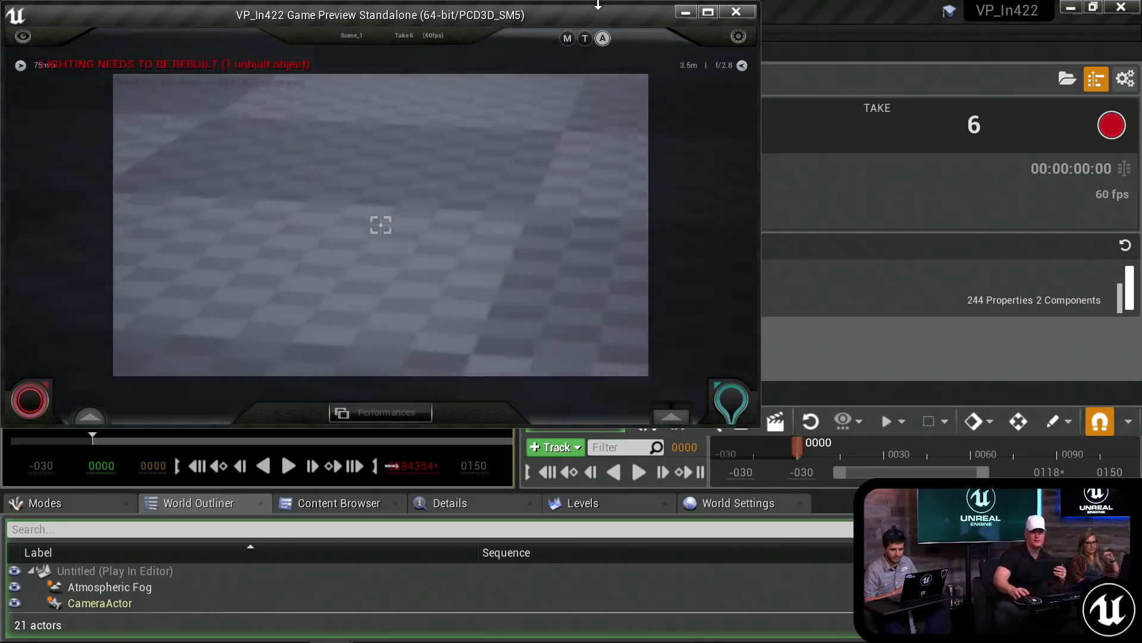
Step: Move the game preview window below the Take Recorder so its camera source and record control are uncovered
drag(597, 19, 741, 356)
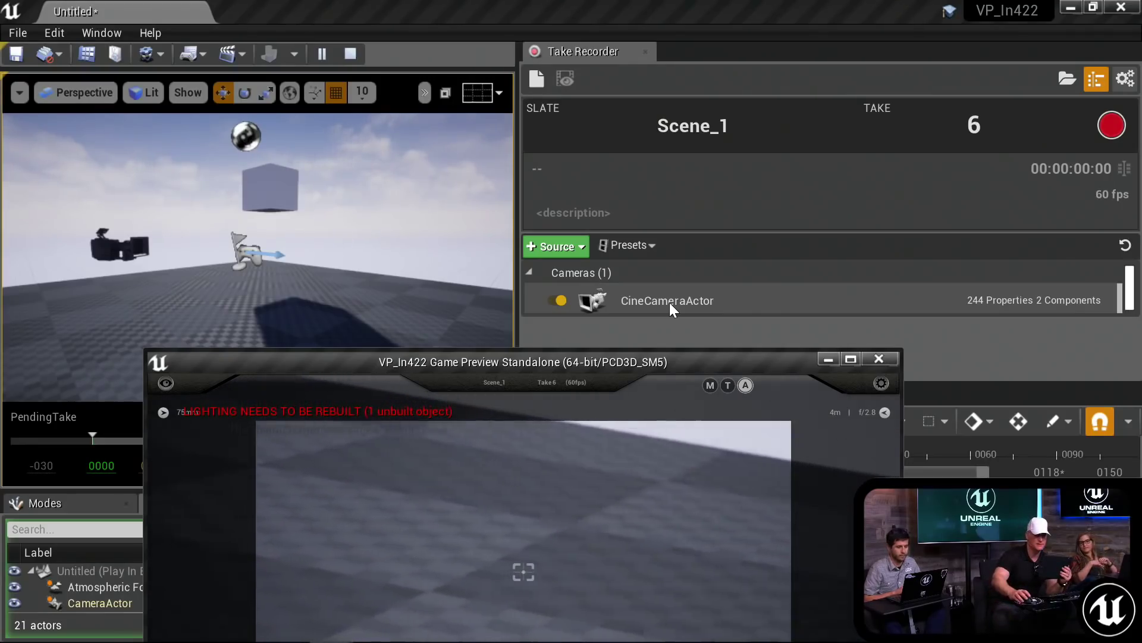
drag(572, 363, 498, 252)
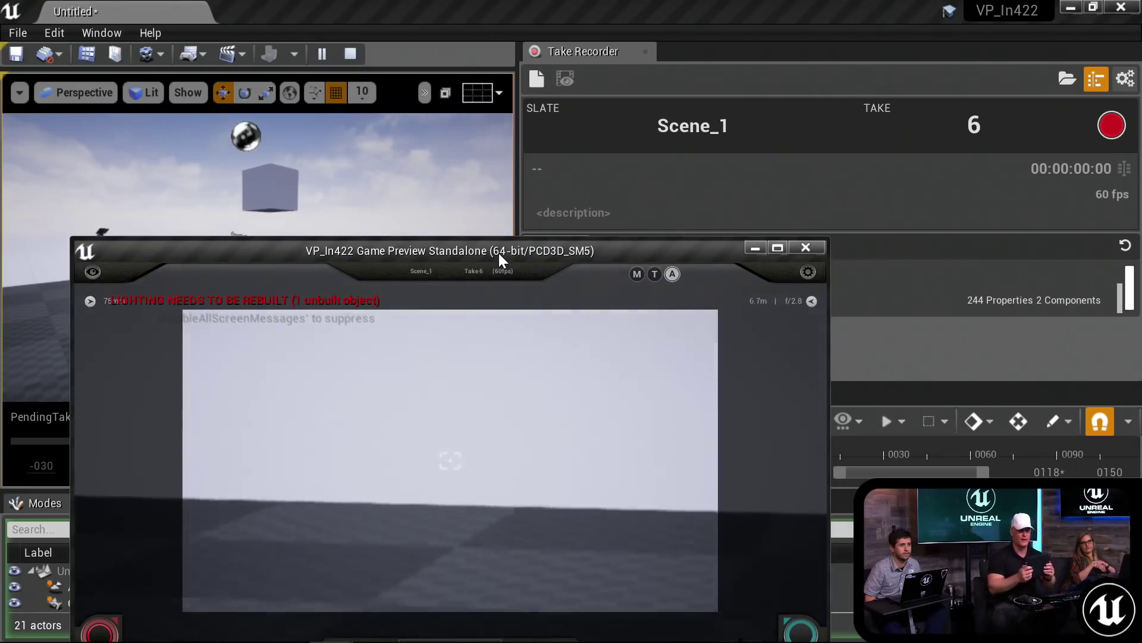
drag(498, 252, 512, 304)
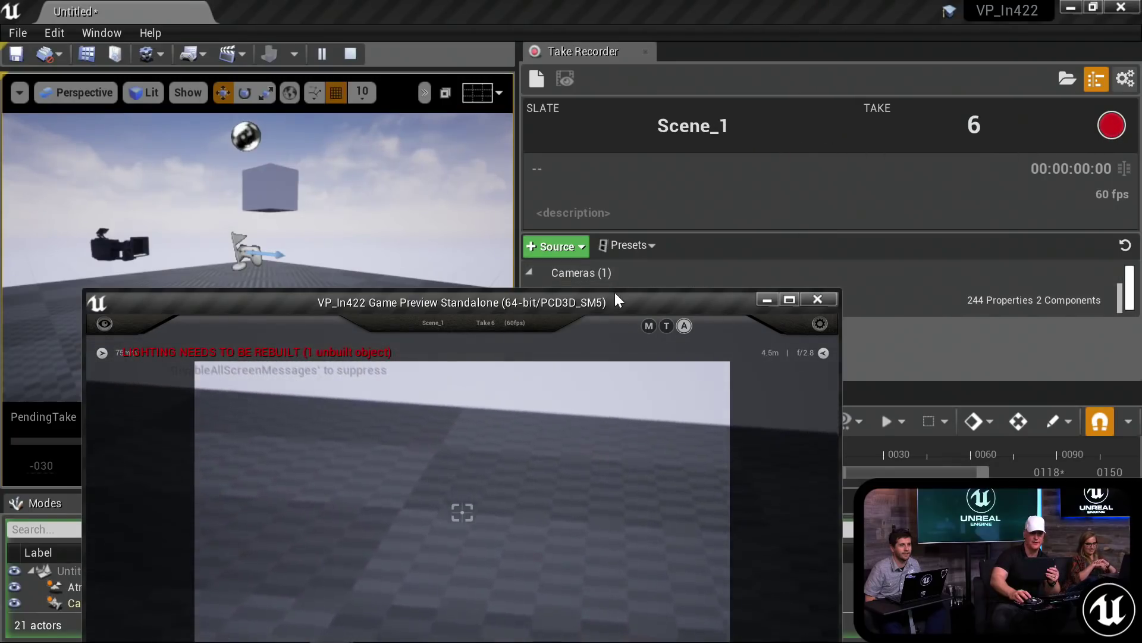
drag(615, 296, 612, 336)
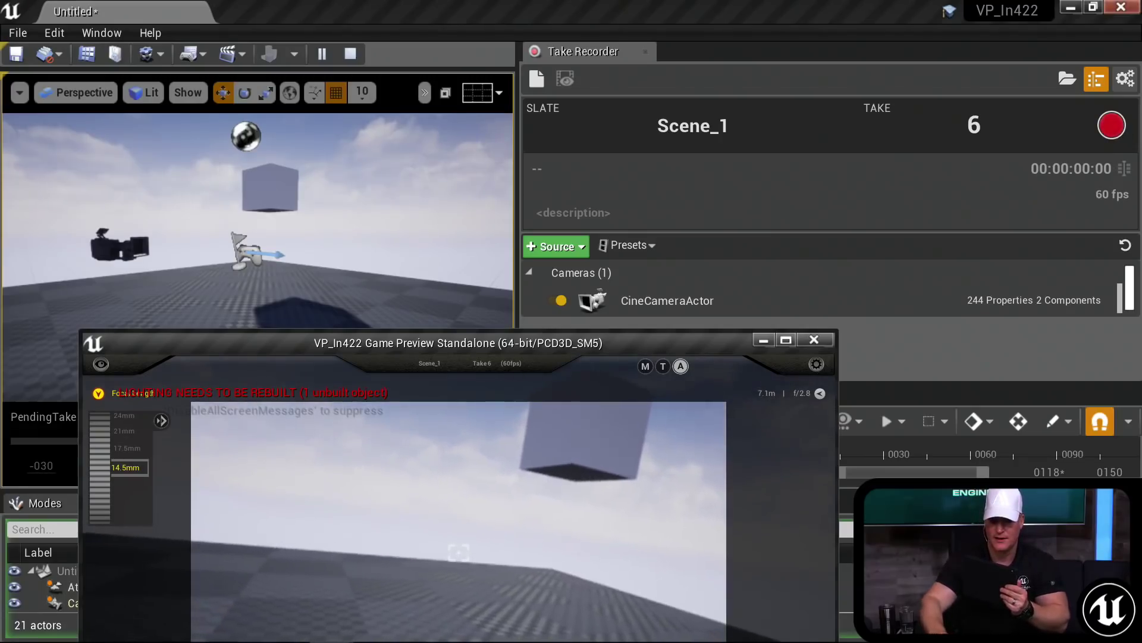
Step: Record take 6 of slate Scene_1 from the virtual camera with Take Recorder and stop the recording
drag(624, 338, 641, 314)
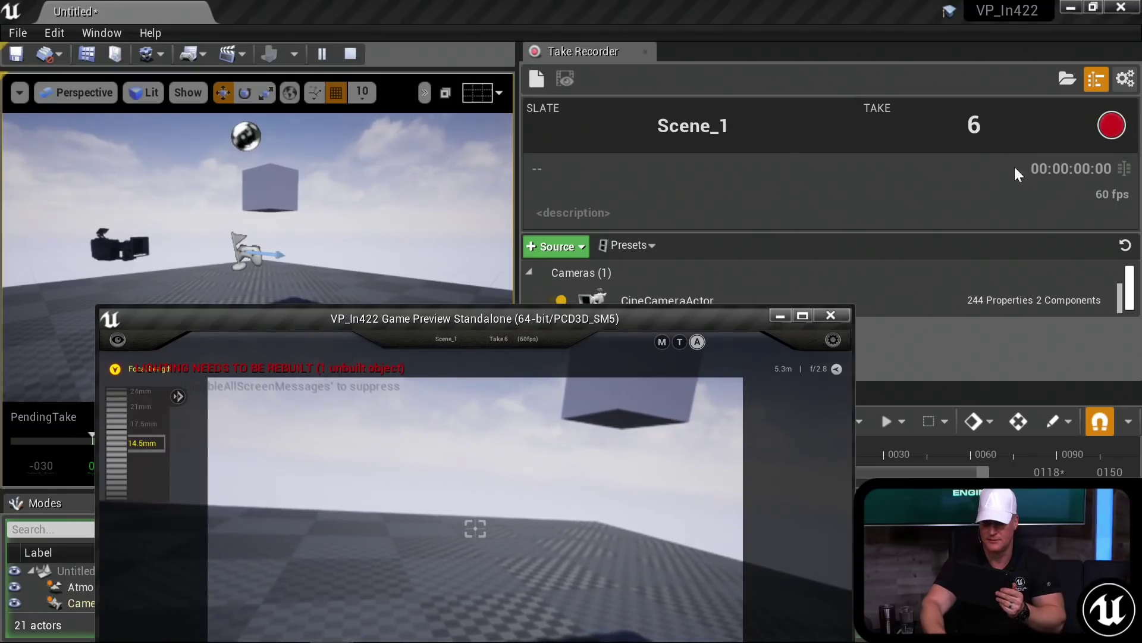
click(1120, 132)
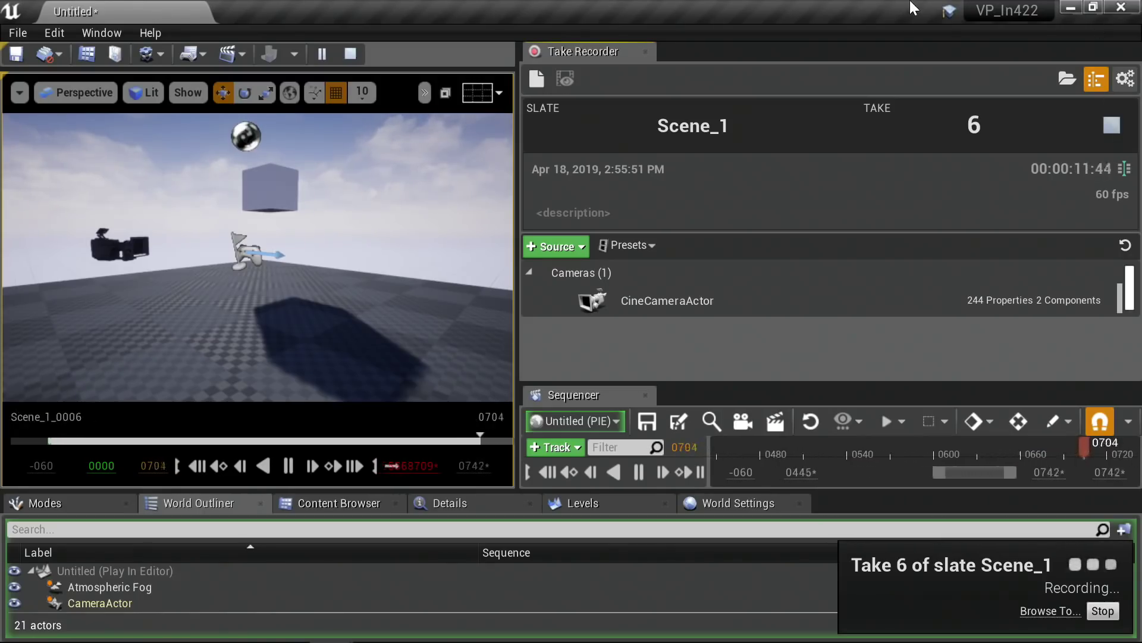
click(1112, 124)
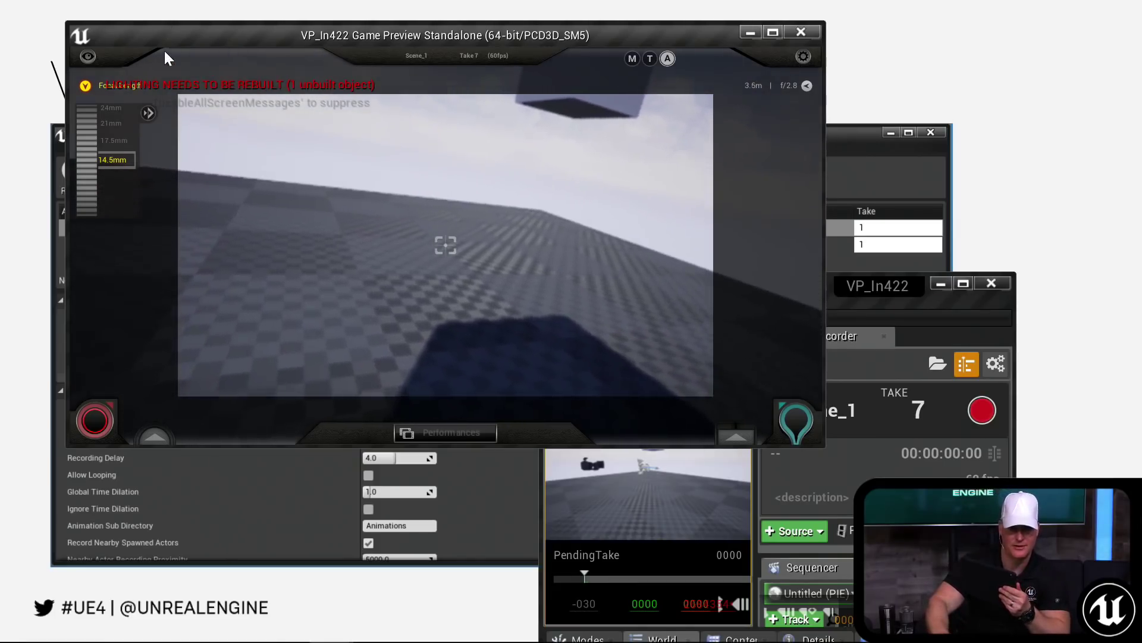
Step: End the play session from the game preview window and maximize the editor window
drag(165, 51, 212, 54)
click(307, 151)
key(Escape)
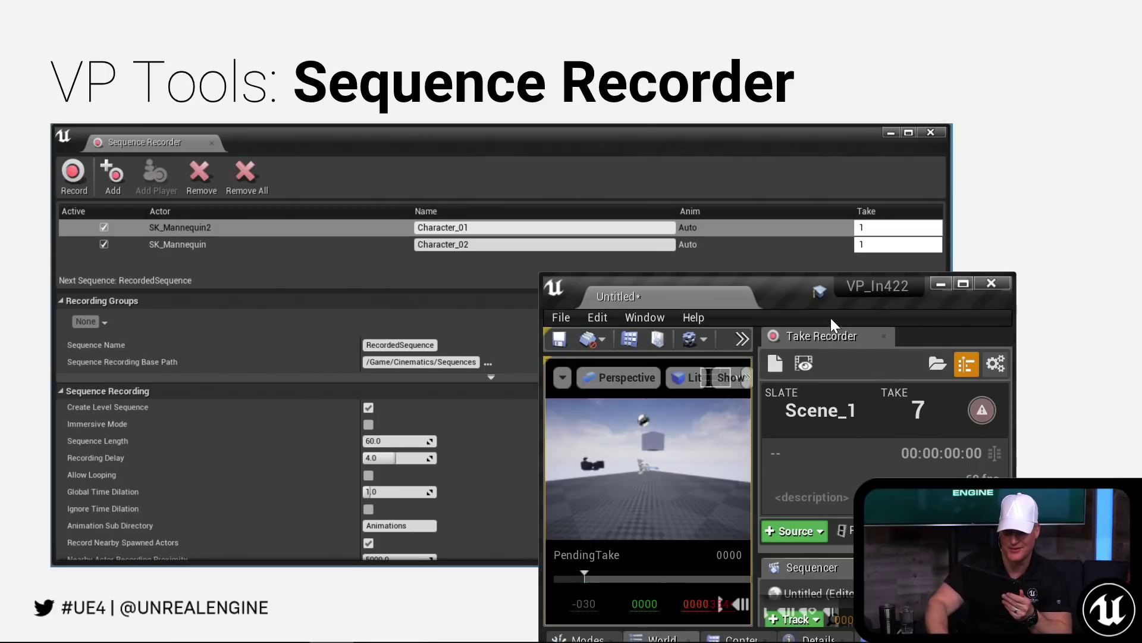
double_click(795, 294)
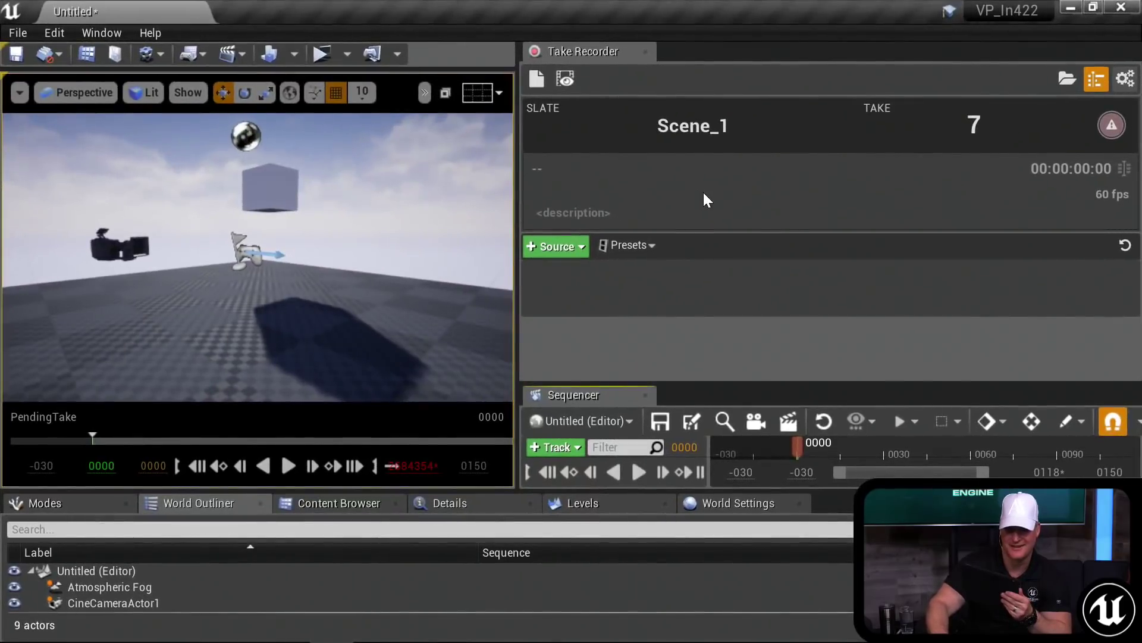
Step: Open the last recorded take for review and enlarge the Sequencer area to show its tracks
click(565, 76)
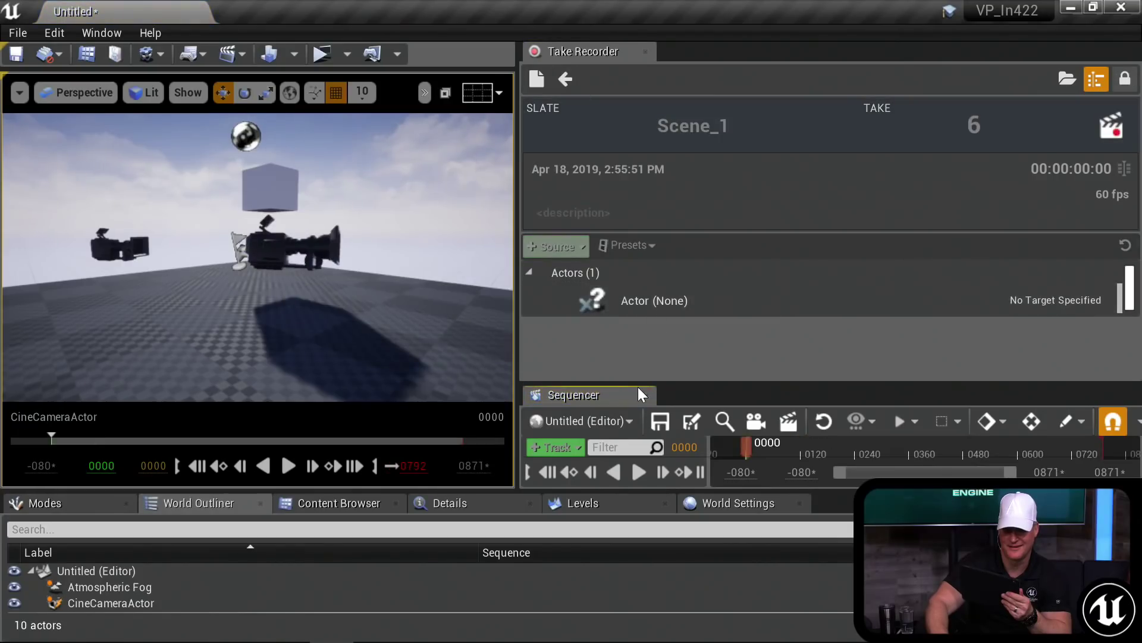
drag(638, 384, 644, 284)
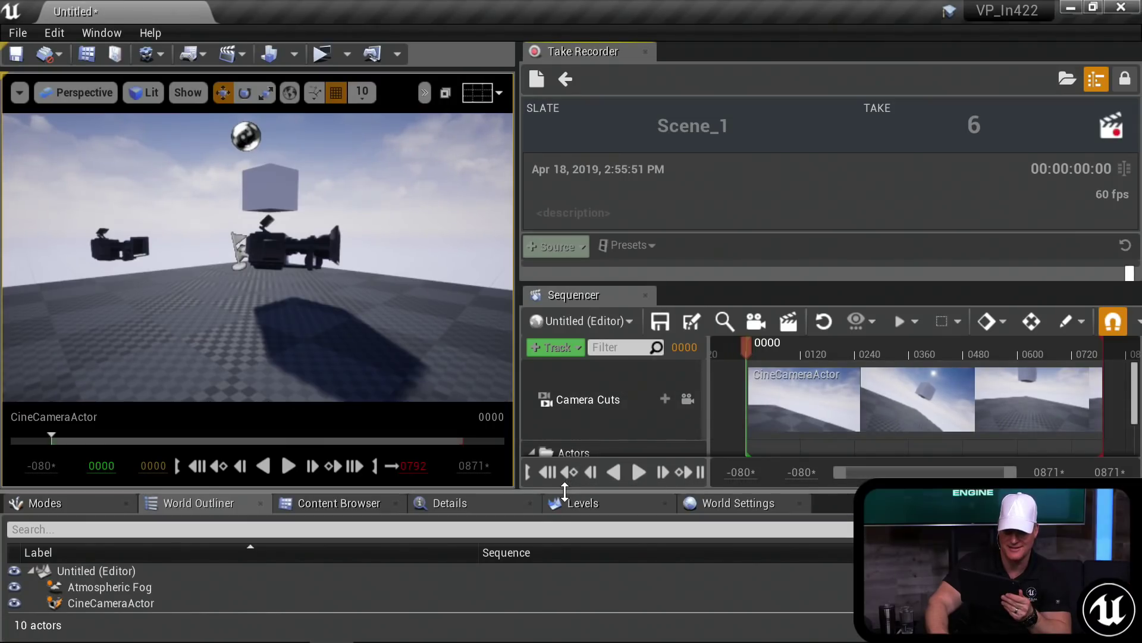
drag(567, 488, 567, 547)
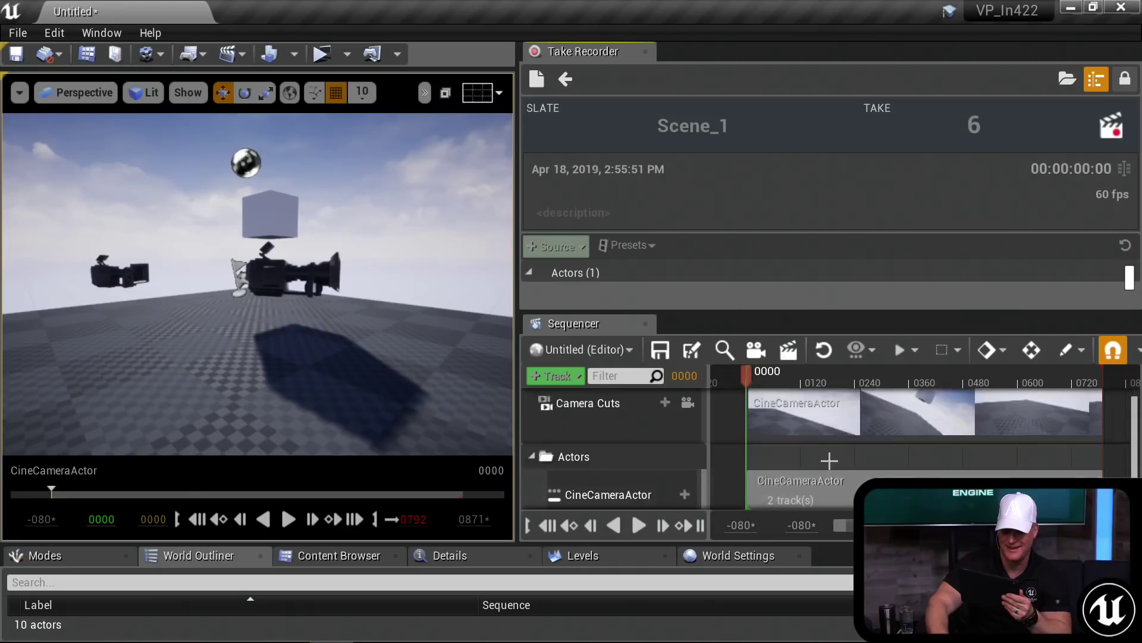
Step: Lock the viewport to the Camera Cuts track, play back the recorded take, and park the playhead at frame 370
click(689, 429)
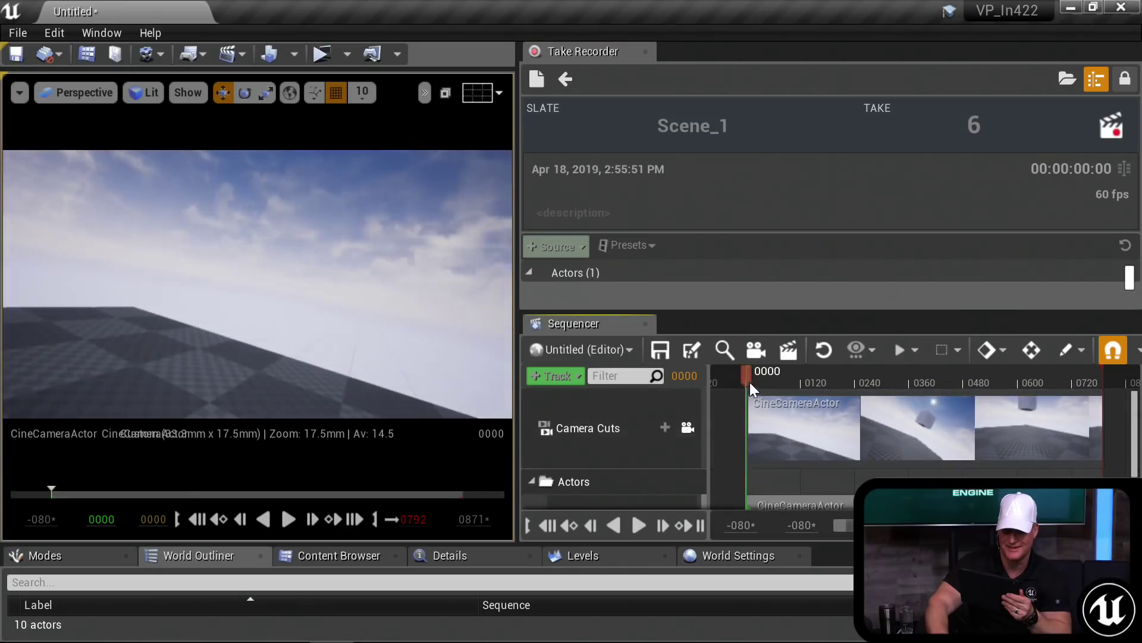
mouse_move(750, 381)
mouse_down()
mouse_move(1049, 382)
mouse_move(774, 405)
mouse_up()
click(774, 405)
key(space)
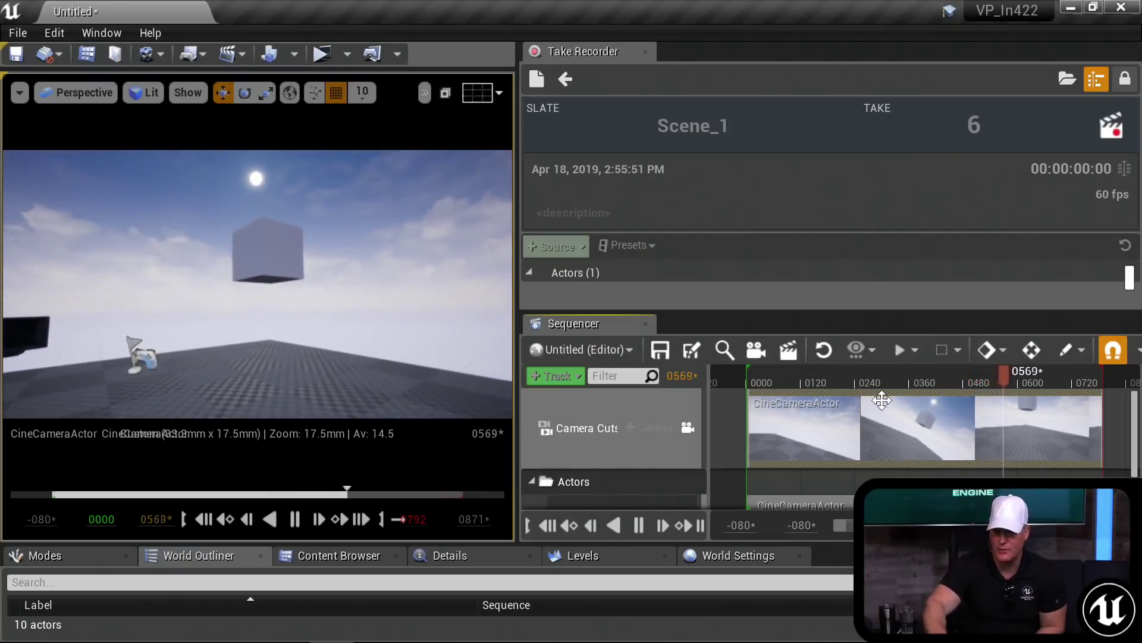
click(915, 384)
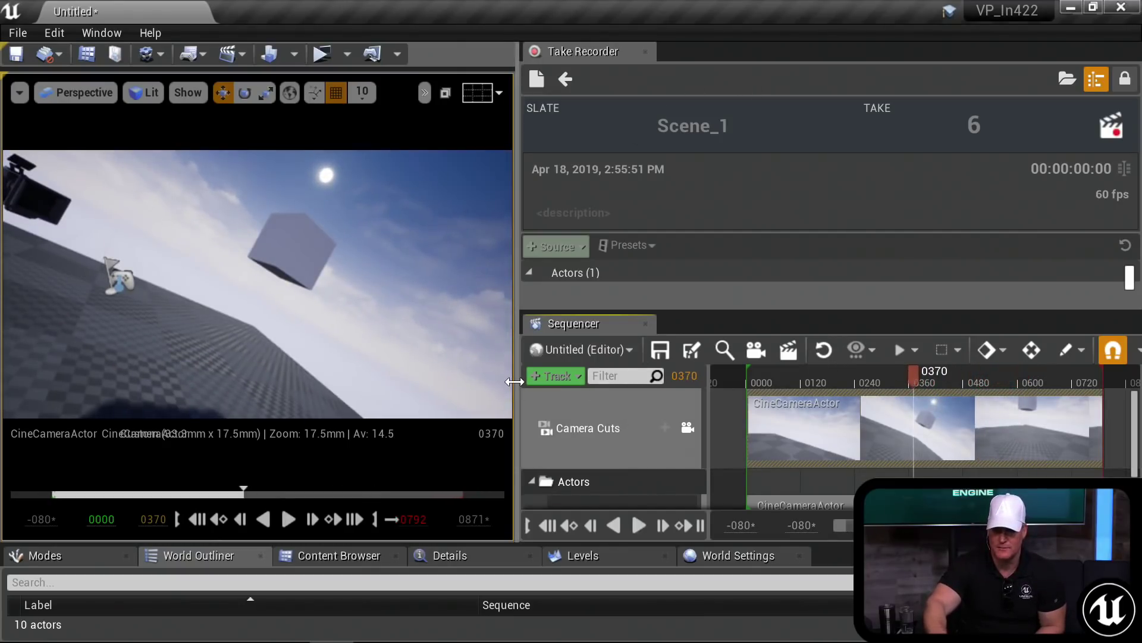
Step: Widen the Sequencer, unlock the take for editing, and open the CineCameraActor subsequence
drag(518, 385, 371, 386)
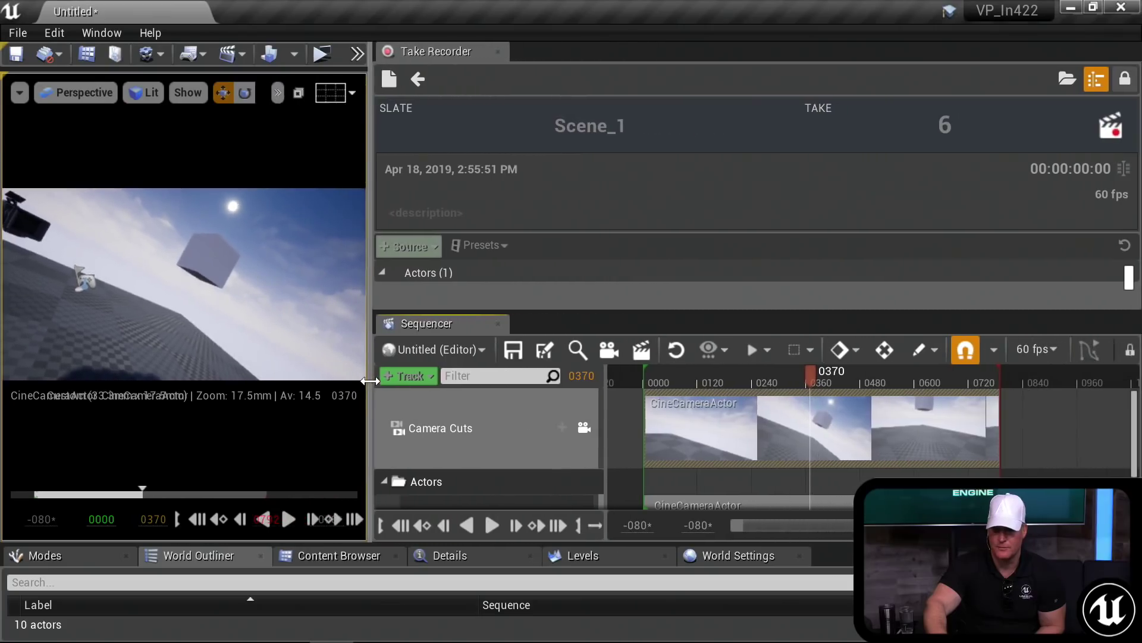
click(1128, 350)
scroll(842, 460, down, 1)
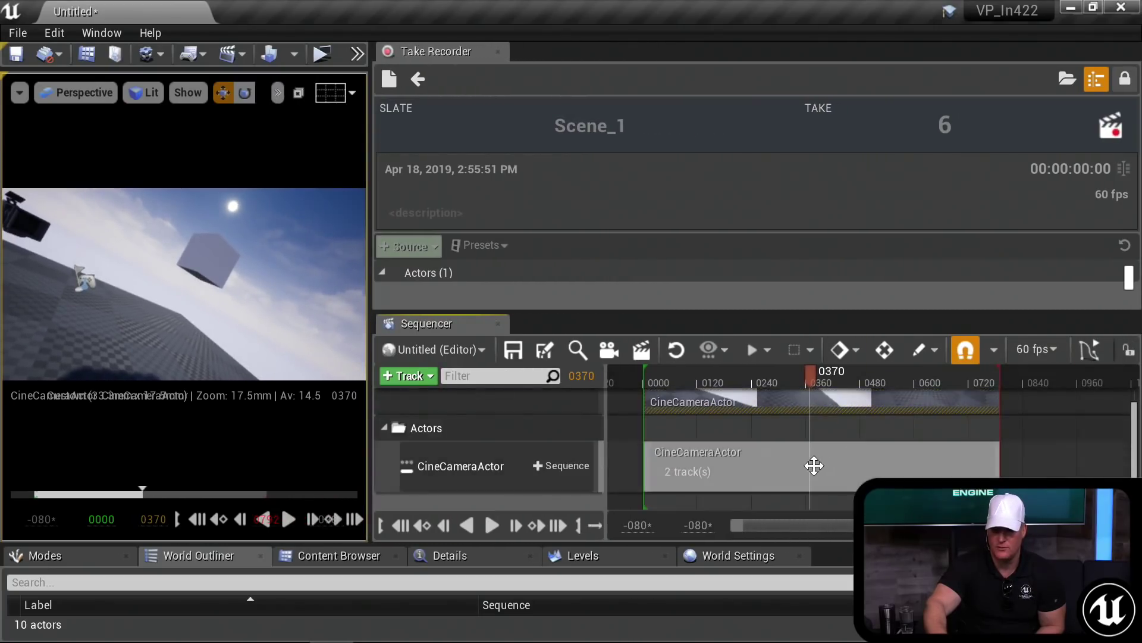
double_click(814, 465)
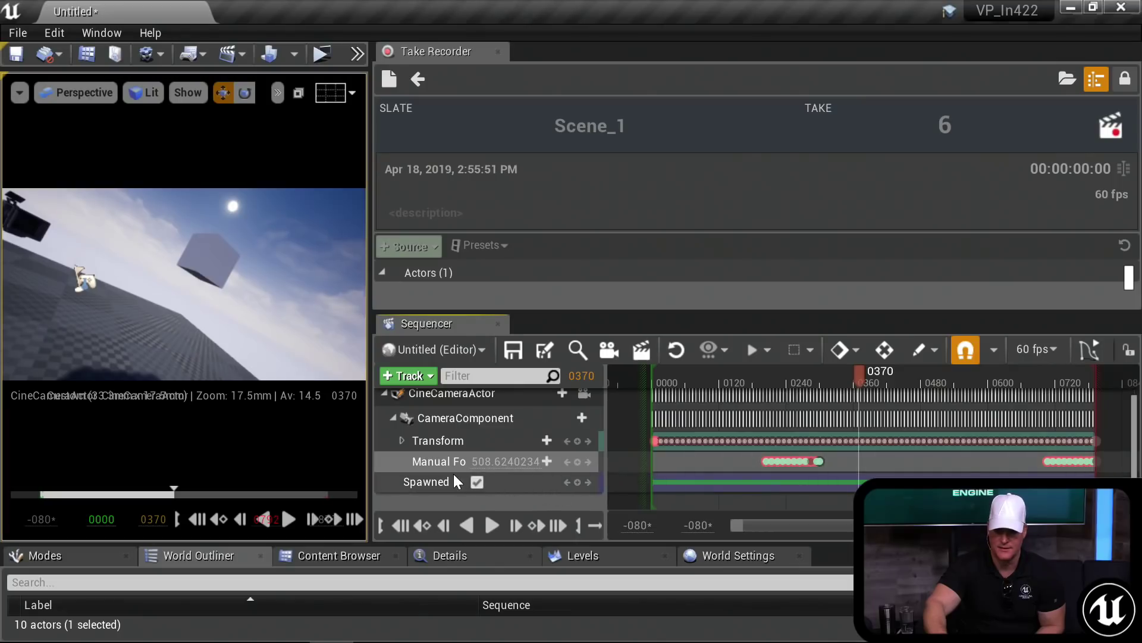
Step: Add a Current Focal Length track to the CameraComponent and key it at frame 370
click(555, 419)
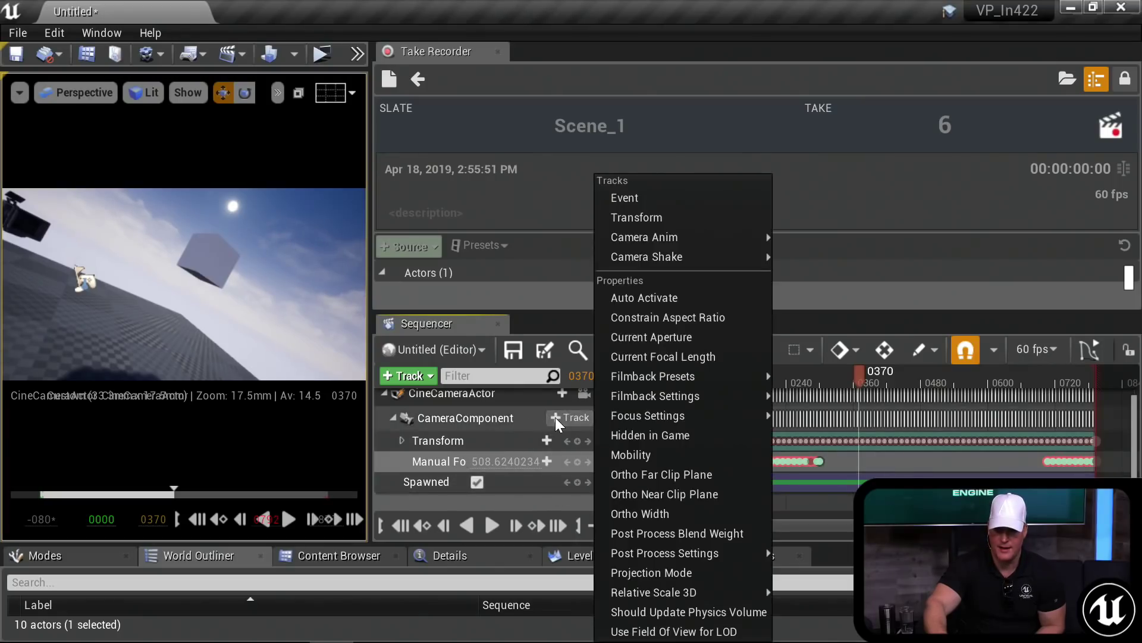
click(676, 363)
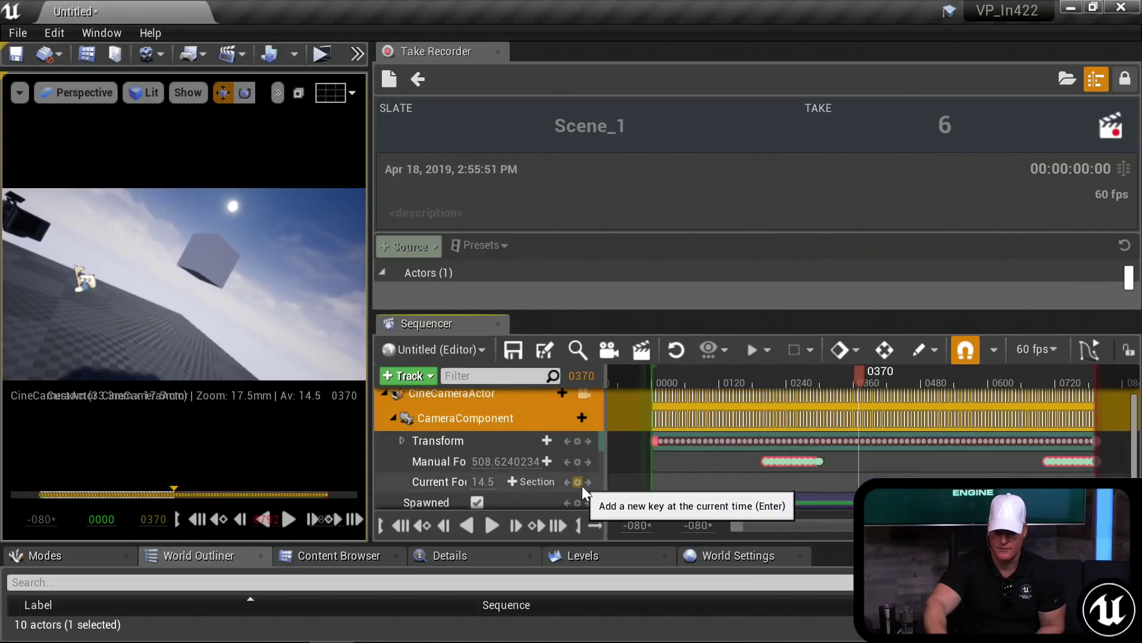
click(580, 482)
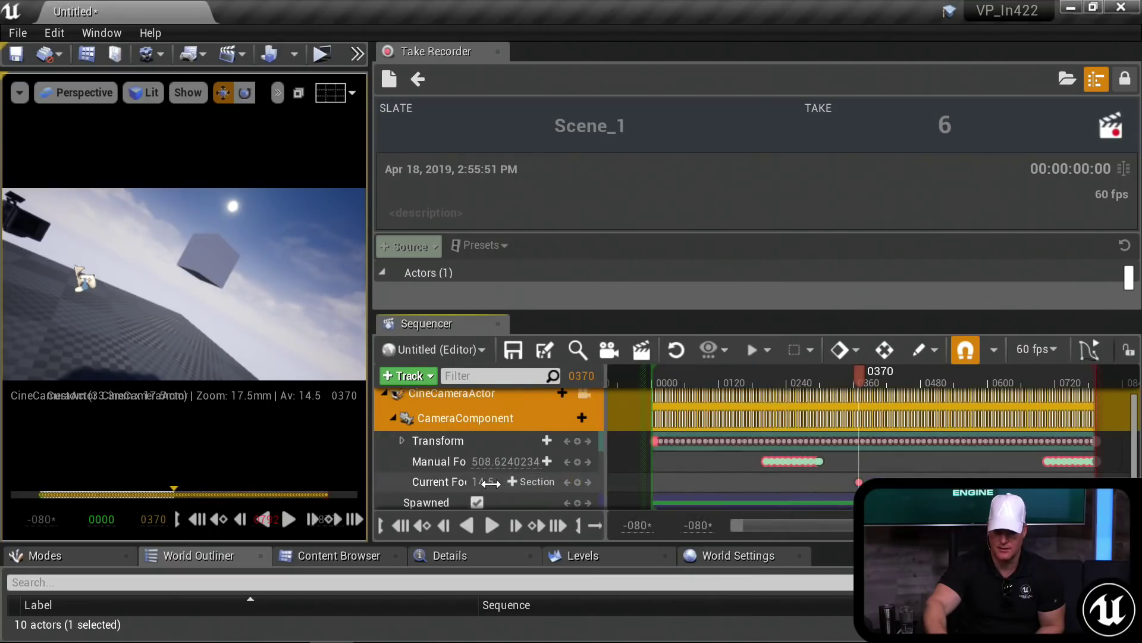
Step: Raise the keyed Current Focal Length to about 28.79, move its key to frame 0, and scrub the take to frame 491
drag(487, 482, 524, 481)
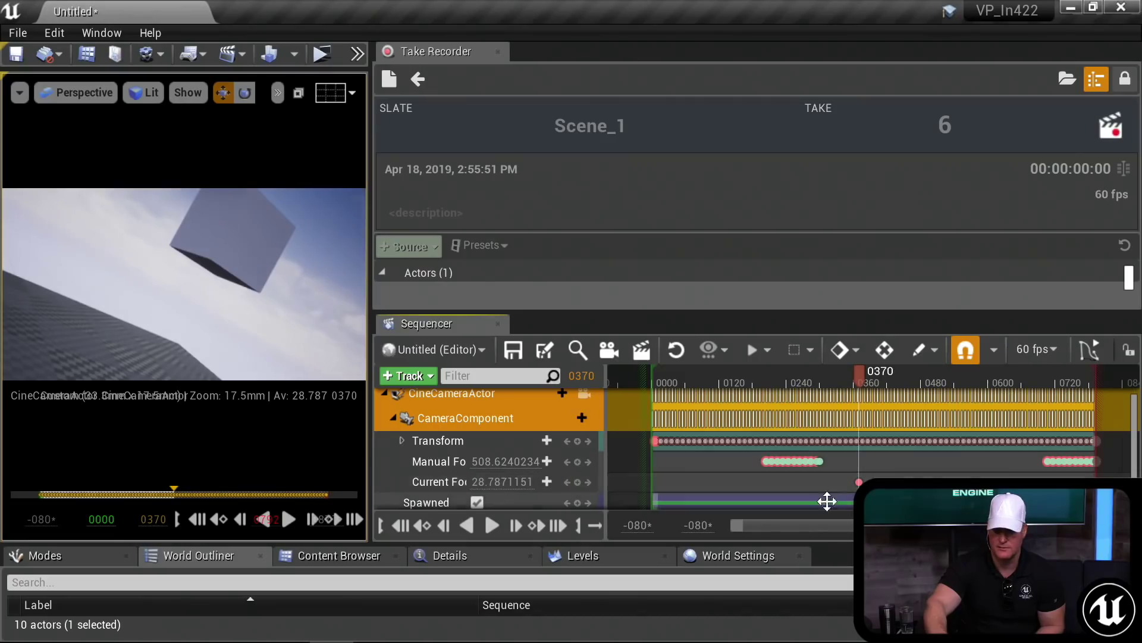
drag(835, 484, 643, 483)
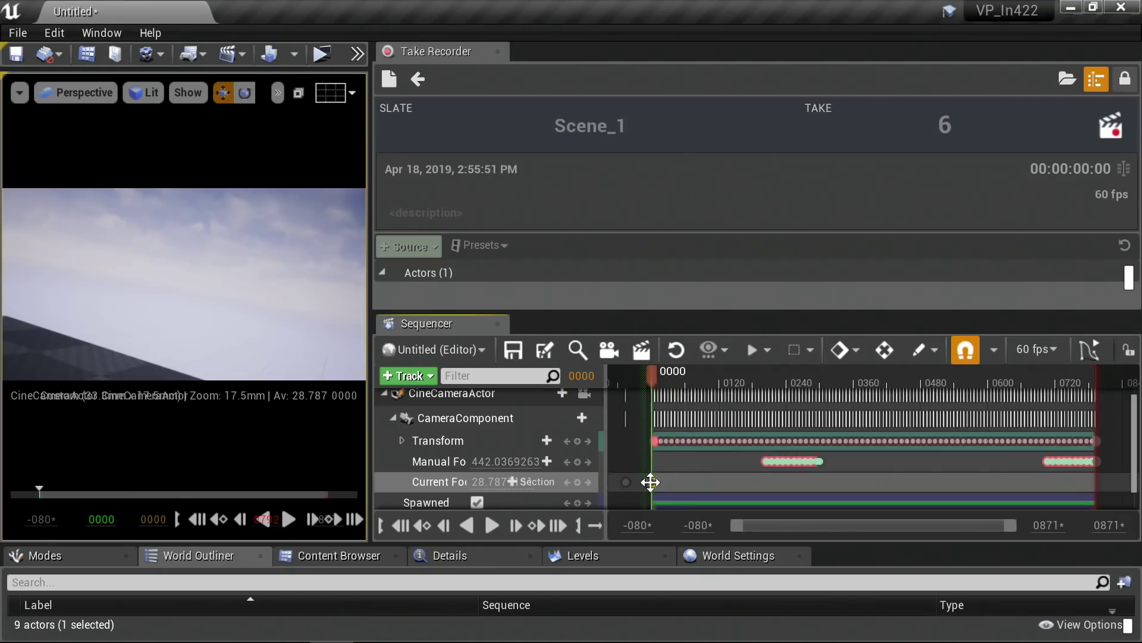
drag(668, 377, 930, 395)
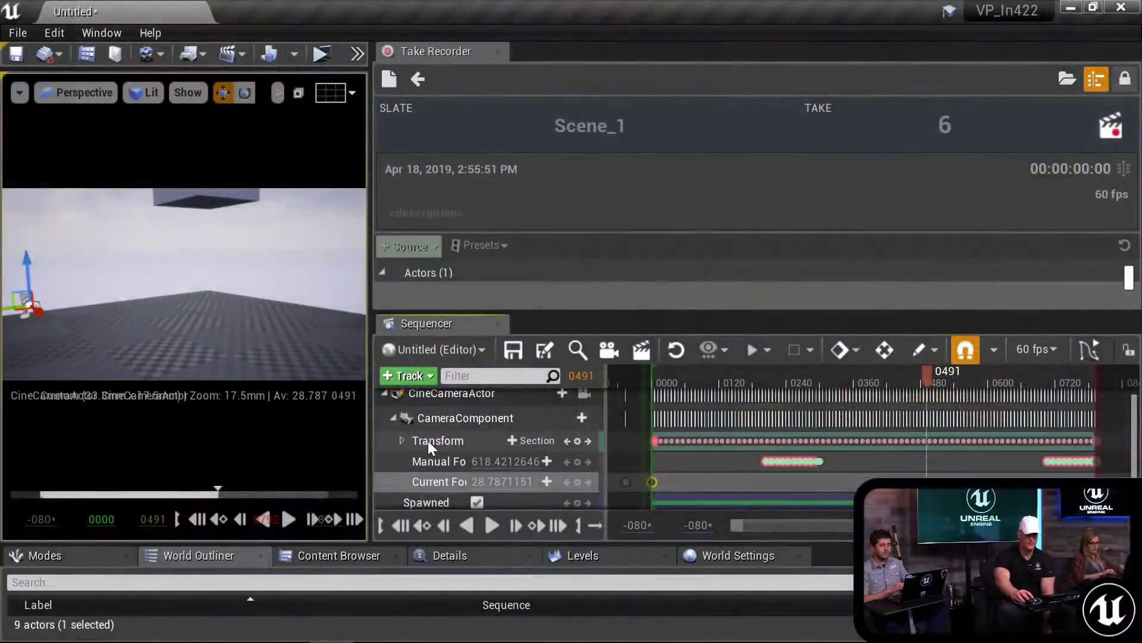
Step: Expand the CameraComponent's Transform track and examine the density of its recorded Location and Rotation keys
click(429, 441)
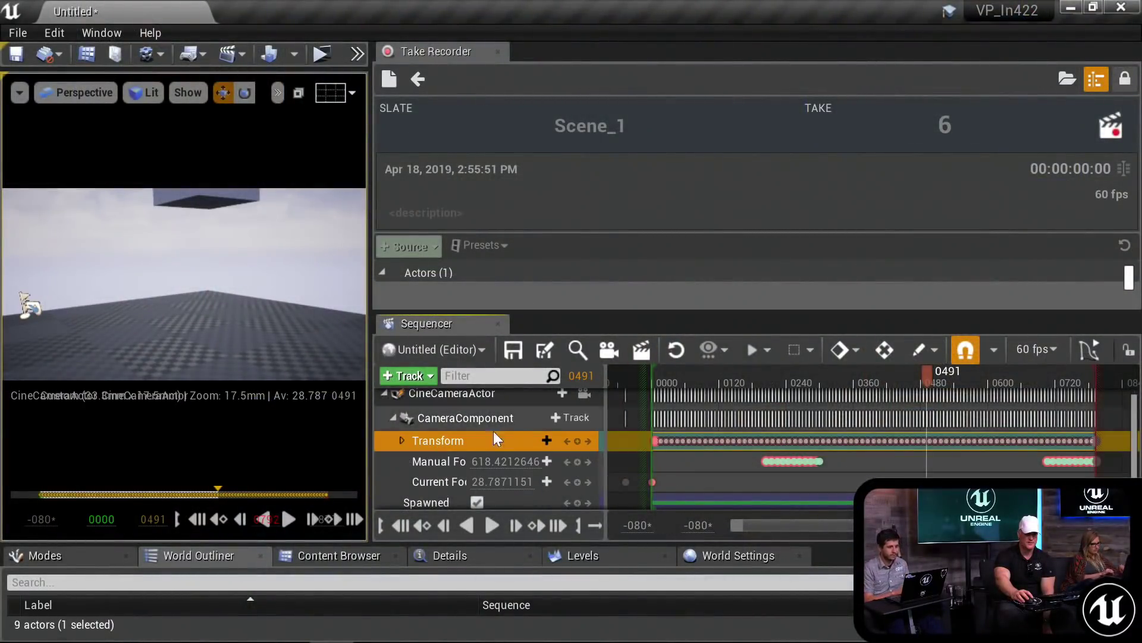
click(403, 441)
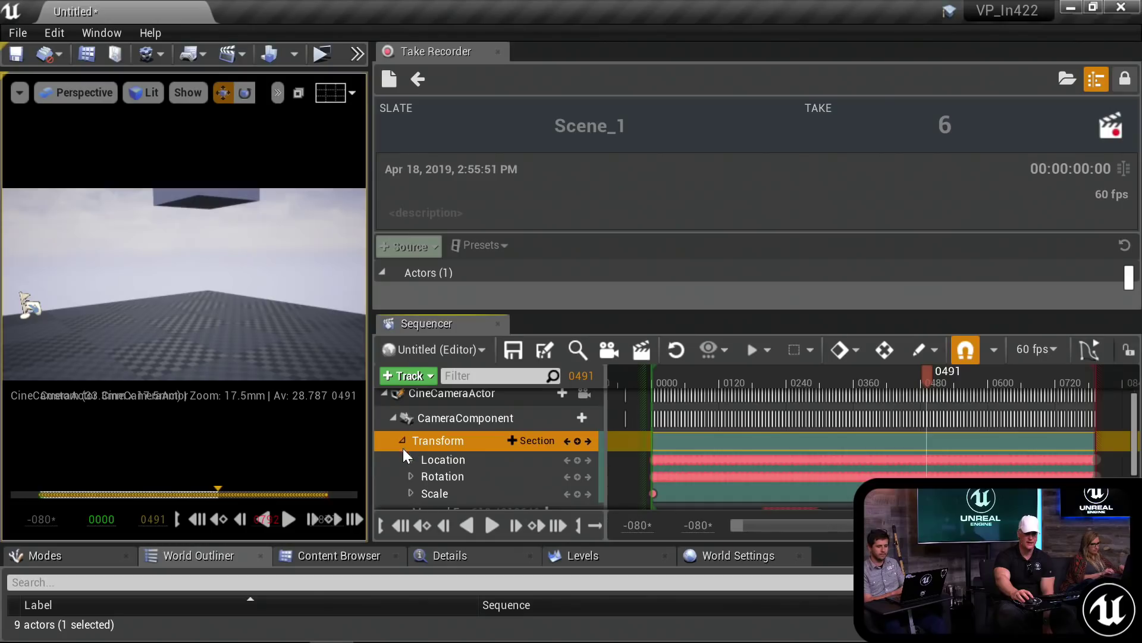
ctrl+scroll(778, 457, up, 15)
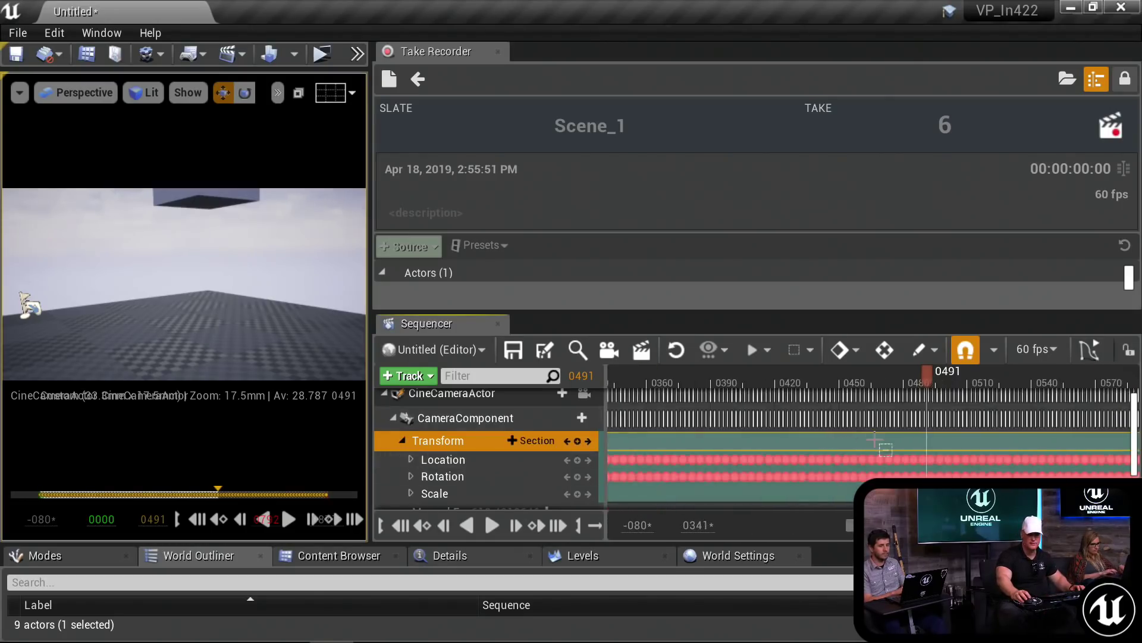
ctrl+scroll(878, 439, down, 20)
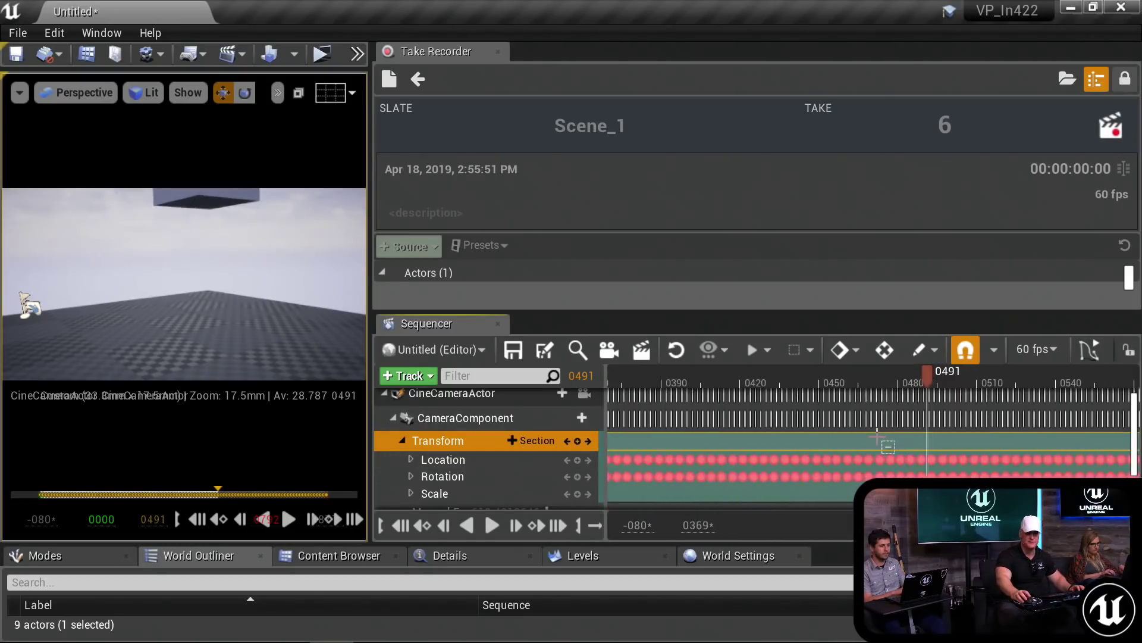
ctrl+scroll(878, 438, up, 6)
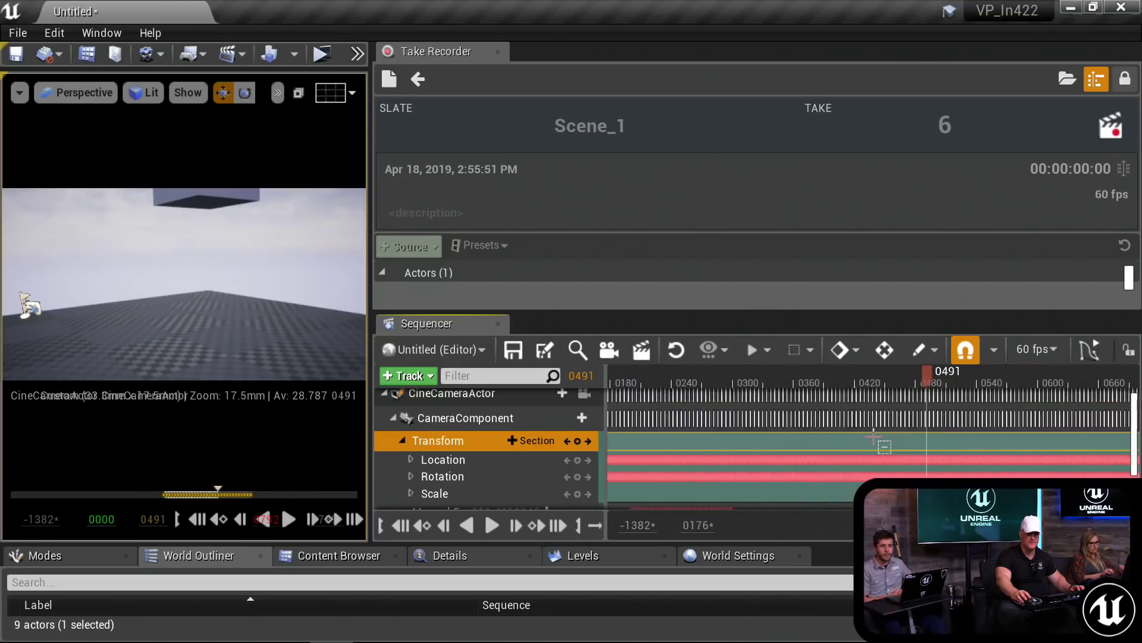
Step: Collapse the CameraComponent's Transform track and show its recorded animation keys in the curve editor
ctrl+scroll(877, 438, down, 5)
double_click(470, 439)
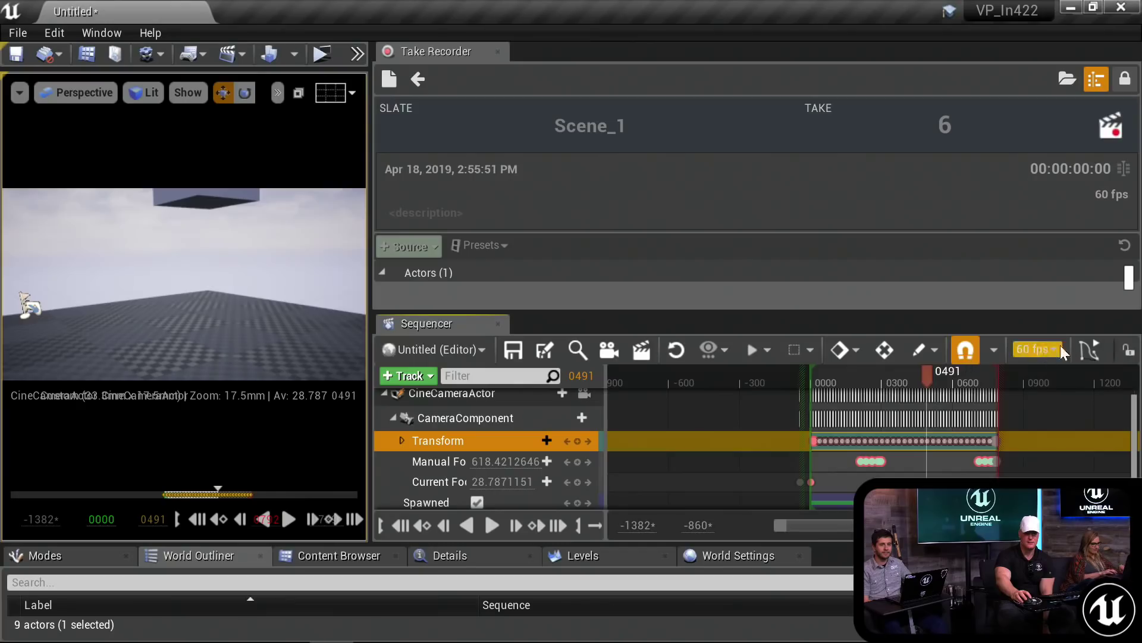
click(1083, 348)
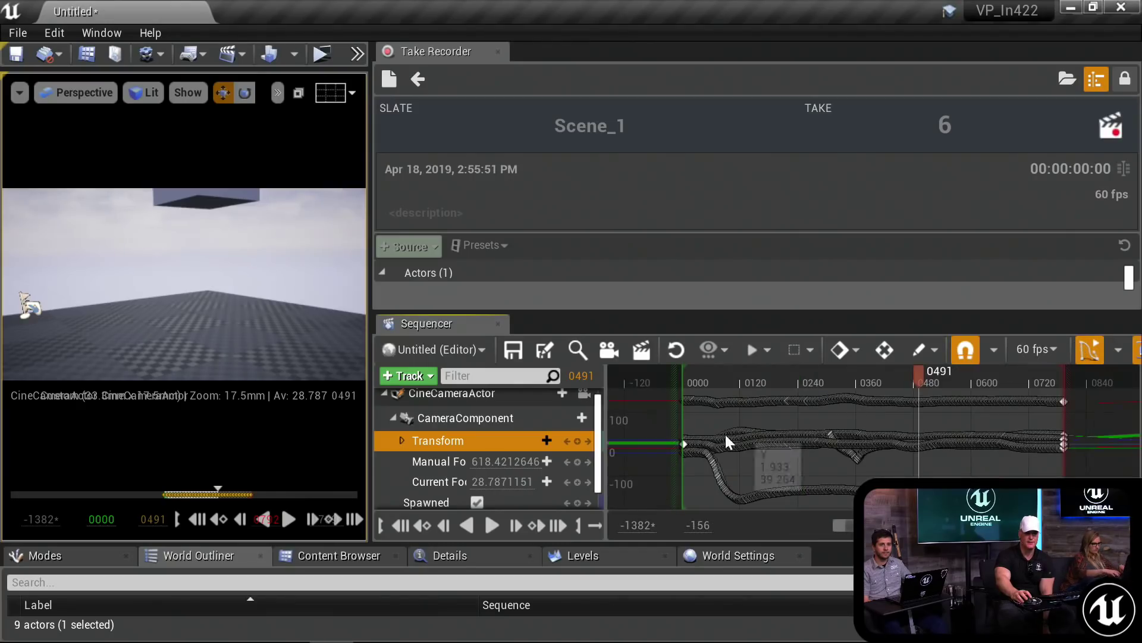
click(1088, 347)
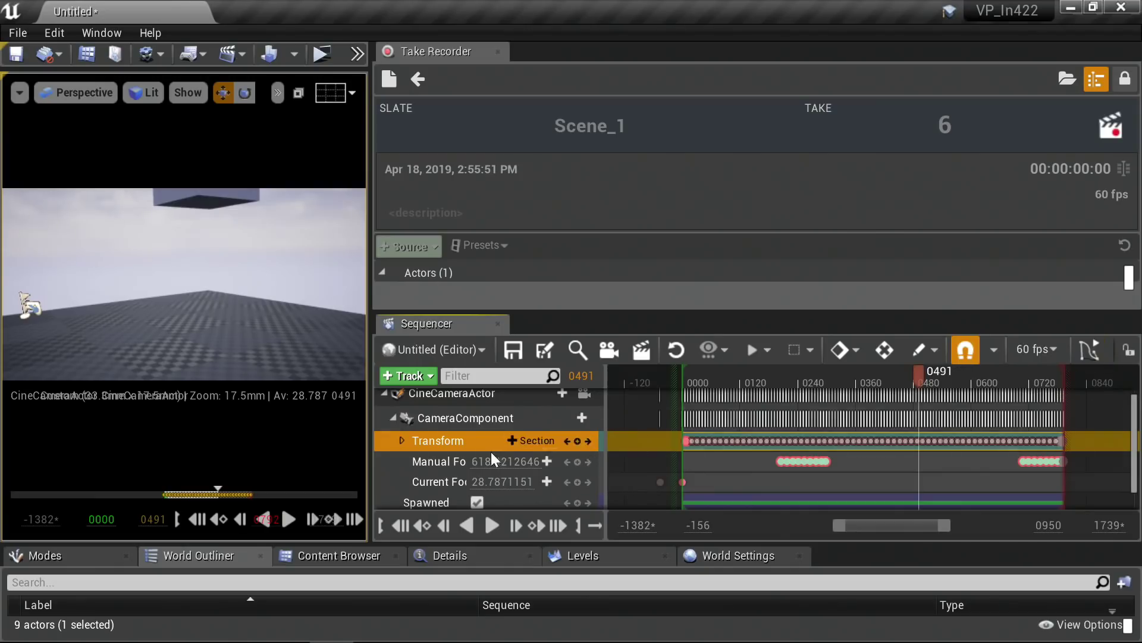
click(1084, 350)
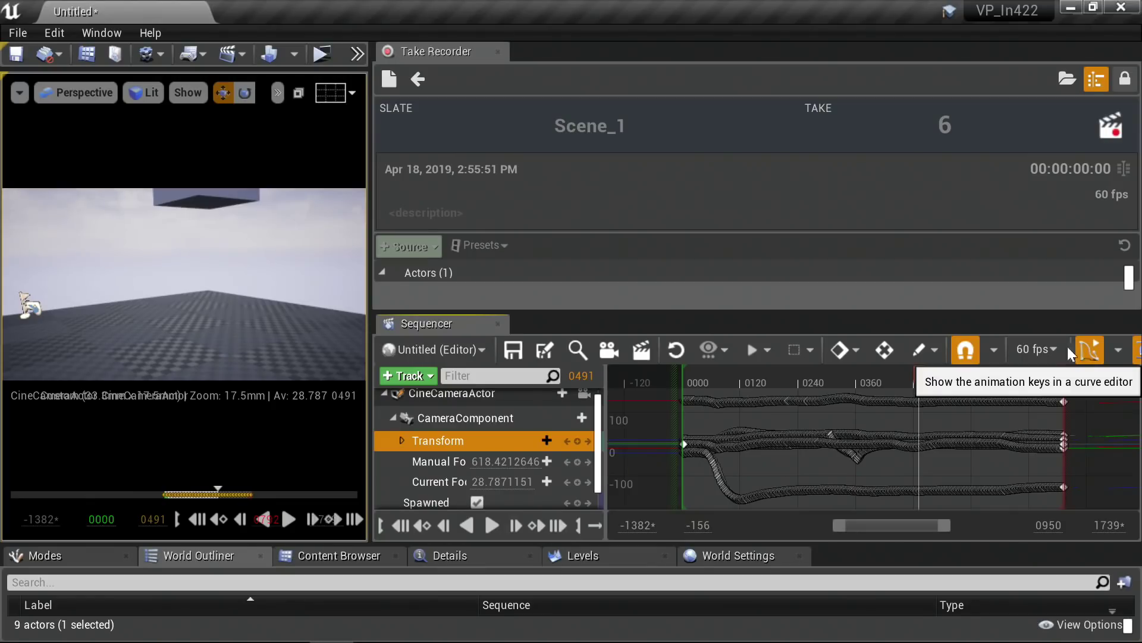
Step: Move the playhead to frame 21, reselect the Transform track, and examine its curves across the whole take
right_drag(814, 422, 814, 427)
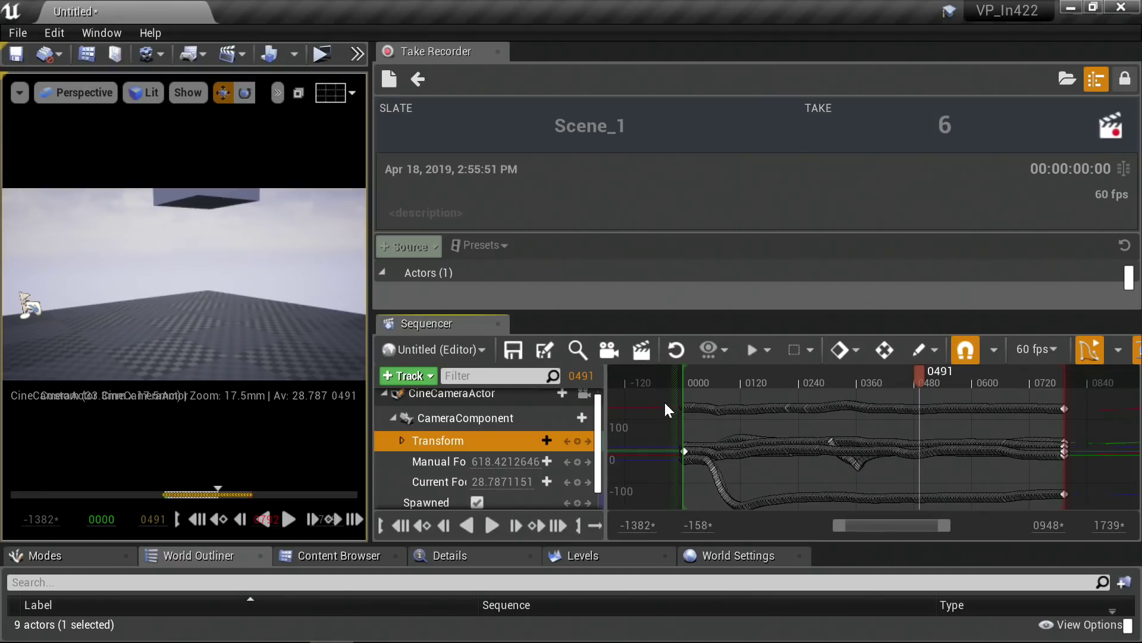
click(694, 437)
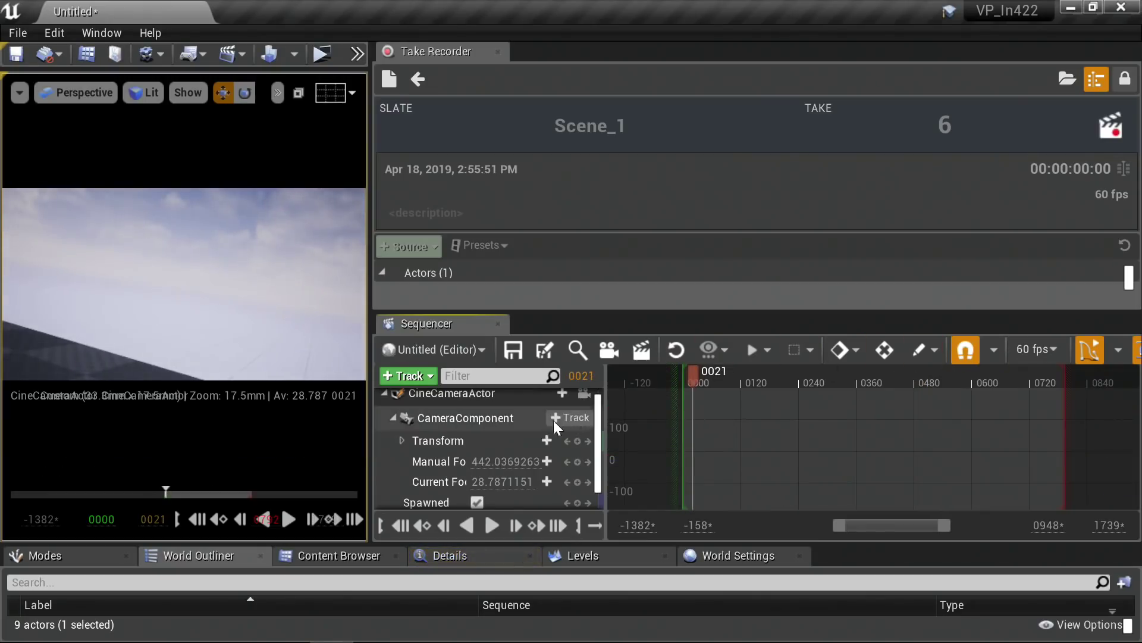
click(468, 439)
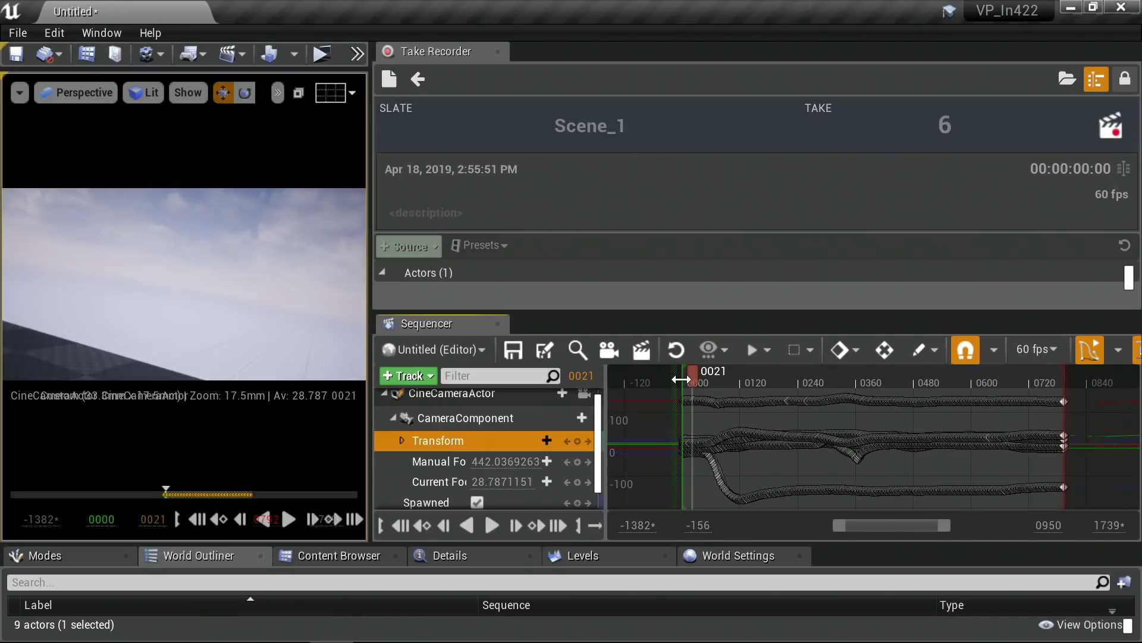
scroll(671, 383, up, 5)
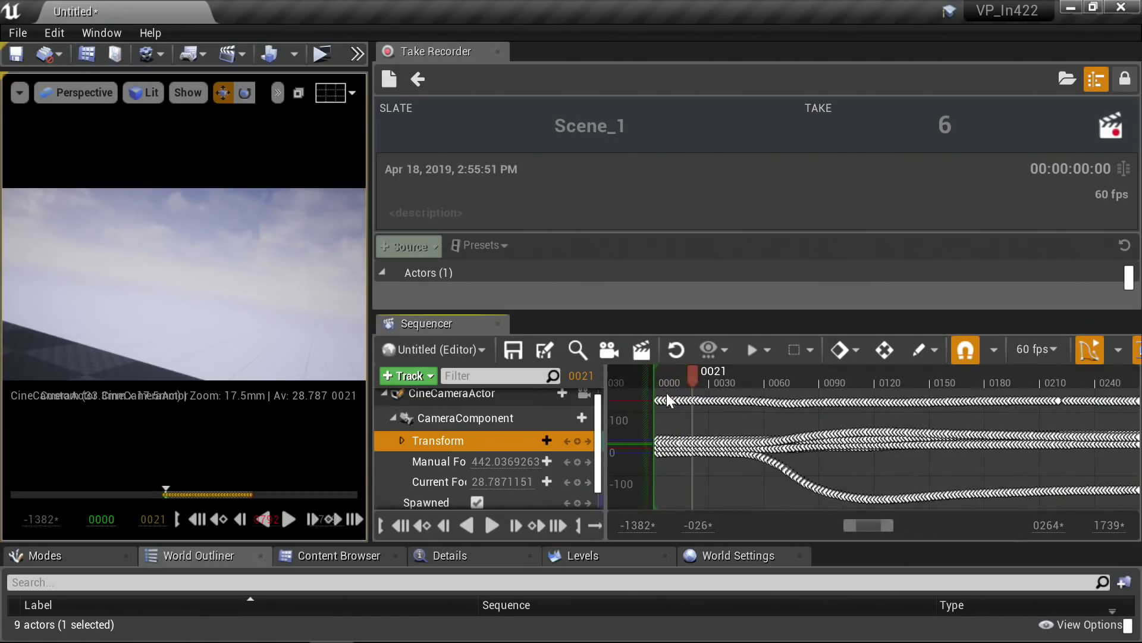
scroll(689, 452, down, 3)
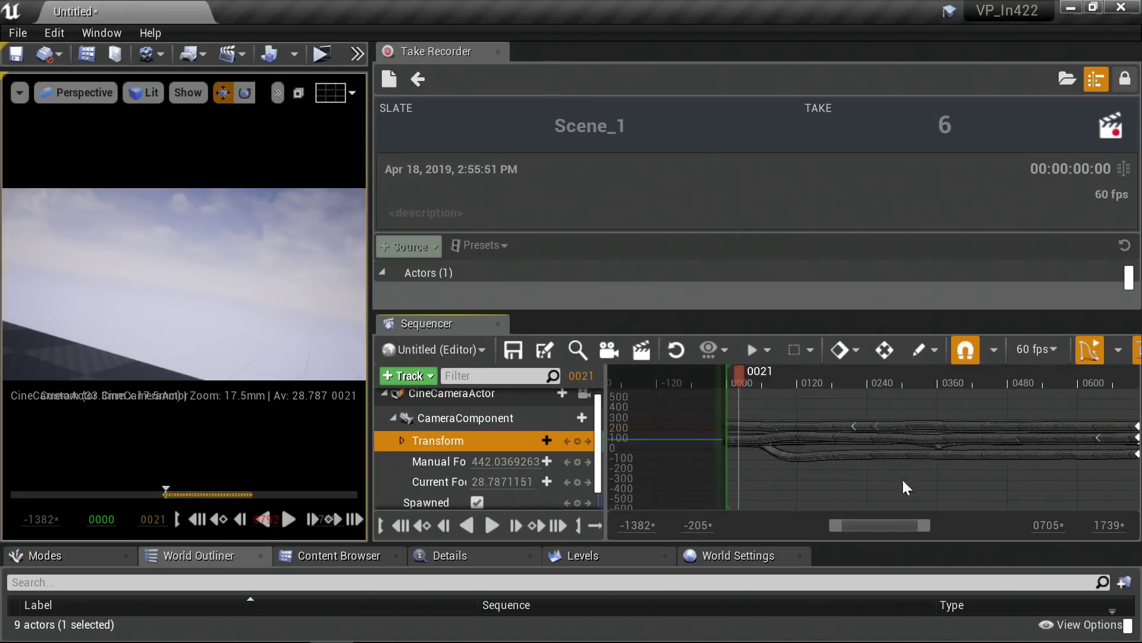
scroll(868, 480, down, 4)
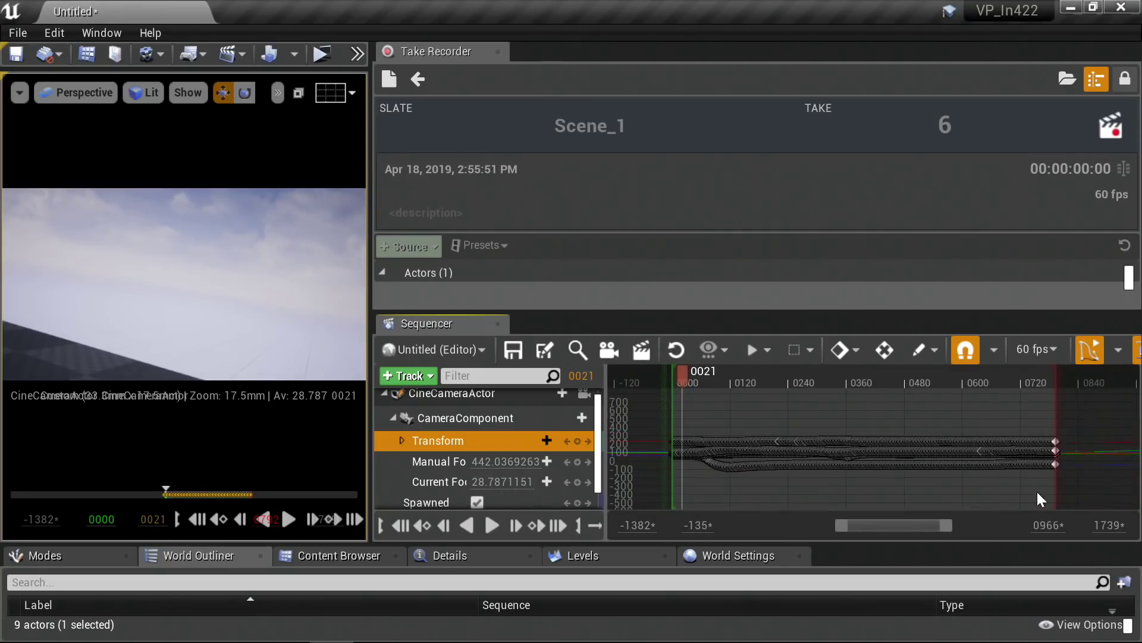
Step: Select the recorded keys across all Transform curves and set the curve visibility to Selected Curves
drag(1038, 491, 732, 413)
drag(666, 403, 665, 403)
click(1119, 353)
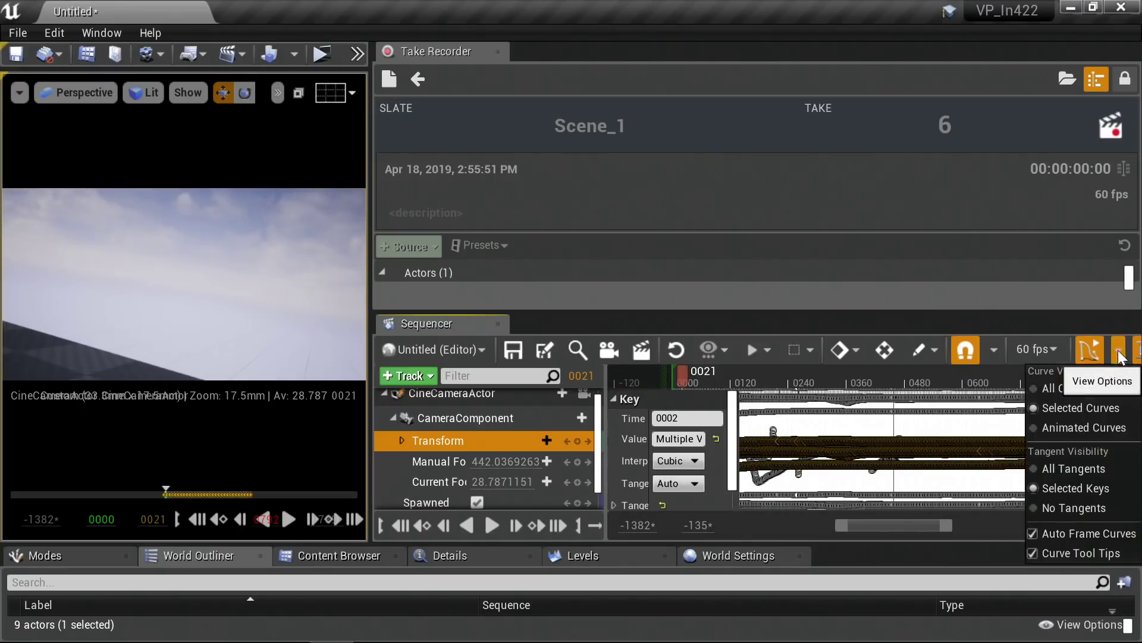
click(1072, 406)
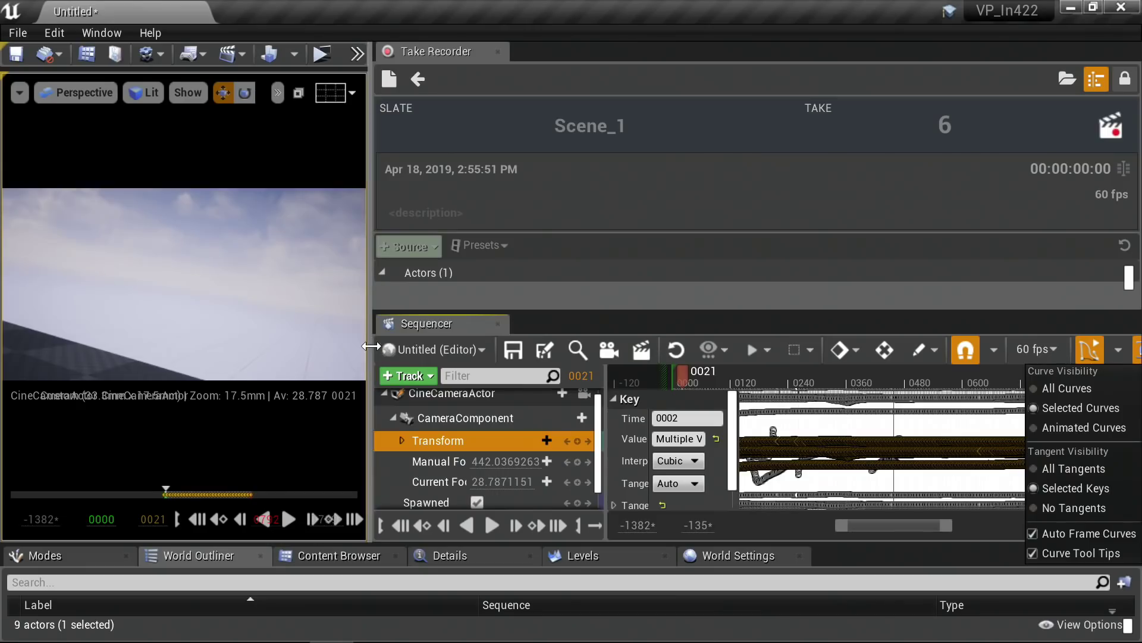
Step: Widen the Sequencer to look over the full curve editor toolbar, and enlarge the viewport again
drag(370, 353, 39, 362)
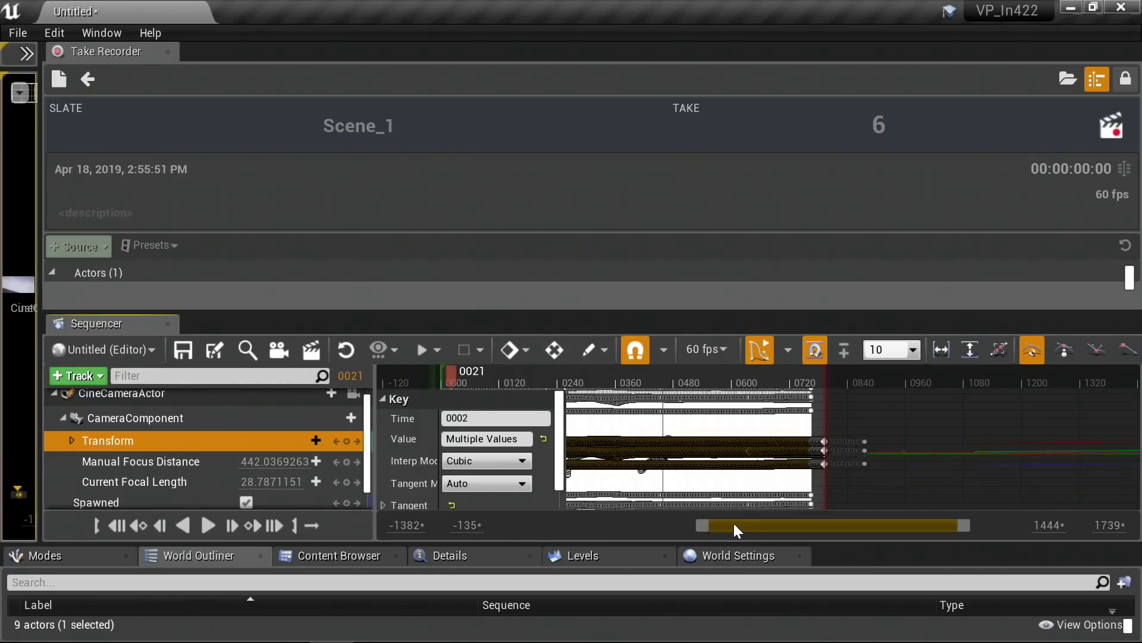
drag(733, 523, 779, 524)
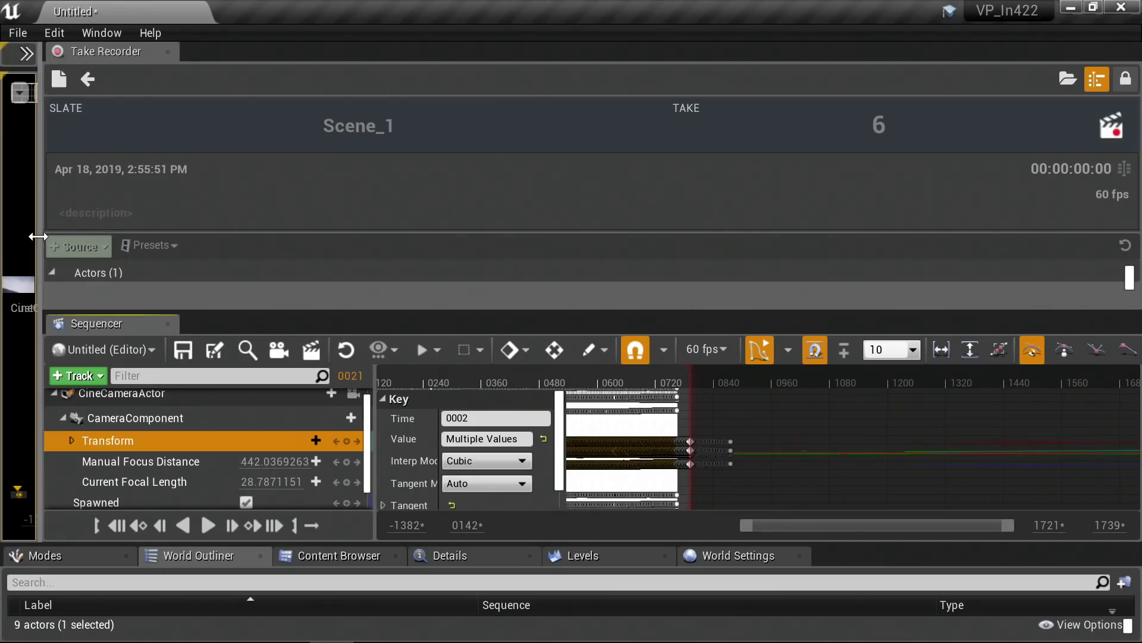
drag(38, 237, 523, 238)
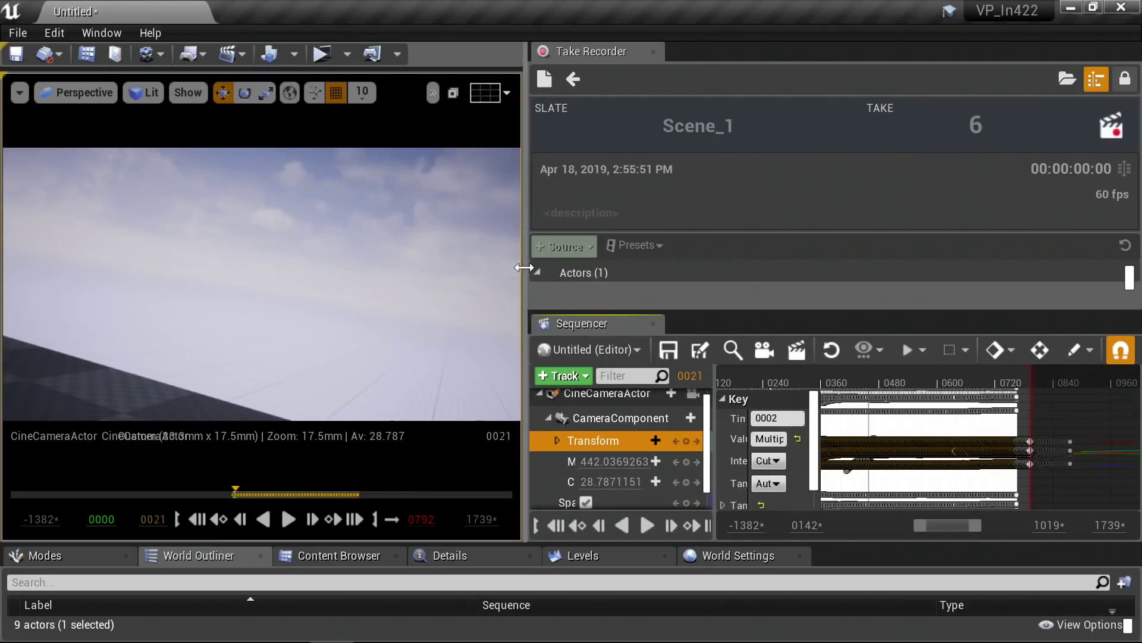
drag(529, 266, 586, 266)
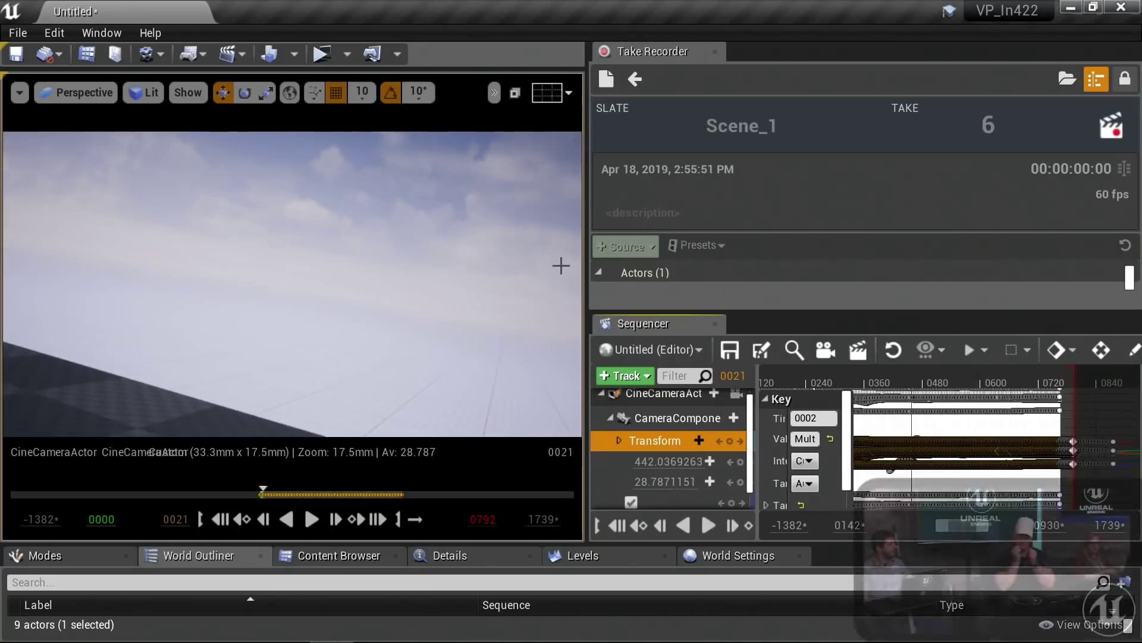
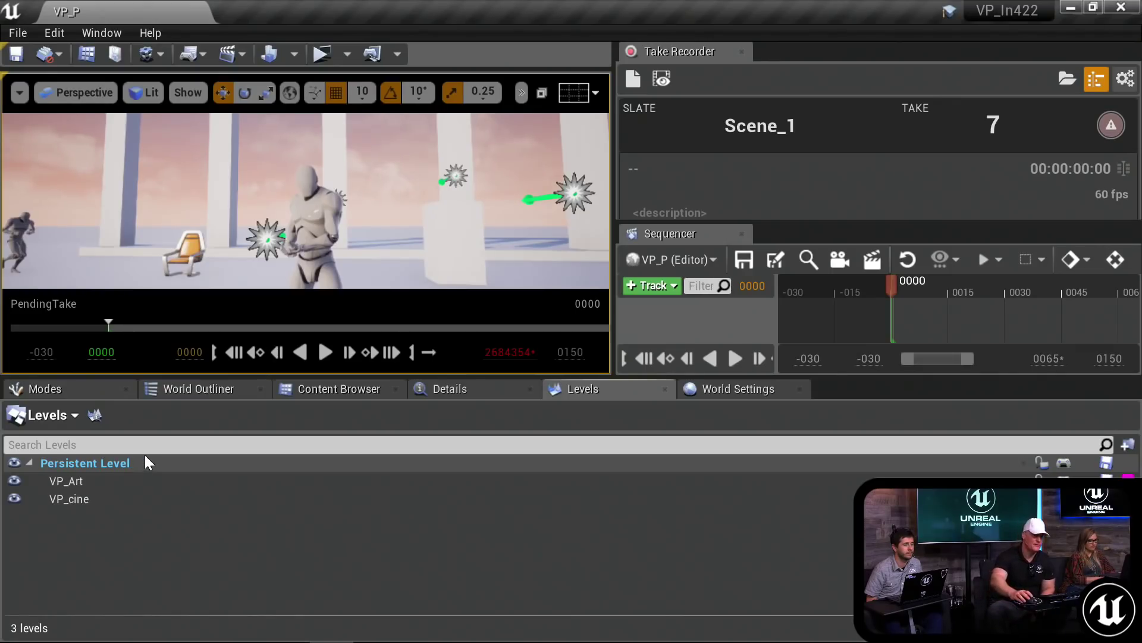
Step: Hide the VP_Art level and show it again to check what it contributes to the scene
click(81, 482)
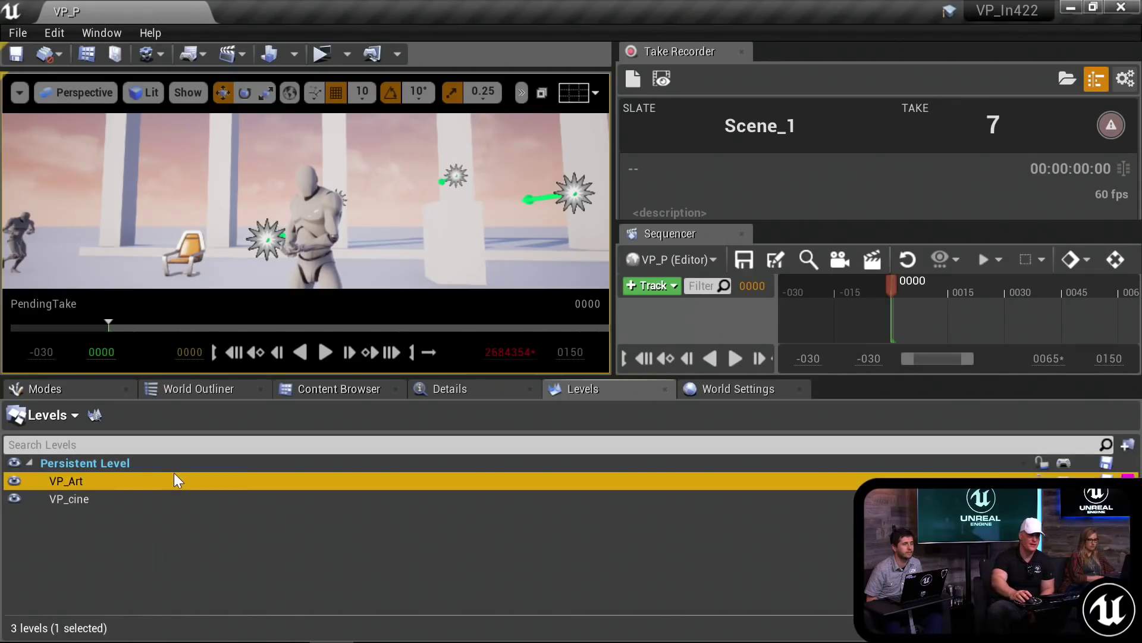
click(14, 479)
click(14, 480)
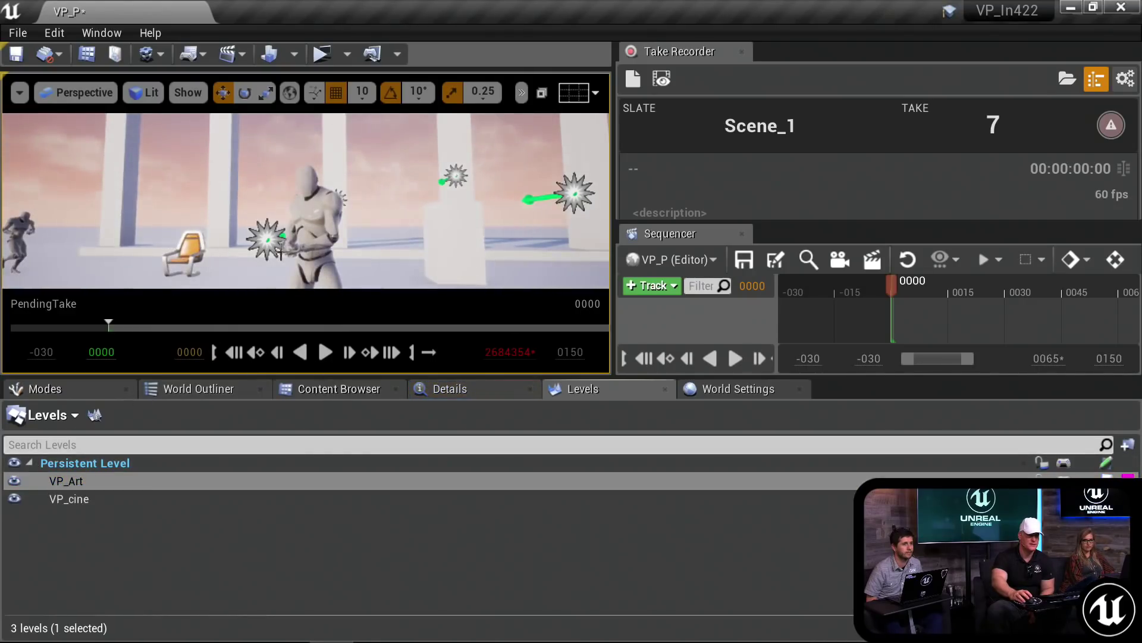
Step: Make the VP_cine sublevel the current level
click(98, 498)
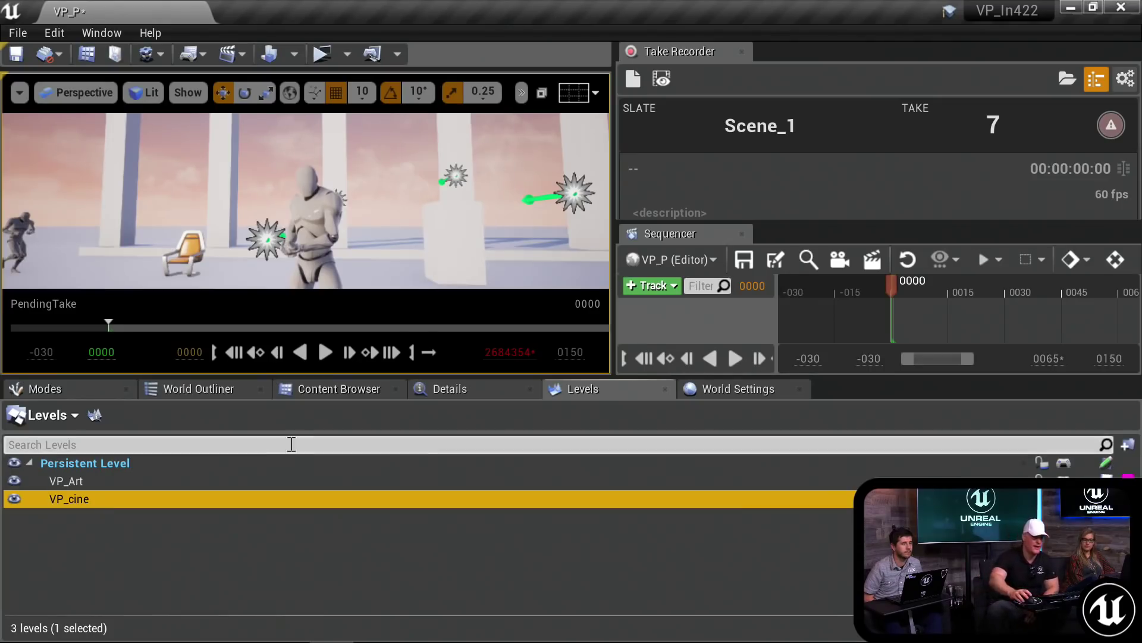
click(202, 384)
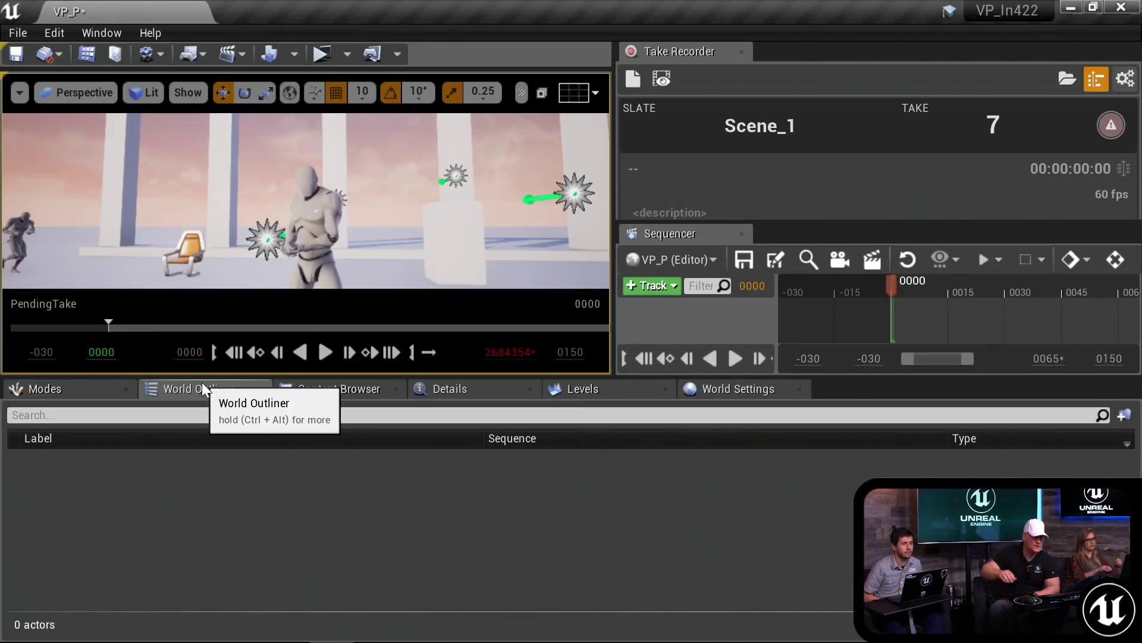
click(592, 384)
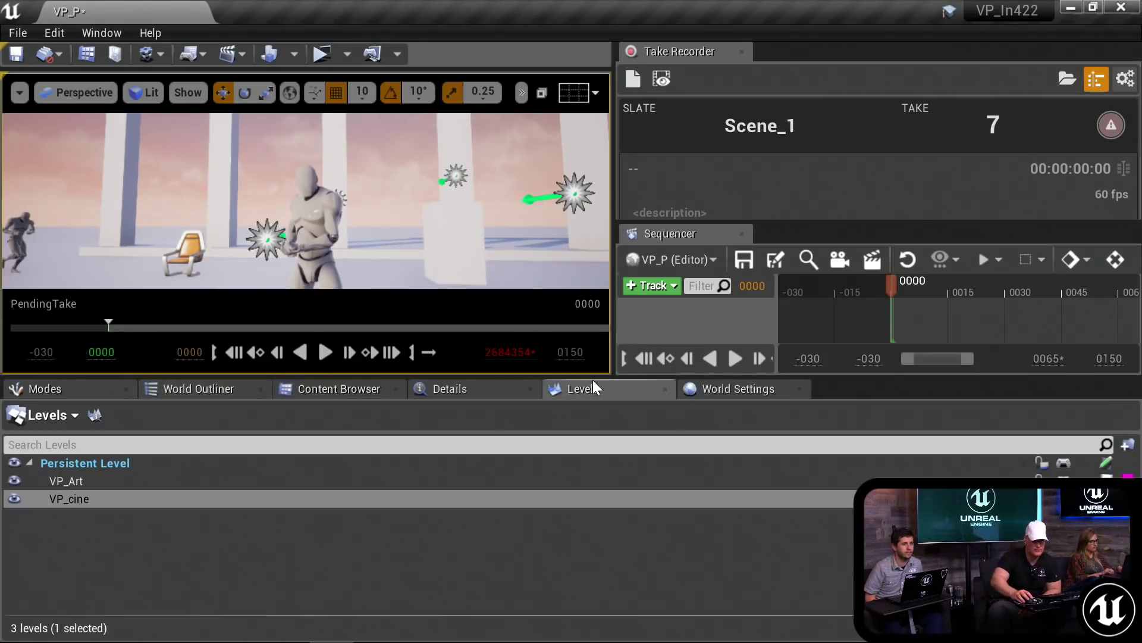
click(109, 498)
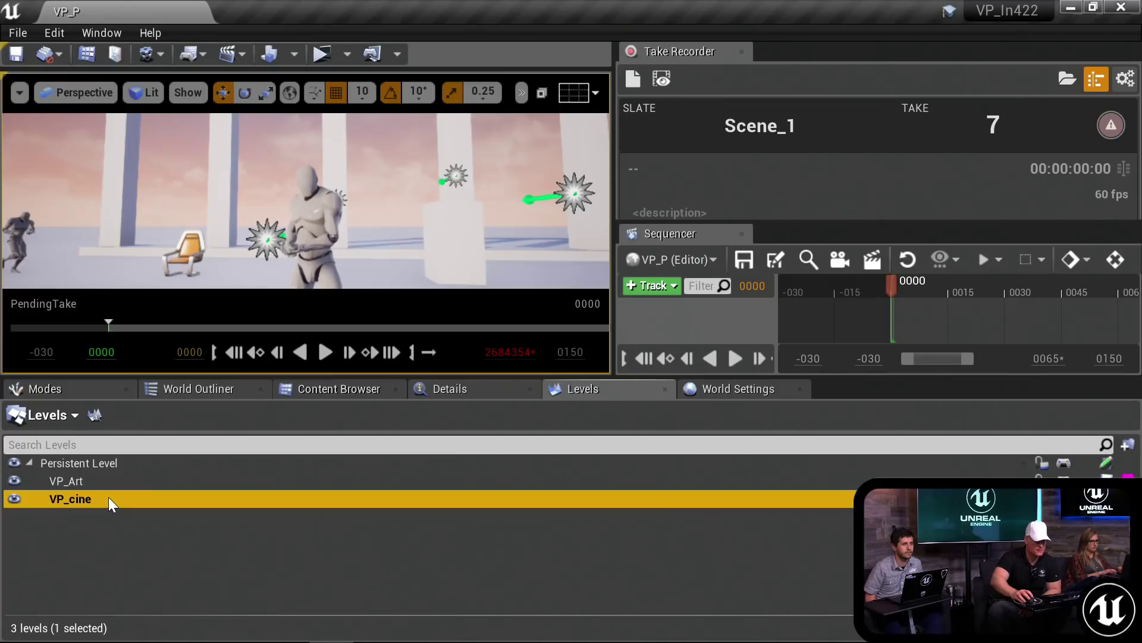
Step: List the current level's actors in an enlarged World Outliner and select VPRootActor1
click(212, 385)
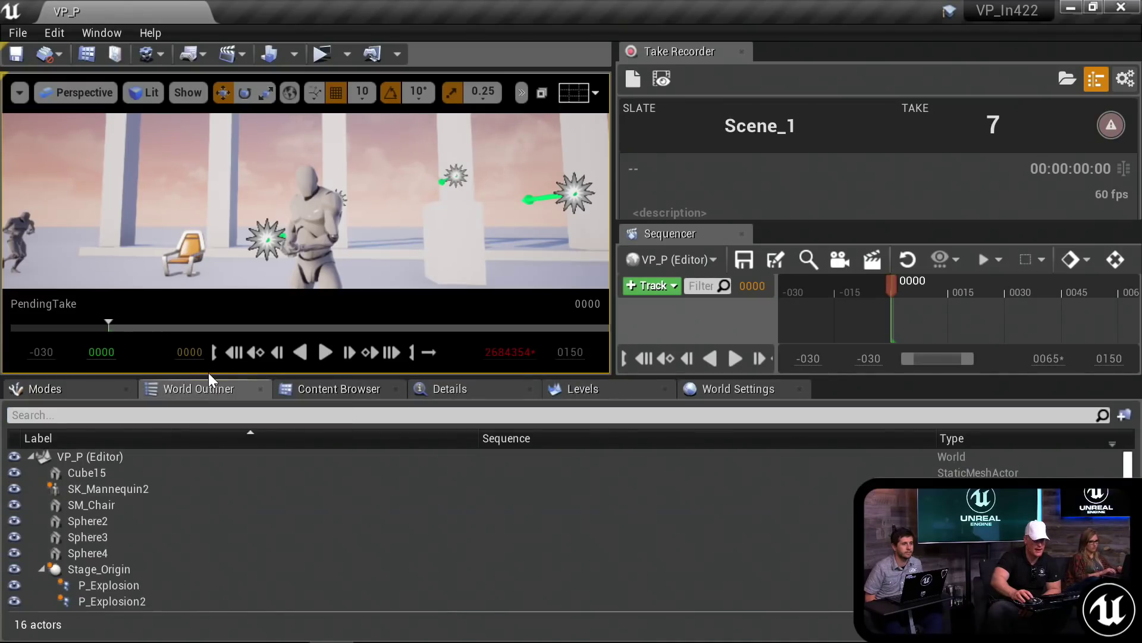
drag(206, 376, 225, 229)
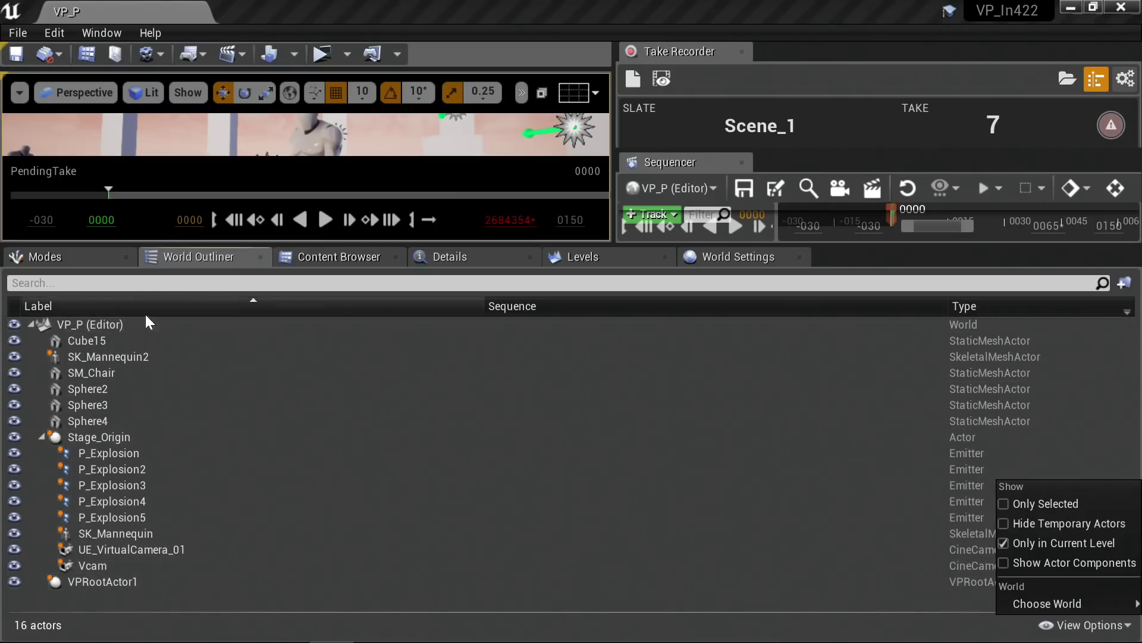
click(115, 587)
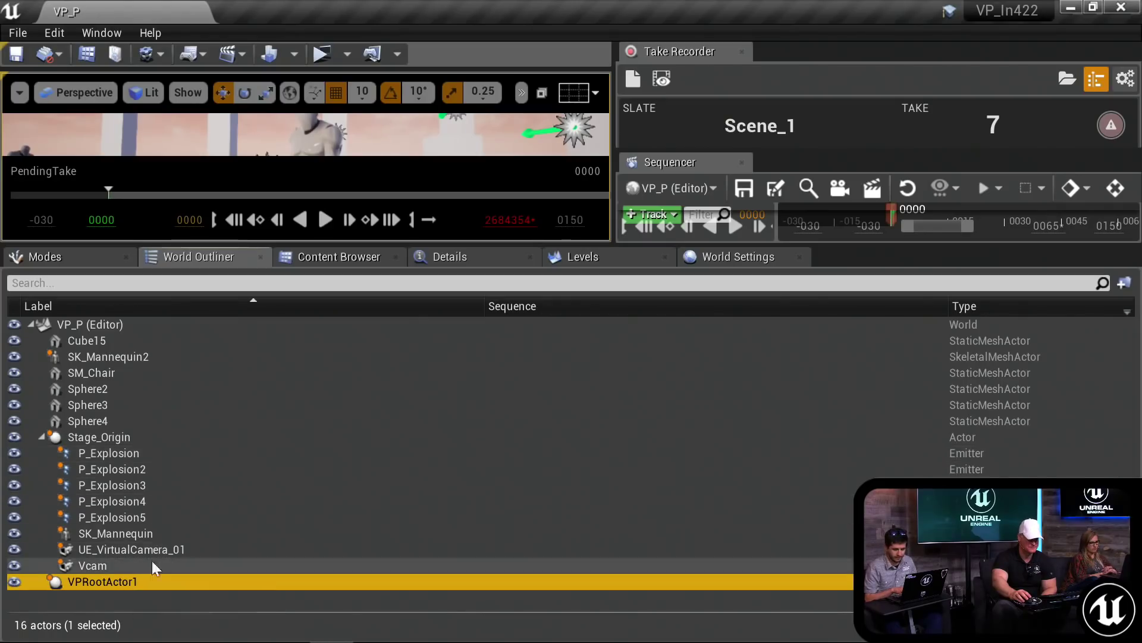
Step: Search the placeable actor classes for "VP" and clear the search
click(81, 261)
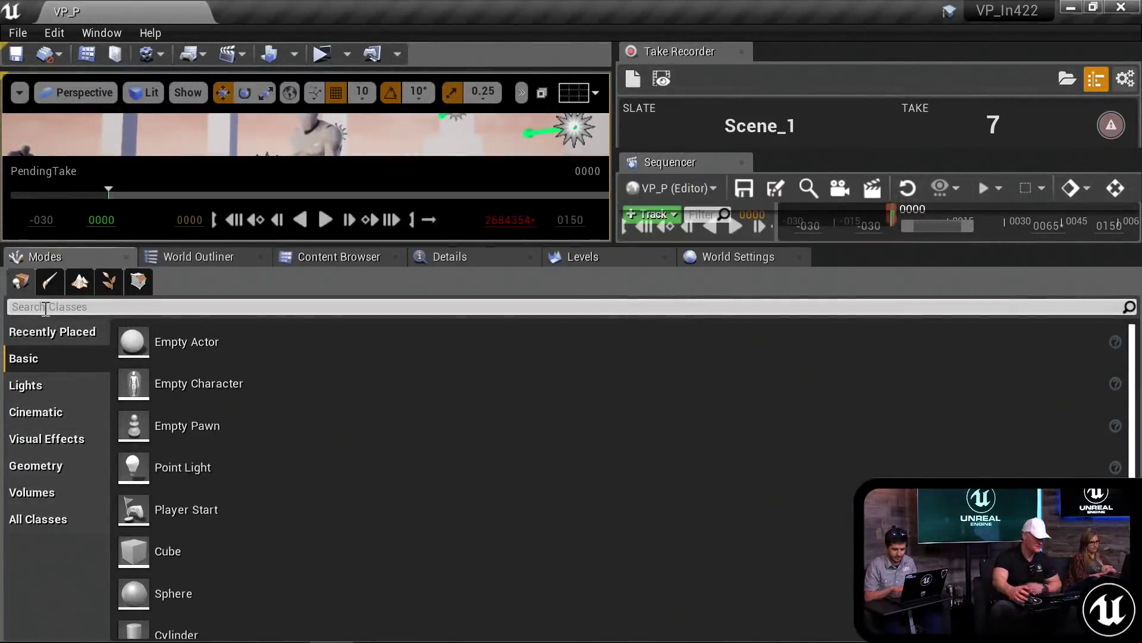
text(VP)
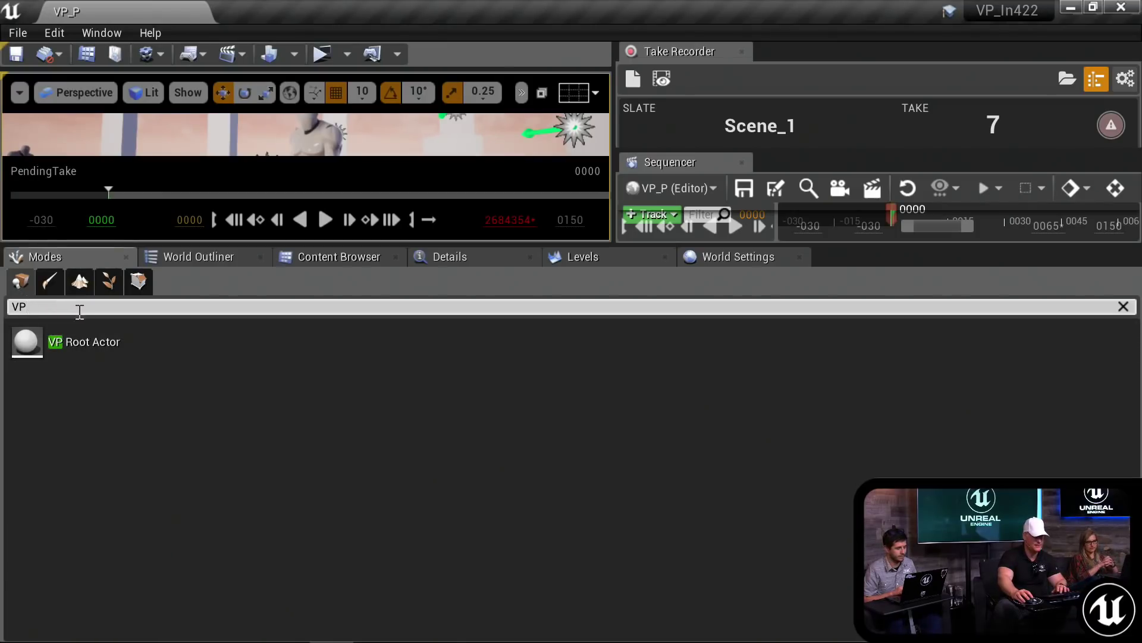
key(BackSpace)
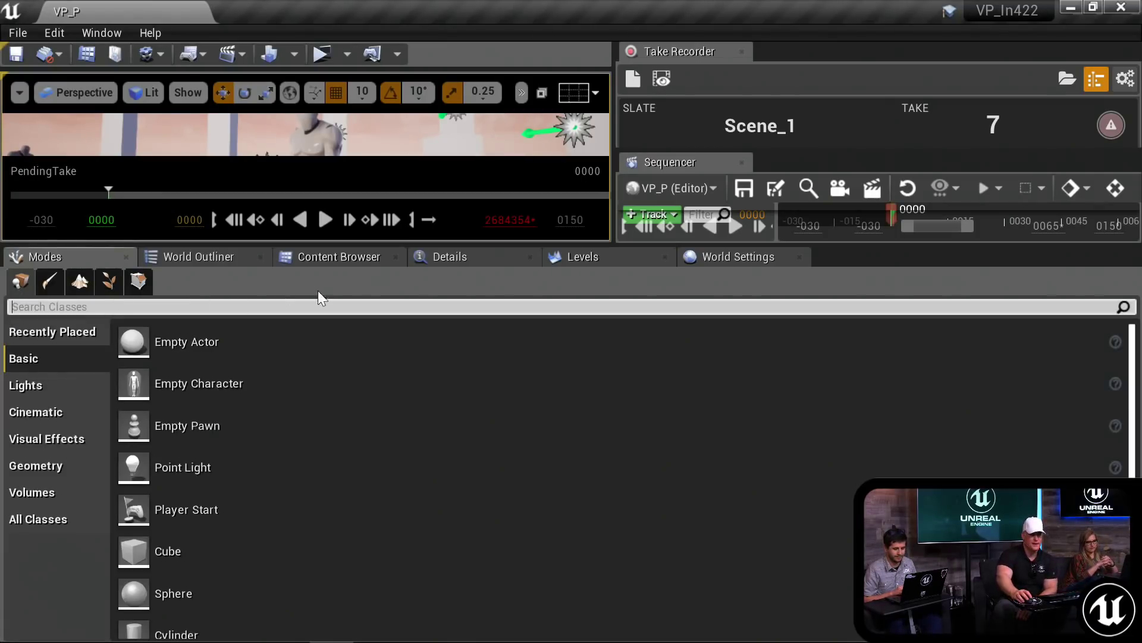
Step: Check the current sublevel in the level list and reselect VPRootActor1 in the World Outliner
click(599, 252)
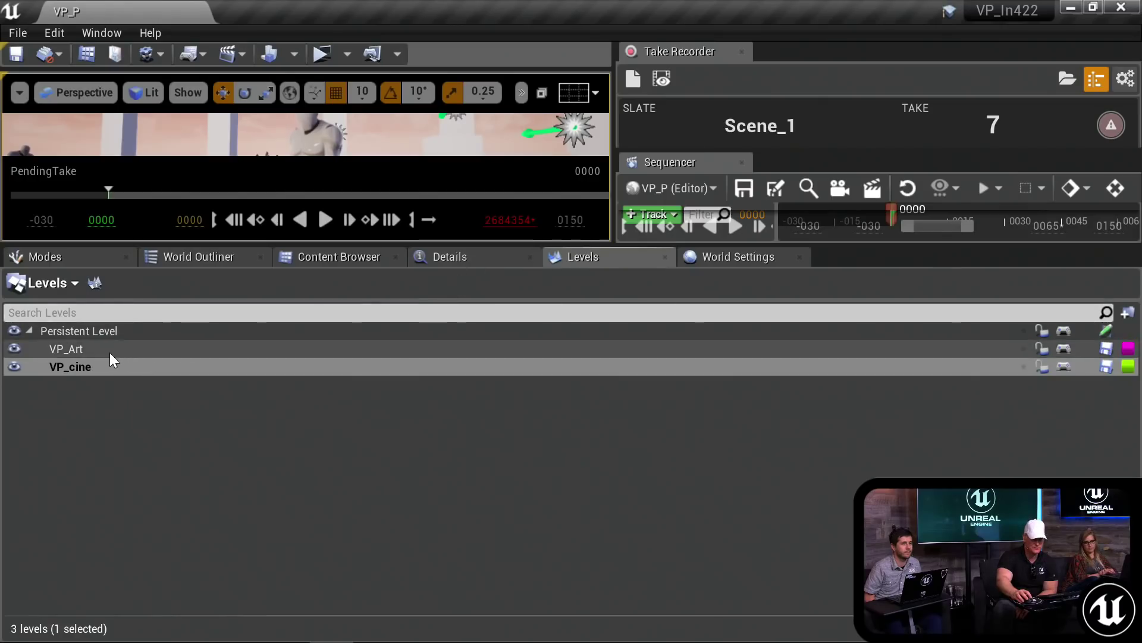
click(191, 260)
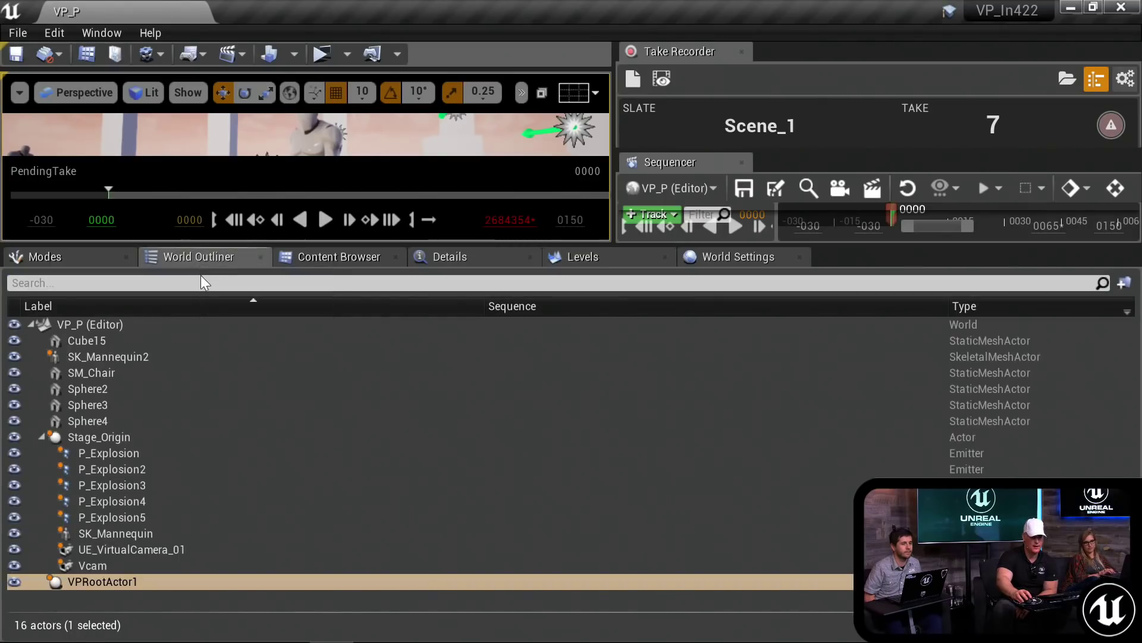
mouse_move(209, 241)
mouse_down()
mouse_move(196, 407)
mouse_move(210, 235)
mouse_move(210, 263)
mouse_up()
click(115, 604)
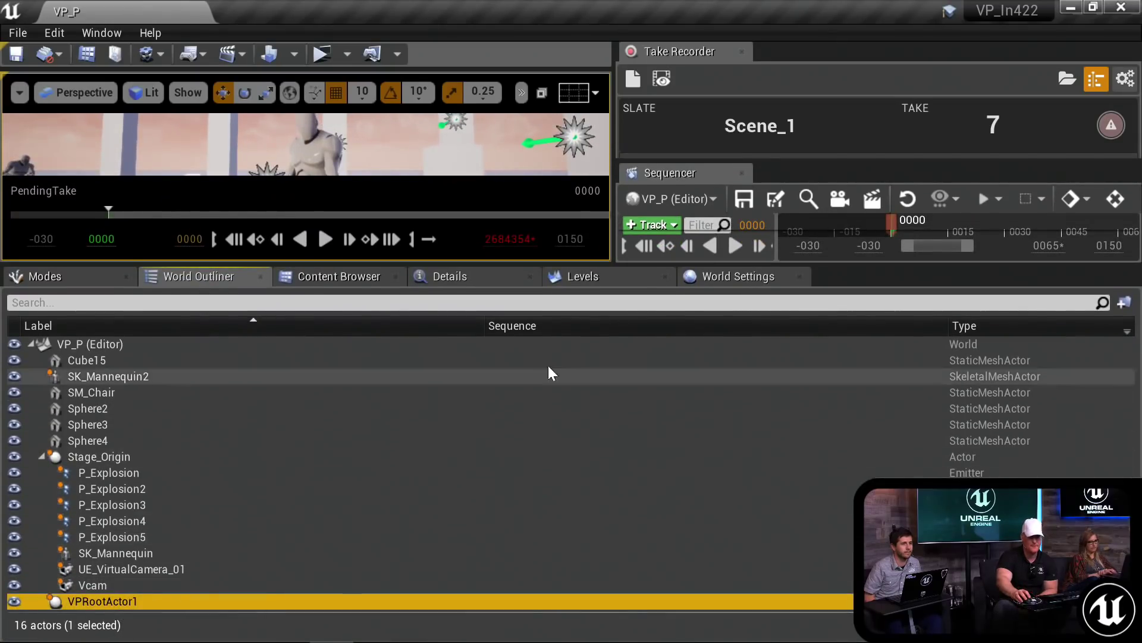
Step: Open VPRootActor1's details and view the camera actors available for its Cinematic Camera setting
click(448, 281)
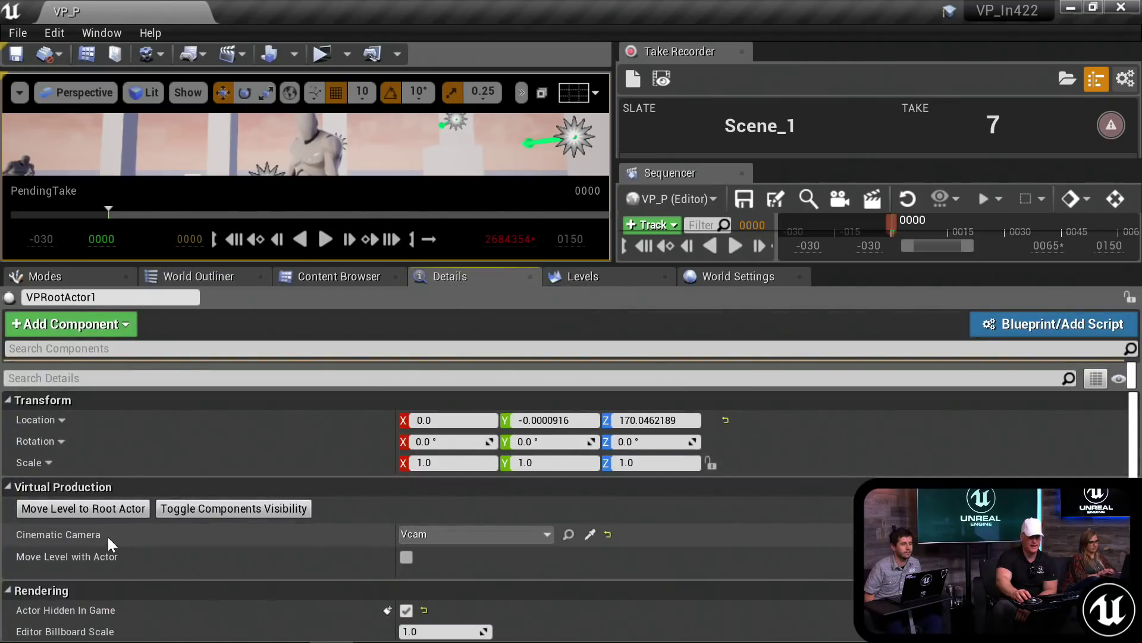
click(493, 538)
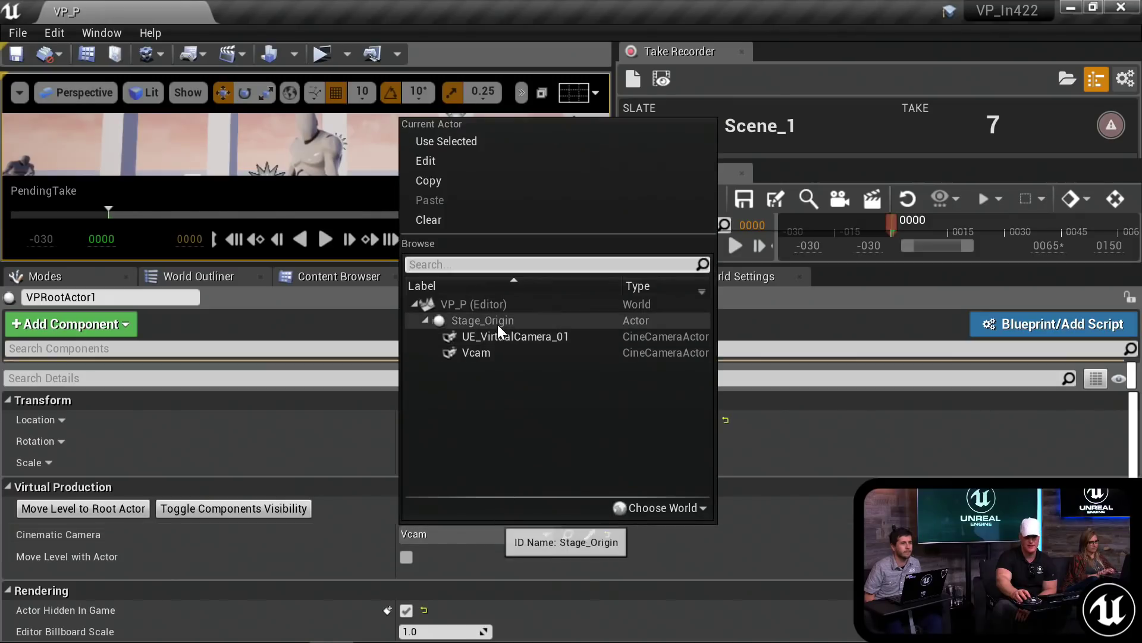
click(331, 535)
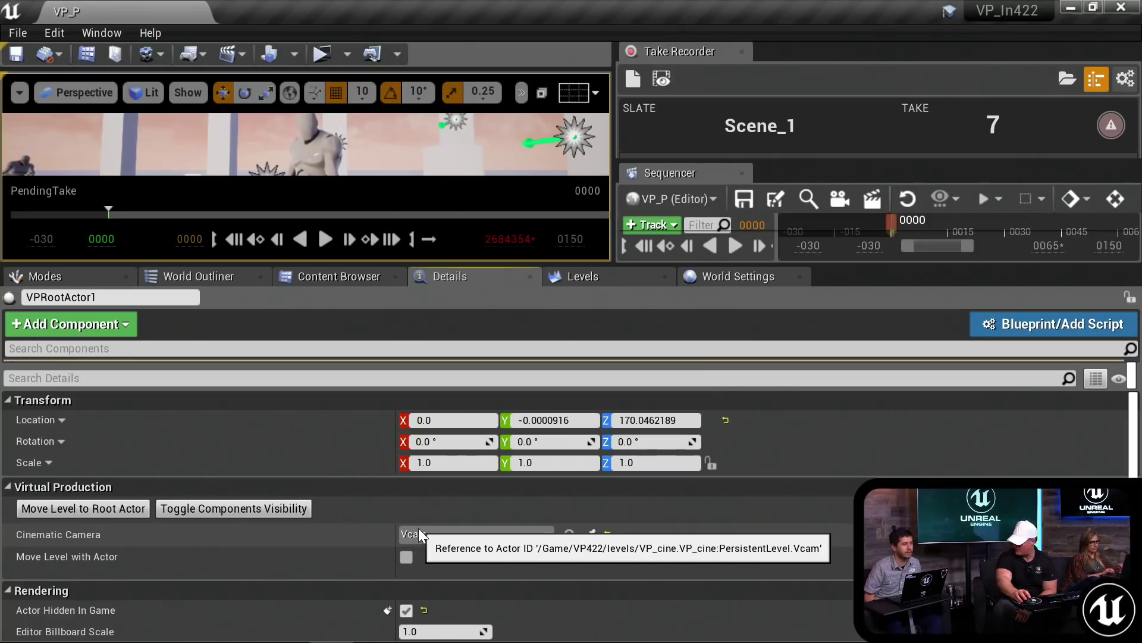
Step: Select Vcam in the World Outliner and view the camera setup from farther back in an enlarged viewport, toggling game view
click(220, 279)
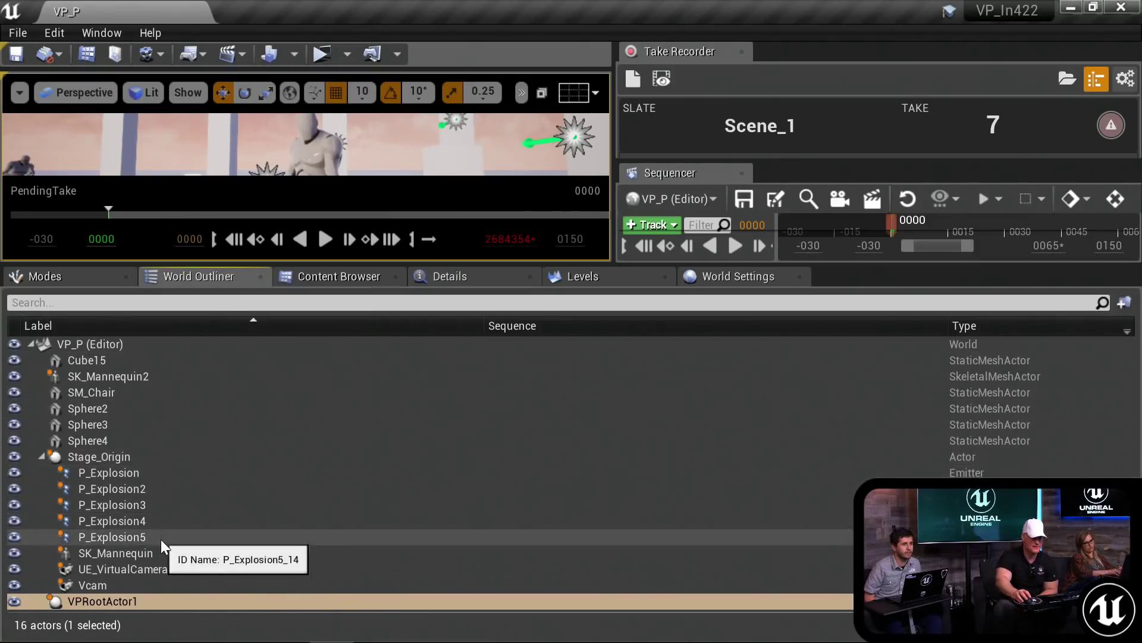
click(122, 589)
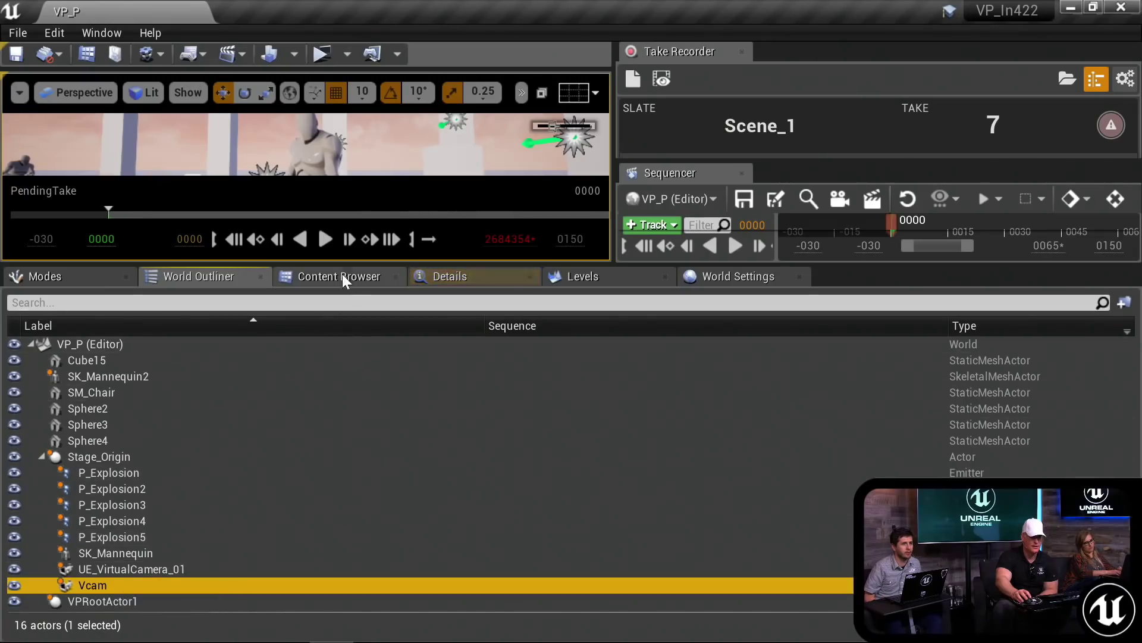
drag(335, 264, 339, 512)
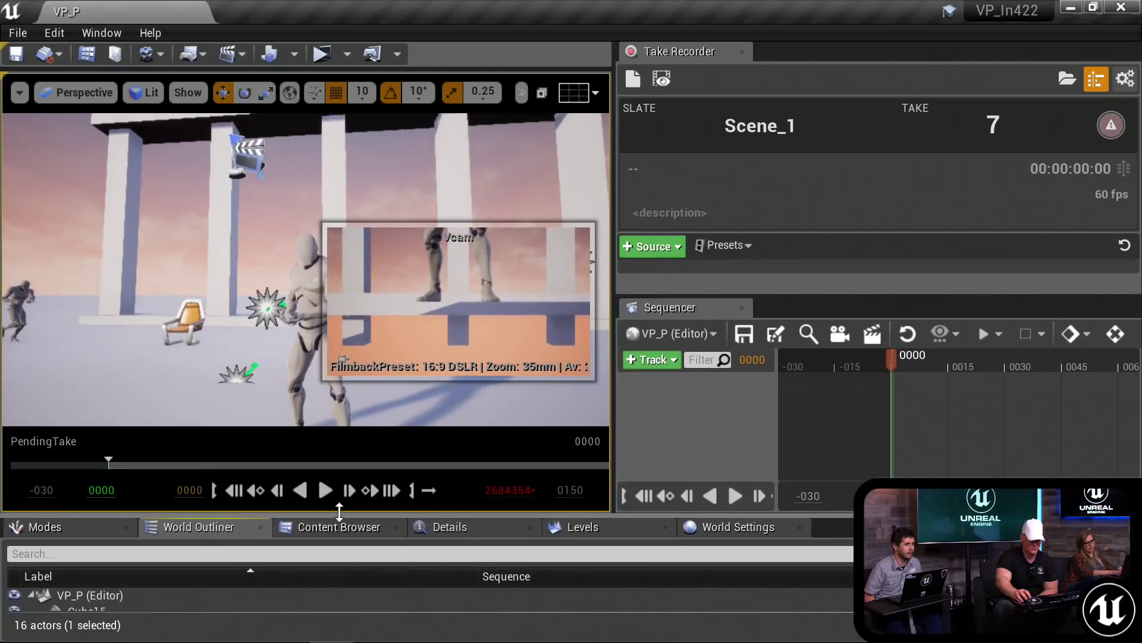
click(267, 219)
right_drag(271, 220, 329, 224)
key(s)
key(g)
key(g)
right_drag(320, 264, 358, 254)
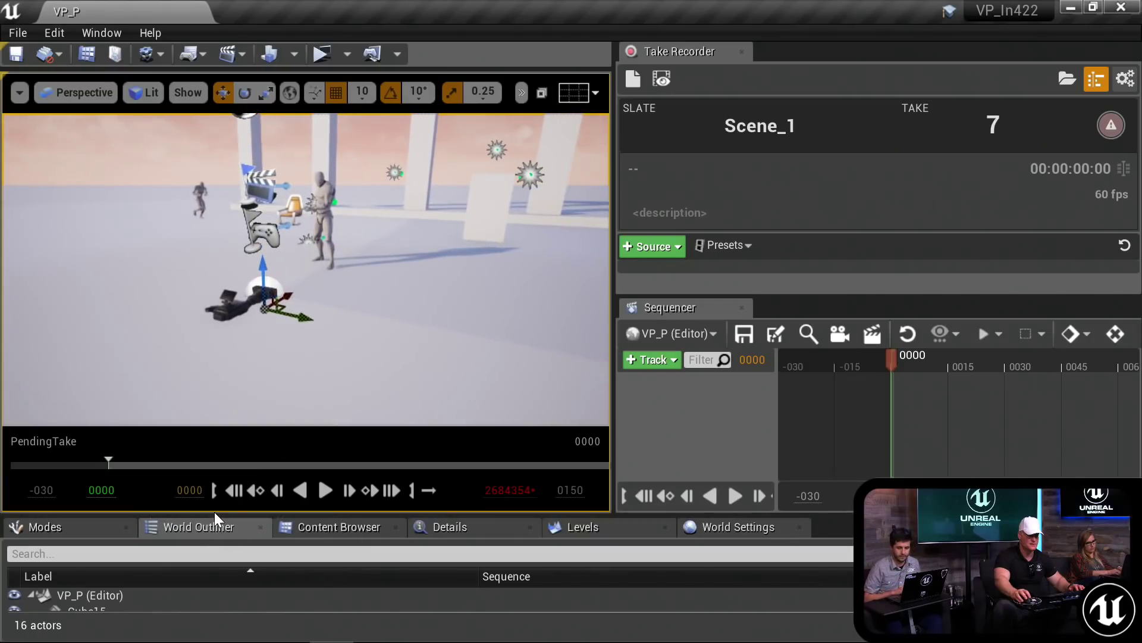
Step: Reselect Vcam in an enlarged World Outliner and view where it sits in the scene
drag(215, 516, 226, 356)
scroll(153, 547, down, 2)
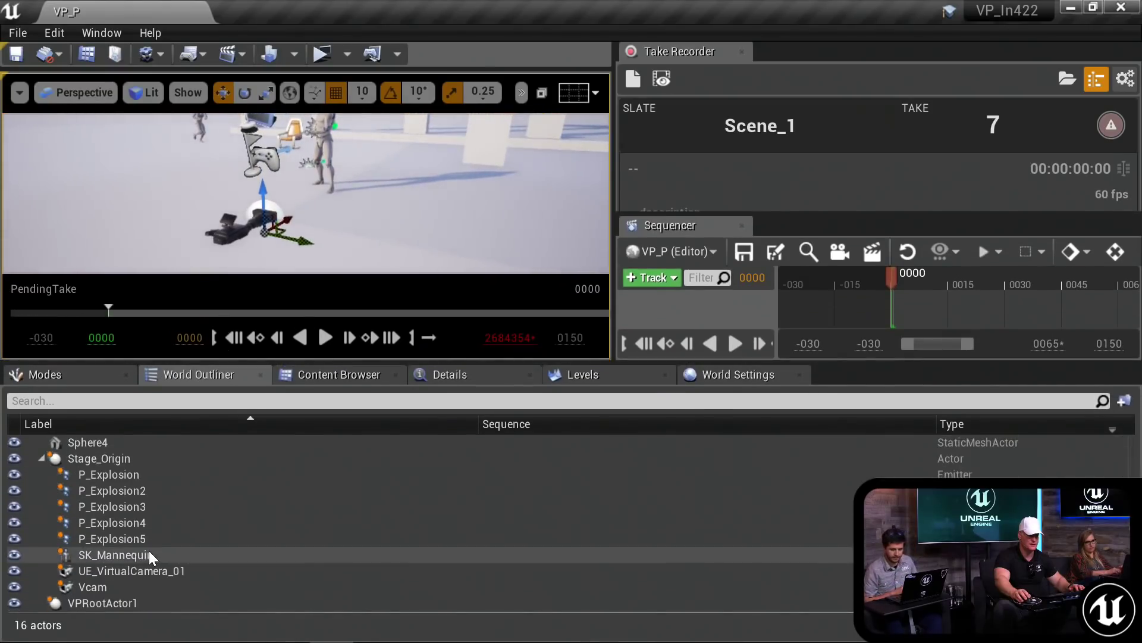
click(100, 587)
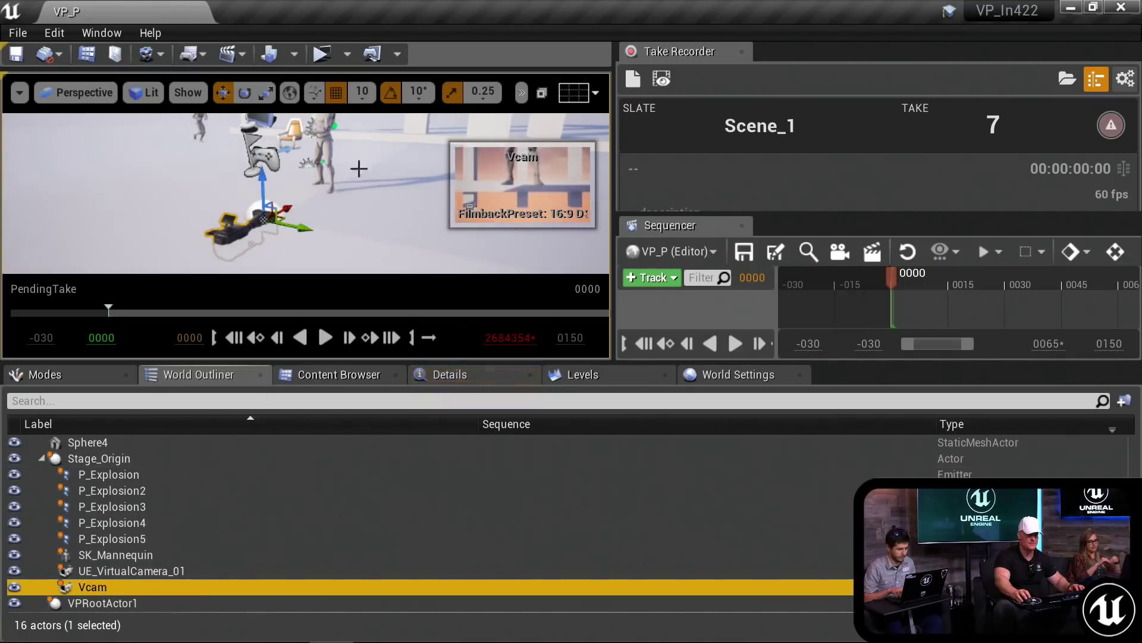
mouse_move(362, 223)
right_down()
mouse_move(387, 219)
mouse_move(361, 223)
right_up()
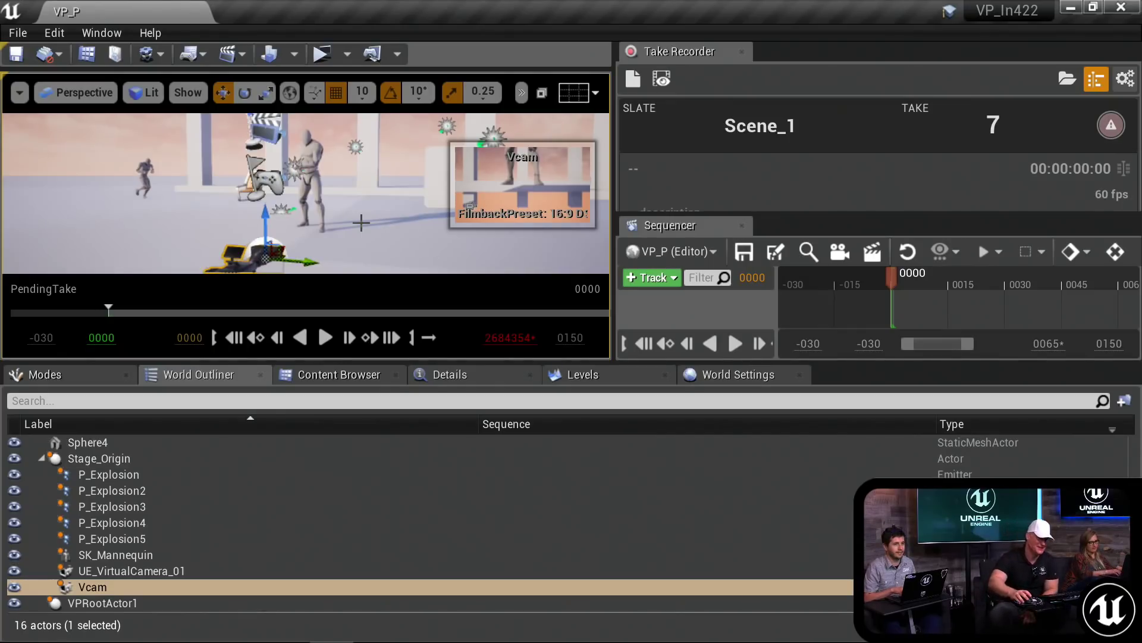
Step: Select UE_VirtualCamera_01, SK_Mannequin and Vcam one after another under Stage_Origin
click(140, 575)
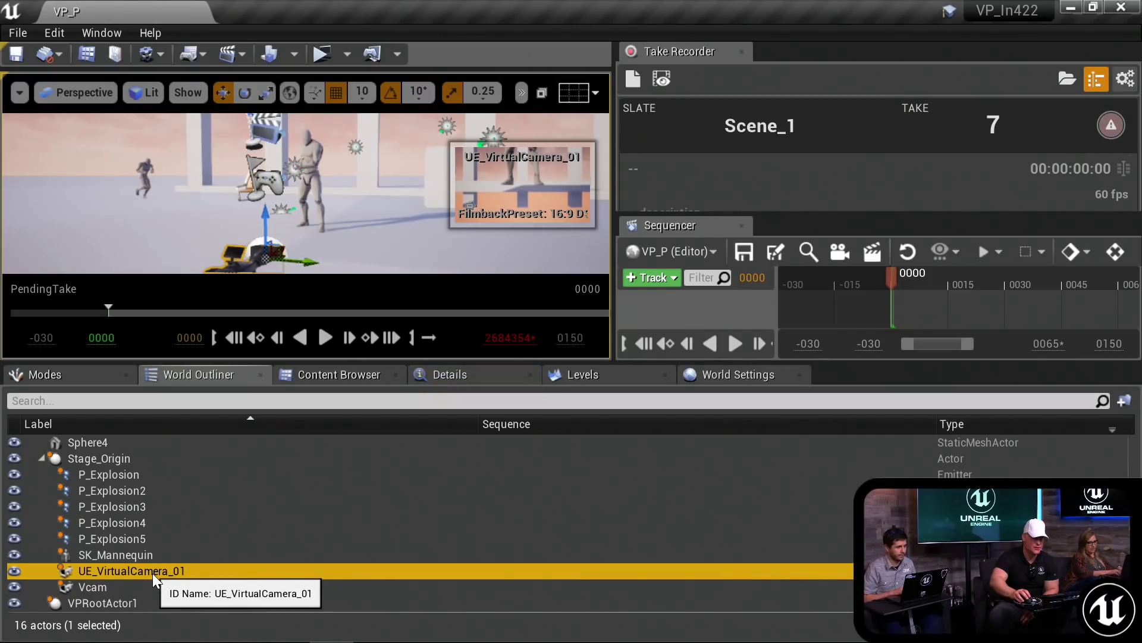
click(156, 556)
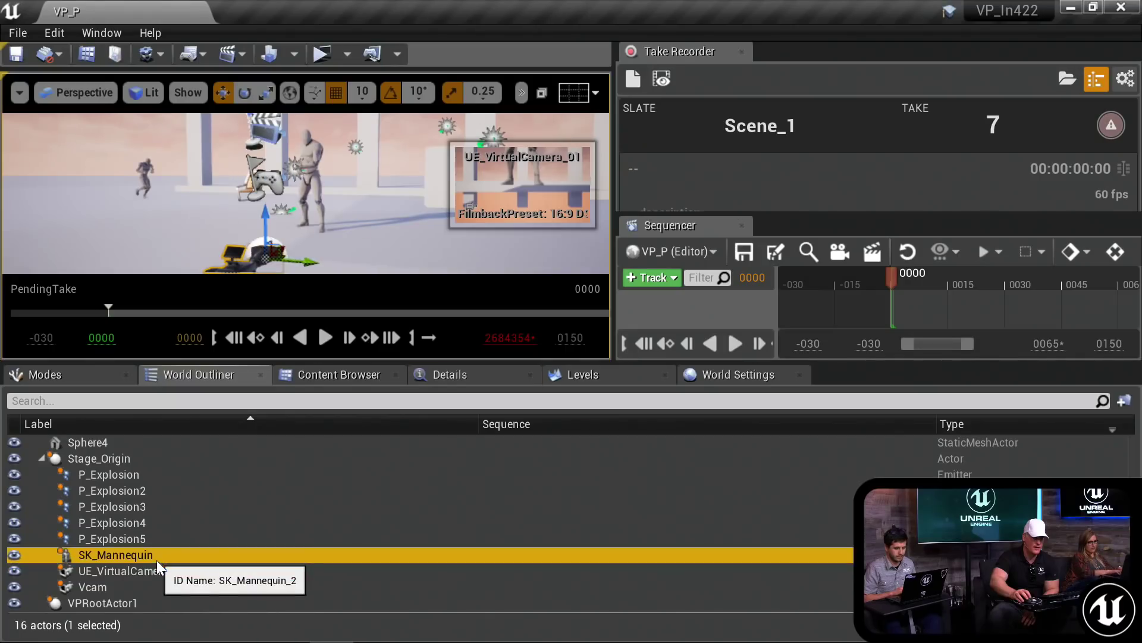
click(152, 584)
Step: Pilot UE_VirtualCamera_01 in the viewport and turn on the exact camera view
click(156, 573)
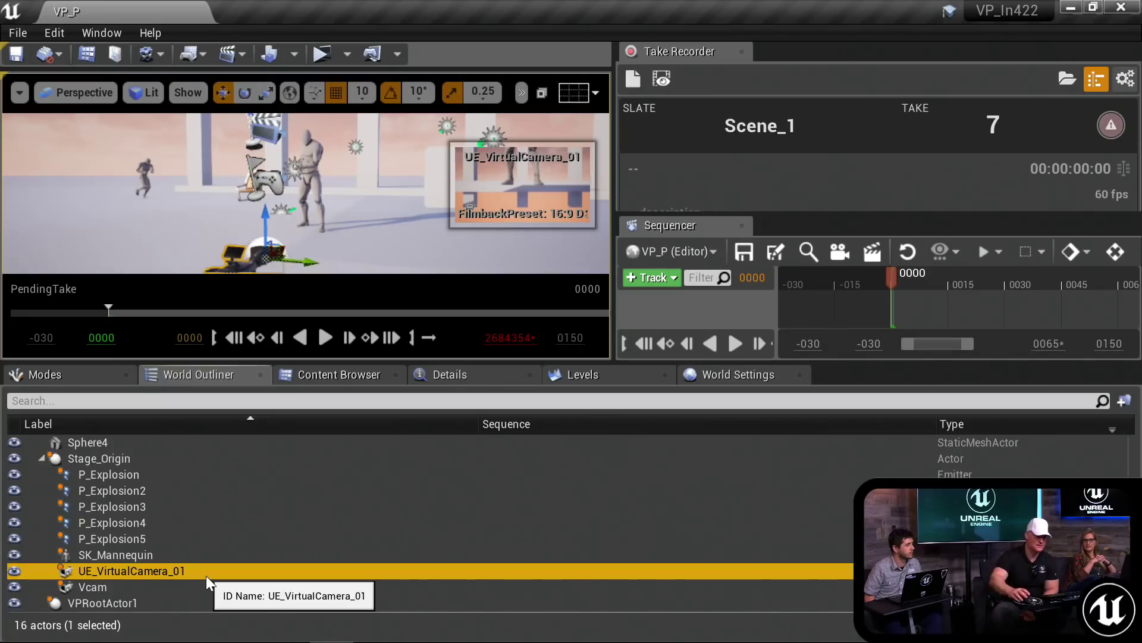
right_click(230, 570)
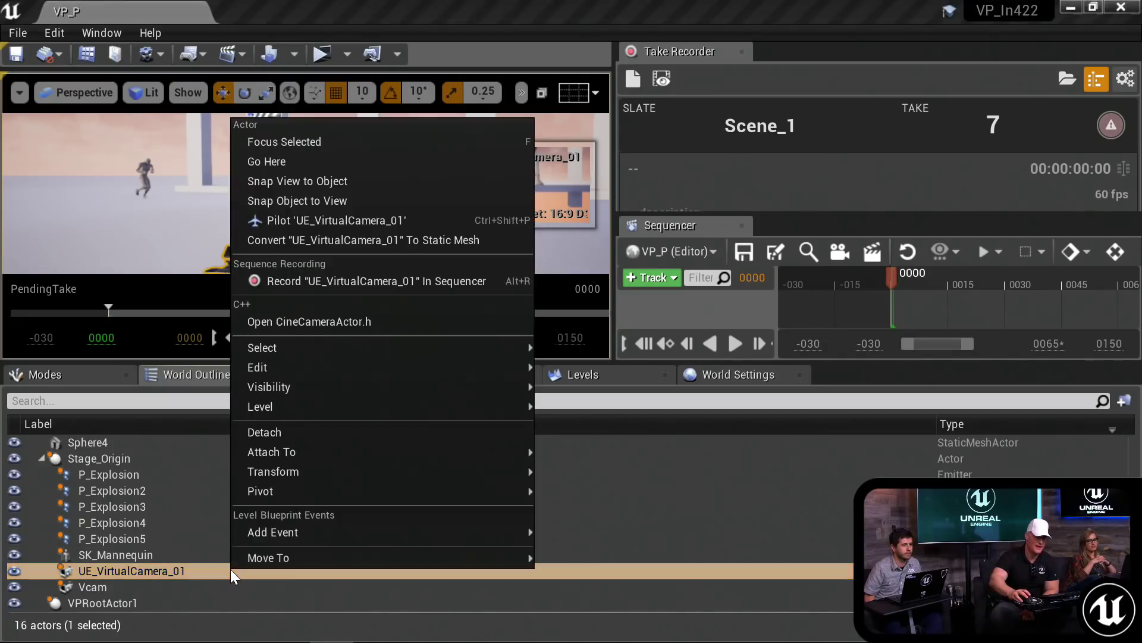
click(318, 222)
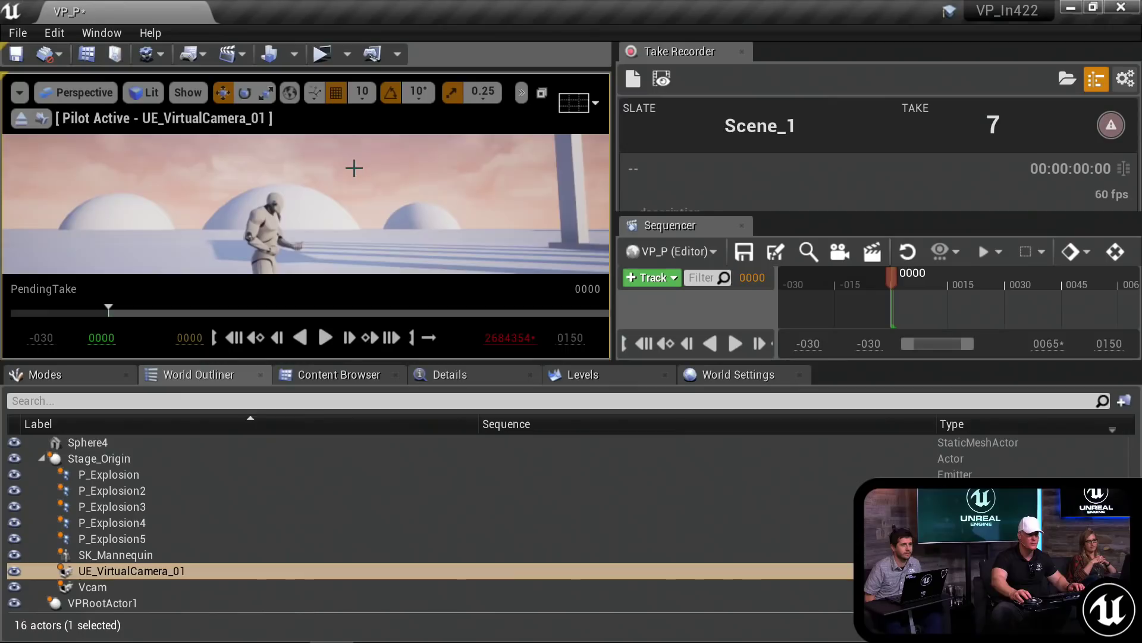
click(43, 118)
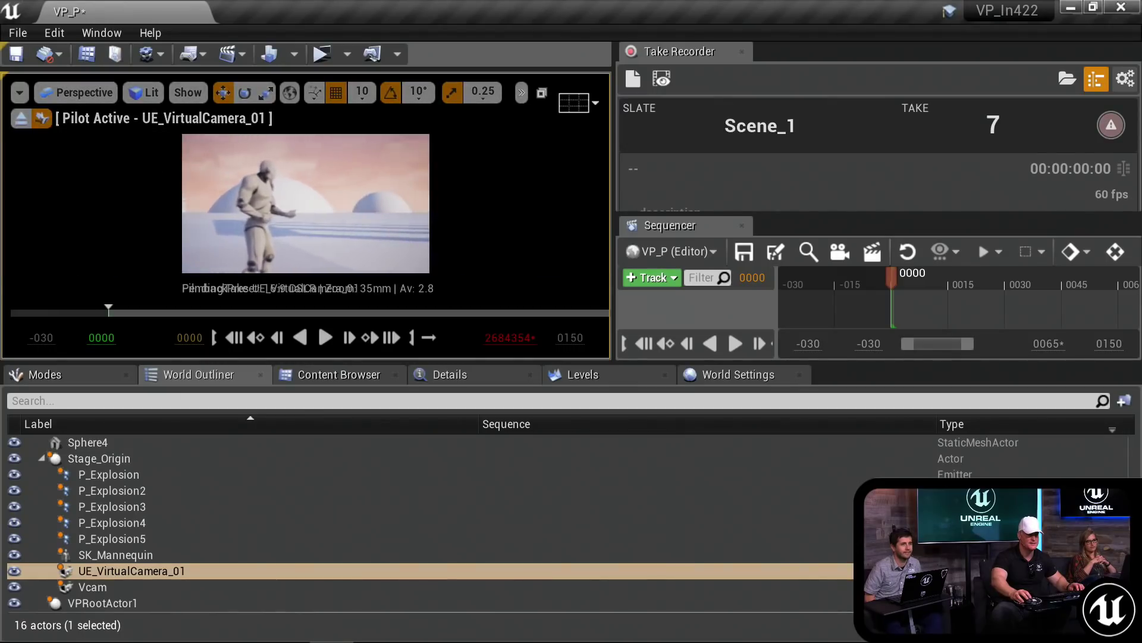
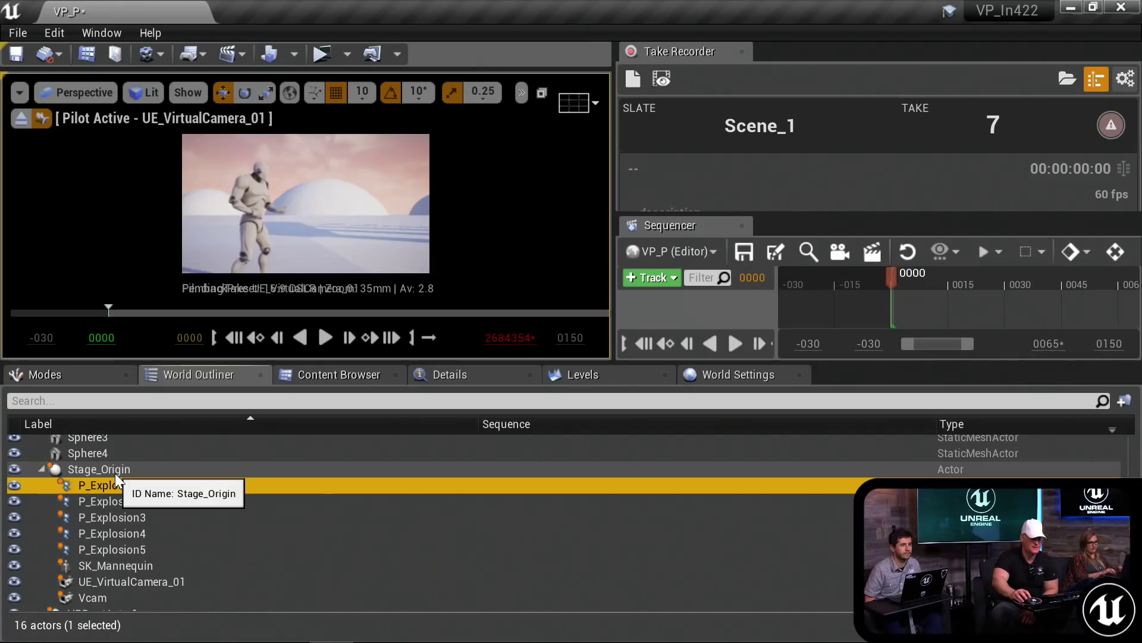
Step: Select Stage_Origin in the World Outliner and examine the actors attached to it
click(115, 473)
mouse_move(223, 623)
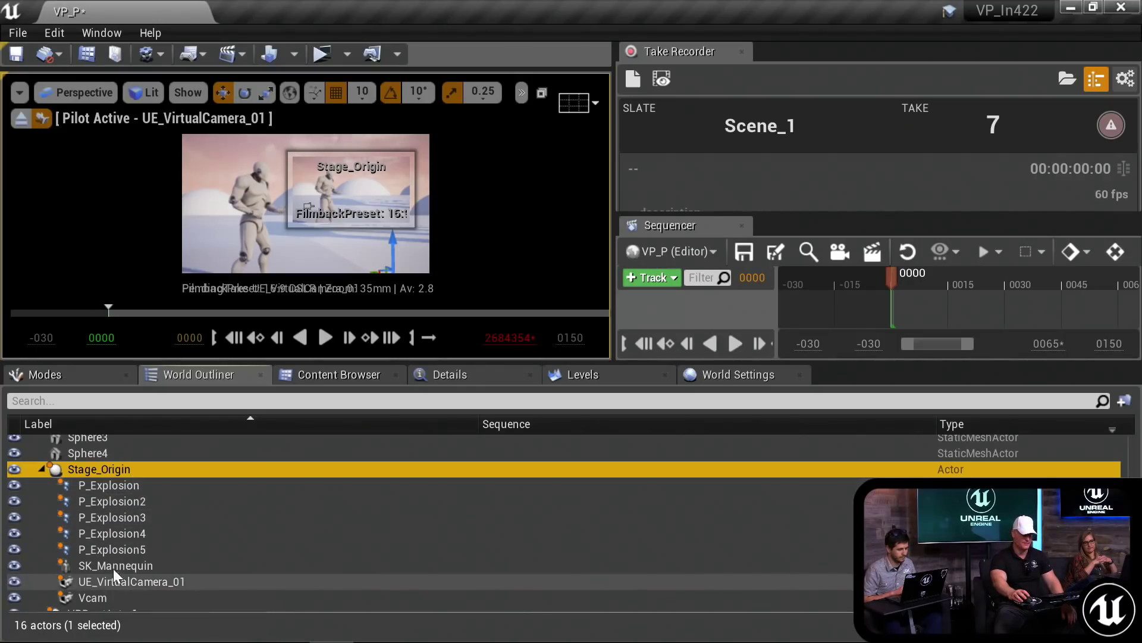
scroll(116, 532, down, 1)
scroll(118, 529, up, 3)
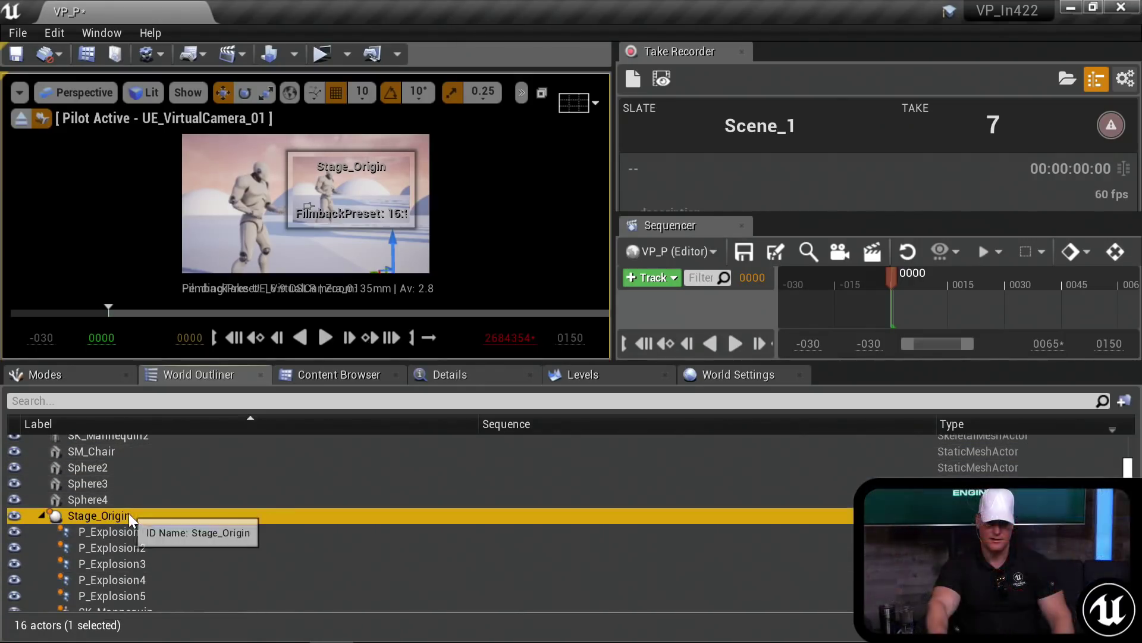
scroll(129, 513, down, 3)
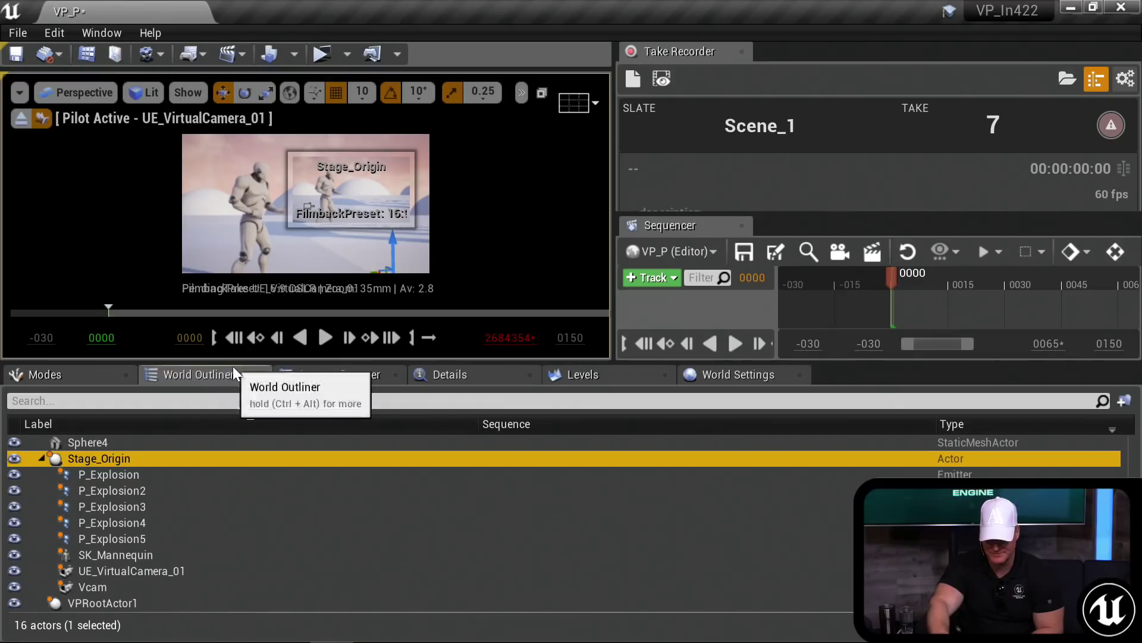
Step: Enlarge the viewport and stop piloting UE_VirtualCamera_01
drag(232, 362, 230, 432)
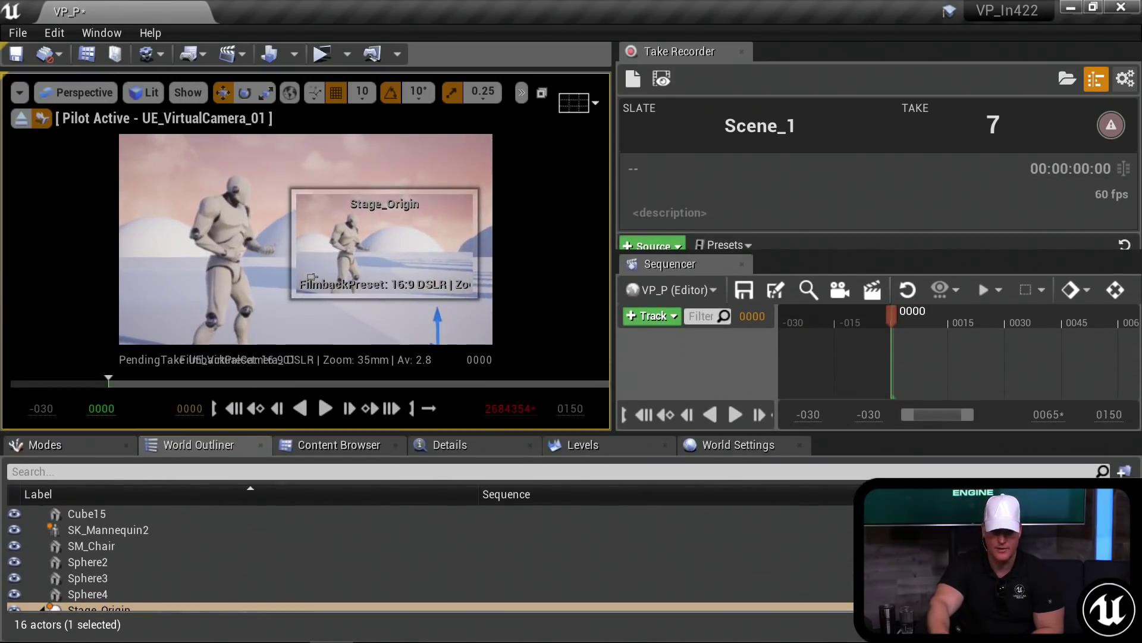
click(312, 277)
scroll(215, 533, down, 3)
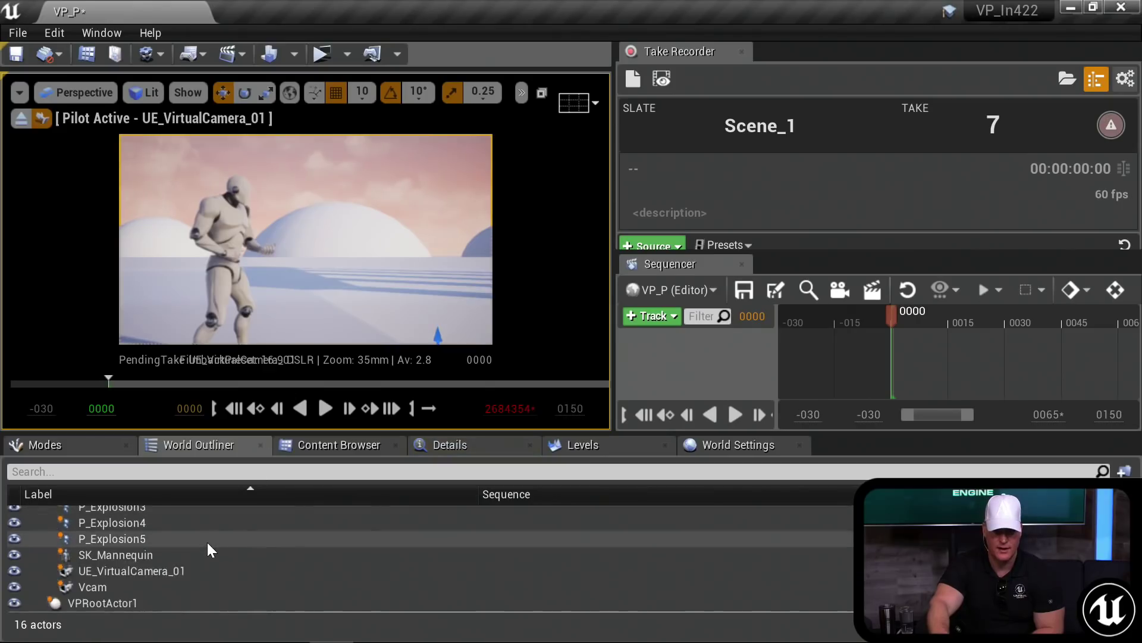
right_click(162, 574)
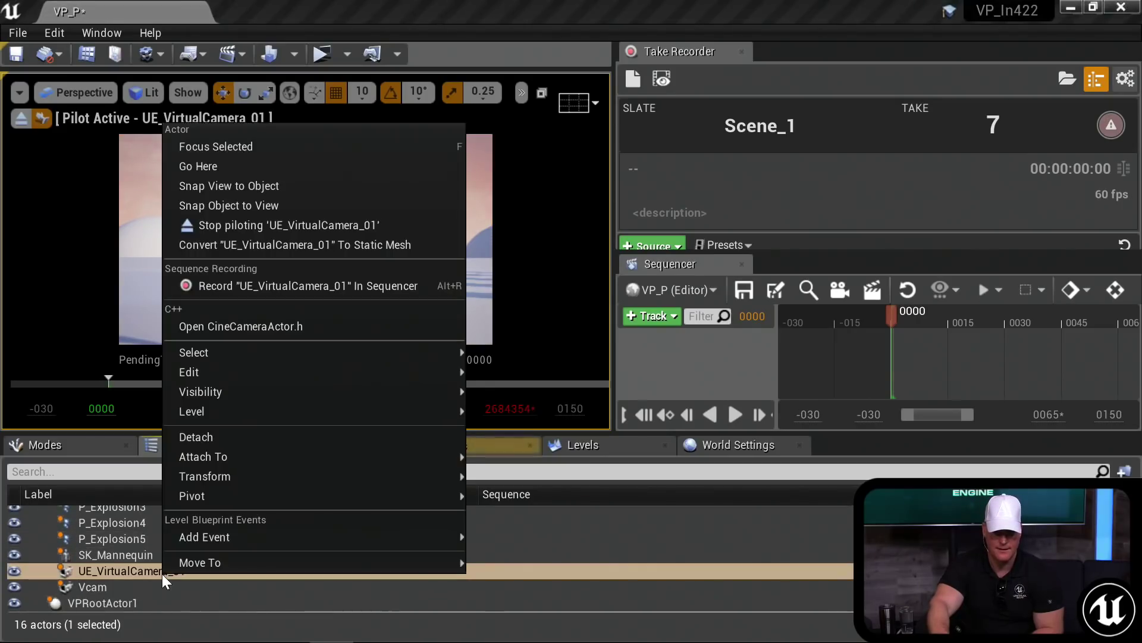
click(232, 232)
Step: Set the Take Recorder slate name to NewRecording
click(789, 127)
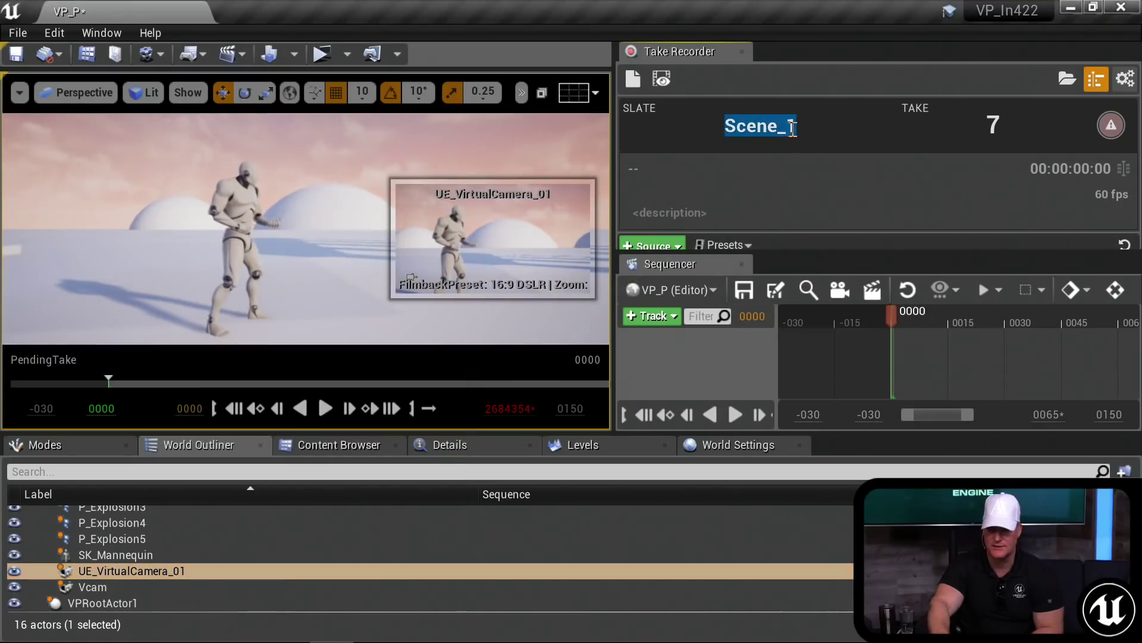
text(Ne)
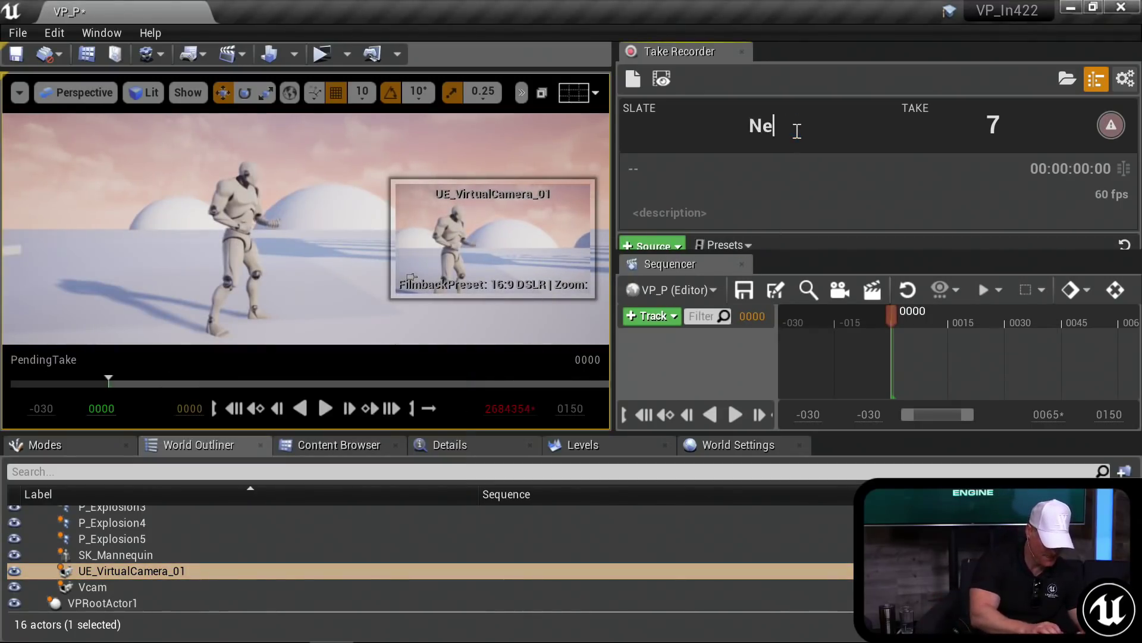
text(wRecording)
key(Return)
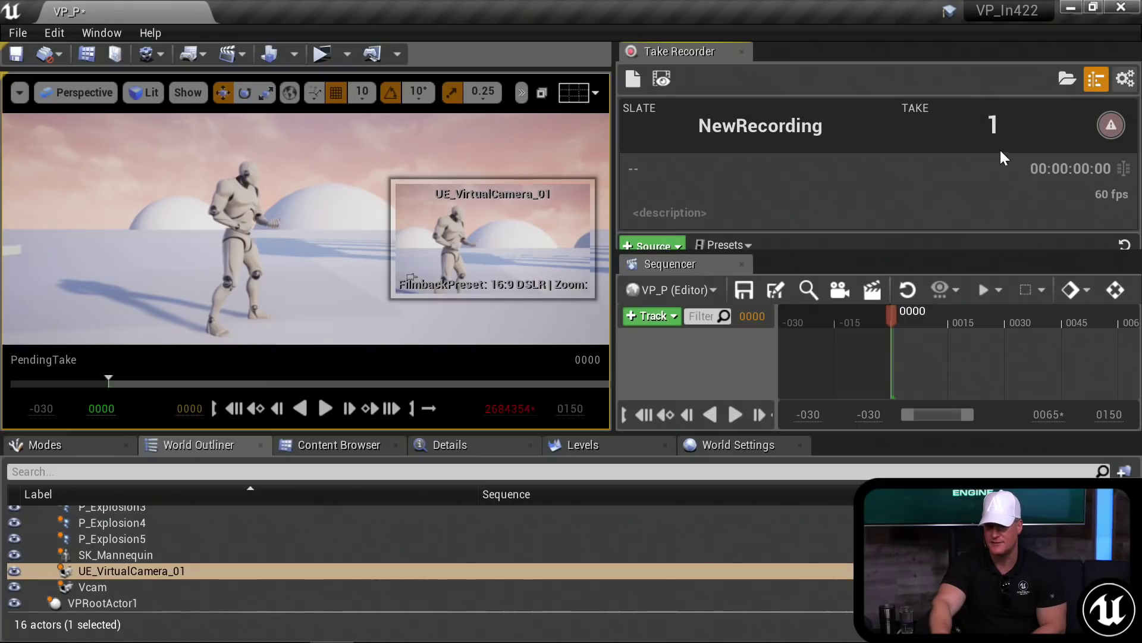
click(748, 128)
click(859, 184)
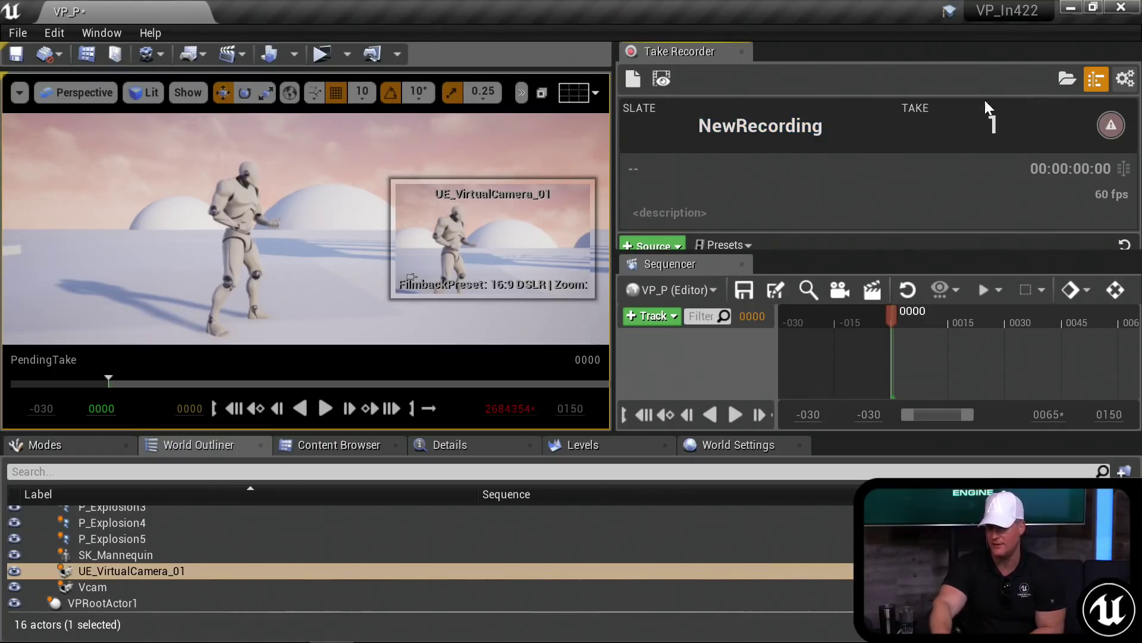
click(1018, 128)
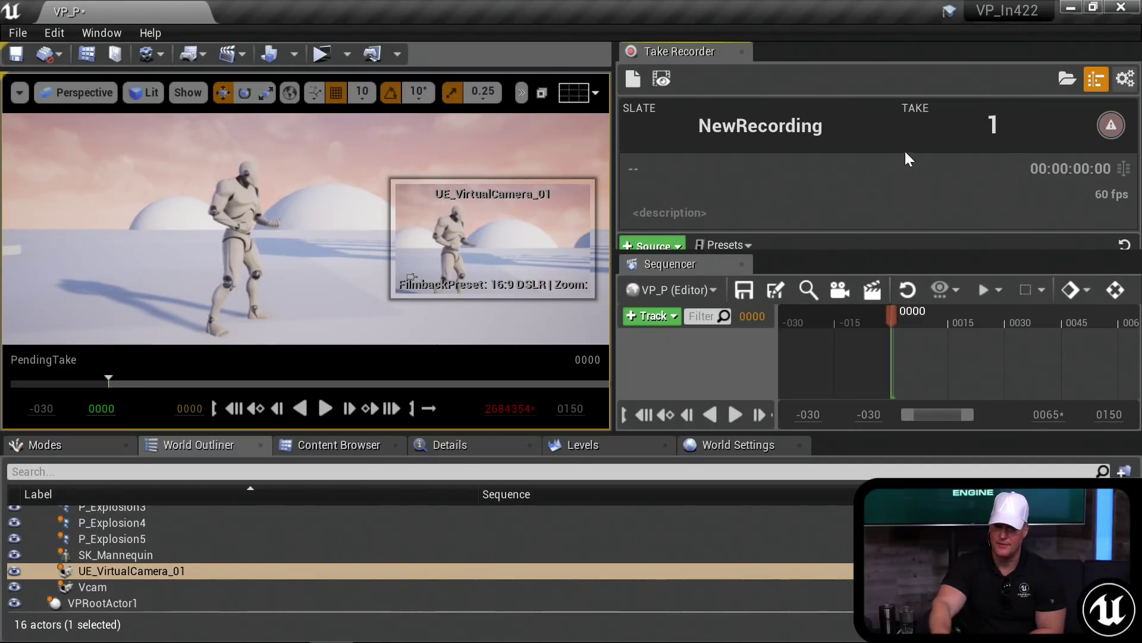
Step: Enlarge the Take Recorder area and check its presets list, leaving it without a choice
drag(710, 261, 708, 301)
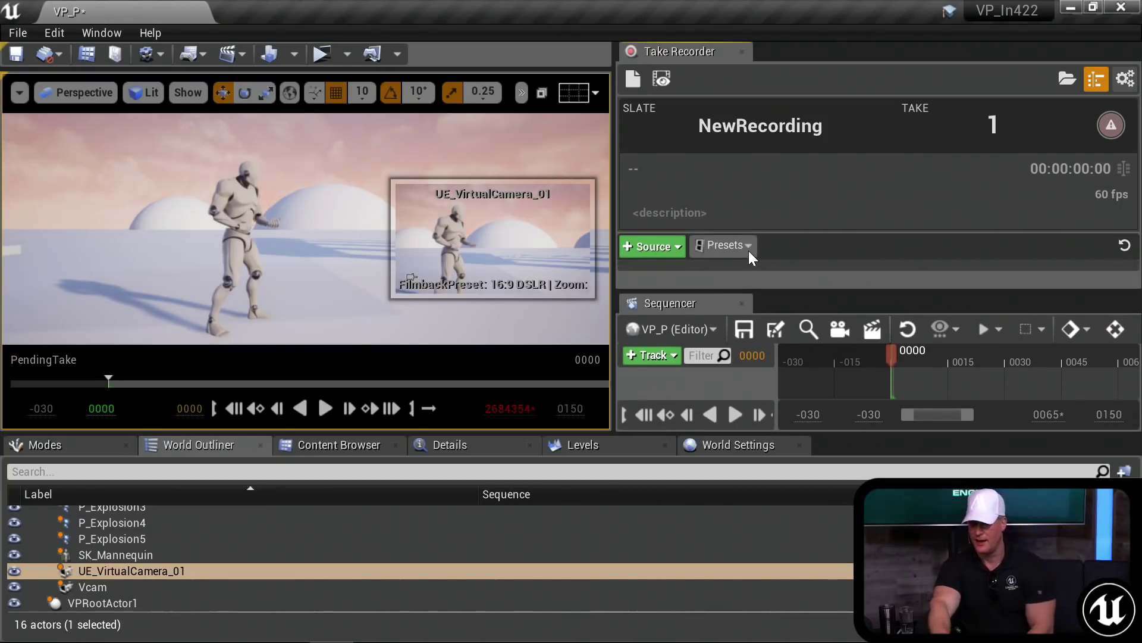
click(748, 250)
click(748, 250)
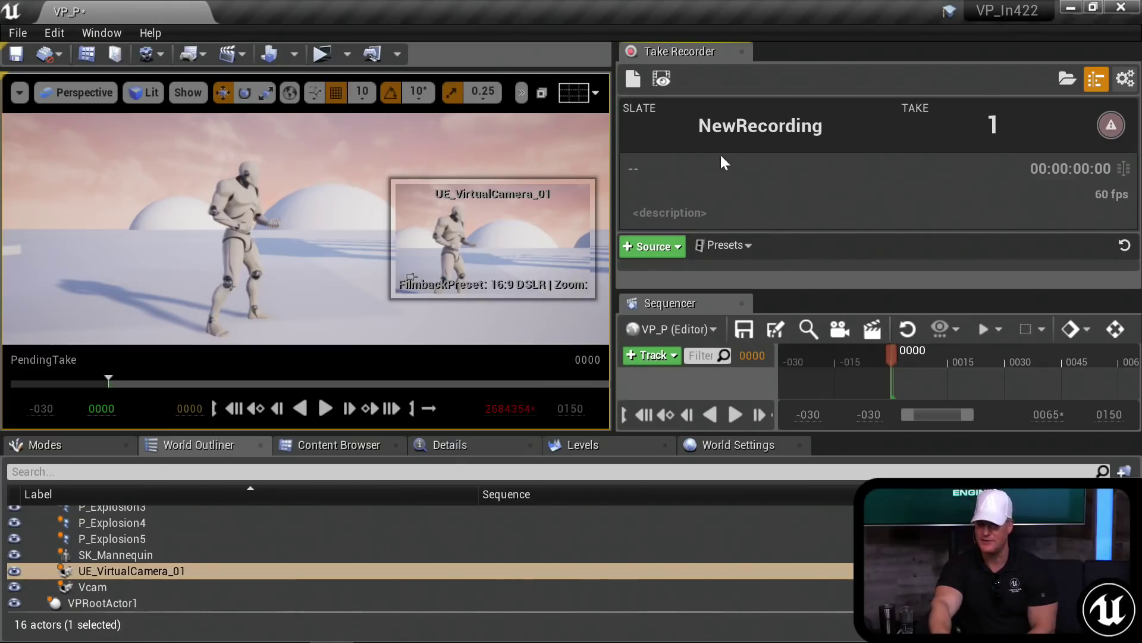
Step: Add Vcam and UE_VirtualCamera_01 as Take Recorder sources and review both entries in an enlarged source list
drag(733, 292, 727, 308)
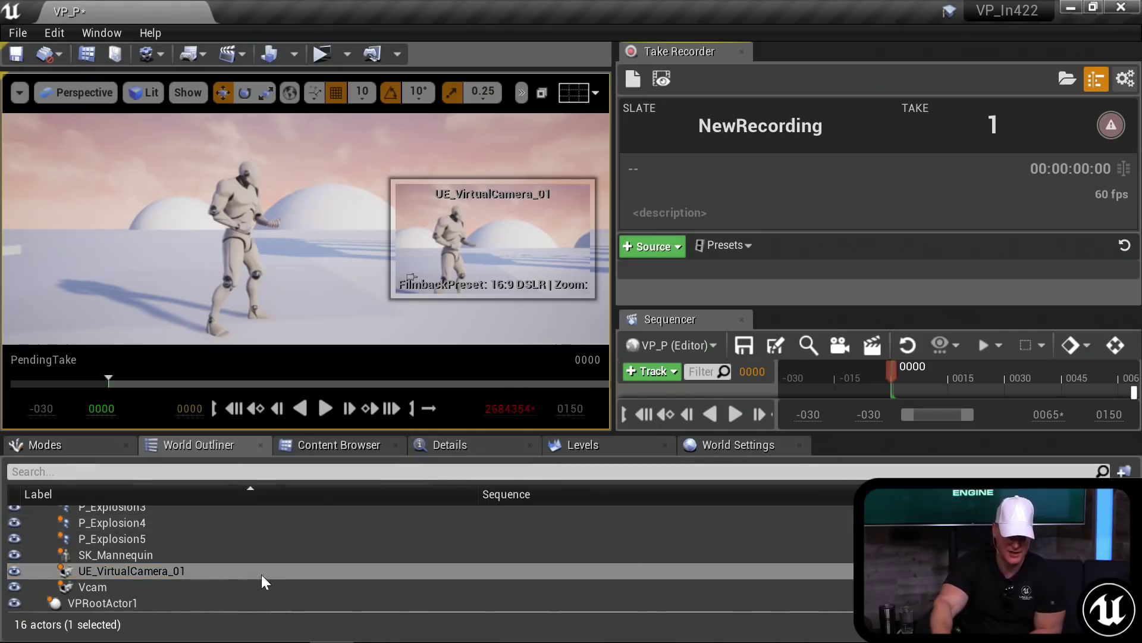
click(104, 586)
drag(105, 587, 704, 274)
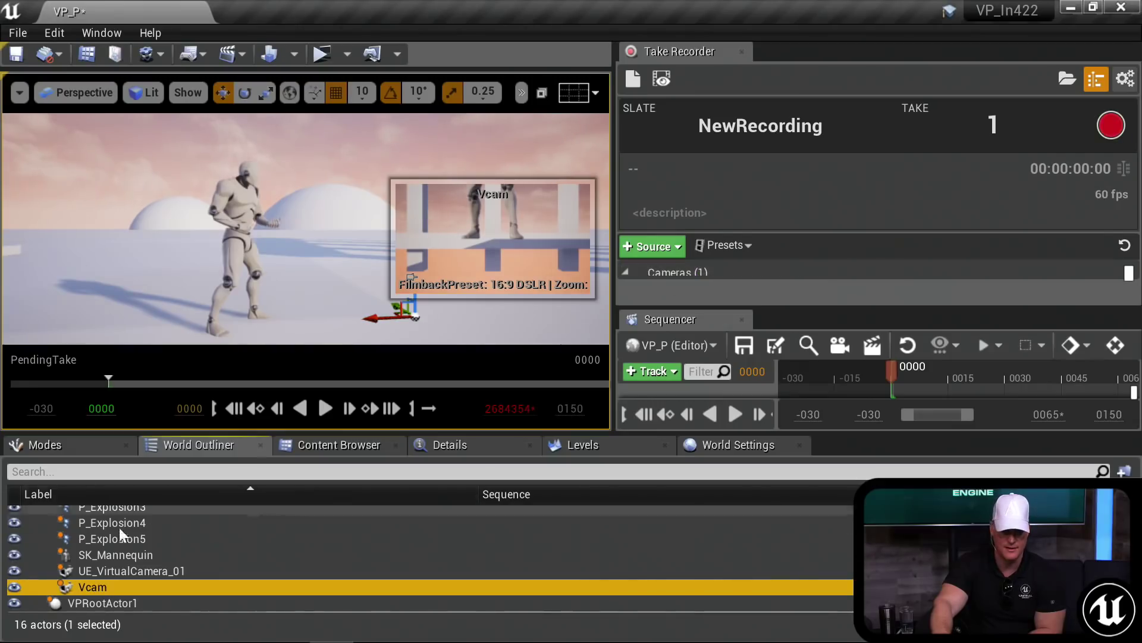
click(109, 571)
drag(130, 570, 711, 267)
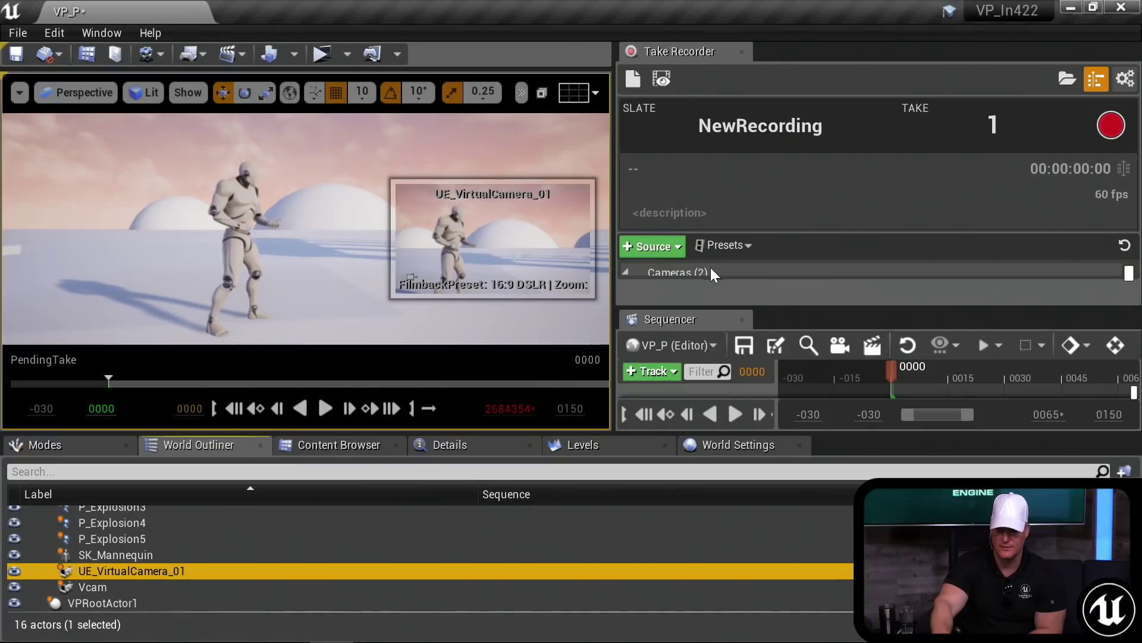
drag(686, 308, 685, 362)
scroll(730, 273, down, 3)
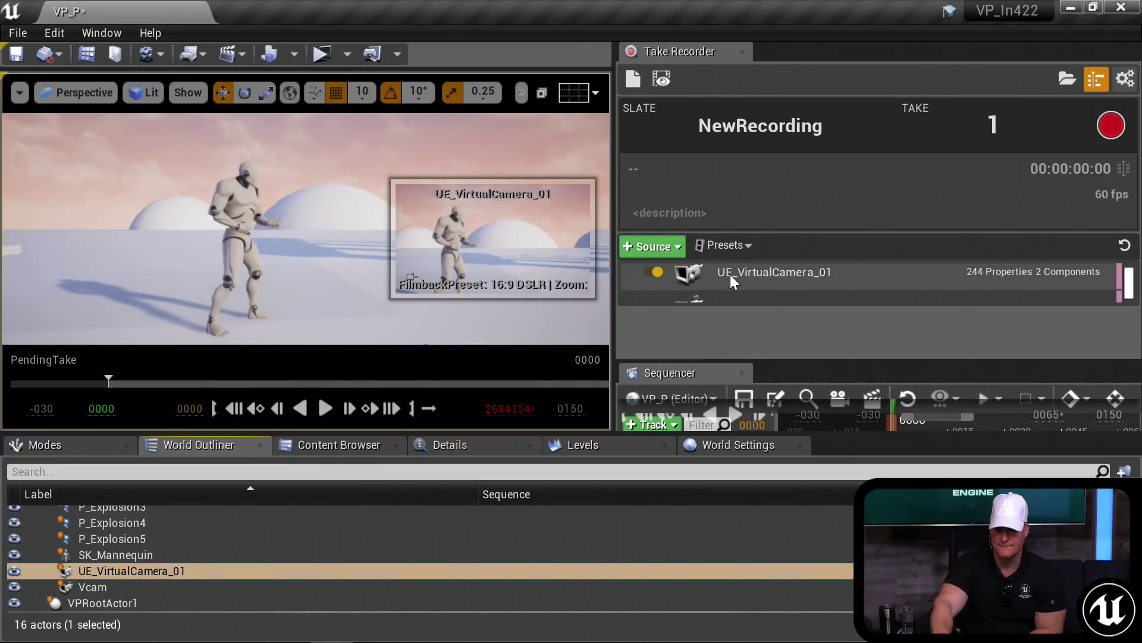
scroll(192, 559, up, 2)
scroll(191, 560, down, 2)
scroll(192, 559, up, 2)
scroll(192, 560, down, 2)
Step: Add the SK_Mannequin actor from the World Outliner as a Take Recorder source
click(137, 555)
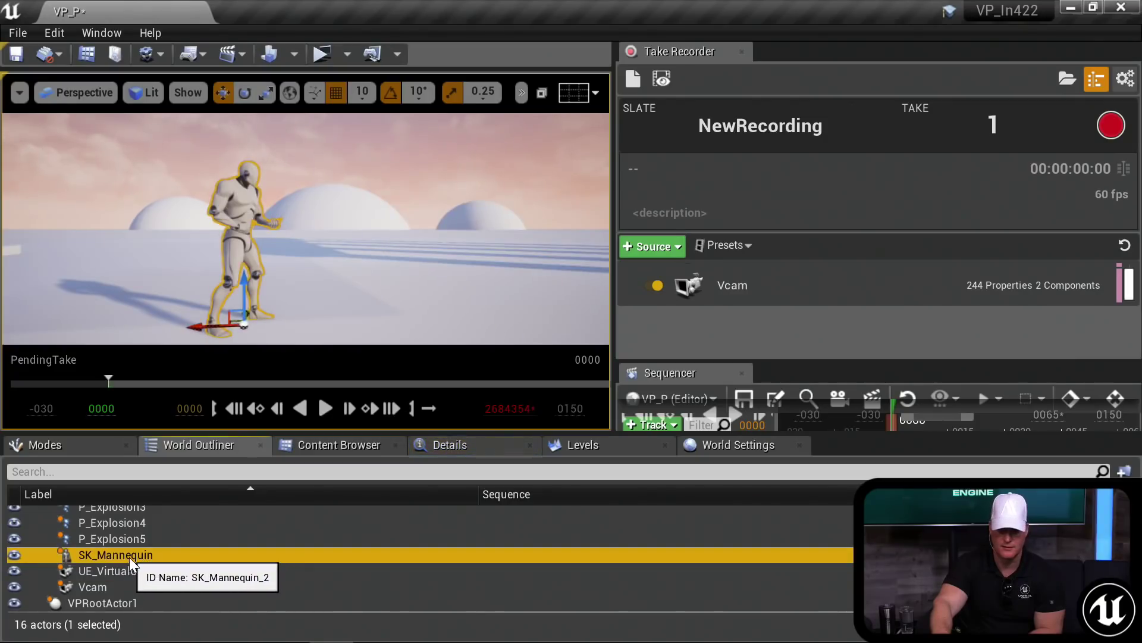
drag(129, 557, 746, 339)
scroll(755, 299, down, 2)
scroll(755, 298, up, 3)
scroll(755, 299, down, 3)
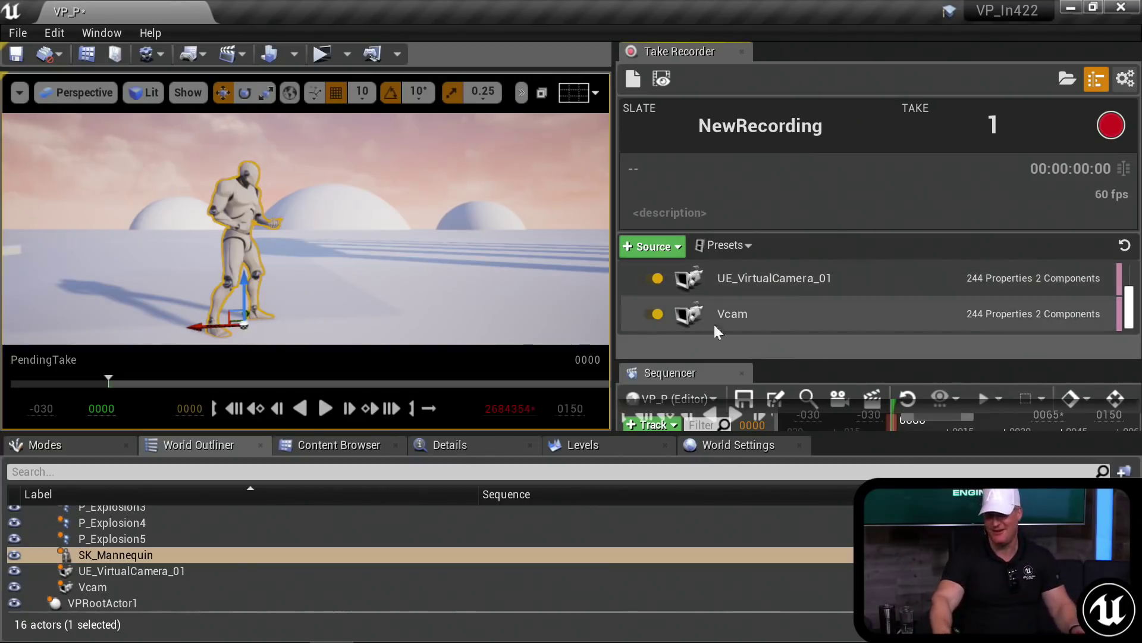
Step: Review the Take Recorder source list and select the SK_Mannequin source to show its settings
scroll(774, 309, up, 3)
scroll(775, 311, down, 3)
scroll(777, 315, up, 3)
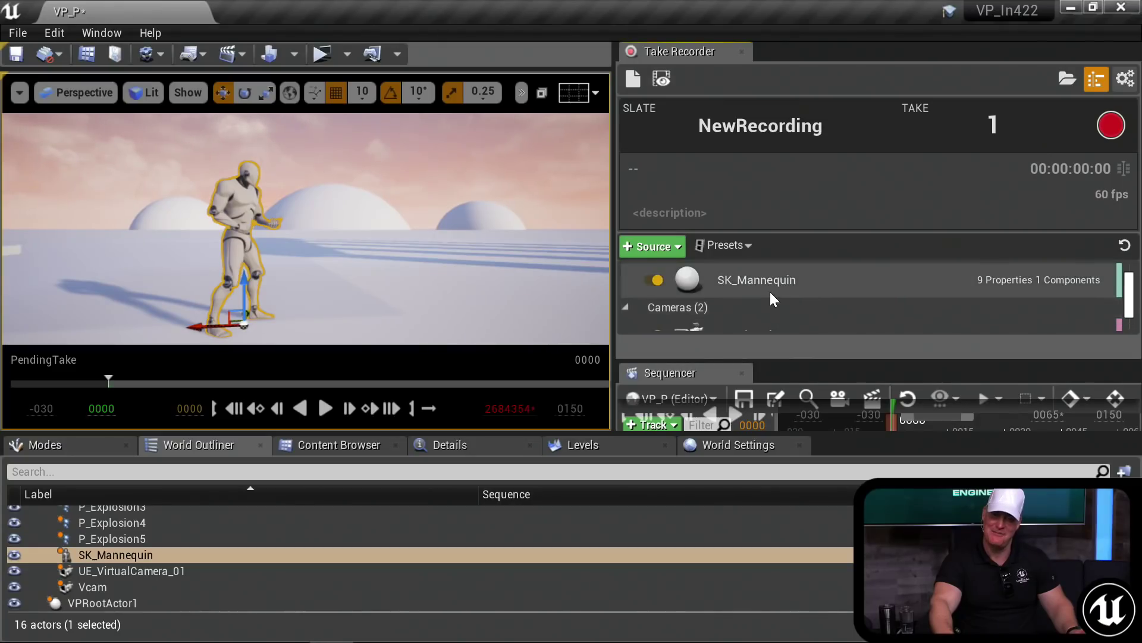
click(770, 291)
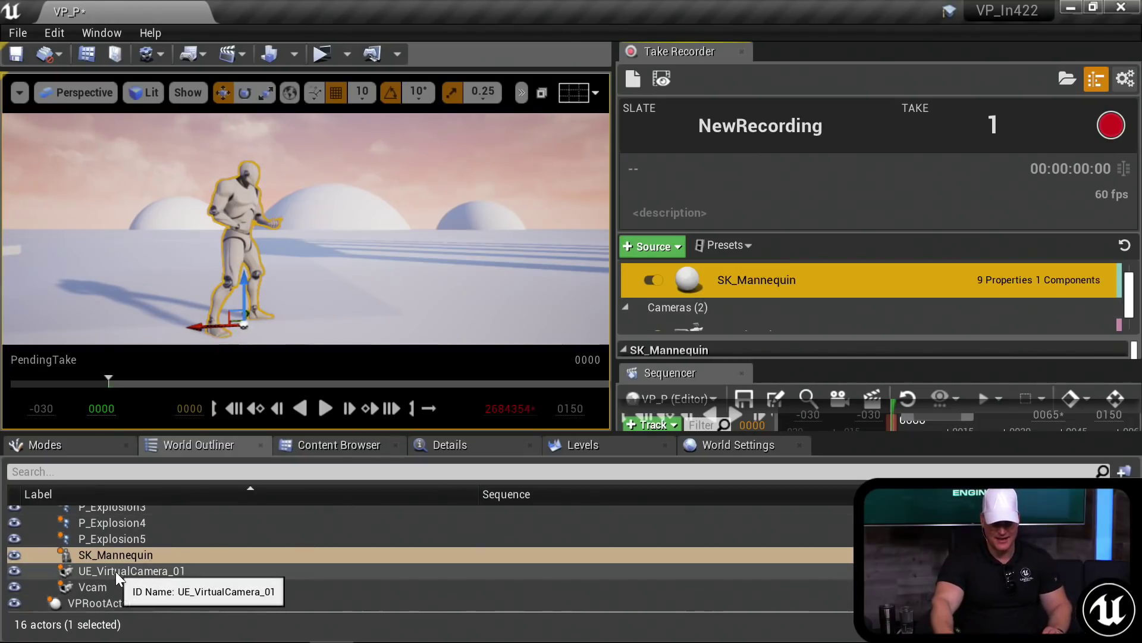
Step: Add Microphone Audio as a Take Recorder source and review it alongside the camera sources in an enlarged source list
scroll(148, 577, up, 3)
scroll(150, 575, up, 1)
scroll(156, 569, down, 3)
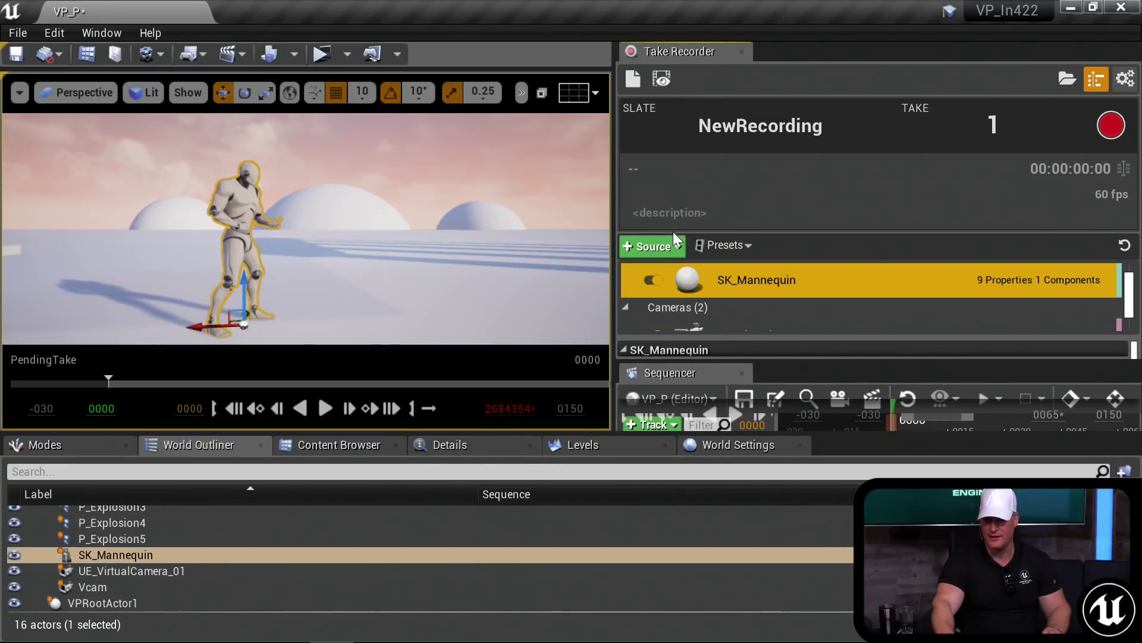
click(663, 245)
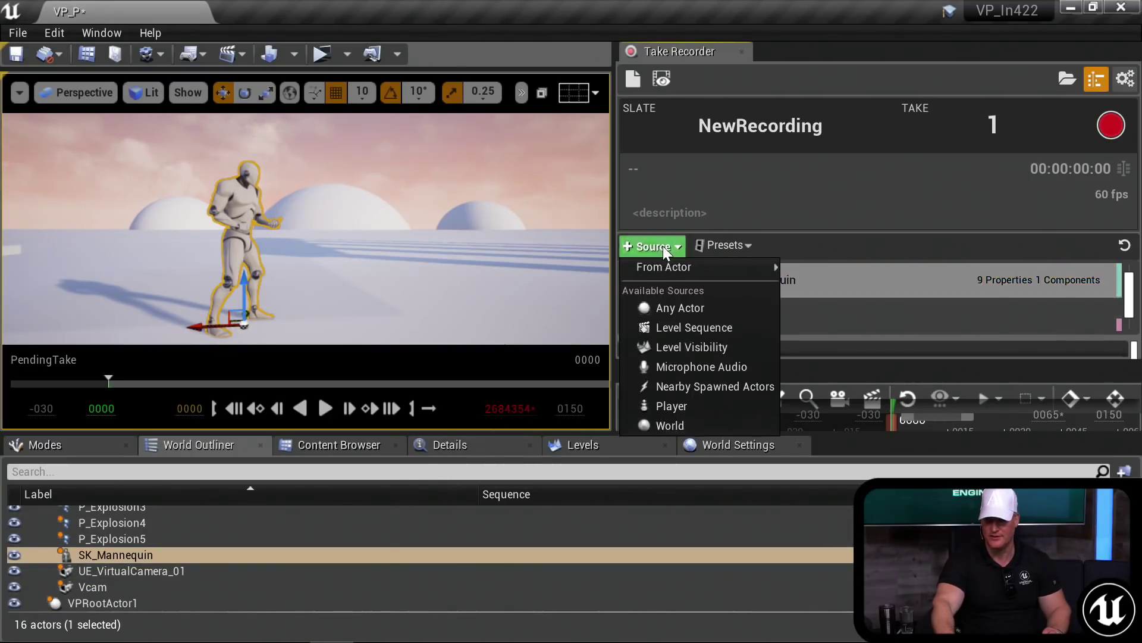
click(688, 366)
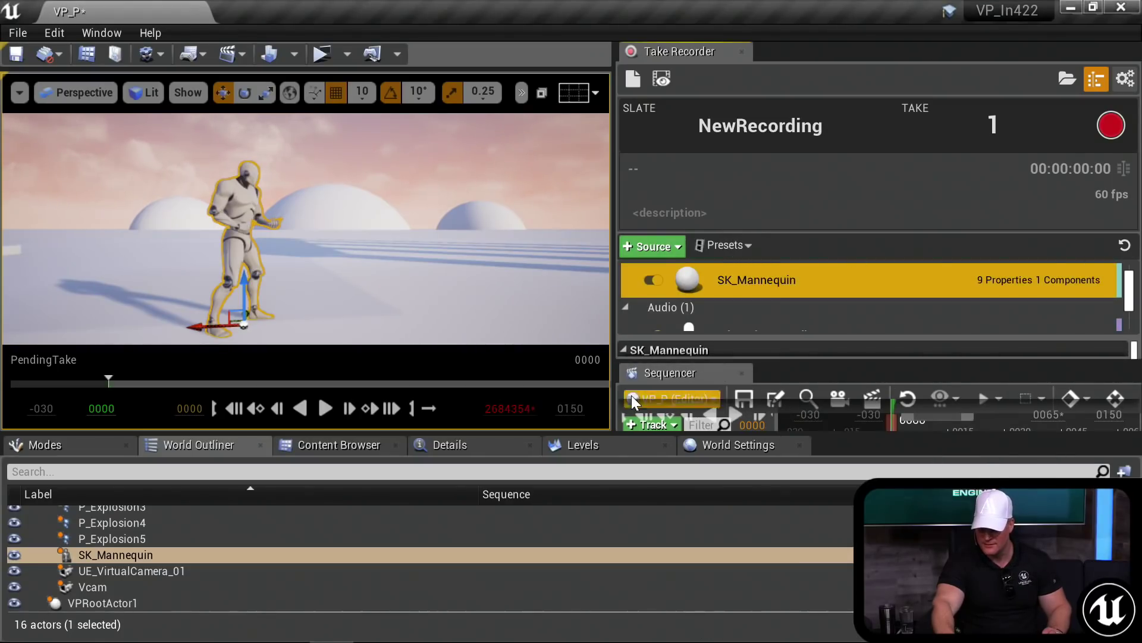
drag(639, 360, 649, 397)
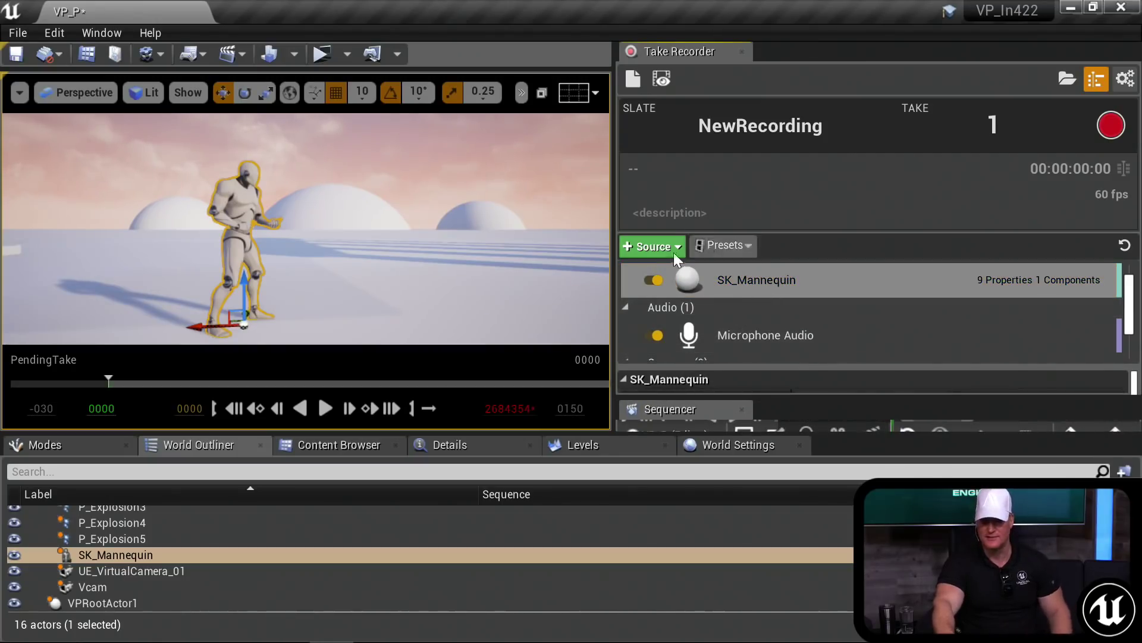
scroll(731, 330, down, 2)
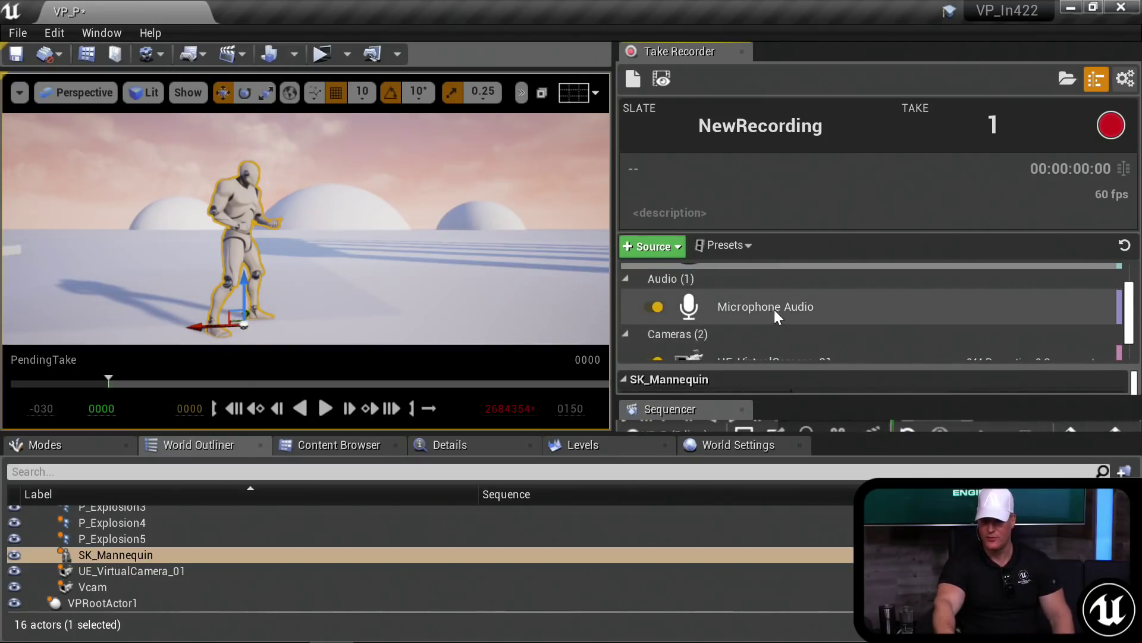
scroll(772, 310, down, 1)
scroll(783, 336, down, 1)
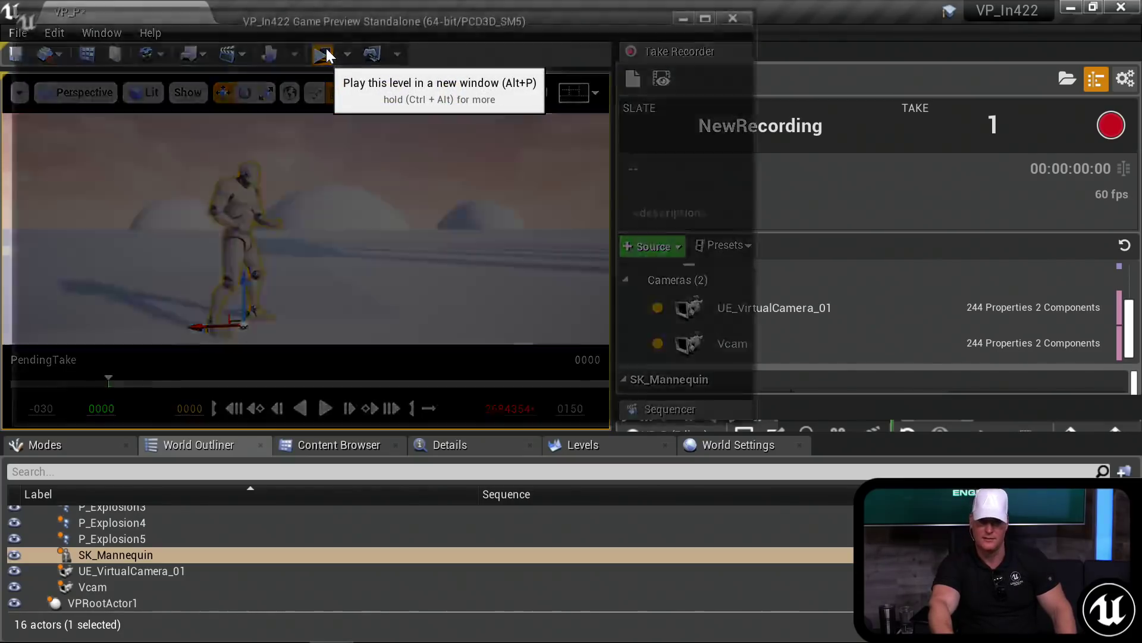
Step: Play the level in a new window and arrange the game preview and the reduced editor window side by side
click(323, 55)
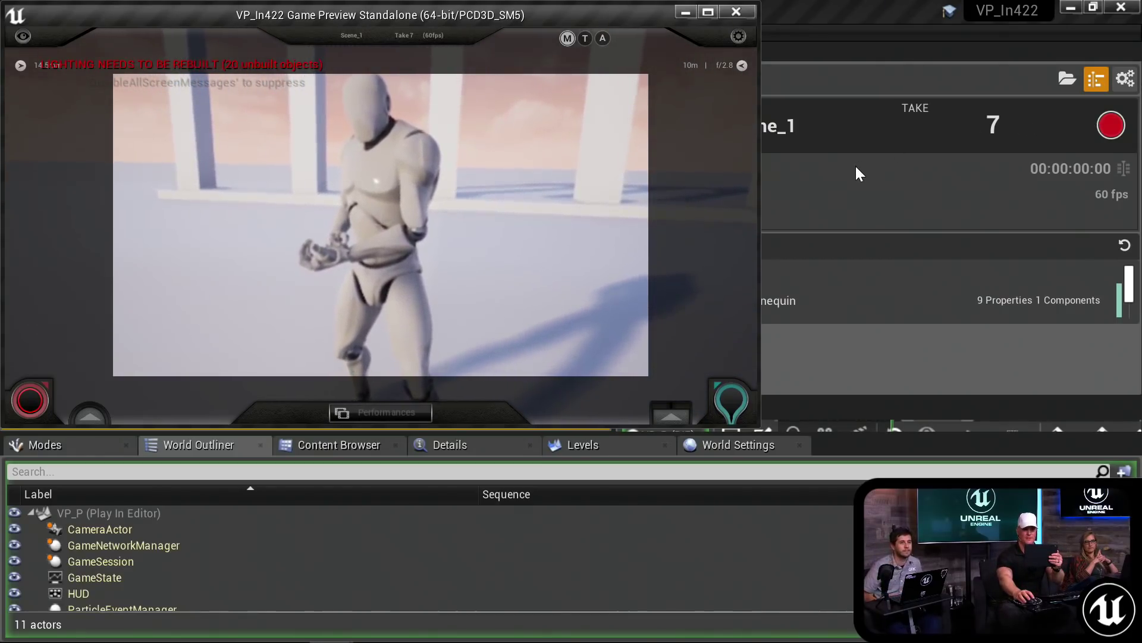
drag(467, 14, 485, 156)
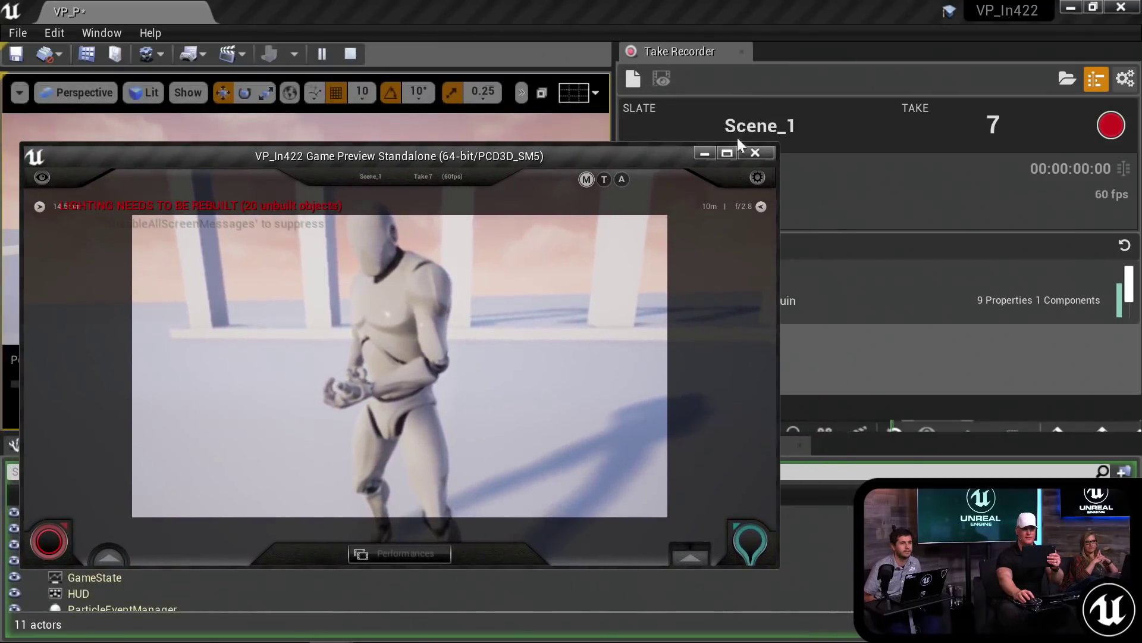
click(356, 11)
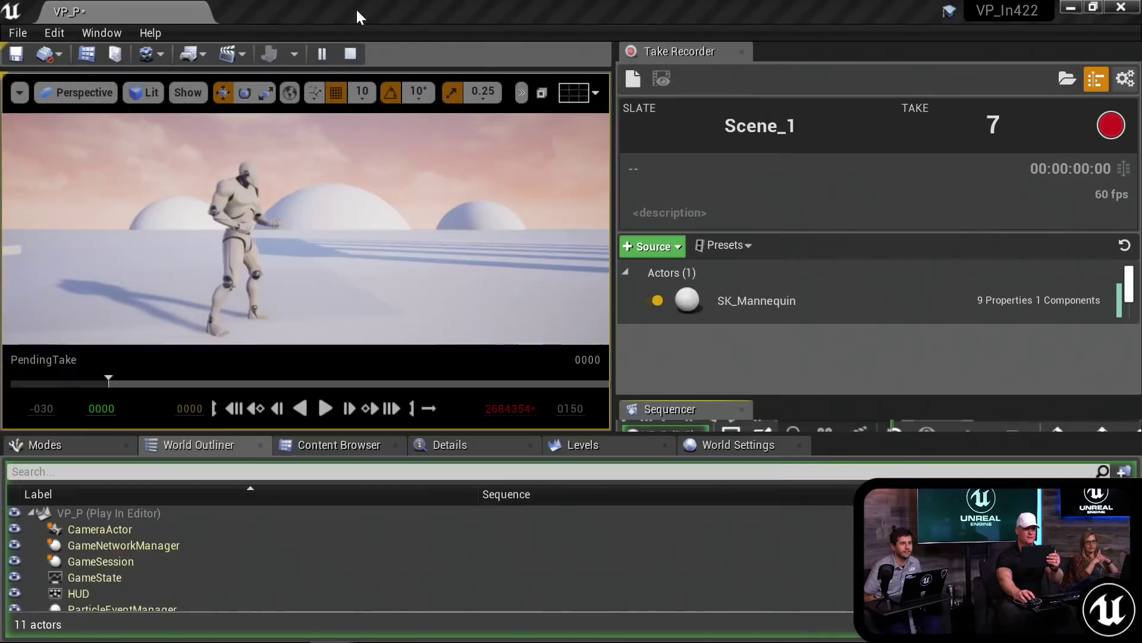
drag(330, 11, 842, 102)
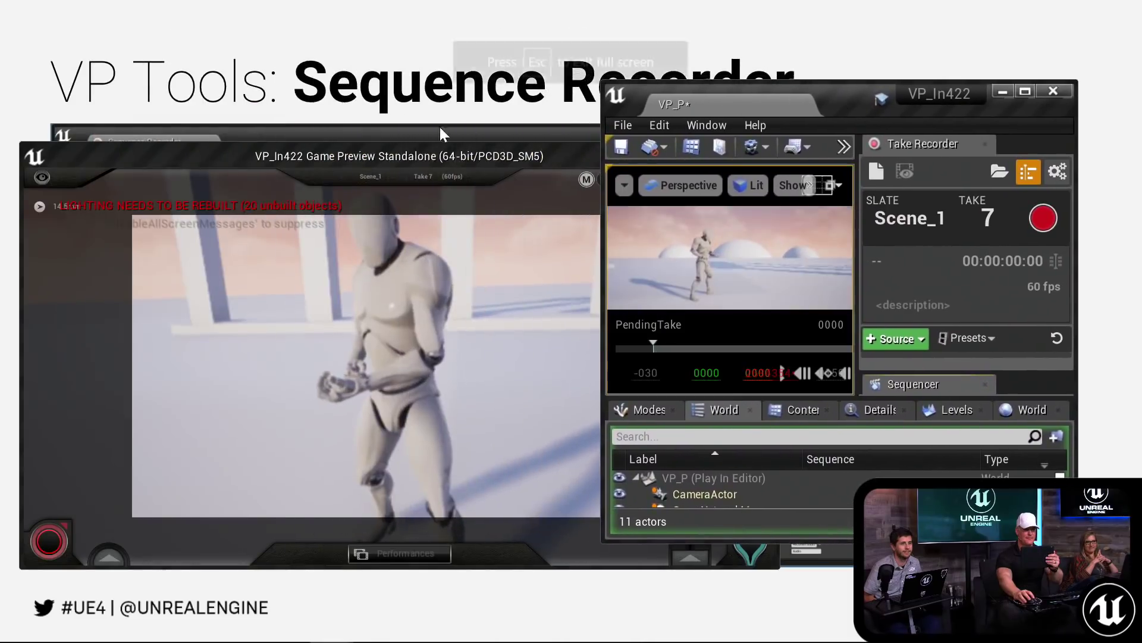
drag(207, 146, 180, 70)
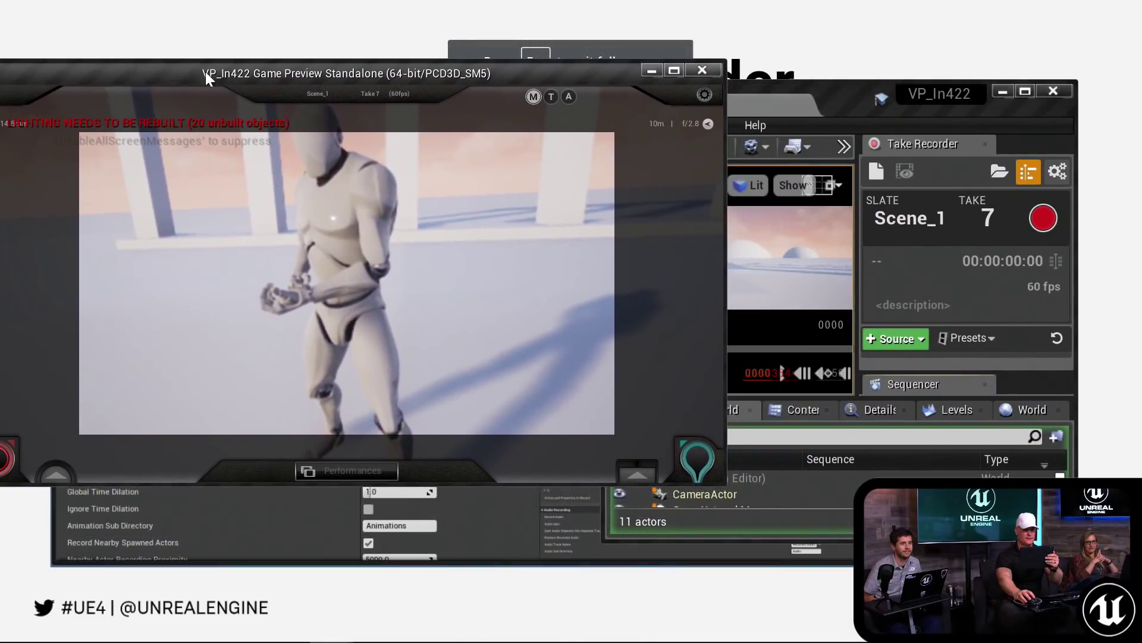
drag(846, 101, 887, 70)
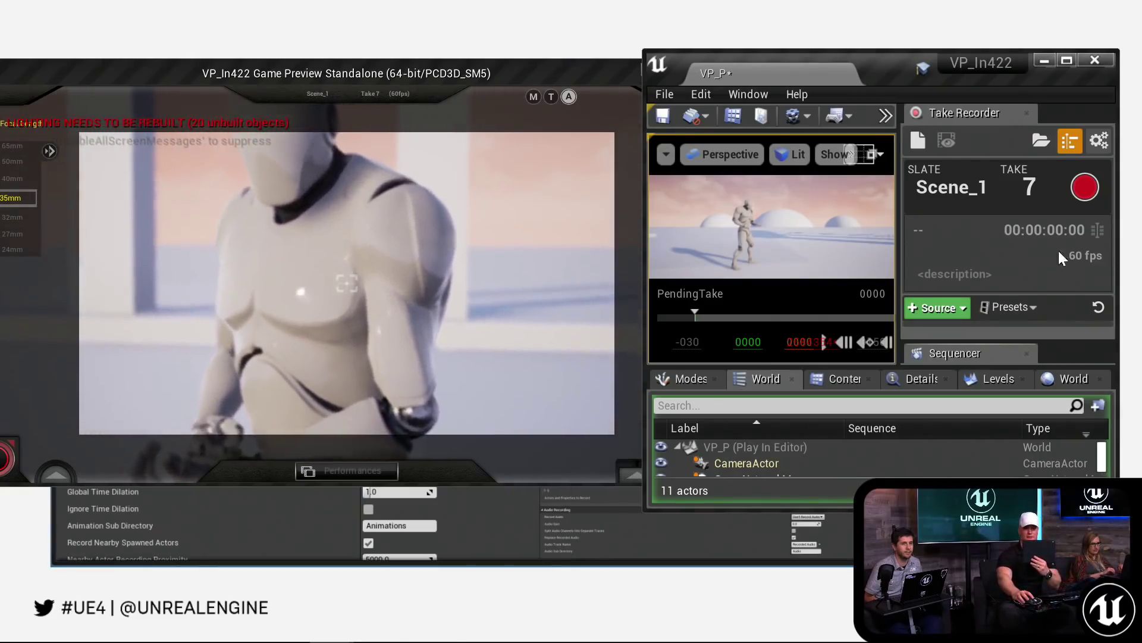
Step: Record take 7 of Scene_1 for about 15 seconds, stop the recording and end the game preview
click(1087, 186)
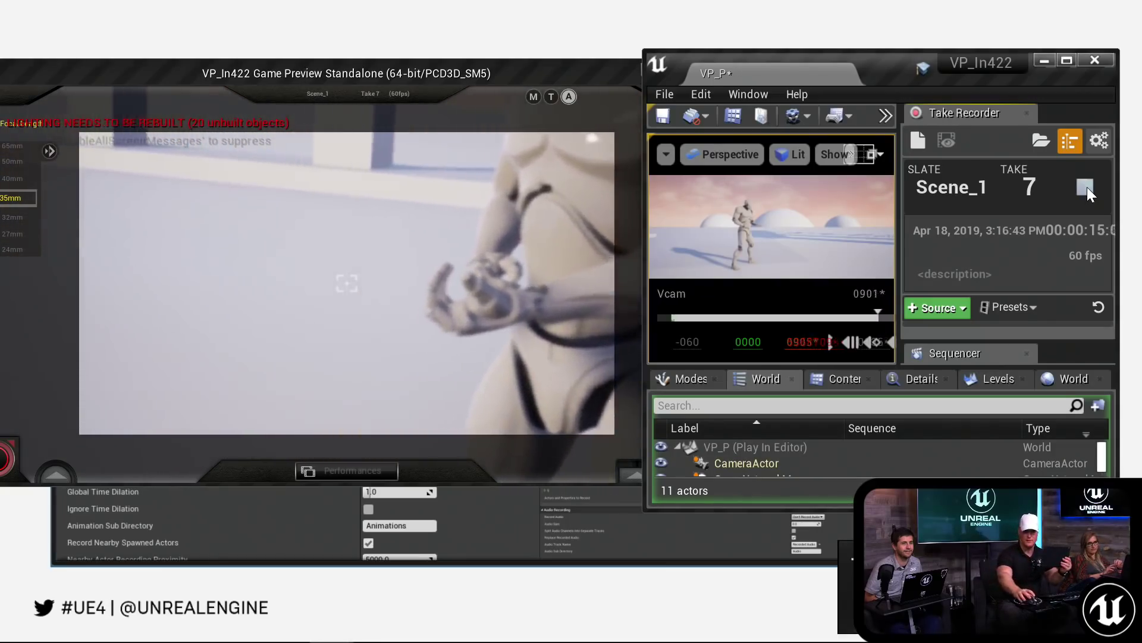
click(1087, 187)
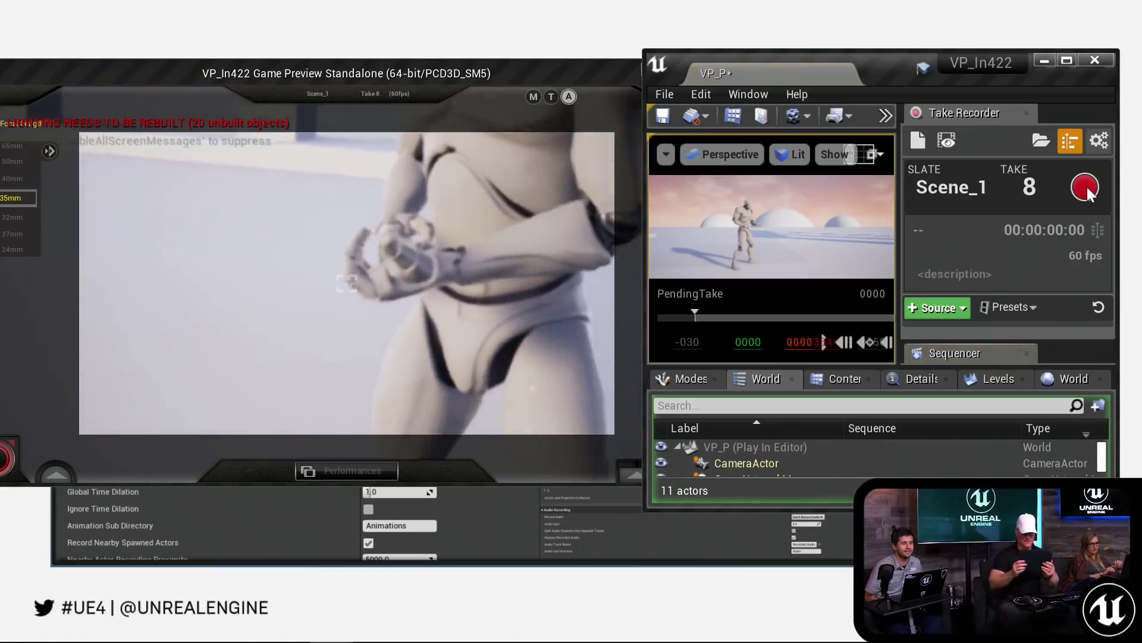
key(Escape)
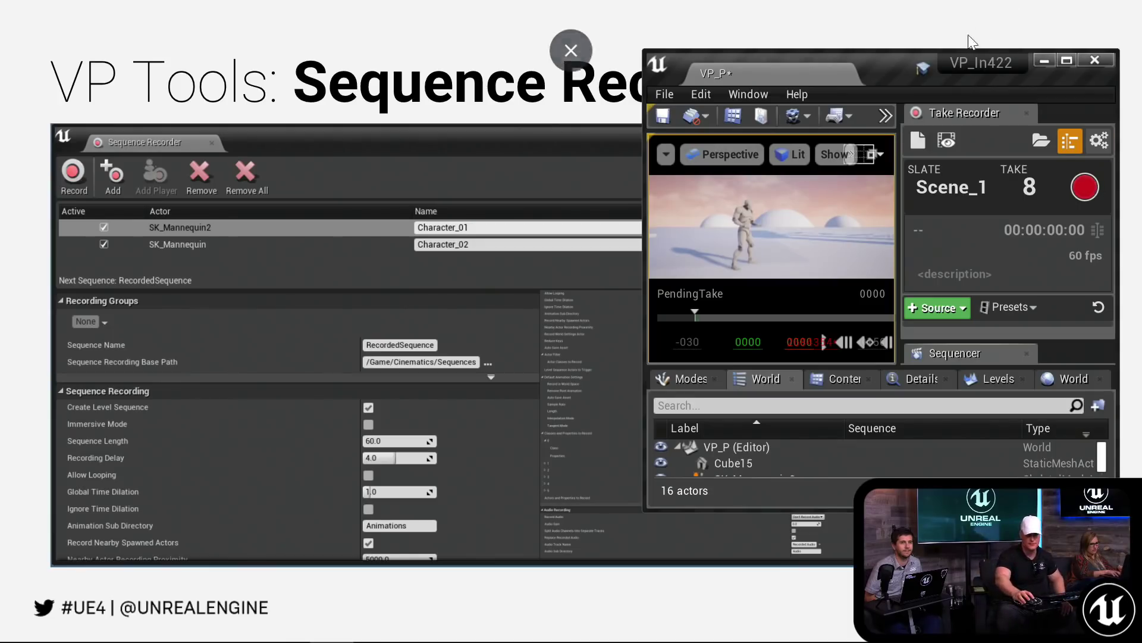
Step: Open the recorded Scene_1 take 7 for review in an enlarged Sequencer and lock the viewport to its camera cuts
double_click(898, 68)
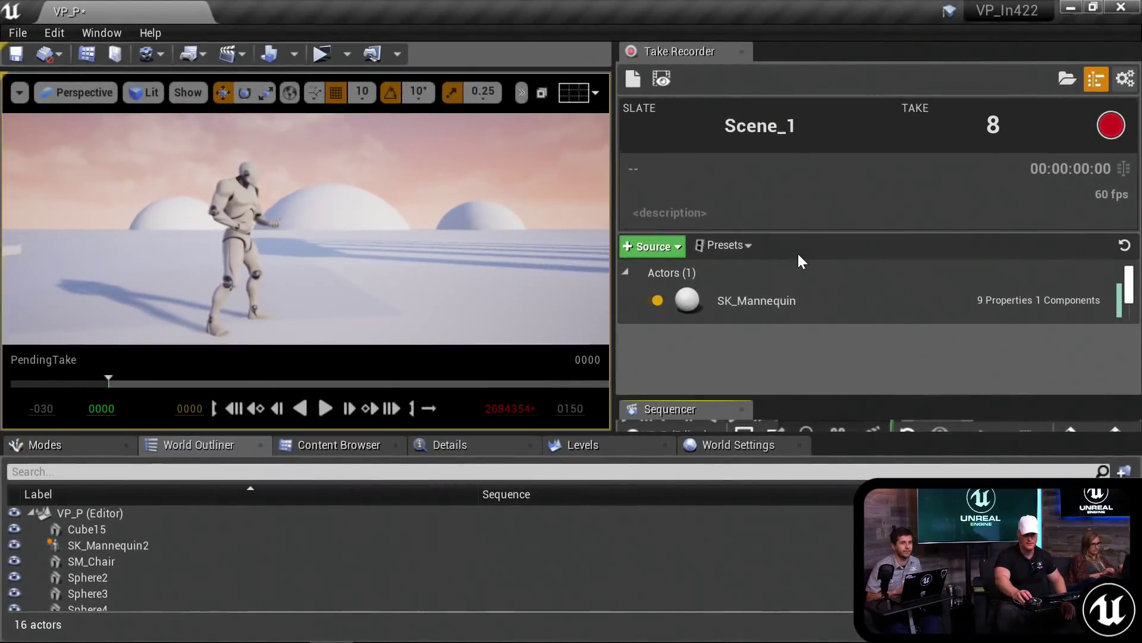
click(662, 79)
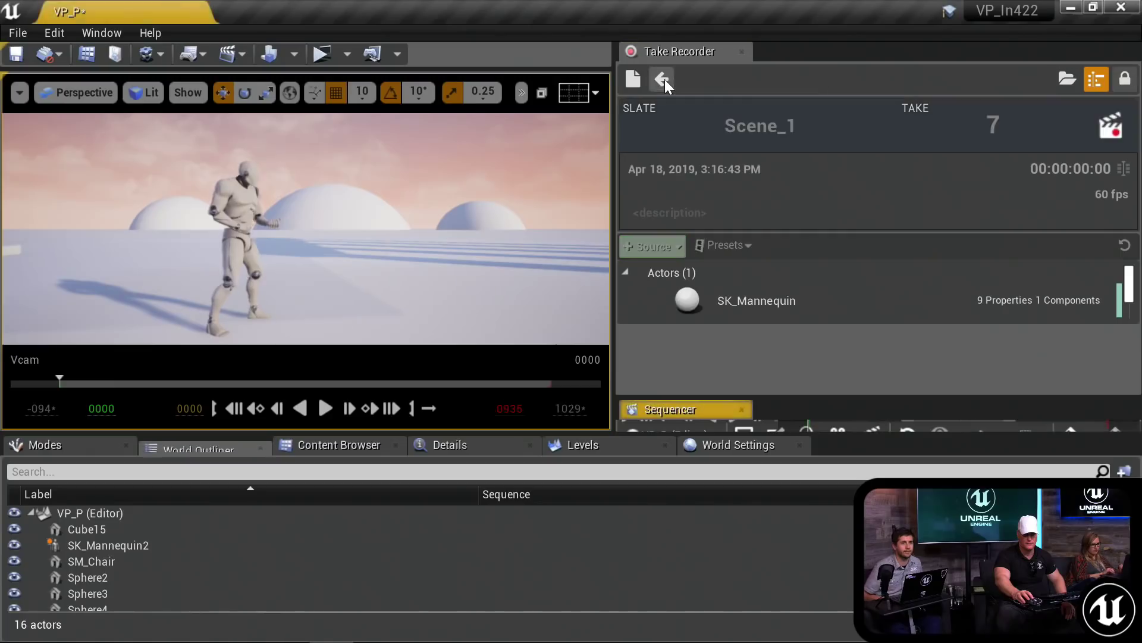
drag(693, 433, 735, 514)
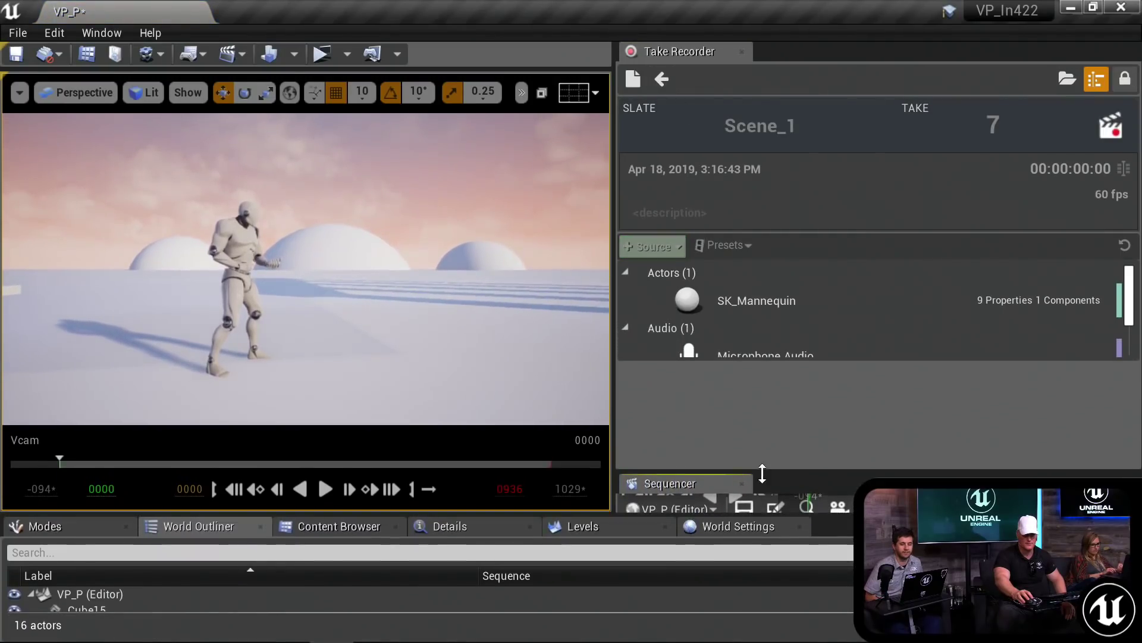
drag(769, 472, 774, 246)
click(754, 362)
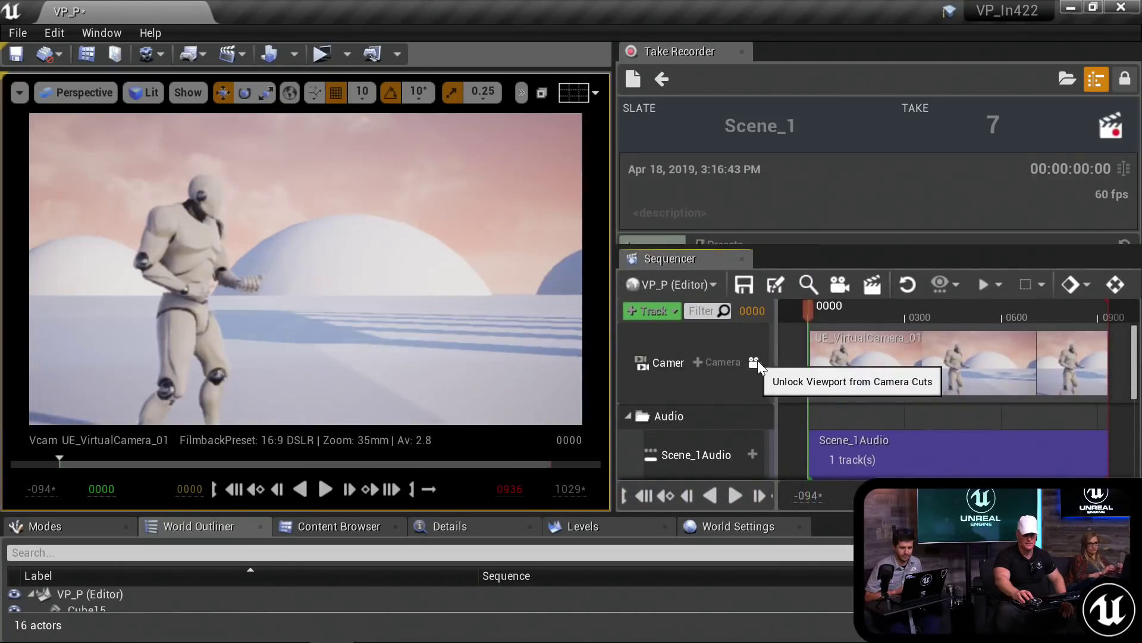
Step: Look through the take's audio and actor tracks, play it back and scrub the playhead back to frame 43
right_drag(860, 415, 877, 415)
scroll(877, 415, down, 3)
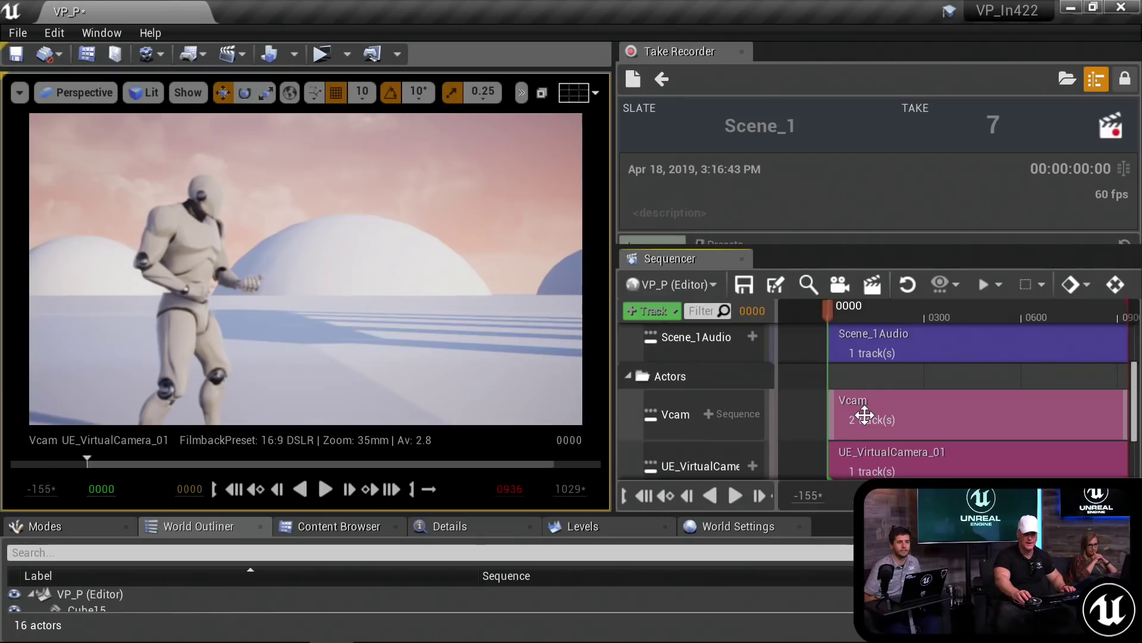
right_drag(903, 376, 868, 441)
key(space)
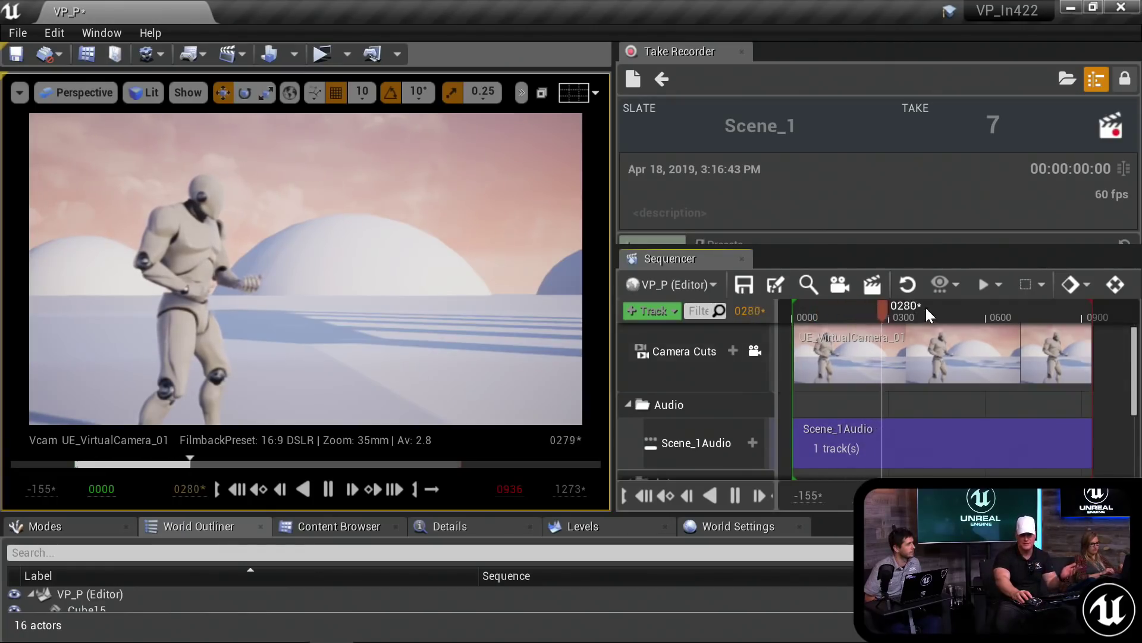
drag(896, 313, 804, 319)
key(space)
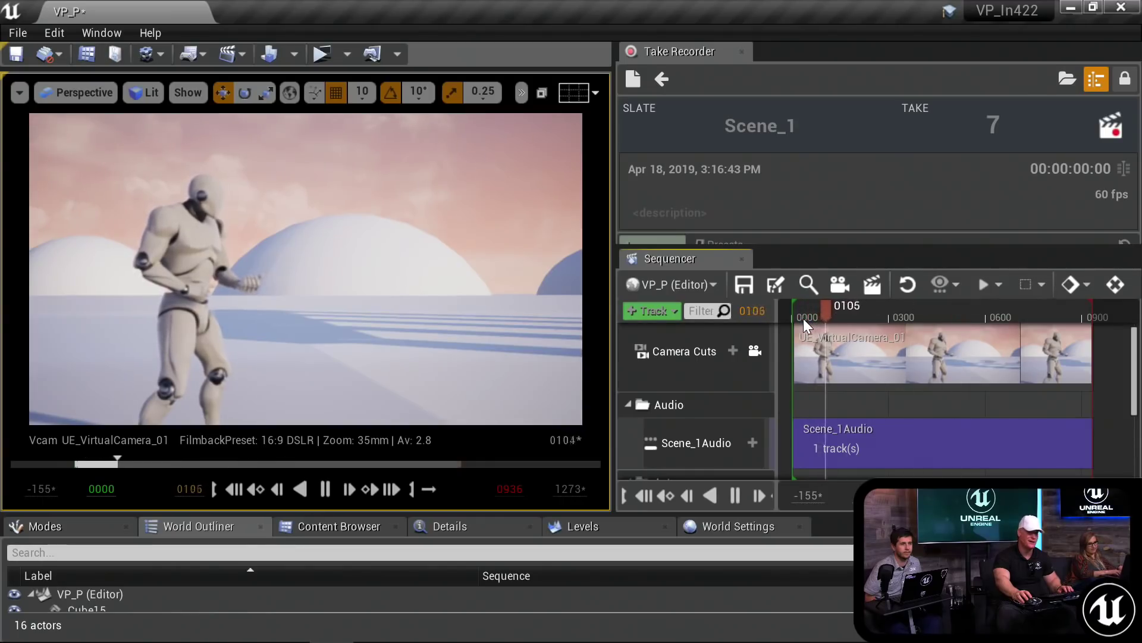
drag(837, 308, 805, 312)
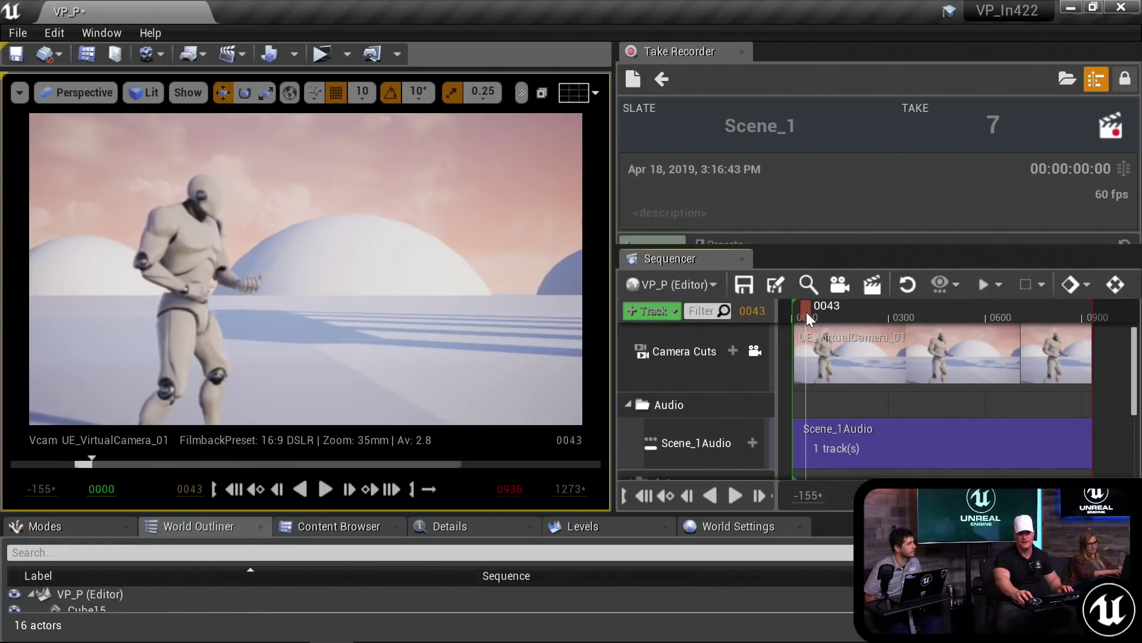
Step: Widen the Sequencer, unlock the take's sequence and open its Vcam subsequence
scroll(881, 414, down, 3)
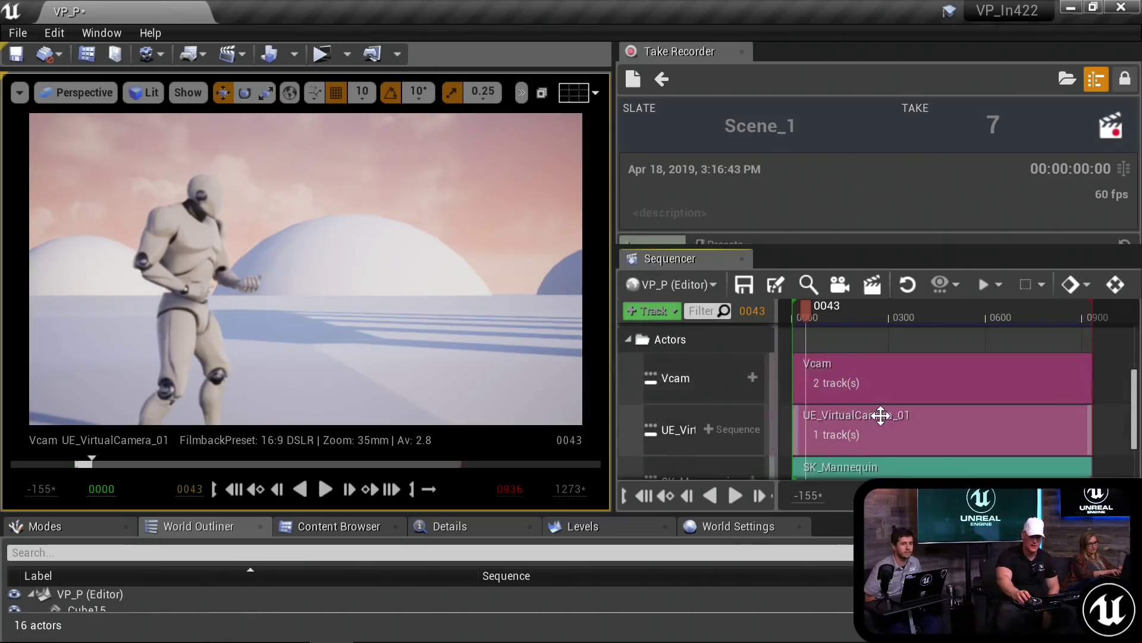
click(888, 372)
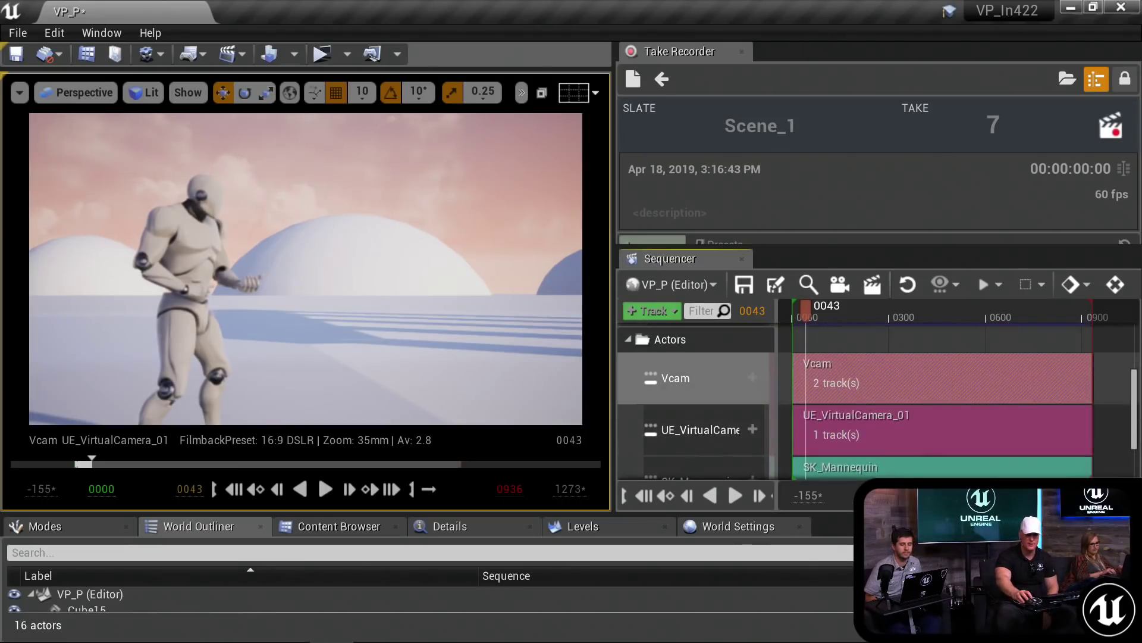
drag(612, 323, 314, 345)
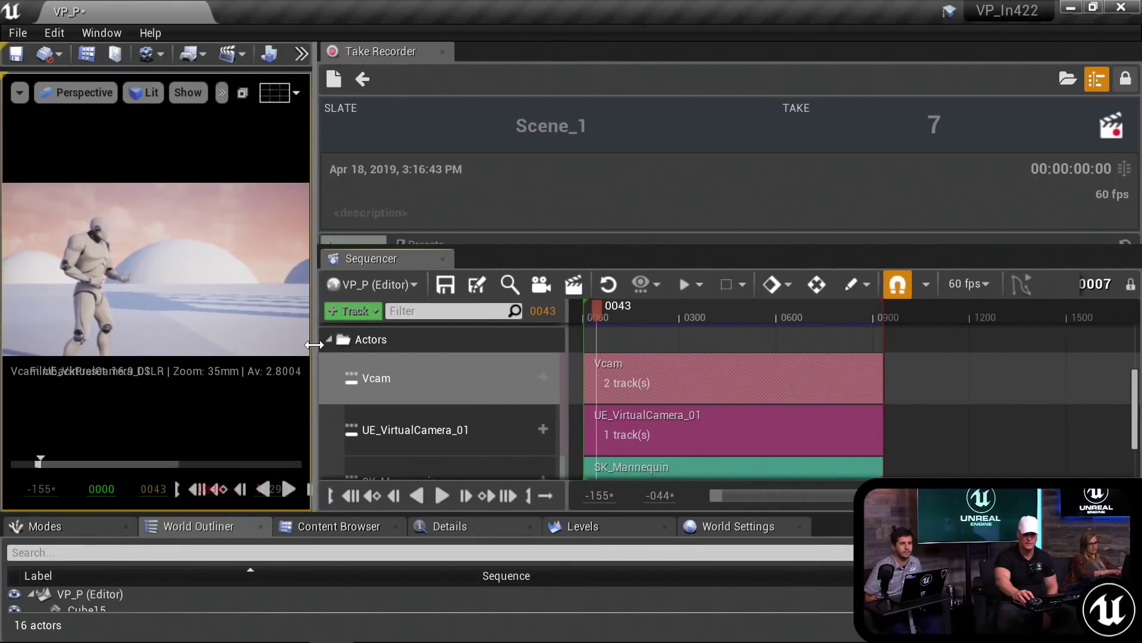
click(1130, 285)
double_click(685, 395)
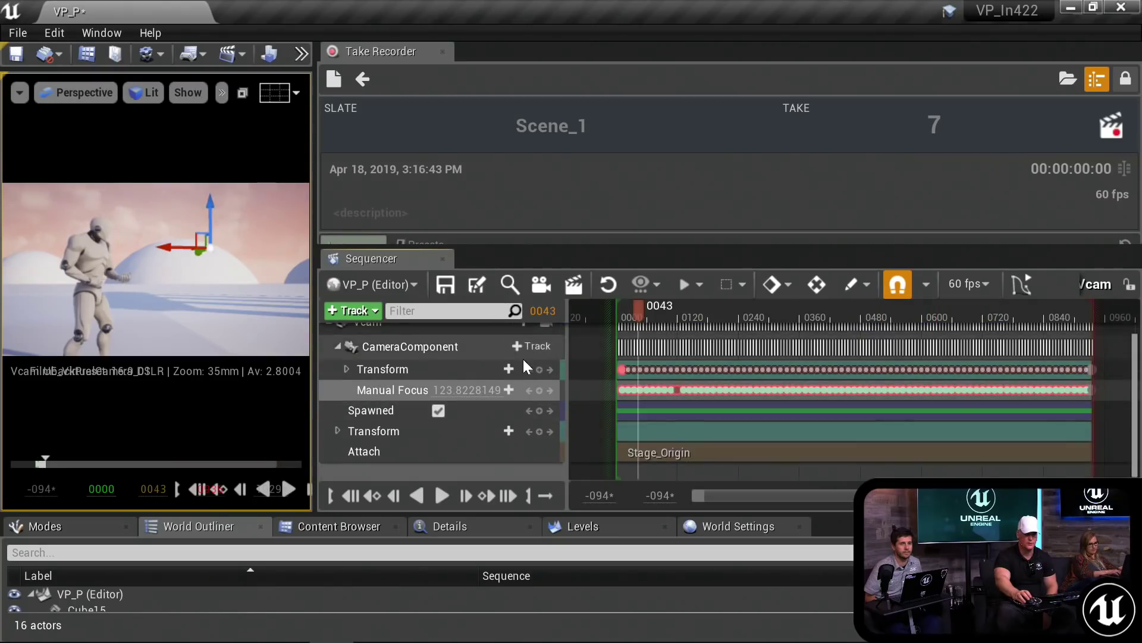
Step: View the level through the Vcam camera and review its recorded movement from the start of the take
scroll(523, 359, up, 1)
click(545, 334)
drag(663, 306, 619, 313)
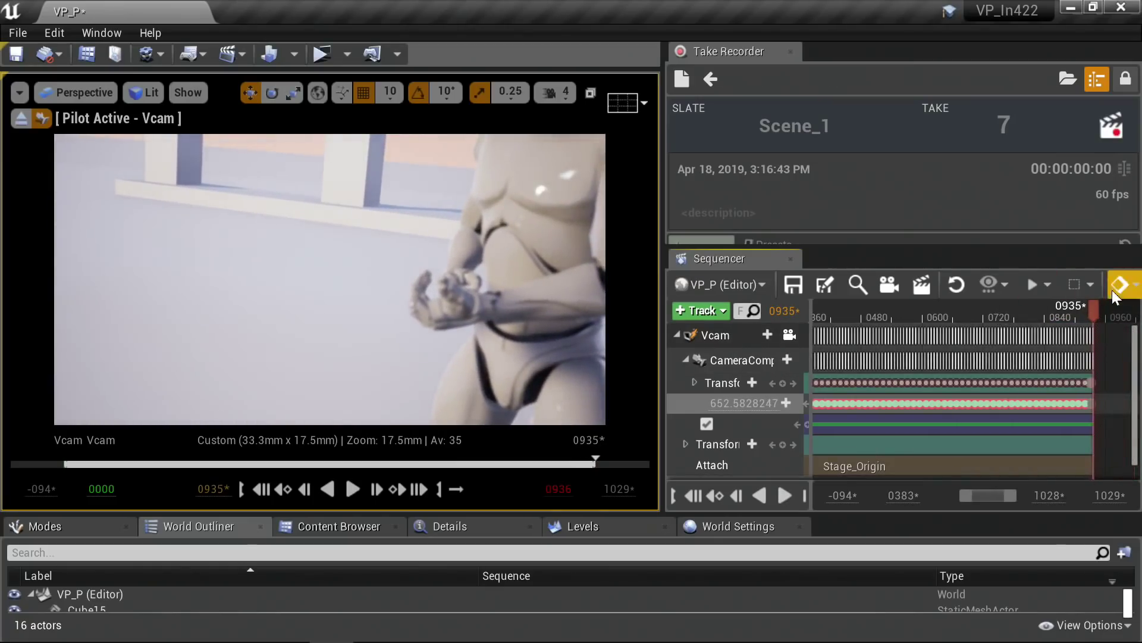
Step: Return to about frame 460, view through Vcam again and scrub to frame 741 with the Sequencer widened
drag(1042, 306, 852, 320)
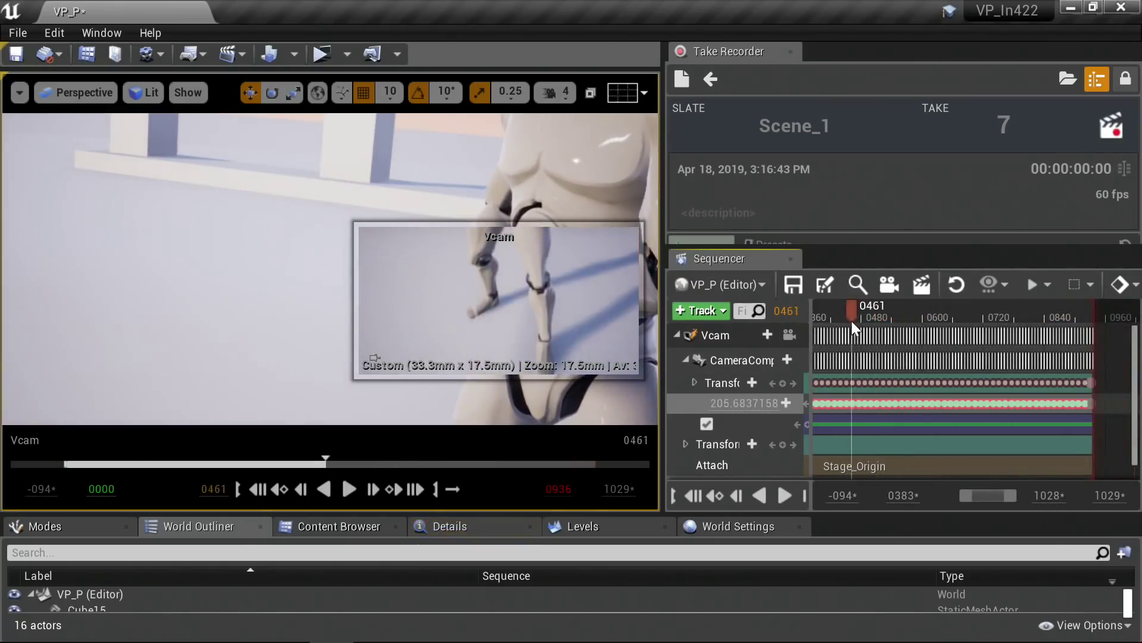
click(788, 333)
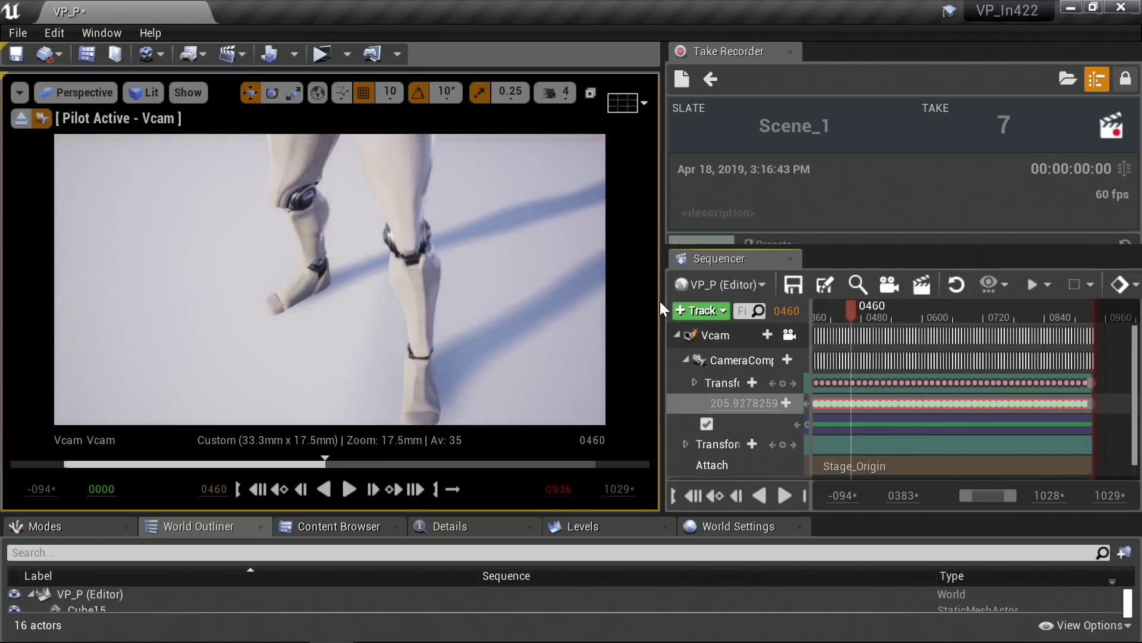
drag(664, 301, 316, 321)
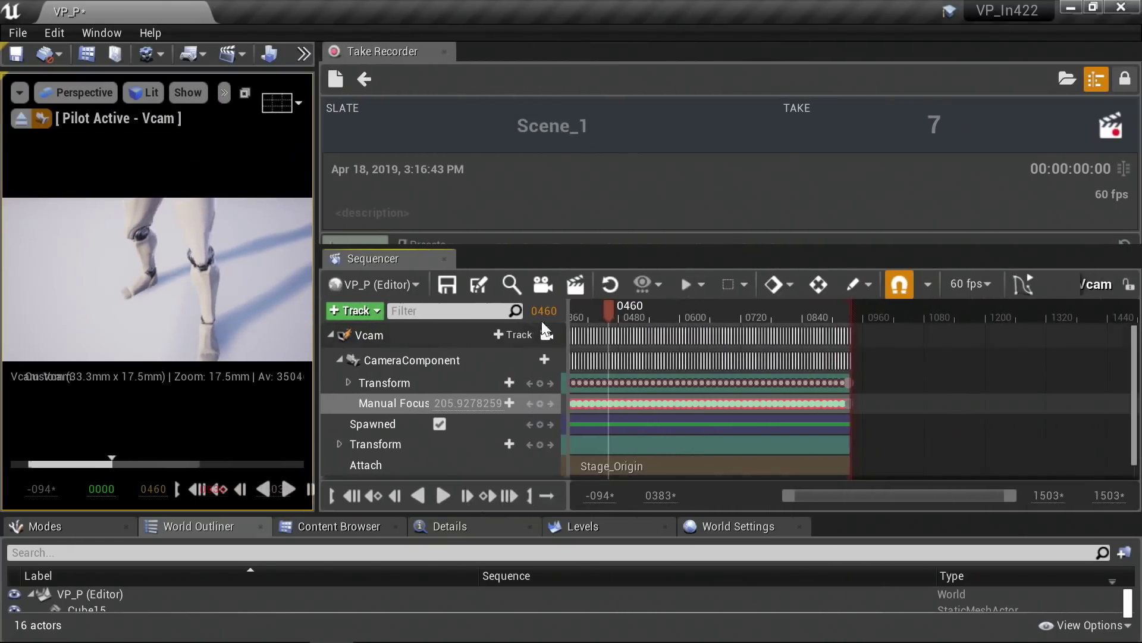
drag(616, 305, 753, 316)
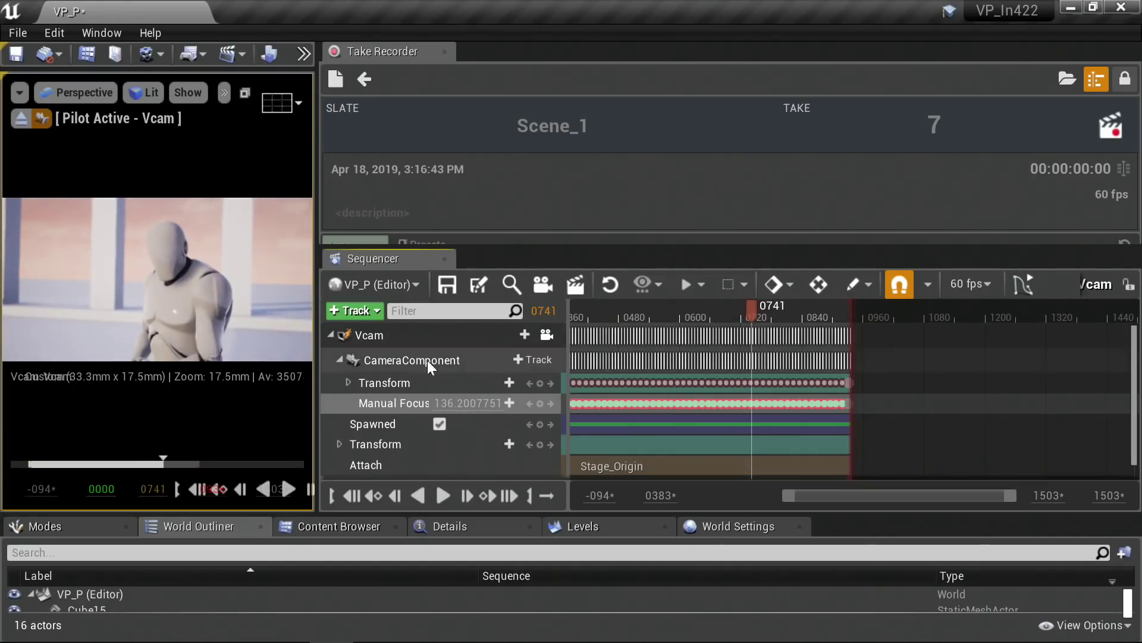
drag(325, 360, 211, 357)
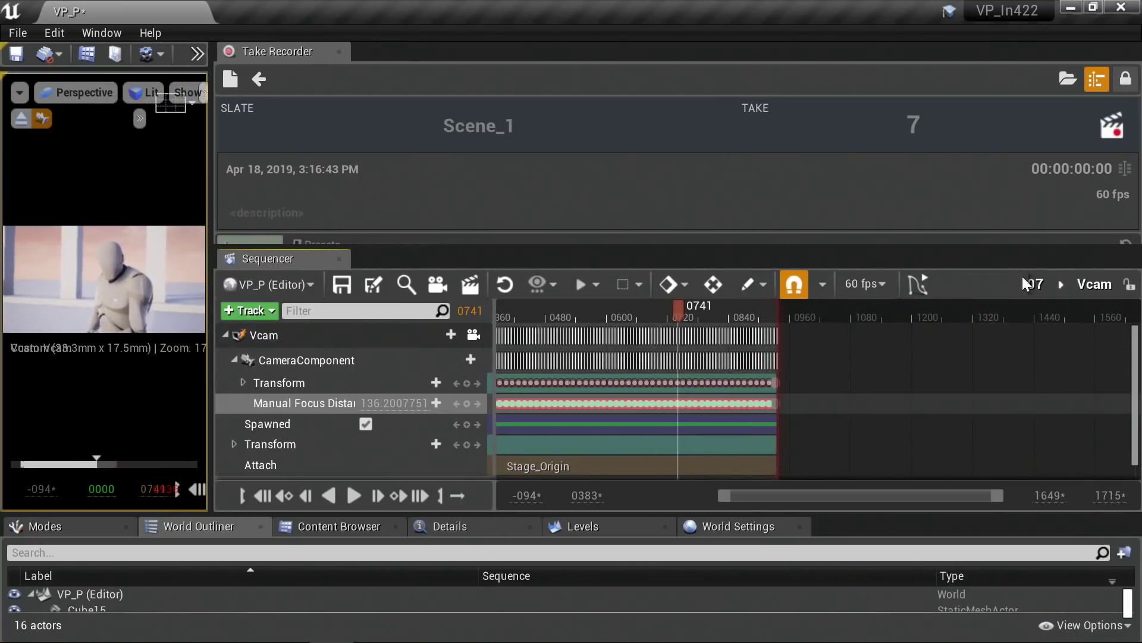
Step: Return to the Scene_1_0007 master sequence and set the Camera Binding ID of its camera cut section to Vcam
click(1035, 285)
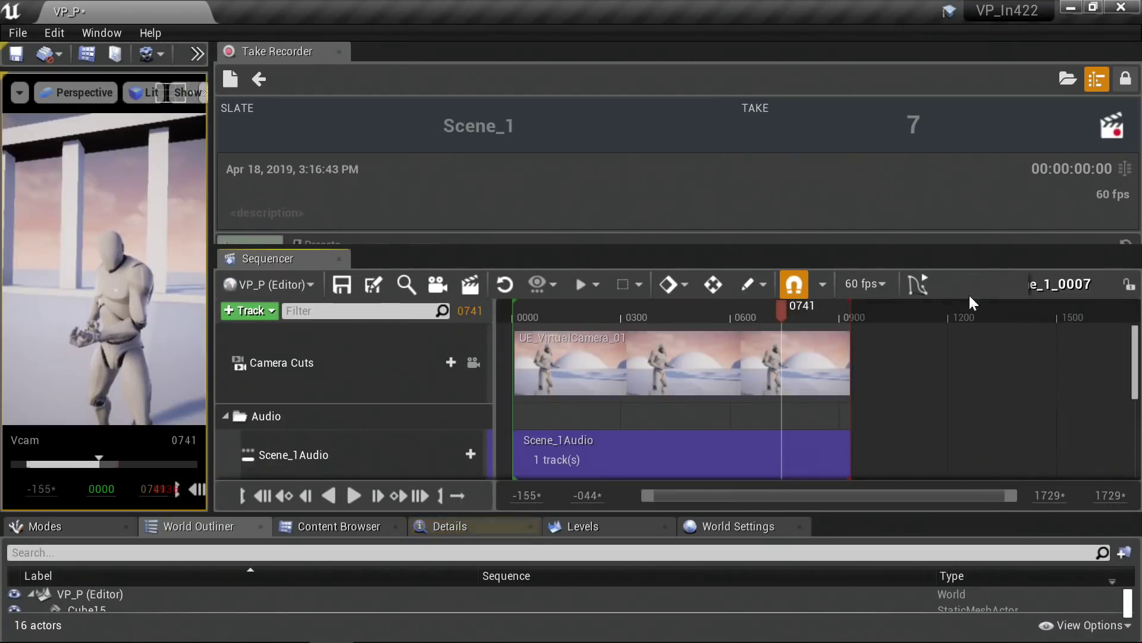
right_click(728, 361)
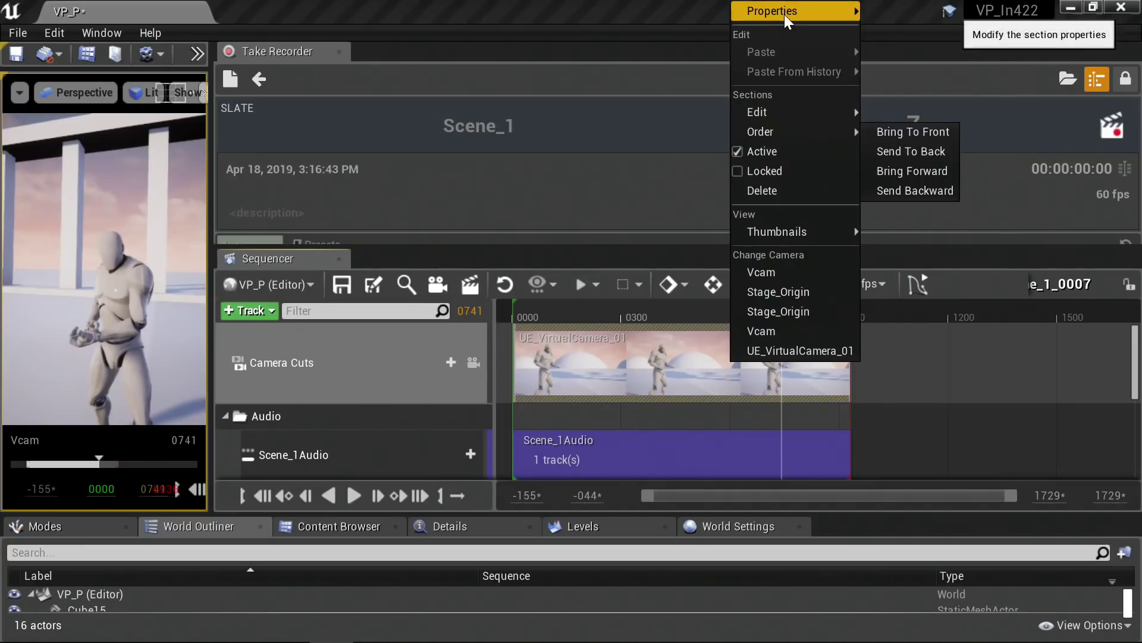
mouse_move(784, 14)
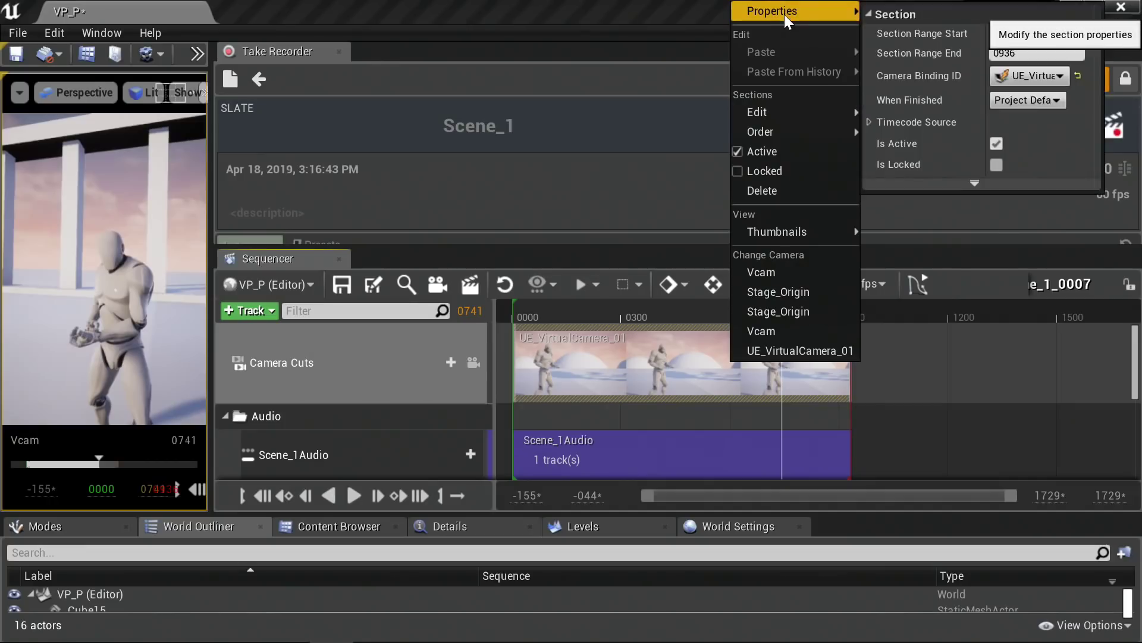
click(1052, 77)
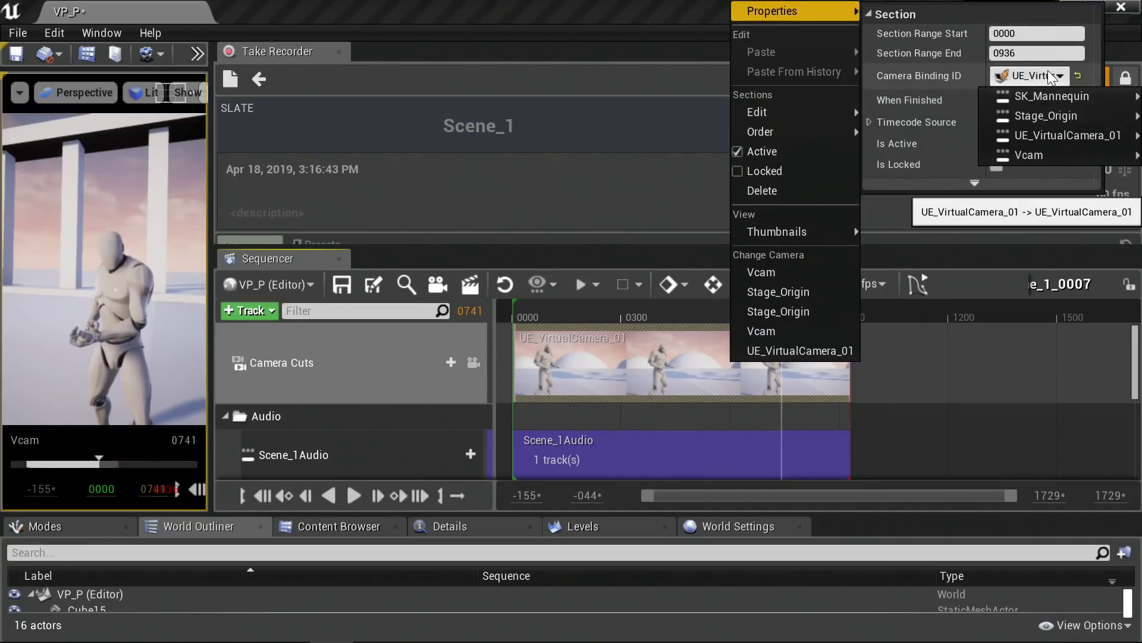
mouse_move(1026, 160)
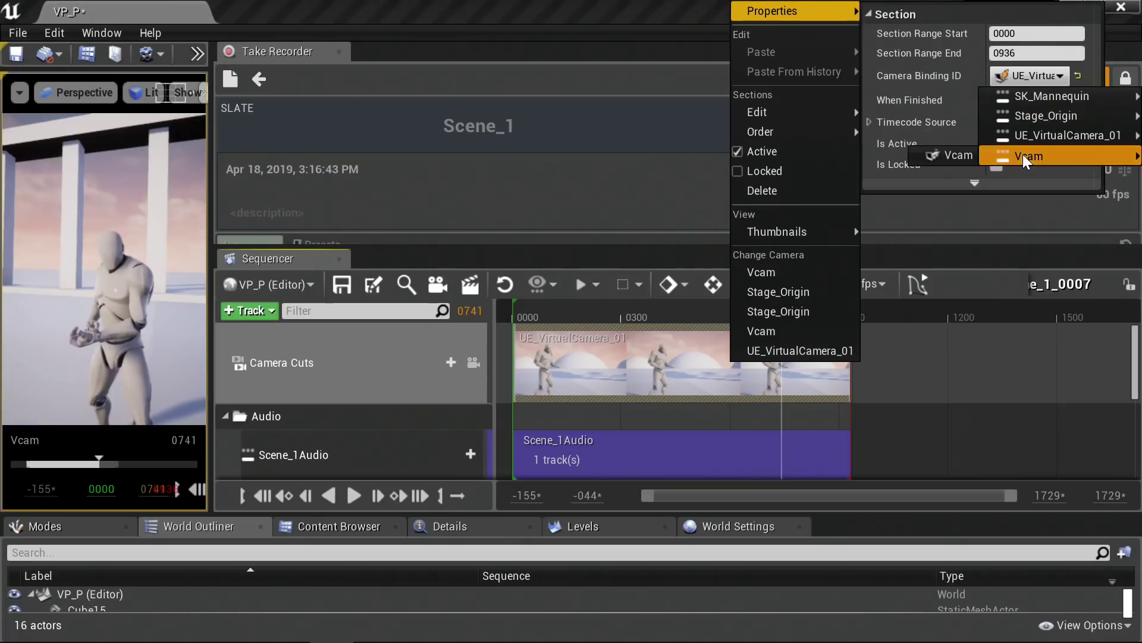
click(958, 156)
mouse_move(777, 231)
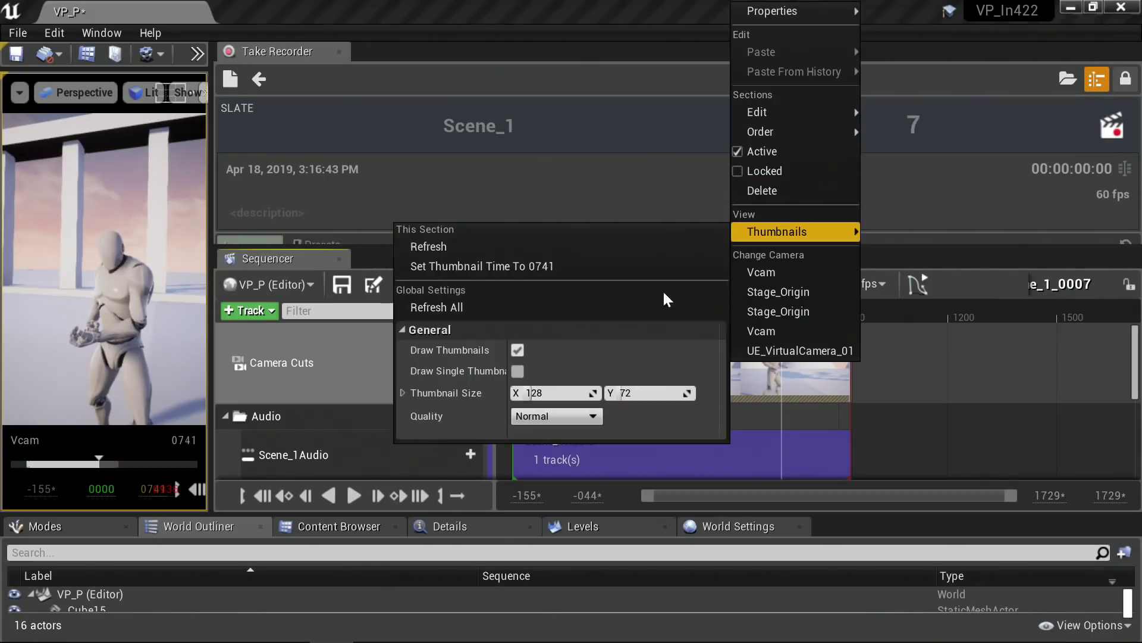
click(612, 312)
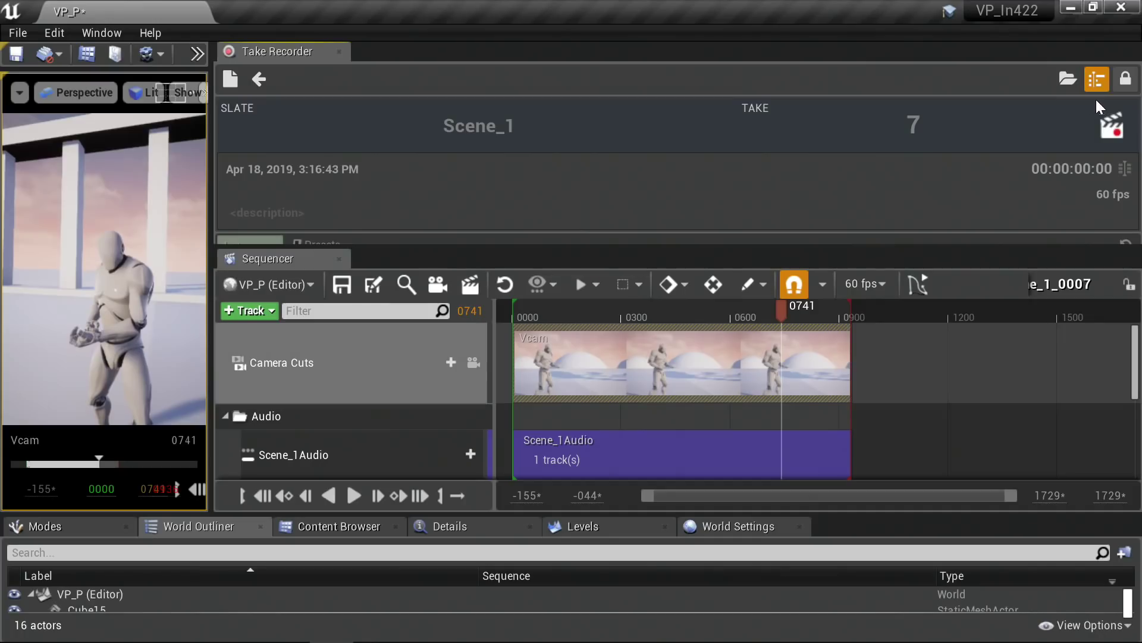
scroll(566, 377, down, 2)
scroll(582, 364, up, 2)
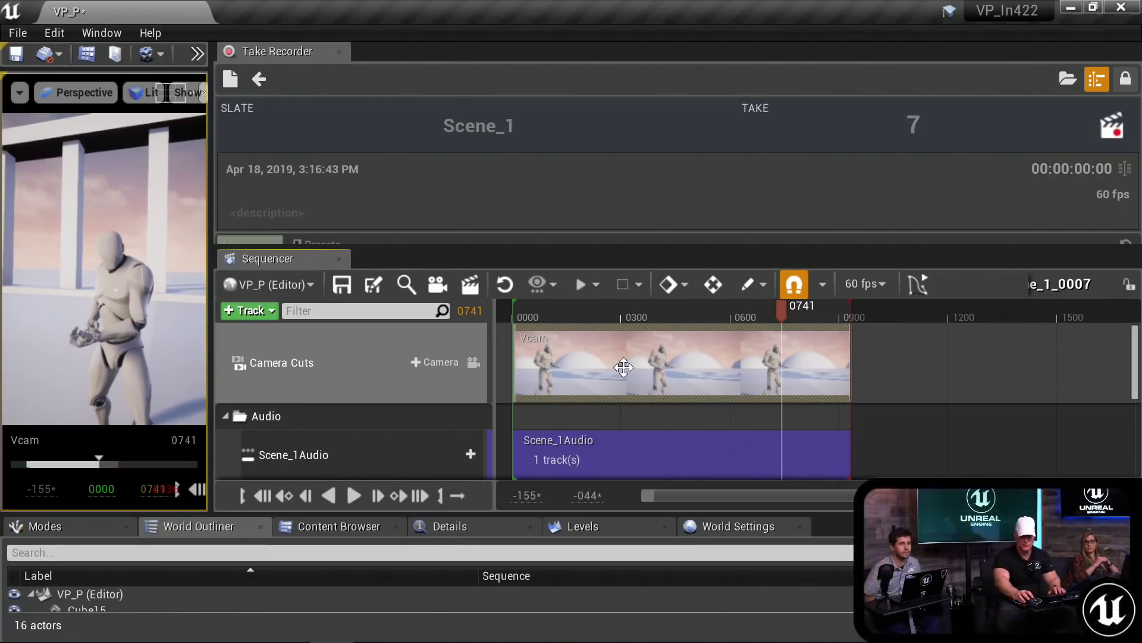
Step: Lock the viewport to the camera cuts and play take 7 from near its start to review the Vcam shot
click(474, 362)
drag(568, 322, 727, 299)
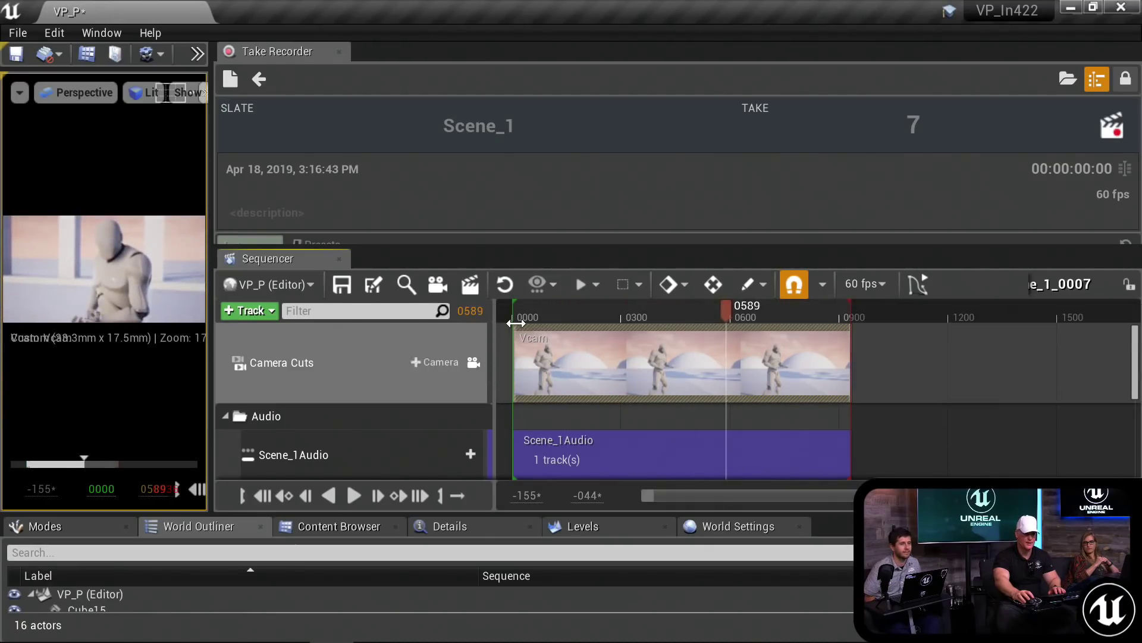
click(538, 312)
key(space)
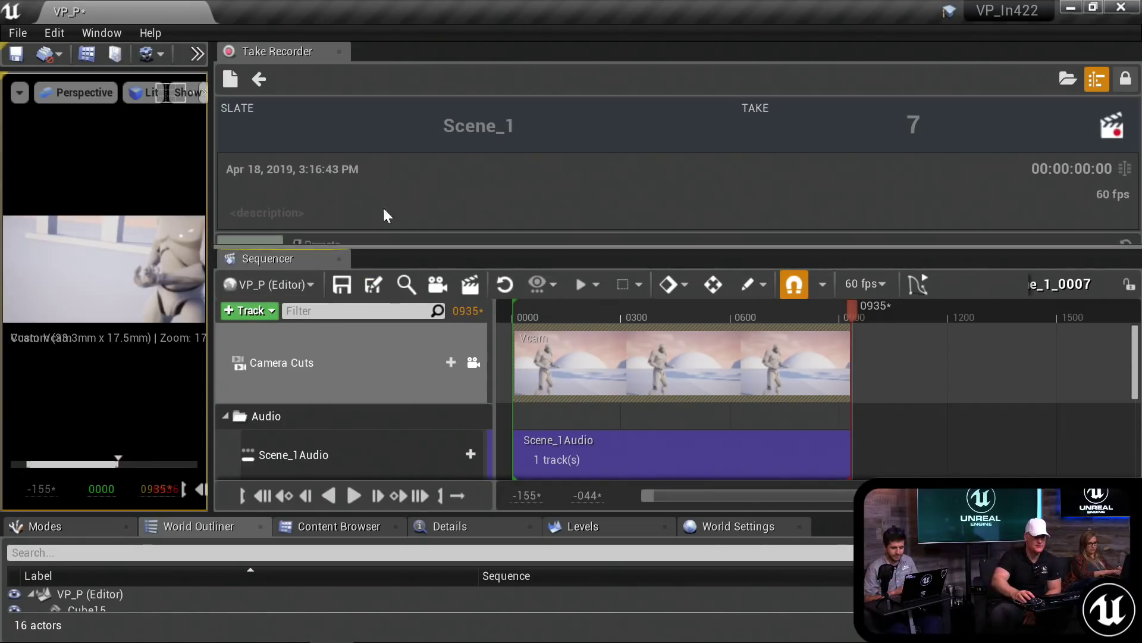
Step: Leave the review of take 7 and set the slate of the pending take to Run
click(258, 78)
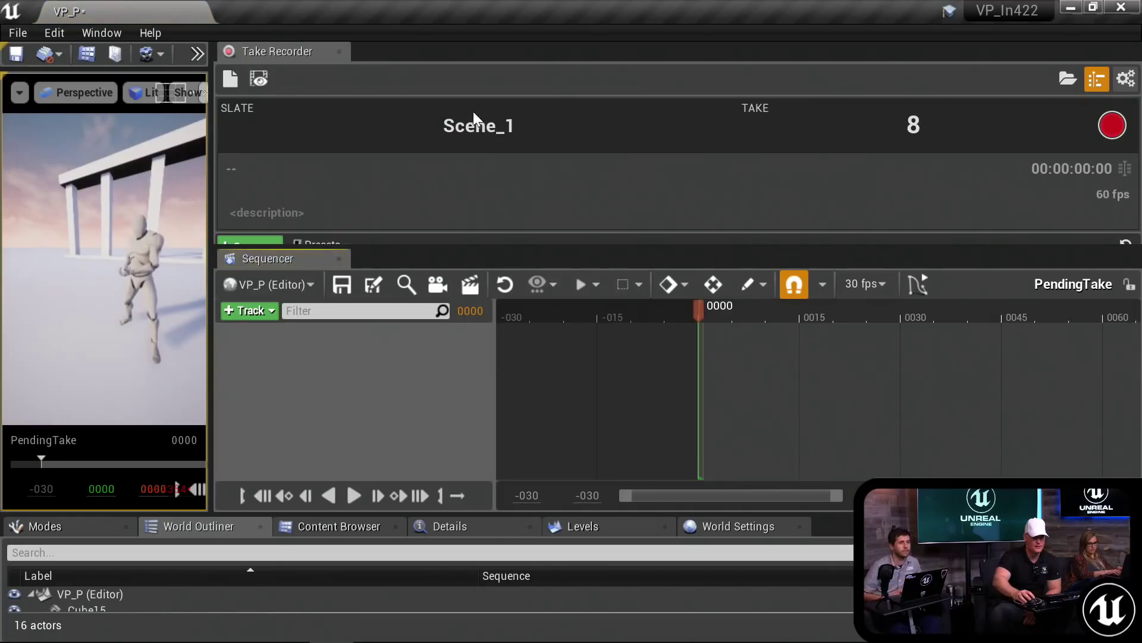
click(453, 125)
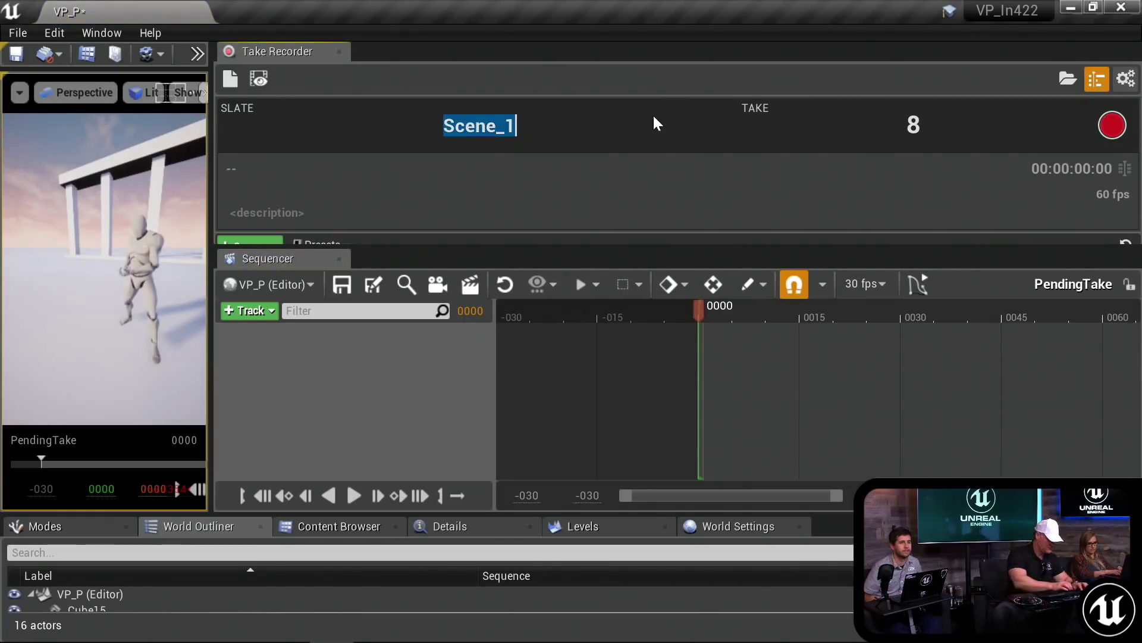
text(Run)
key(Return)
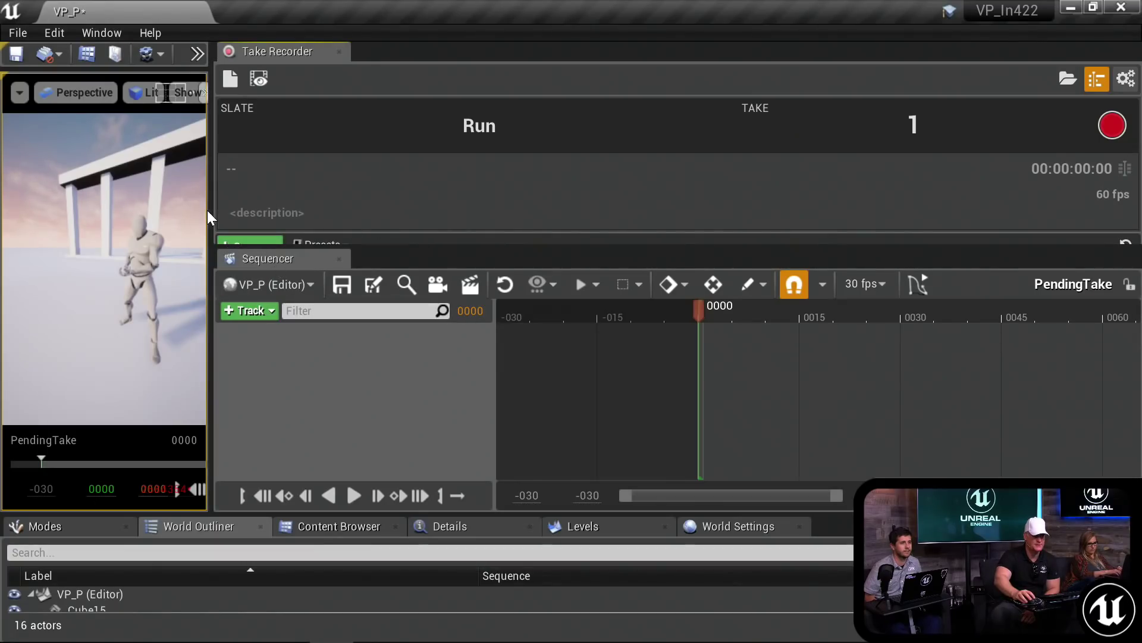
Step: Make room for the viewport and Content Browser, and open the Content/VP422/Tools/QuickTest folder
drag(212, 214, 355, 205)
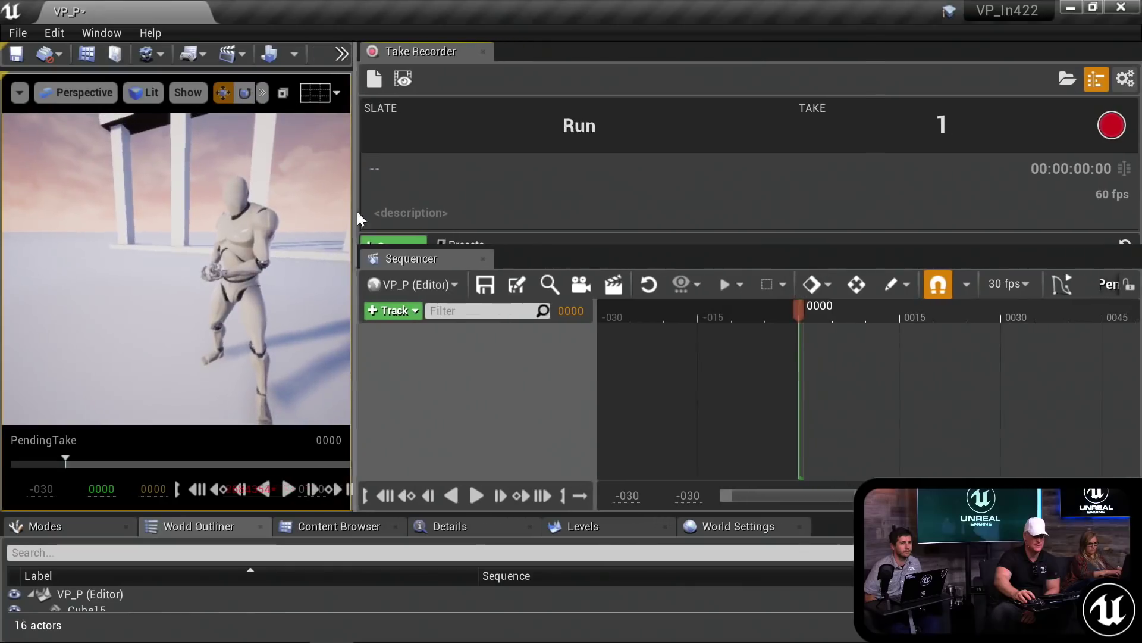
click(303, 526)
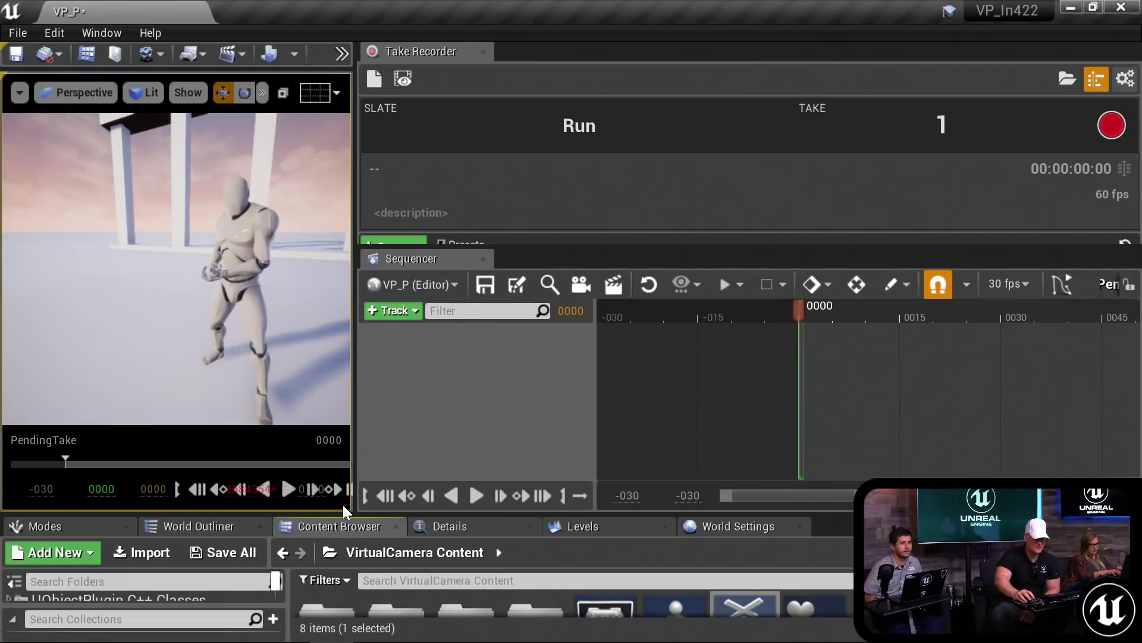
drag(330, 514, 354, 335)
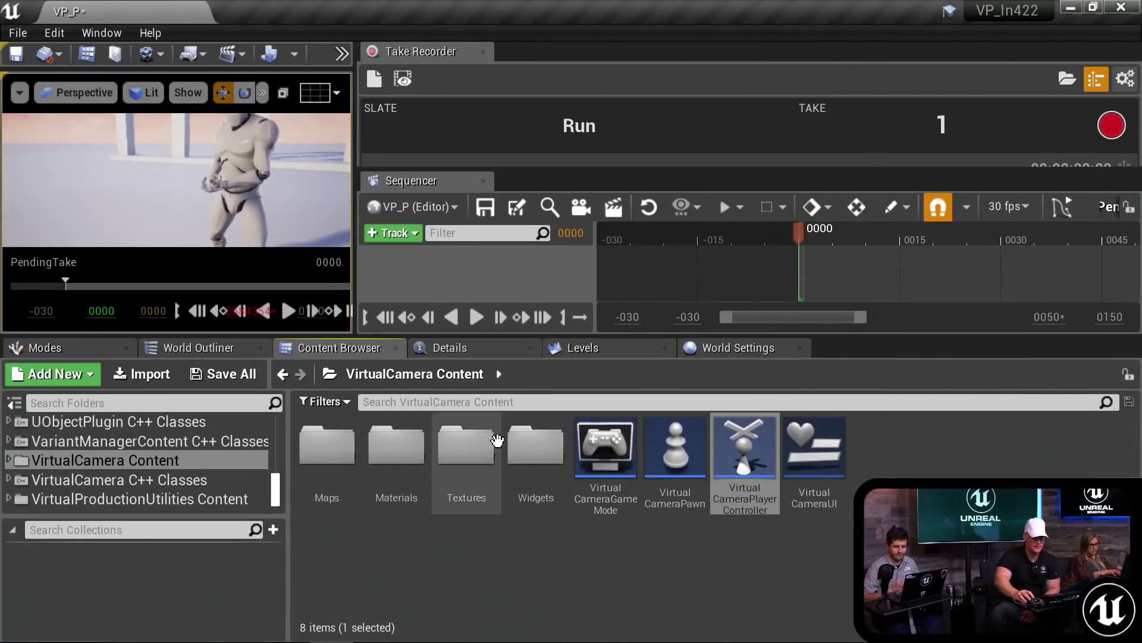
click(504, 536)
scroll(197, 476, up, 15)
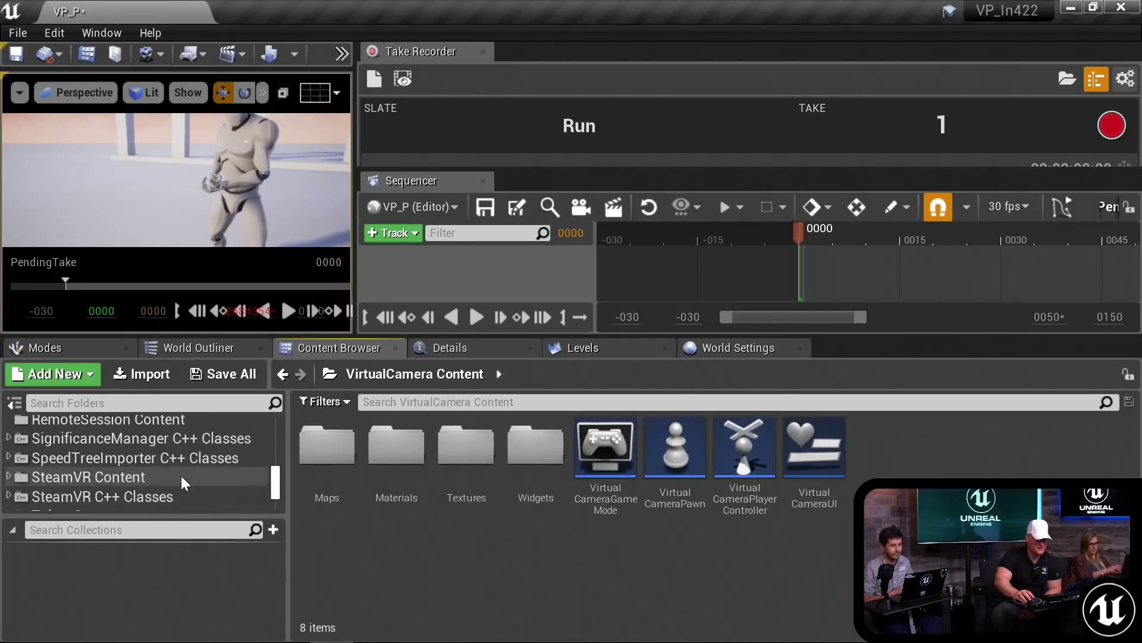
drag(277, 447, 283, 409)
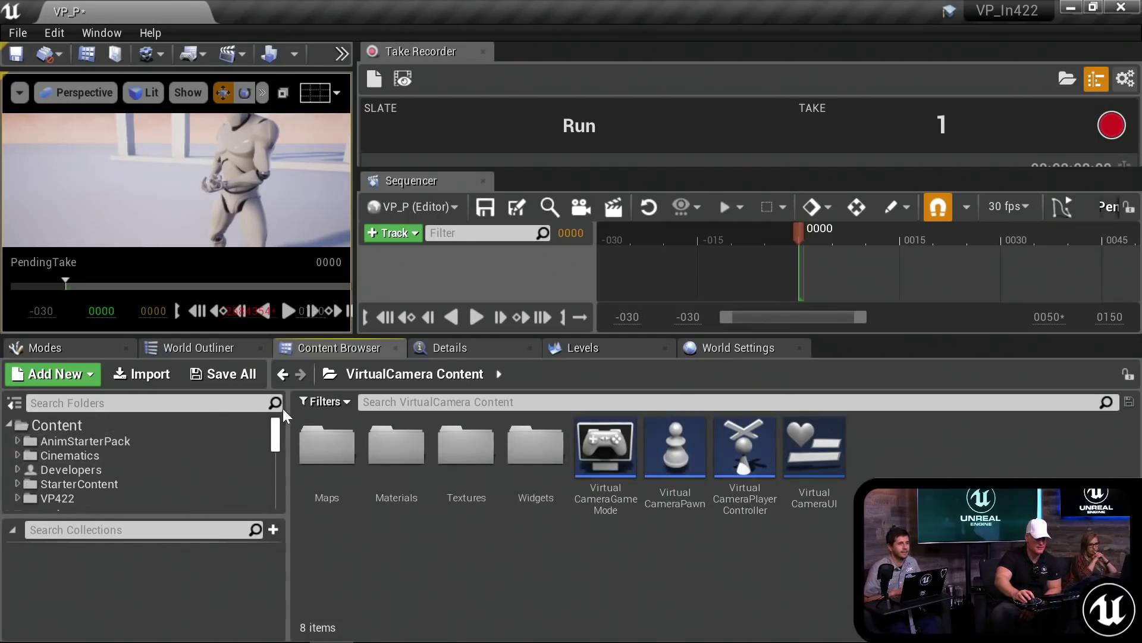
click(89, 425)
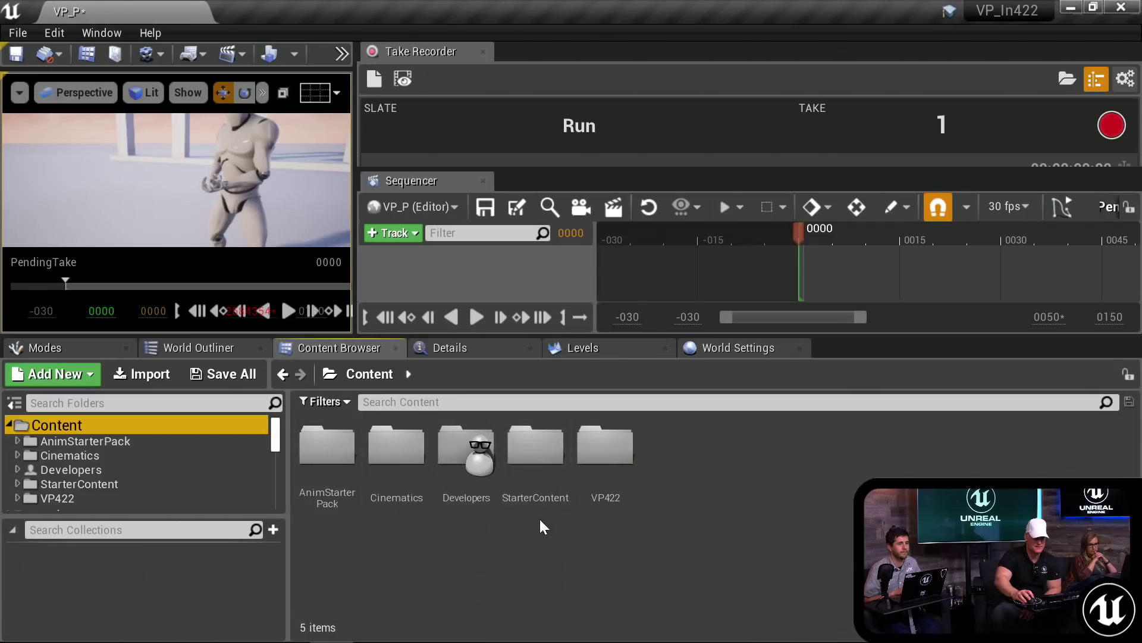
double_click(601, 464)
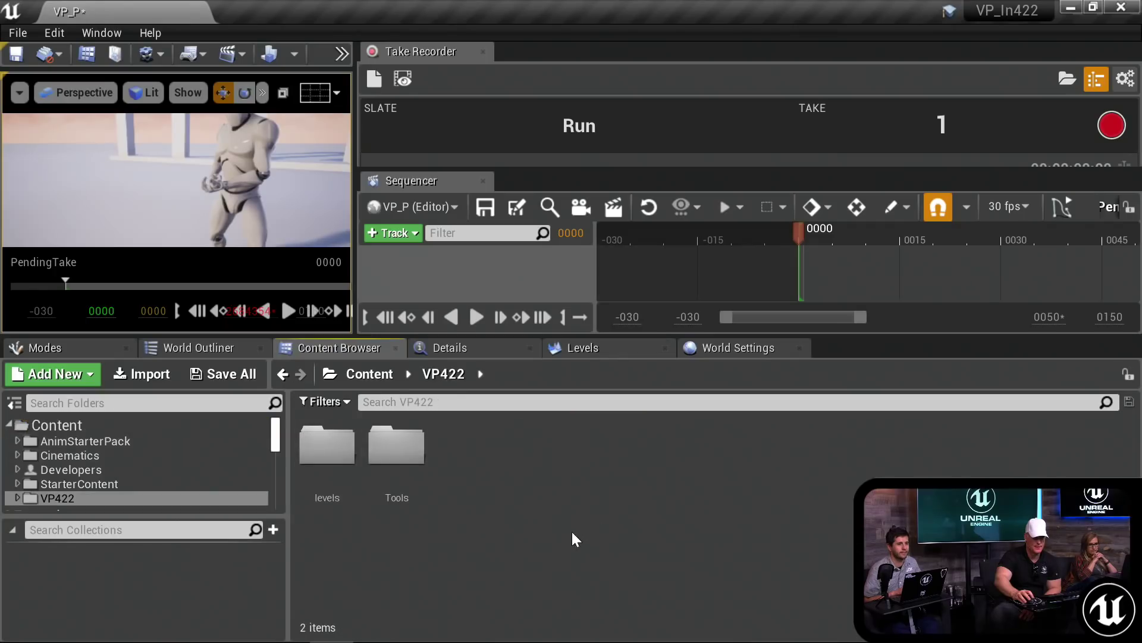
double_click(396, 446)
double_click(336, 464)
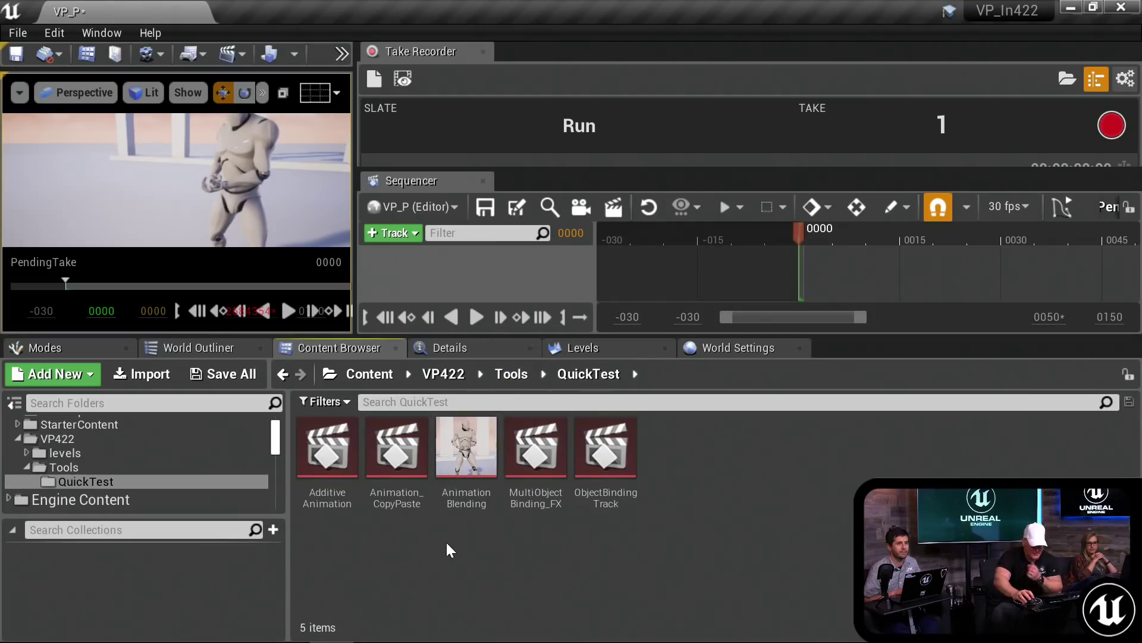
Step: Add a Subscenes track to the pending take and place the AdditiveAnimation level sequence on it at frame 0000
click(356, 469)
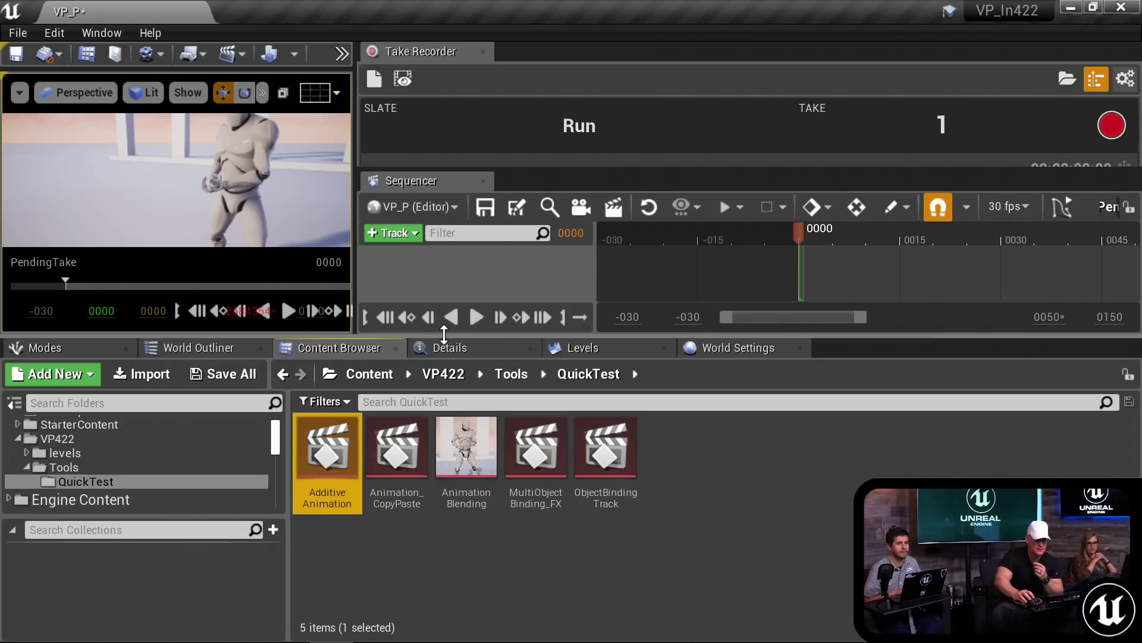
drag(444, 334, 435, 434)
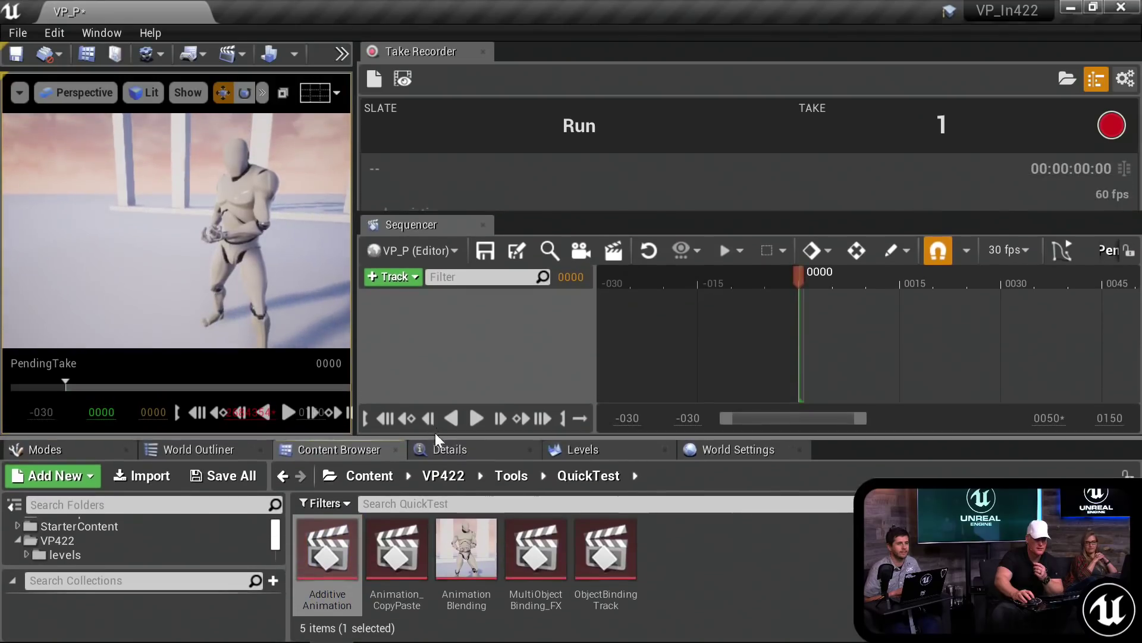
click(412, 284)
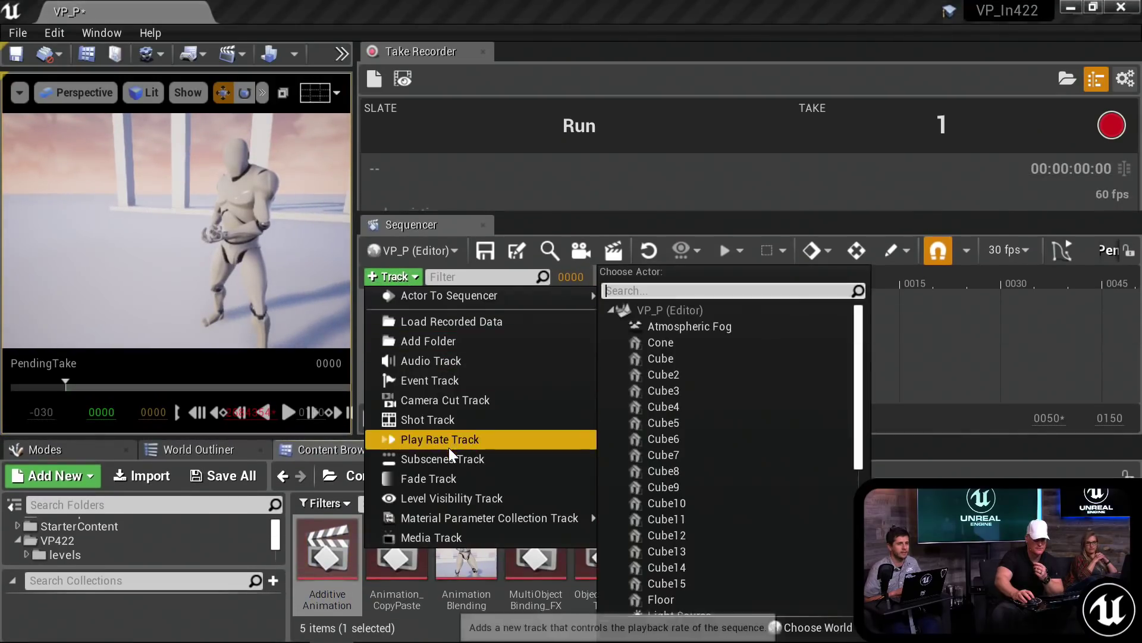
click(922, 308)
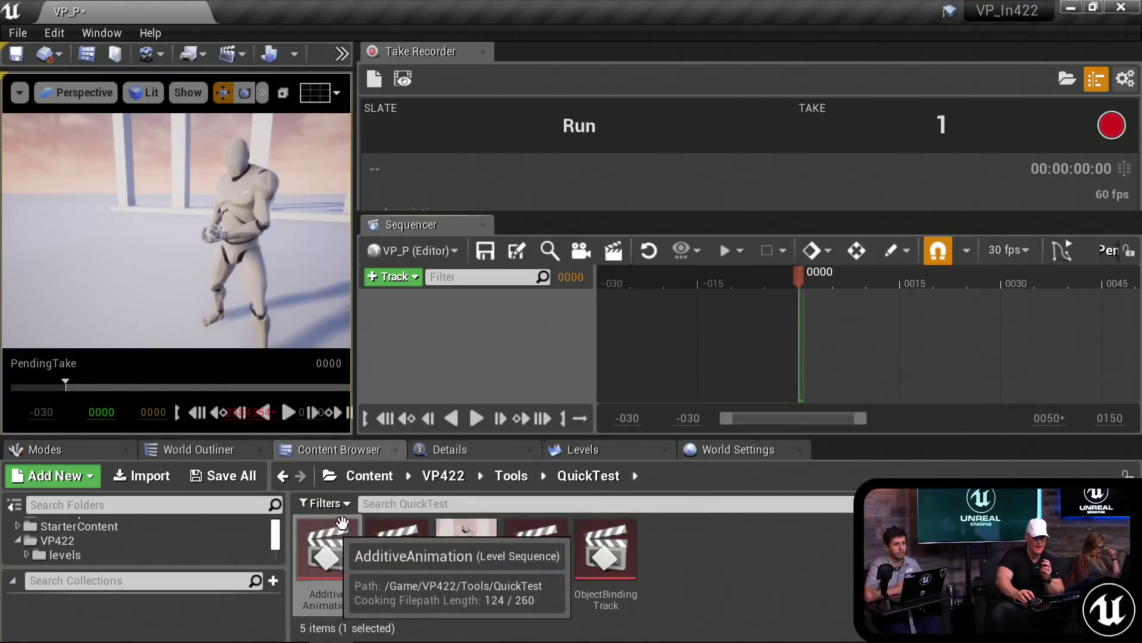
click(404, 277)
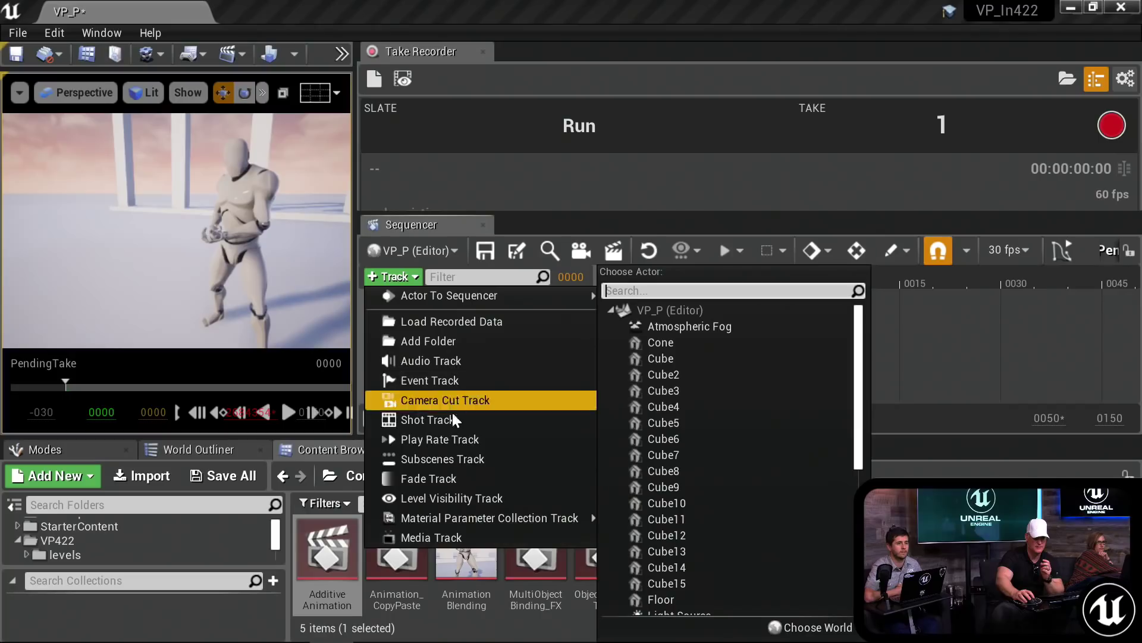
click(449, 459)
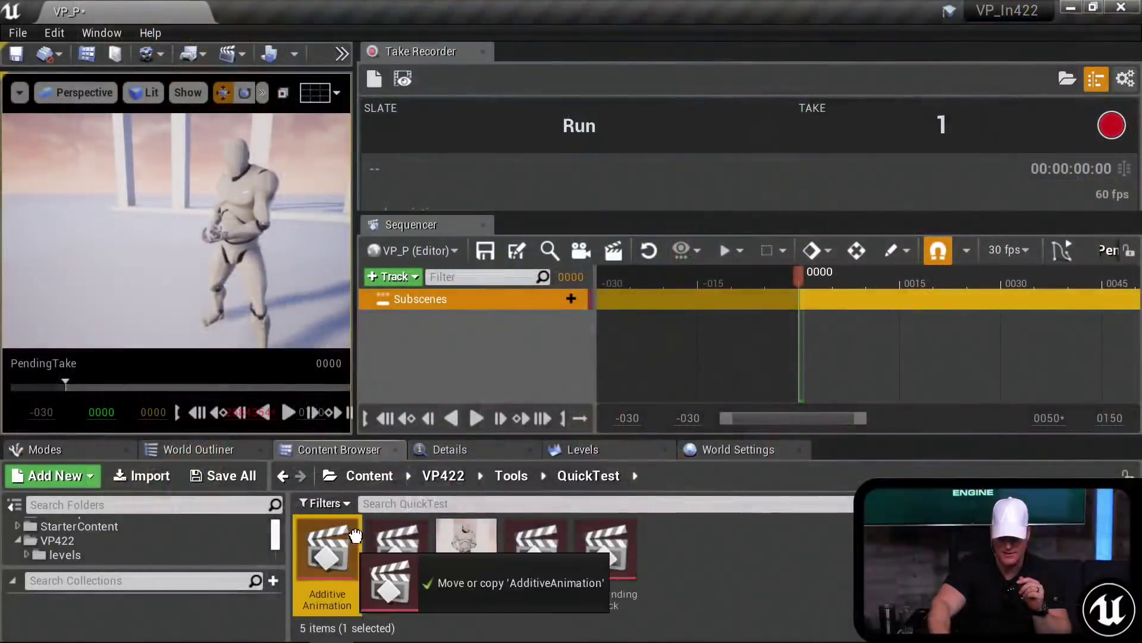
drag(381, 494, 470, 304)
ctrl+scroll(830, 351, down, 6)
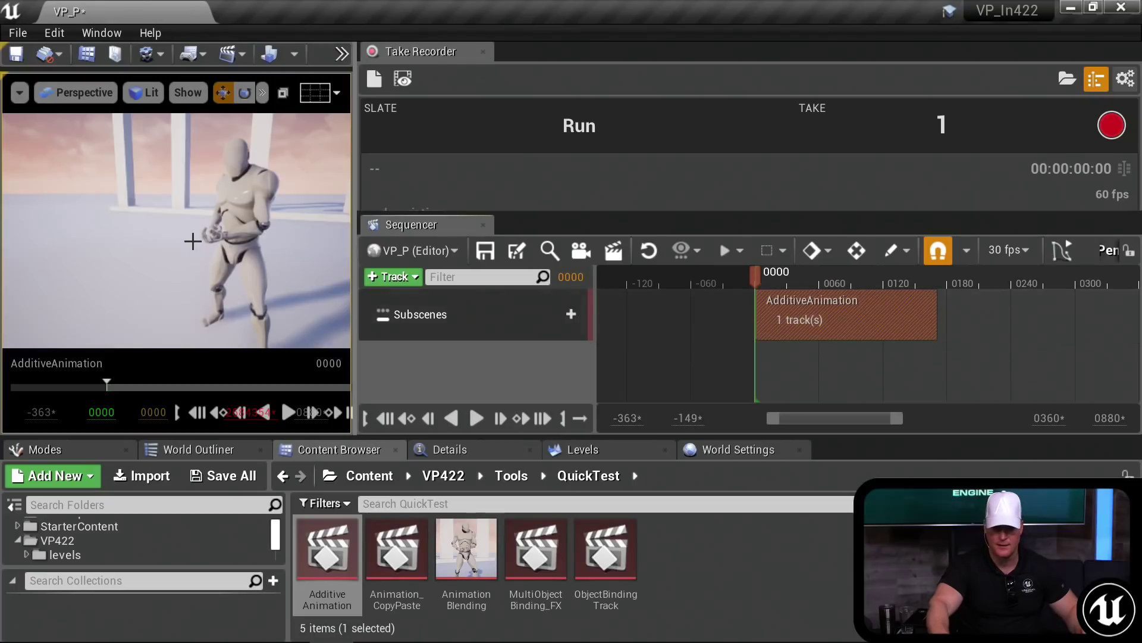
Step: Play the AdditiveAnimation subscene while viewing the chair and mannequin, and return the playhead to frame 0004
right_drag(189, 241, 160, 229)
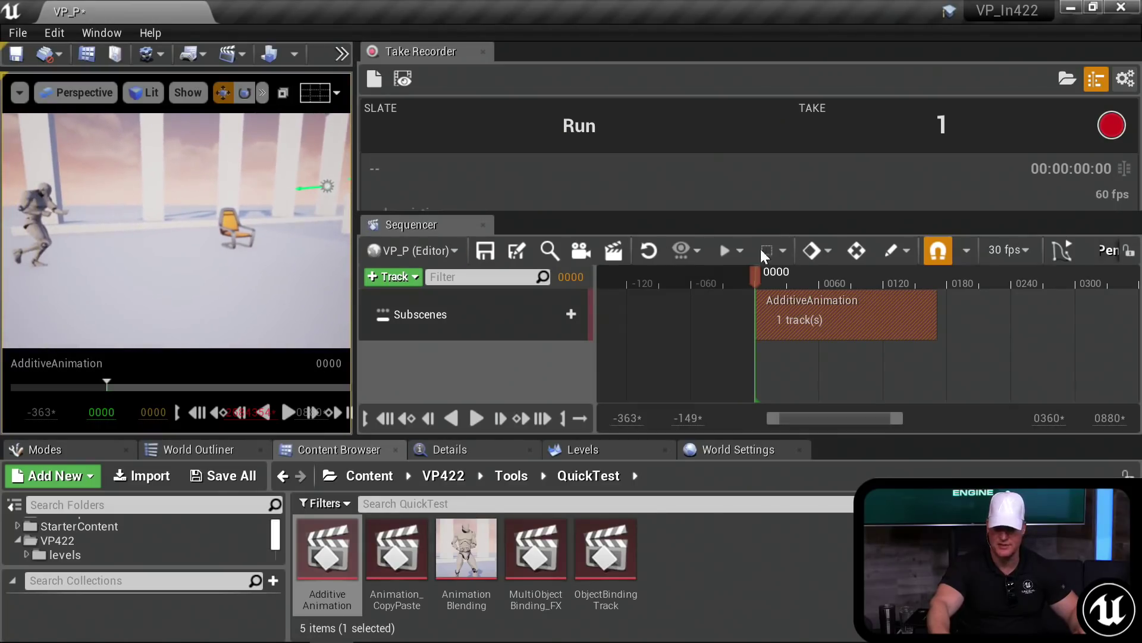
key(space)
right_drag(209, 286, 209, 286)
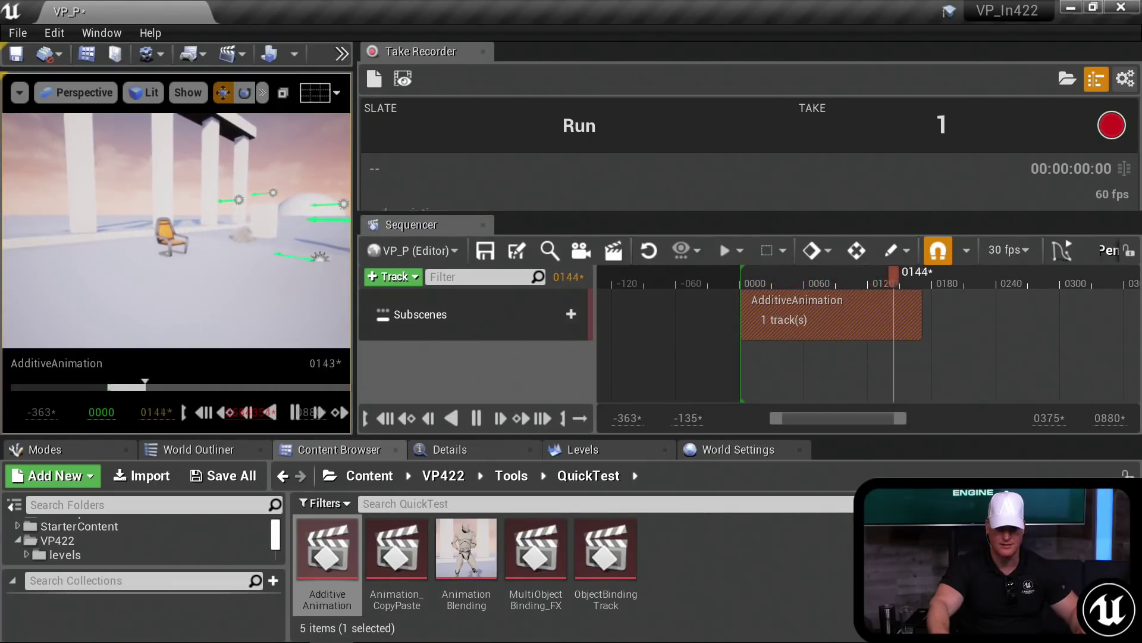
right_drag(209, 285, 209, 286)
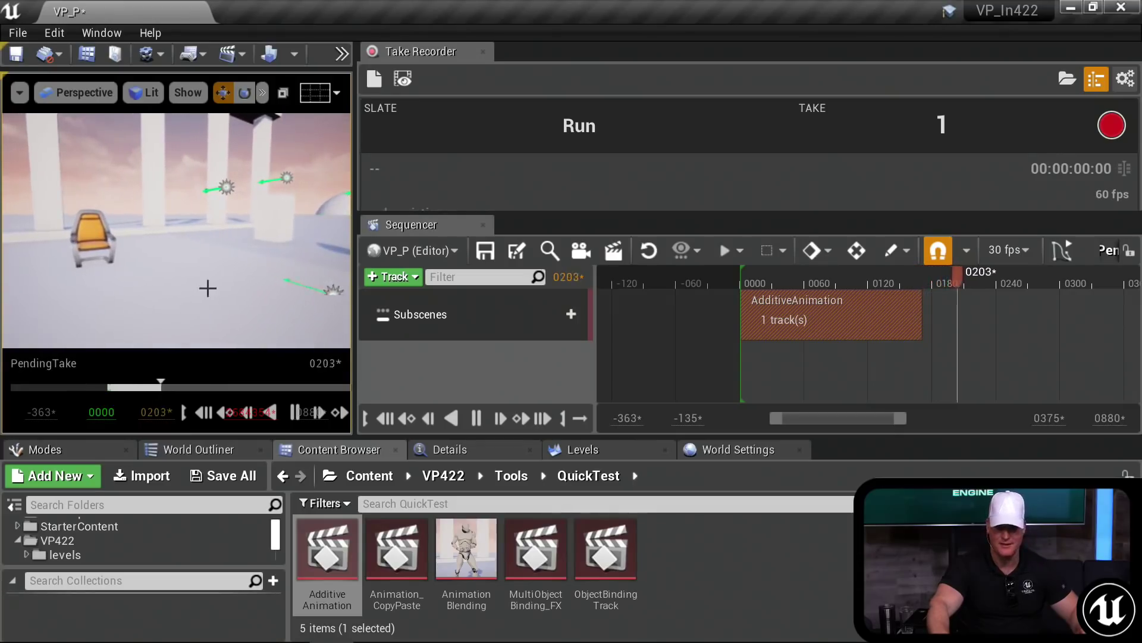
drag(757, 283, 745, 284)
right_drag(122, 255, 169, 240)
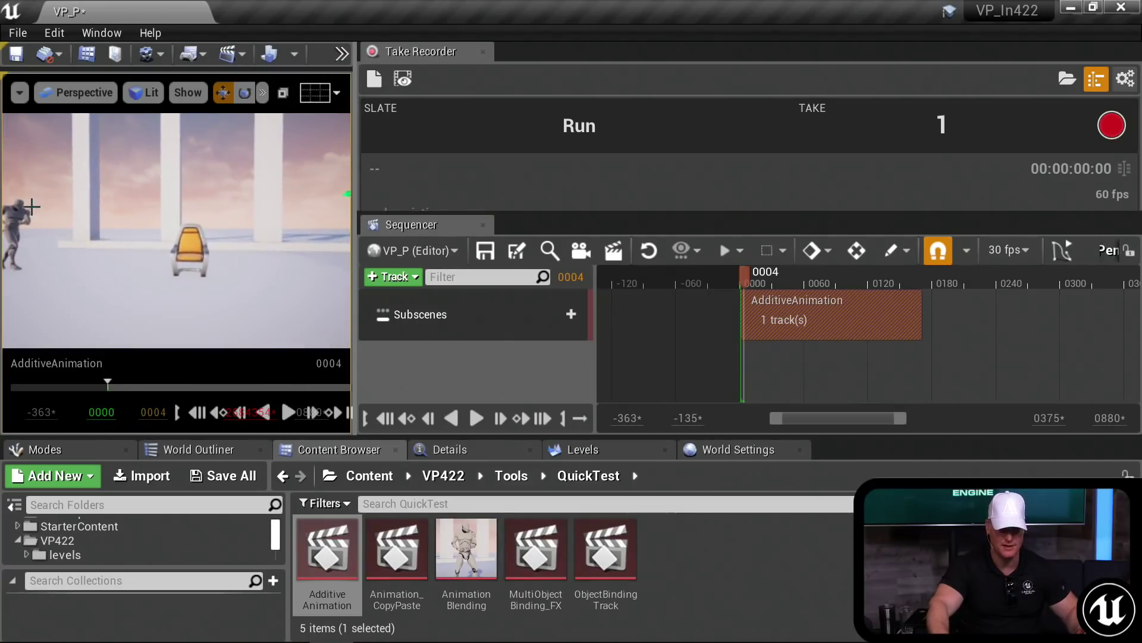
Step: Filter the details of SK_Mannequin2 for Hidden and turn off its Actor Hidden In Game option
click(15, 232)
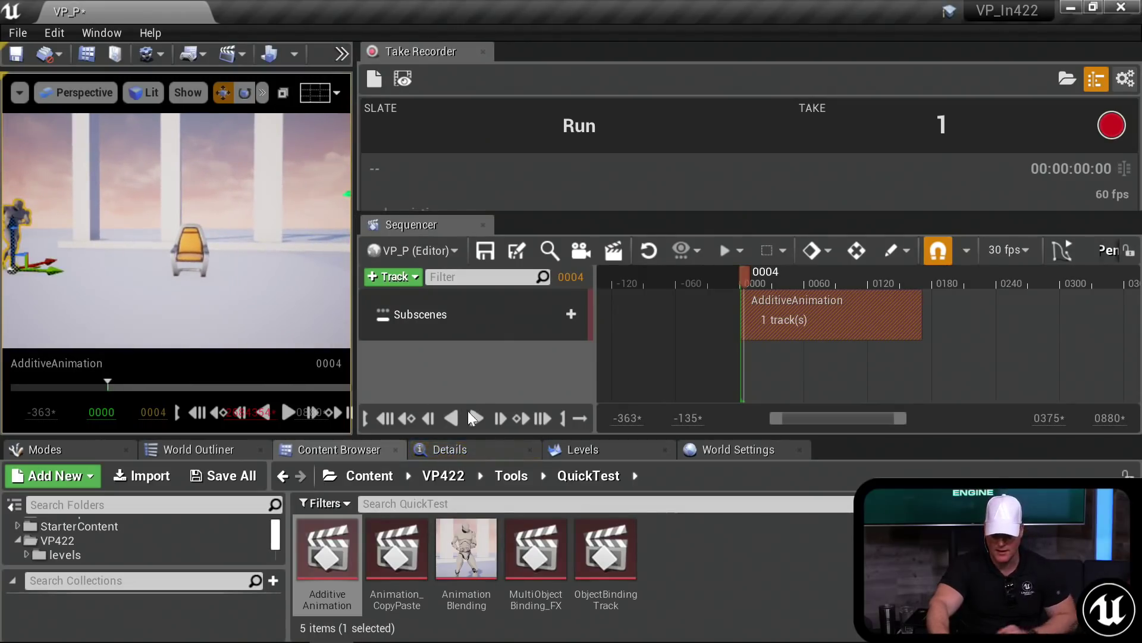
click(465, 448)
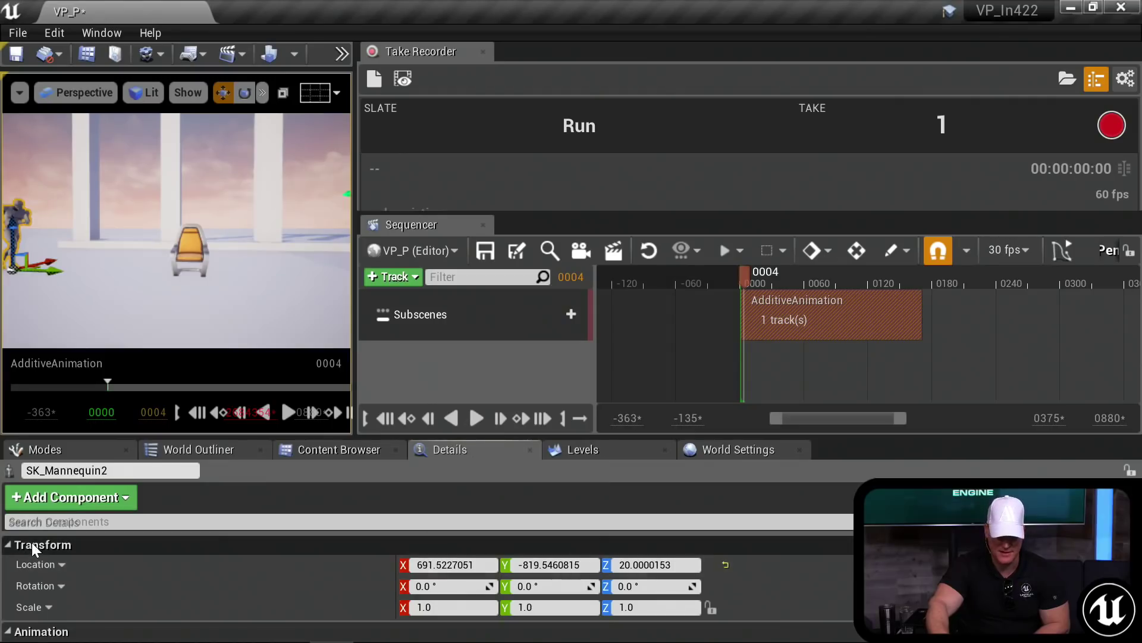
click(36, 524)
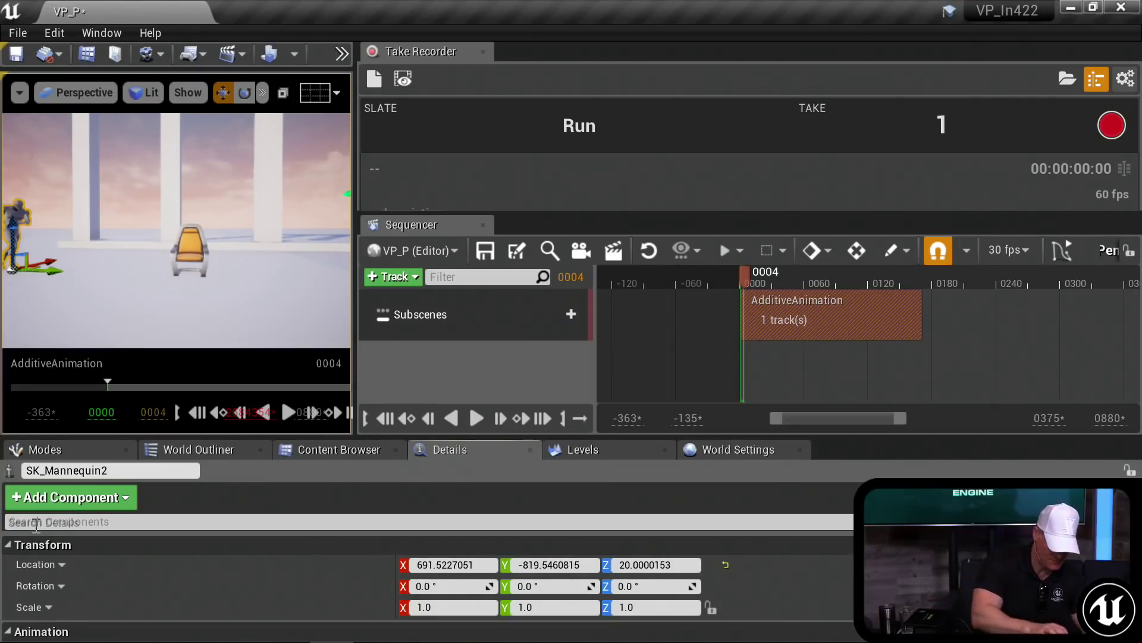
text(Hiden)
key(BackSpace)
key(BackSpace)
key(BackSpace)
key(BackSpace)
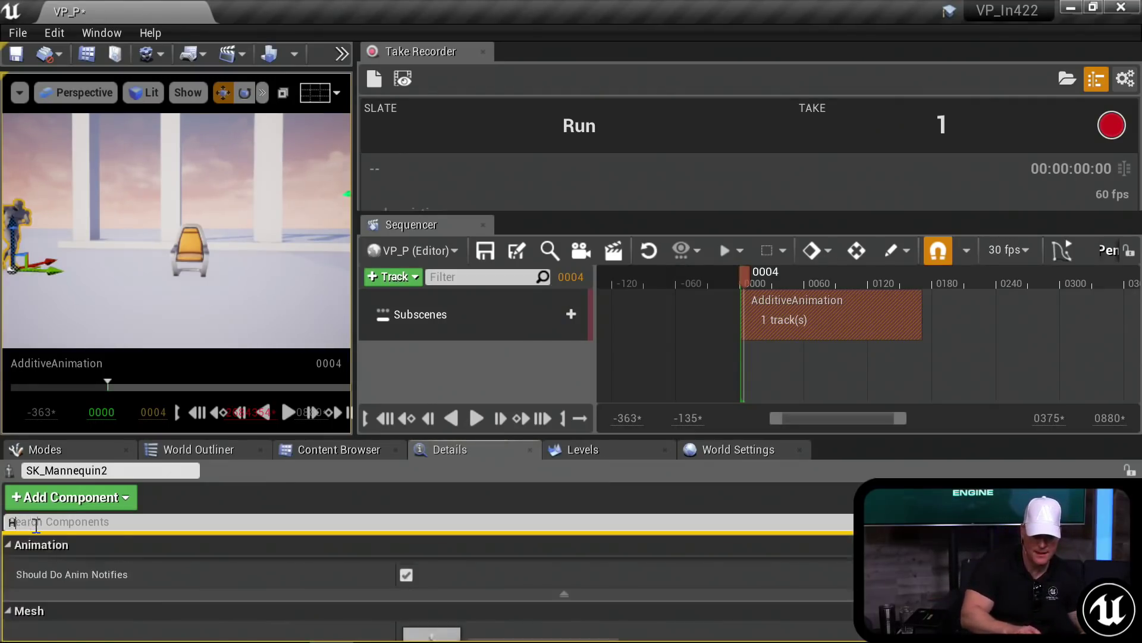
text(Hidd)
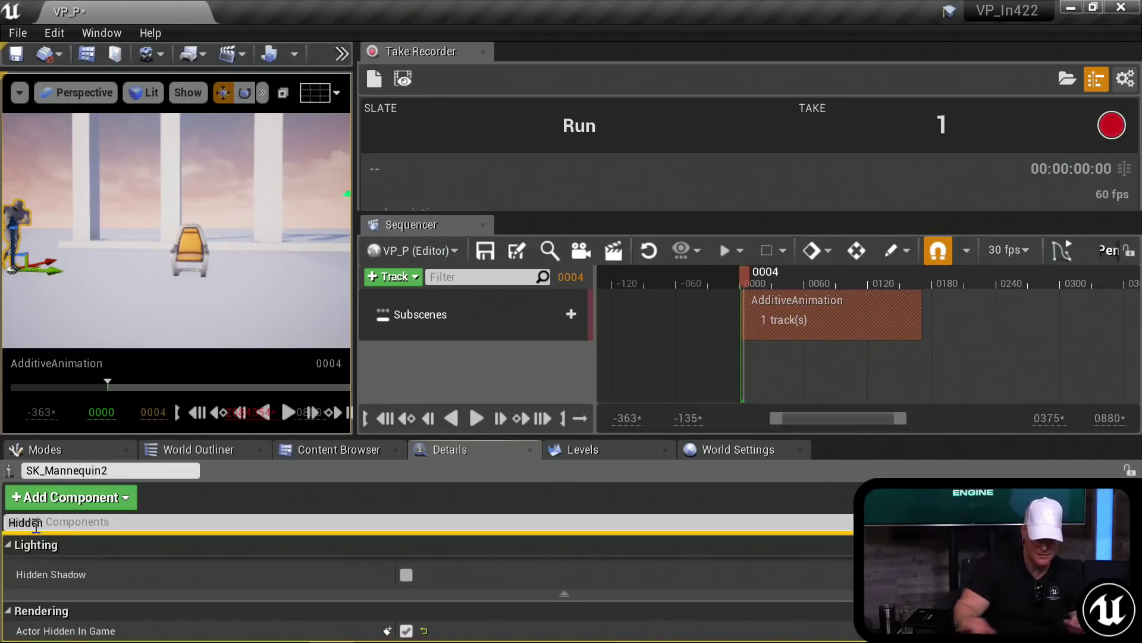
text(en)
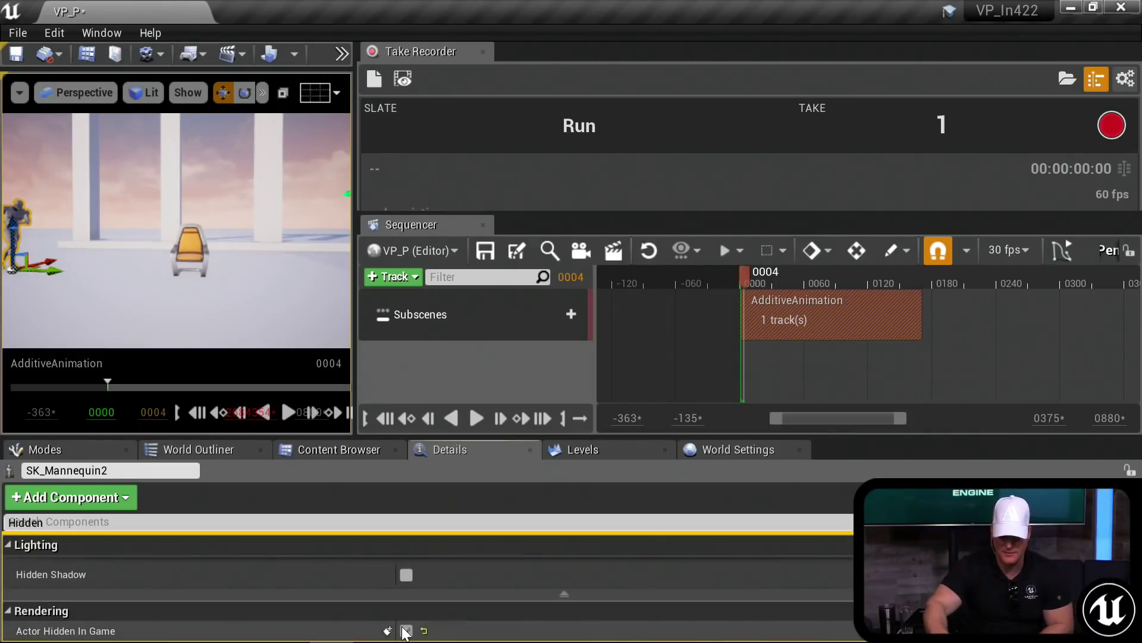
click(407, 631)
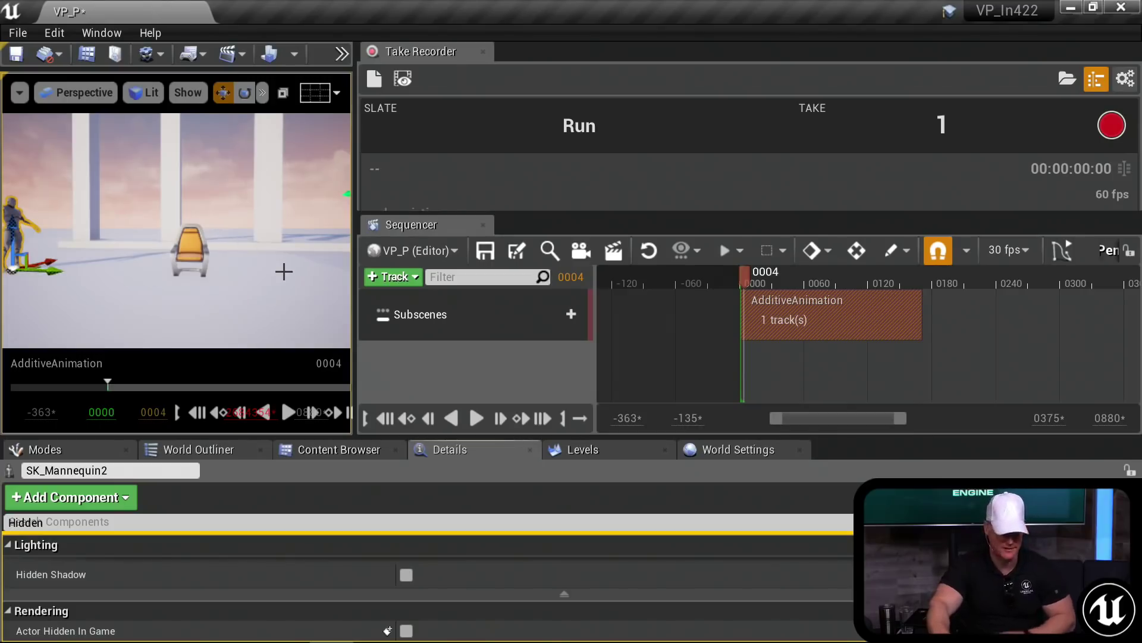
mouse_move(270, 263)
right_down()
mouse_move(284, 264)
mouse_move(270, 262)
right_up()
key(g)
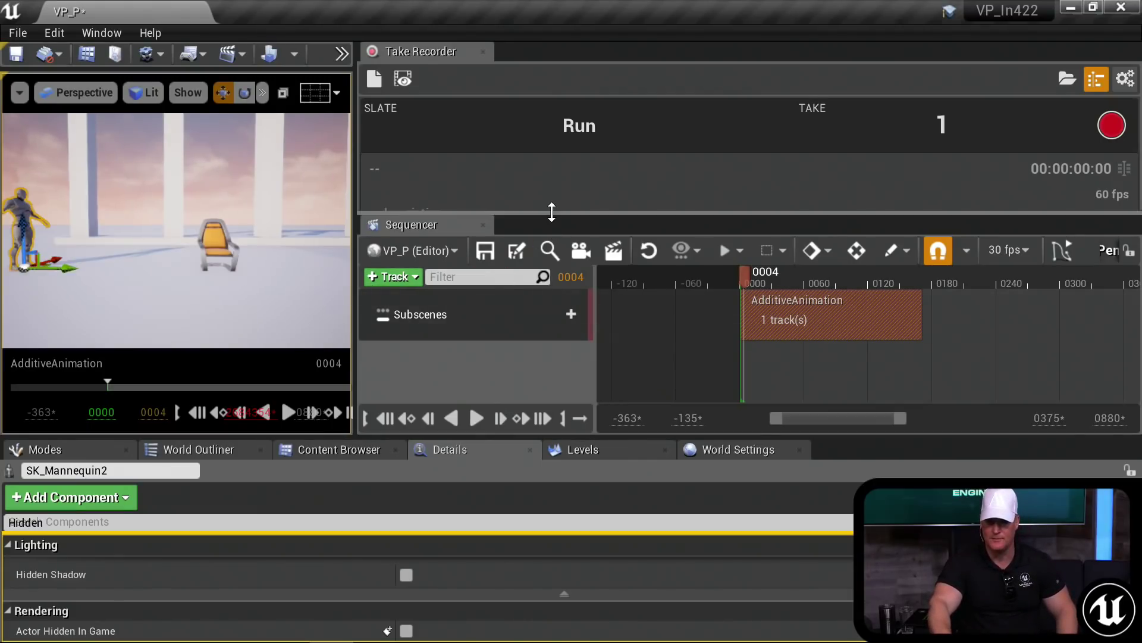
Step: Make room for the Take Recorder source list and look through the actors, audio and cameras it contains
drag(551, 212, 554, 298)
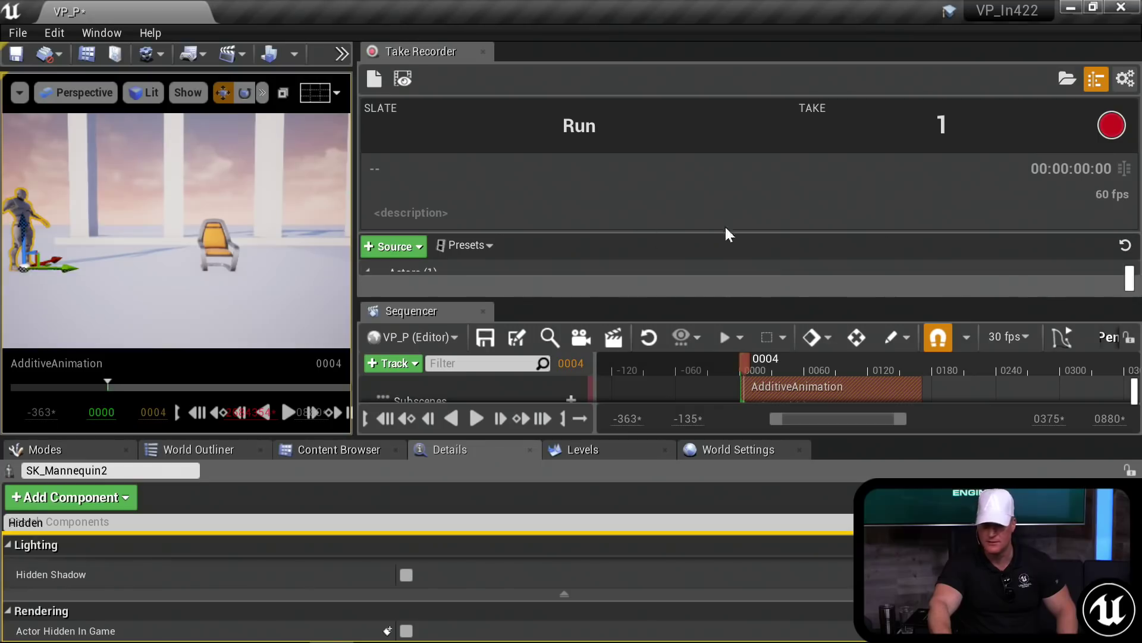
drag(445, 297, 446, 372)
scroll(496, 295, down, 2)
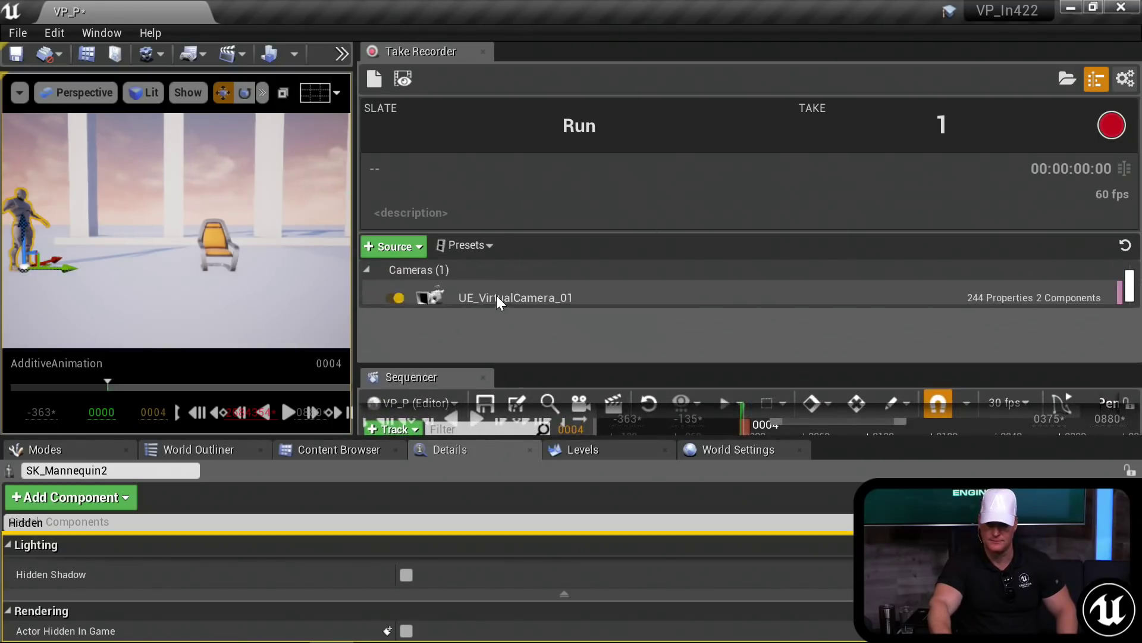
scroll(496, 295, down, 1)
scroll(496, 295, up, 1)
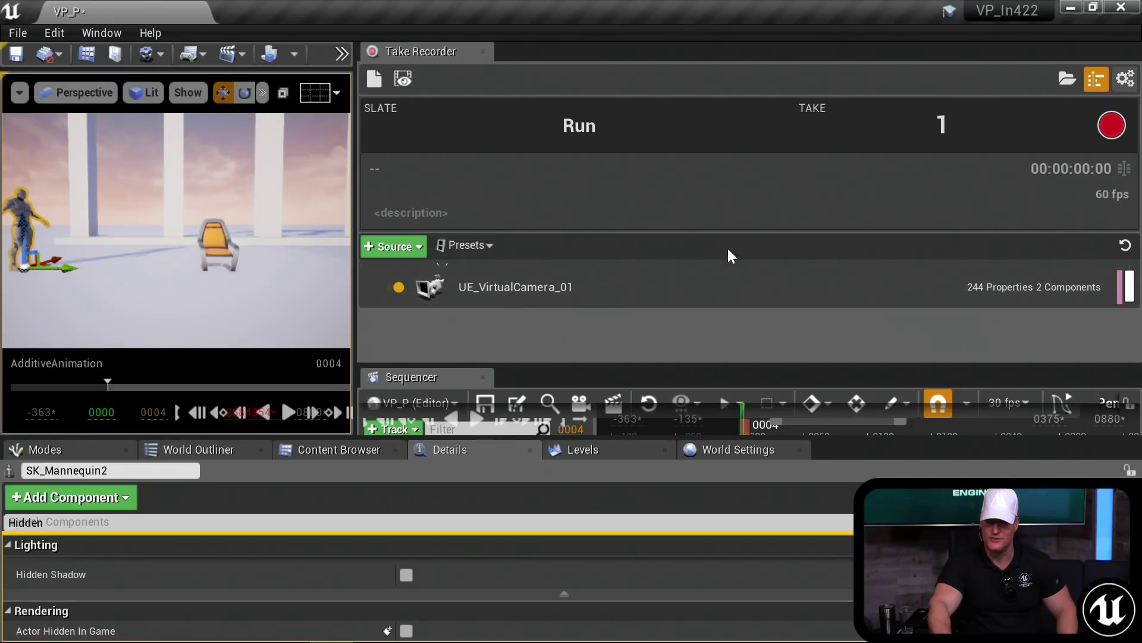
scroll(531, 304, down, 2)
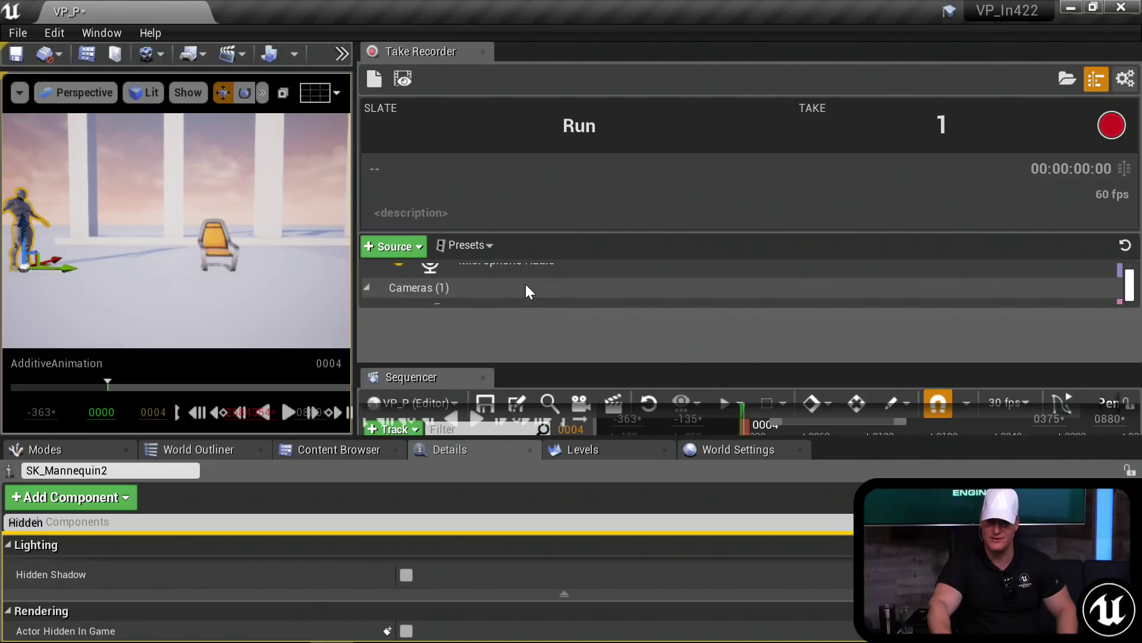
scroll(526, 288, up, 3)
scroll(526, 288, down, 1)
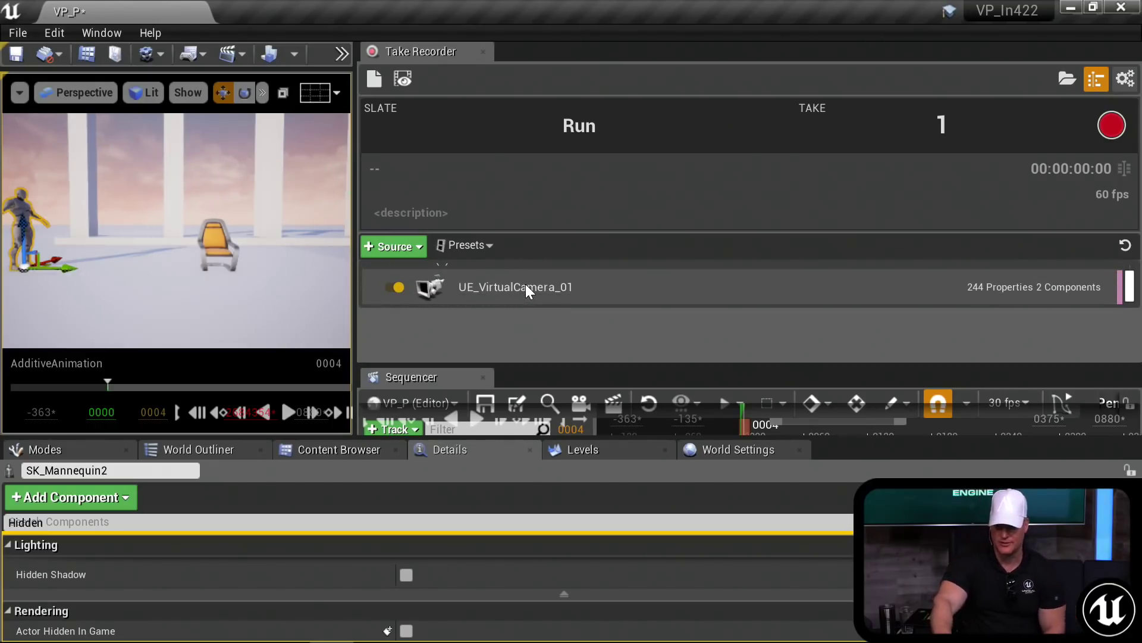
Step: Try to add the Vcam actor from the World Outliner to the Take Recorder sources
click(214, 450)
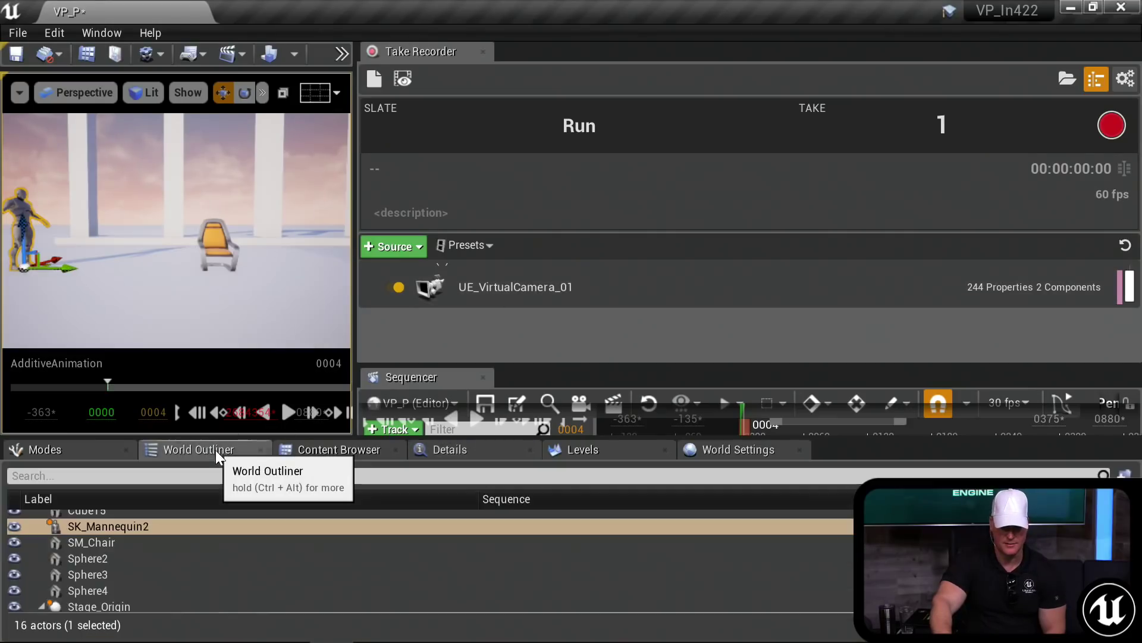
scroll(155, 556, down, 3)
drag(92, 587, 541, 290)
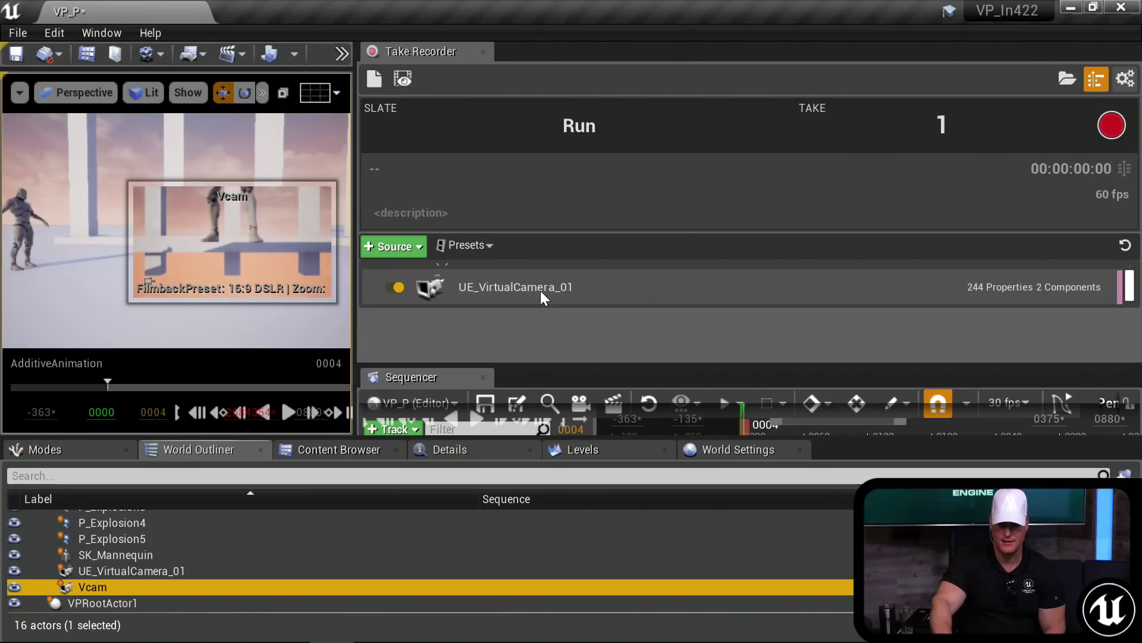
Step: Add SK_Mannequin2 to the Take Recorder sources and look over the available source types
scroll(766, 293, up, 3)
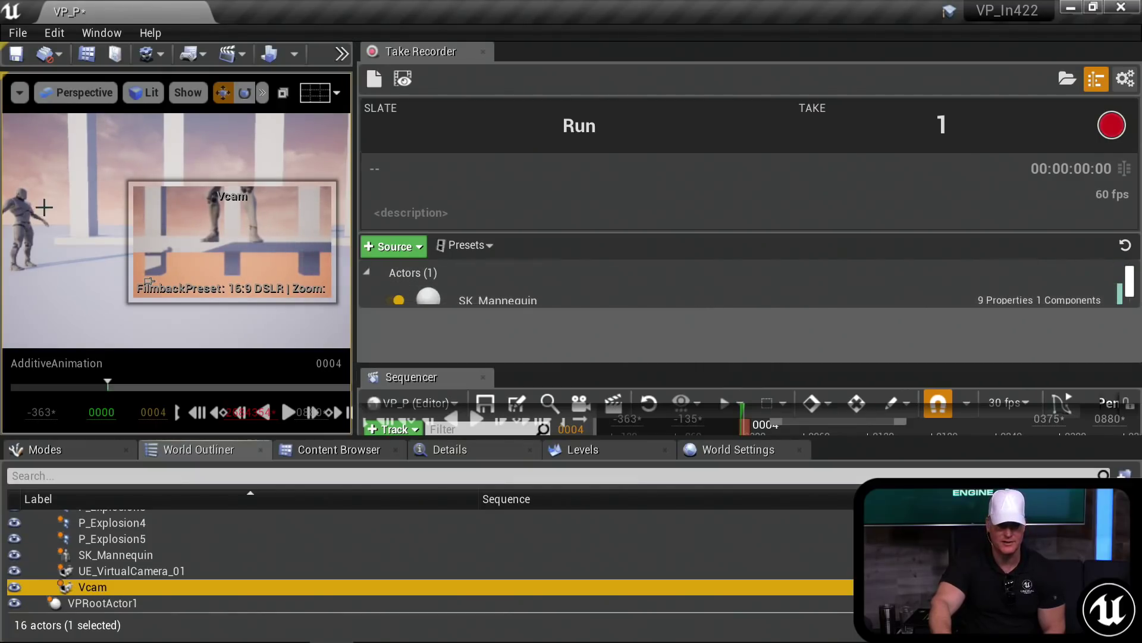
click(26, 208)
drag(145, 548, 523, 299)
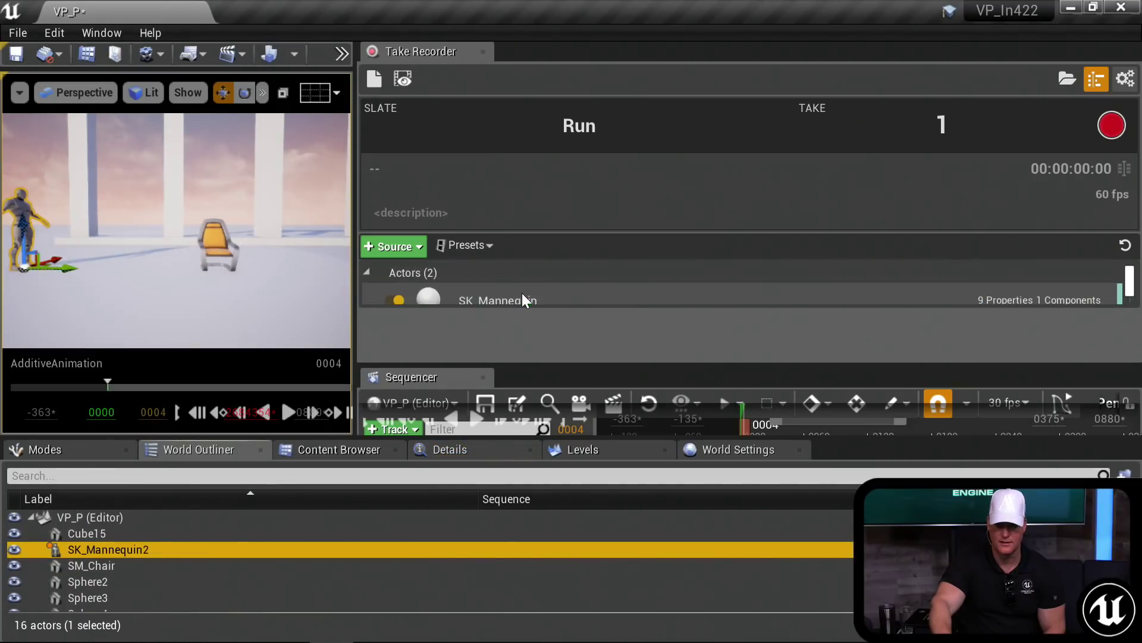
scroll(536, 286, down, 1)
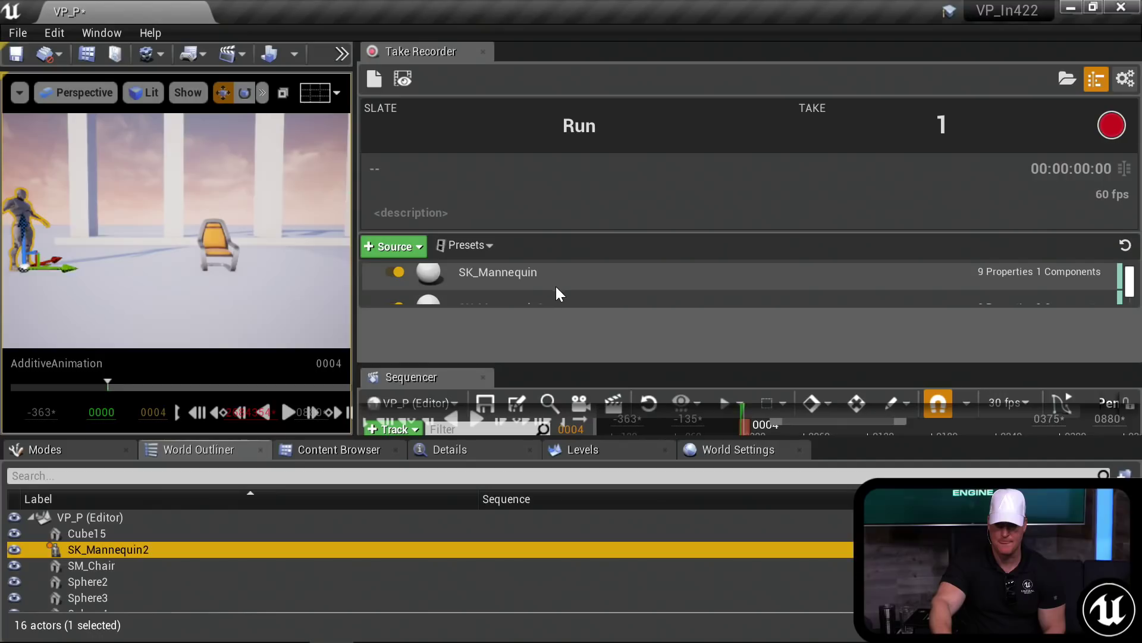
scroll(557, 287, down, 1)
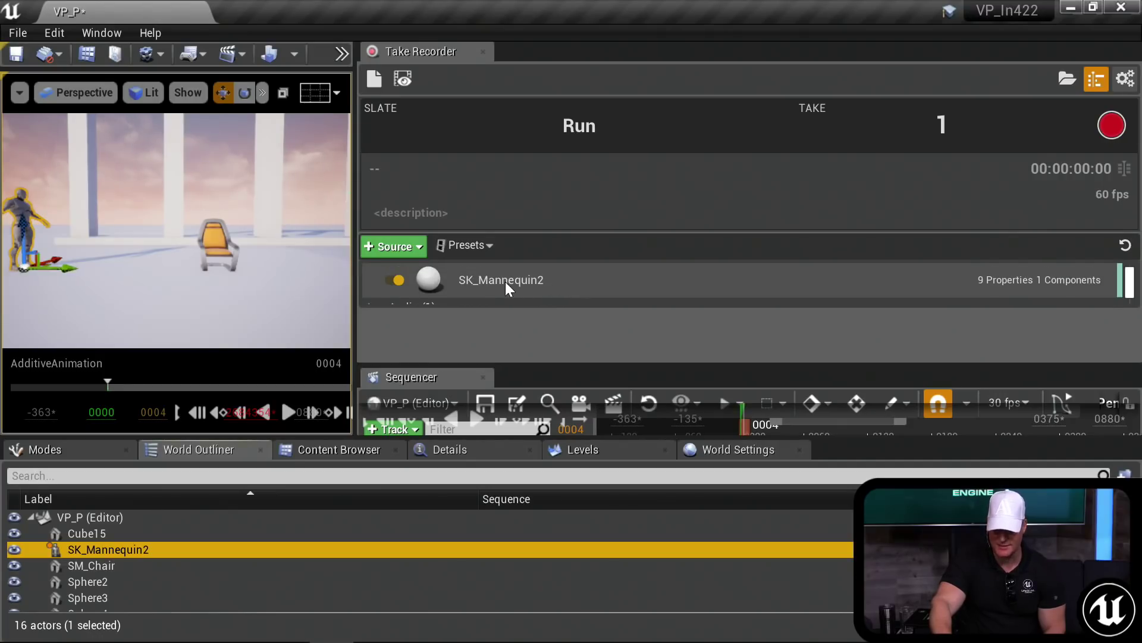
click(419, 250)
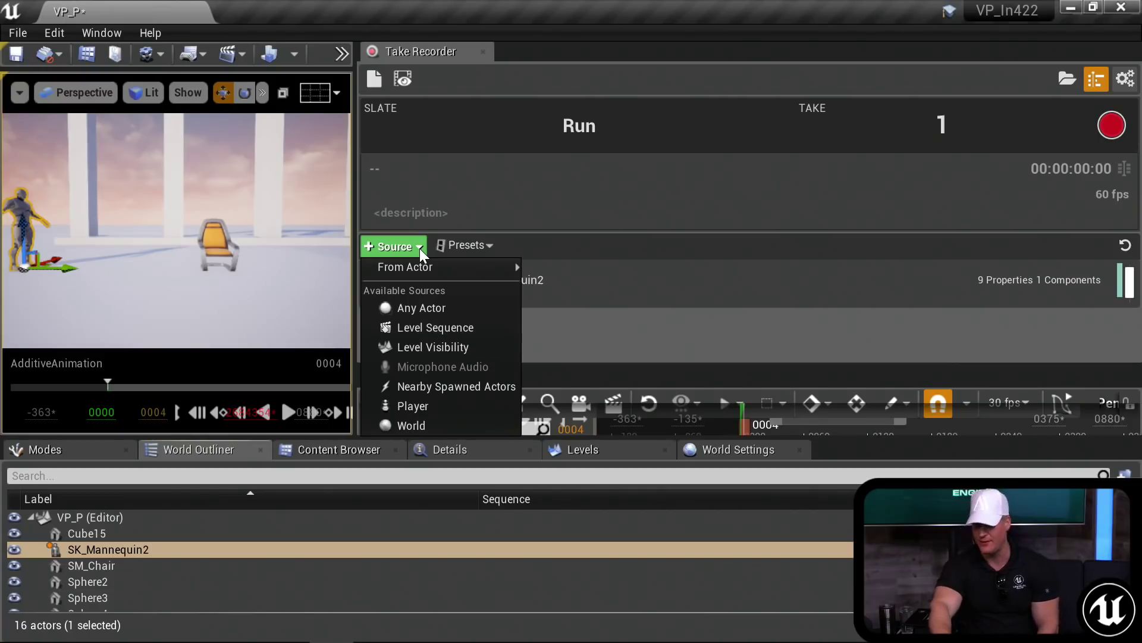
click(575, 147)
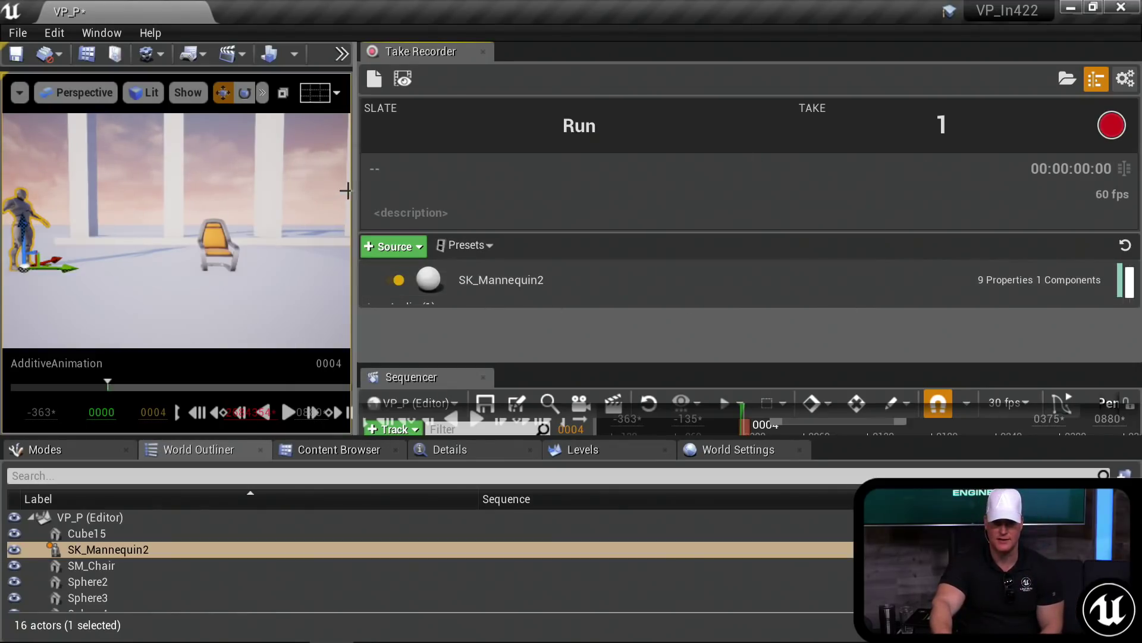
Step: Widen the viewport, play the level in a standalone preview window, and place the shrunken editor window beside it with Take Recorder in view
drag(355, 194, 506, 192)
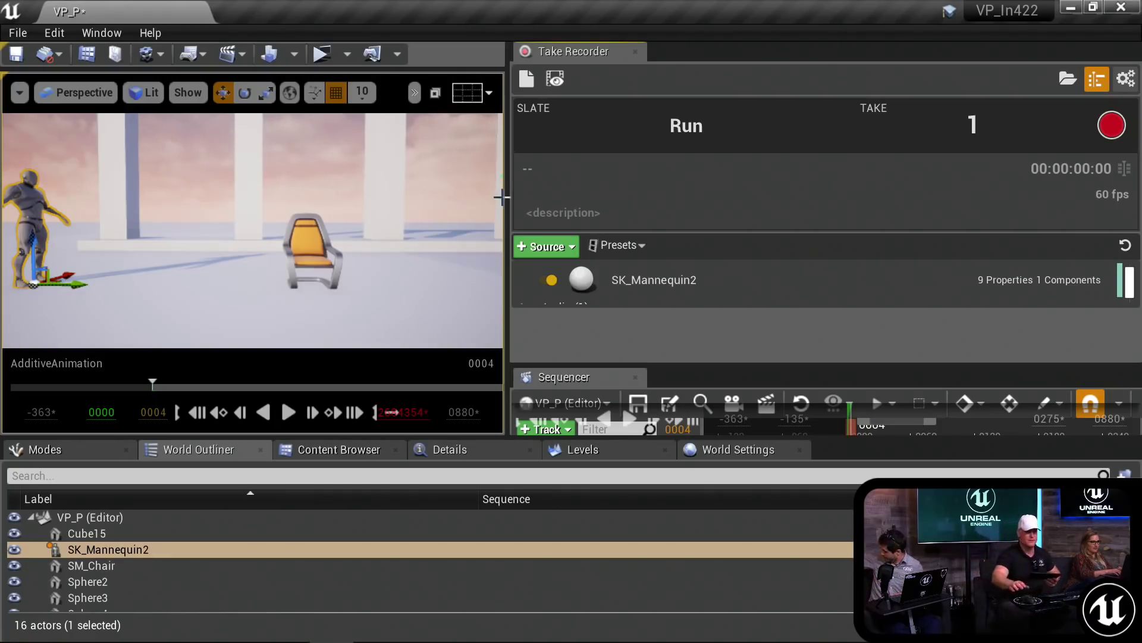
click(328, 50)
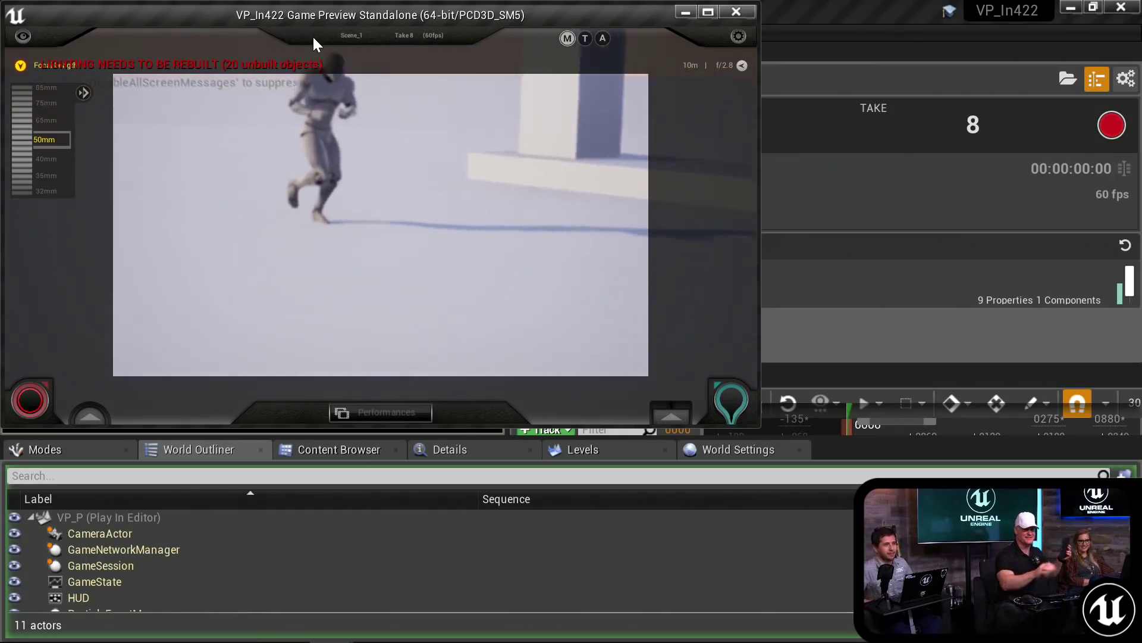
double_click(832, 7)
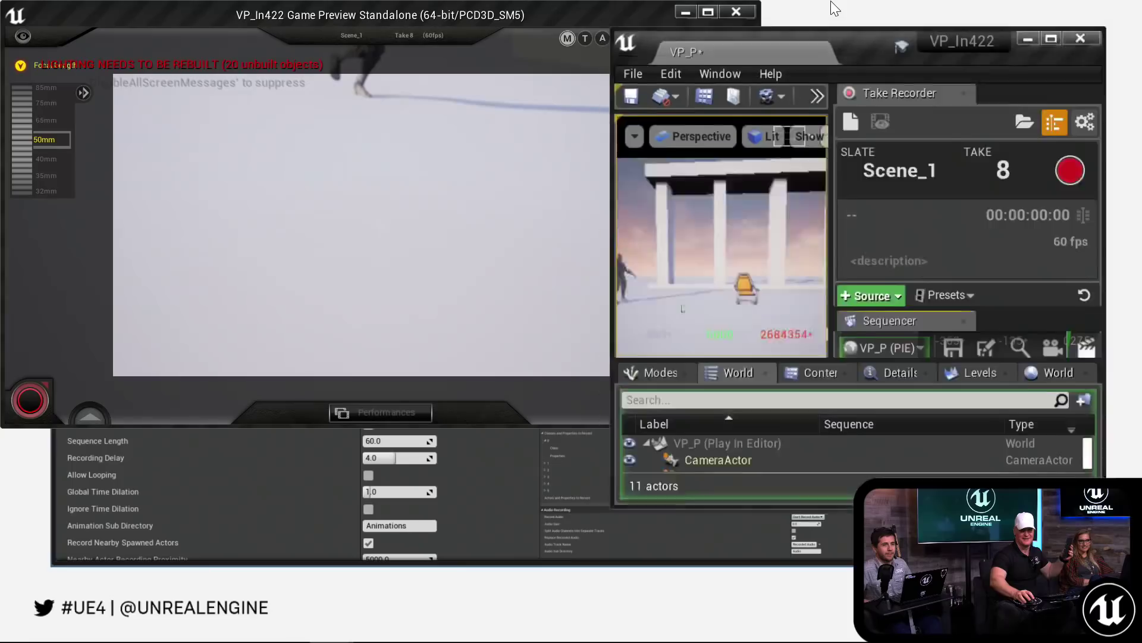
drag(884, 62, 927, 35)
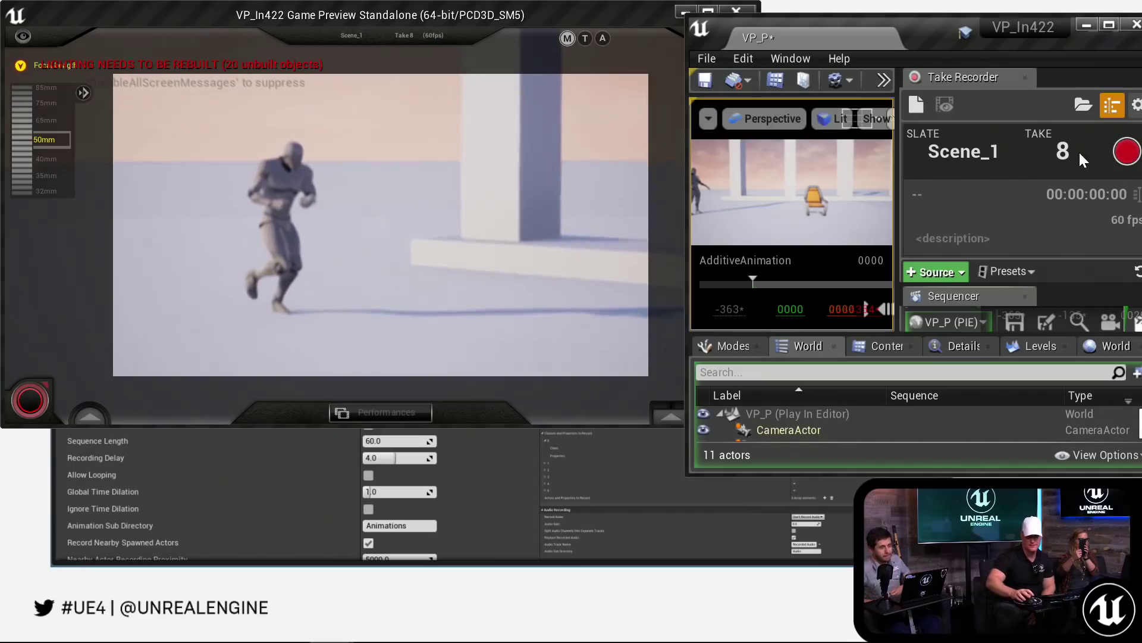
Step: Record take 8 of Scene_1, stop the recording, end the play session, and maximize the editor window
click(1127, 152)
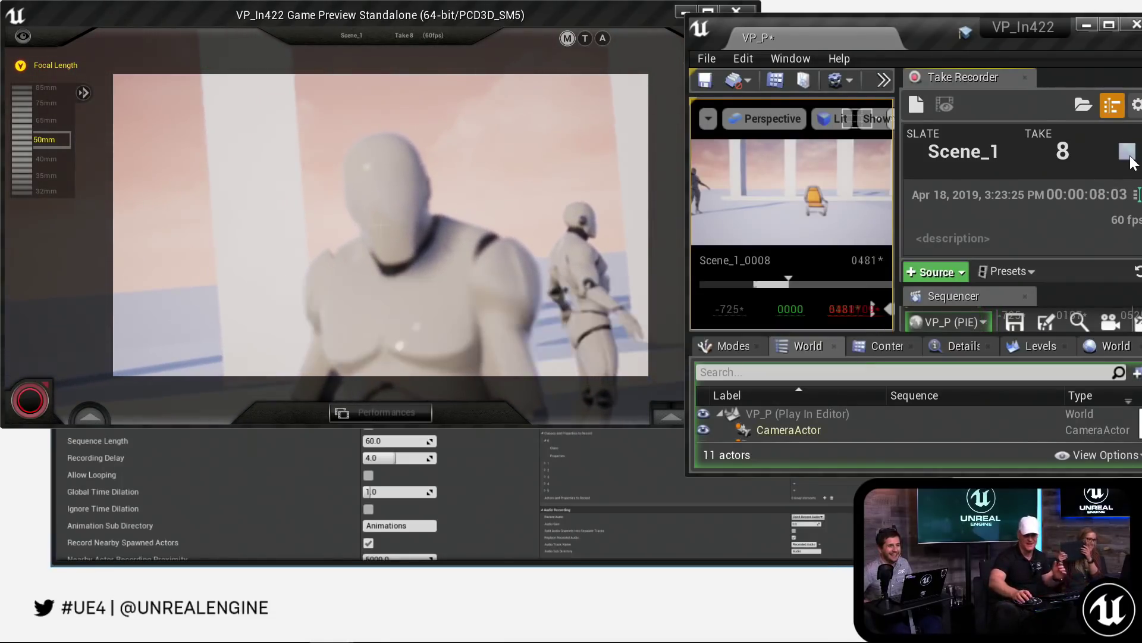
click(1127, 153)
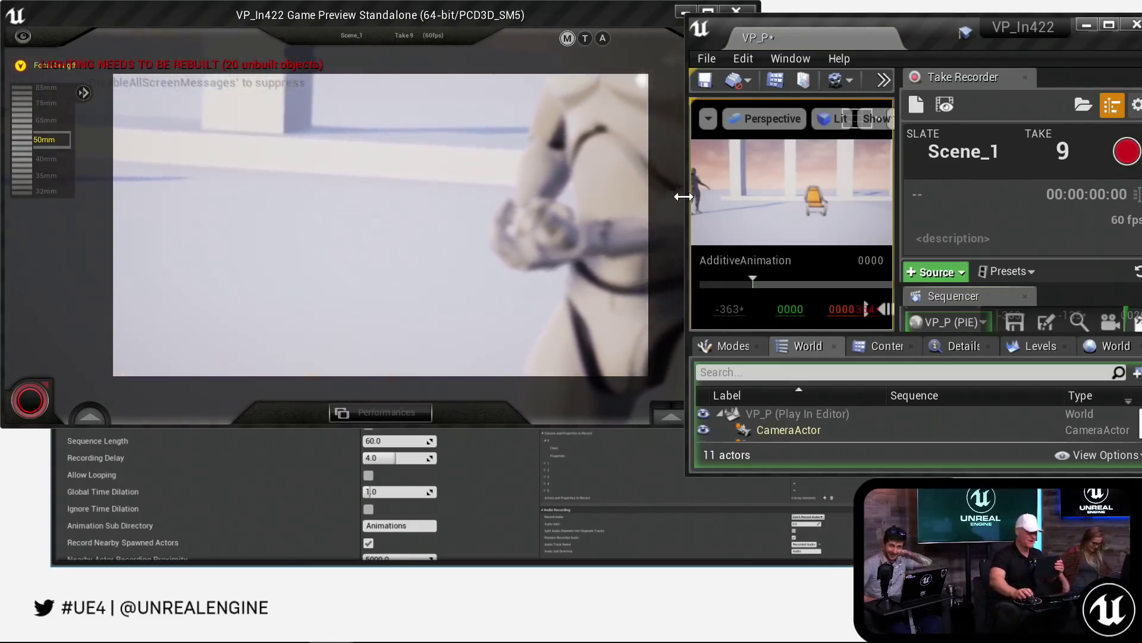
key(Escape)
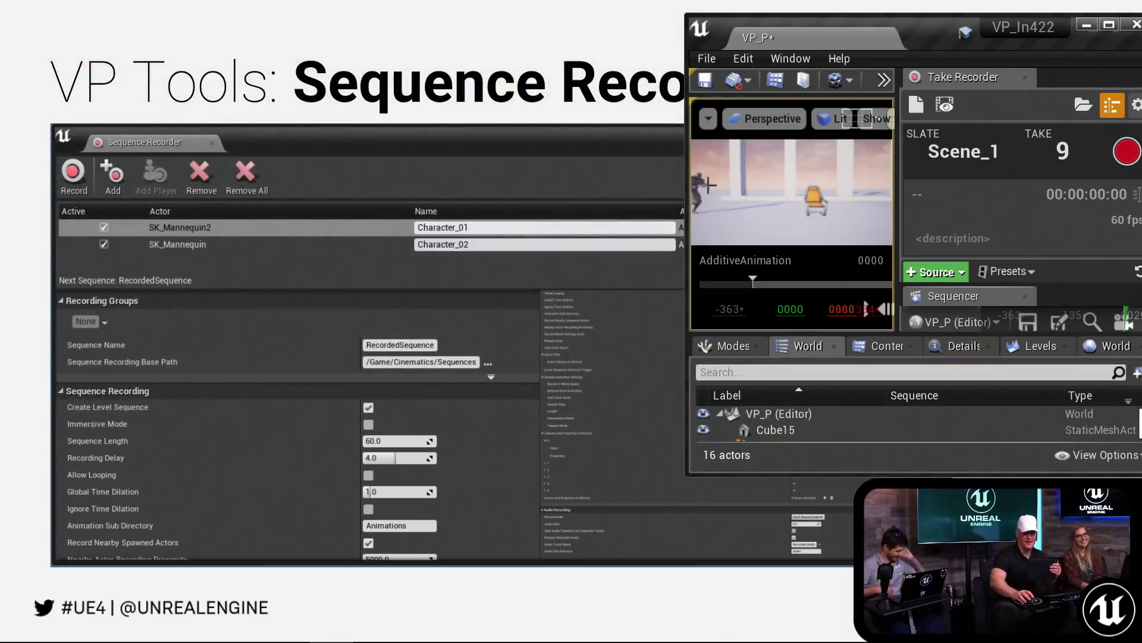
double_click(930, 26)
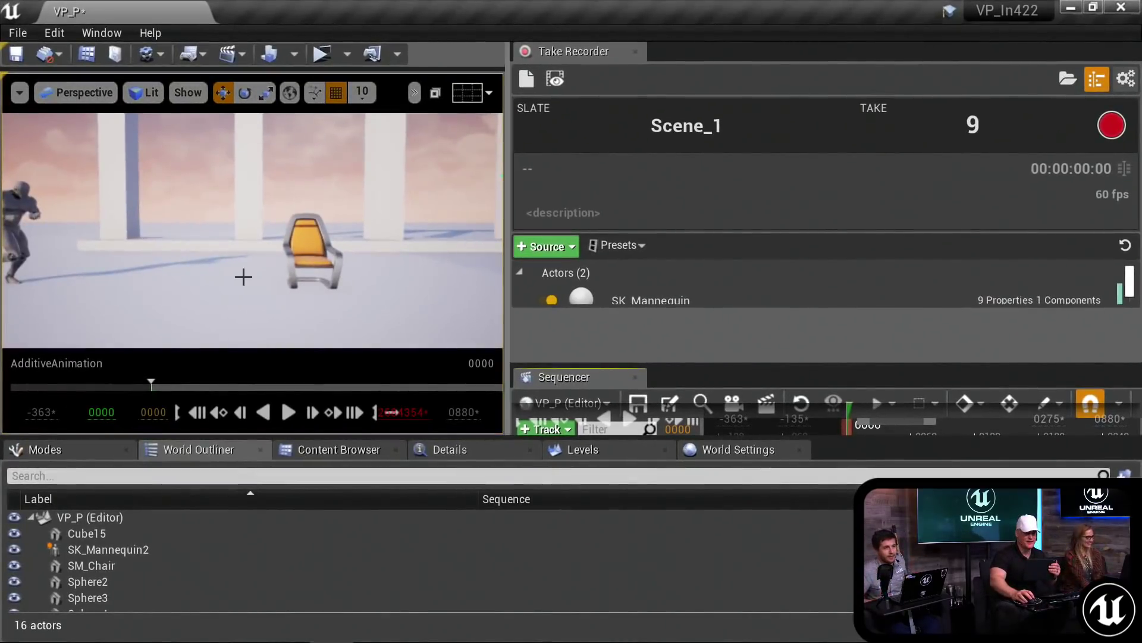
Step: Turn off Actor Hidden In Game for SM_Chair and check the same option on Cube4 and Cube15
click(318, 246)
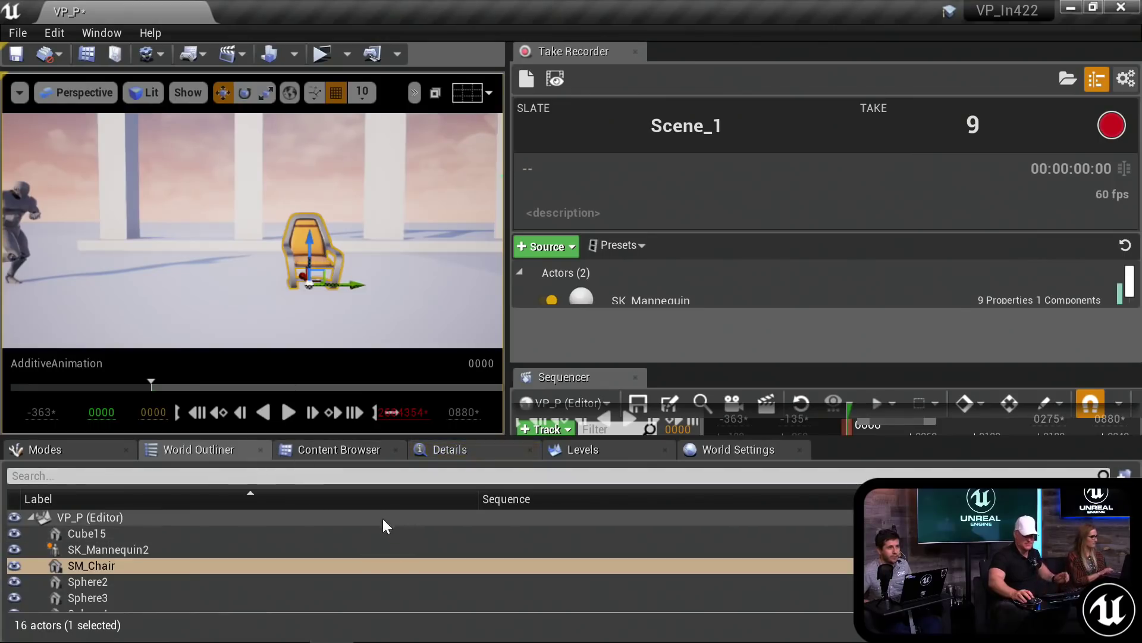
click(467, 450)
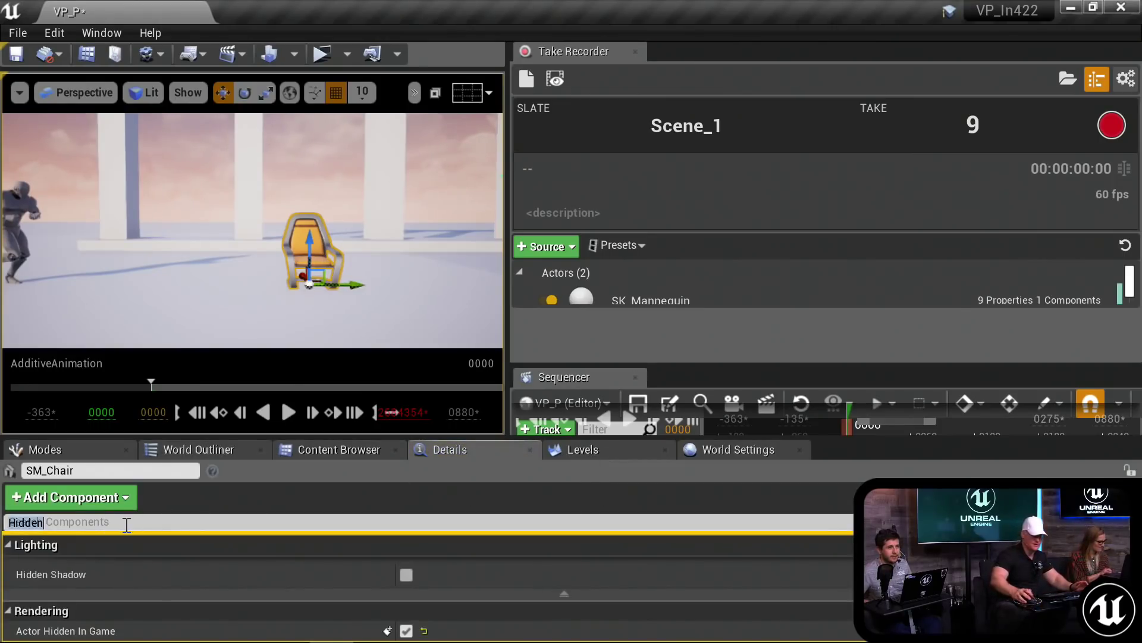
click(406, 631)
right_drag(378, 236, 476, 236)
click(338, 229)
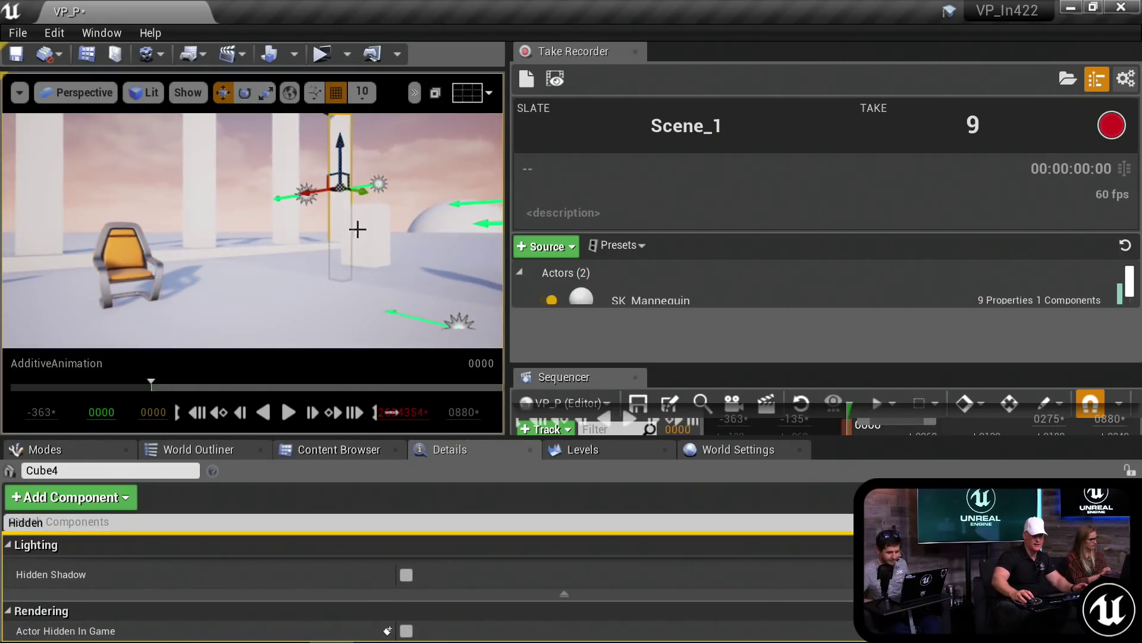
click(358, 229)
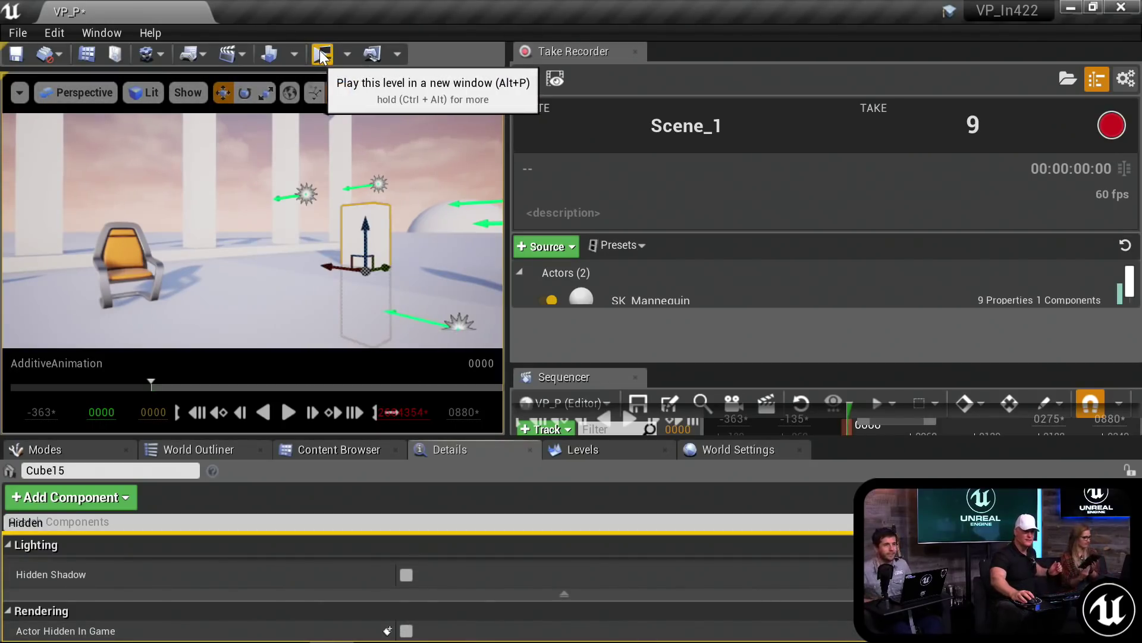
Step: Play the level in the standalone preview window again and shrink the editor window beside it with Take Recorder accessible
click(321, 54)
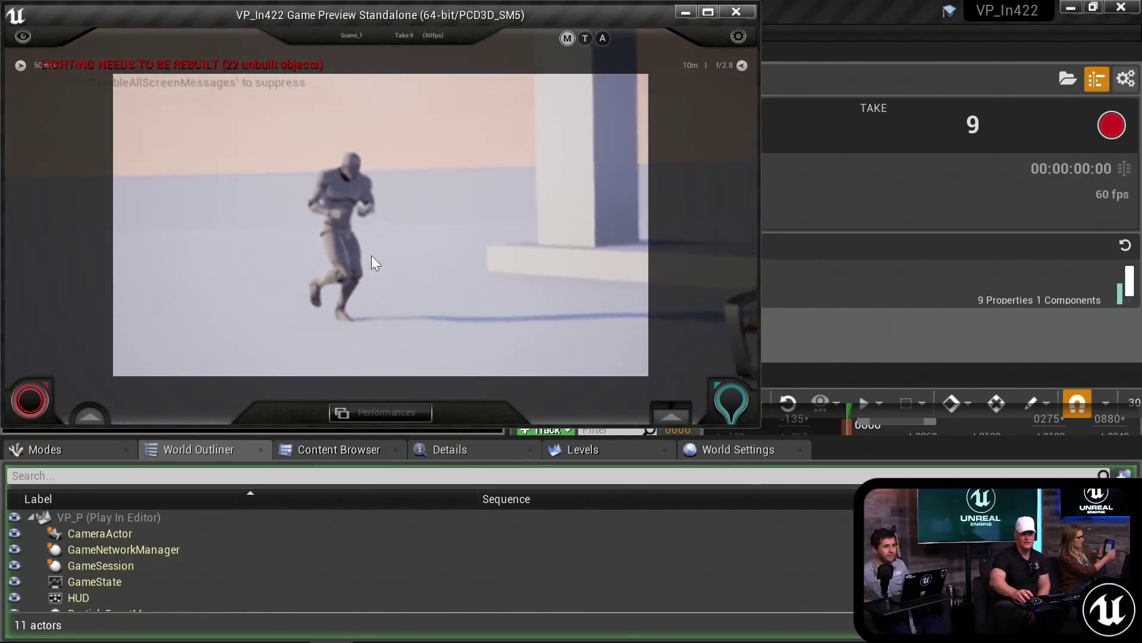
mouse_move(898, 17)
mouse_down()
mouse_move(890, 11)
mouse_move(910, 29)
mouse_up()
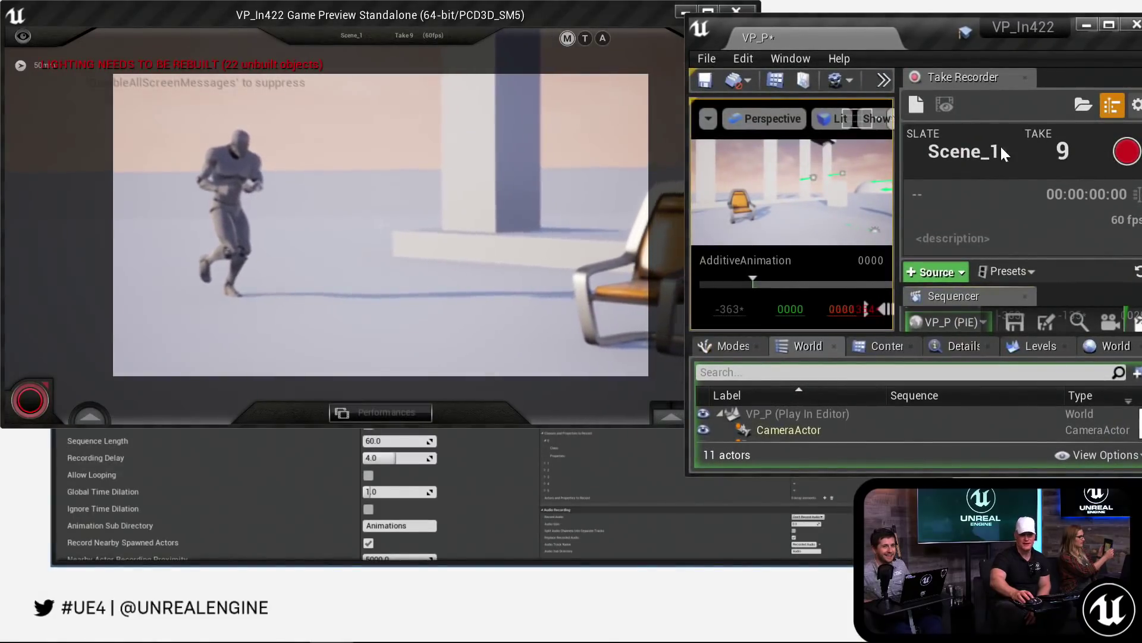
Step: Record take 9 of Scene_1, stop the recording, and maximize the editor window
click(1128, 152)
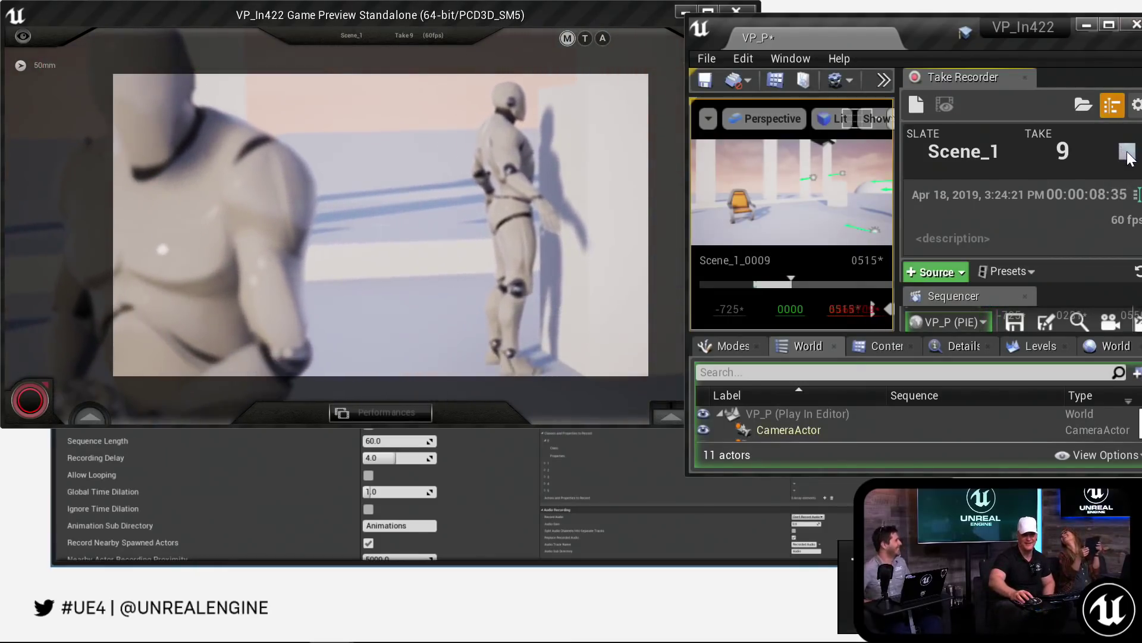
click(1126, 152)
drag(940, 24, 771, 52)
double_click(772, 53)
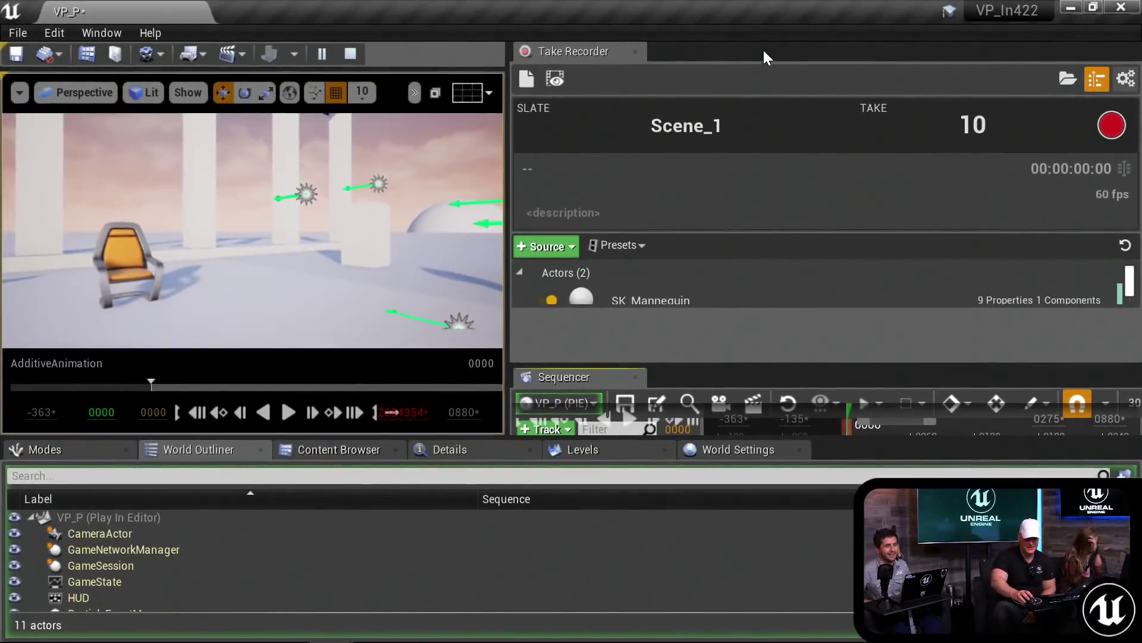
Step: Open take 9 for review in an enlarged Sequencer and delete the AdditiveAnimation section from its Subscenes track
click(564, 78)
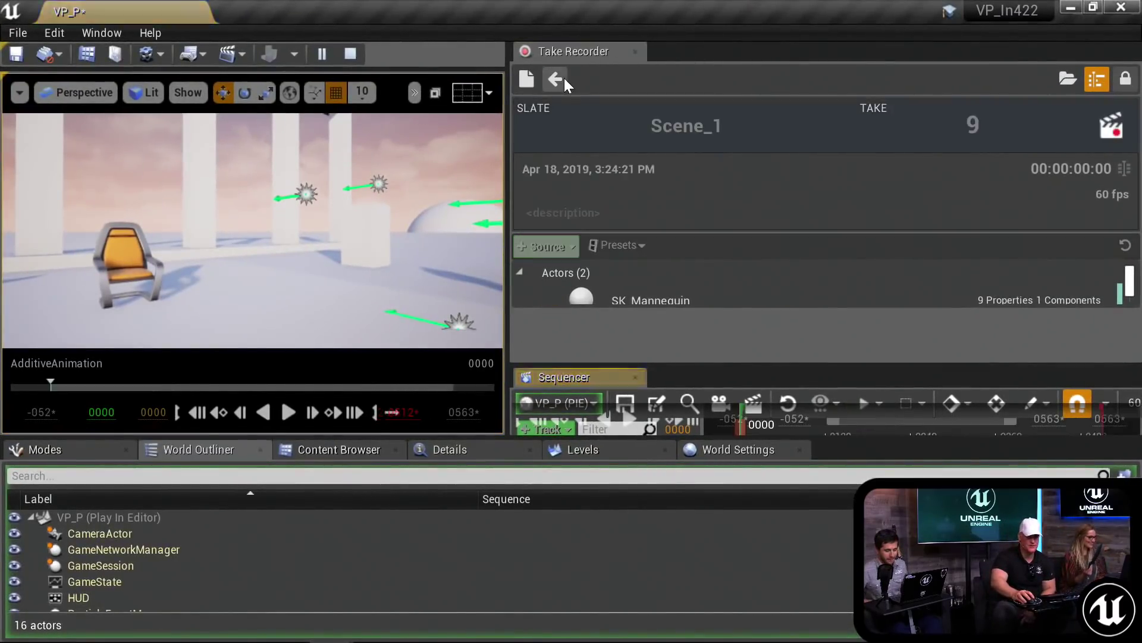
drag(591, 364, 618, 119)
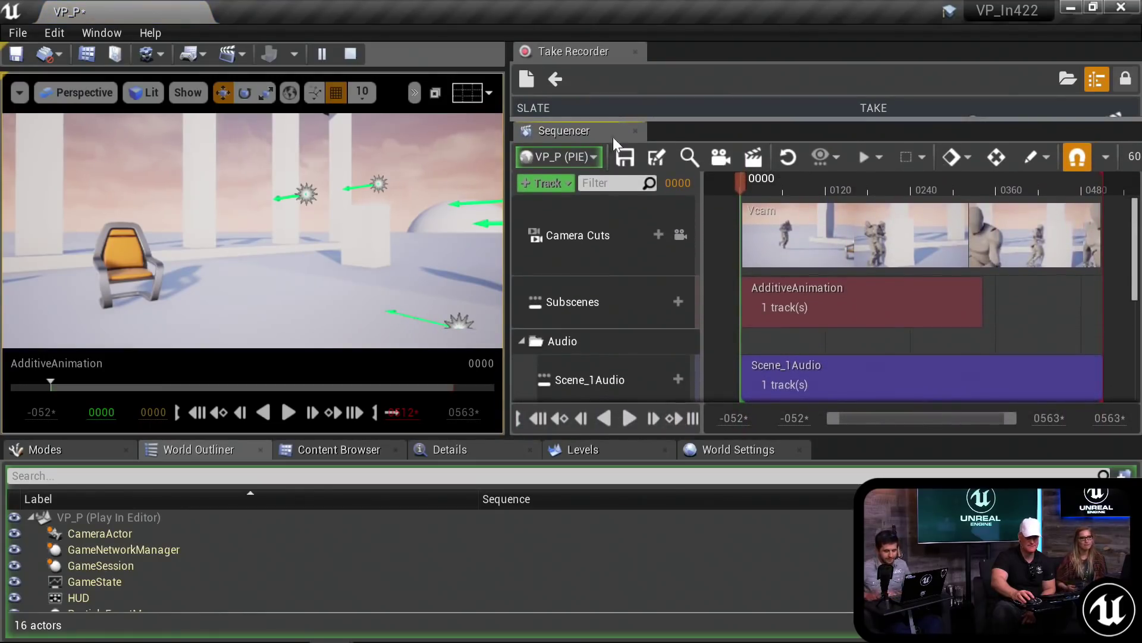
click(567, 290)
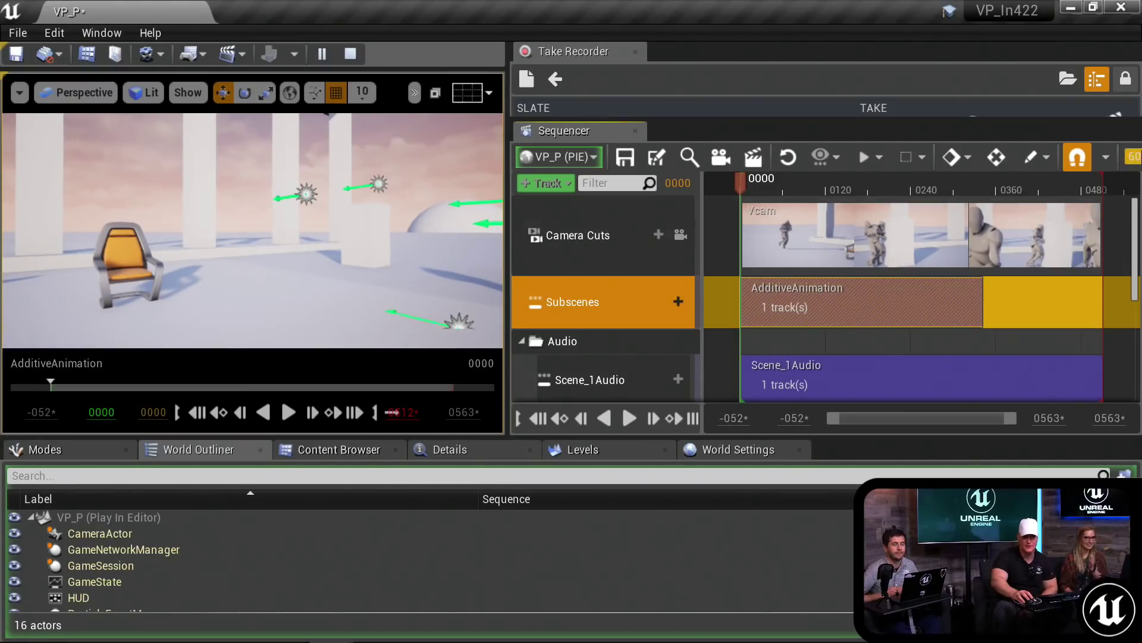
drag(507, 247, 180, 250)
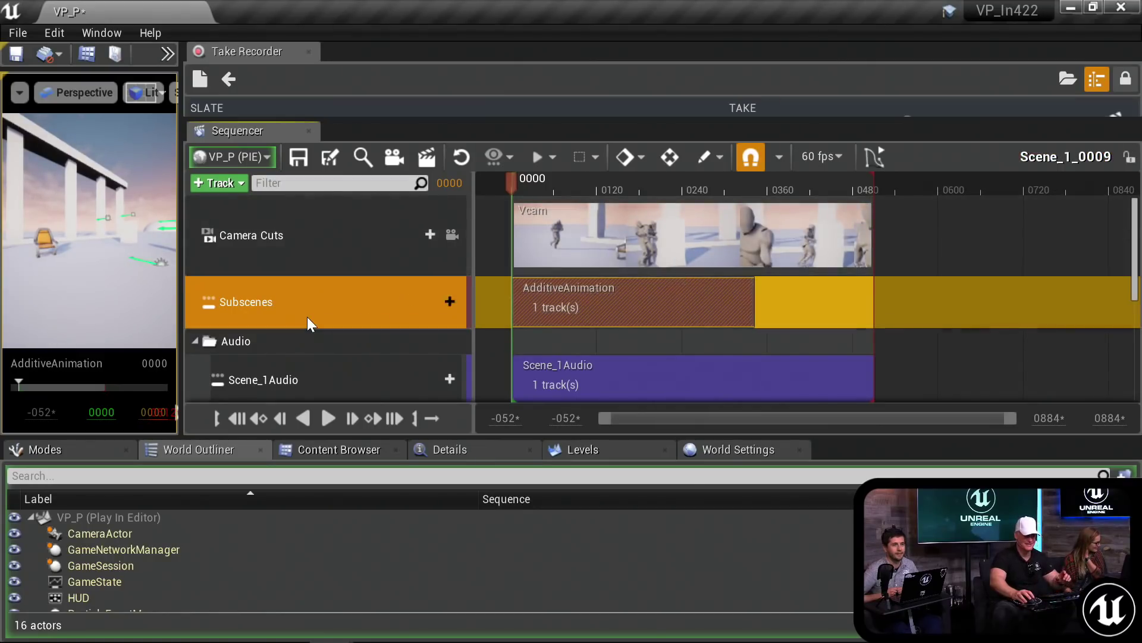
key(Delete)
Step: Open the Scene_1Audio subsequence and play back part of its recorded audio from frame 69
scroll(557, 306, down, 1)
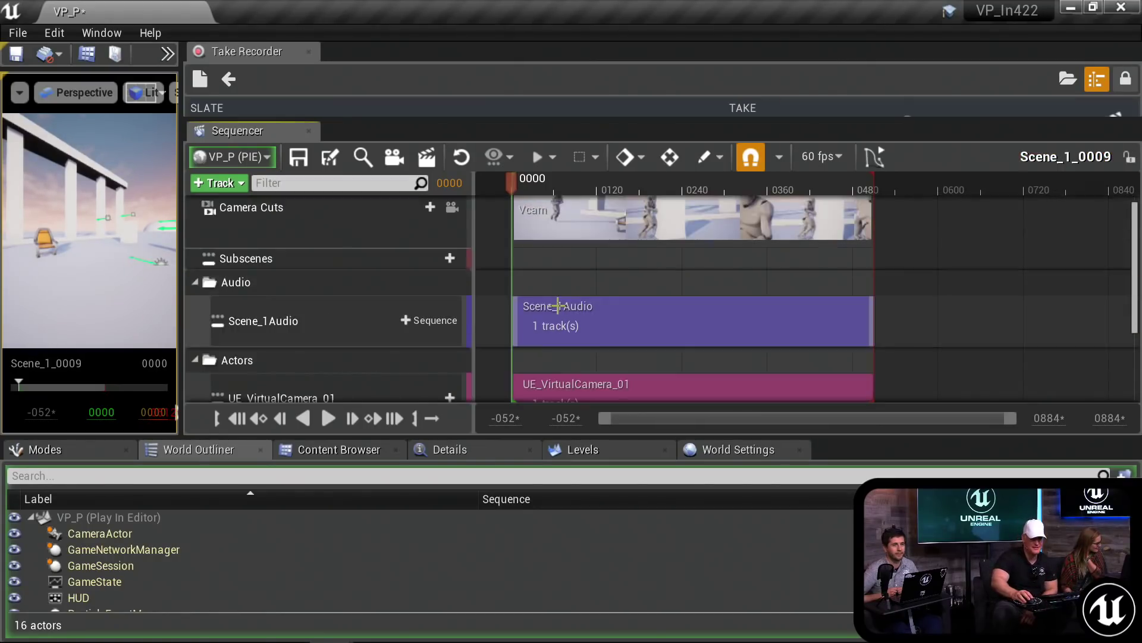
double_click(569, 304)
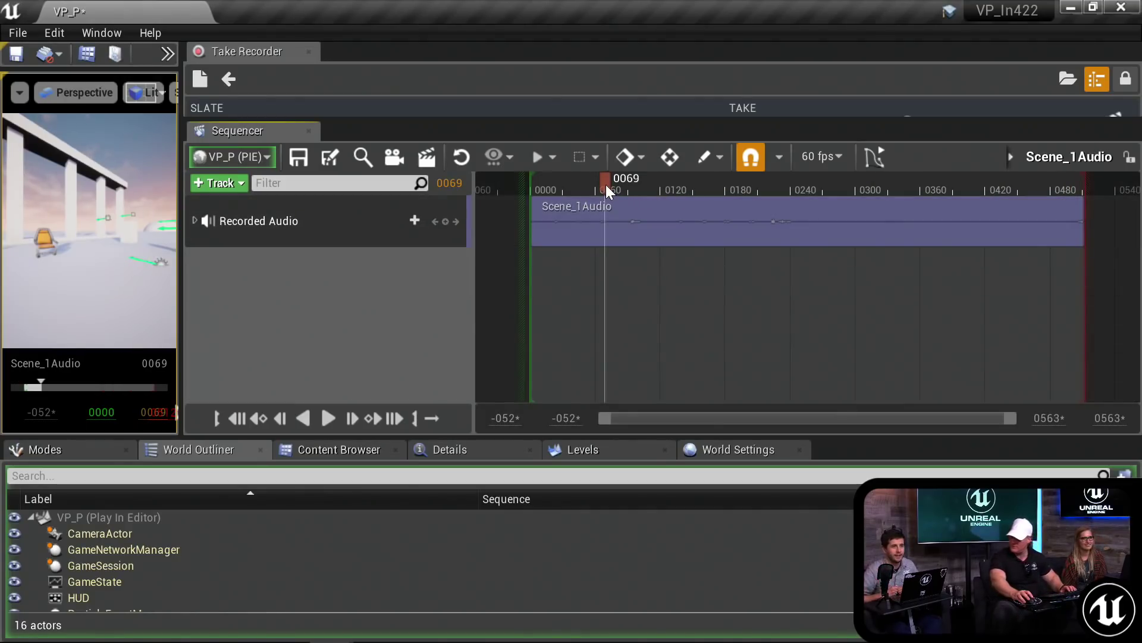
key(space)
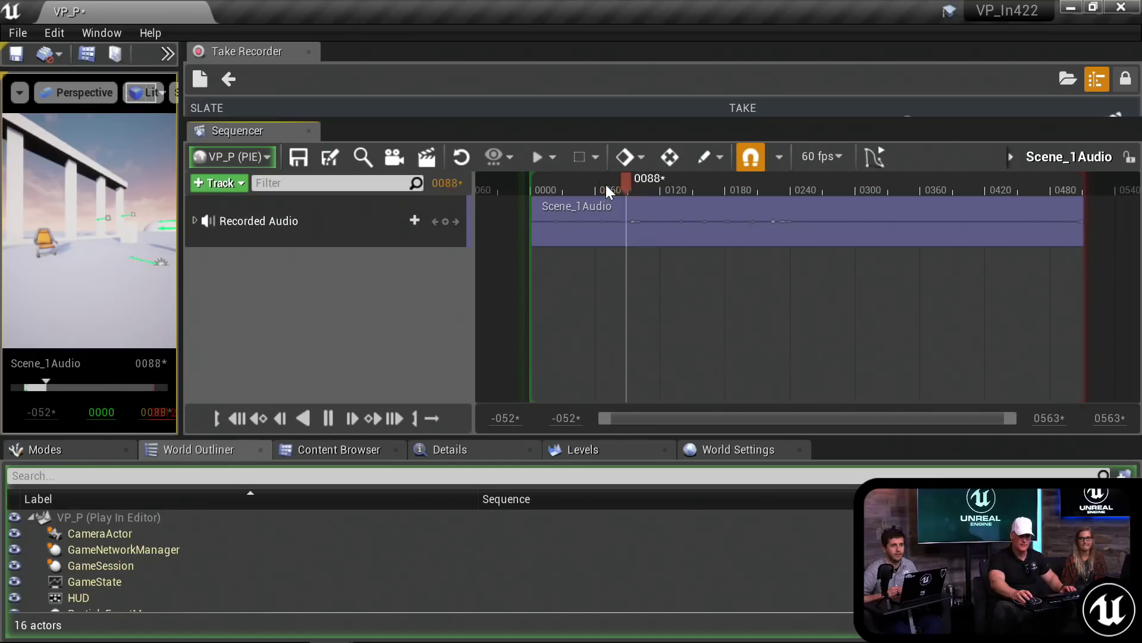
key(space)
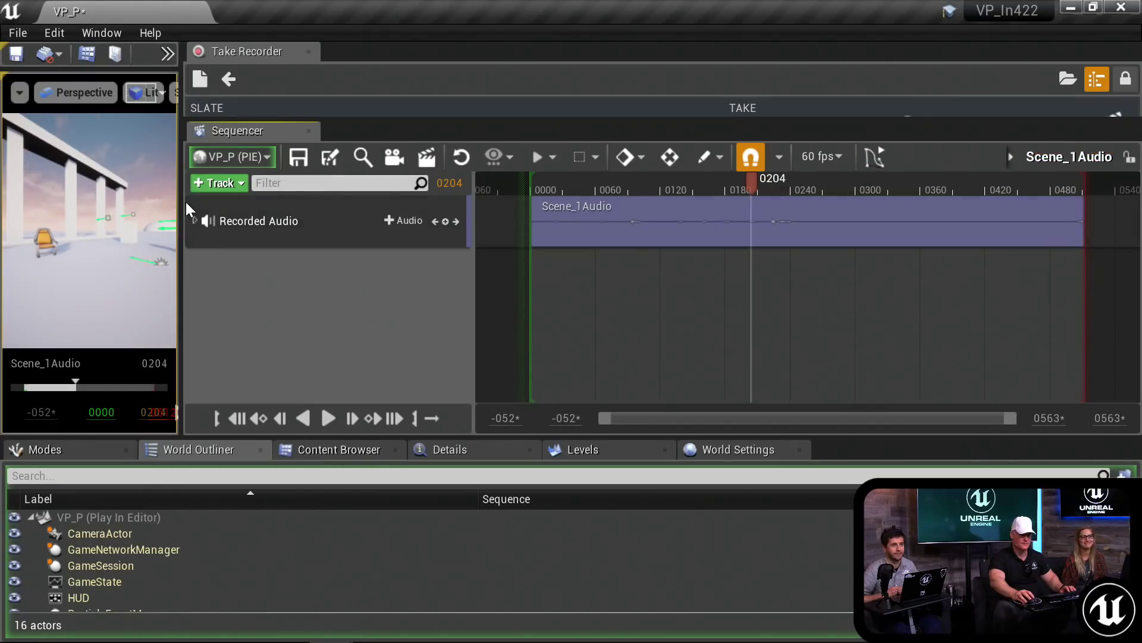
Step: Widen Sequencer, return to Scene_1_0009, and open the Vcam subsequence from its recorded actor tracks
drag(177, 204, 53, 205)
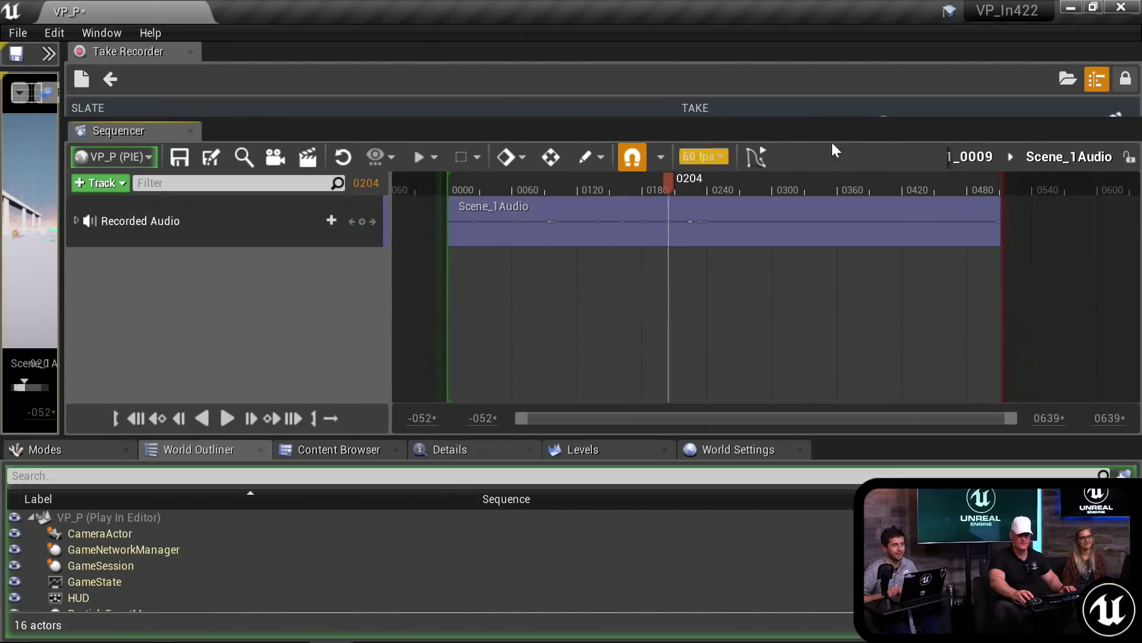
click(967, 156)
scroll(585, 296, down, 2)
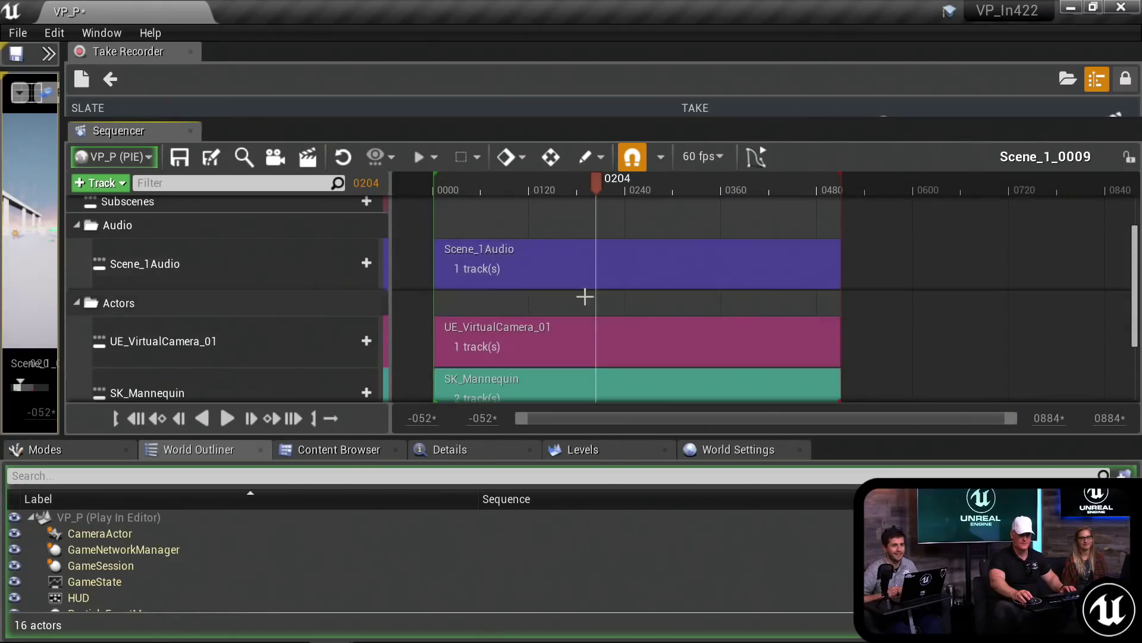
scroll(599, 291, up, 2)
scroll(599, 287, down, 4)
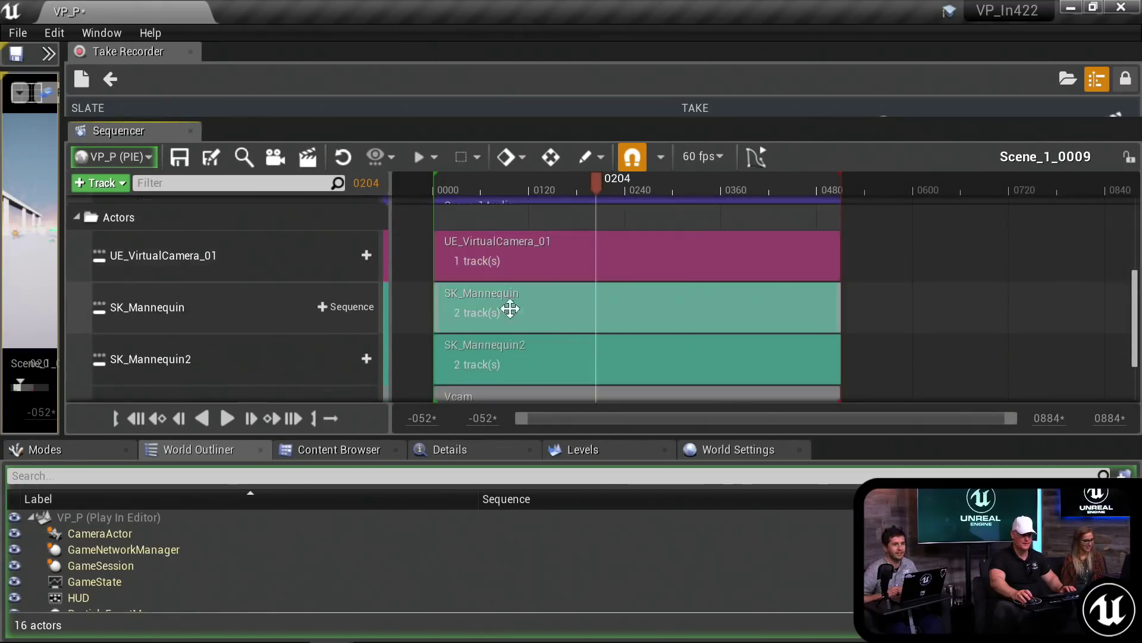
scroll(351, 314, down, 3)
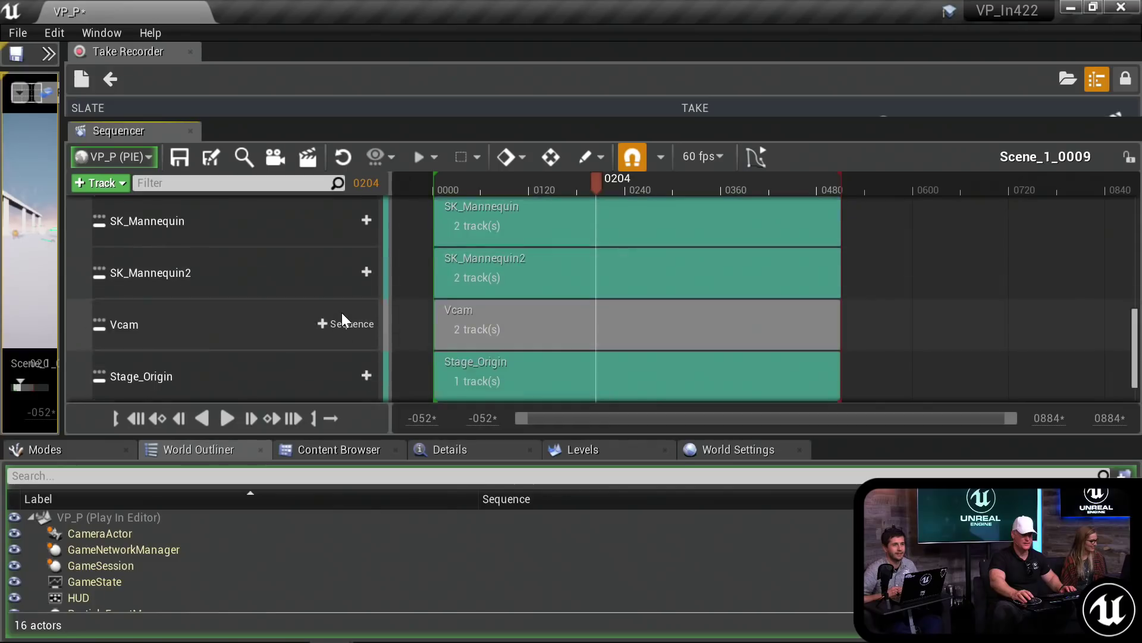
click(235, 308)
double_click(501, 294)
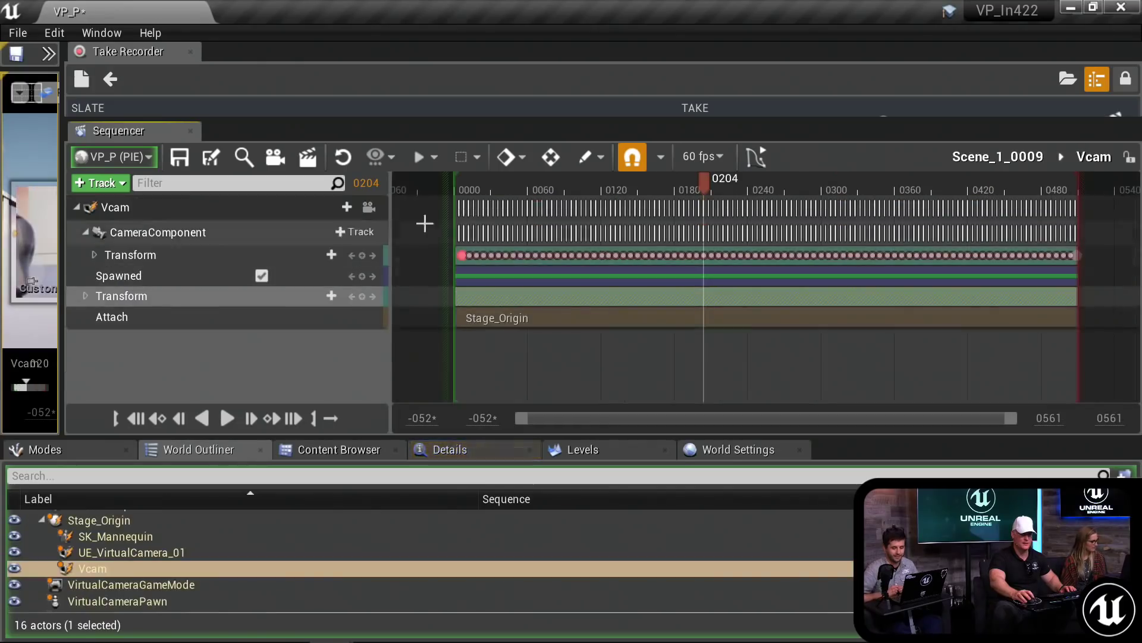
Step: Lock the viewport to Vcam, widen it, and play back the recorded camera movement from near the start
click(367, 206)
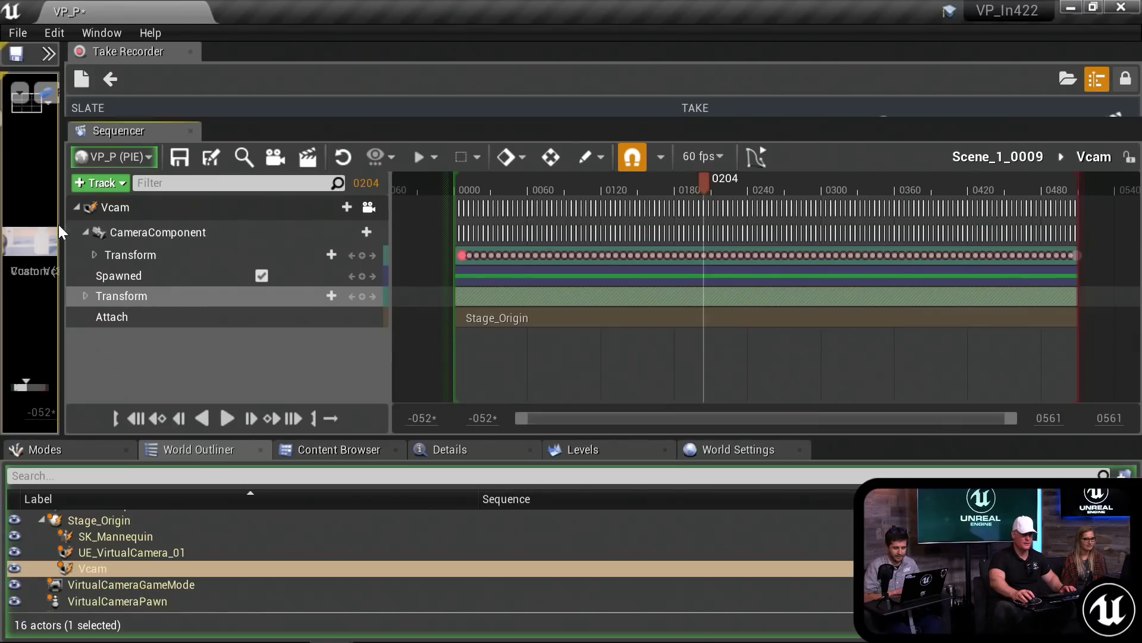
drag(62, 224, 653, 222)
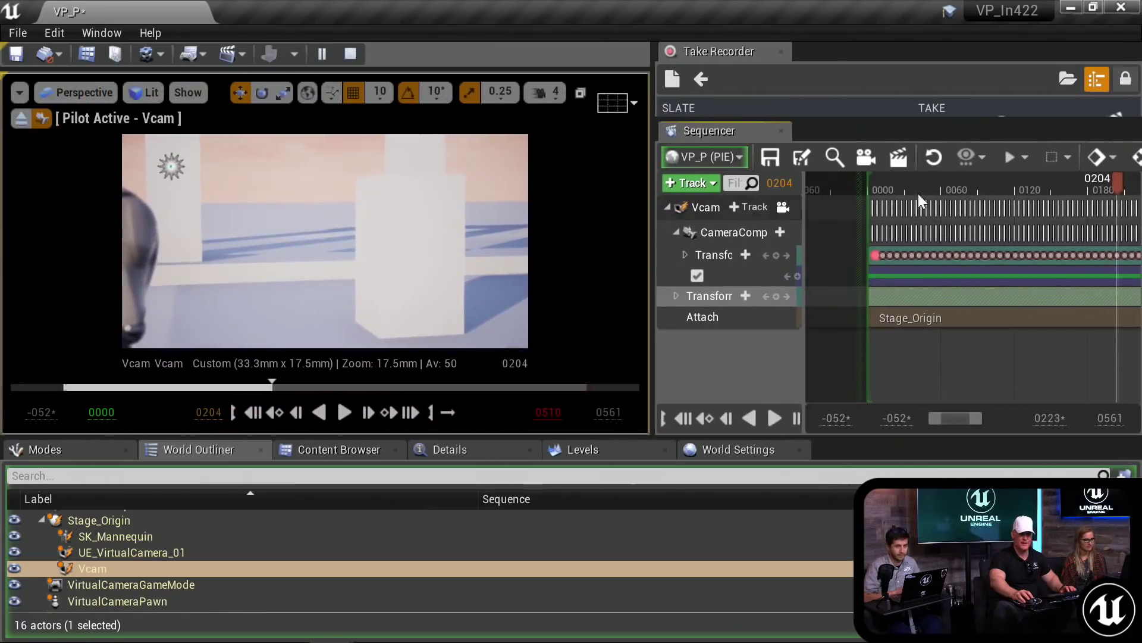
drag(891, 185, 916, 219)
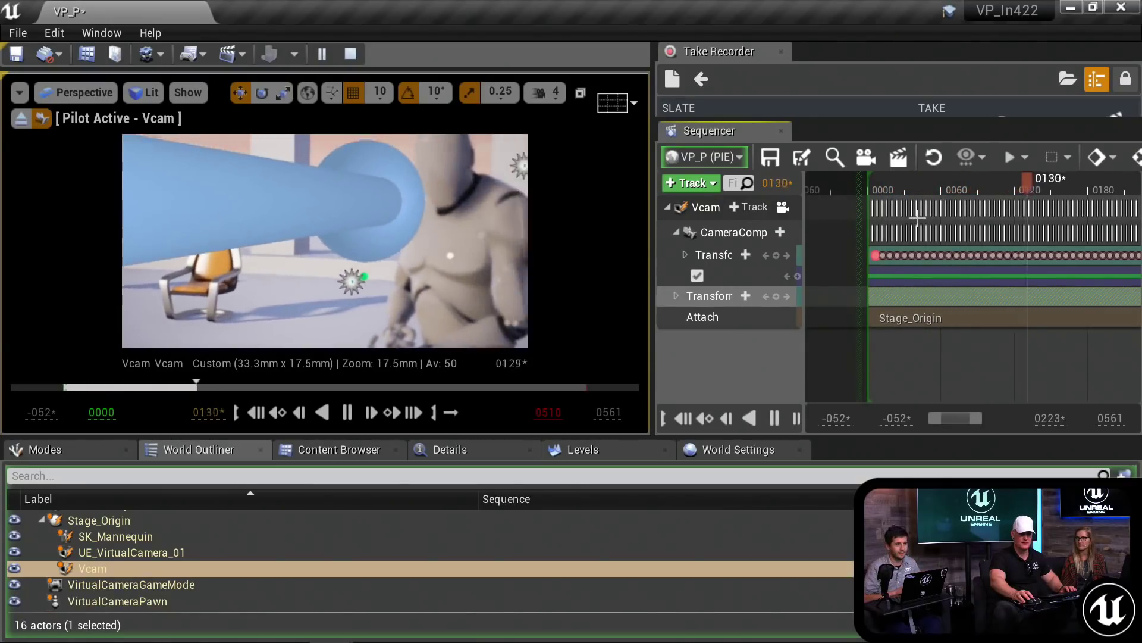
key(space)
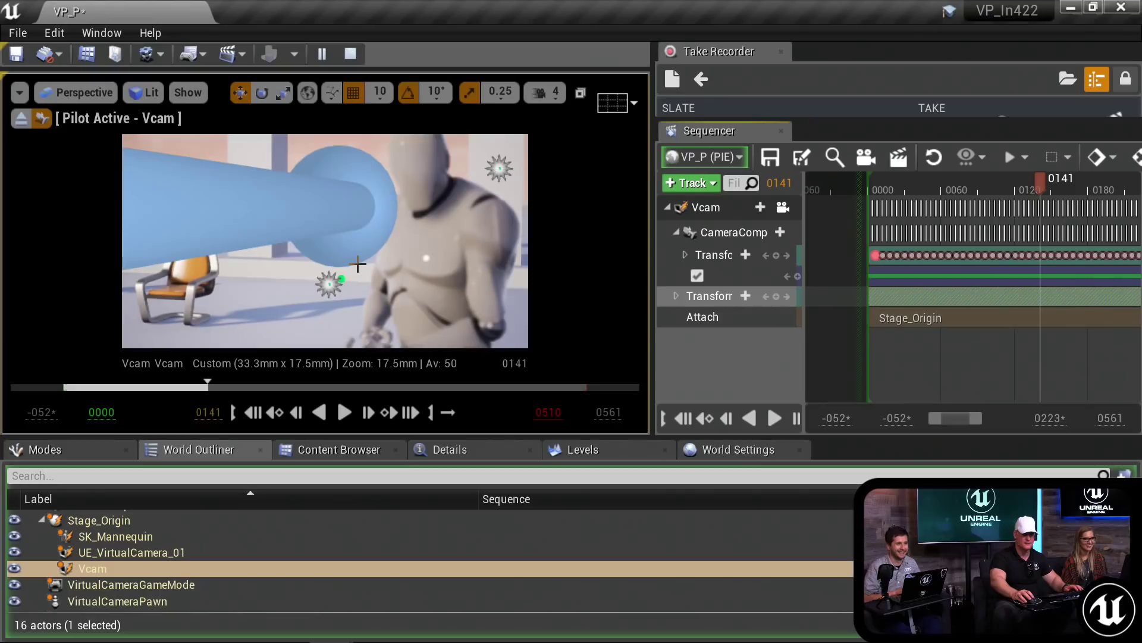
Step: Turn the piloted Vcam view and scrub the recorded camera sequence back to frame 45
right_drag(358, 264, 358, 226)
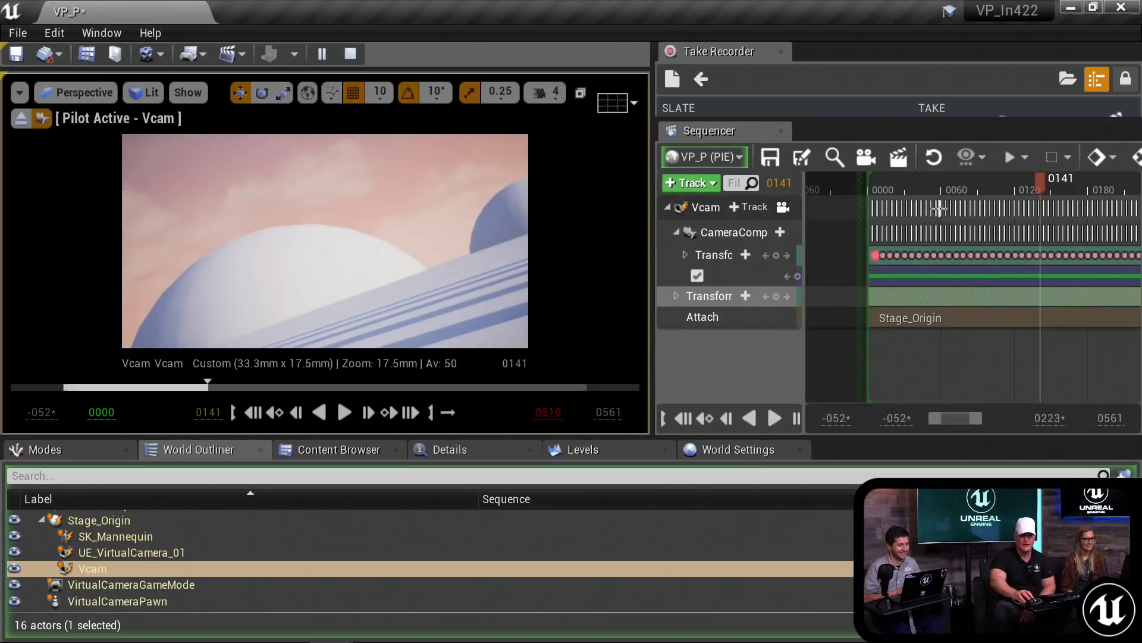
drag(927, 177, 880, 189)
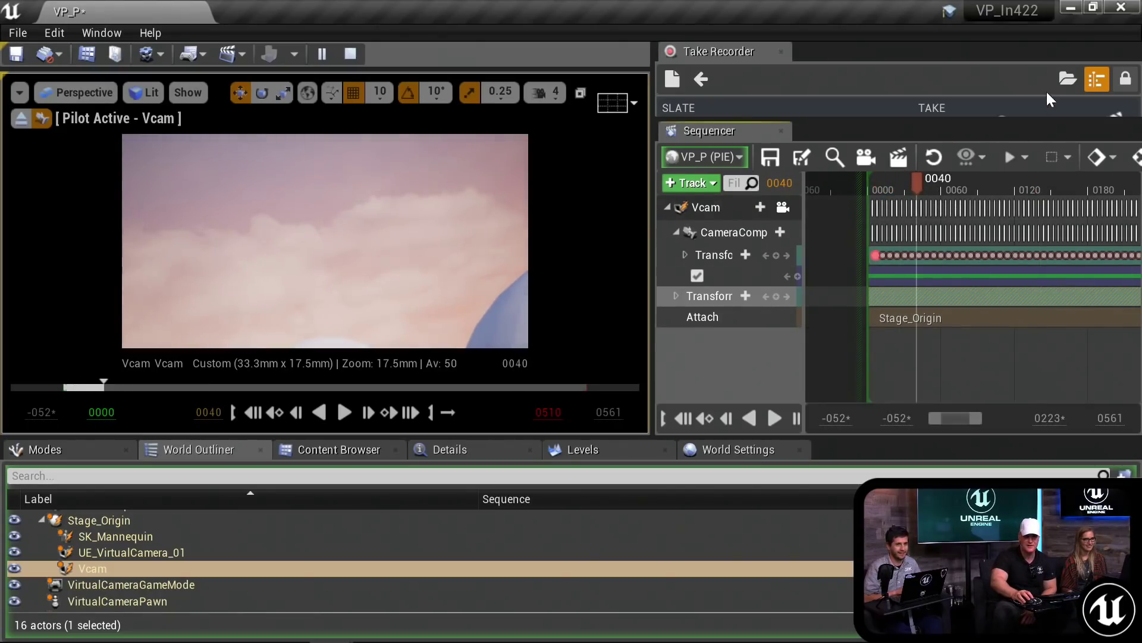
drag(938, 182, 924, 190)
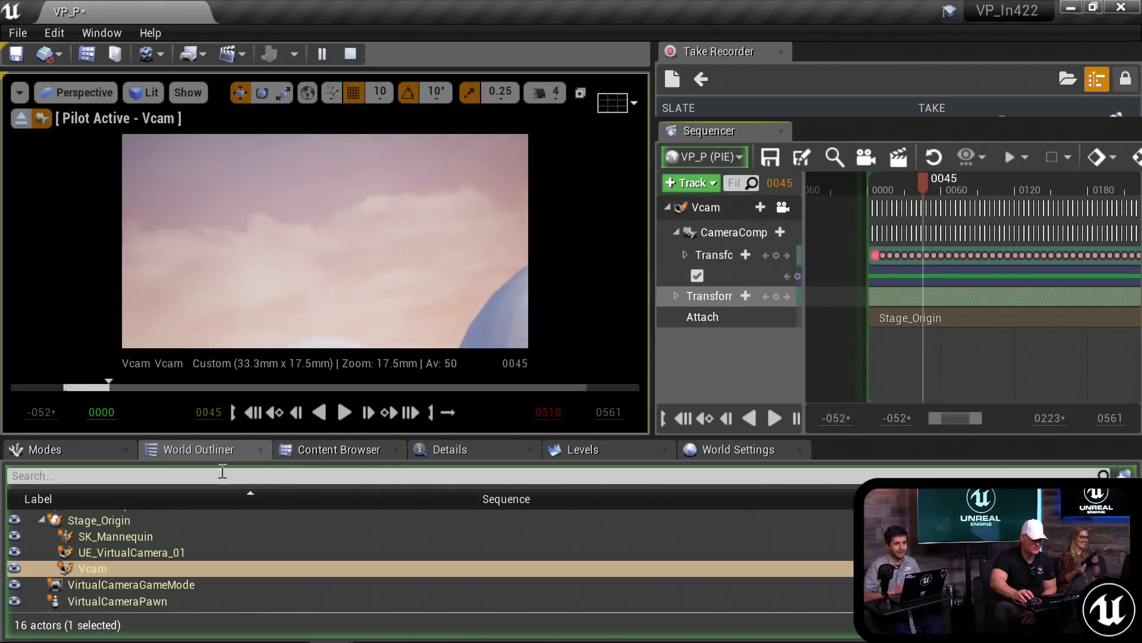
click(311, 446)
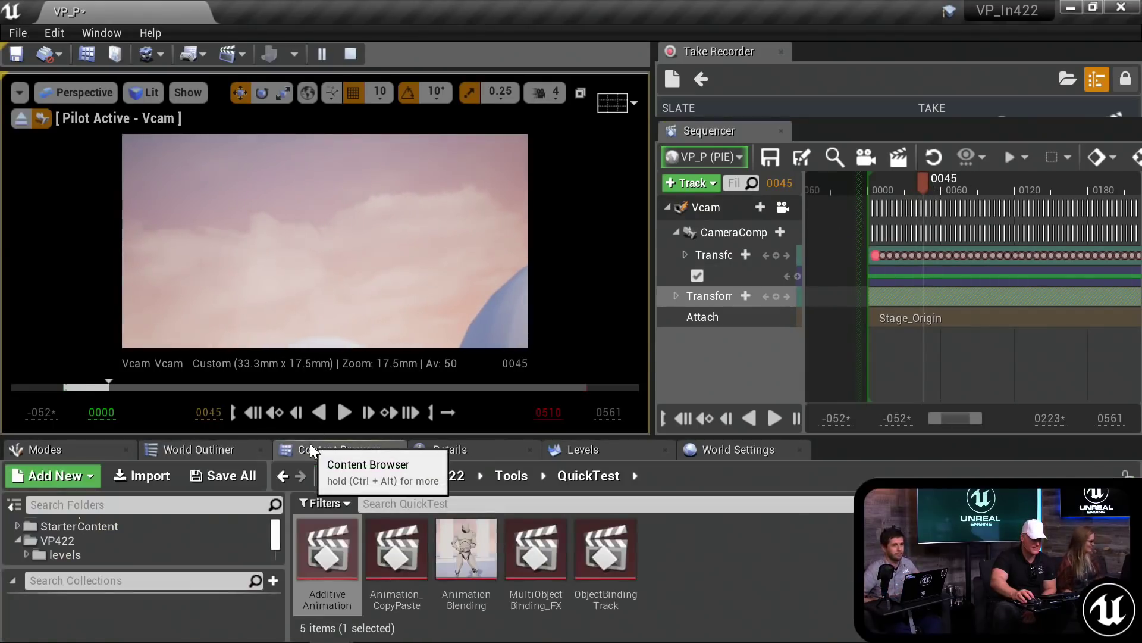
click(202, 455)
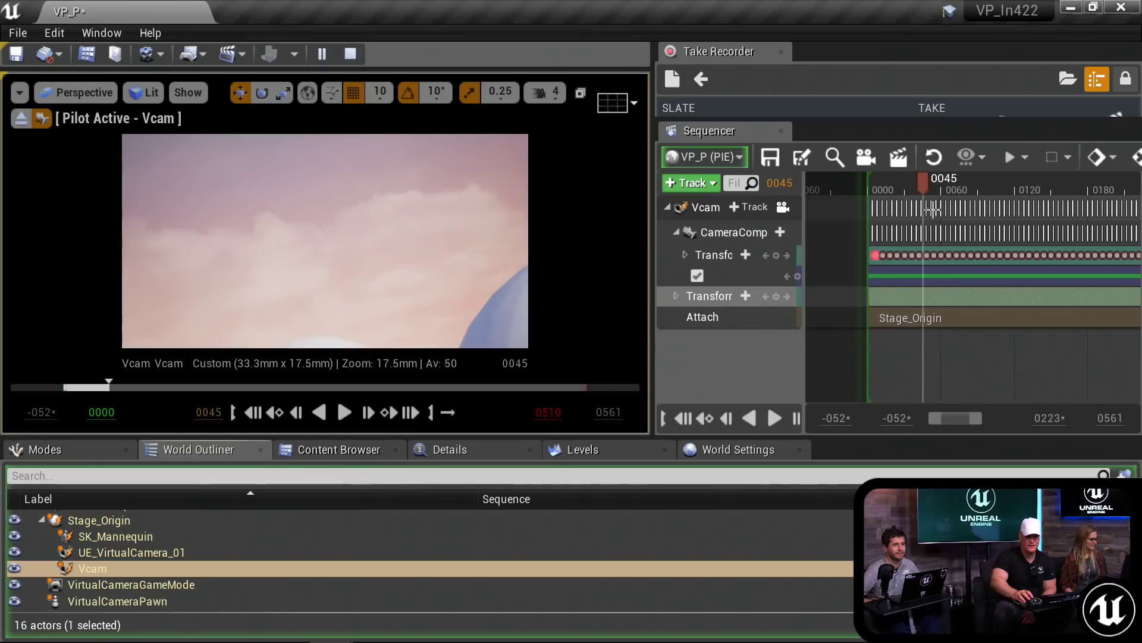
Step: Leave take review and check the recorded takes from 2019-04-18 in the Takes Browser
click(693, 82)
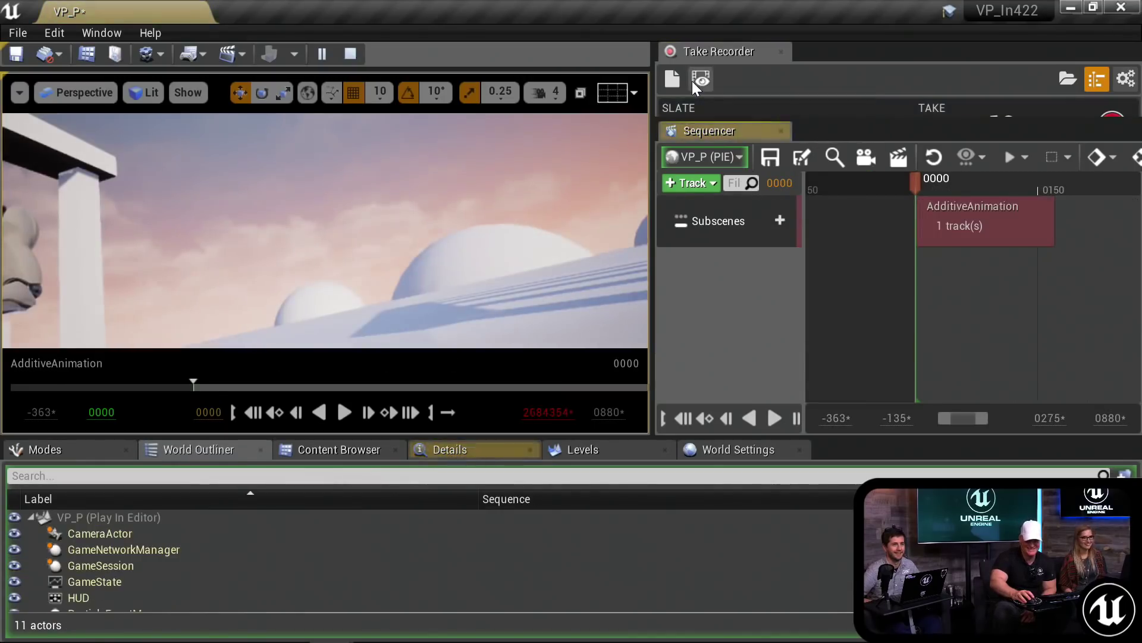
click(1074, 82)
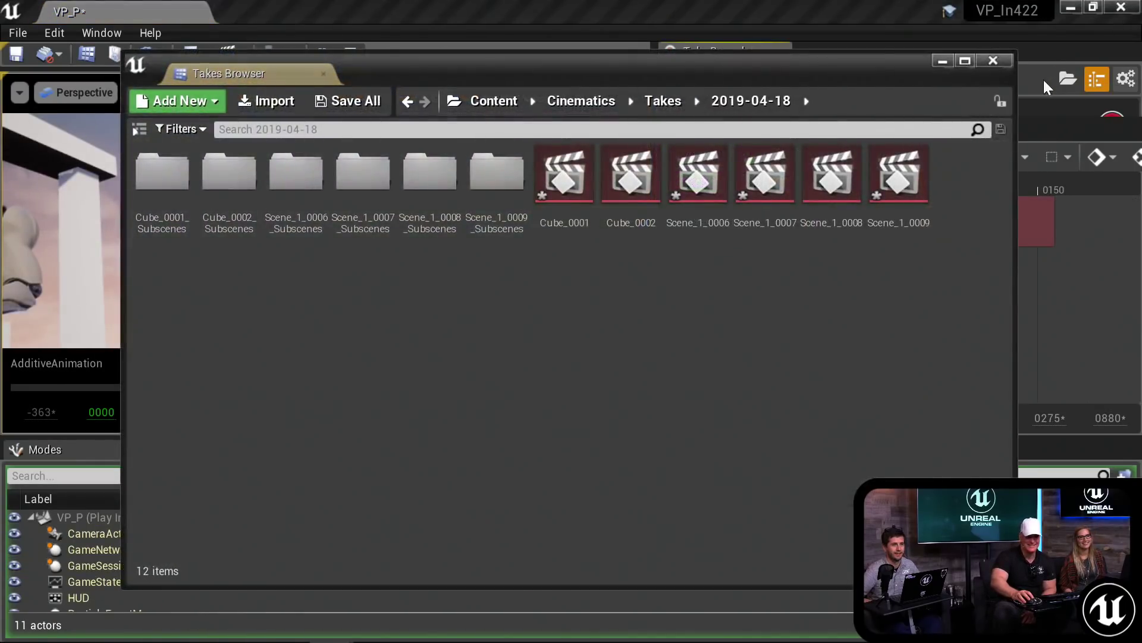
click(993, 60)
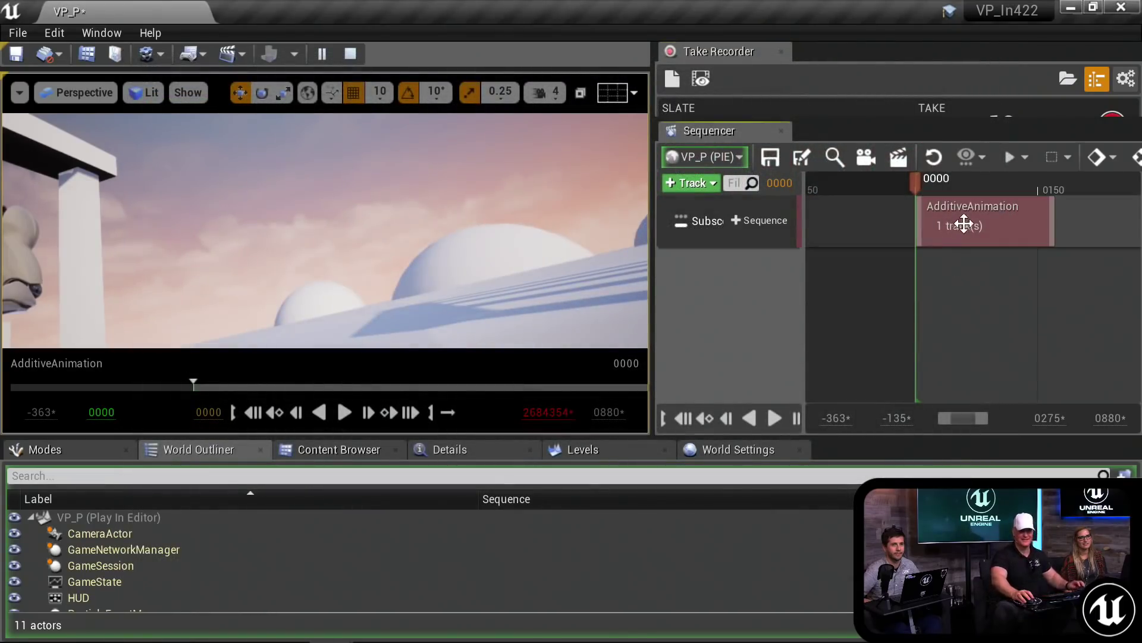
Step: Widen Sequencer to show the PendingTake name and reopen the last recorded take for review
drag(649, 128, 266, 179)
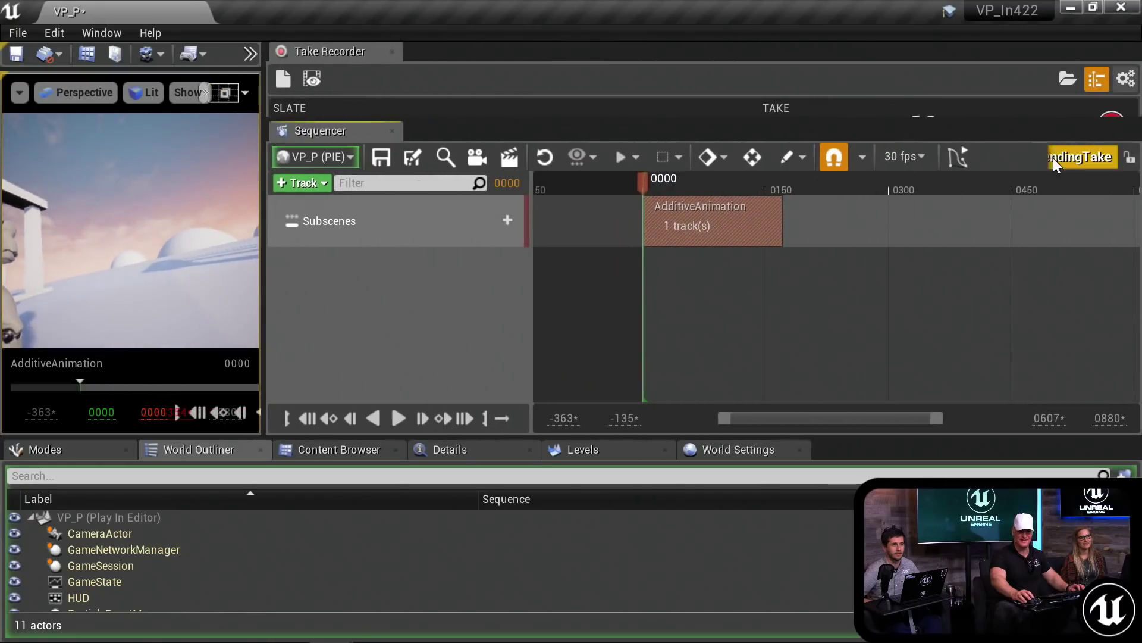
drag(263, 238, 84, 244)
click(69, 221)
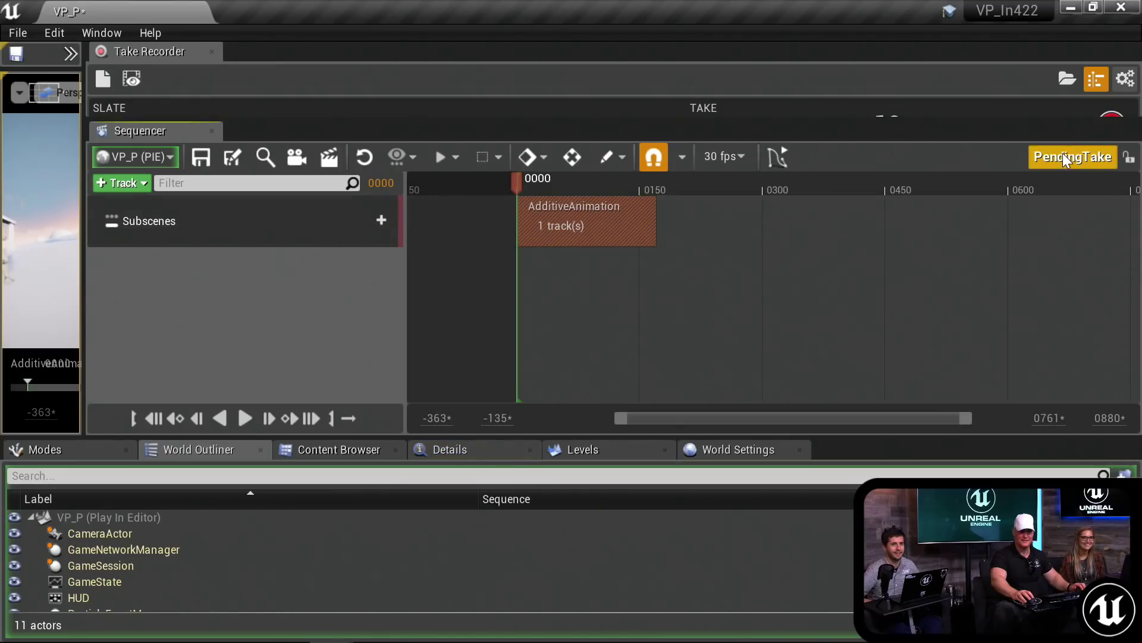
click(130, 81)
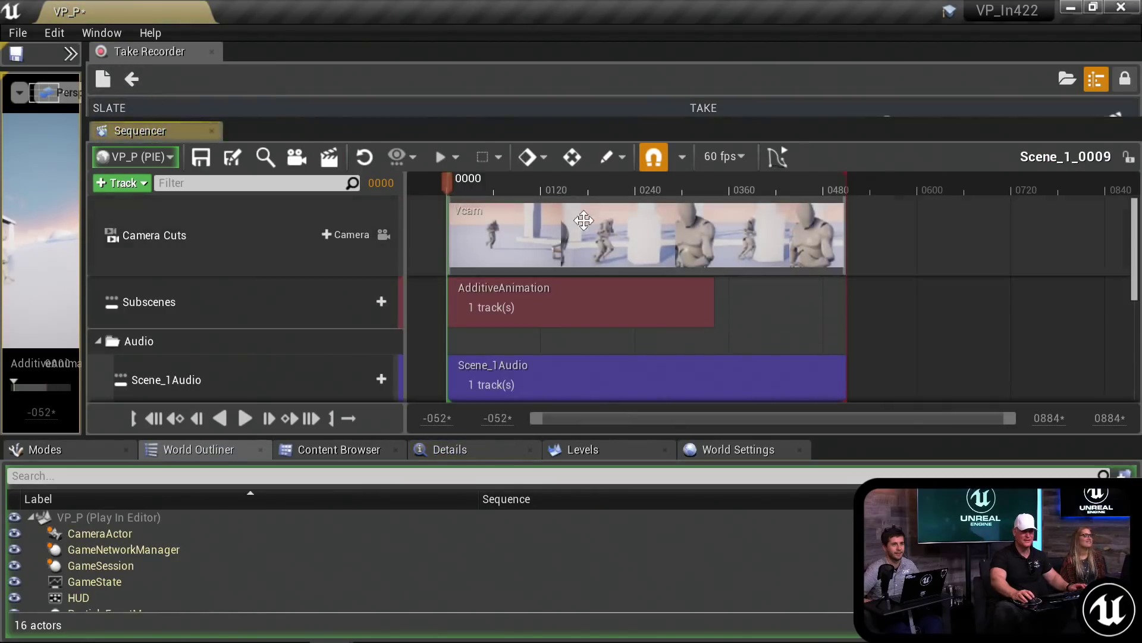
Step: Play Scene_1_0009 with the viewport locked to its camera cuts, then widen the viewport and rewind to frame -002
key(space)
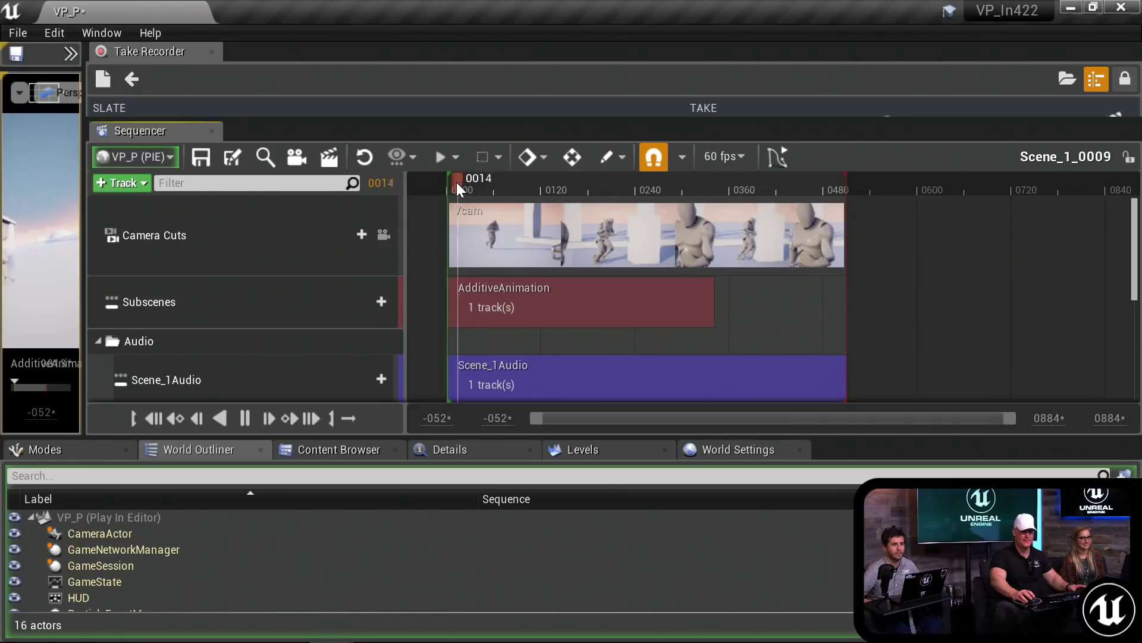
click(386, 234)
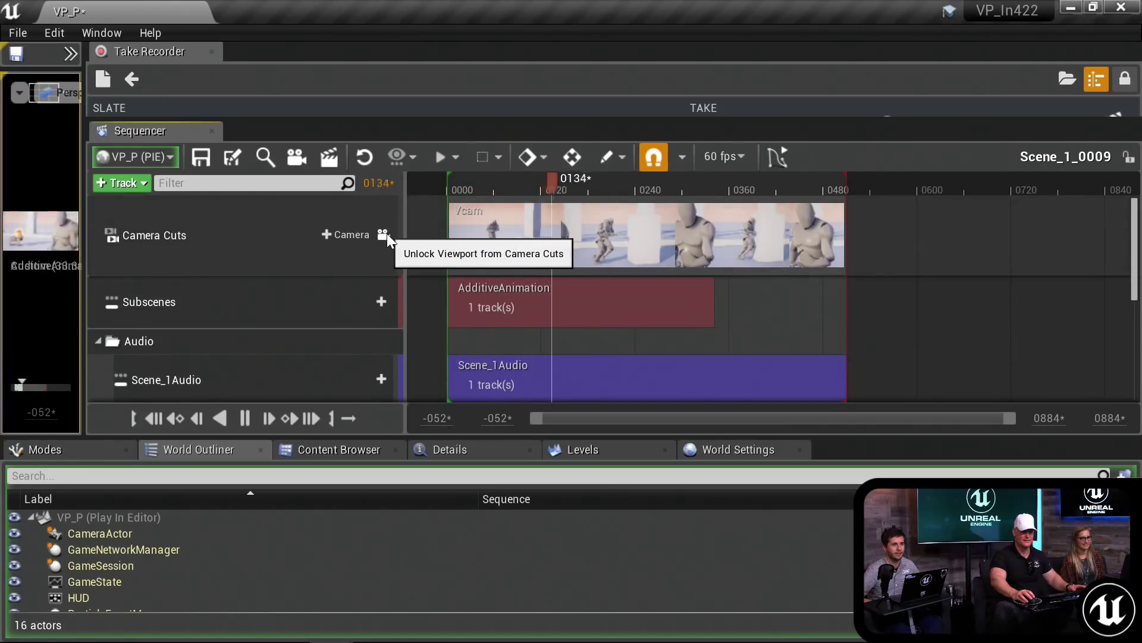
key(space)
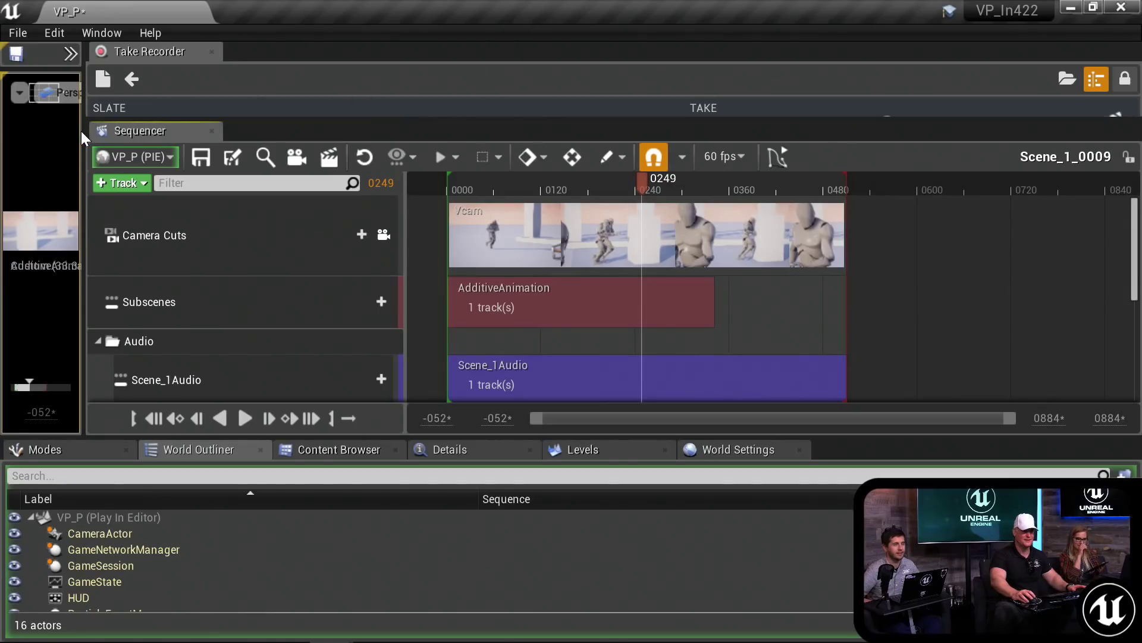
drag(83, 138, 564, 149)
drag(841, 189, 780, 196)
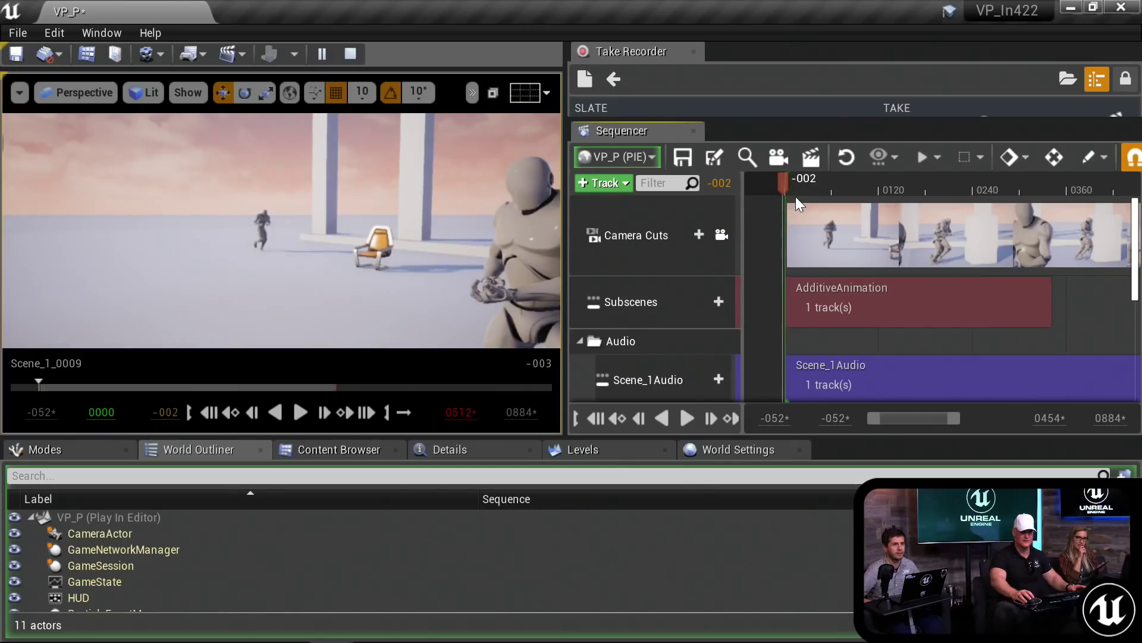
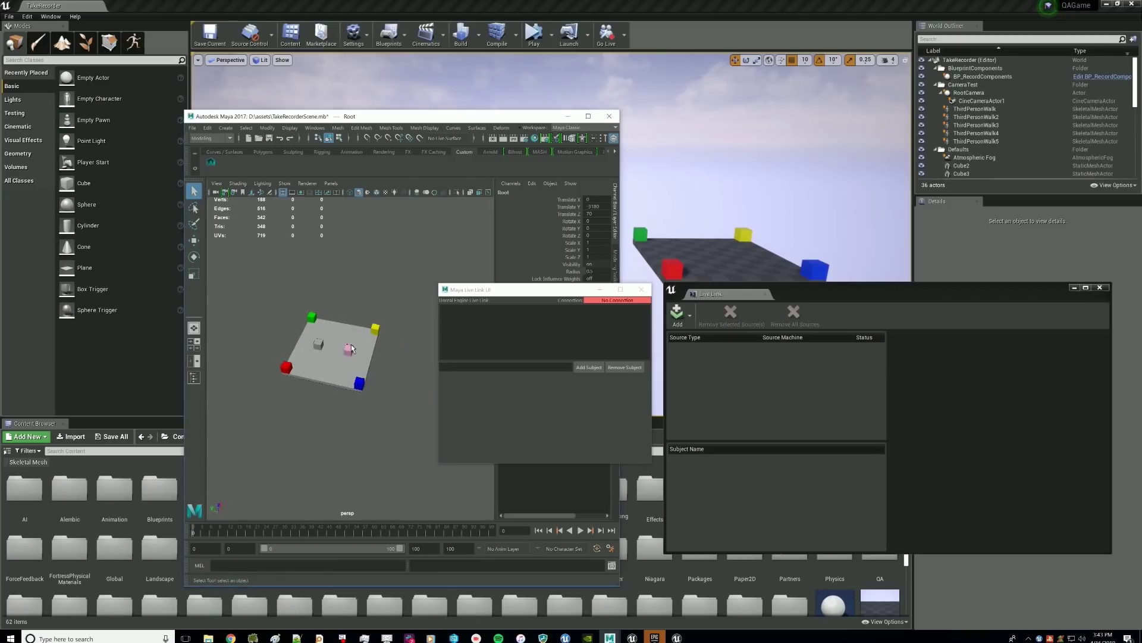
Step: Raise the grey Root cube above the floor in Maya and add it as the Live Link subject AnimBP
key(f)
scroll(359, 345, down, 10)
scroll(366, 311, down, 6)
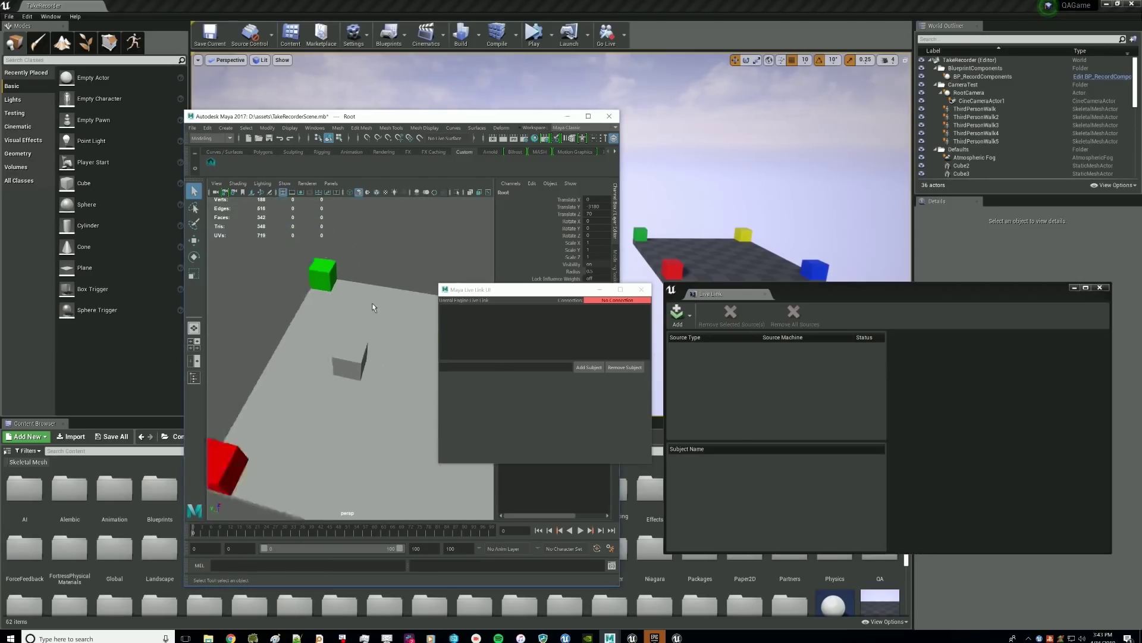
key(w)
drag(350, 315, 362, 290)
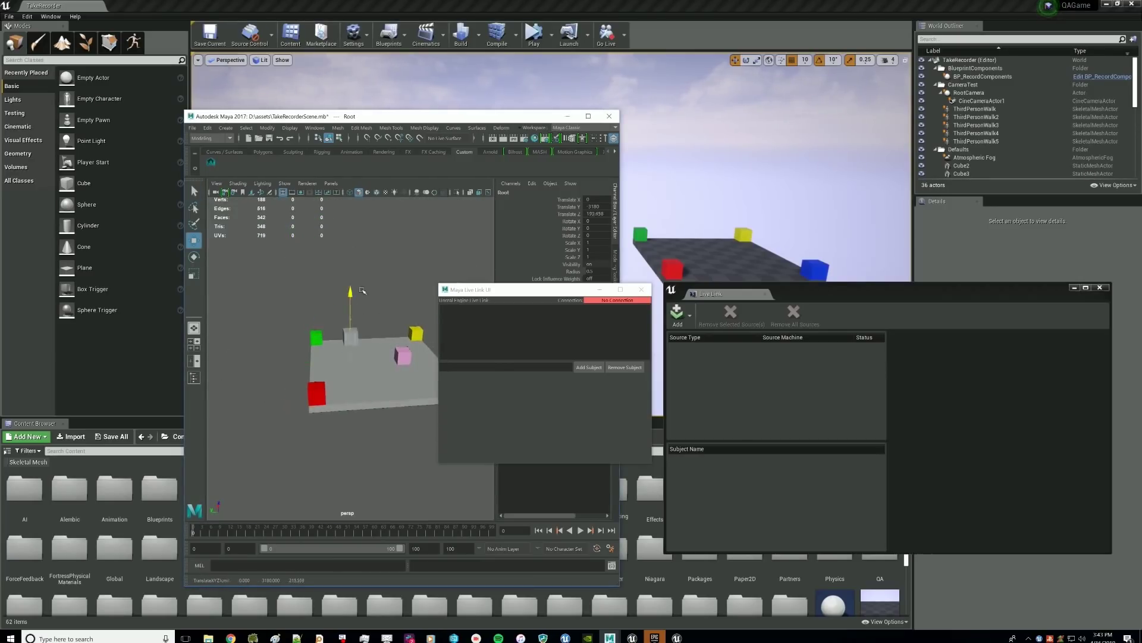
click(576, 369)
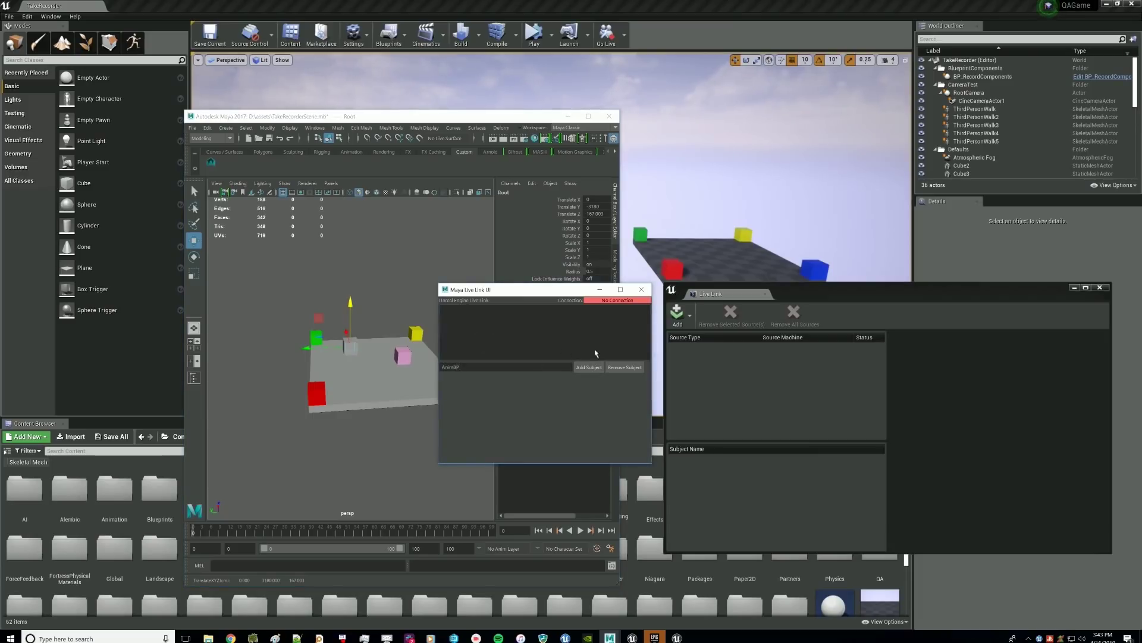
Step: Raise the pink LiveLinkComponent cube in Maya and add it as a Live Link subject named LiveLinkComponent
alt+drag(345, 307, 410, 291)
click(376, 334)
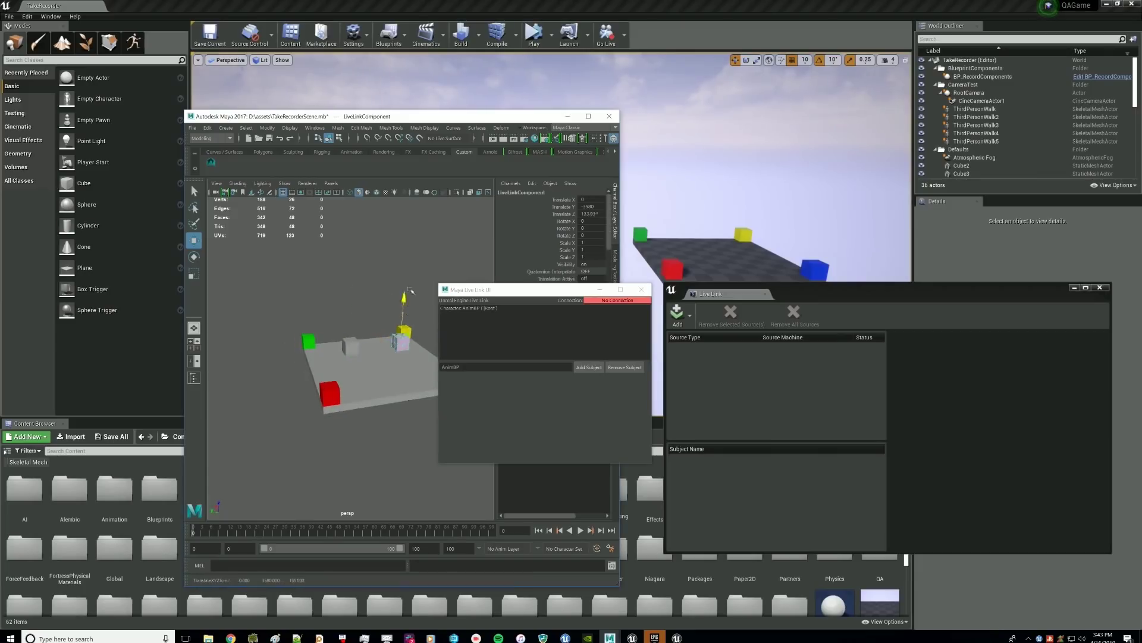
double_click(482, 367)
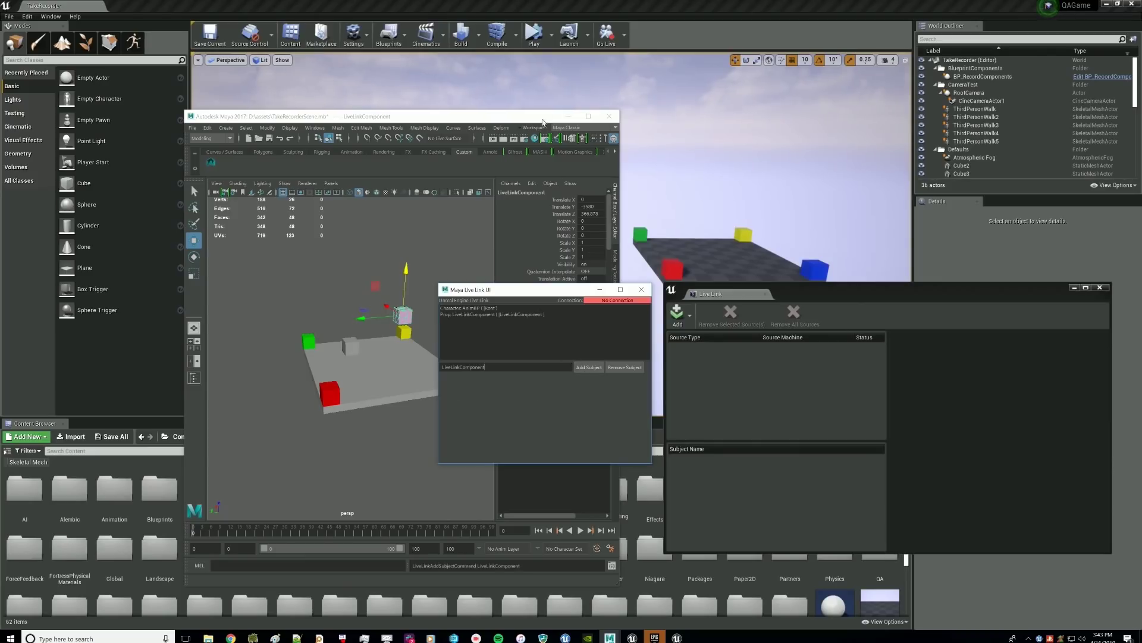
drag(494, 119, 490, 118)
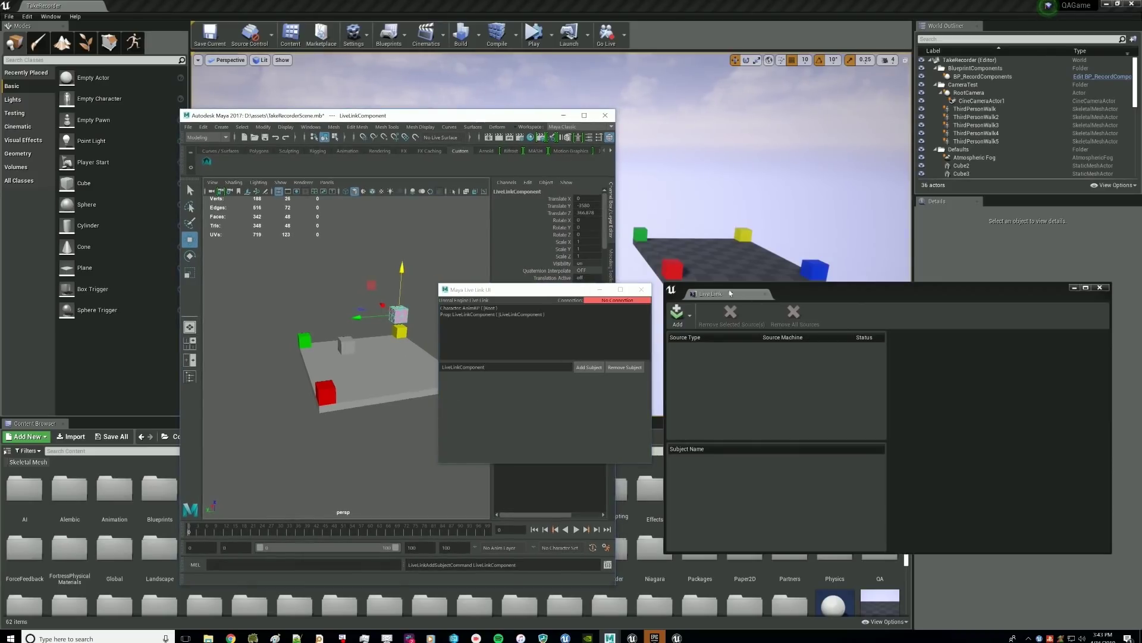
Step: Switch to Unreal's Live Link window, add the Maya Live Link message bus source and start simulating the level
click(685, 316)
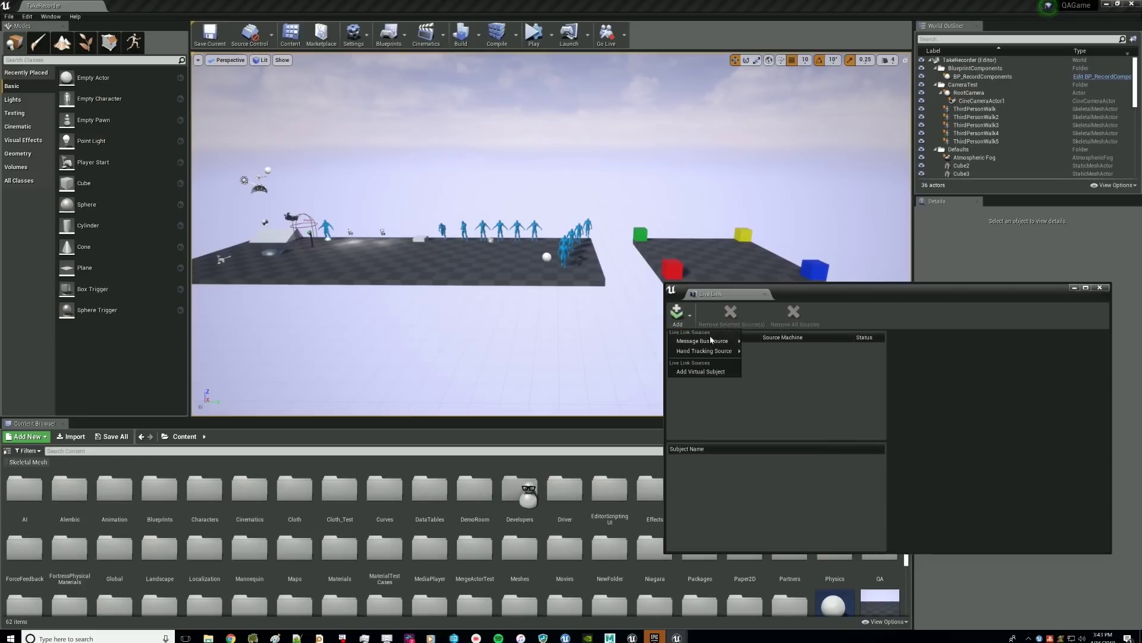
mouse_move(711, 340)
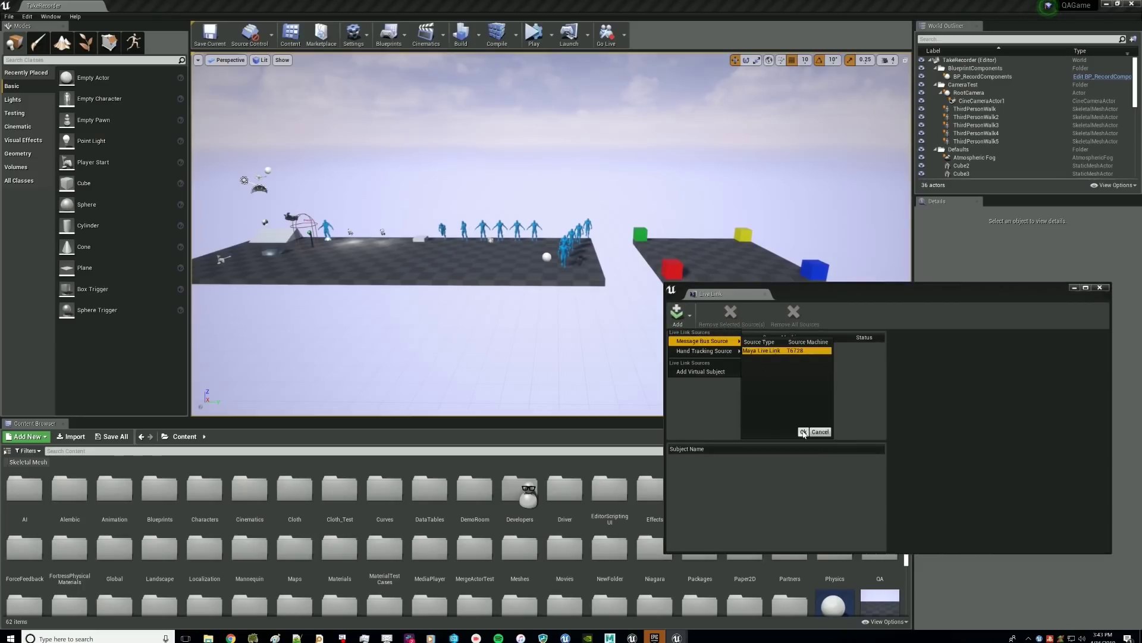
click(804, 432)
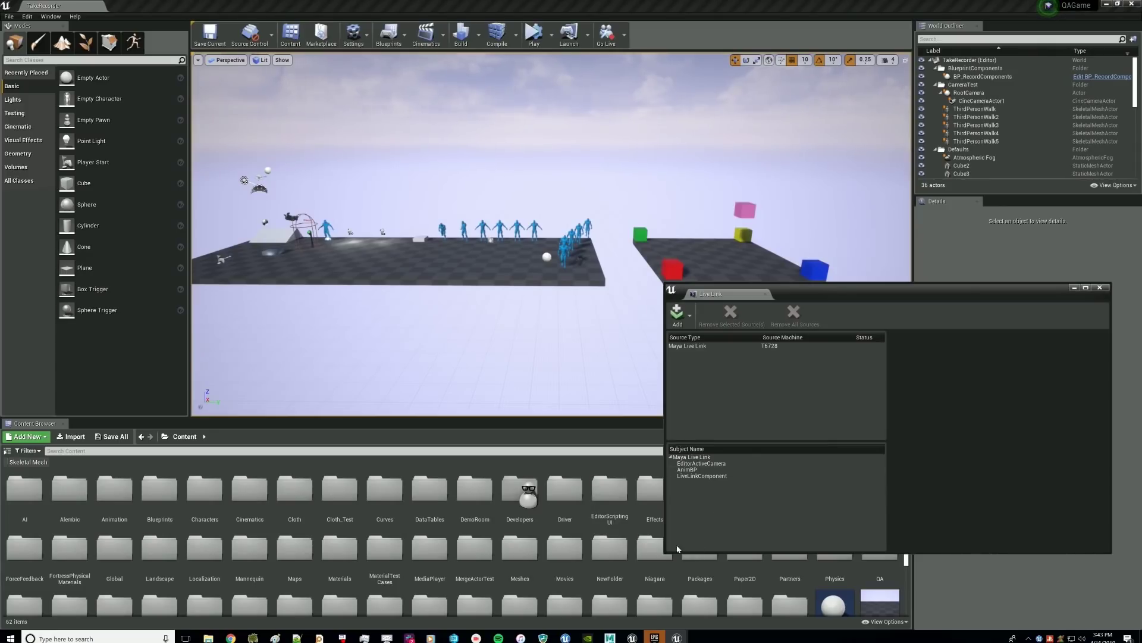
click(534, 36)
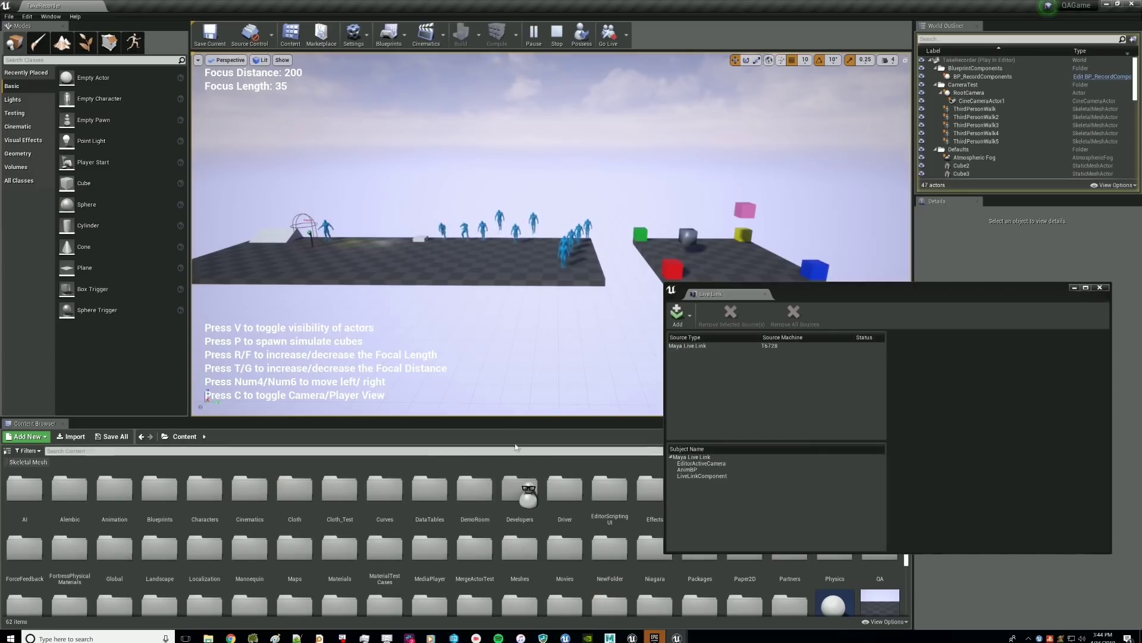
Step: Open TakeRecorderCube_AnimBlueprint from the Sequencer/TakeRecorder folder, check its Live Link Pose node and close it
scroll(519, 512, down, 2)
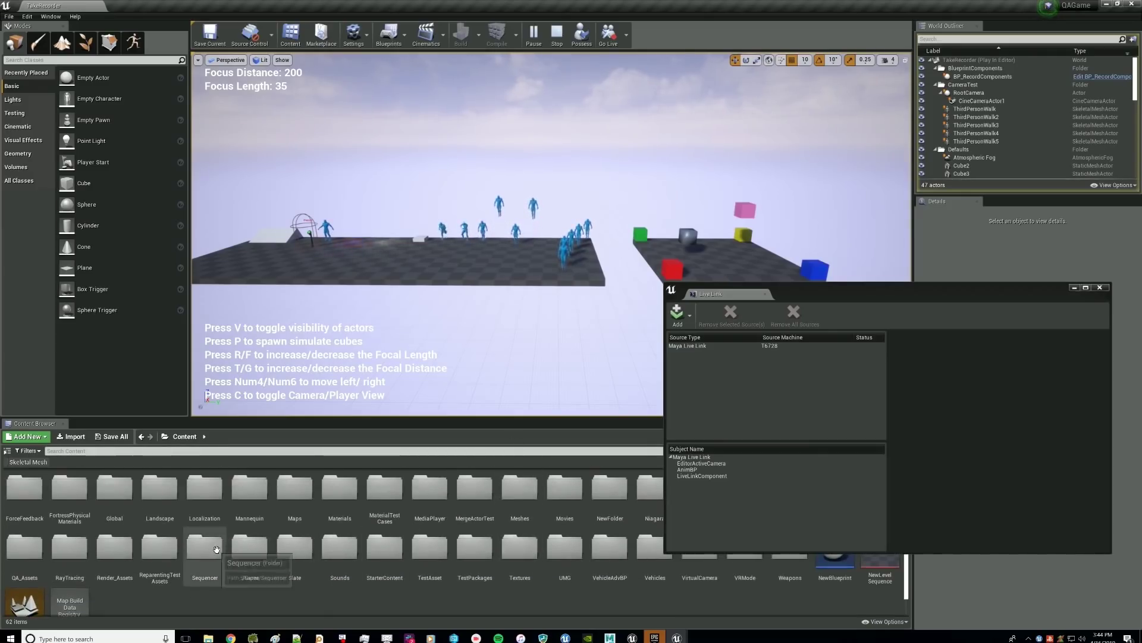
double_click(216, 549)
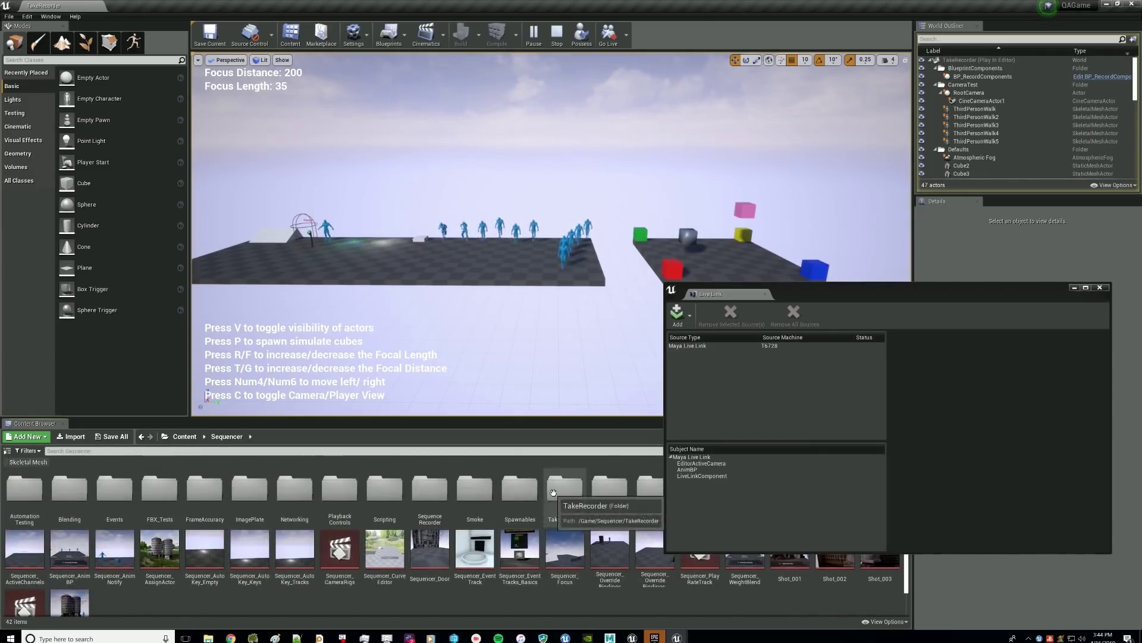
double_click(554, 493)
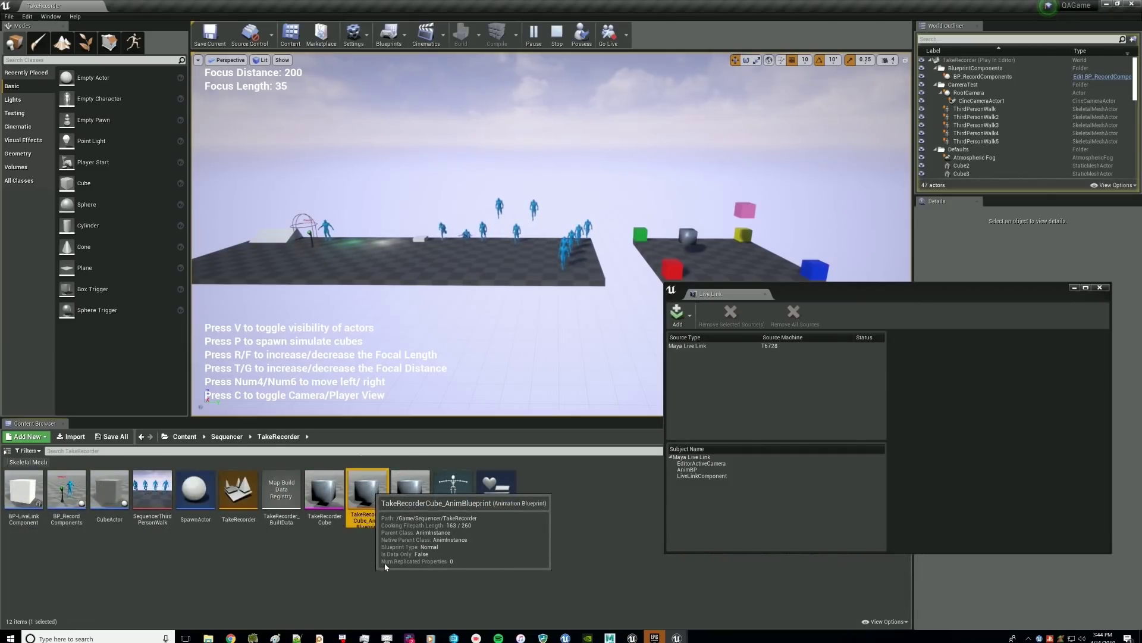
double_click(367, 497)
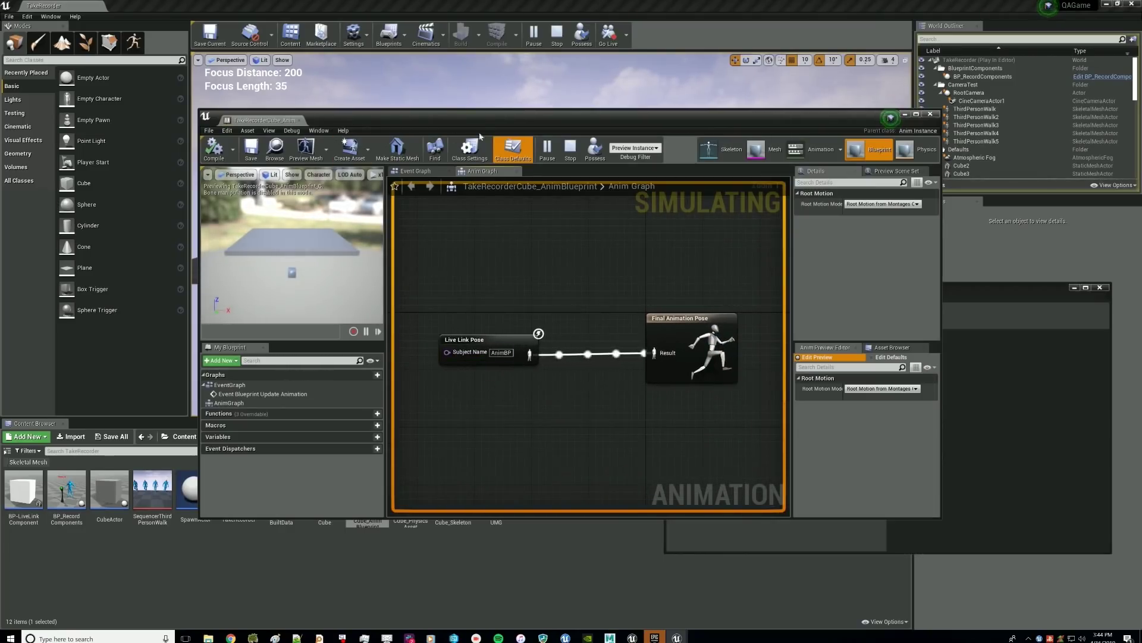
middle_click(269, 120)
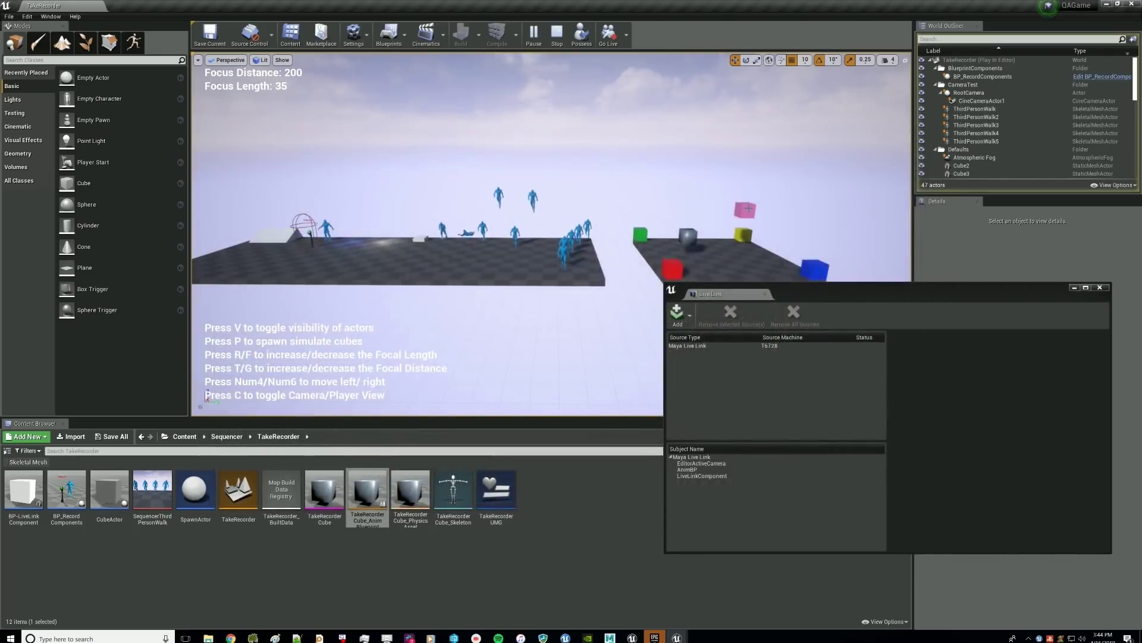
Step: Open the pink LiveLinkComponent cube's blueprint, examine its Get Subject Data graph and LiveLink component, and close it
click(748, 209)
click(765, 294)
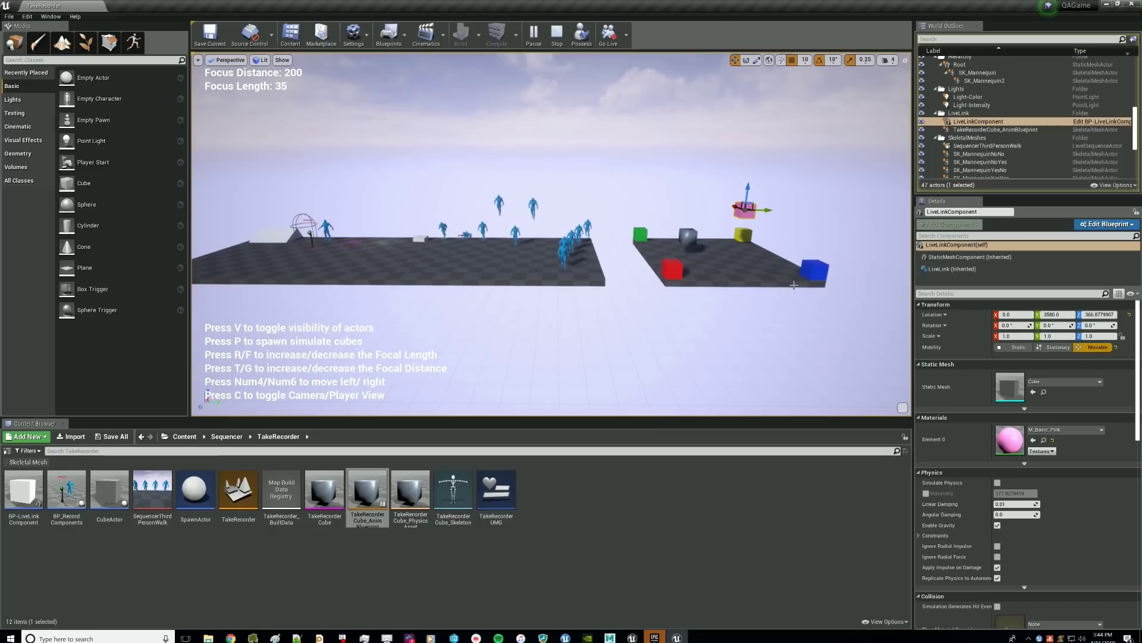
click(1104, 225)
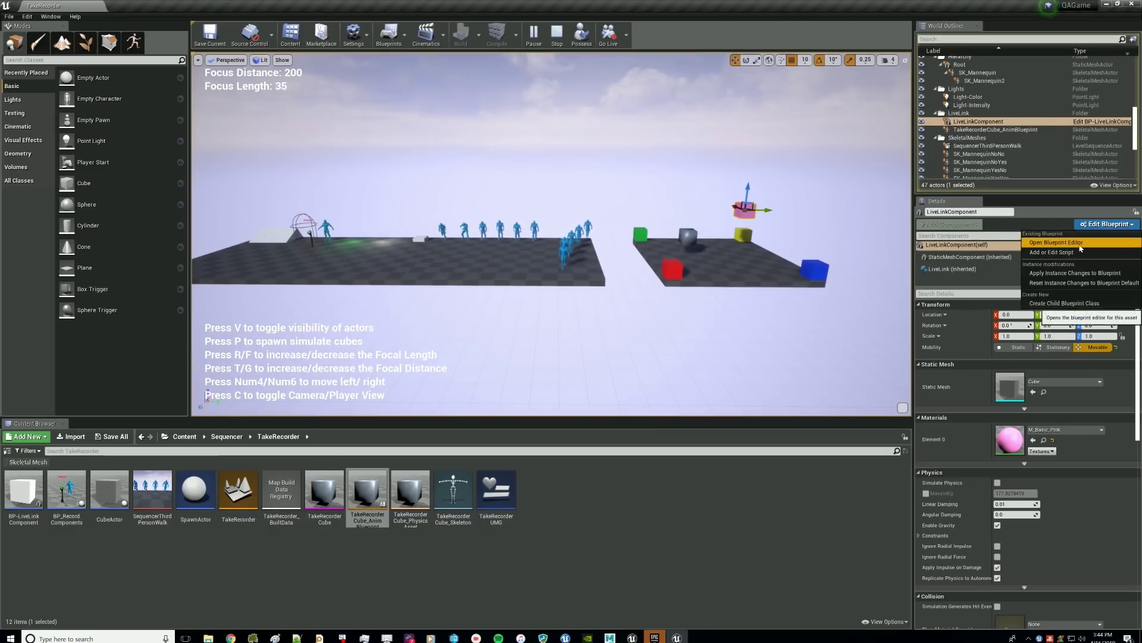
click(1056, 242)
right_drag(490, 318, 533, 239)
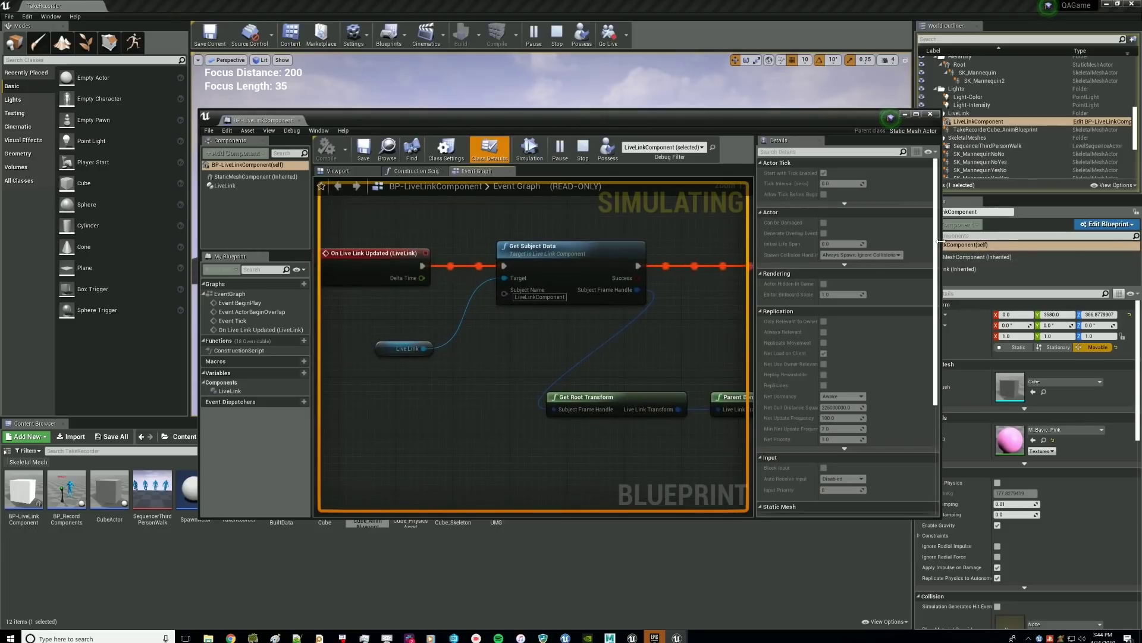
drag(939, 241, 1121, 241)
mouse_move(658, 317)
right_down()
mouse_move(575, 304)
mouse_move(645, 309)
right_up()
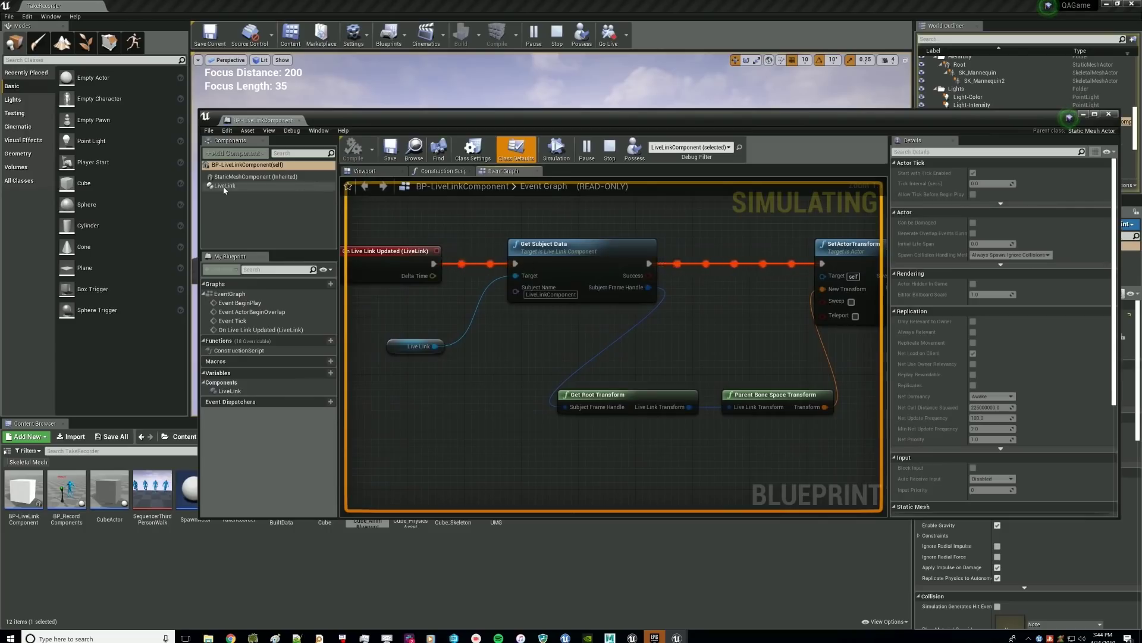
mouse_move(224, 190)
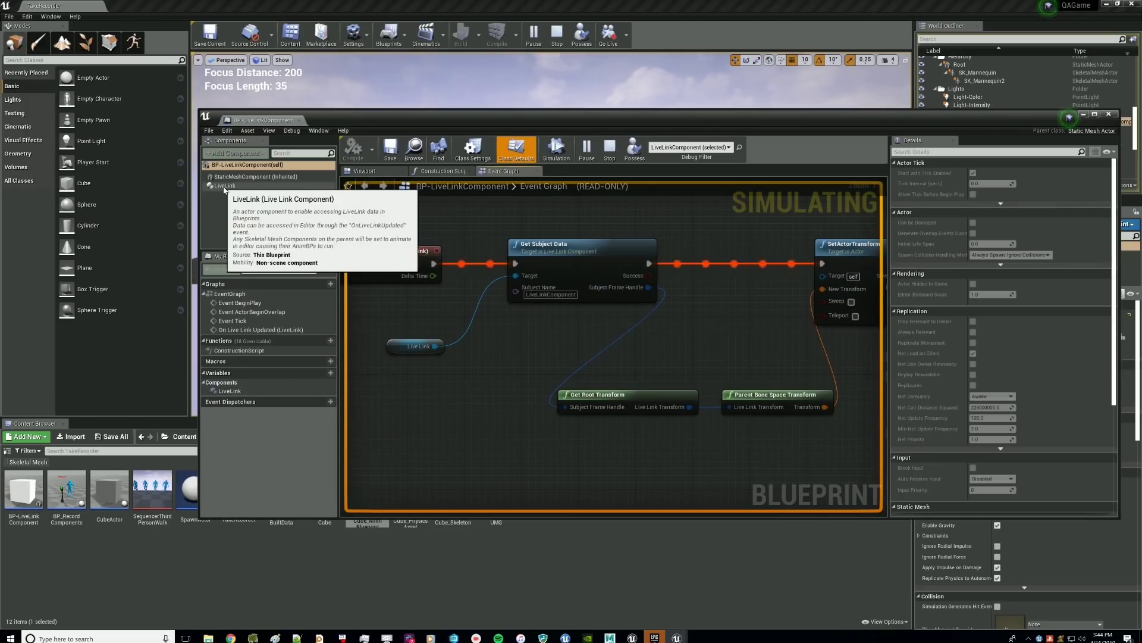
middle_click(272, 120)
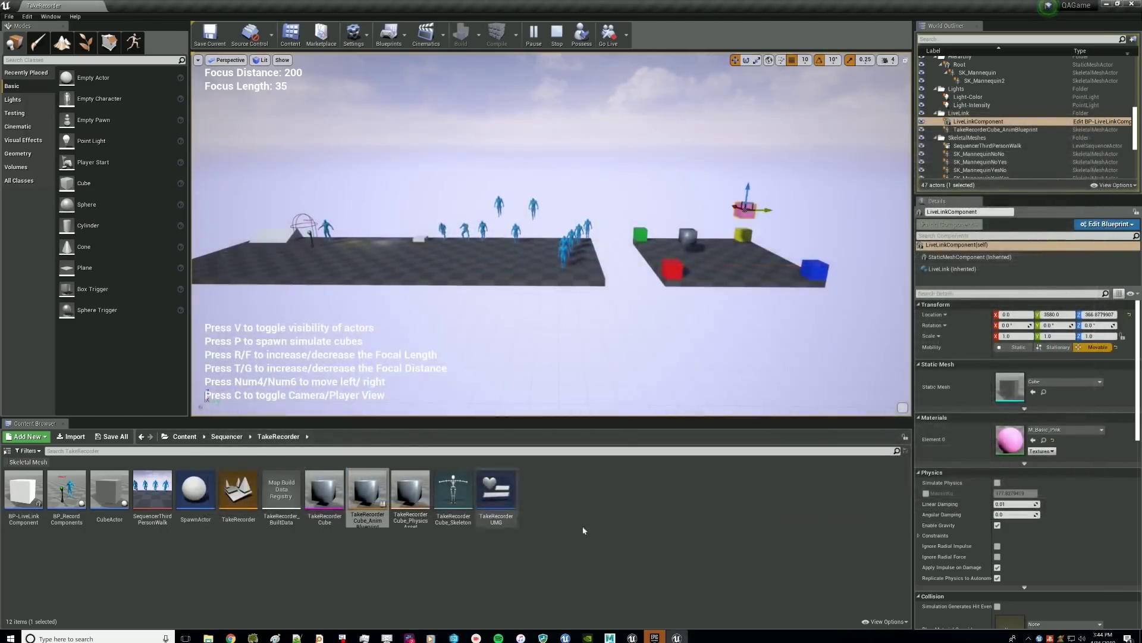
Step: Switch to Maya, place it clear of the linked cubes, close the Maya Live Link UI and move the pink and grey cubes
click(610, 638)
click(657, 599)
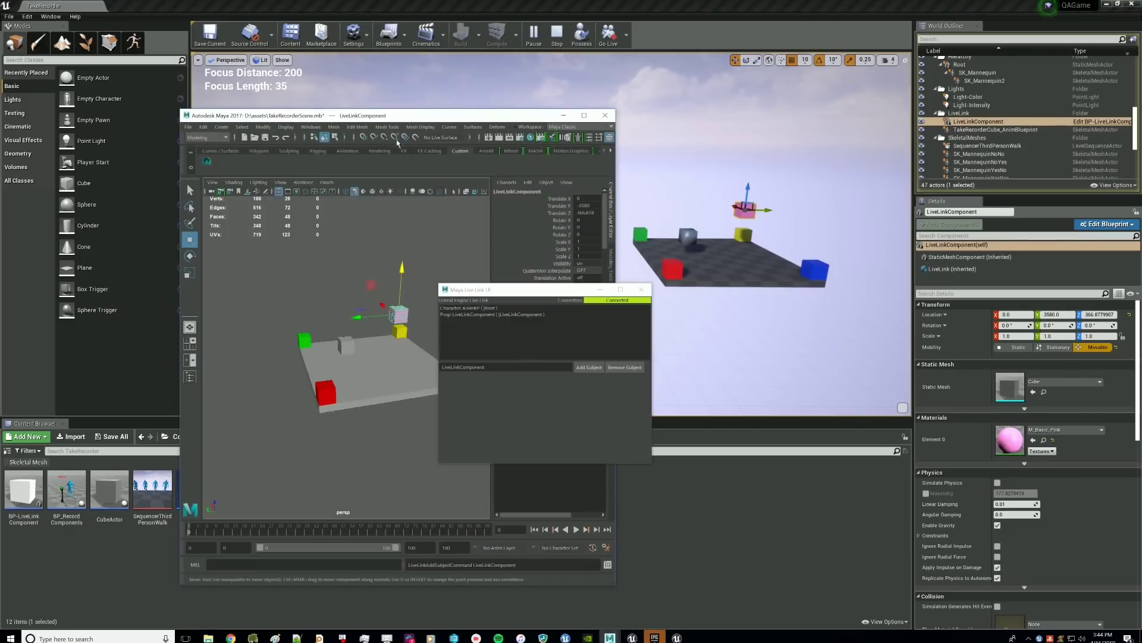
drag(400, 118, 298, 121)
click(642, 291)
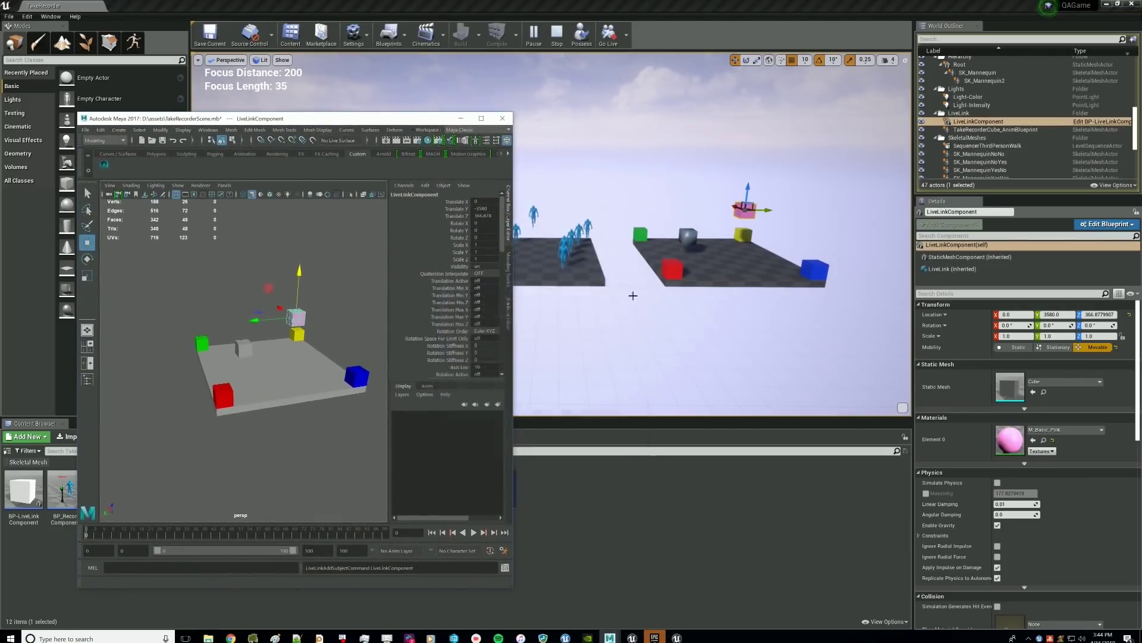
drag(303, 266, 176, 316)
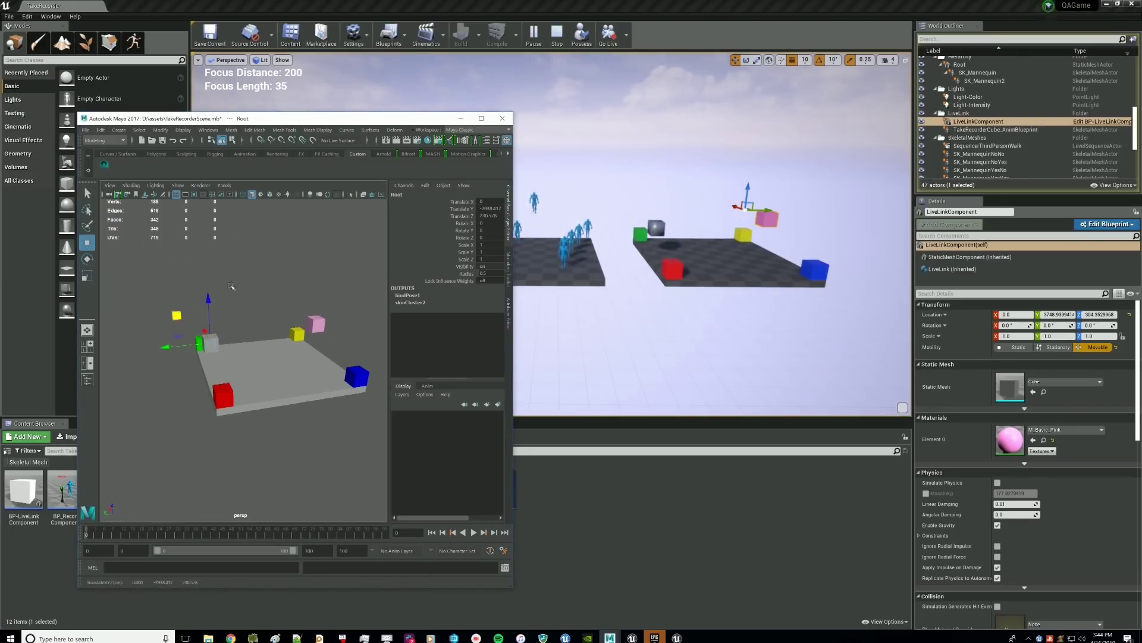
Step: Stop the simulation in Unreal and move the pink LiveLinkComponent cube again in Maya to test the editor link
click(554, 45)
click(554, 46)
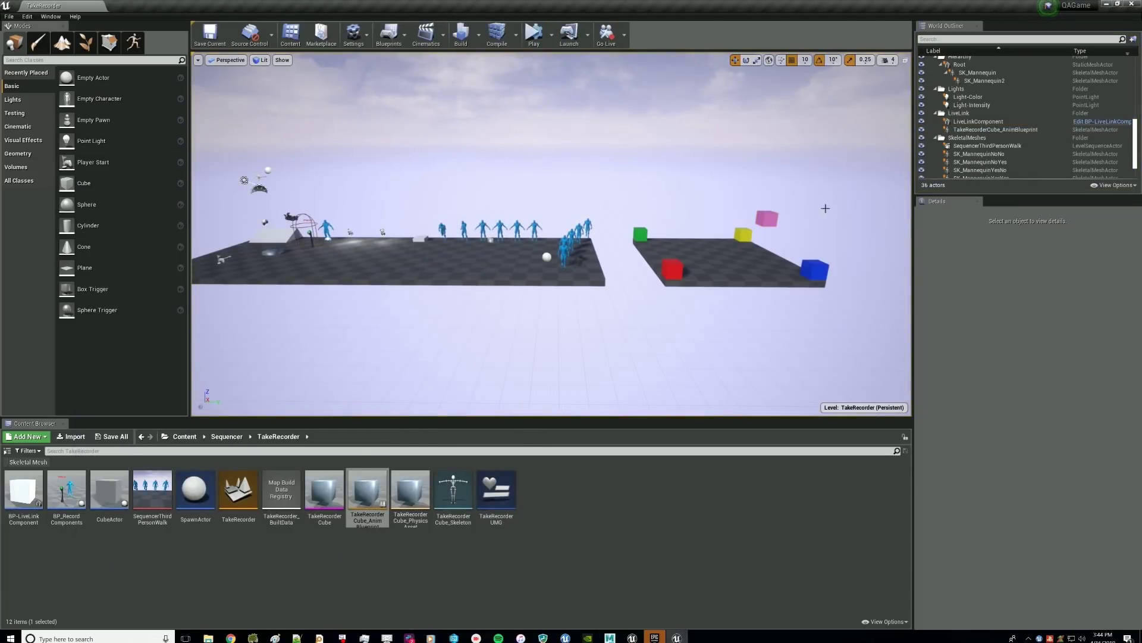
click(610, 639)
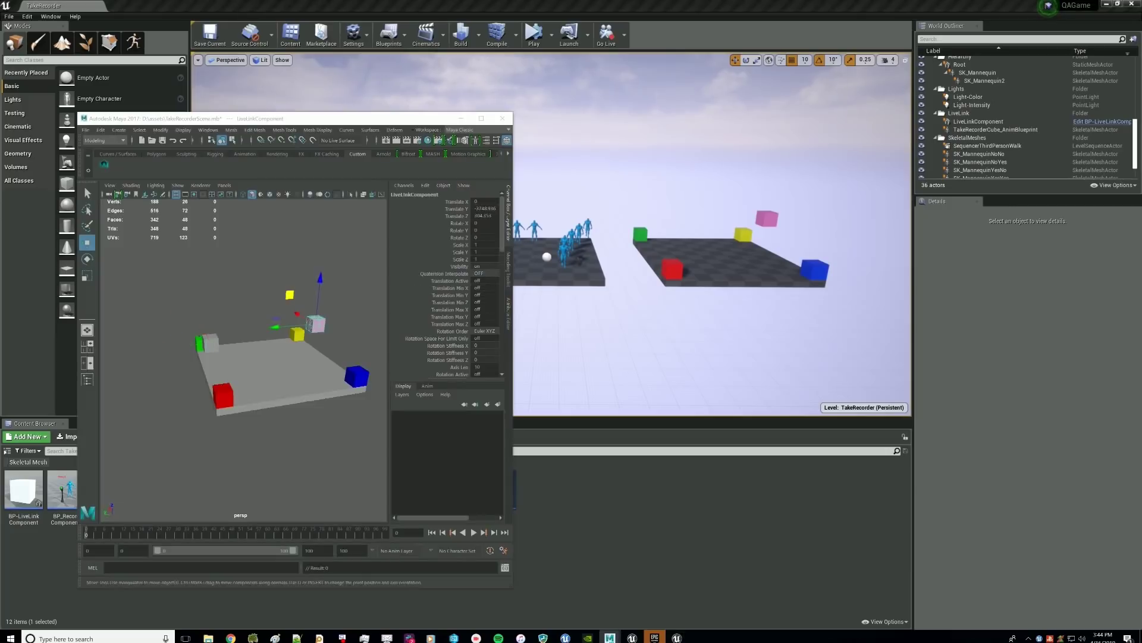
drag(319, 277, 278, 266)
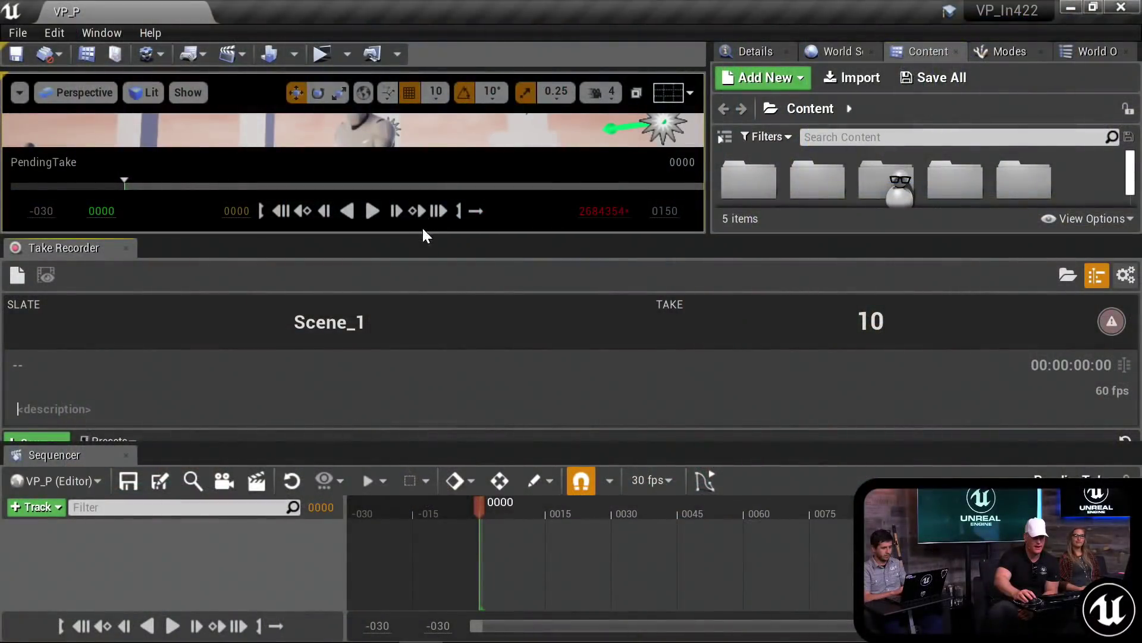
Step: Enlarge the viewport in the VP_P level and open the AnimationBlending sequence from VP422/Tools/QuickTest
drag(416, 237, 434, 325)
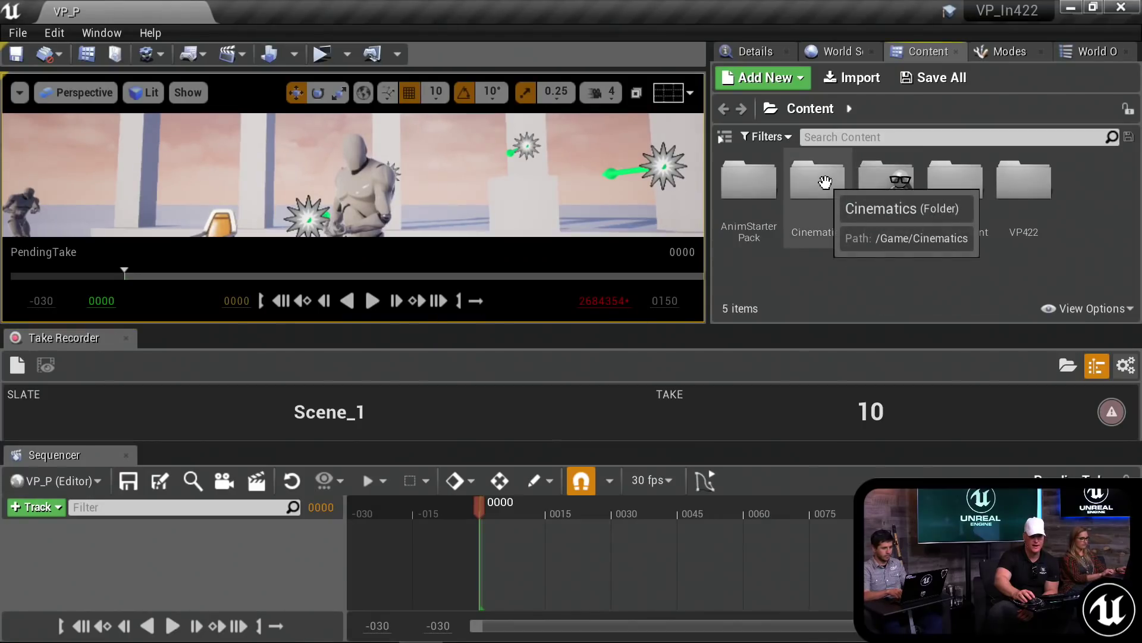
double_click(1029, 186)
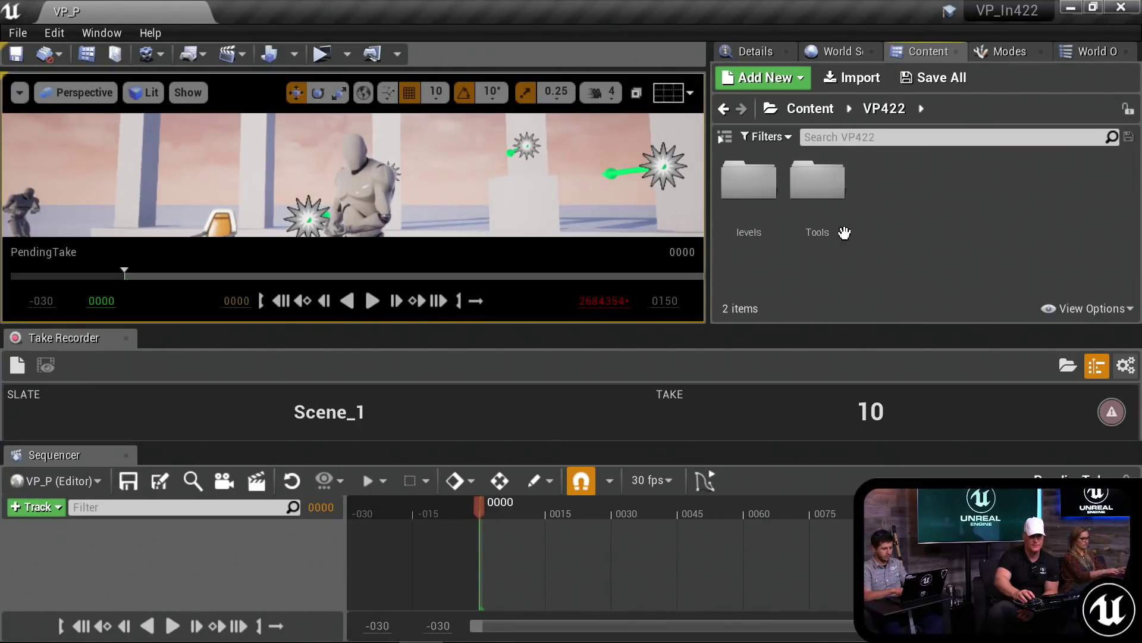
double_click(817, 181)
double_click(749, 181)
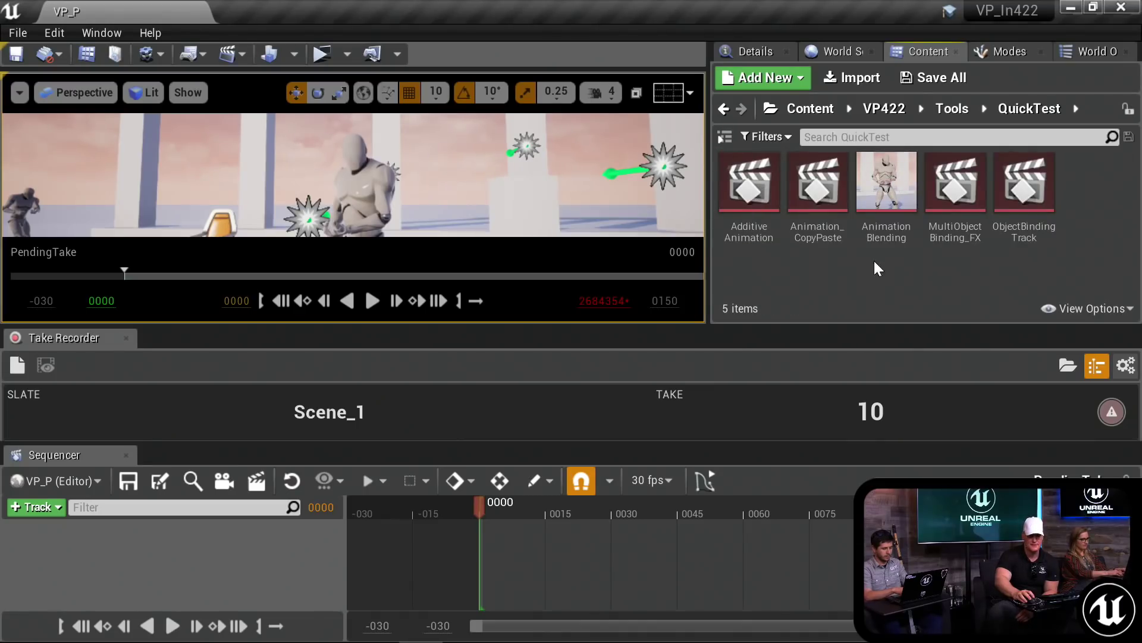
double_click(898, 191)
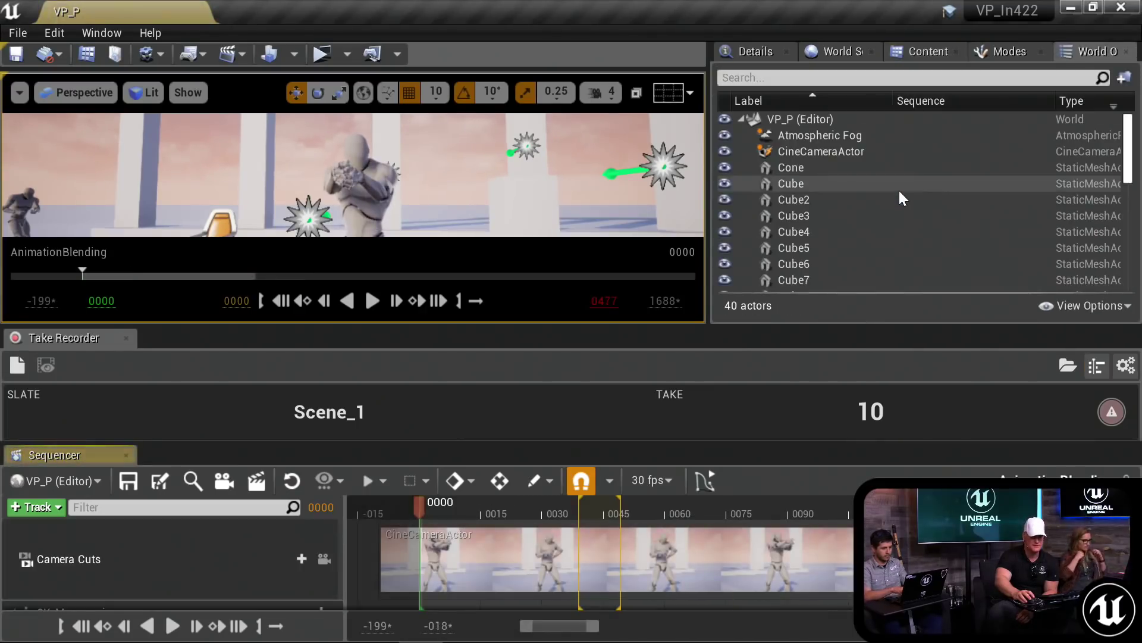
Step: Close Take Recorder, enlarge Sequencer to show the animation tracks and lock the viewport to the camera cuts
click(126, 337)
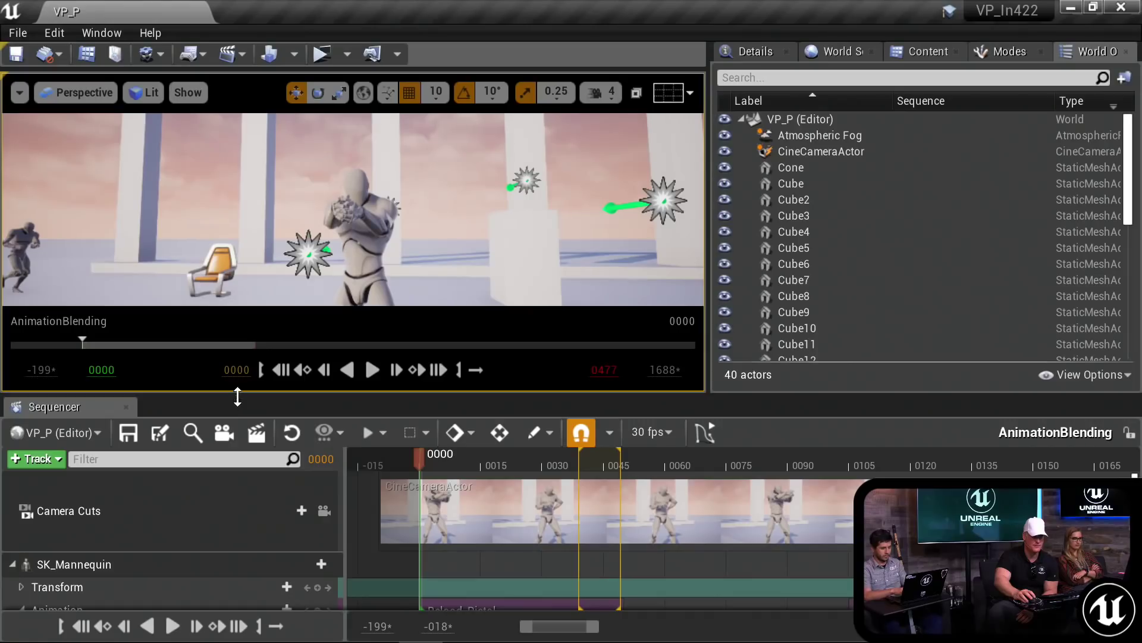
drag(238, 395, 259, 383)
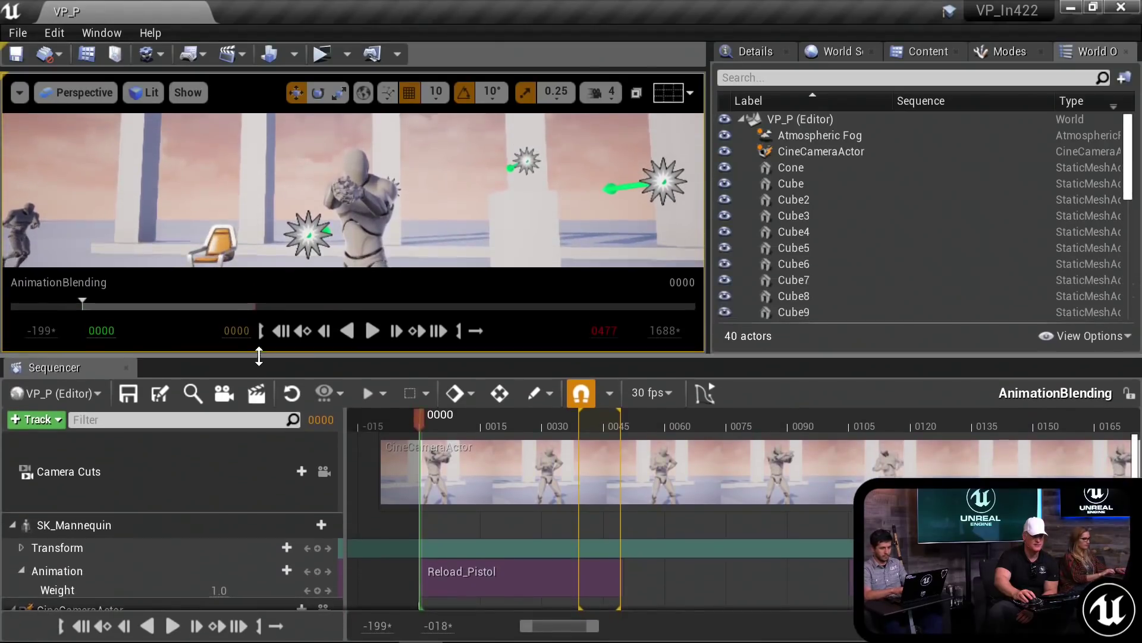
click(324, 469)
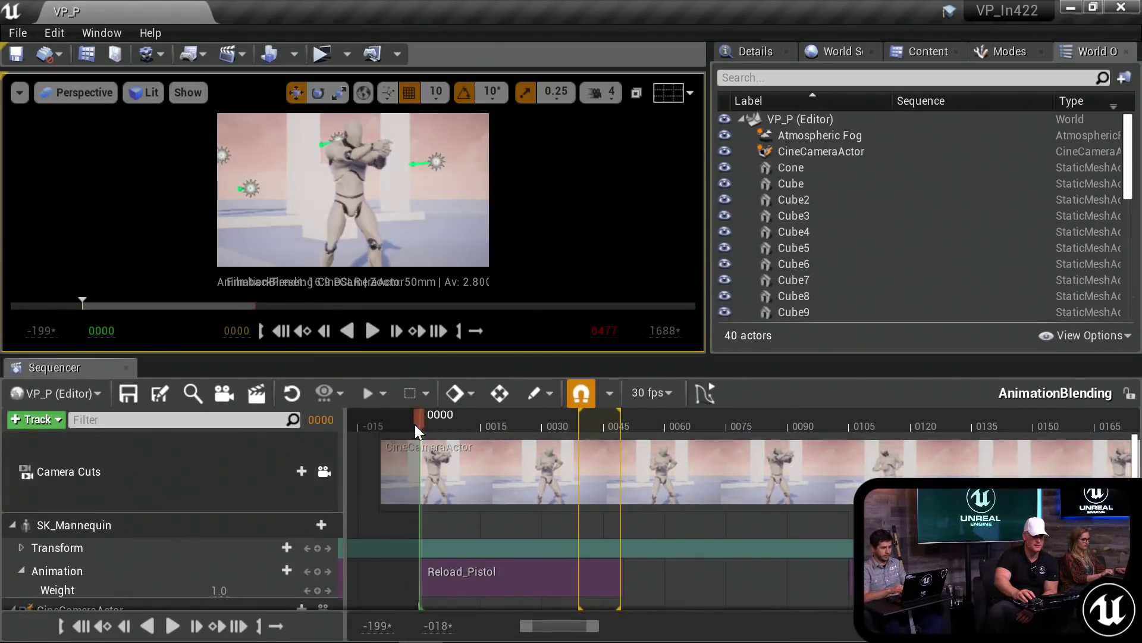
Step: Scrub through SK_Mannequin's Reload_Pistol animation and move the Death_3 clip to start right after it
drag(425, 423, 662, 446)
drag(915, 577, 687, 578)
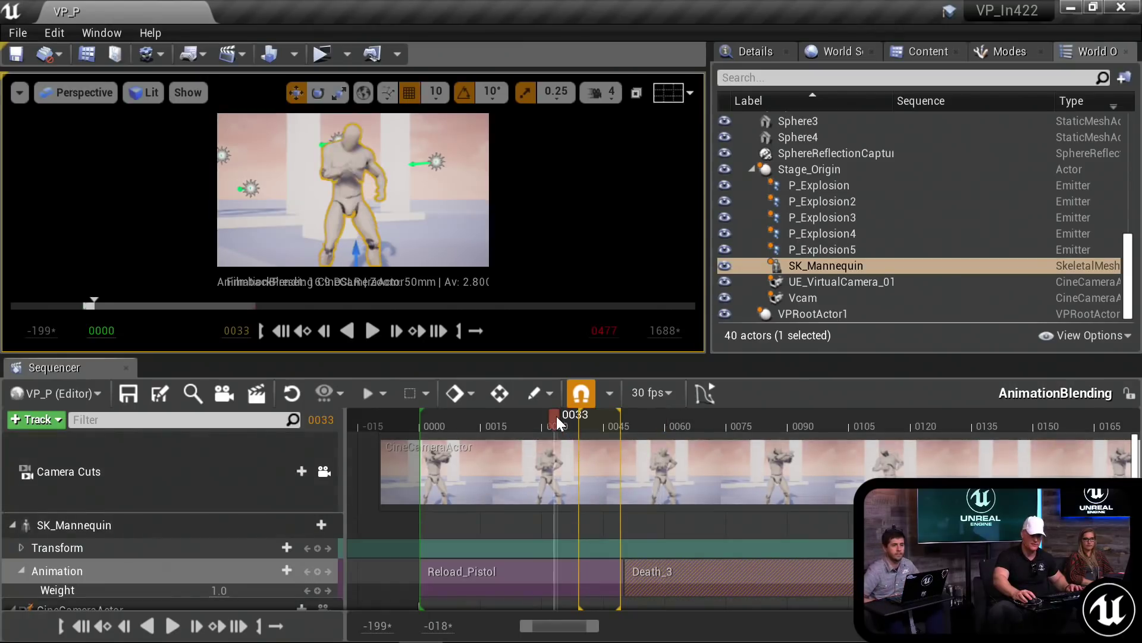
Step: Play the cut from Reload_Pistol into Death_3 twice, starting around frame 33, and return the playhead to frame 38
key(space)
key(space)
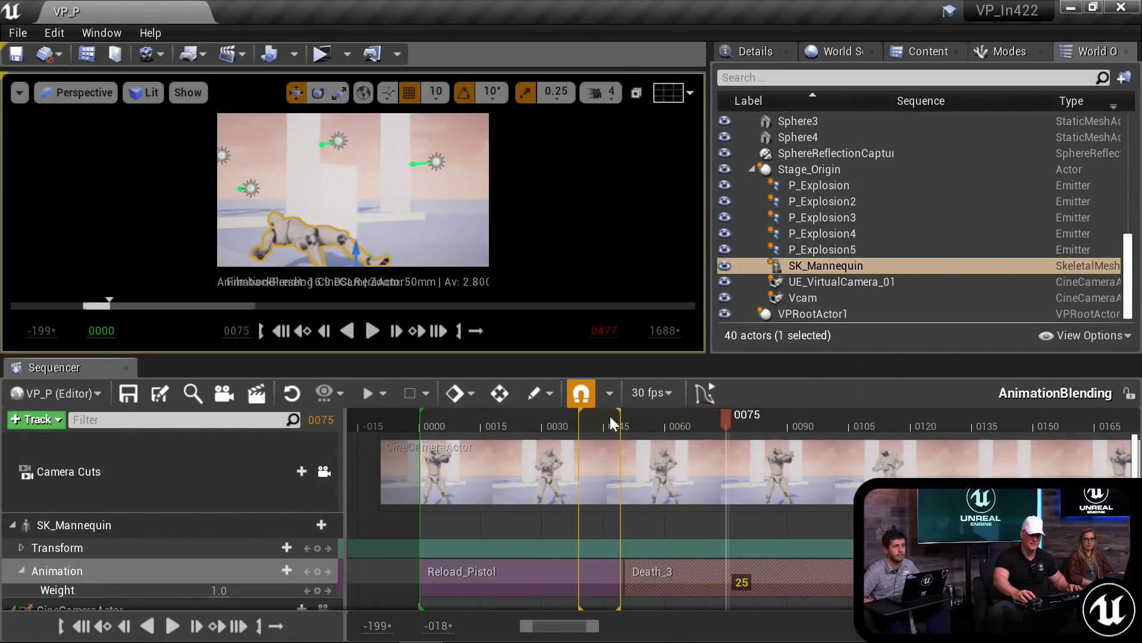
click(561, 428)
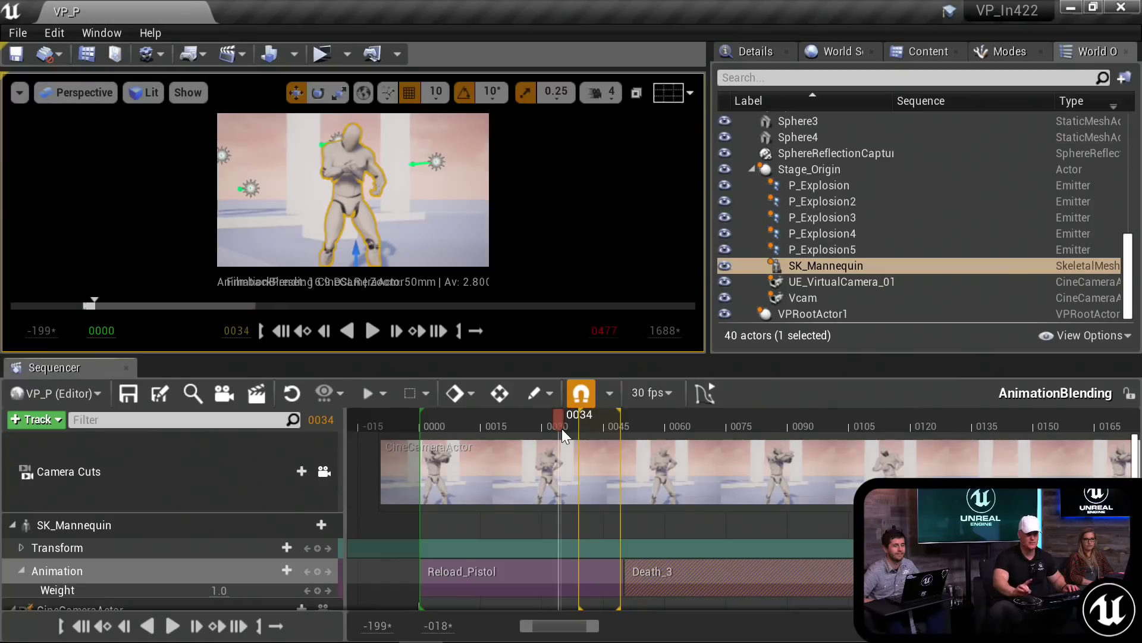
key(space)
key(space)
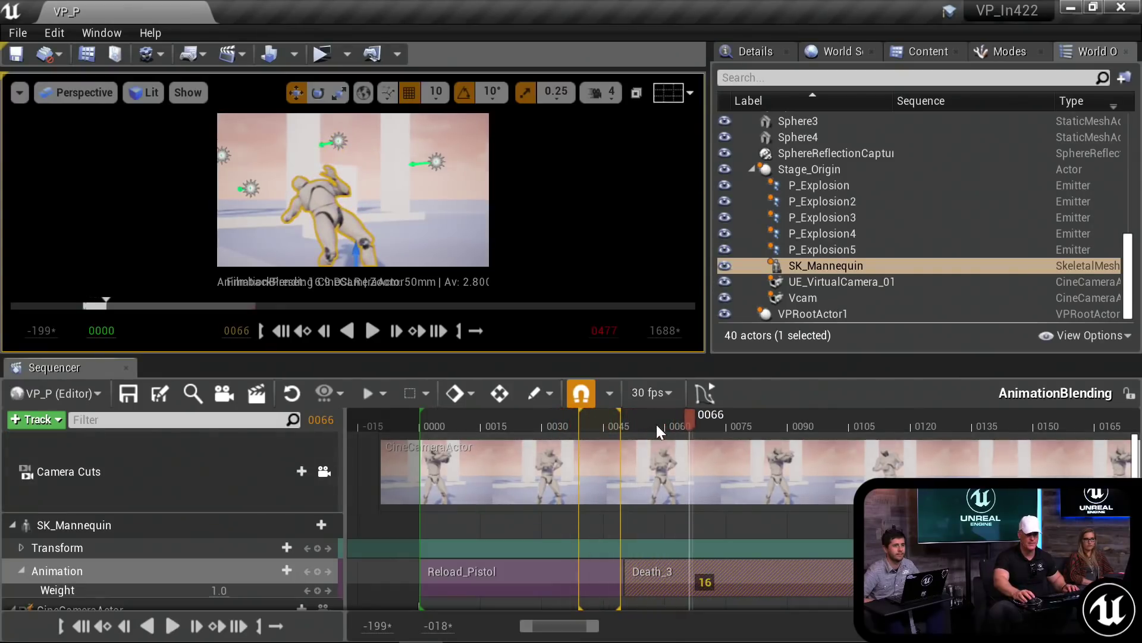
drag(656, 424, 579, 416)
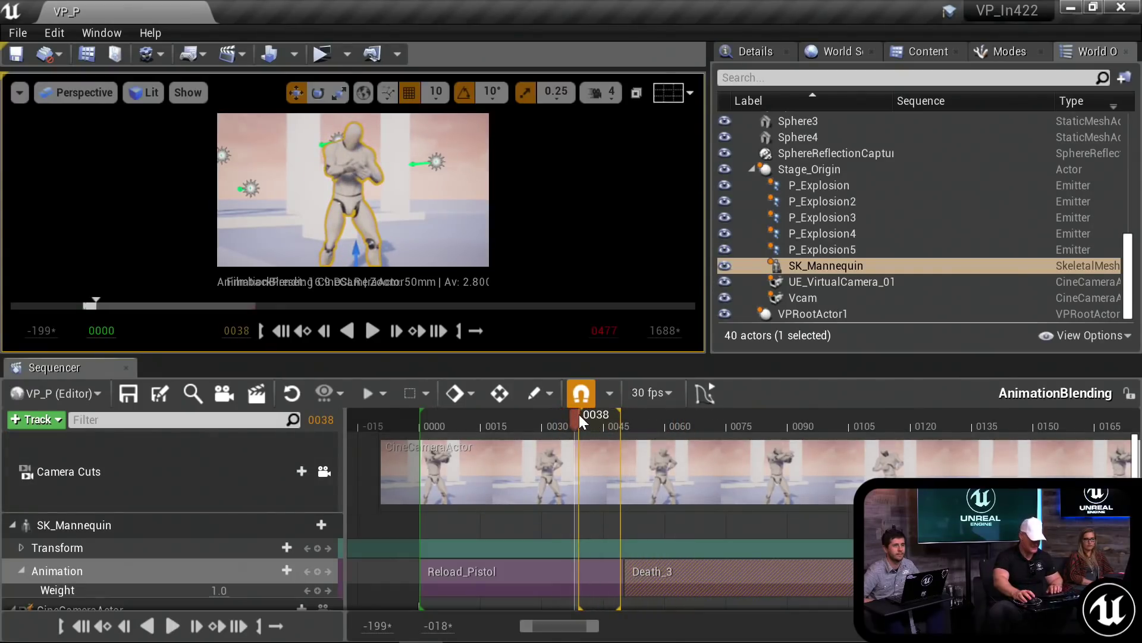
Step: Step frame by frame back and forth between frames 38 and 52 to examine the pose change from Reload_Pistol to Death_3
key(Right)
key(Right)
key(Right)
key(Right)
key(Right)
key(Right)
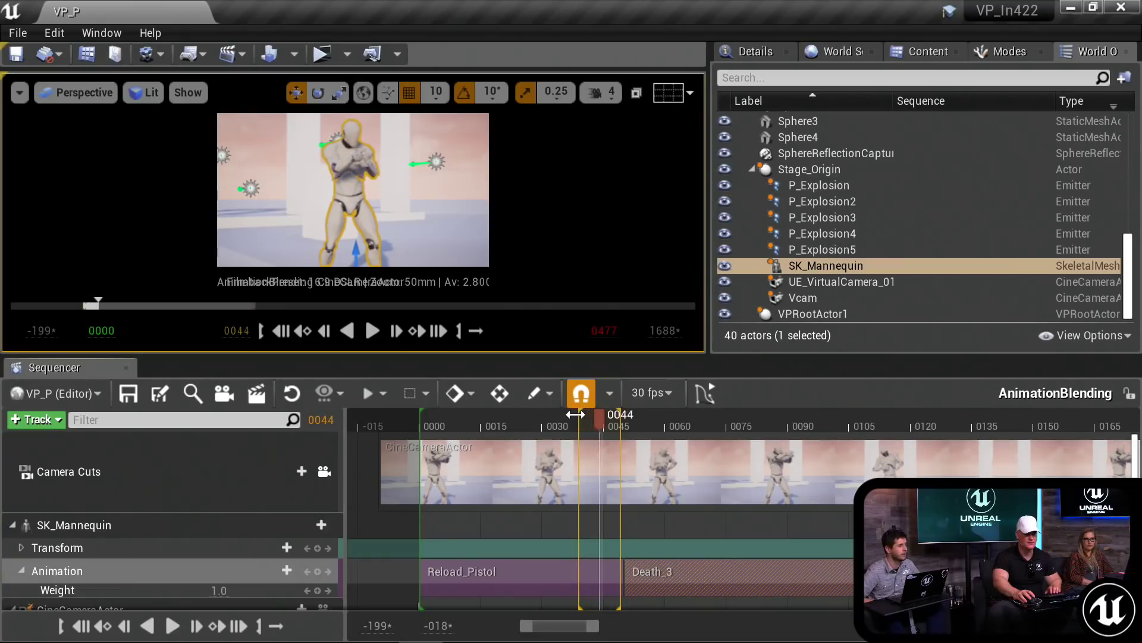
key(Right)
key(Right)
key(Right)
key(Right)
key(Right)
key(Right)
key(Right)
key(Right)
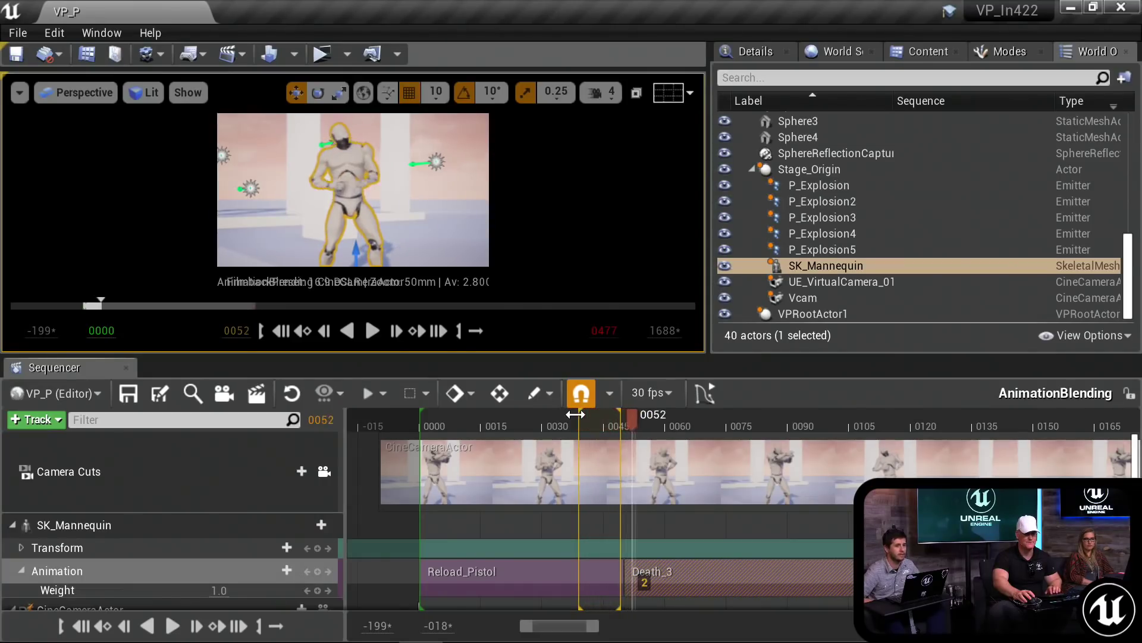
key(Left)
key(Left)
key(Left)
key(Left)
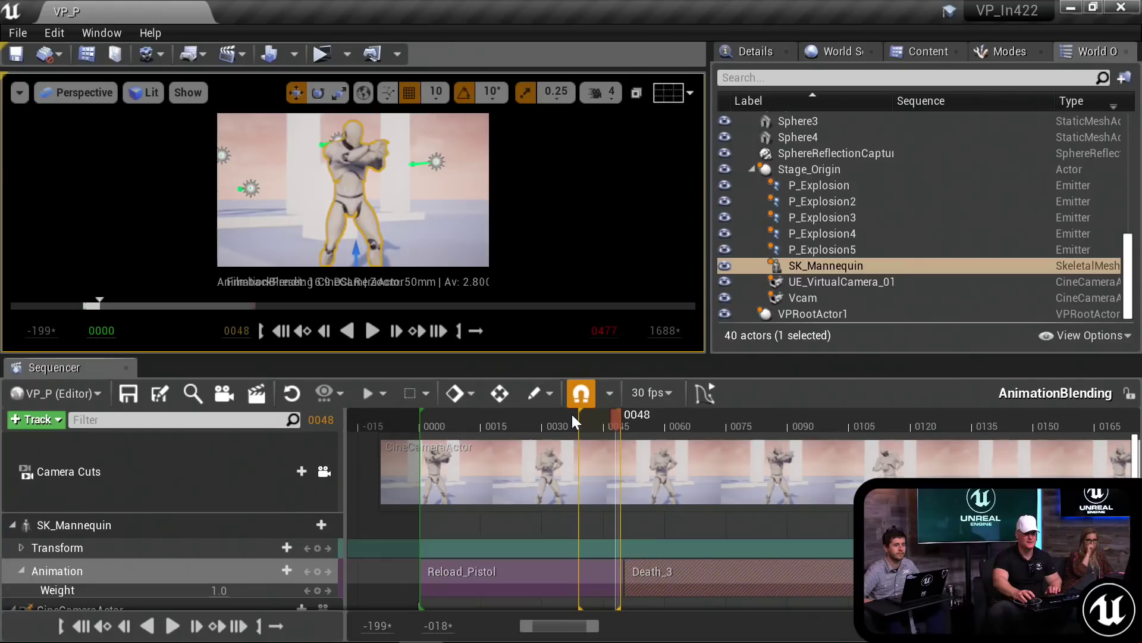
key(Right)
key(Right)
key(Right)
key(Left)
key(Left)
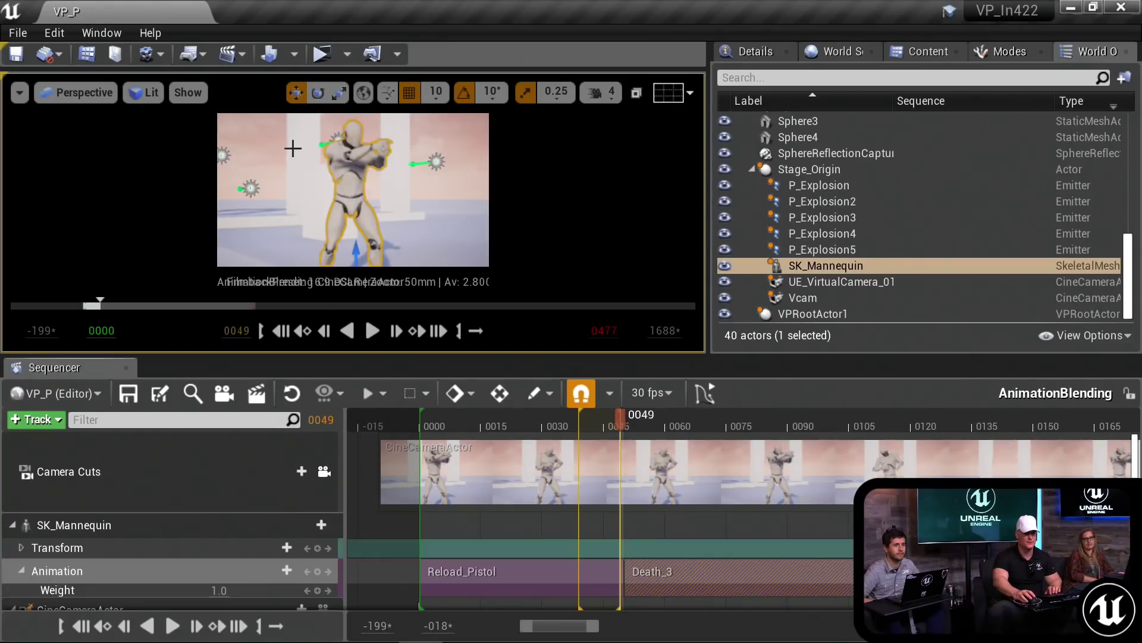
key(Right)
key(Left)
key(Right)
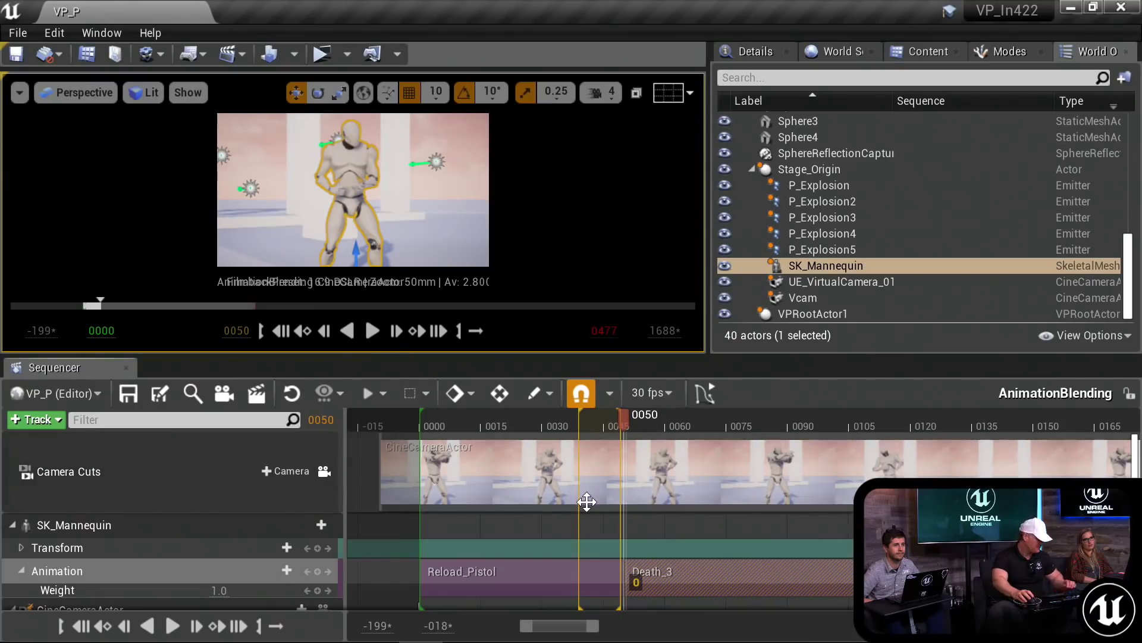
Step: Trim the Reload_Pistol clip to end at frame 39 and overlap Death_3 onto its last 10 frames to create a blend
ctrl+scroll(616, 529, up, 5)
drag(671, 577, 770, 568)
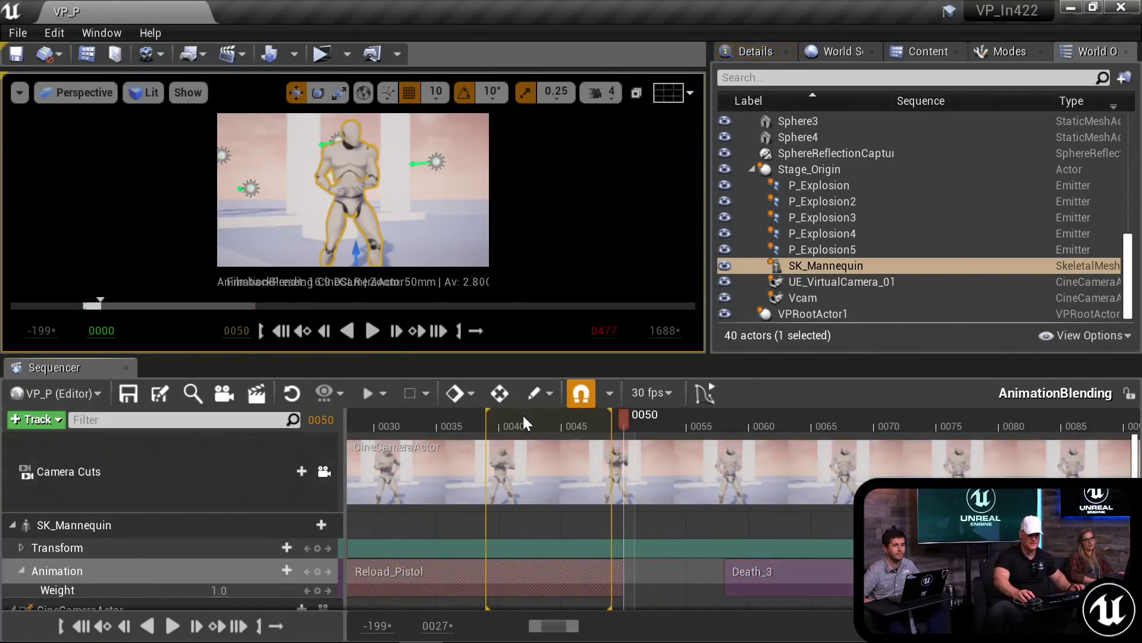
drag(524, 422, 489, 420)
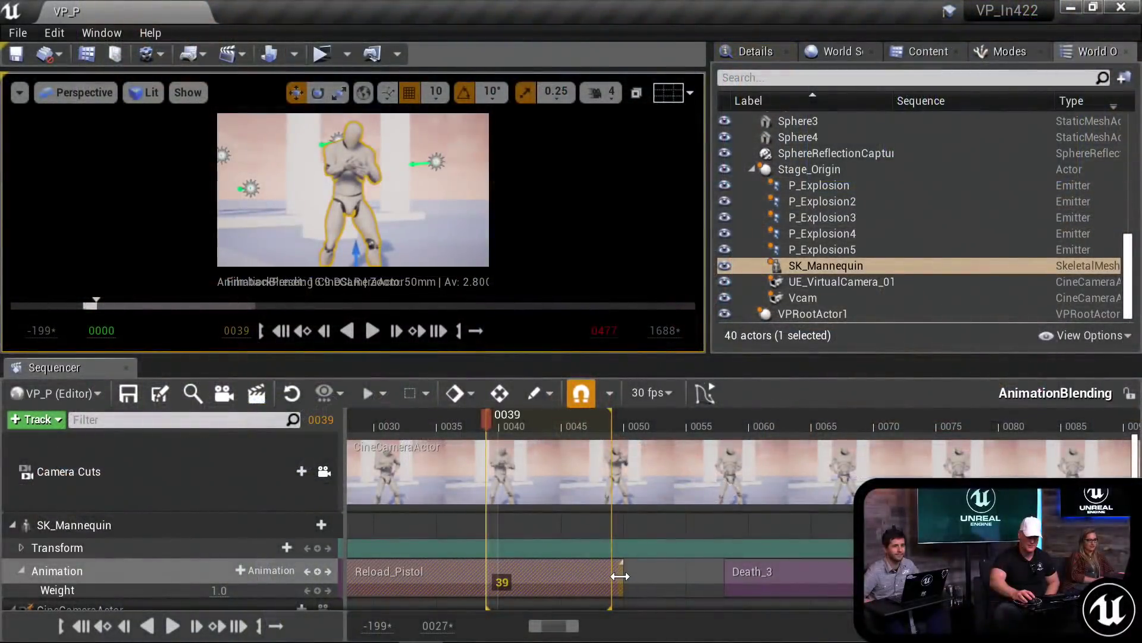
drag(620, 576, 486, 596)
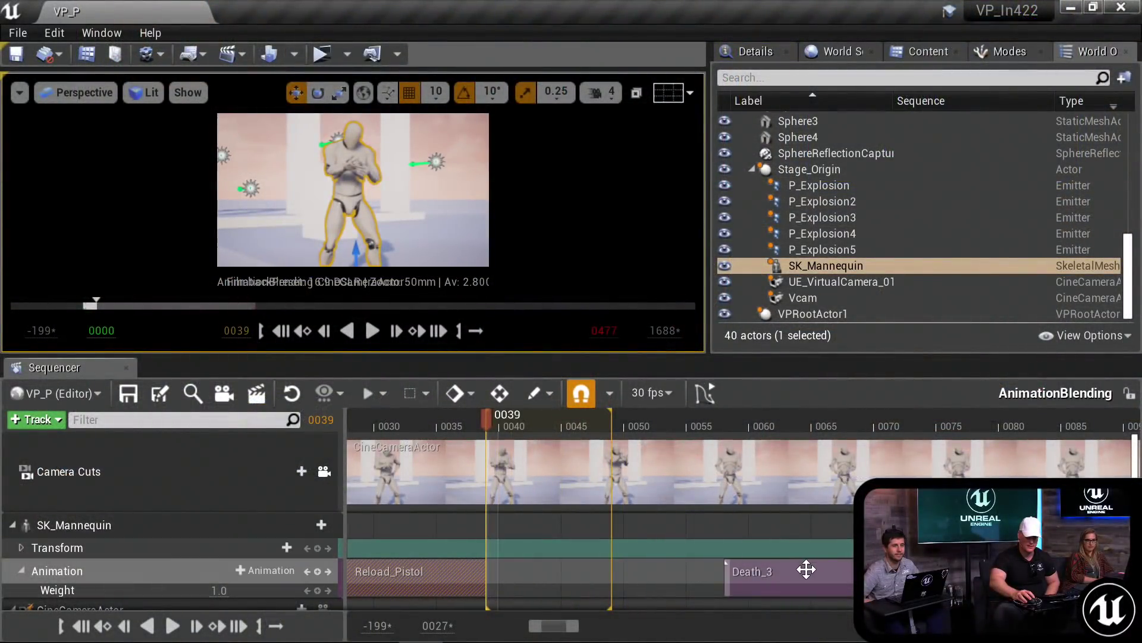
drag(806, 569, 502, 587)
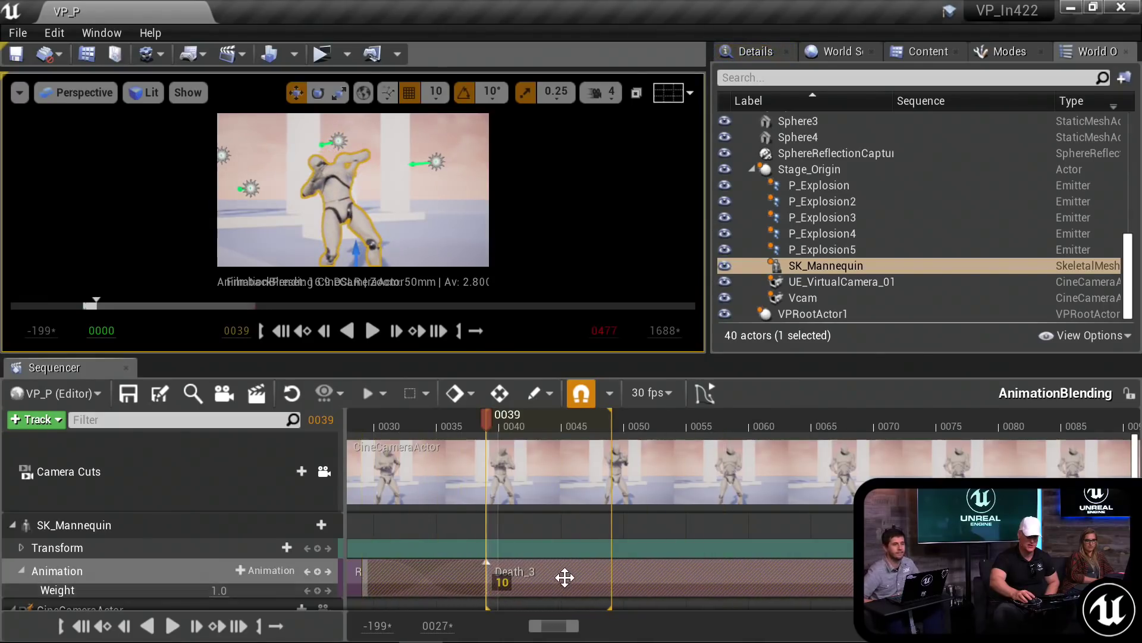
Step: Examine the blend between Reload_Pistol and Death_3 by stepping frame by frame from frame 28 to frame 47
scroll(565, 577, down, 2)
scroll(559, 572, up, 2)
mouse_move(555, 625)
mouse_down()
mouse_move(545, 626)
mouse_move(556, 628)
mouse_up()
ctrl+scroll(607, 513, down, 6)
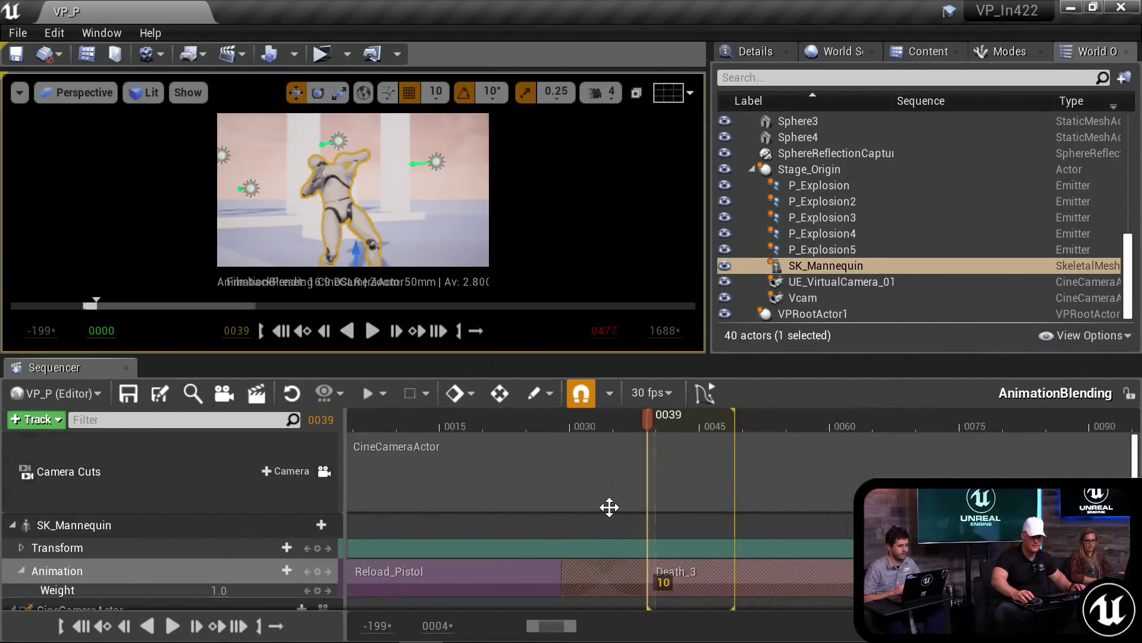
click(541, 423)
key(space)
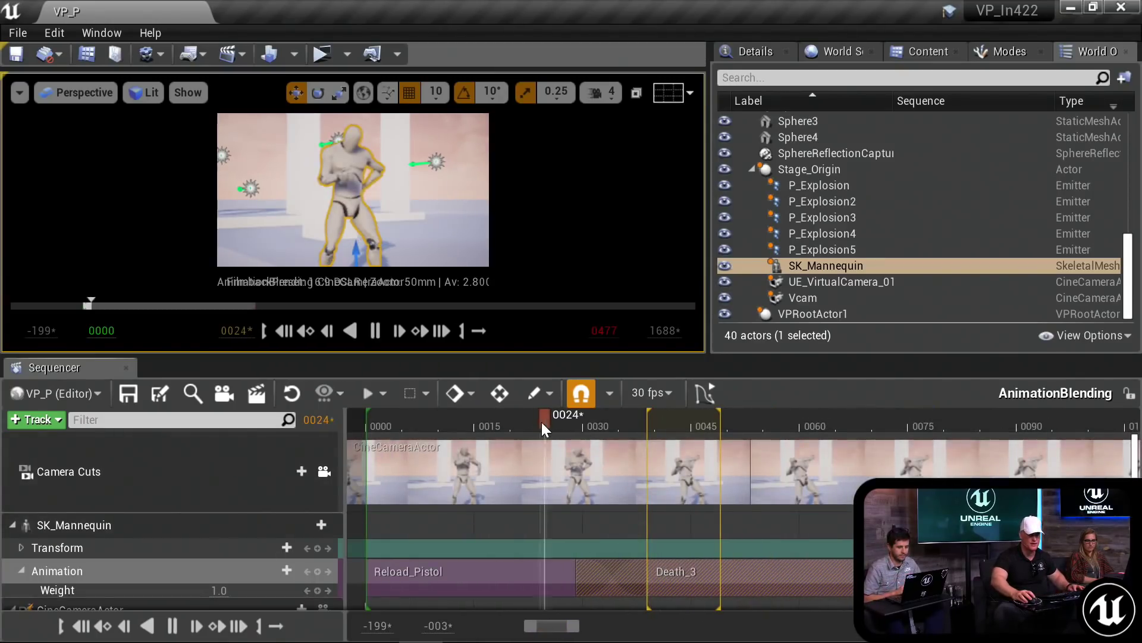
click(570, 424)
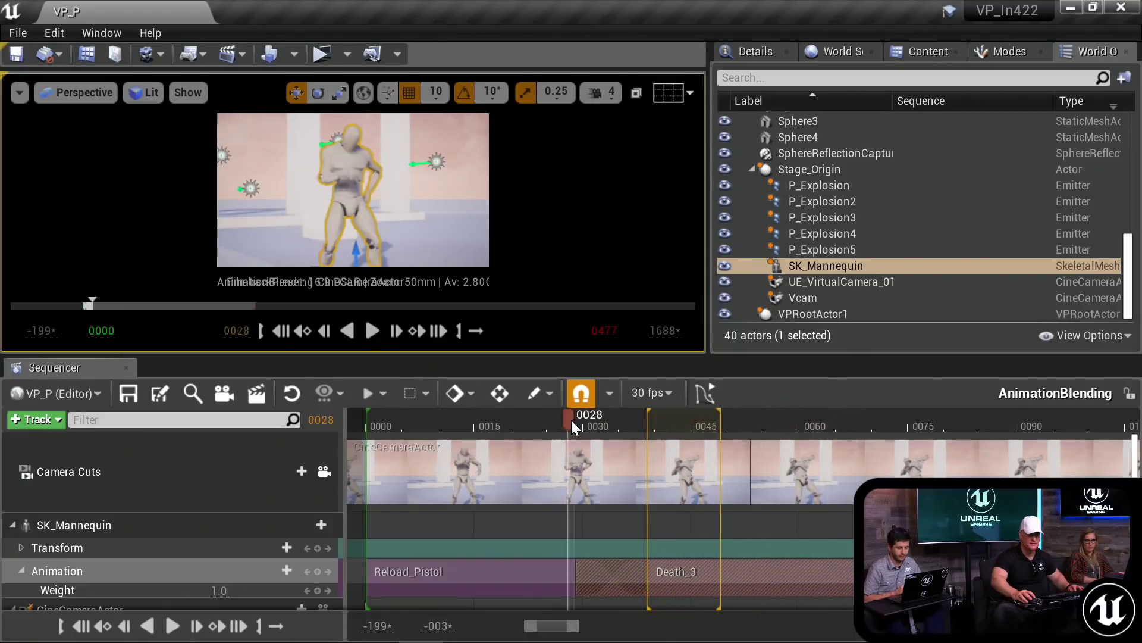
key(Right)
key(Right)
key(Right)
key(Right)
key(Right)
key(Right)
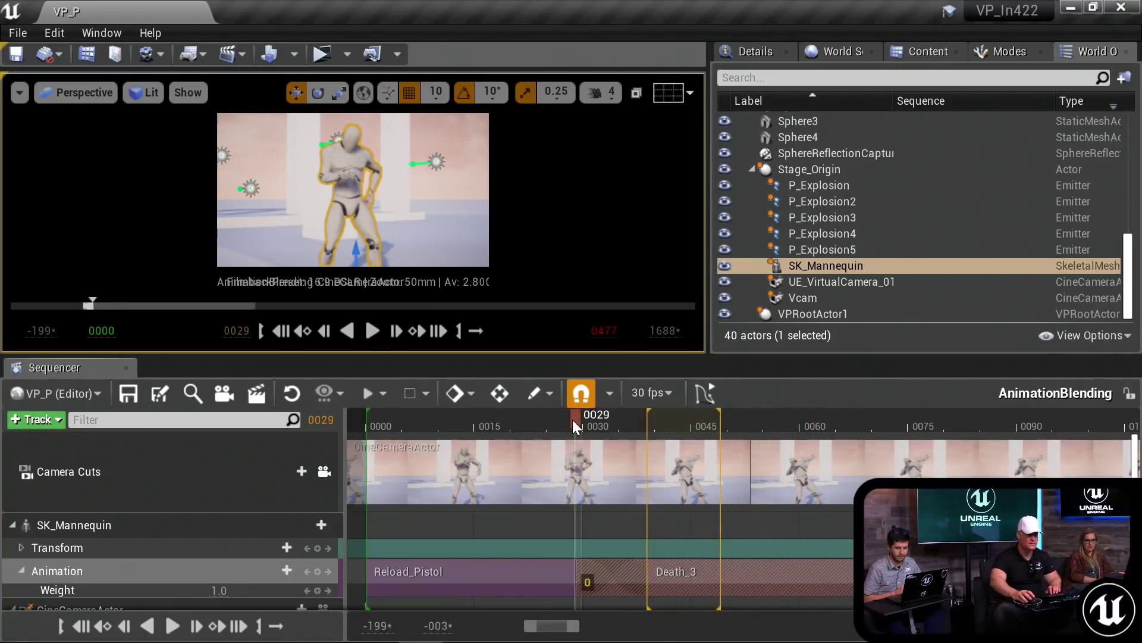
key(Right)
key(Right)
key(Right)
key(Right)
key(Right)
key(Right)
key(Right)
key(Right)
key(Right)
key(Right)
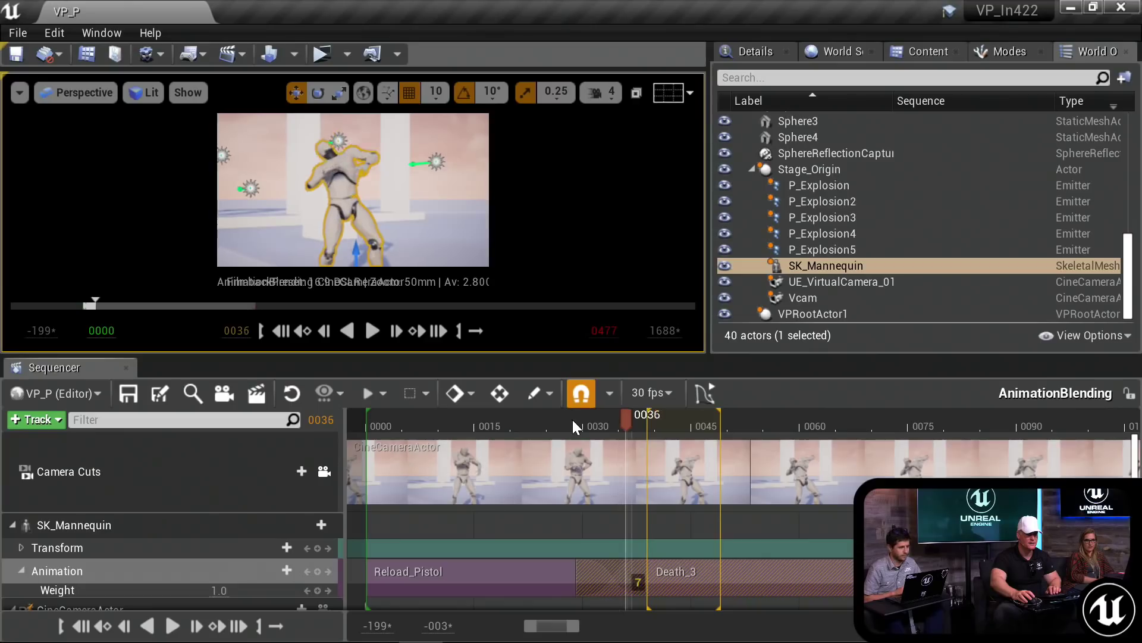
key(Right)
key(Right)
key(Right)
key(Right)
key(Right)
key(Right)
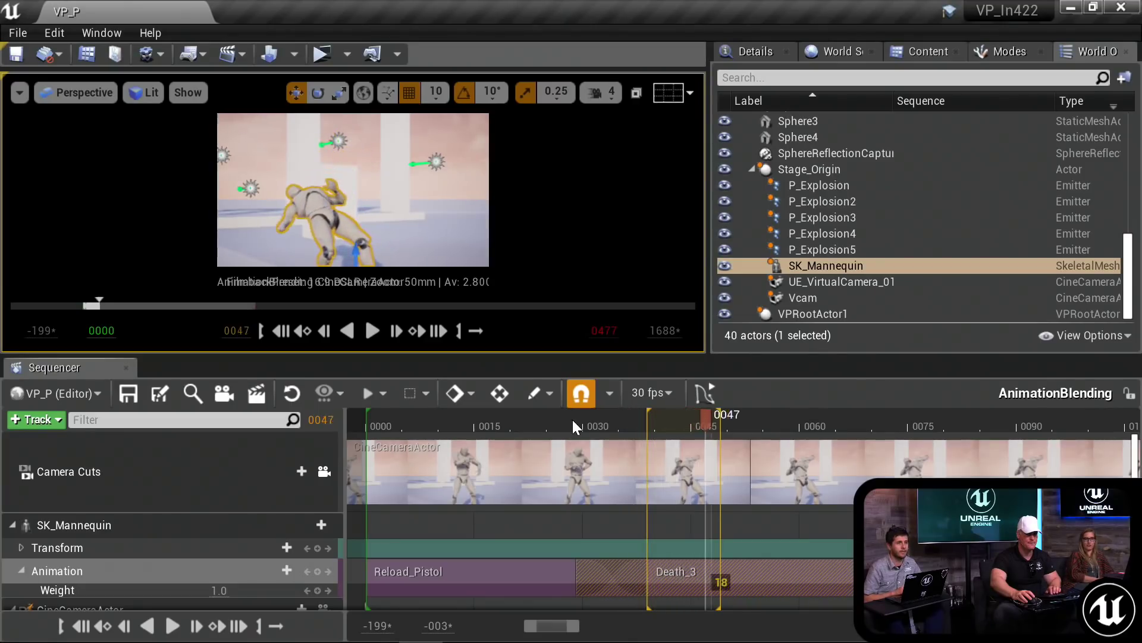
Step: Play the blended animations from around frame 8 until the mannequin has fallen
click(423, 431)
key(space)
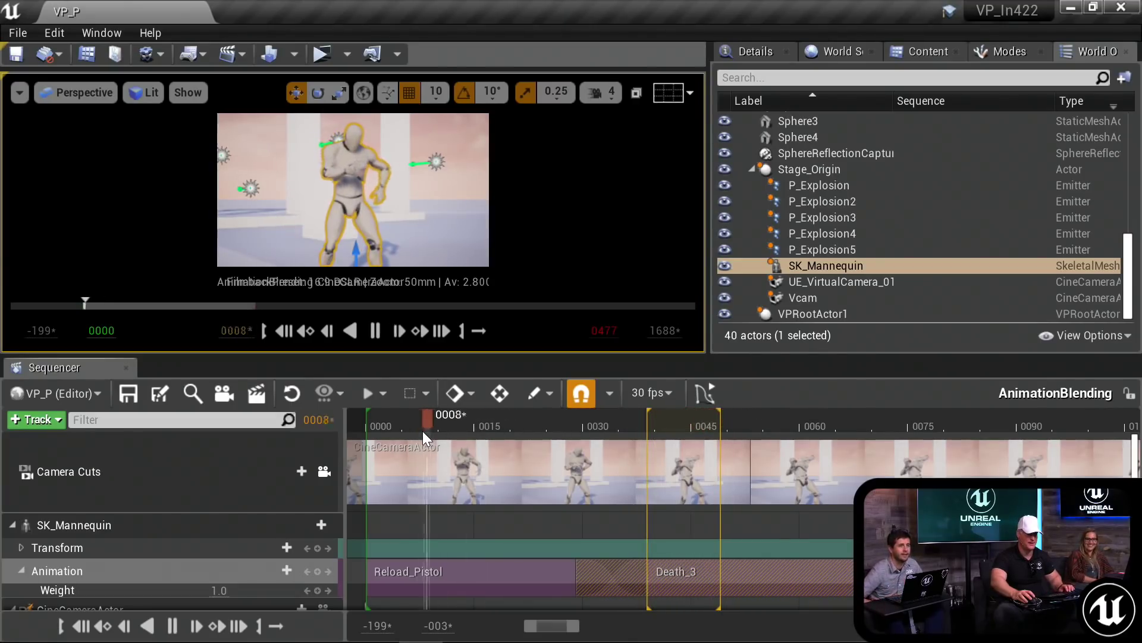
key(space)
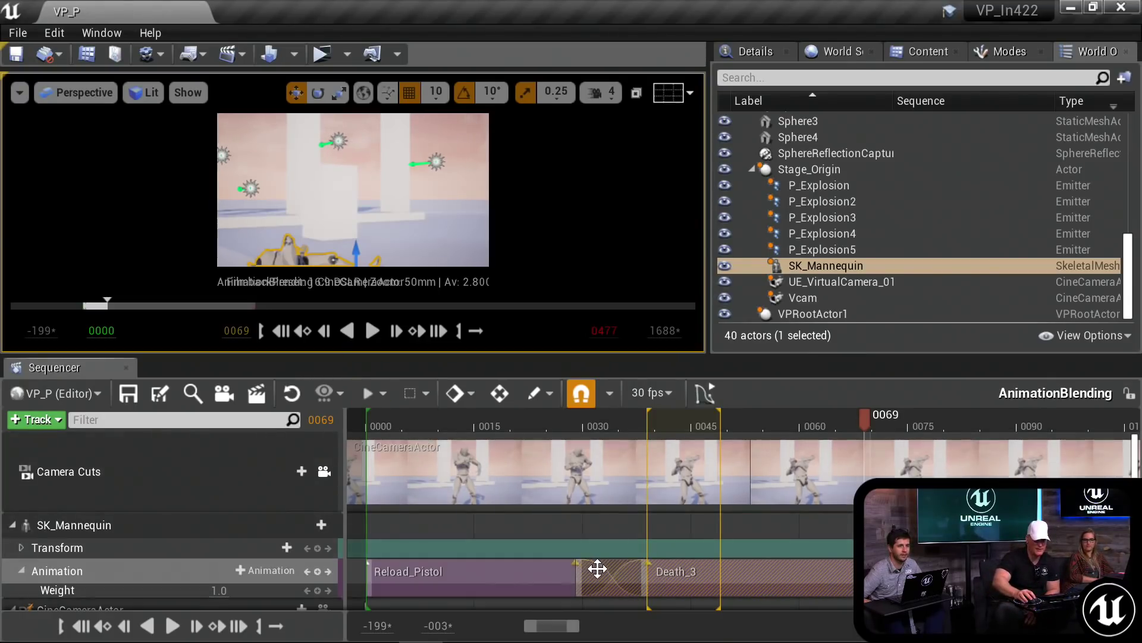
Step: Lengthen the blend by moving Death_3 earlier to start at frame 12, and play the result from near the sequence start
drag(786, 572, 660, 572)
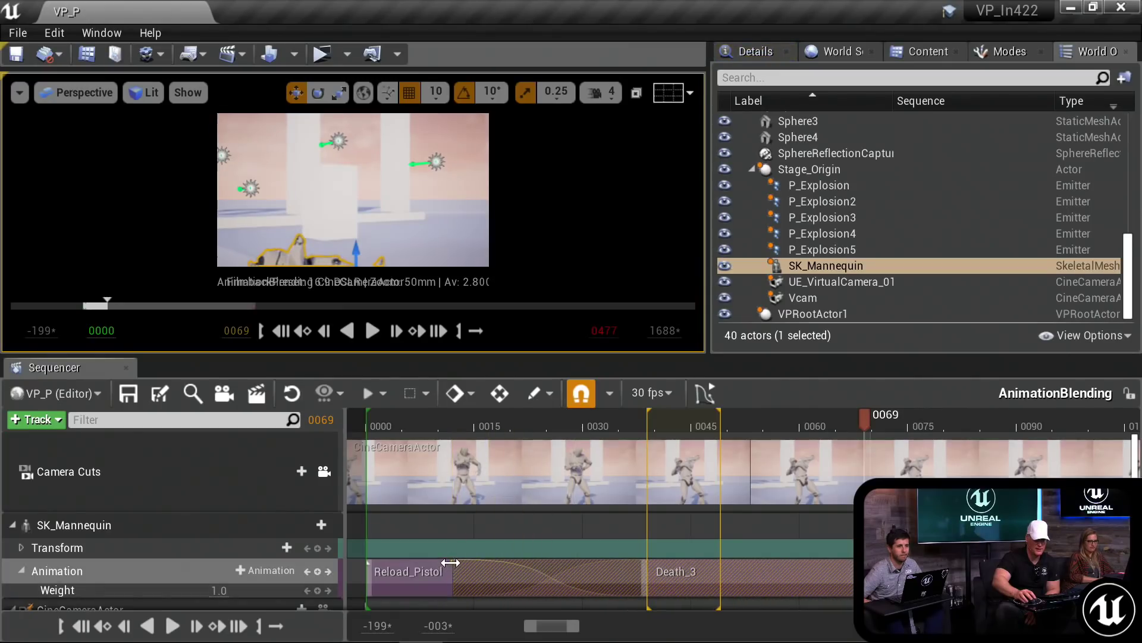
mouse_move(453, 563)
mouse_down()
mouse_move(527, 572)
mouse_move(447, 581)
mouse_up()
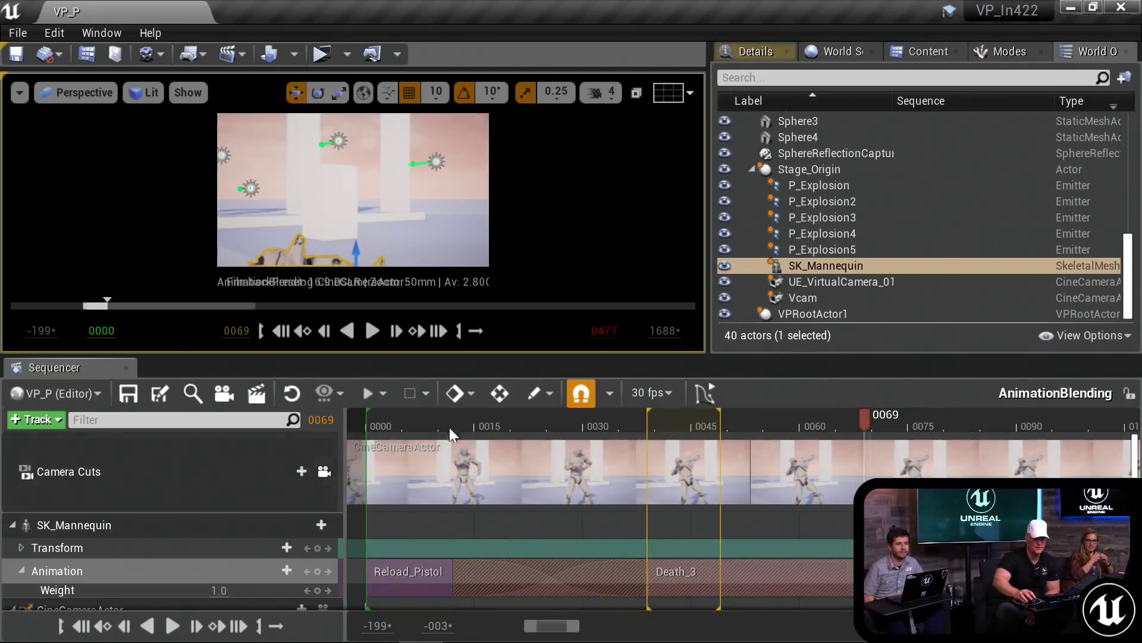
click(402, 420)
key(space)
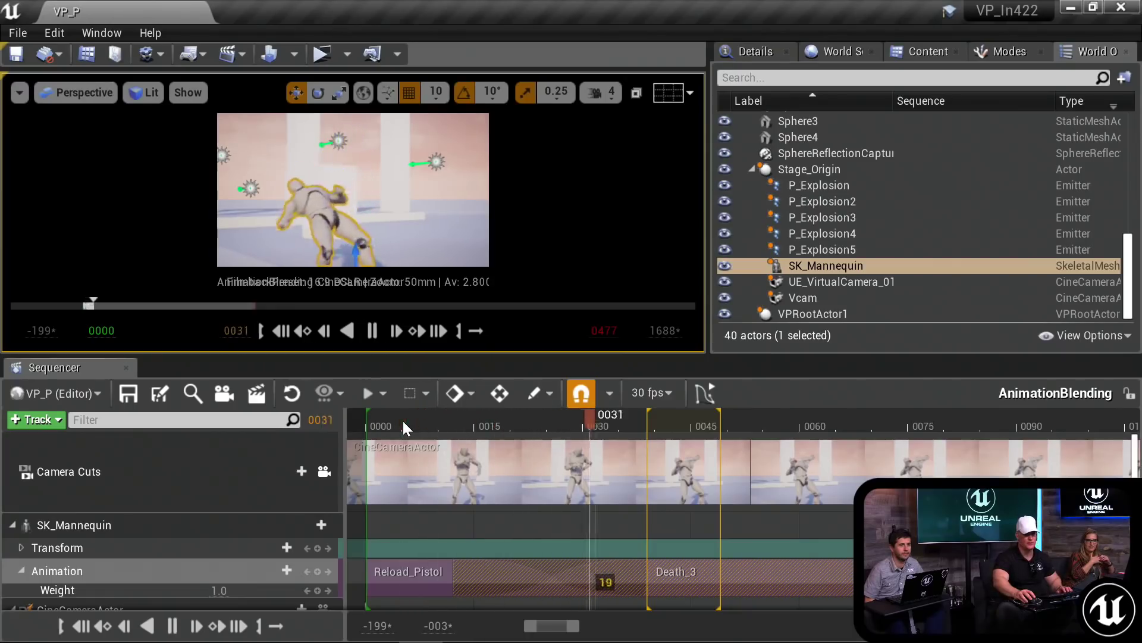
key(space)
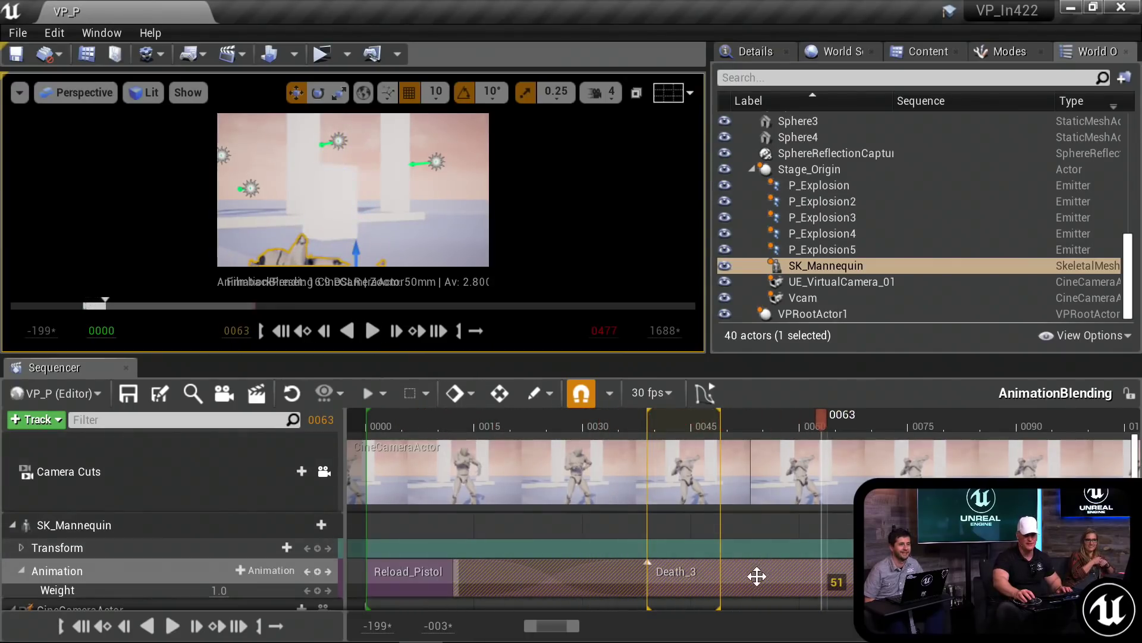
Step: Remove the overlap and Reload_Pistol's leftover blend-out curve, and place Death_3 right after Reload_Pistol, starting at about frame 40
drag(769, 569, 1031, 566)
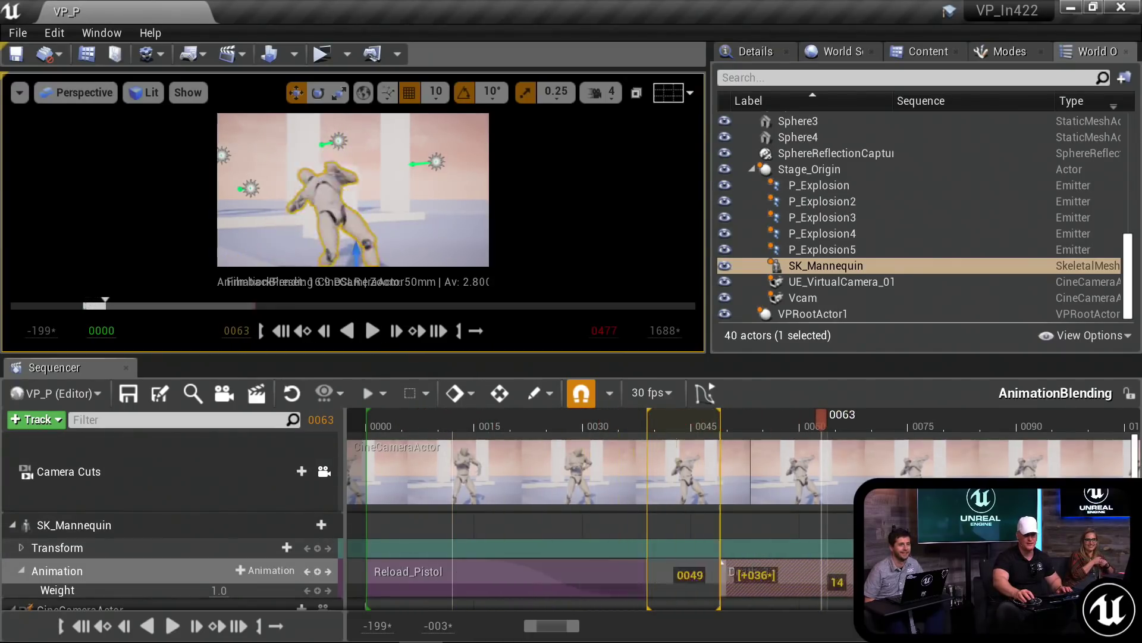
click(553, 579)
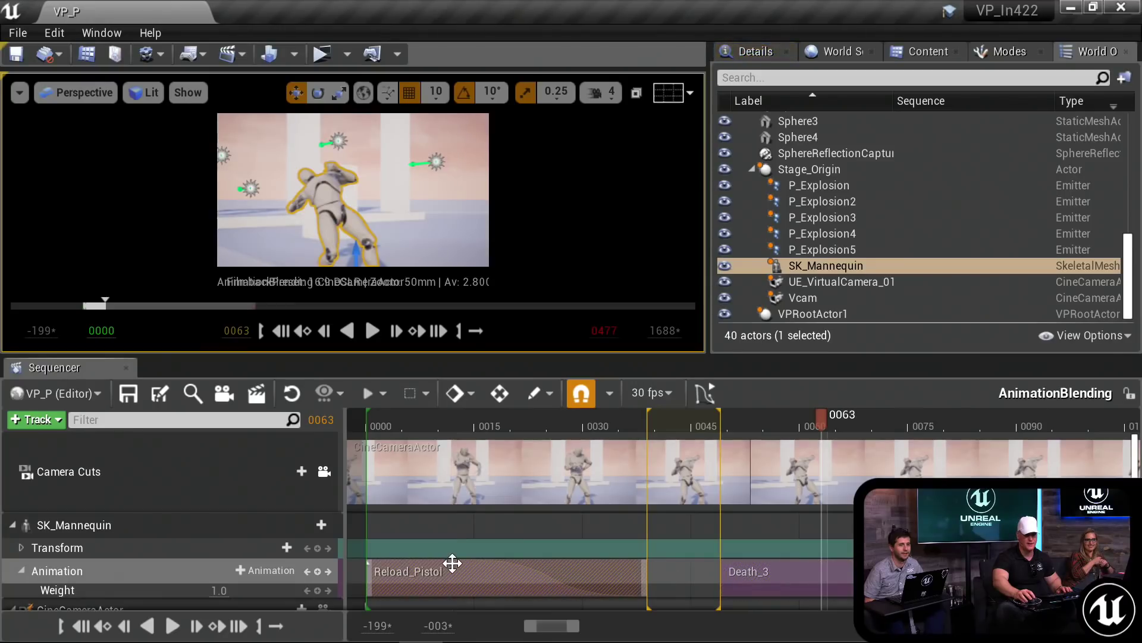
drag(454, 561, 671, 549)
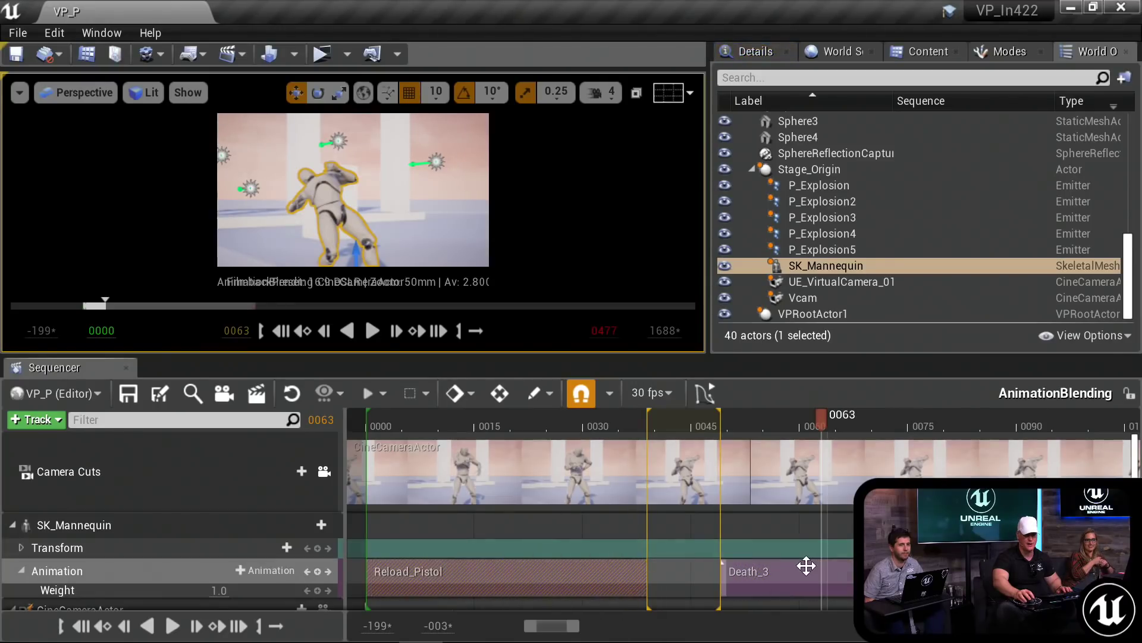
drag(870, 577, 798, 592)
click(605, 416)
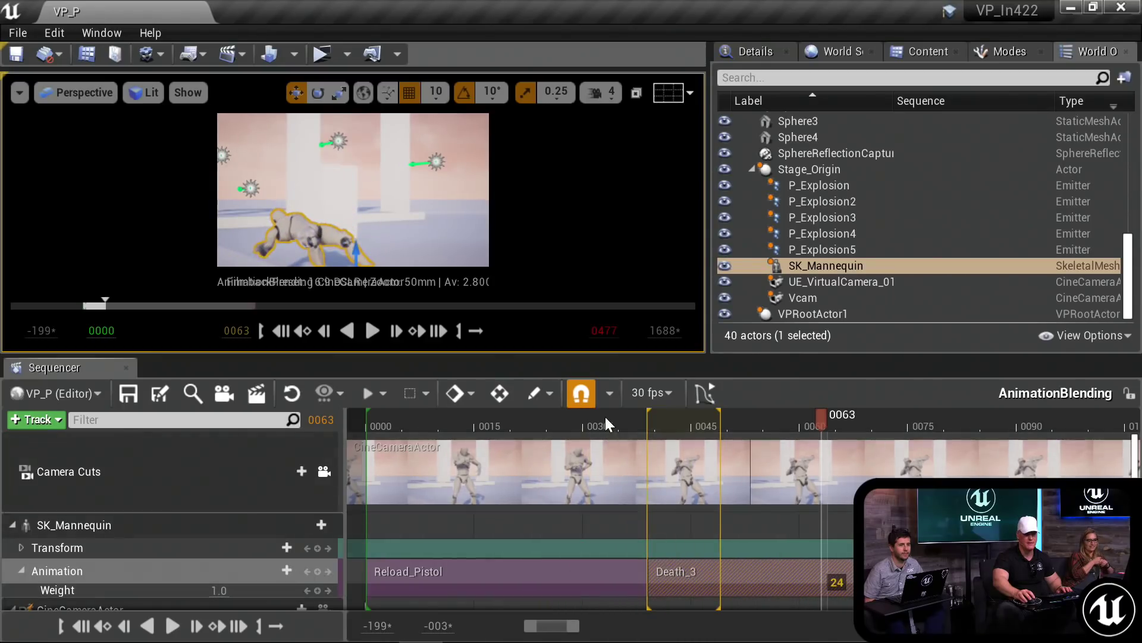
drag(736, 579, 763, 569)
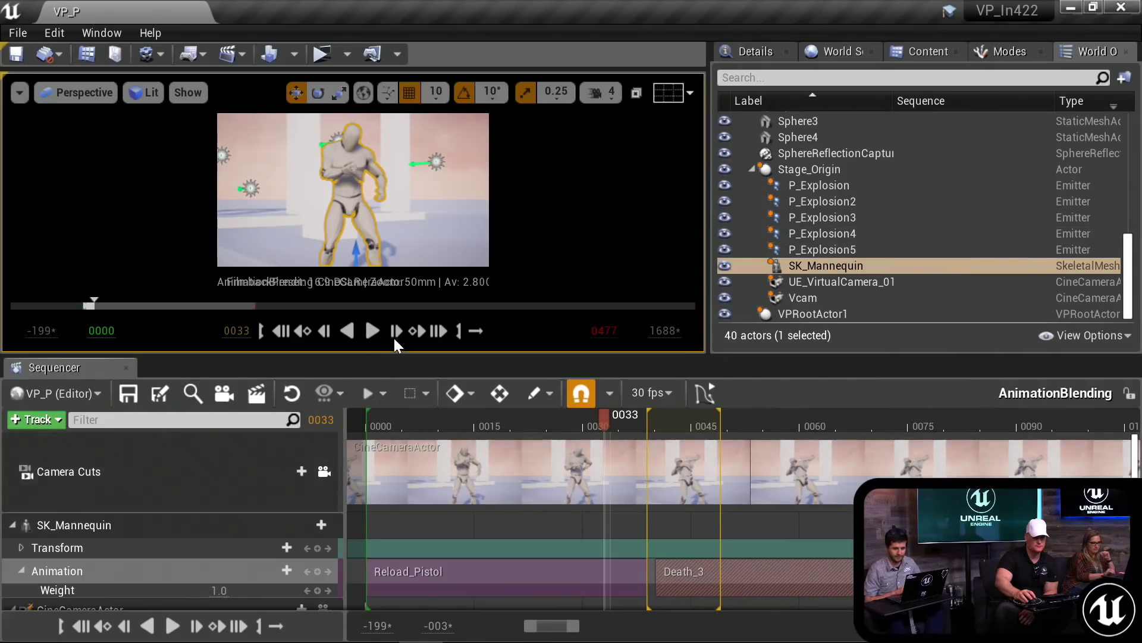
Step: Open the Animation_CopyPaste sequence from the VP422/Tools/QuickTest folder
click(929, 52)
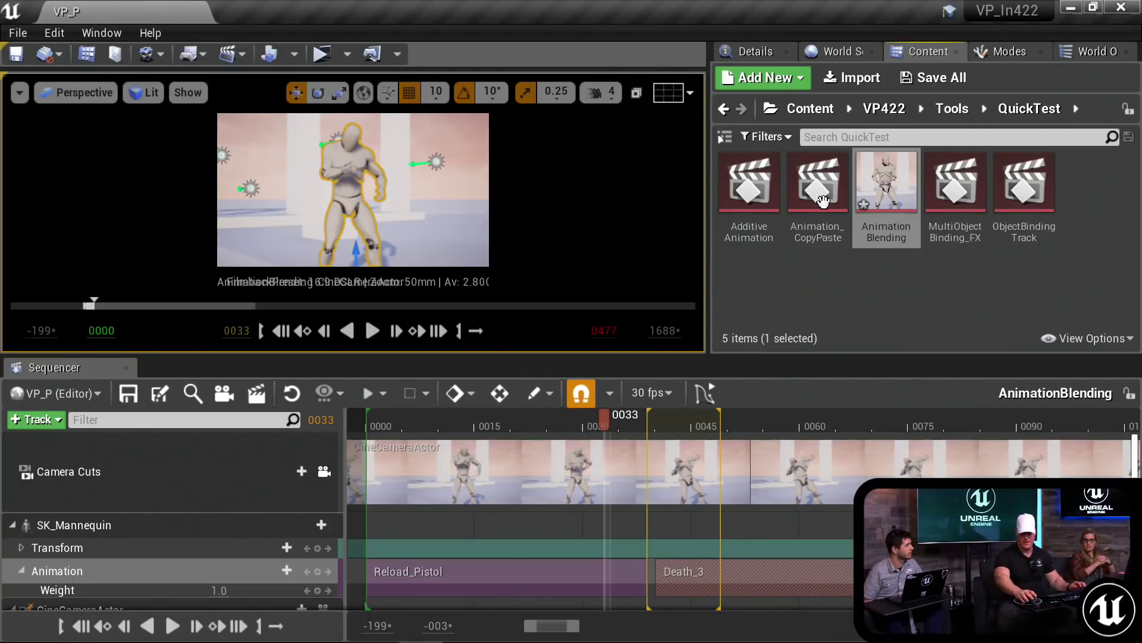
click(916, 280)
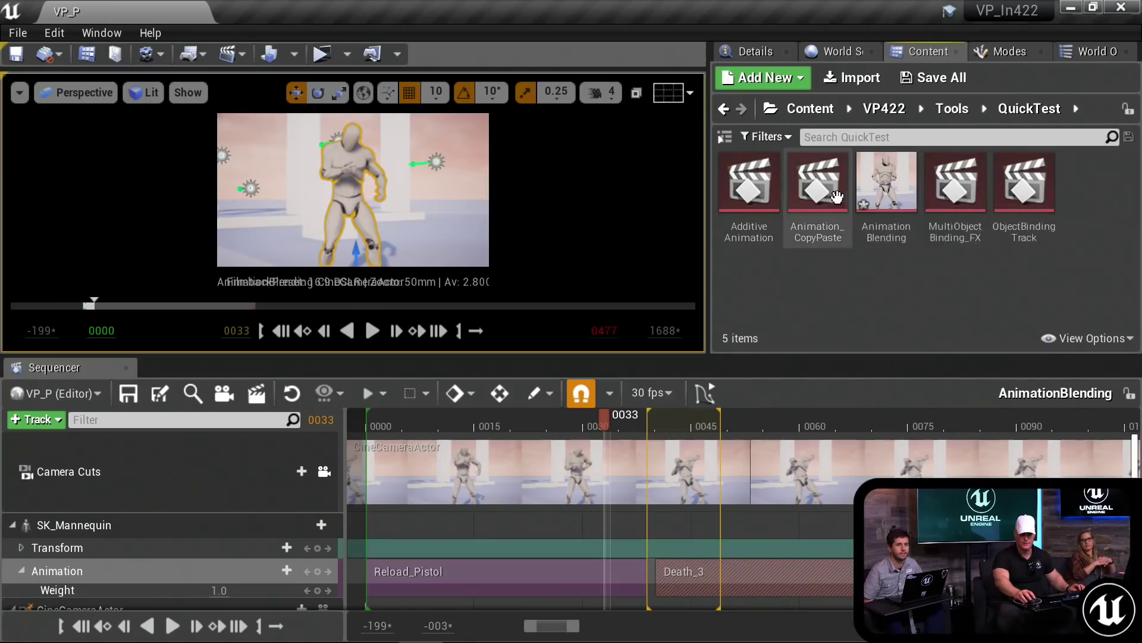
double_click(818, 182)
Step: Paste a copy of SK Mannequin's Idle_Rifle_Hip_Break1 clip right after the original, and delete that copy again
click(462, 501)
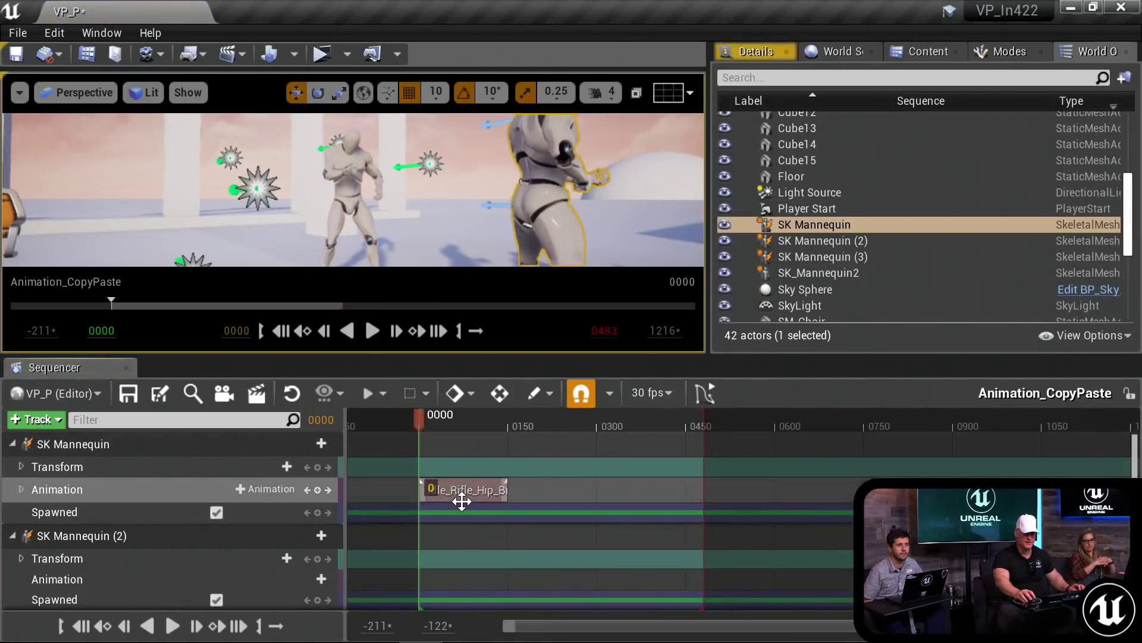
click(133, 491)
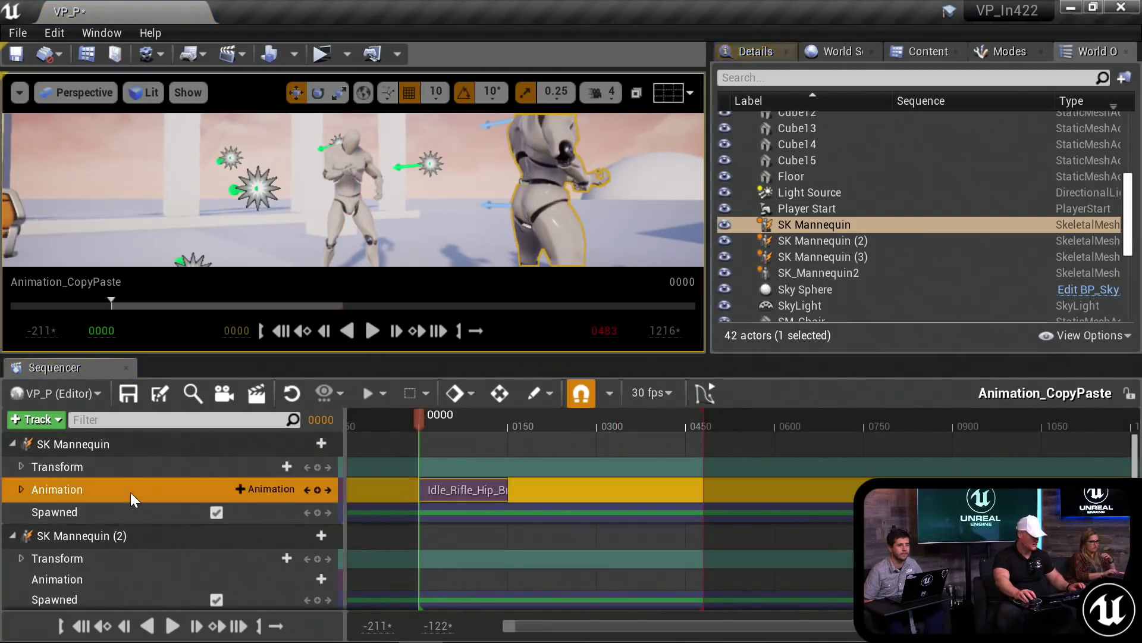
click(529, 424)
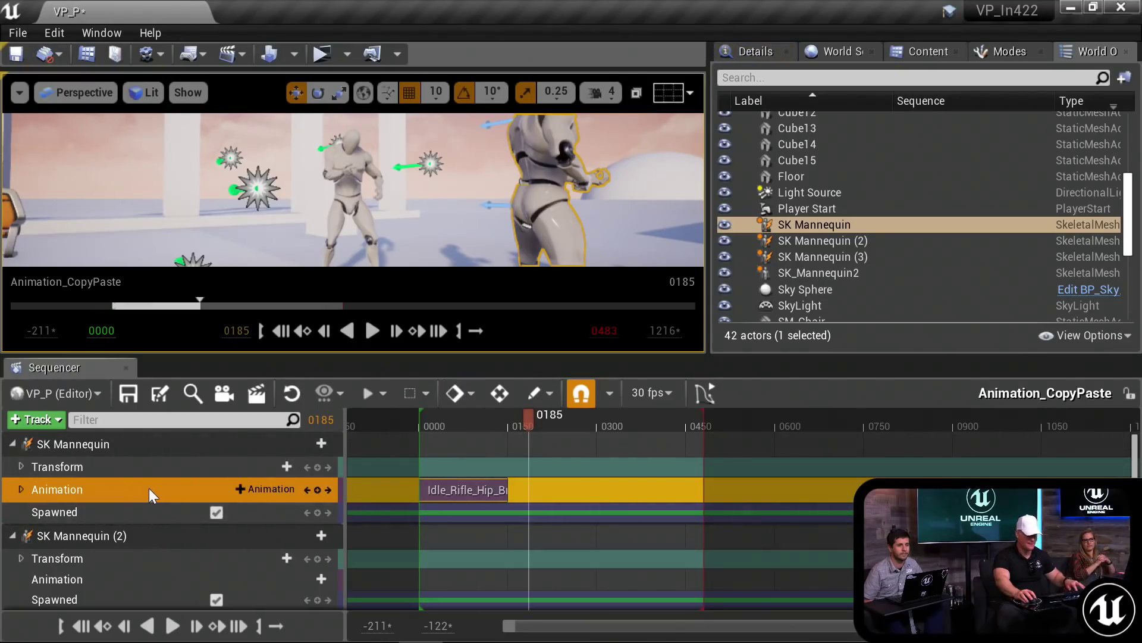
key(ctrl+v)
drag(582, 493, 561, 493)
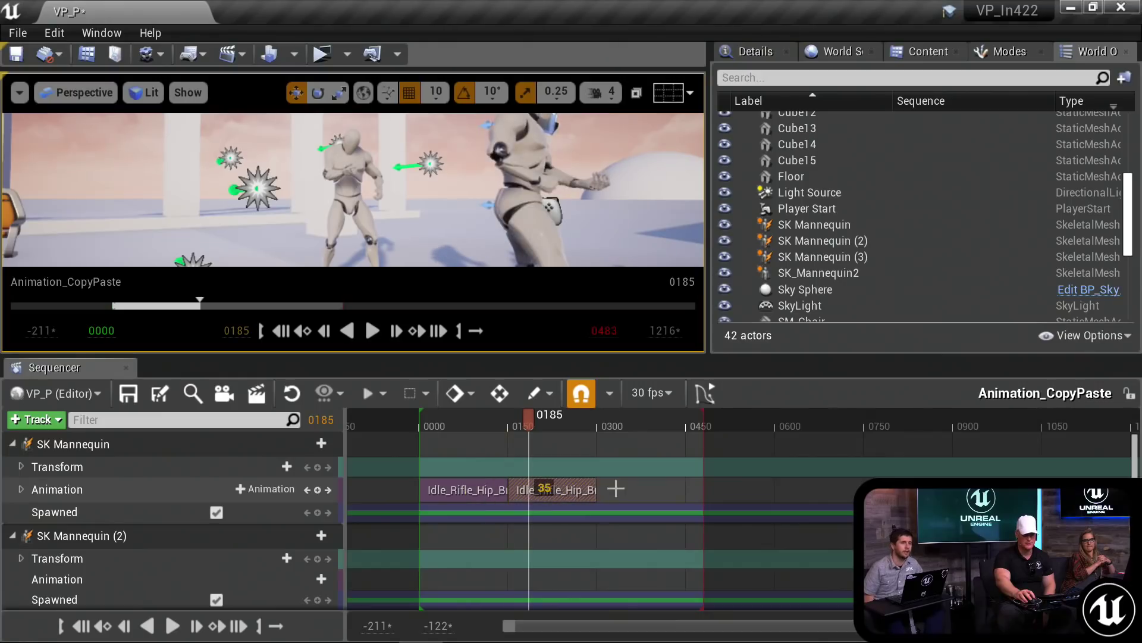
click(557, 493)
key(Delete)
Step: Try to paste SK Mannequin's Idle_Rifle_Hip_Break1 clip onto SK Mannequin (2) and SK Mannequin (3) together
click(455, 489)
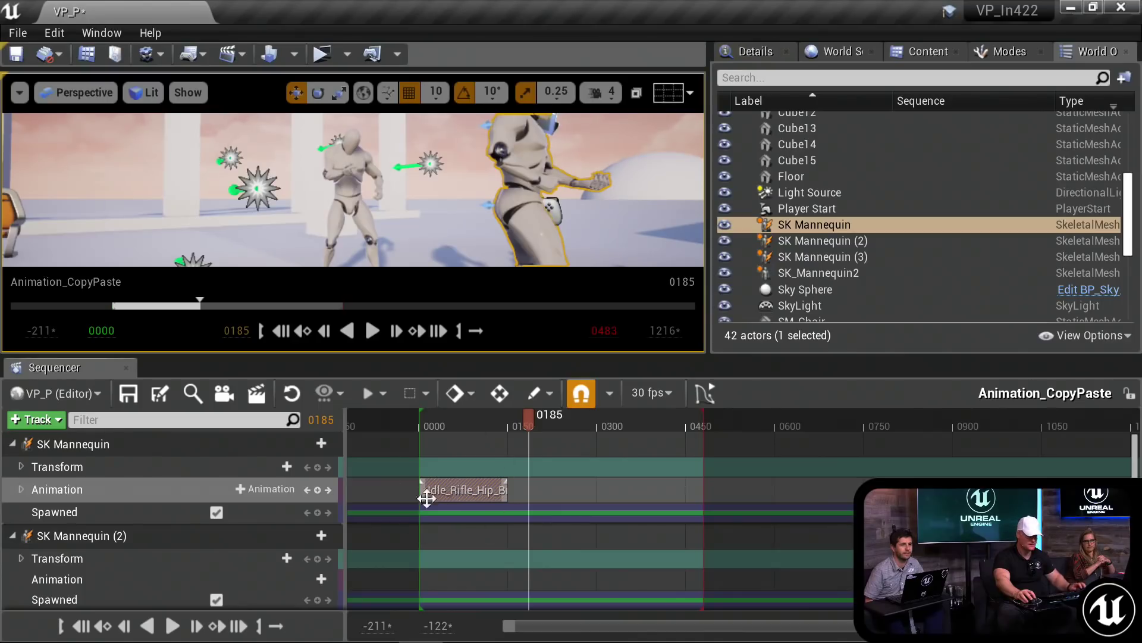
click(166, 530)
scroll(166, 528, down, 1)
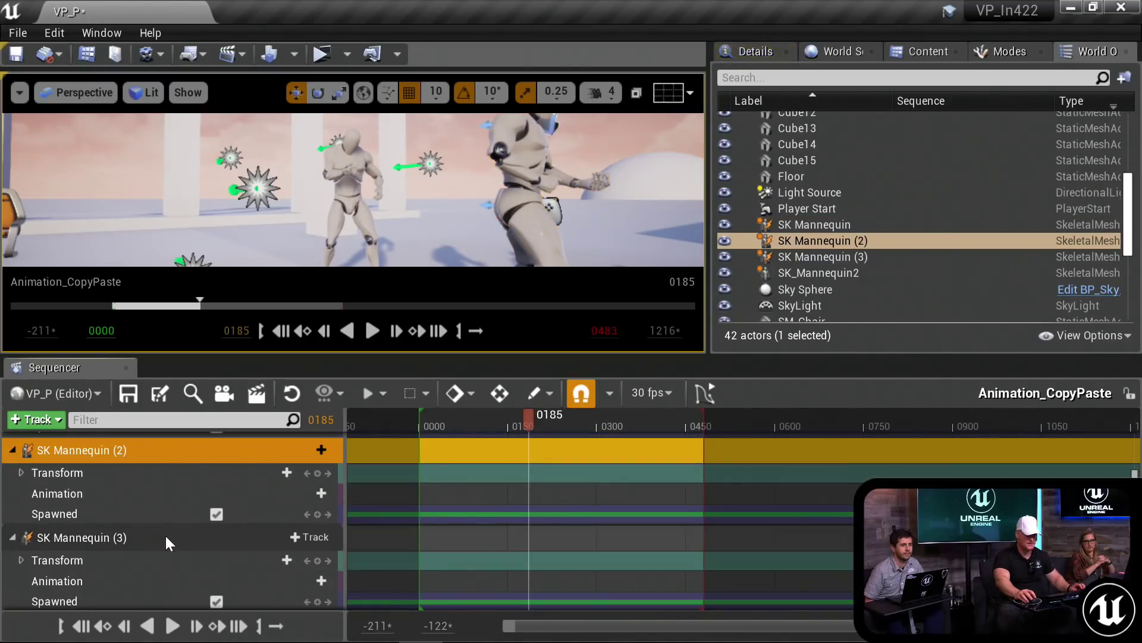
ctrl+click(165, 537)
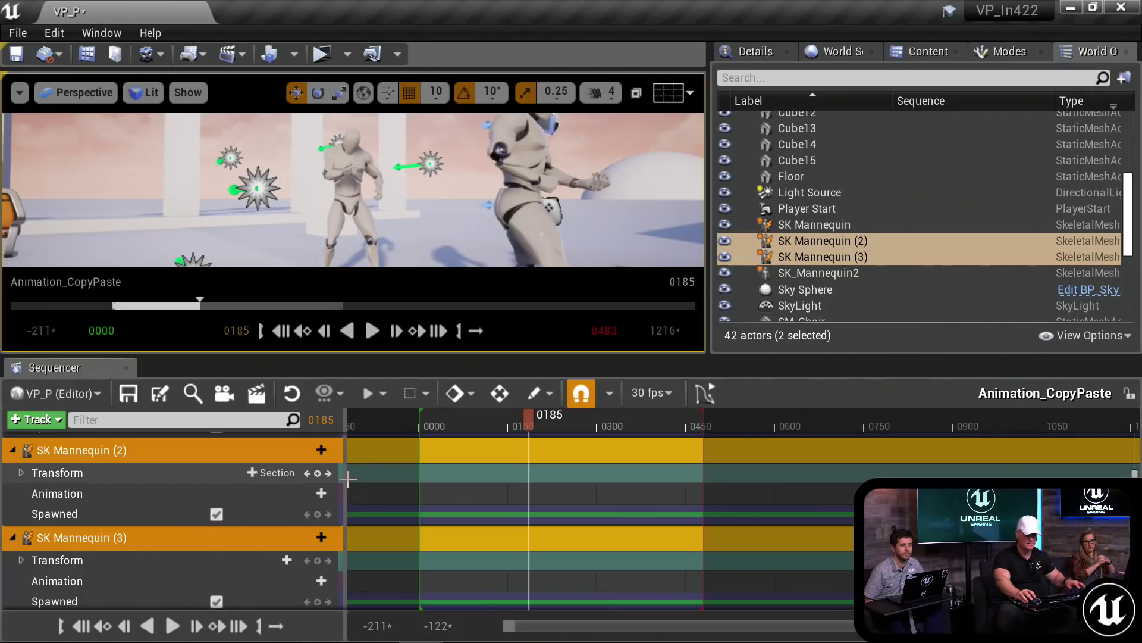
key(ctrl+v)
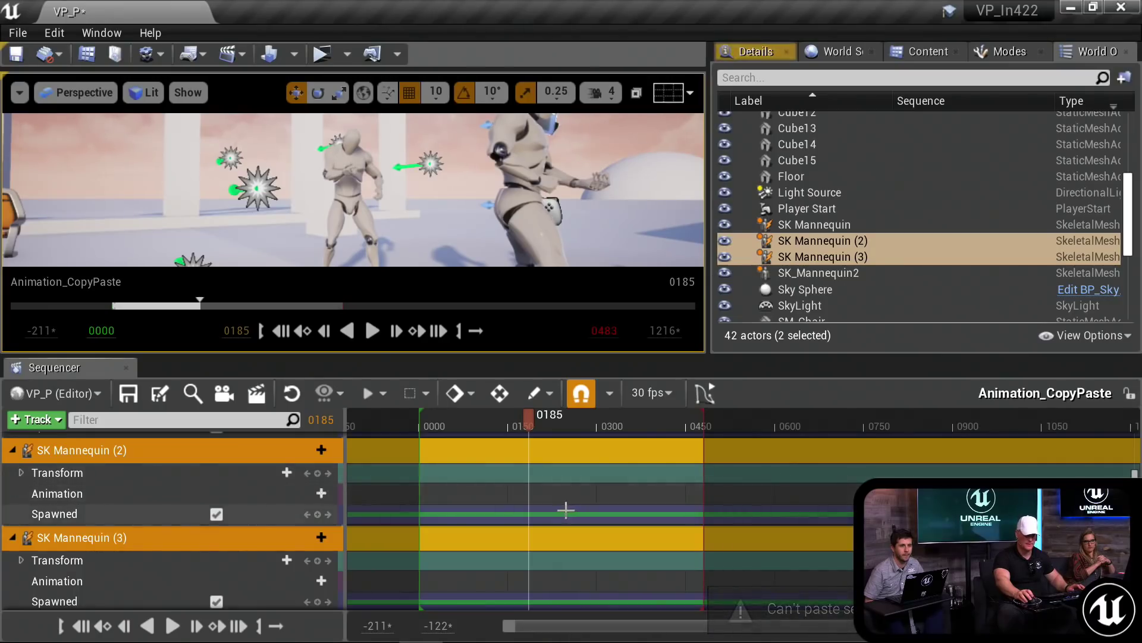
Step: Copy SK Mannequin's whole Animation track and paste it onto both SK Mannequin (2) and SK Mannequin (3)
scroll(565, 510, up, 3)
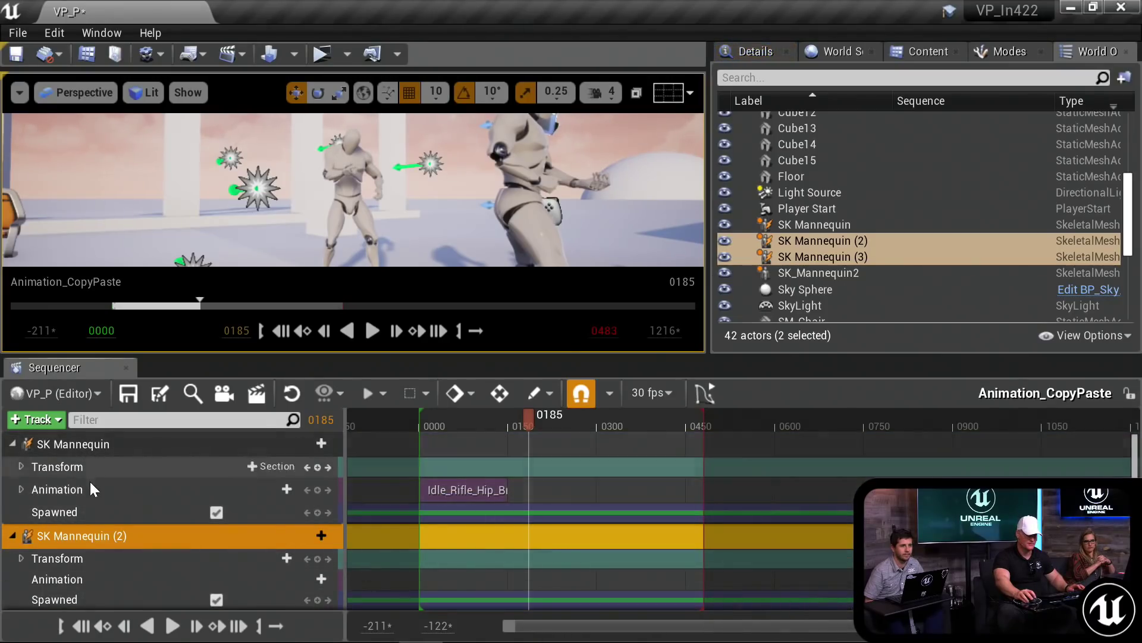
click(91, 491)
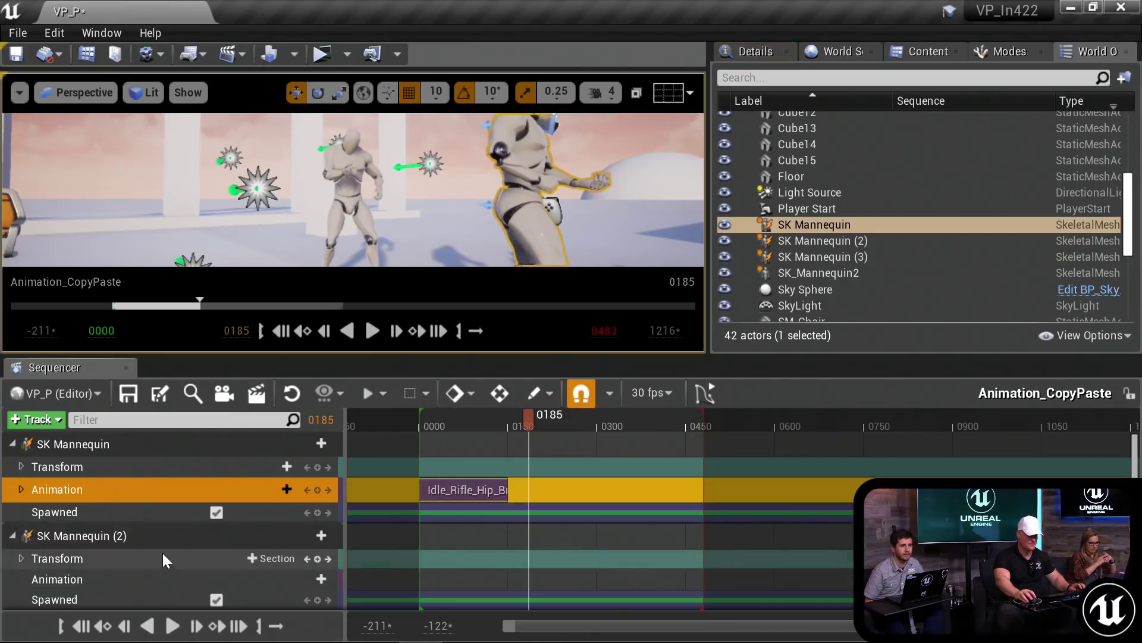
click(169, 531)
scroll(170, 533, down, 2)
ctrl+click(158, 526)
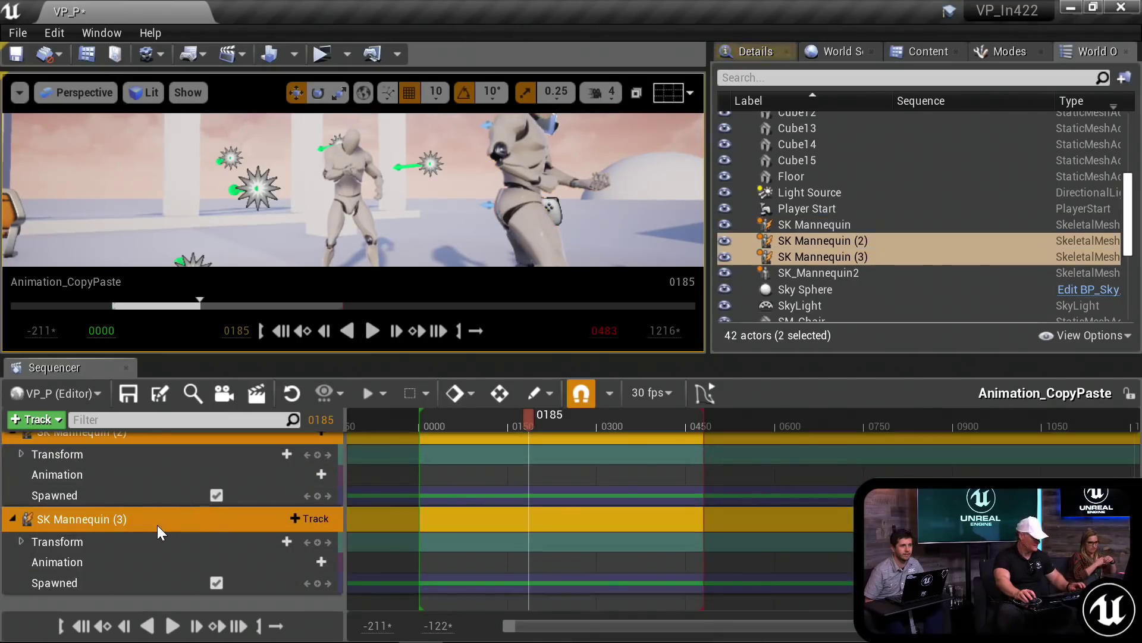
key(ctrl+v)
scroll(457, 509, down, 2)
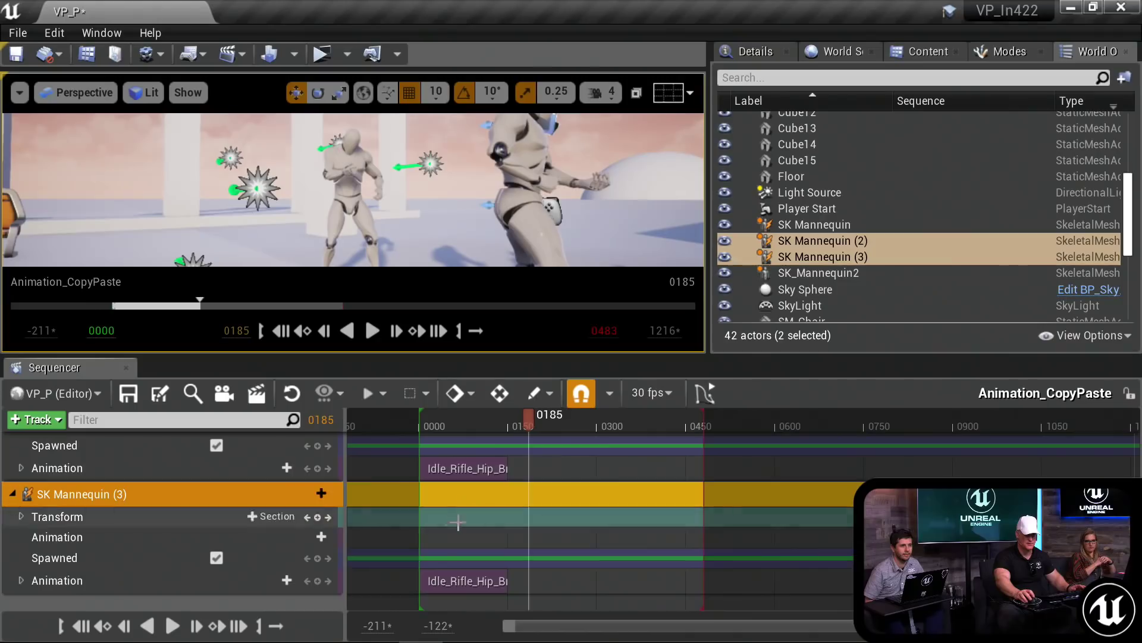
Step: Delete the empty Animation tracks of SK Mannequin (3) and SK Mannequin (2)
click(101, 537)
scroll(109, 531, up, 3)
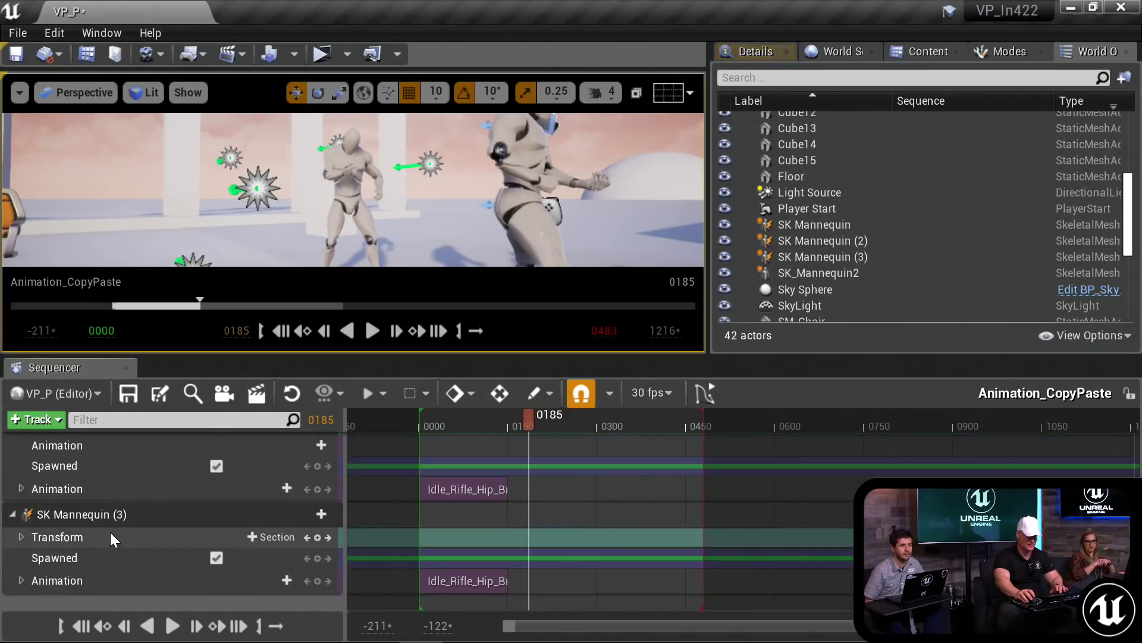
click(105, 501)
key(Delete)
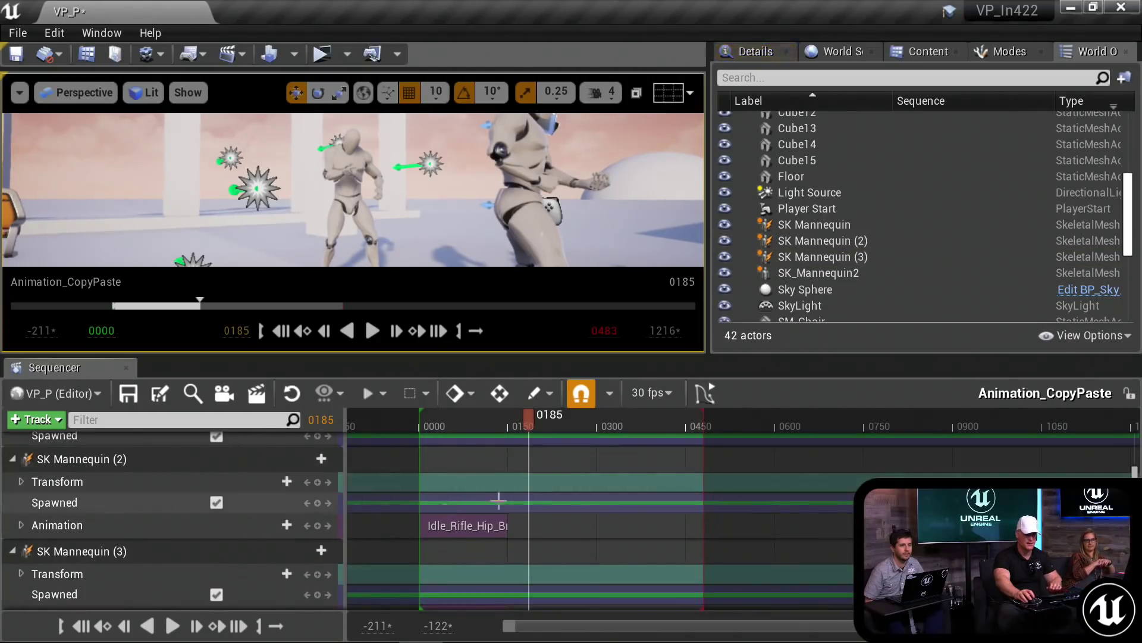
Step: Scrub Animation_CopyPaste from the start to frame 104 and check all the mannequins from the front
click(426, 425)
drag(426, 425, 480, 423)
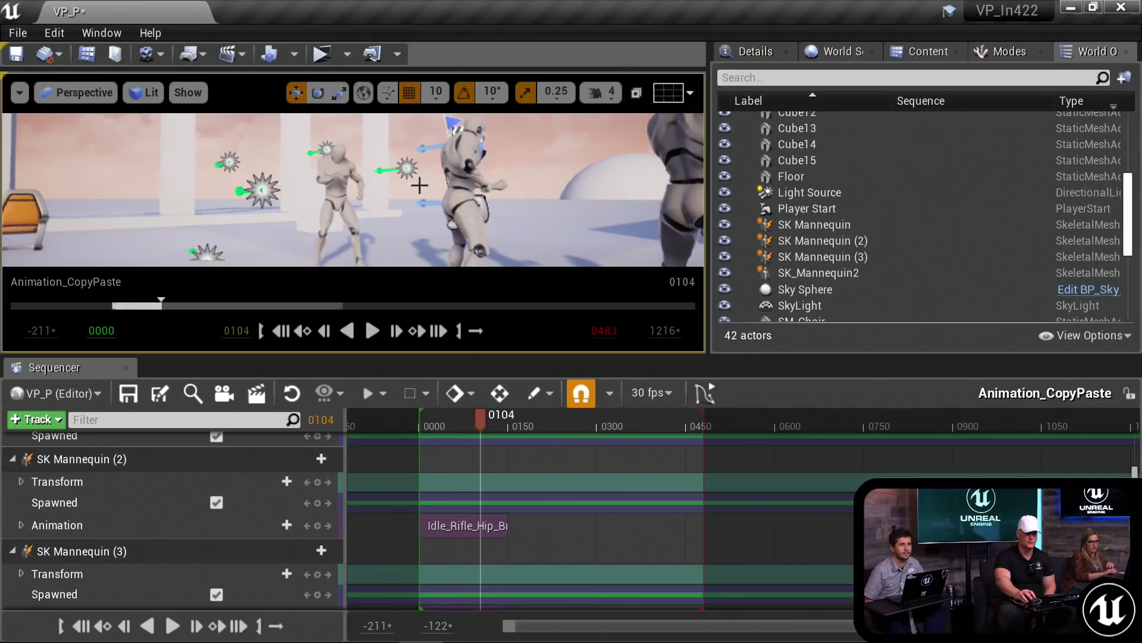
scroll(267, 535, up, 3)
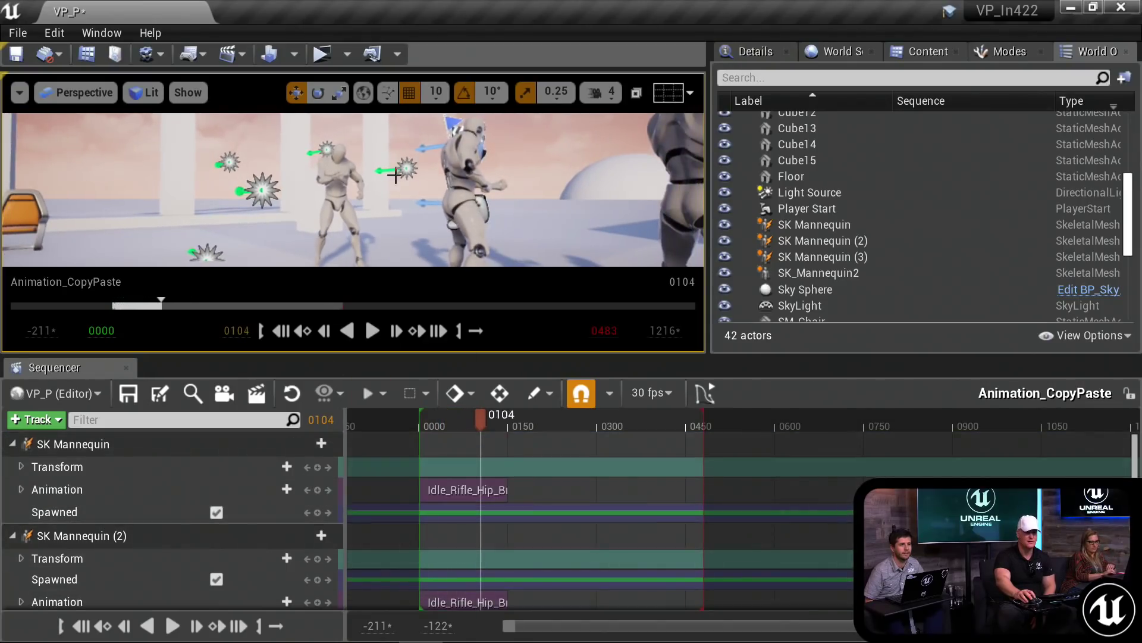
right_drag(395, 175, 369, 160)
key(g)
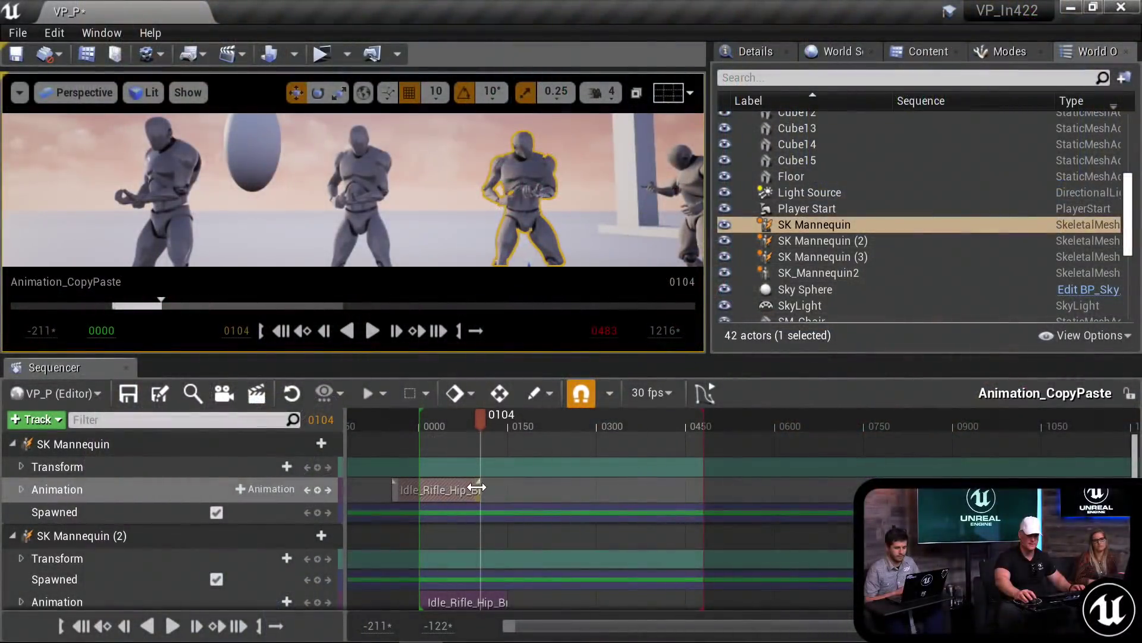
Step: Extend the Idle_Rifle_Hip_Break1 clips of all three spawned mannequins to about frame 740 so they loop
drag(476, 488, 857, 489)
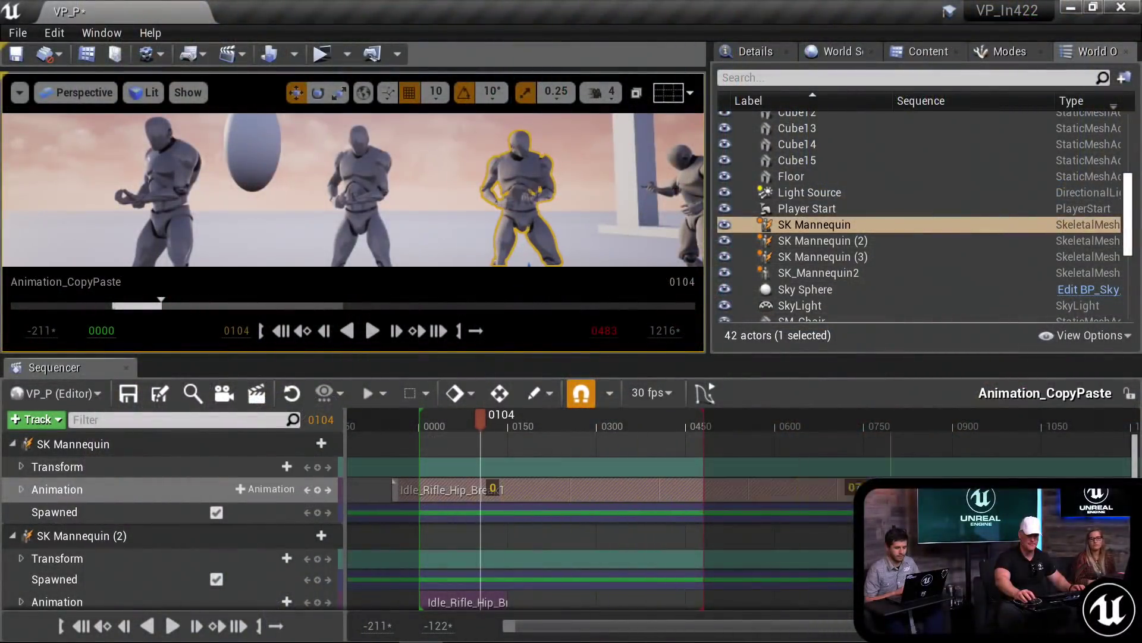
scroll(486, 495, down, 2)
click(502, 515)
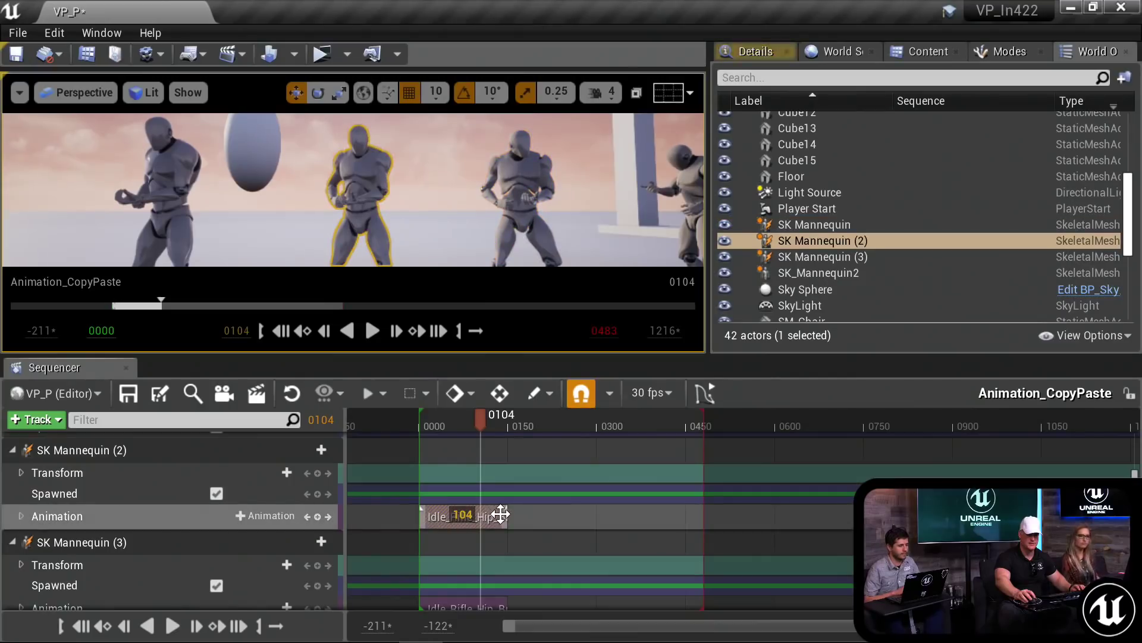
drag(502, 516, 855, 515)
scroll(661, 510, down, 1)
click(499, 581)
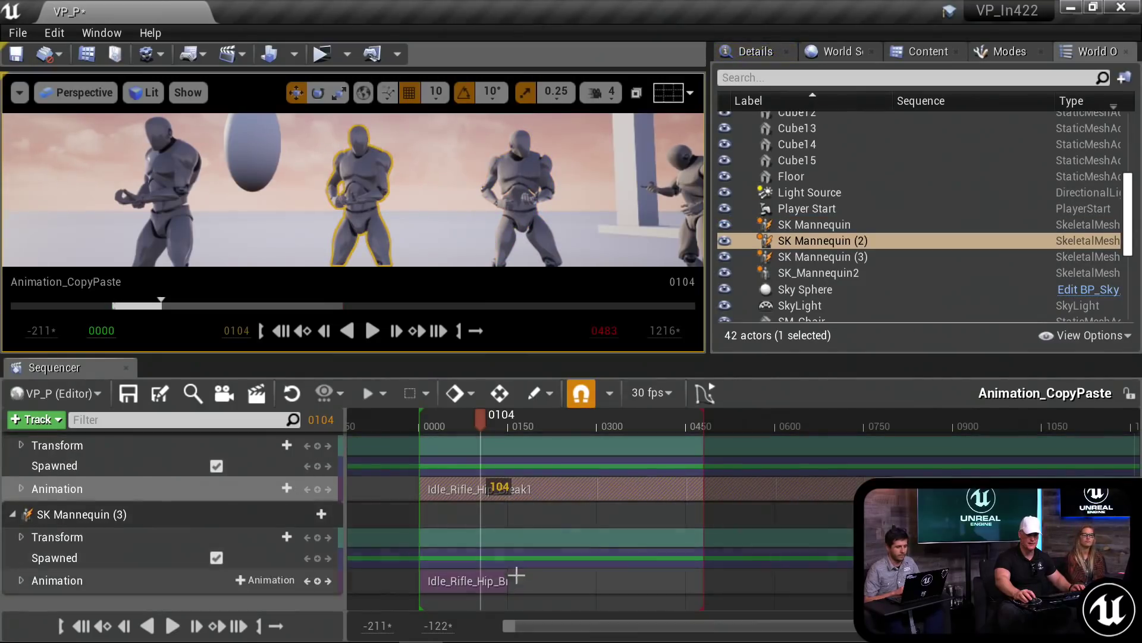
drag(505, 582, 857, 577)
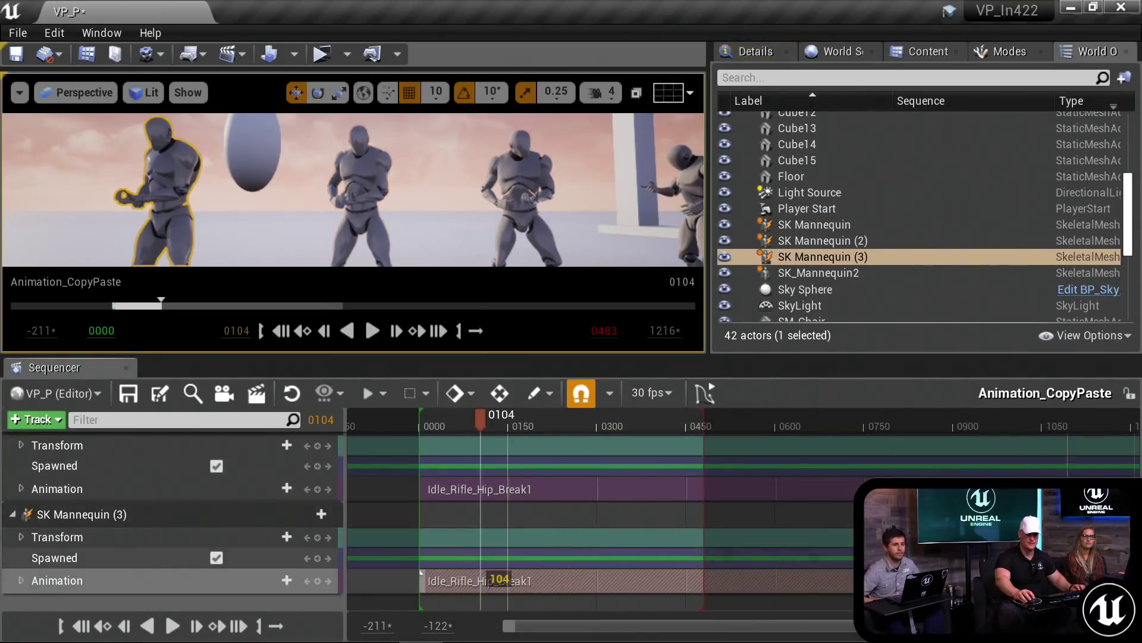
Step: Offset the looping clips by starting SK Mannequin (2)'s at about frame -107 and SK Mannequin (3)'s at about frame -64
click(512, 510)
drag(544, 488, 481, 493)
drag(519, 580, 474, 575)
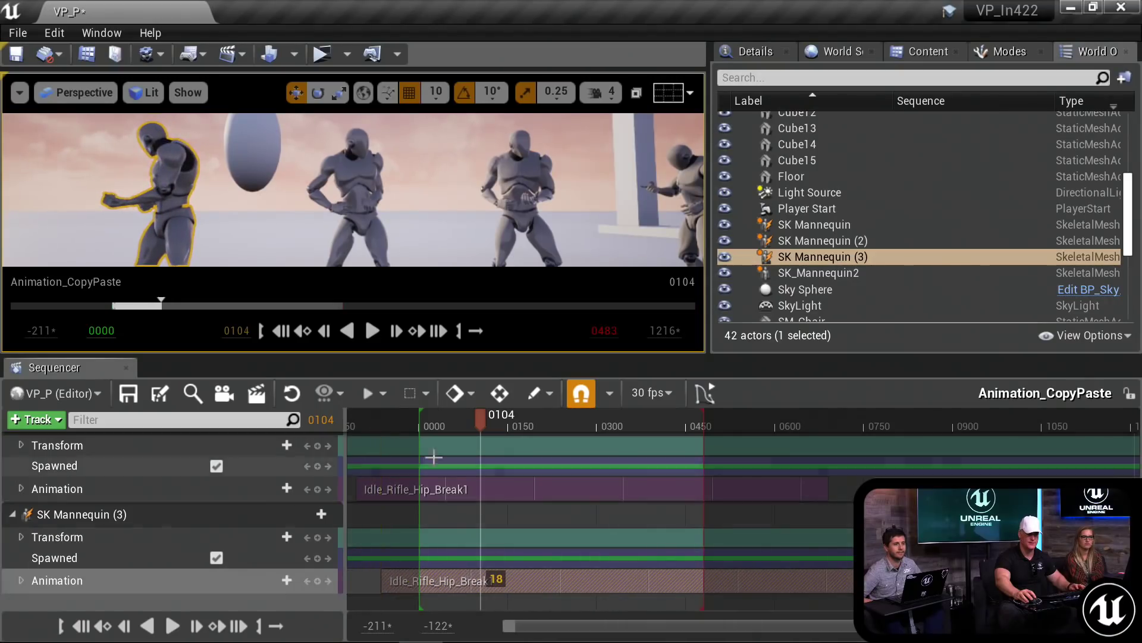
Step: Play the offset mannequin animations from near the sequence start to about frame 254
drag(432, 421, 431, 419)
key(space)
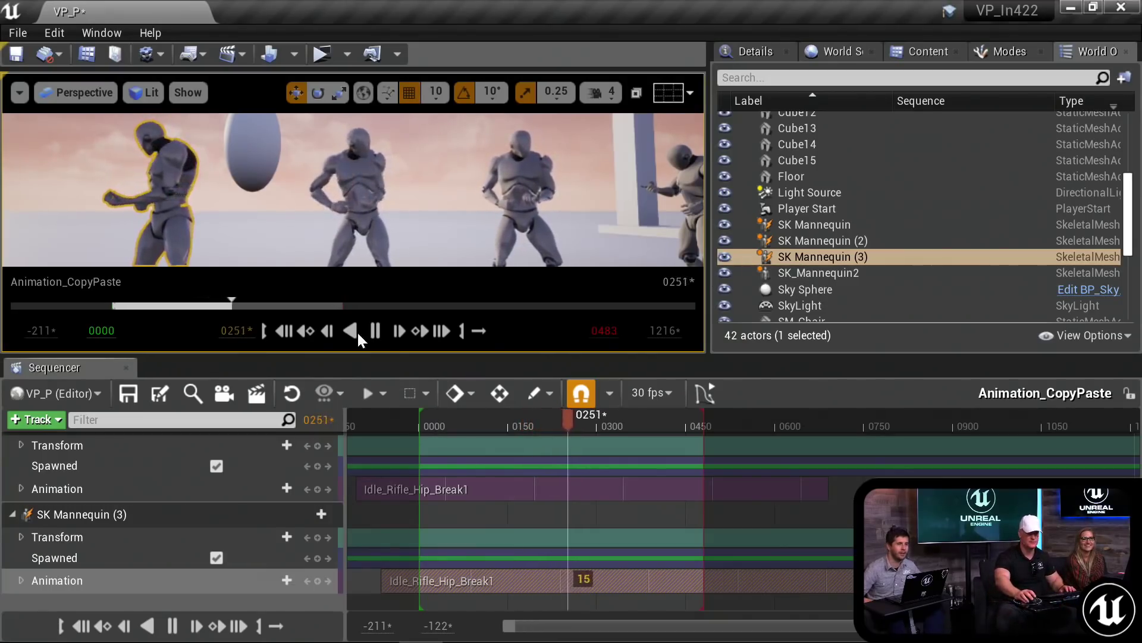
click(375, 331)
right_drag(555, 182, 555, 182)
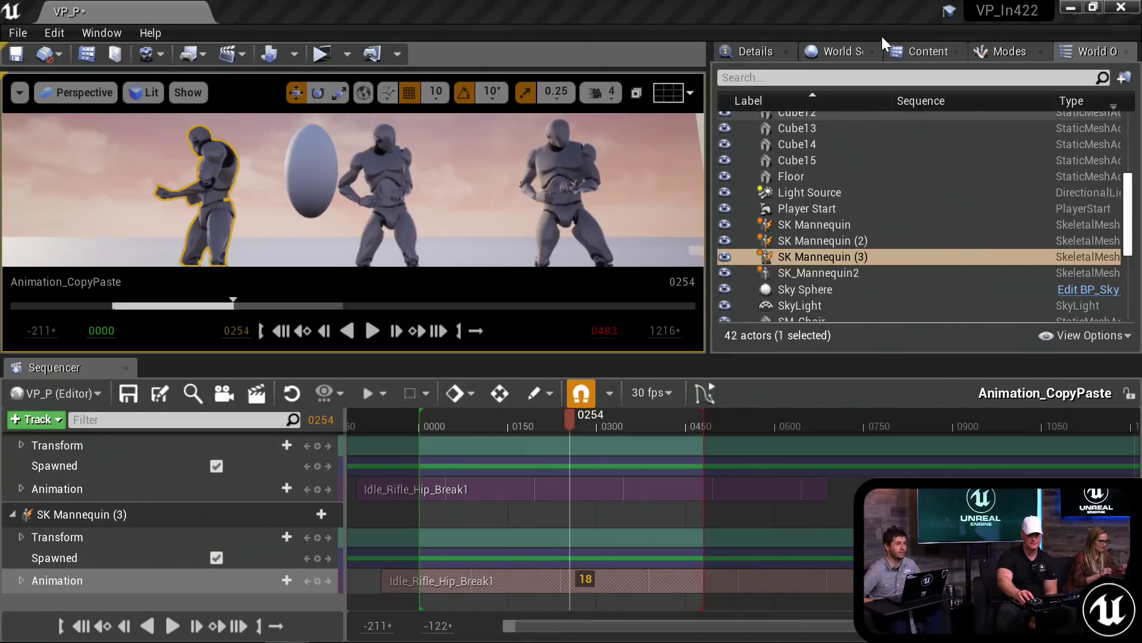
Step: Open the AdditiveAnimation sequence from the QuickTest folder, with its mannequin and the orange chair in view
click(917, 48)
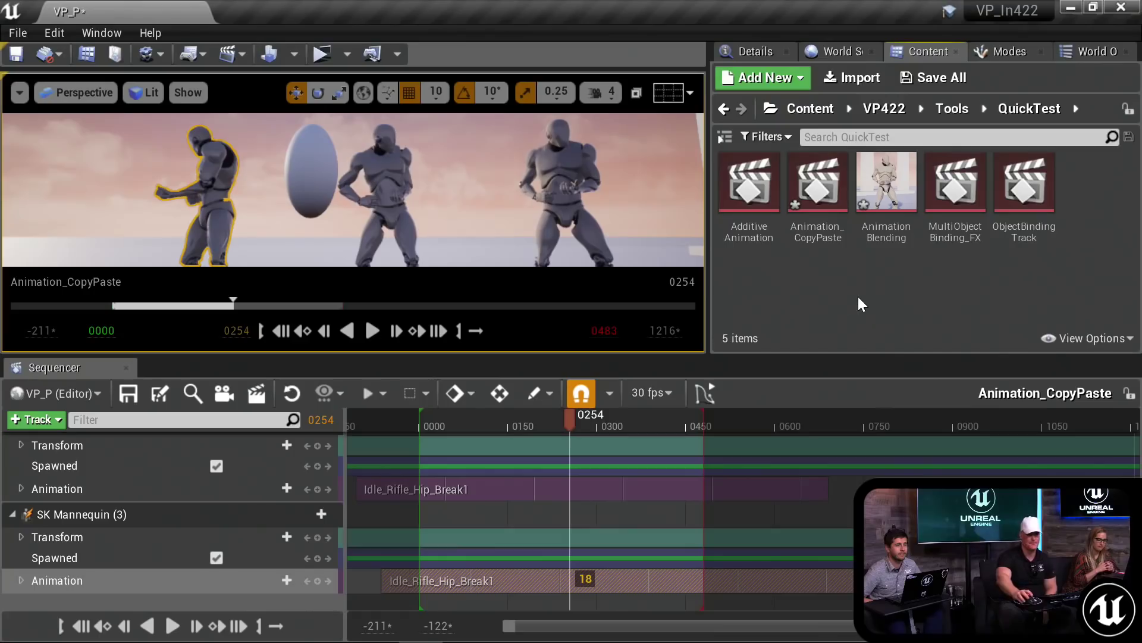
double_click(750, 181)
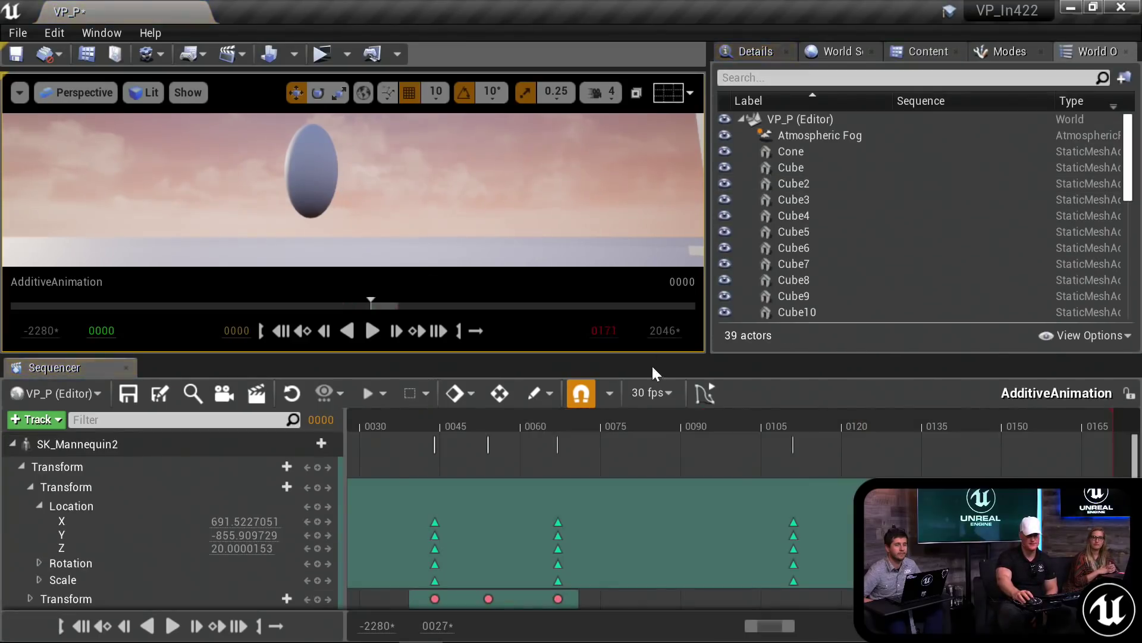
right_drag(542, 464, 798, 462)
right_drag(422, 199, 330, 204)
key(s)
key(w)
key(g)
right_drag(413, 191, 376, 199)
key(w)
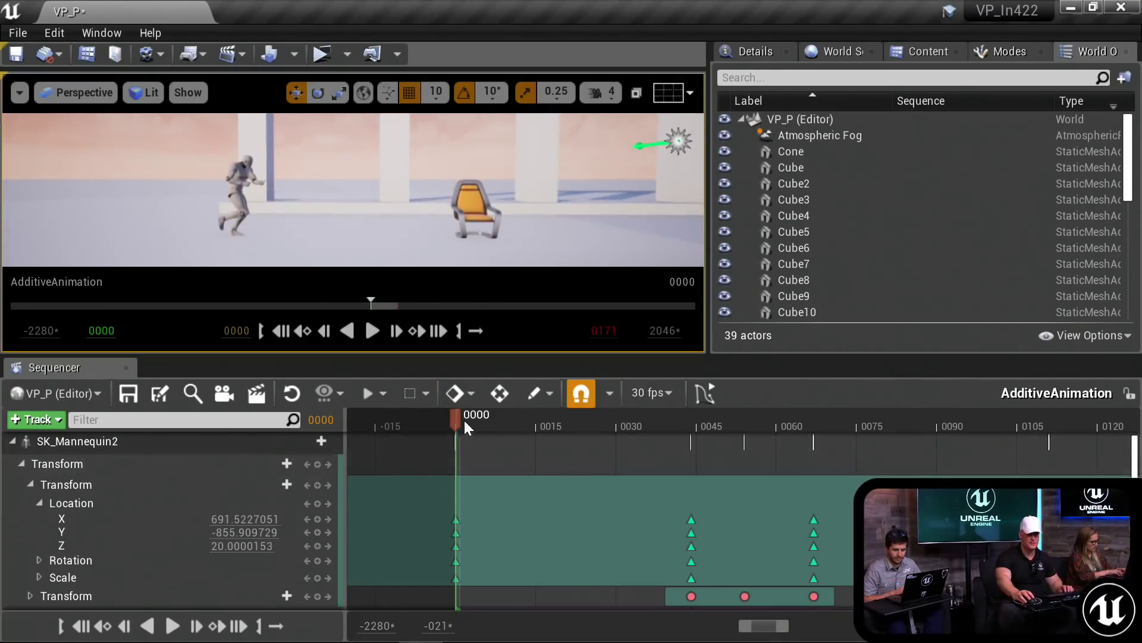
Step: Play AdditiveAnimation from frame 0 while following the mannequin past the chair, and return to frame 0
key(space)
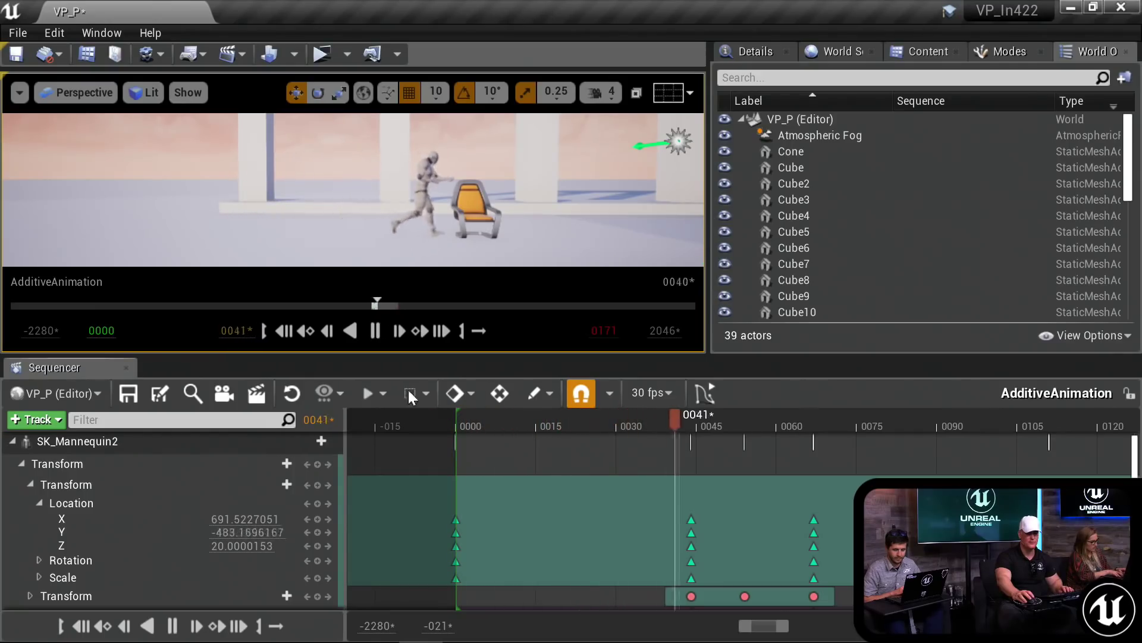
right_drag(373, 179, 419, 180)
key(d)
key(a)
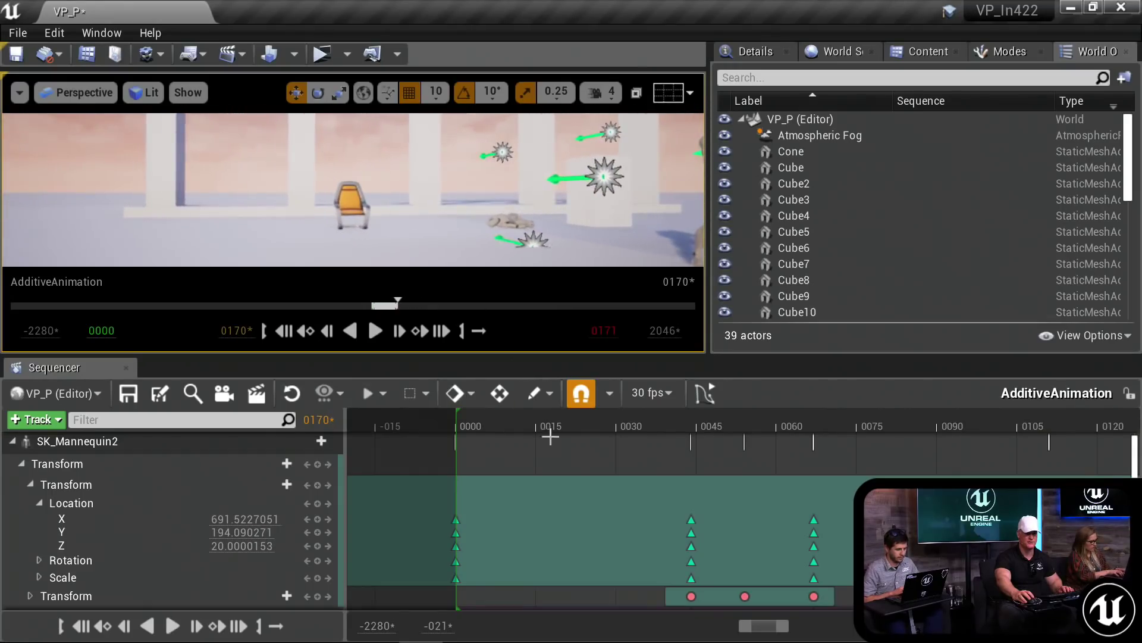
click(462, 415)
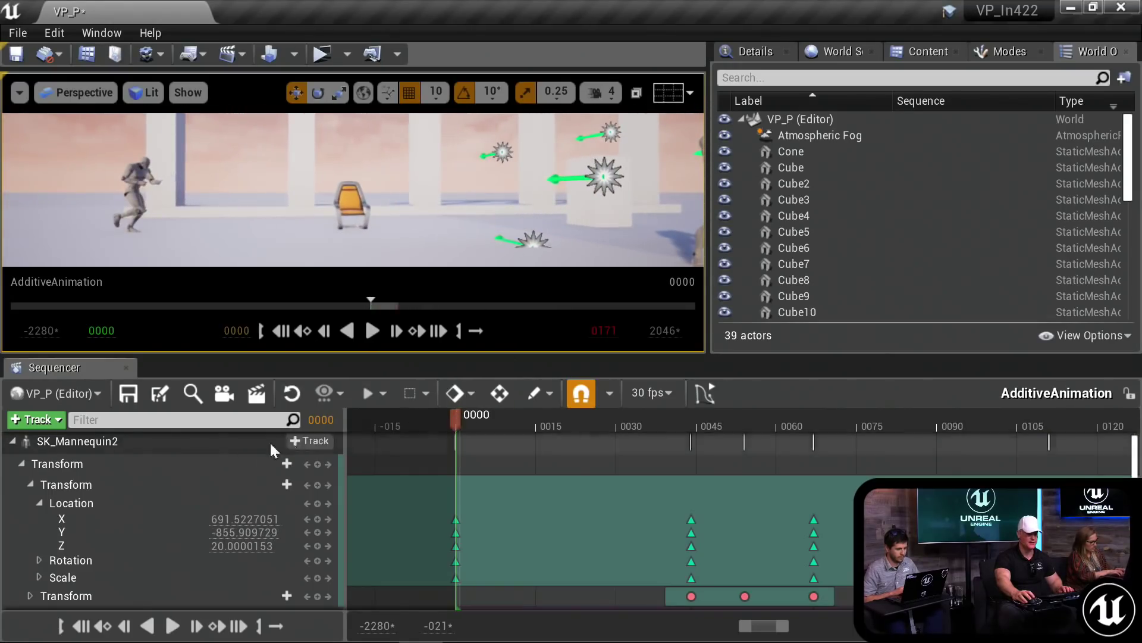
Step: Examine SK_Mannequin2's two Transform sections and their keys alongside its jog, jump and death animation clips
double_click(144, 465)
right_drag(829, 541, 665, 540)
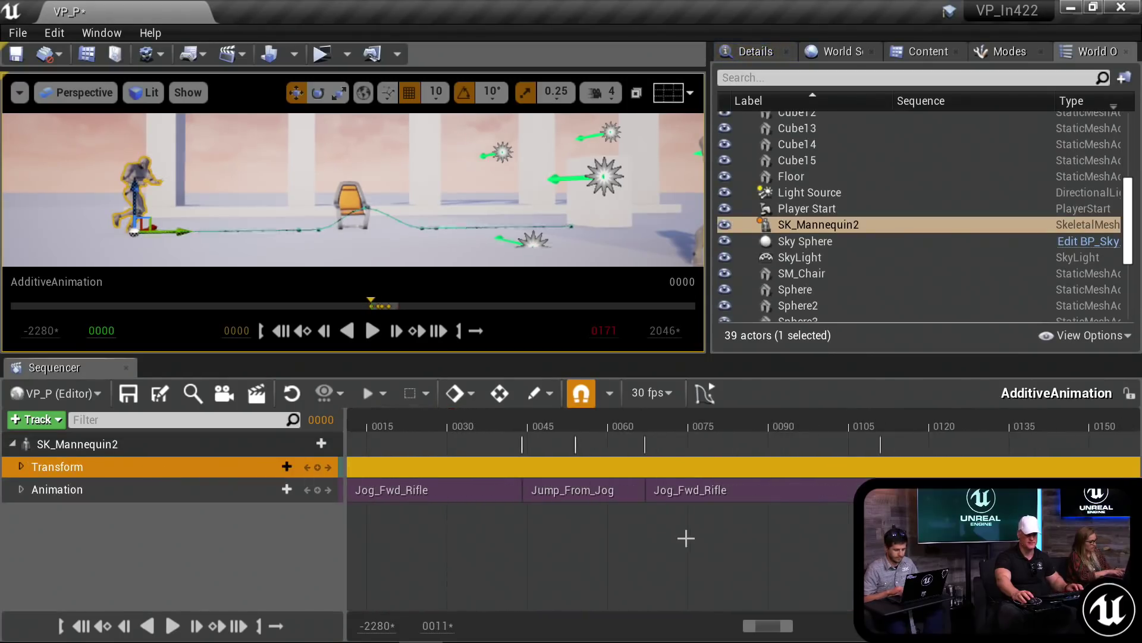
double_click(153, 470)
right_drag(568, 504, 603, 477)
ctrl+scroll(592, 496, down, 5)
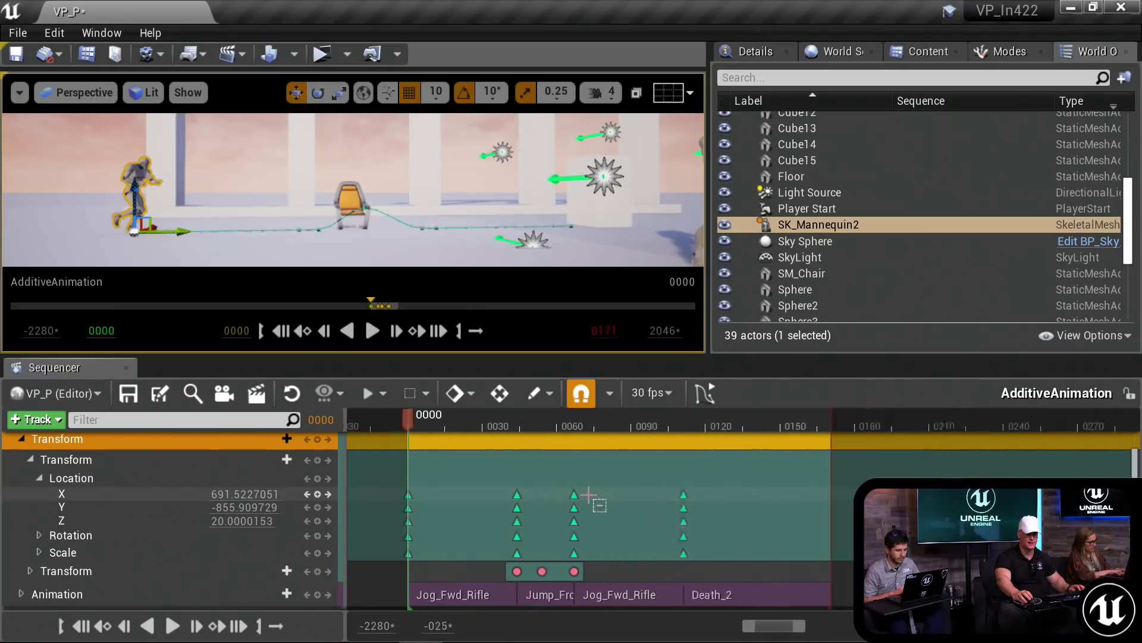
Step: Play AdditiveAnimation from frame 0 to frame 140 with SK_Mannequin2's motion path shown
right_drag(397, 500, 494, 486)
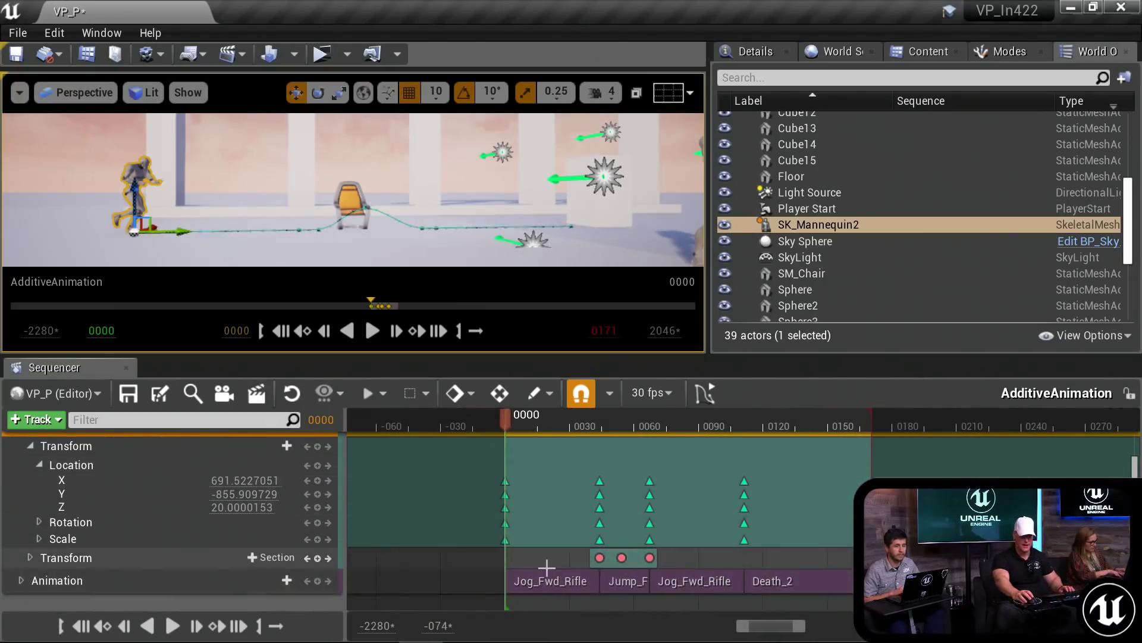
right_drag(548, 566, 523, 566)
key(space)
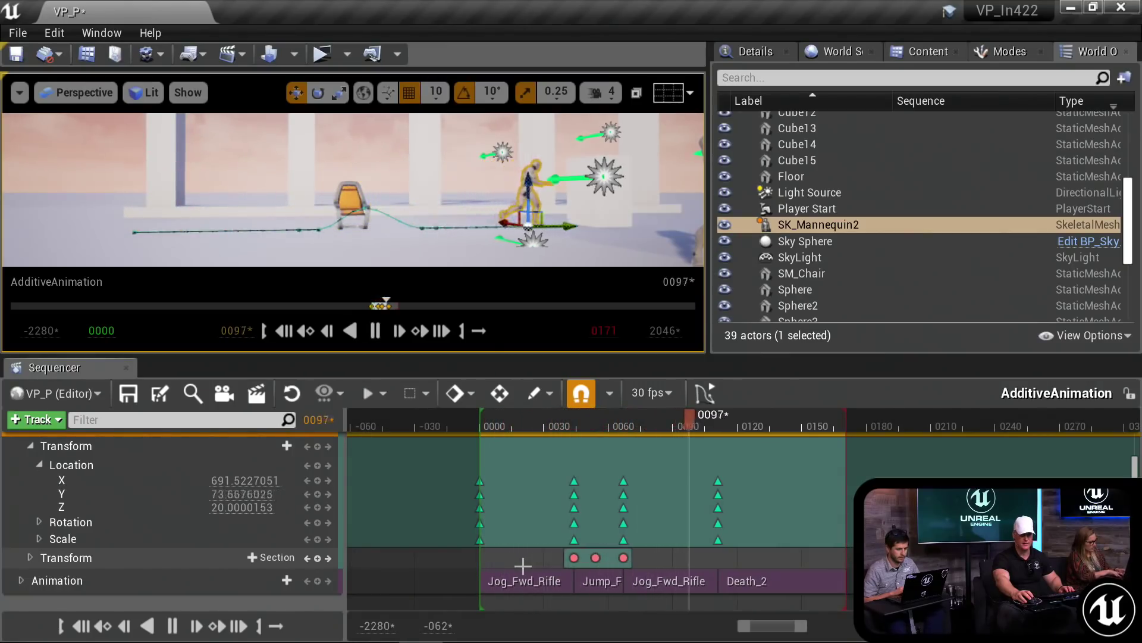
key(space)
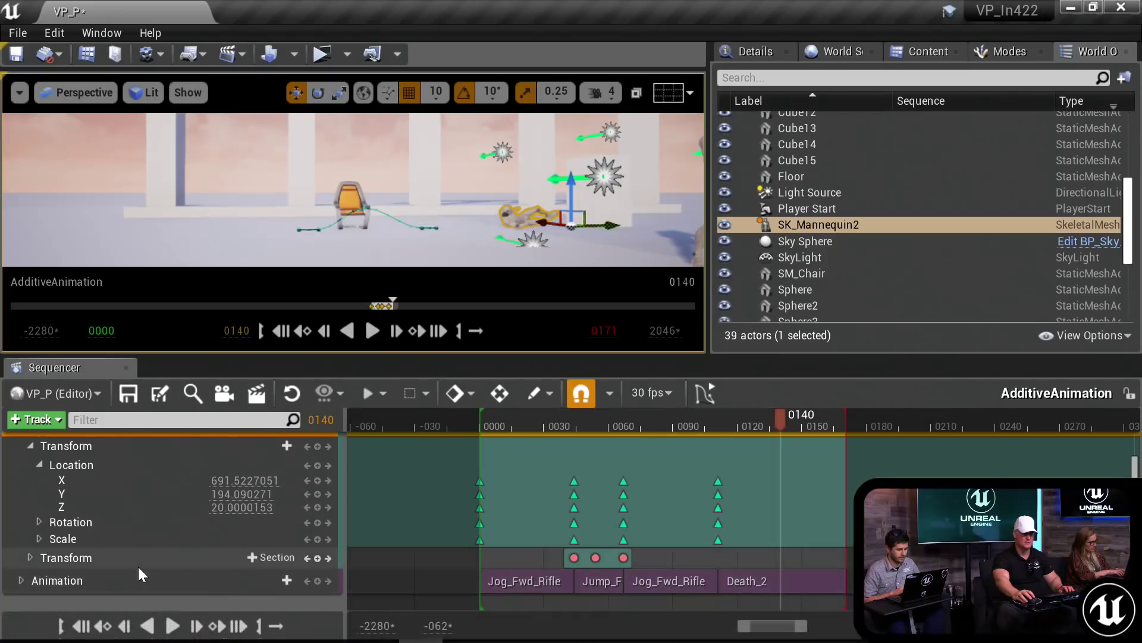
Step: Deactivate SK_Mannequin2's expanded first Transform section, play AdditiveAnimation from frame 0, and reactivate the section
click(475, 484)
scroll(529, 521, down, 1)
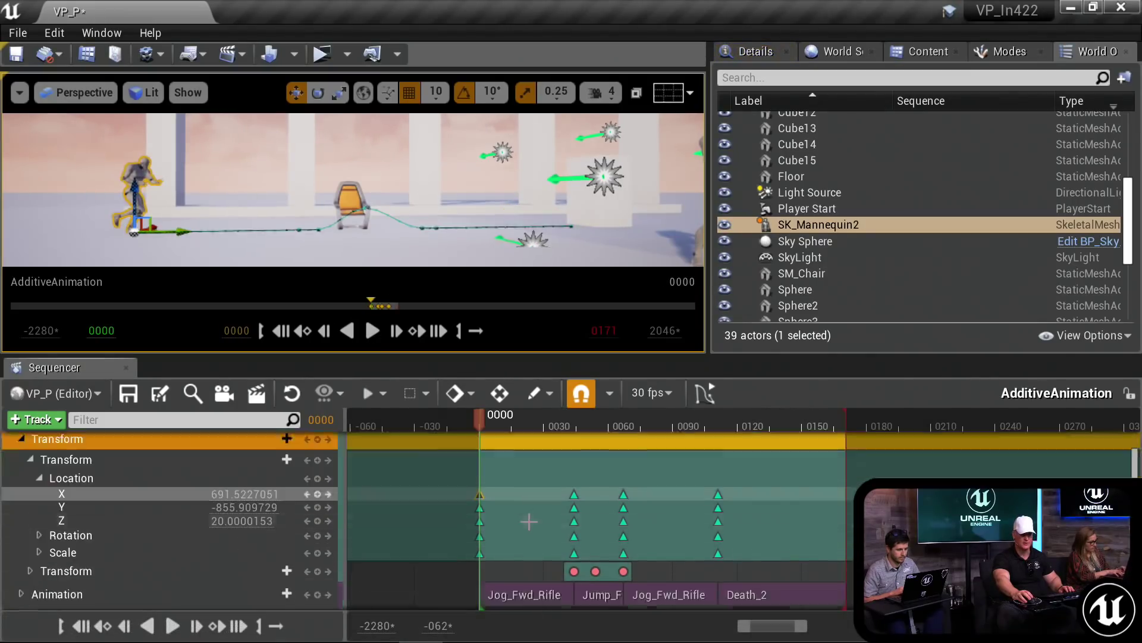
scroll(529, 521, down, 1)
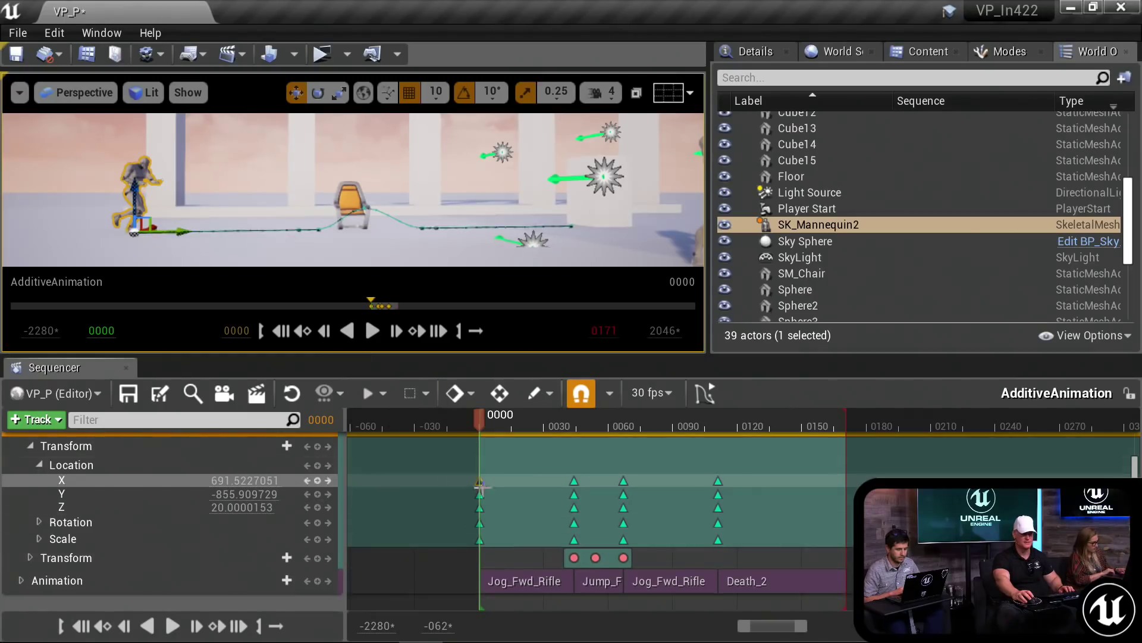
right_click(117, 445)
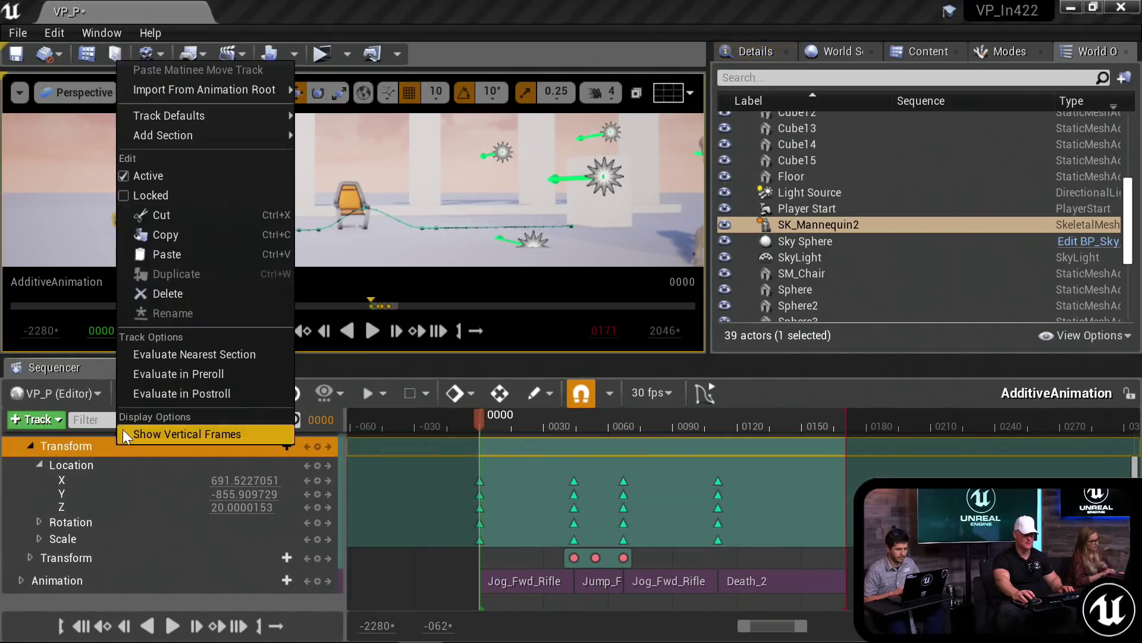
click(197, 177)
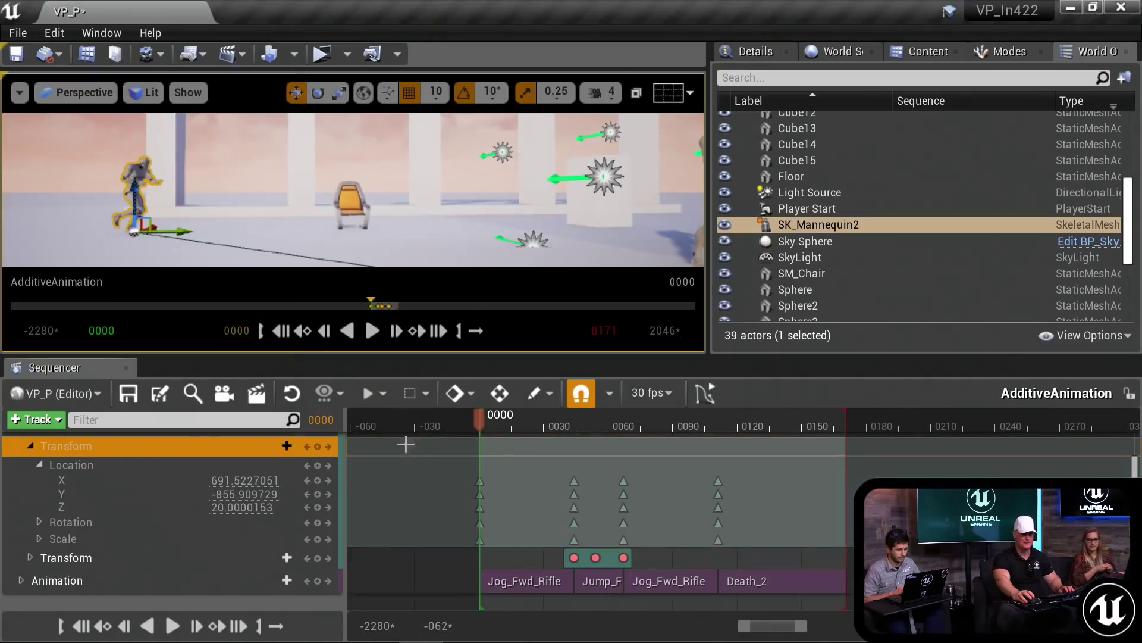
key(space)
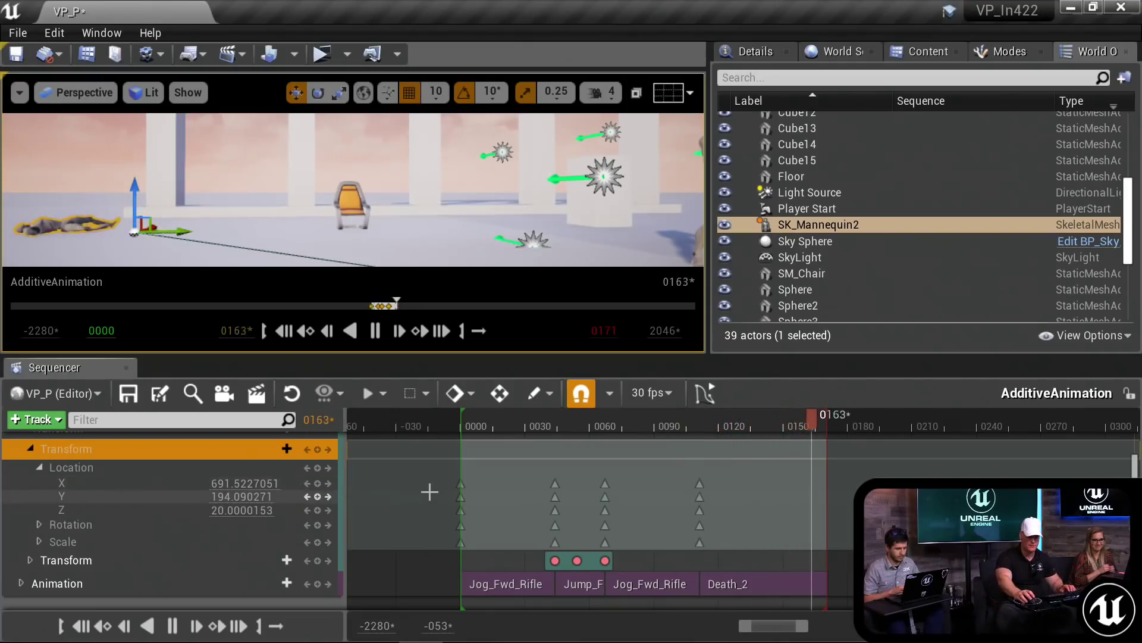
right_click(109, 451)
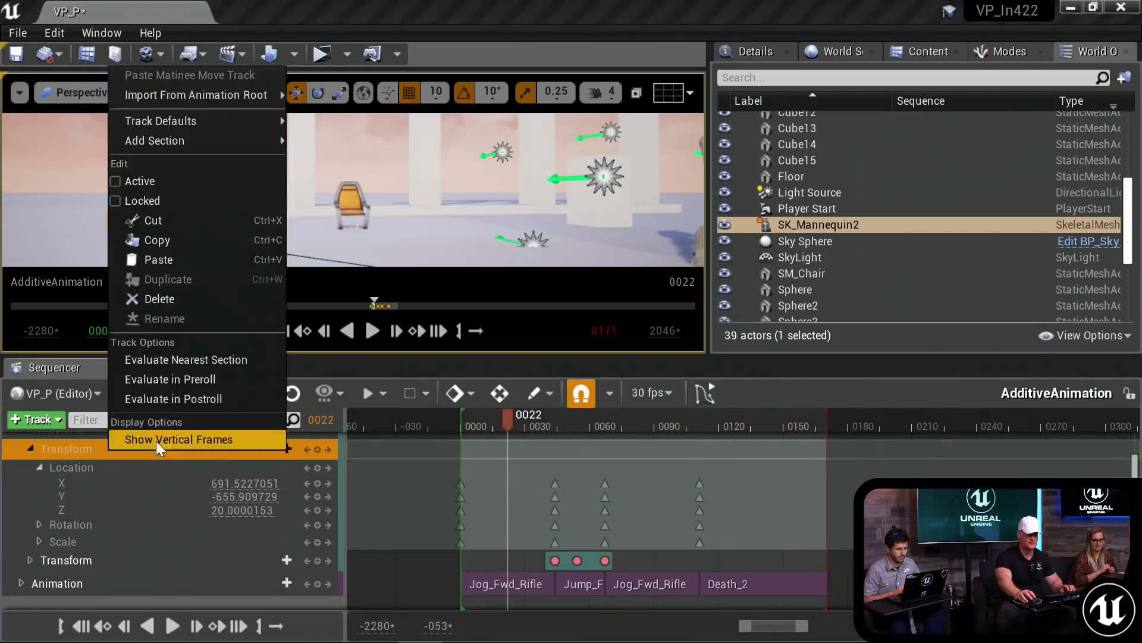
click(188, 185)
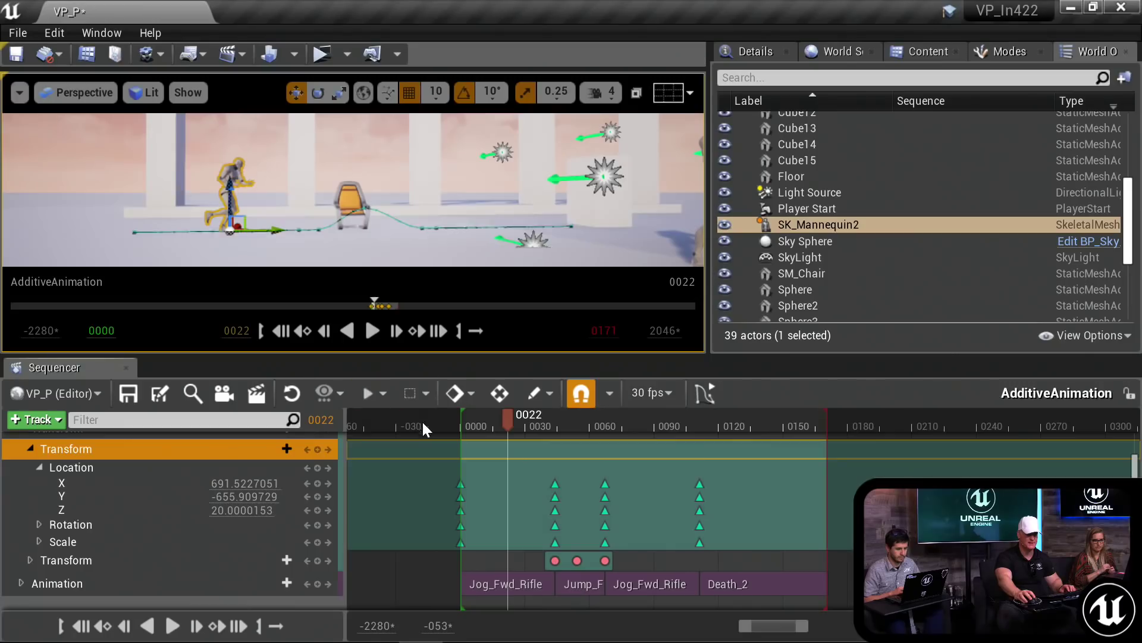
Step: Play AdditiveAnimation from frame 0 to frame 131, pausing at the keys around frames 44 and 68
key(Up)
key(space)
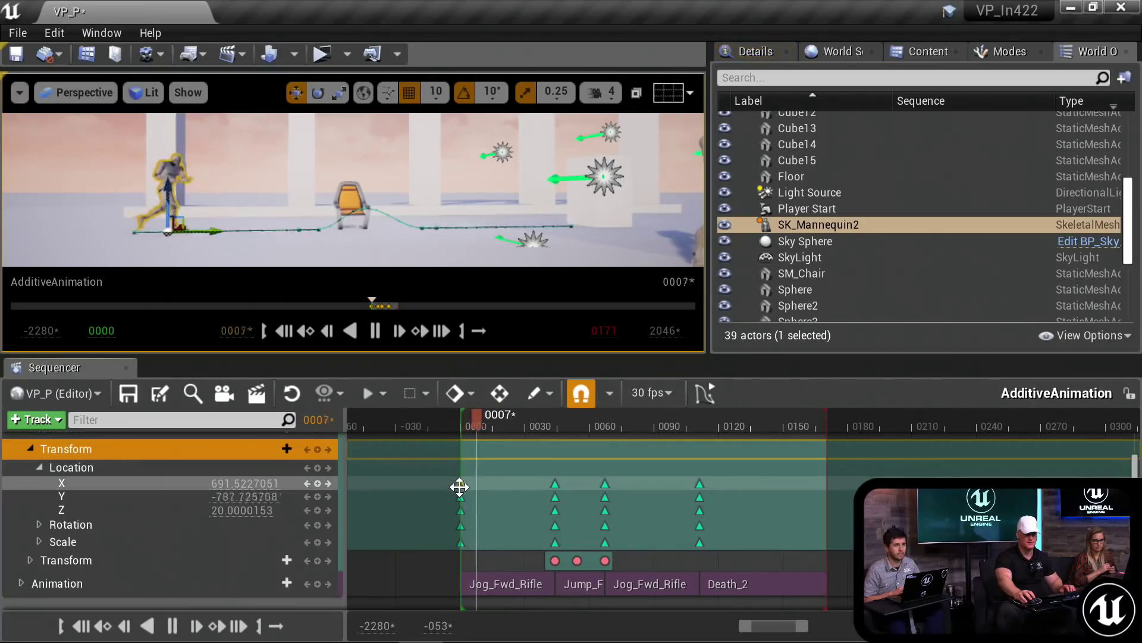
key(space)
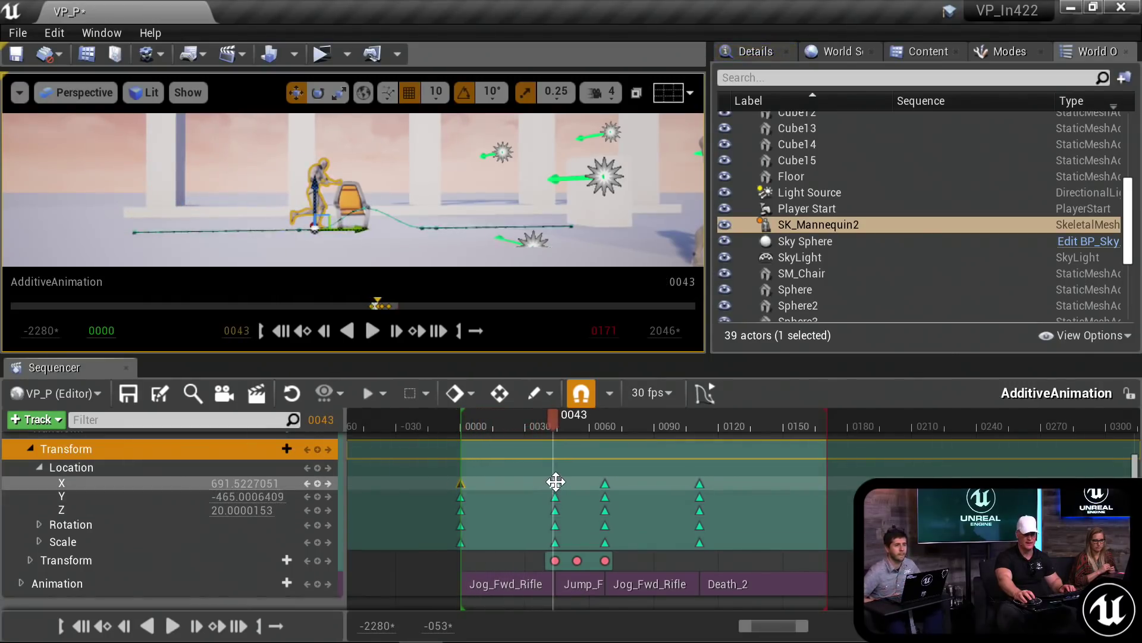
click(556, 482)
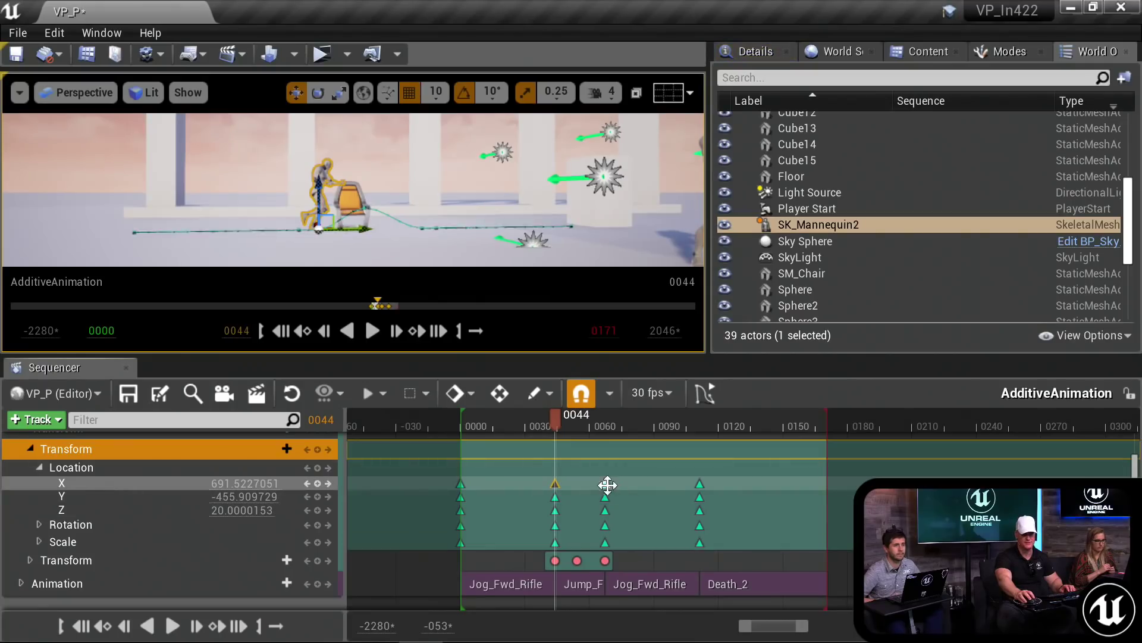
key(space)
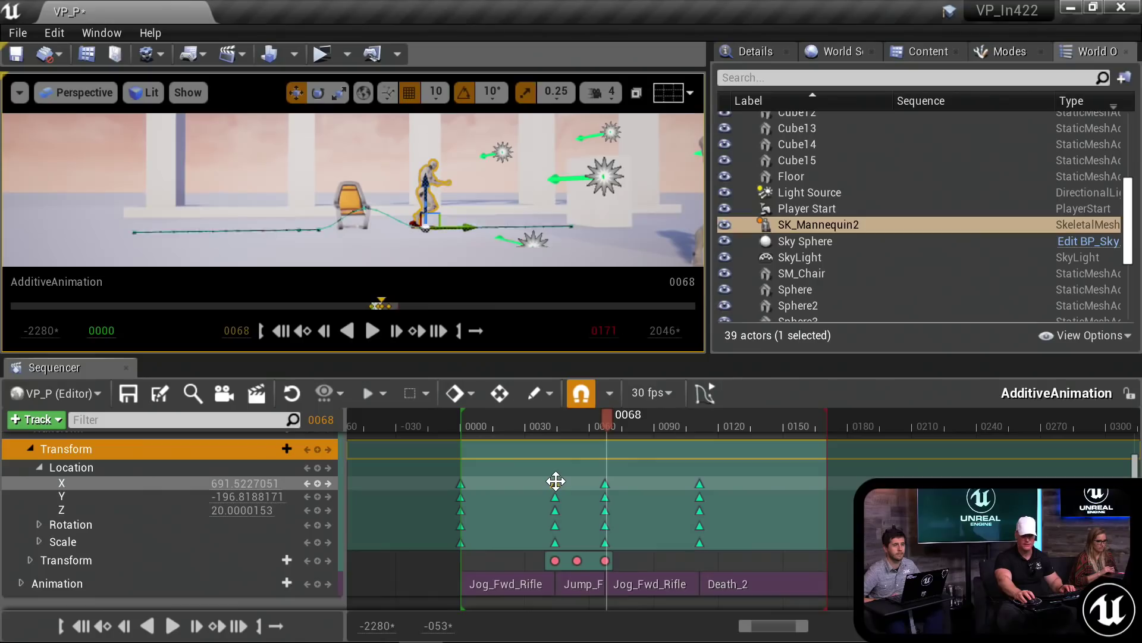
key(space)
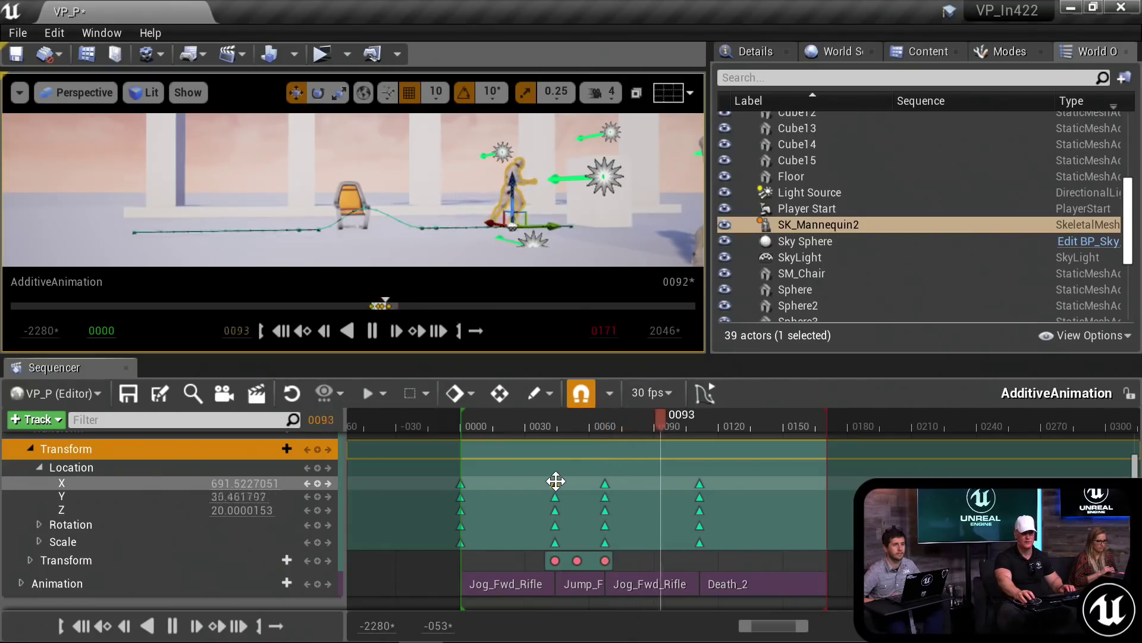
key(space)
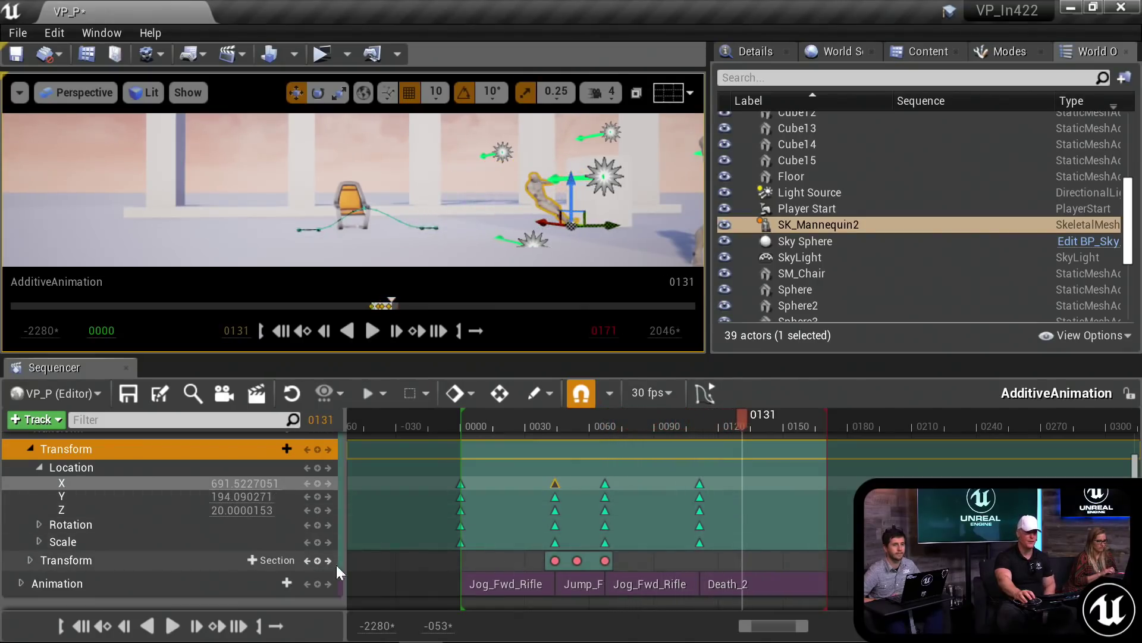
Step: Examine the Absolute, Additive and Relative section types for SK_Mannequin2's Transform, and select the collapsed section's first key
click(120, 568)
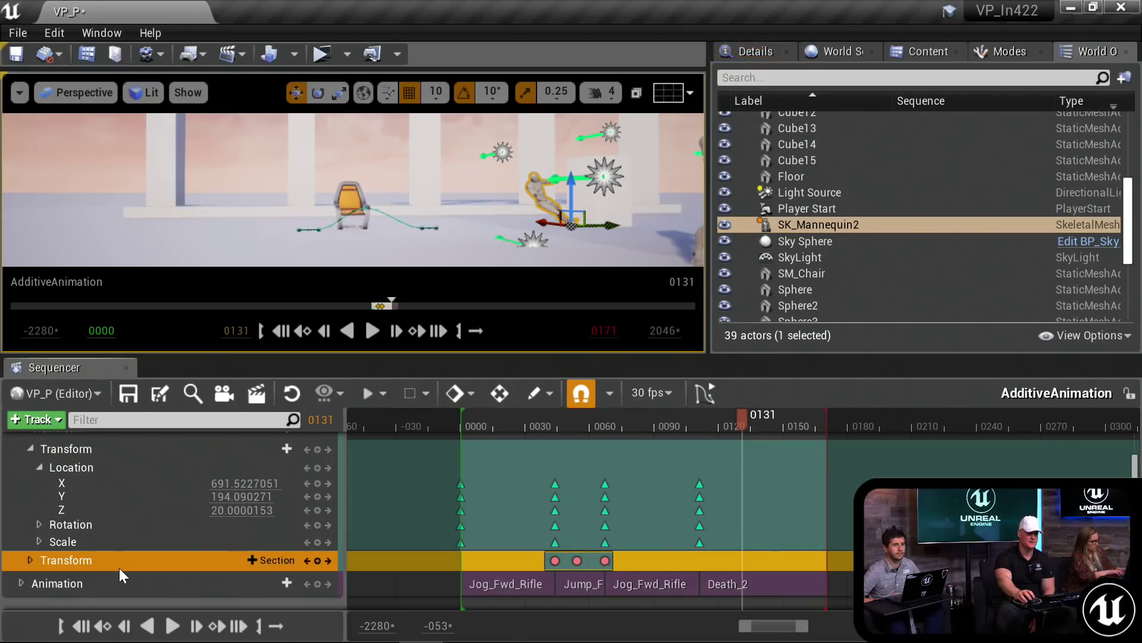
click(275, 448)
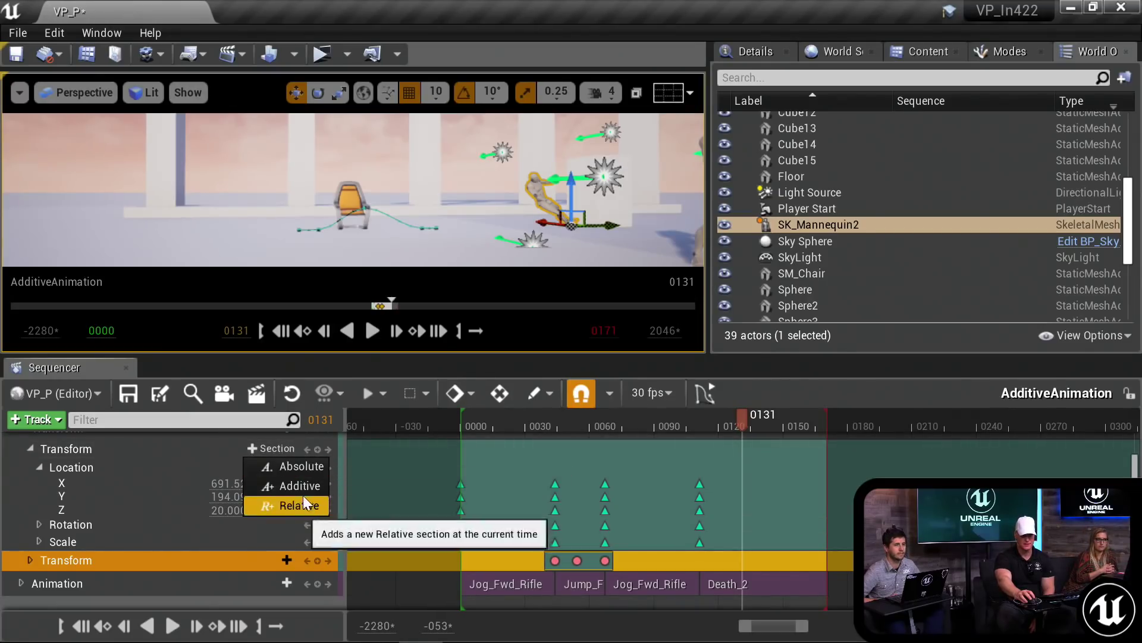
click(151, 448)
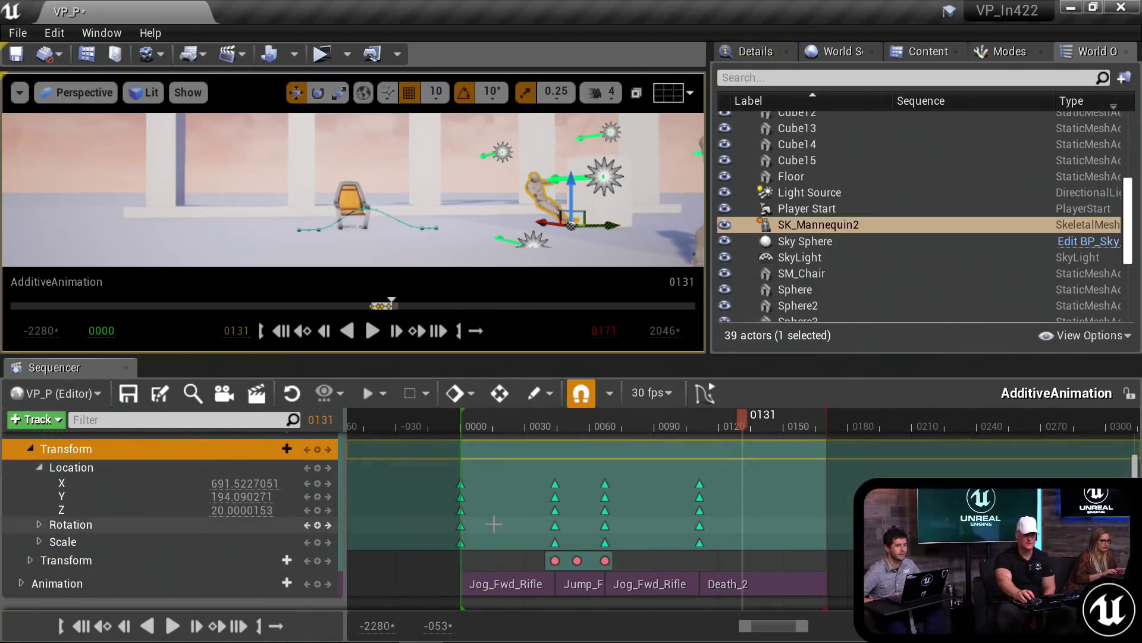
click(551, 562)
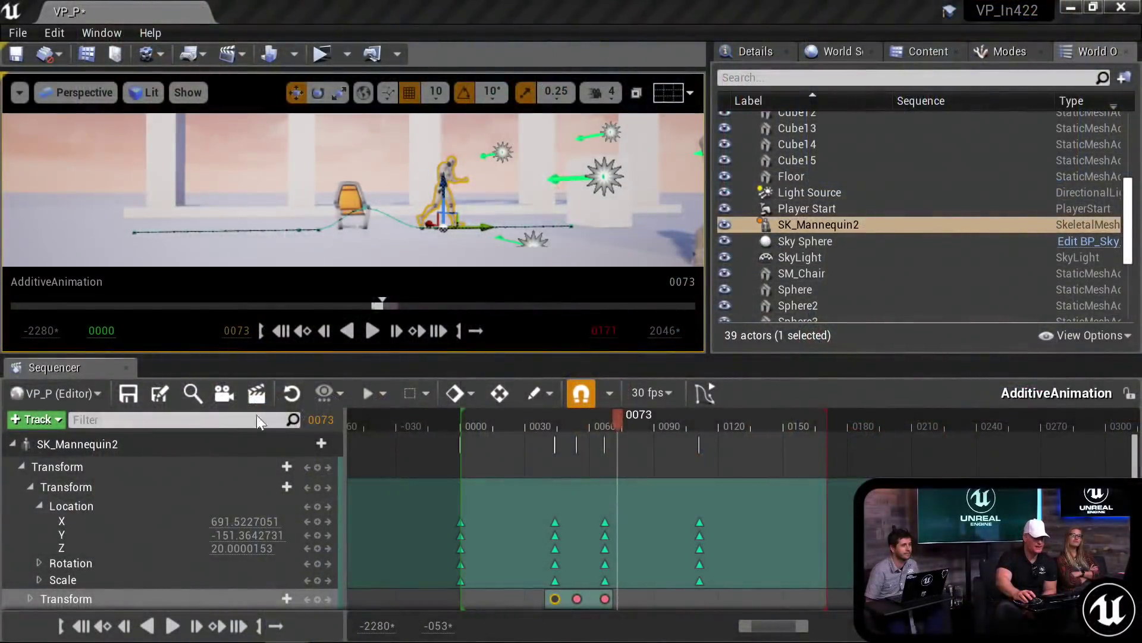
Step: Open the ObjectBindingTrack level sequence from the QuickTest folder
click(924, 55)
click(873, 311)
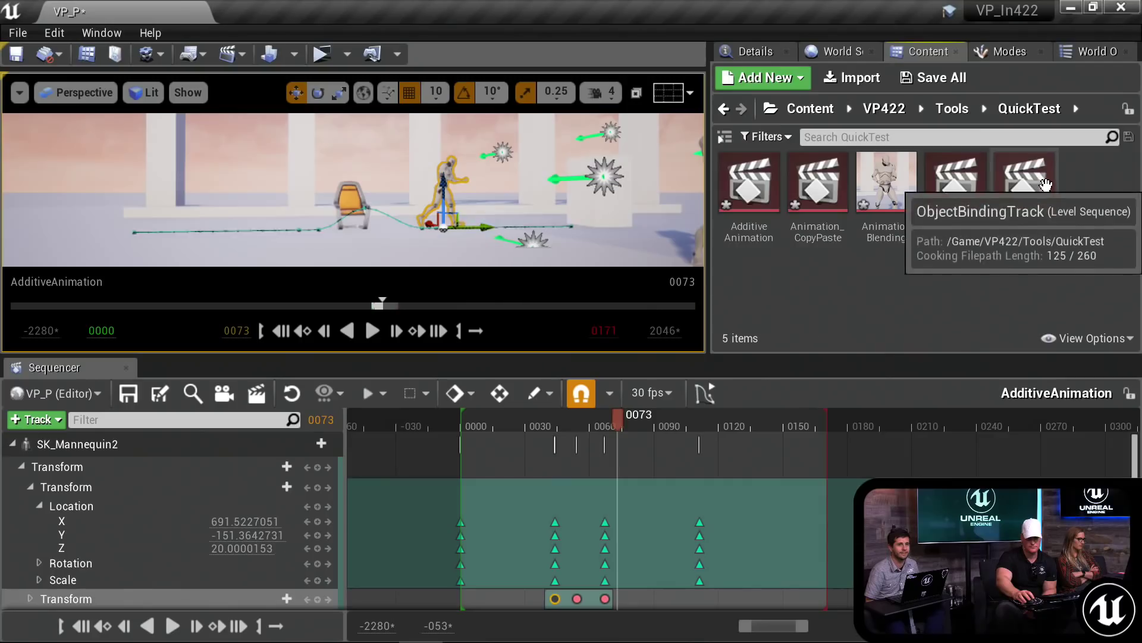
double_click(1024, 178)
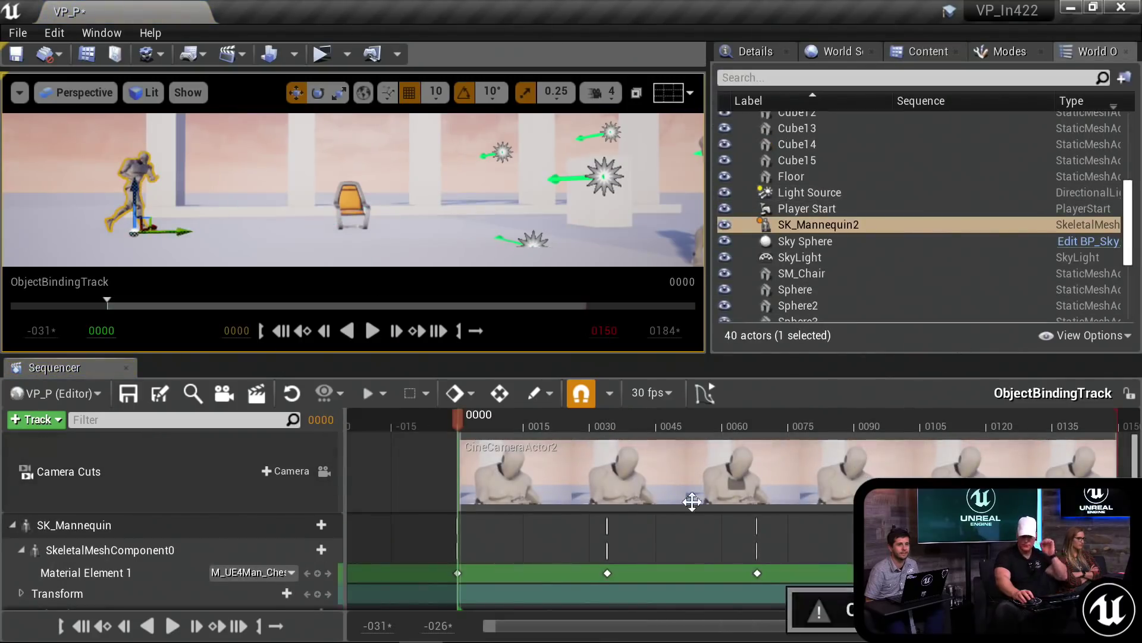
Step: Lock the viewport to the camera cuts, play ObjectBindingTrack to frame 63, and scrub back to about frame 6
click(324, 471)
right_drag(541, 561, 508, 550)
key(space)
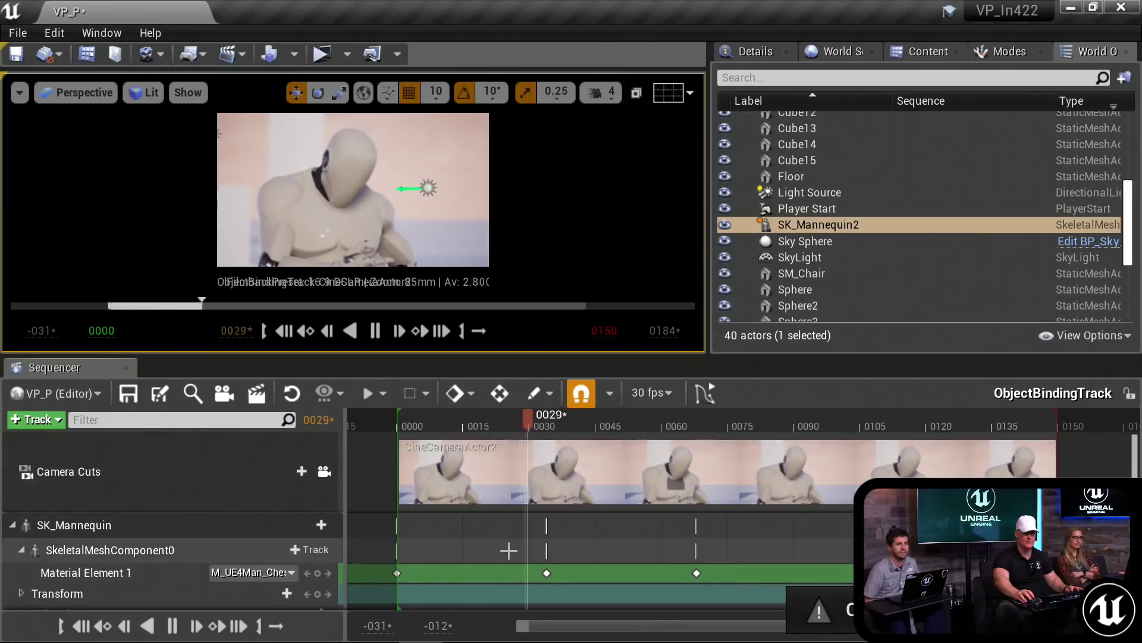
key(space)
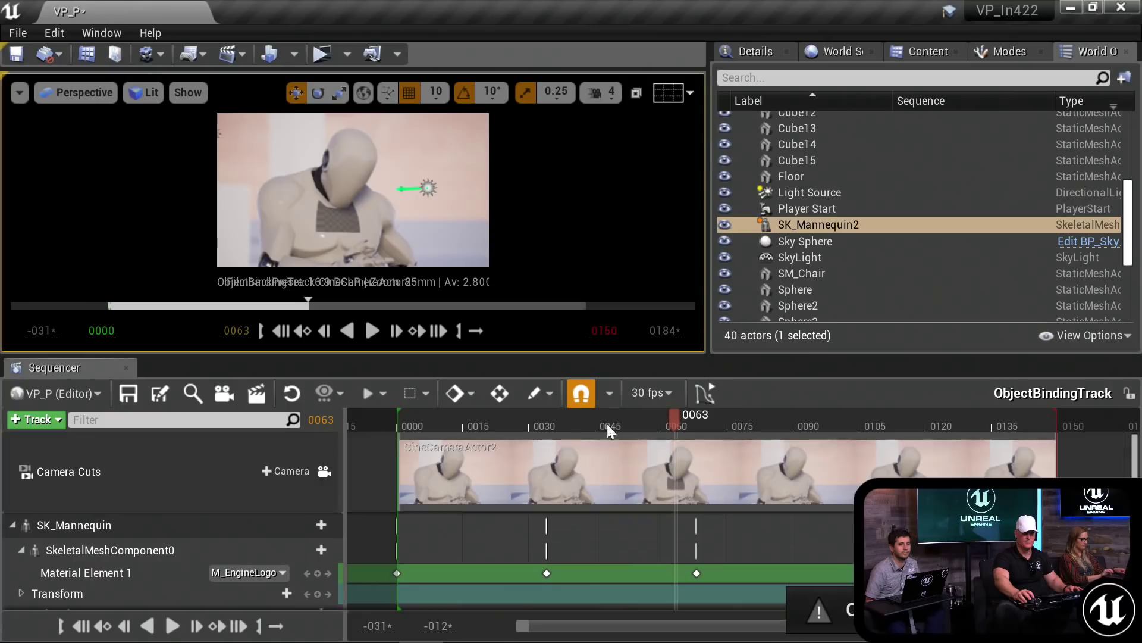
drag(507, 416, 437, 432)
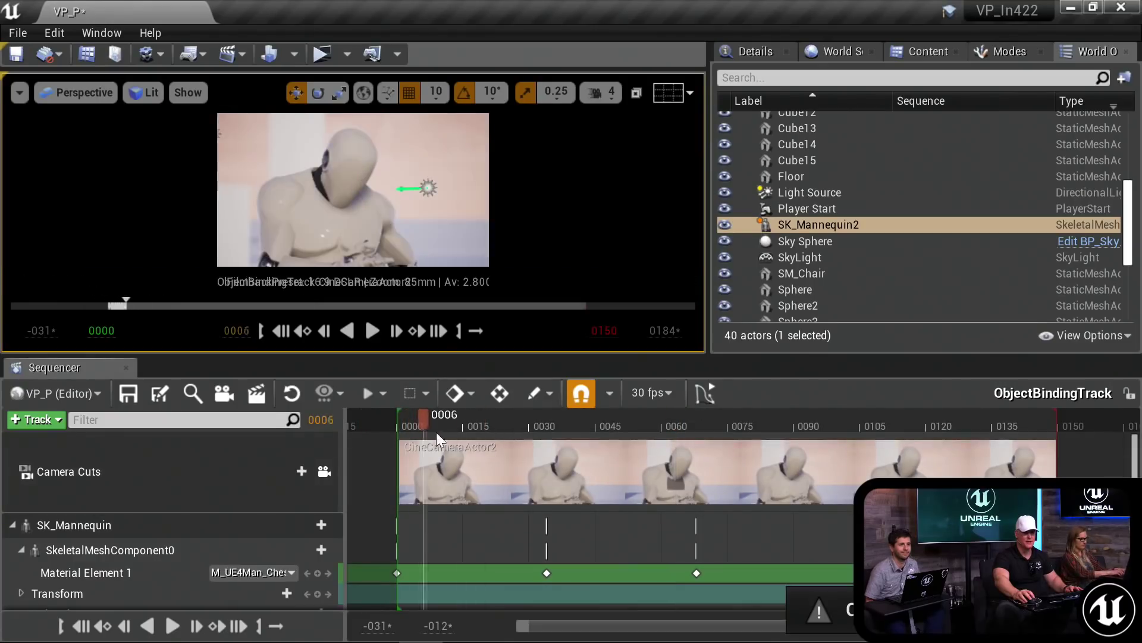
Step: Select SK_Mannequin's SkeletalMeshComponent0 and play ObjectBindingTrack from its start to frame 88, watching the chest material
click(205, 551)
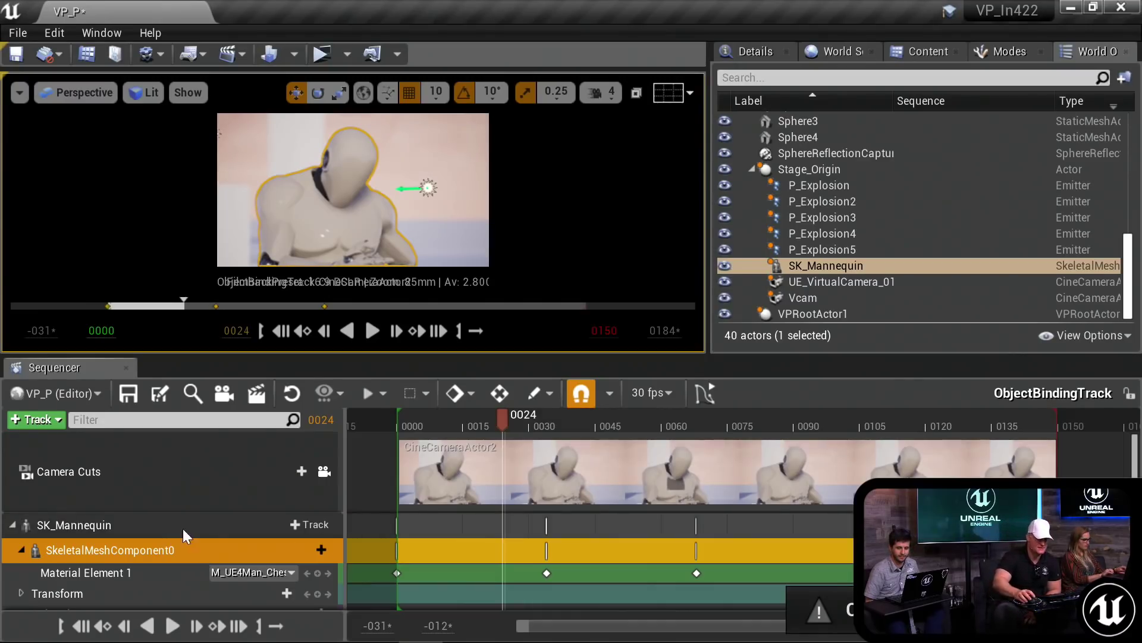
scroll(202, 531, down, 2)
scroll(226, 529, up, 1)
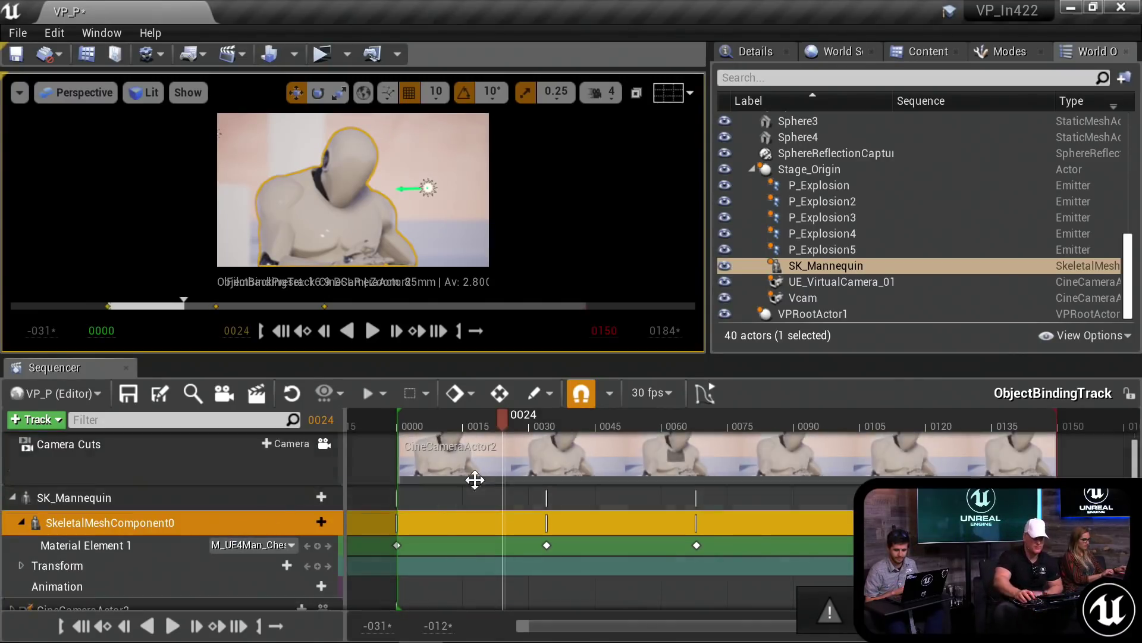
click(398, 426)
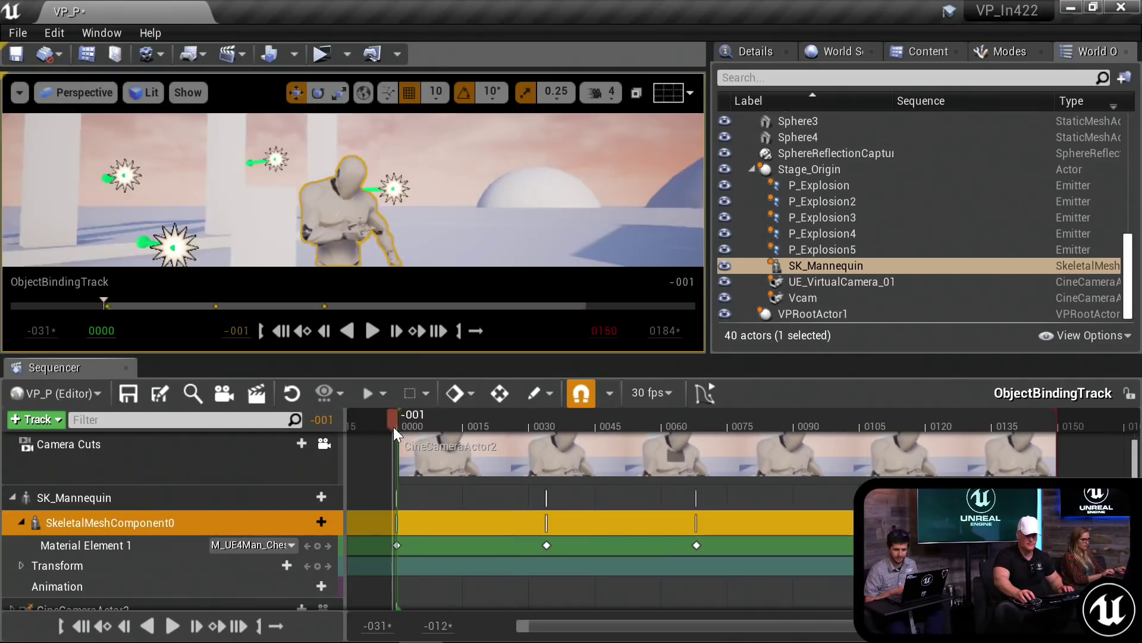
key(space)
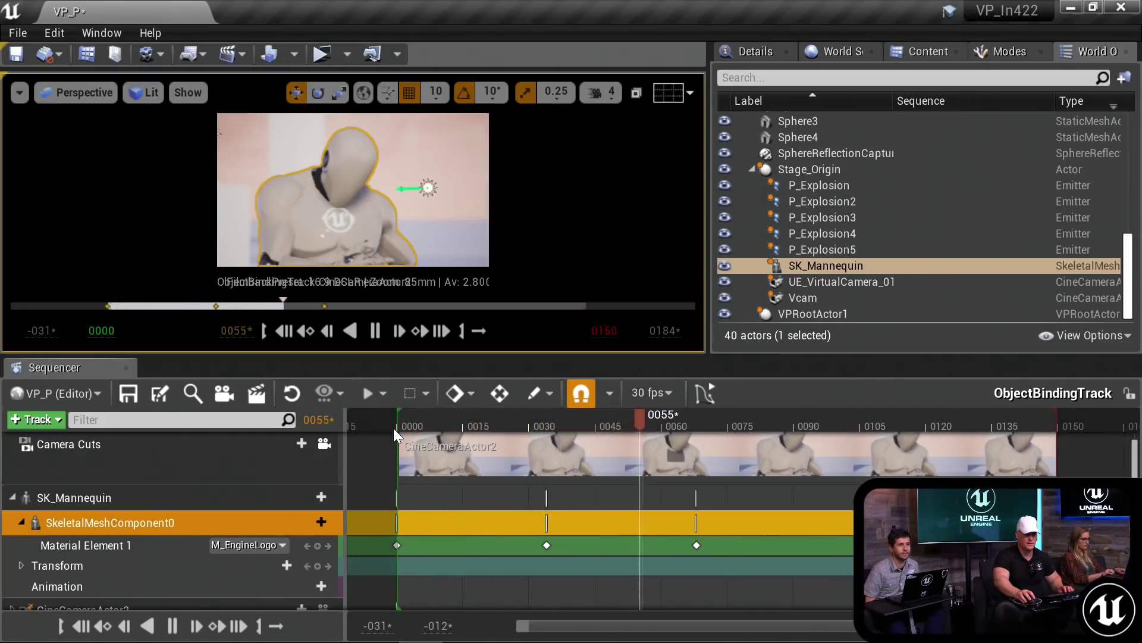
key(space)
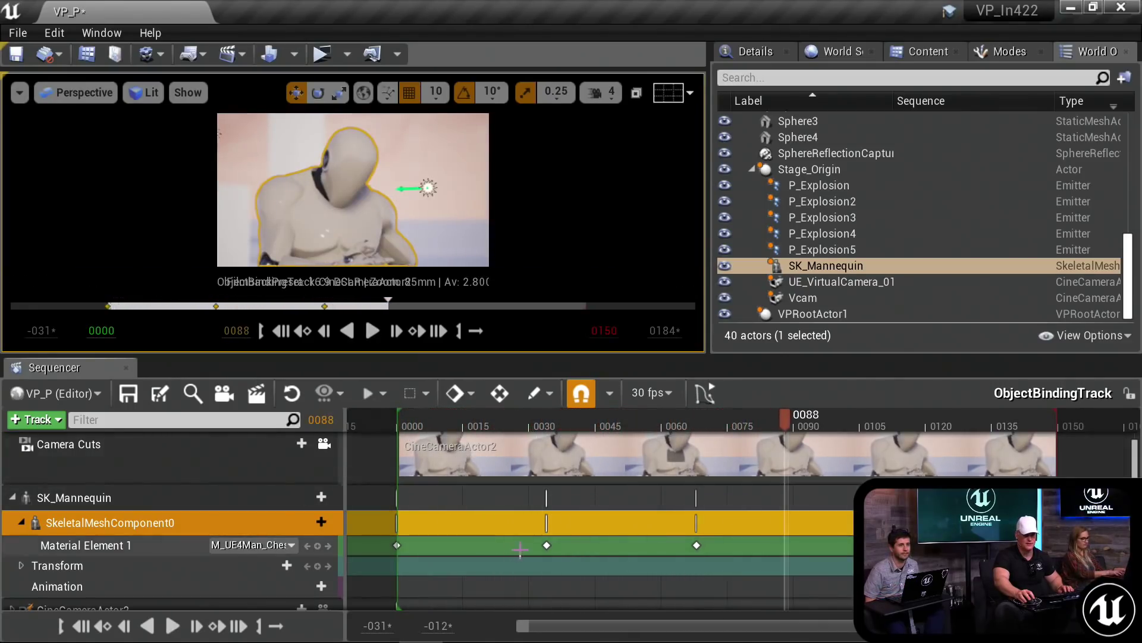
Step: Move the playhead to frame 13 and delete the Material Element 1 track from SkeletalMeshComponent0
click(122, 545)
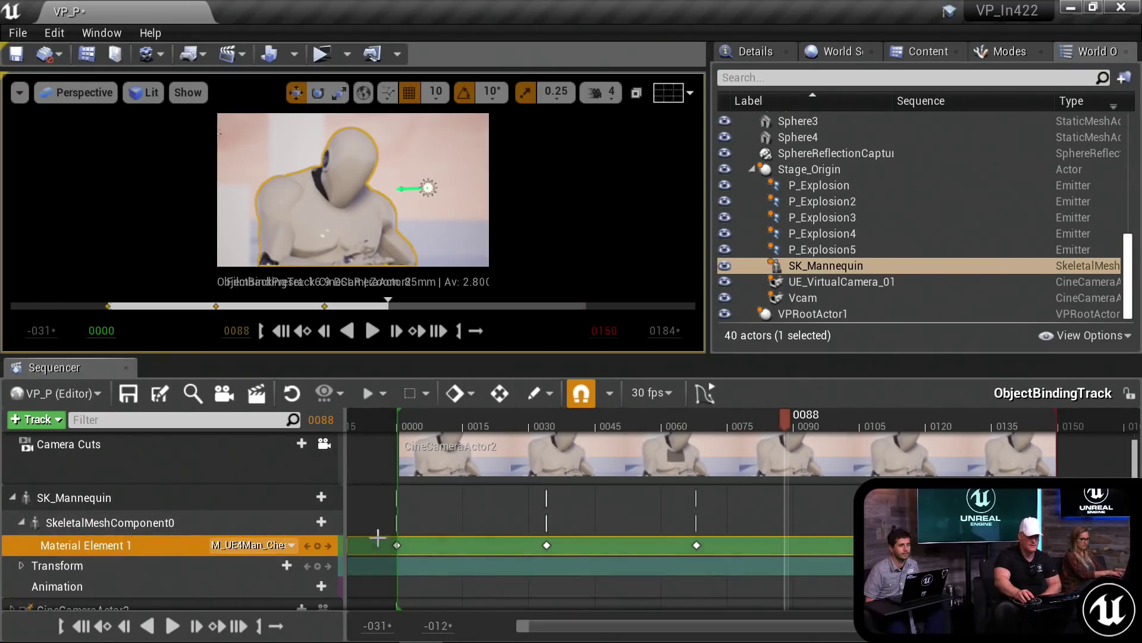
scroll(168, 547, down, 1)
scroll(474, 563, up, 1)
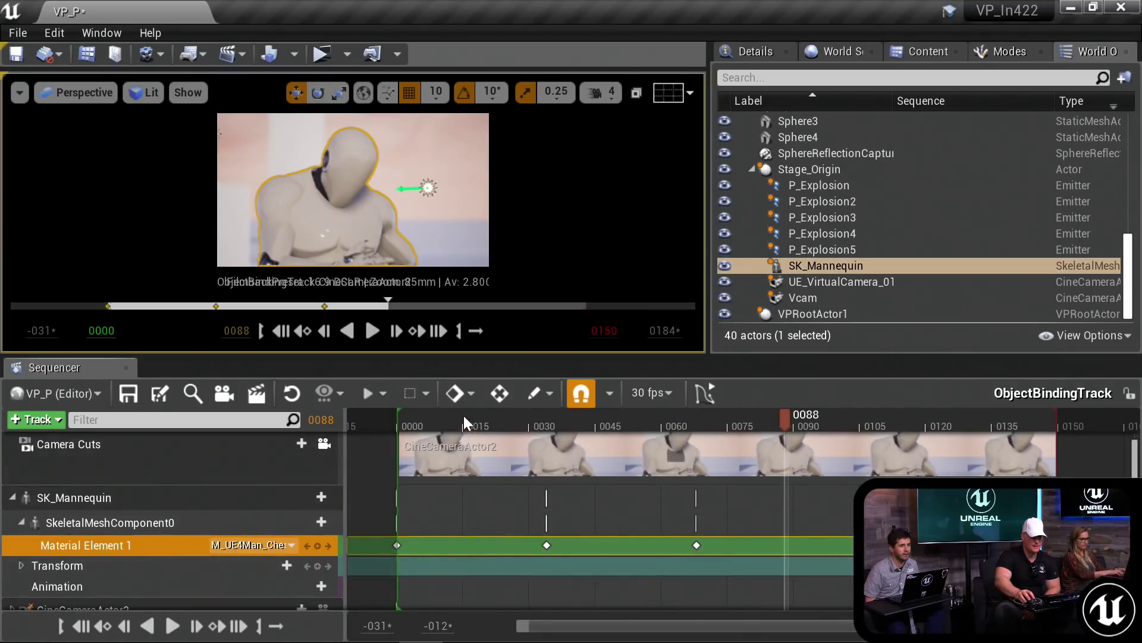
drag(463, 415, 458, 459)
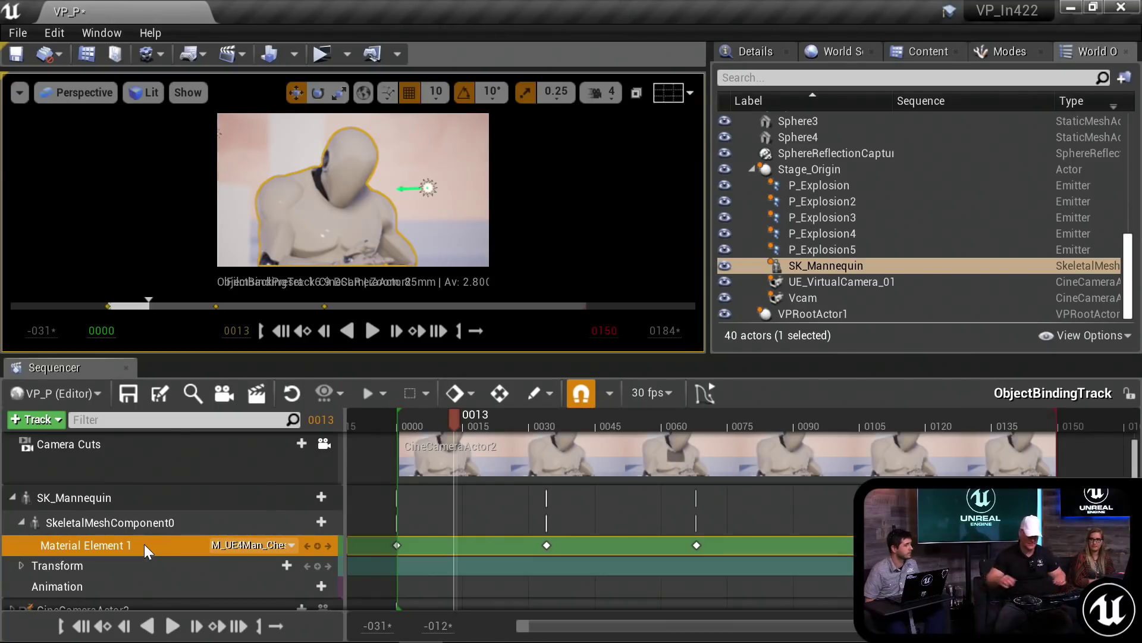
key(Delete)
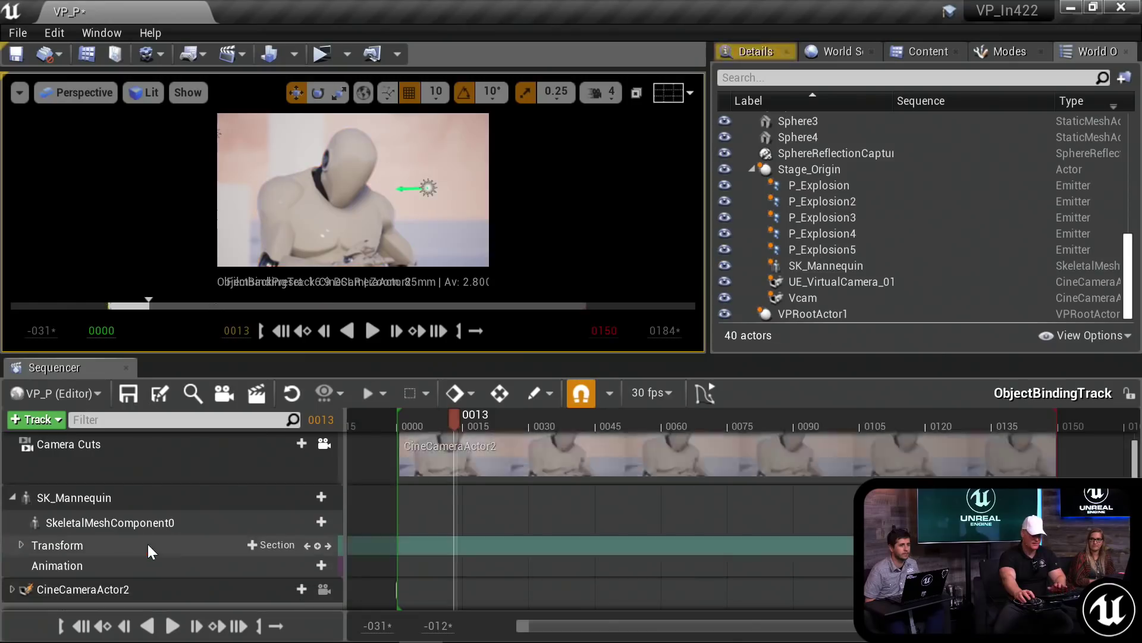
Step: Add a Material Element 1 Switcher track to SK_Mannequin's SkeletalMeshComponent0
drag(222, 502, 274, 515)
click(298, 518)
click(298, 522)
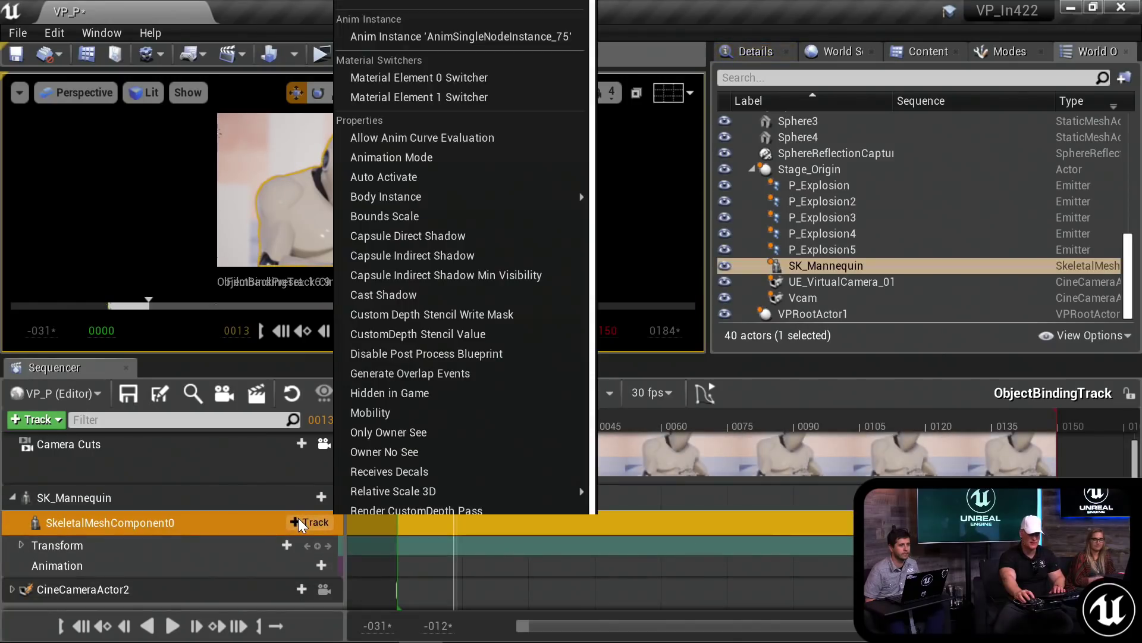
scroll(411, 333, down, 1)
scroll(449, 112, up, 1)
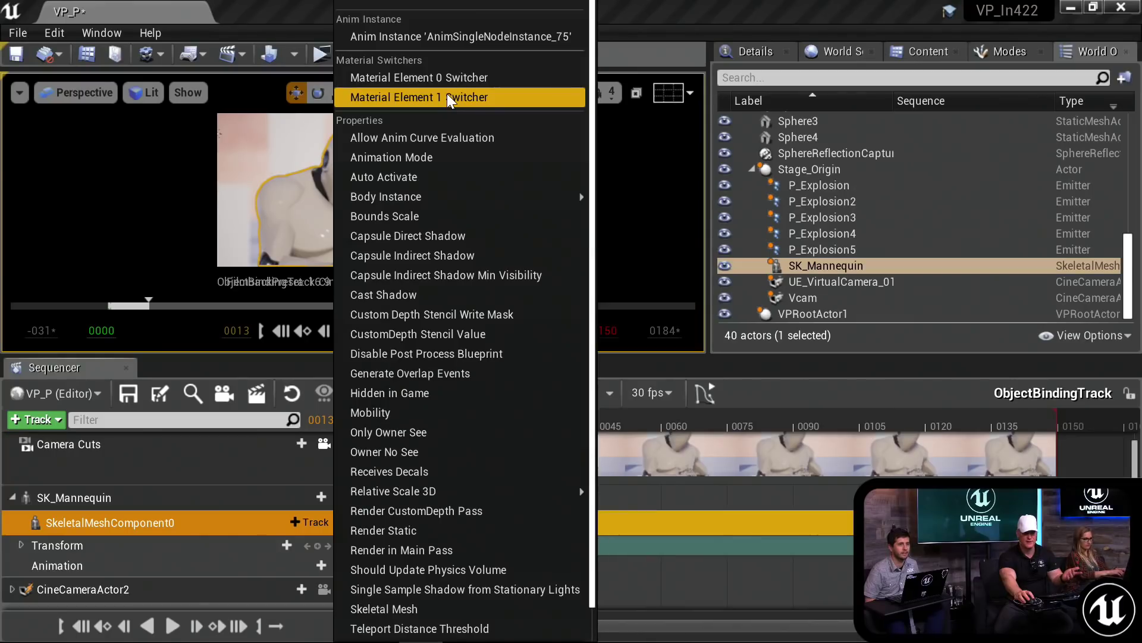
click(437, 96)
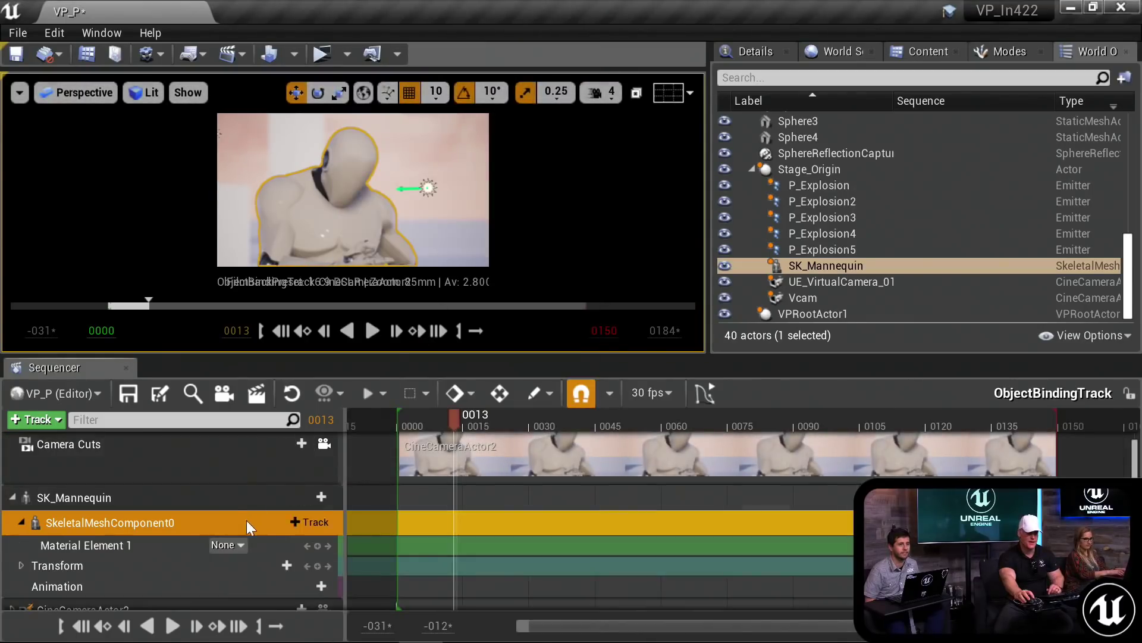
Step: Set the Material Element 1 track to M_UE4Man_ChestLogo and key it at frame 0
click(237, 545)
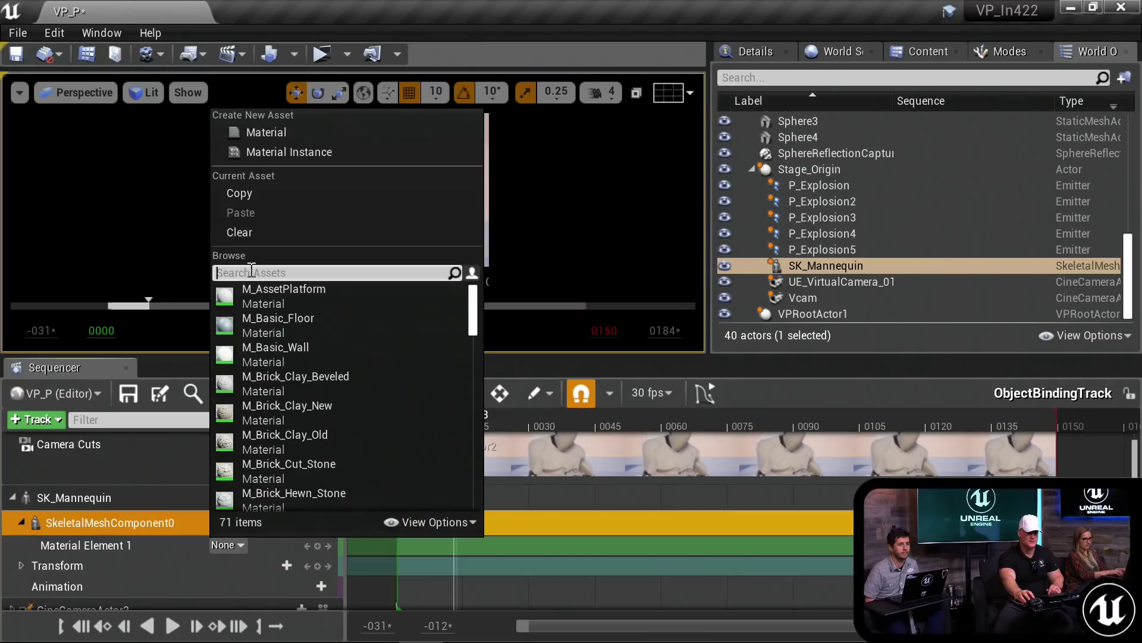
text(Lo)
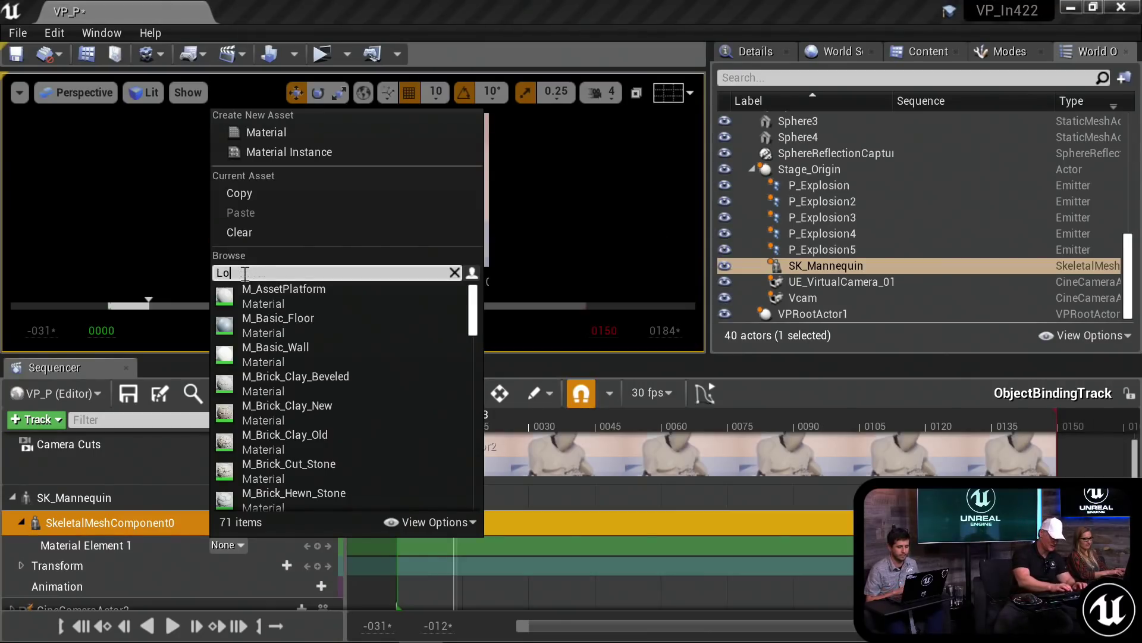
text(go)
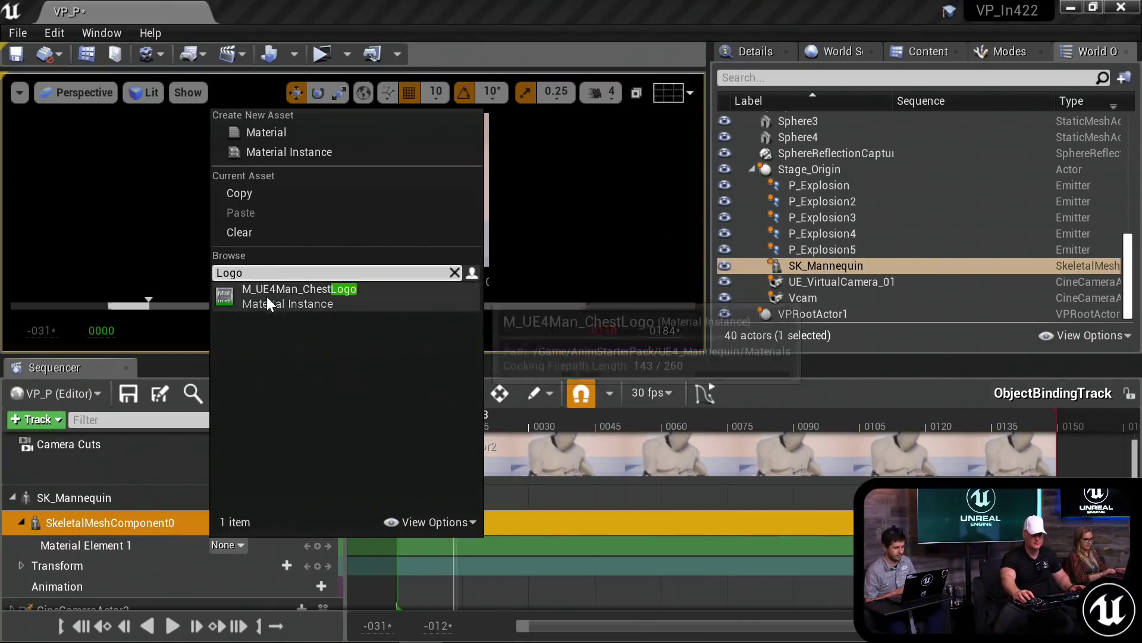
click(287, 286)
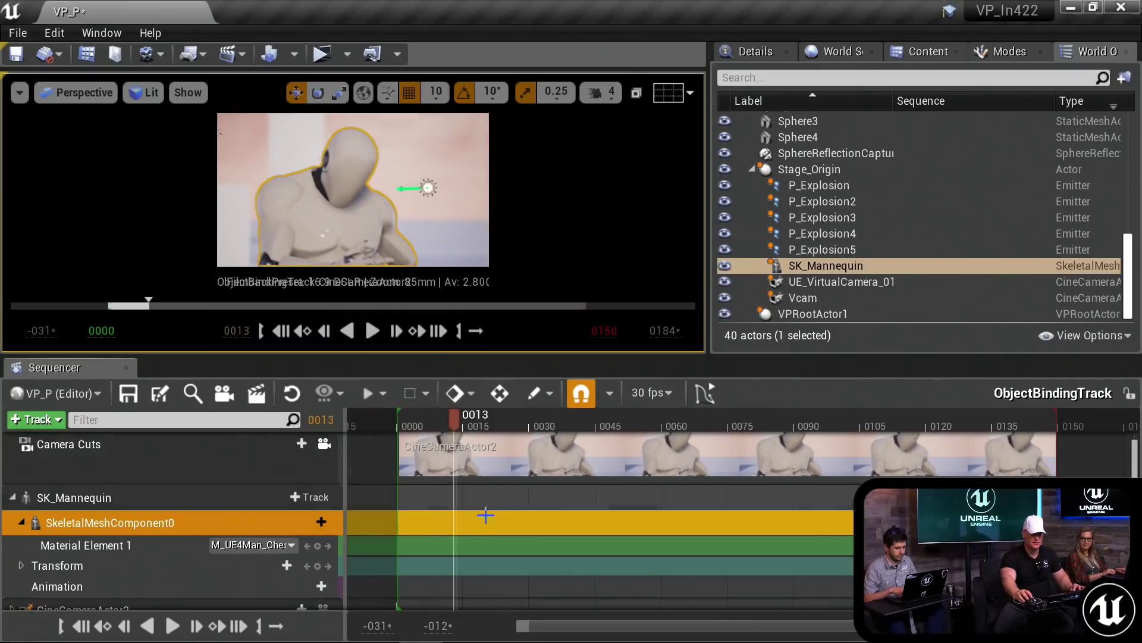
click(318, 545)
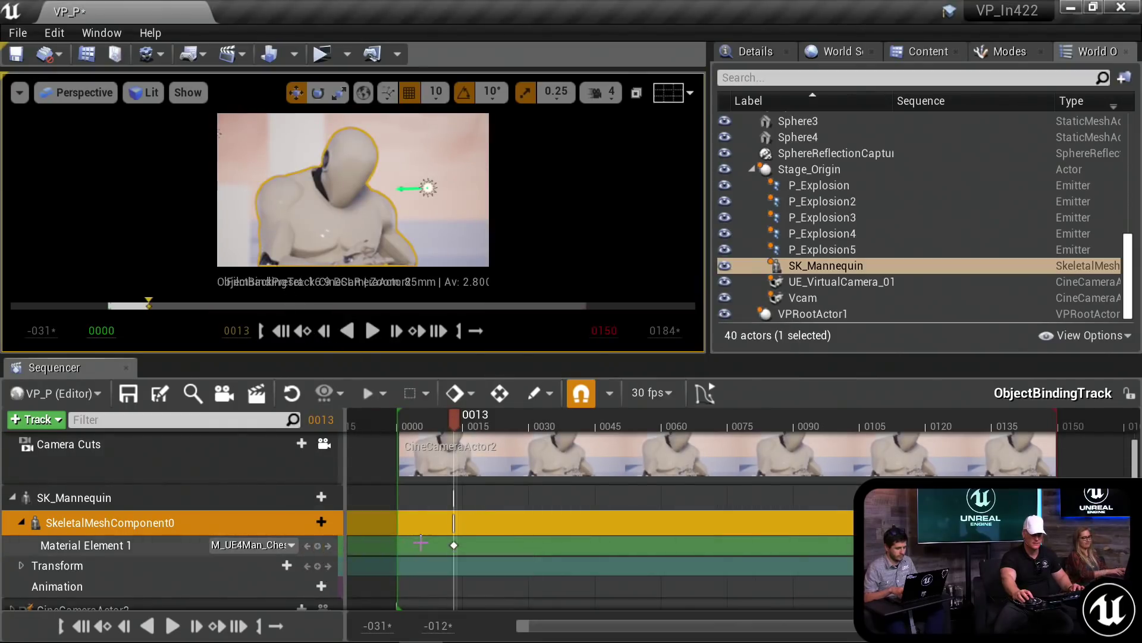
drag(459, 544, 397, 544)
Step: Advance ObjectBindingTrack to frame 29 and add a Material Element 1 key there
key(space)
key(space)
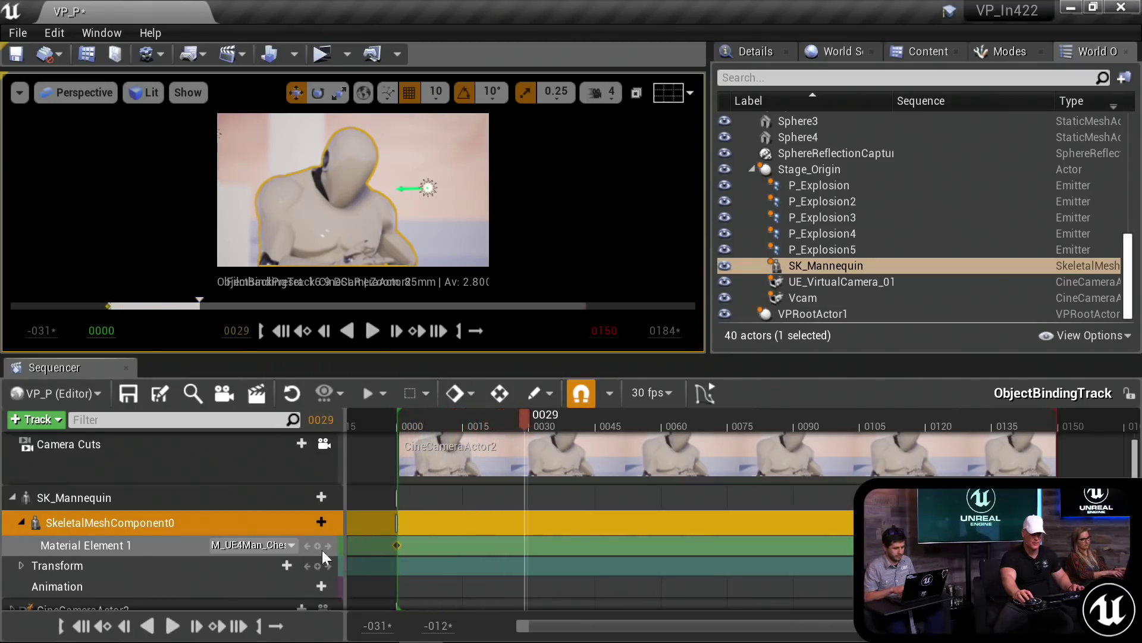
click(319, 545)
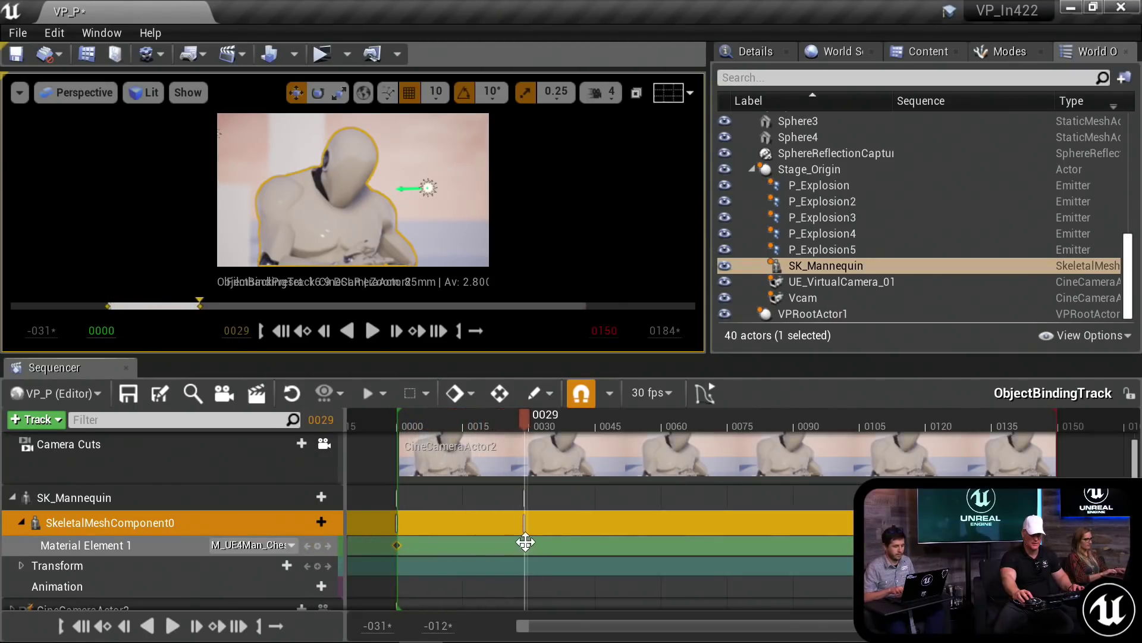
Step: Search Material Element 1's material picker for "Logo" and enable Show Engine Content in its view options
click(248, 544)
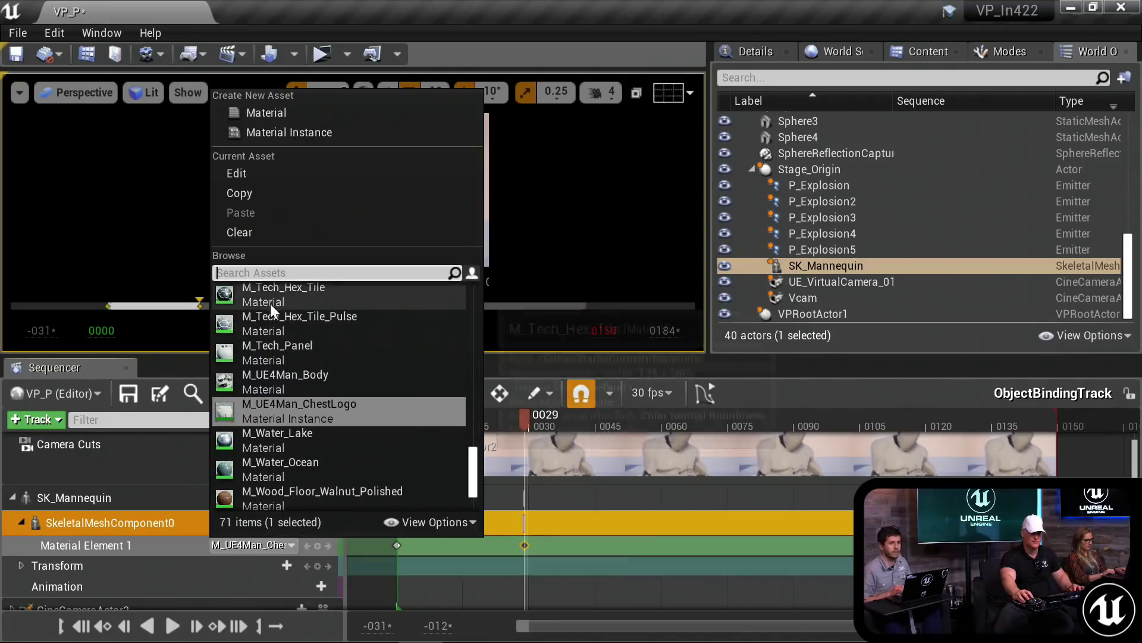
click(232, 272)
text(Logo)
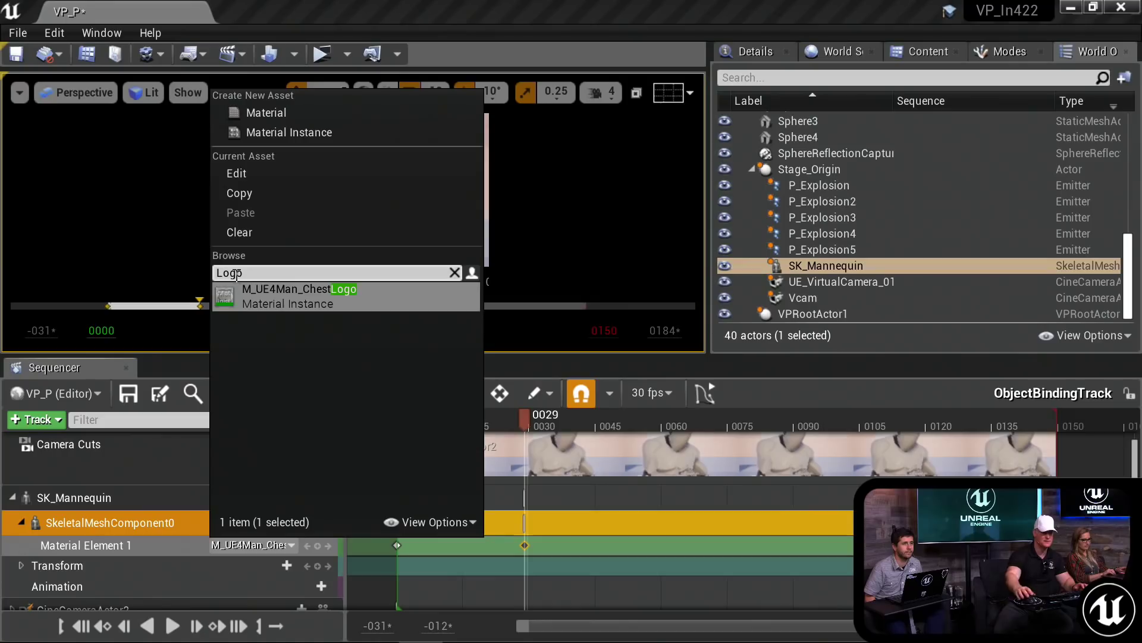
click(432, 522)
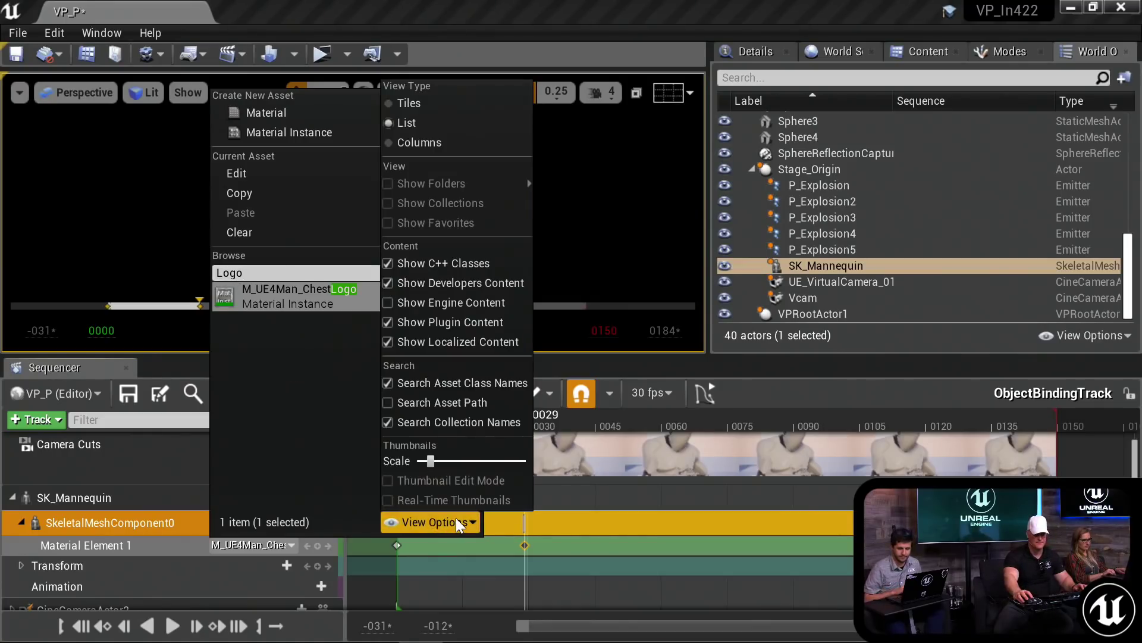
click(387, 301)
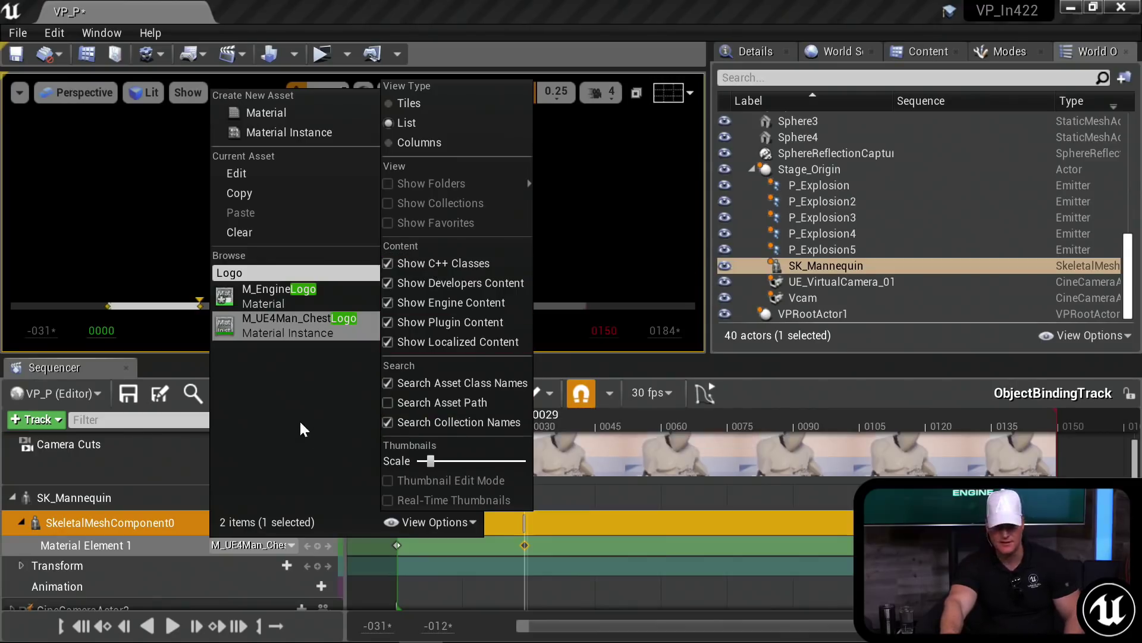
click(280, 405)
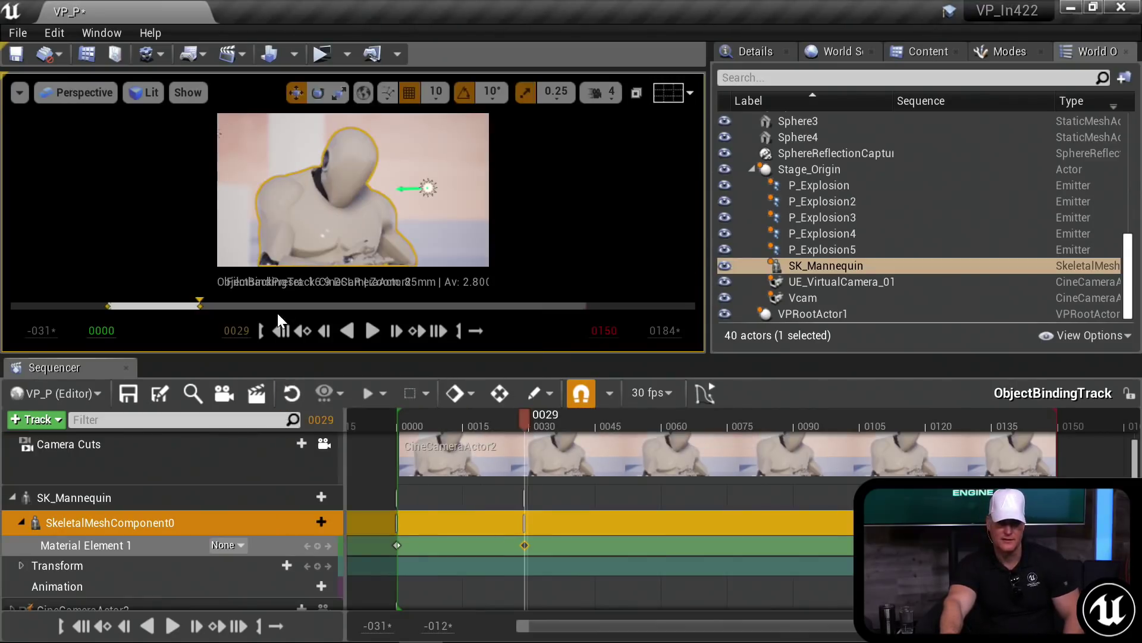
Step: Set the Material Element 1 key at frame 29 to the M_EngineLogo material
click(236, 547)
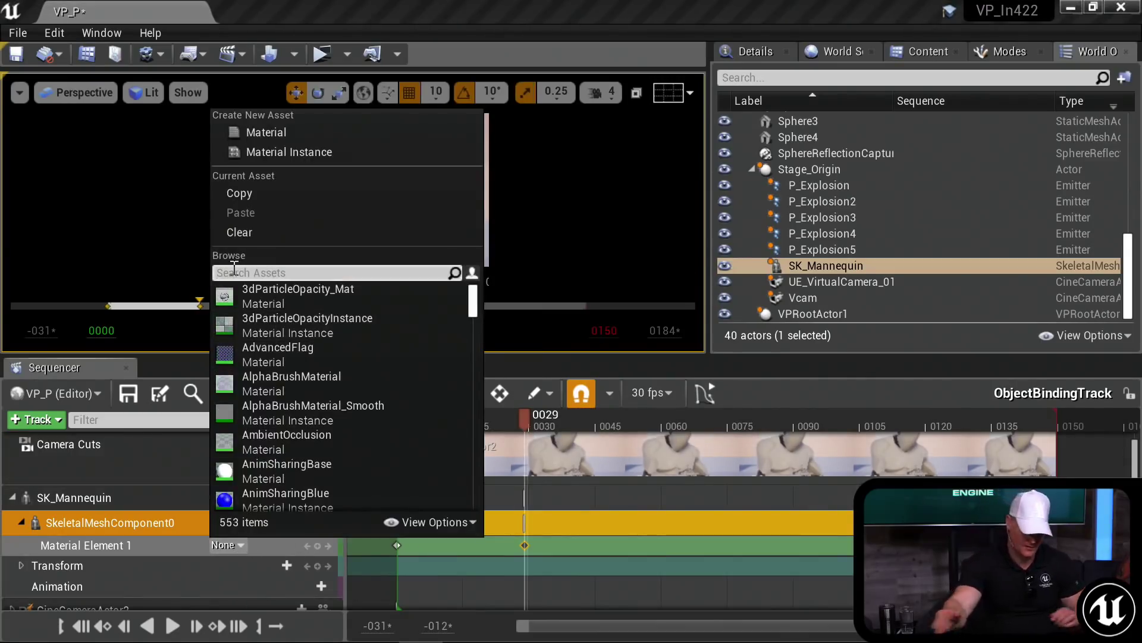
text(logo)
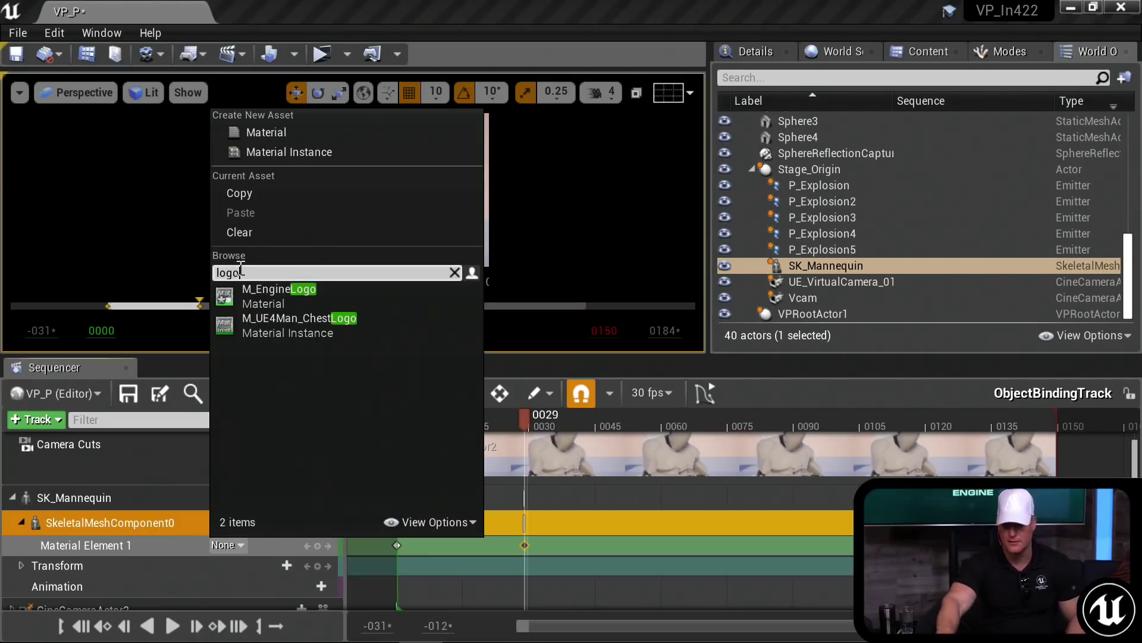
click(276, 296)
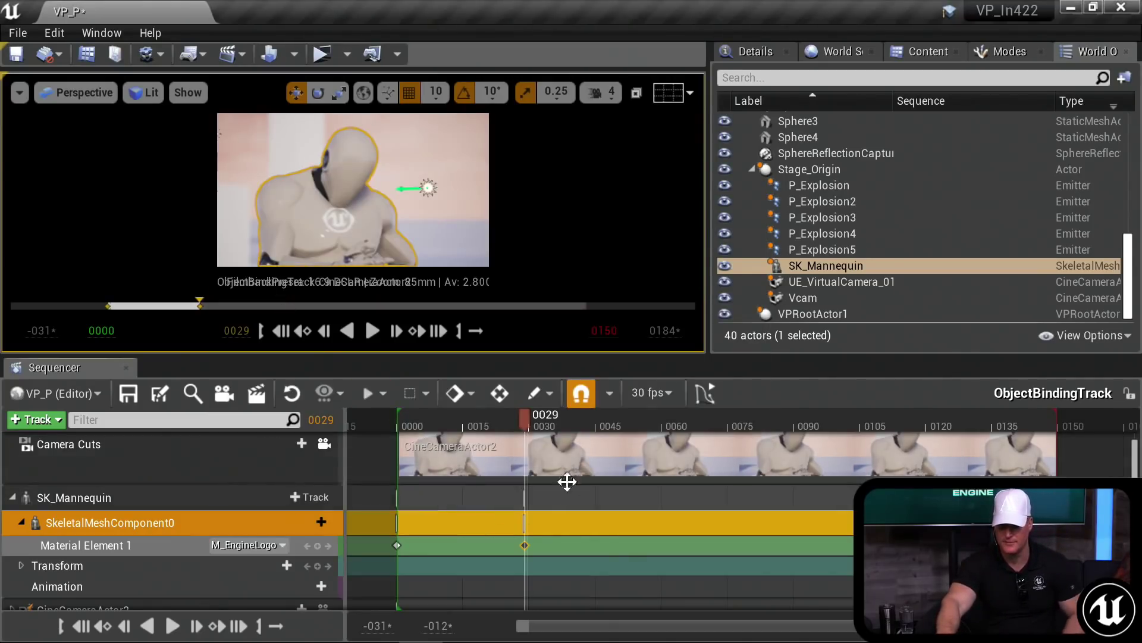
Step: Play ObjectBindingTrack from frame 21, then again from its start to frame 60, watching the mannequin's chest logo
click(492, 418)
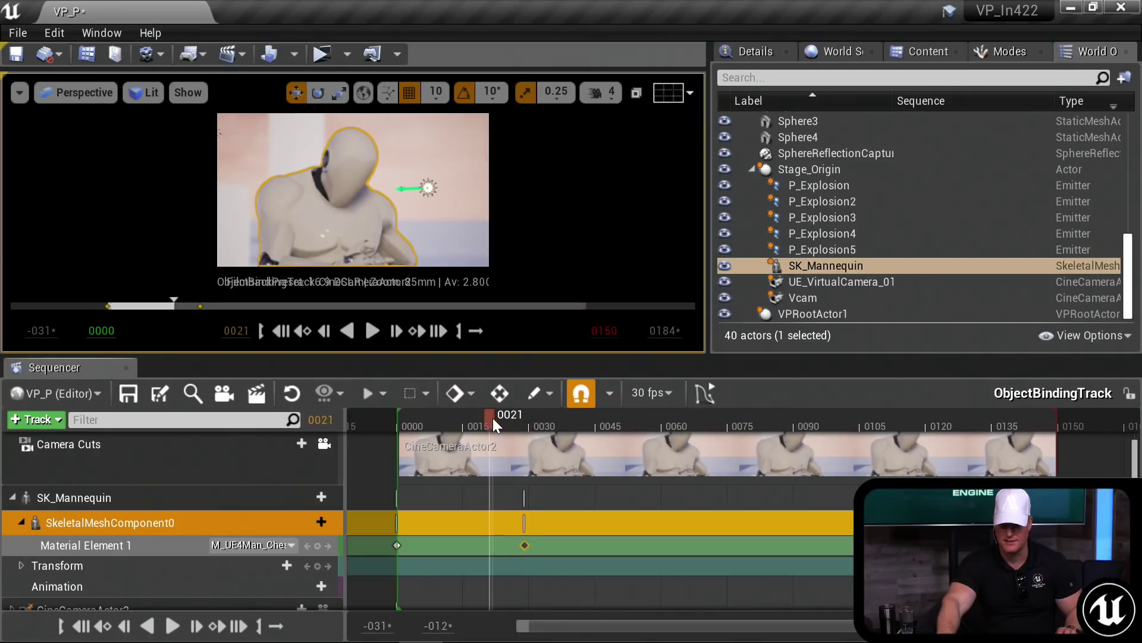
key(space)
key(space)
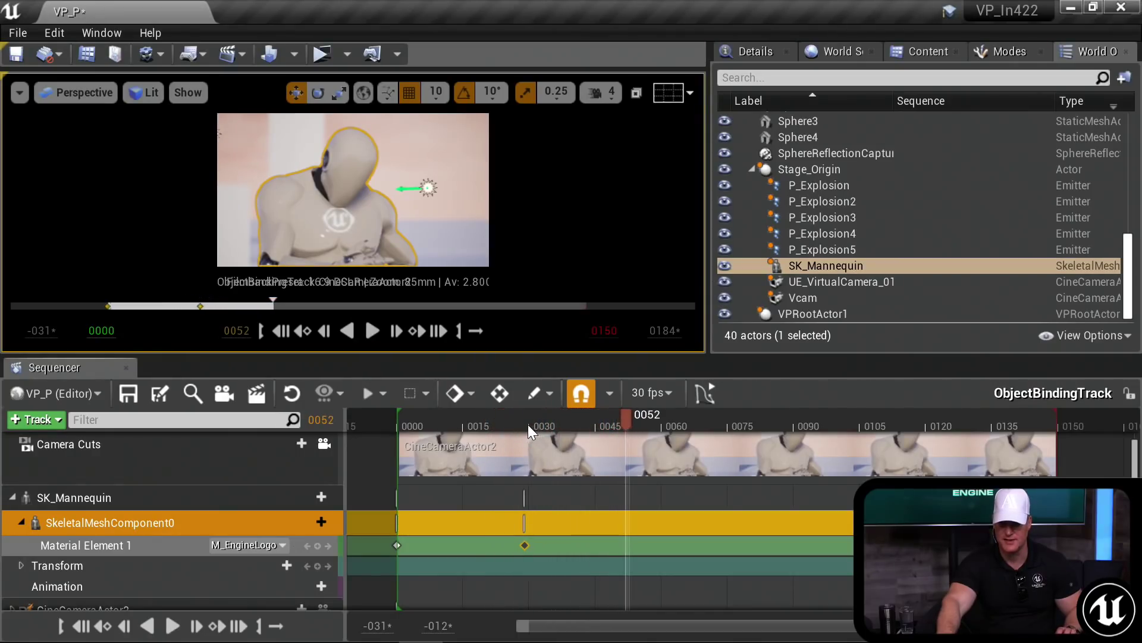
drag(527, 424, 402, 435)
key(space)
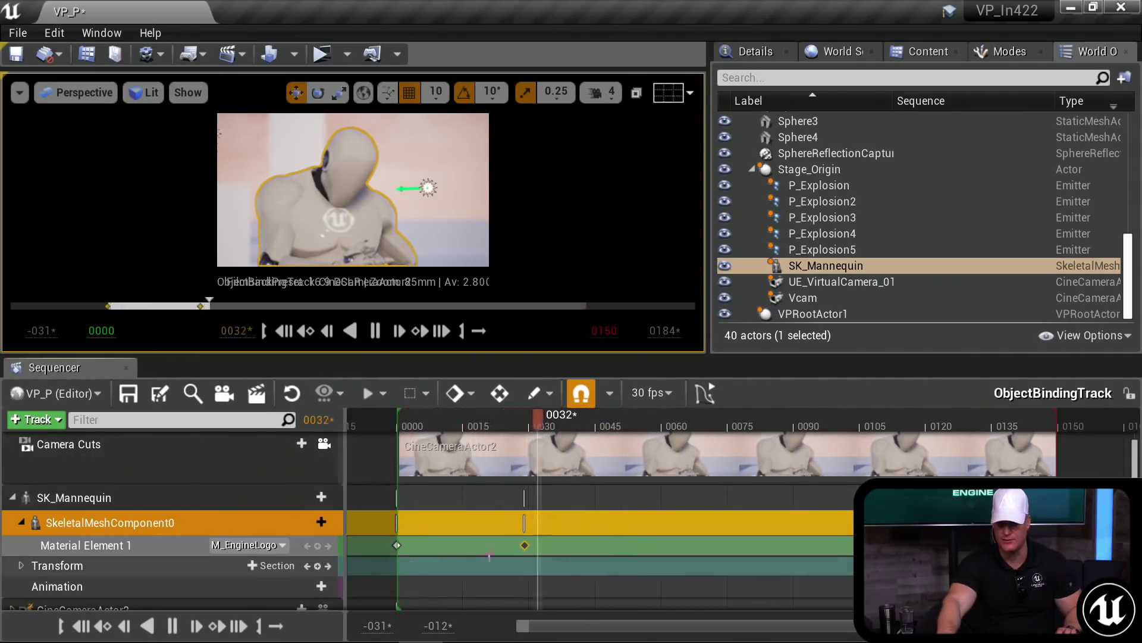
key(space)
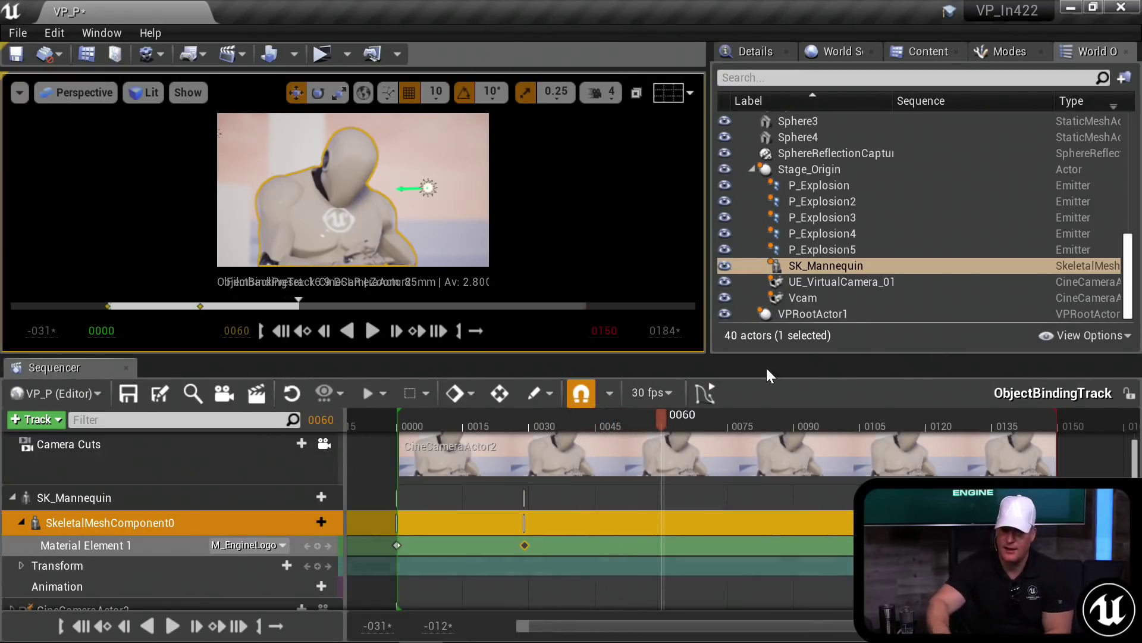
Step: Open the MultiObjectBinding_FX sequence, lock the viewport to its camera cuts, and move the playhead to frame 9
click(921, 50)
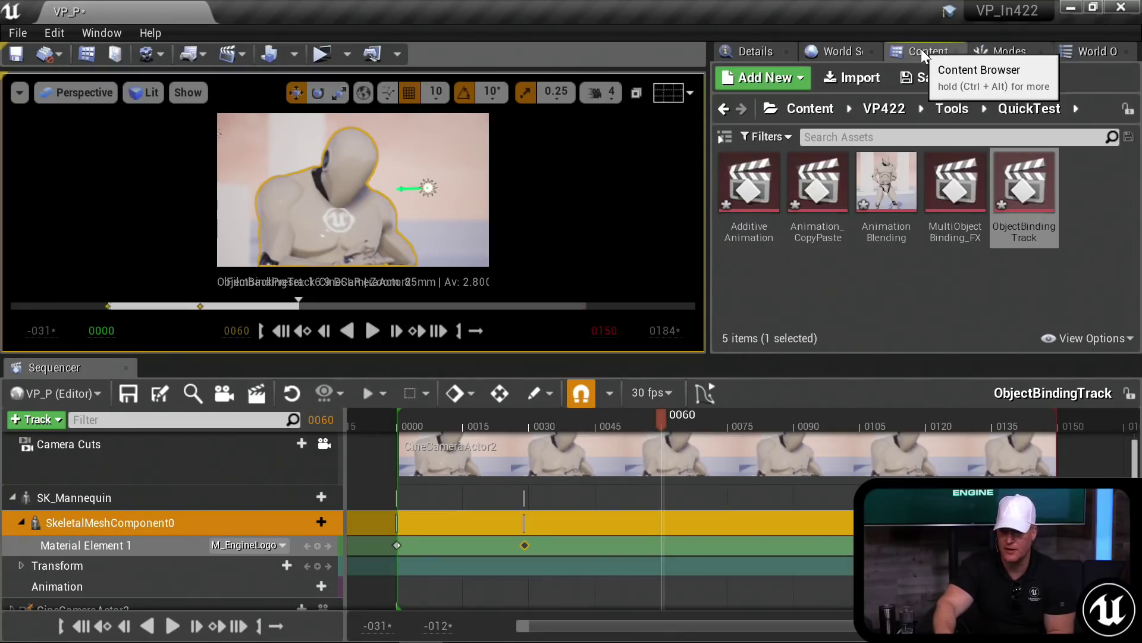
double_click(956, 181)
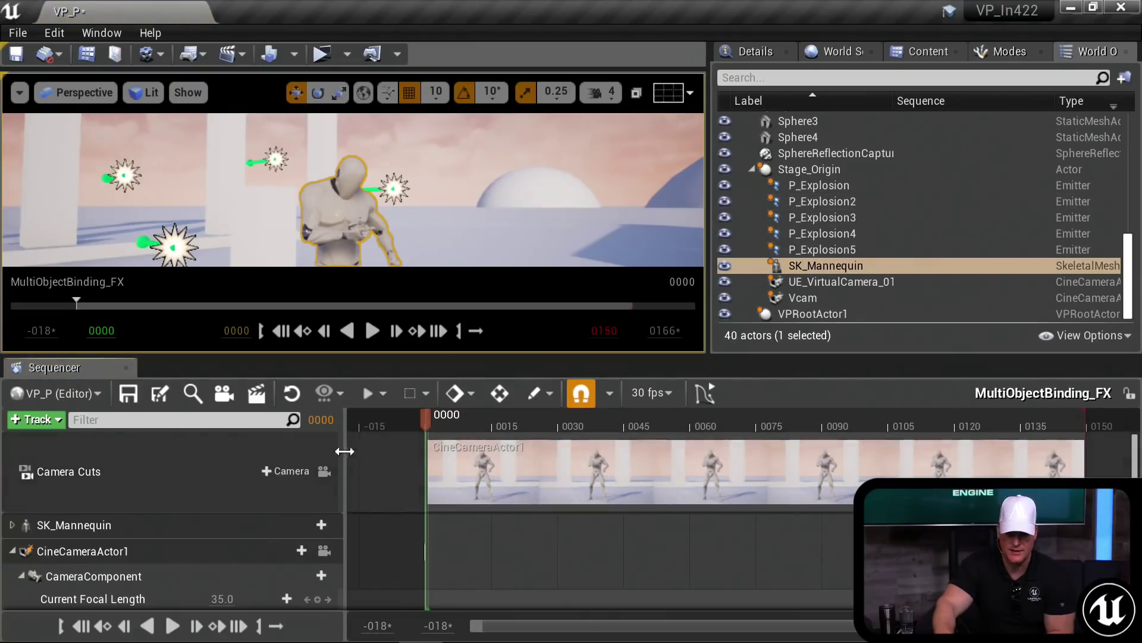
click(323, 472)
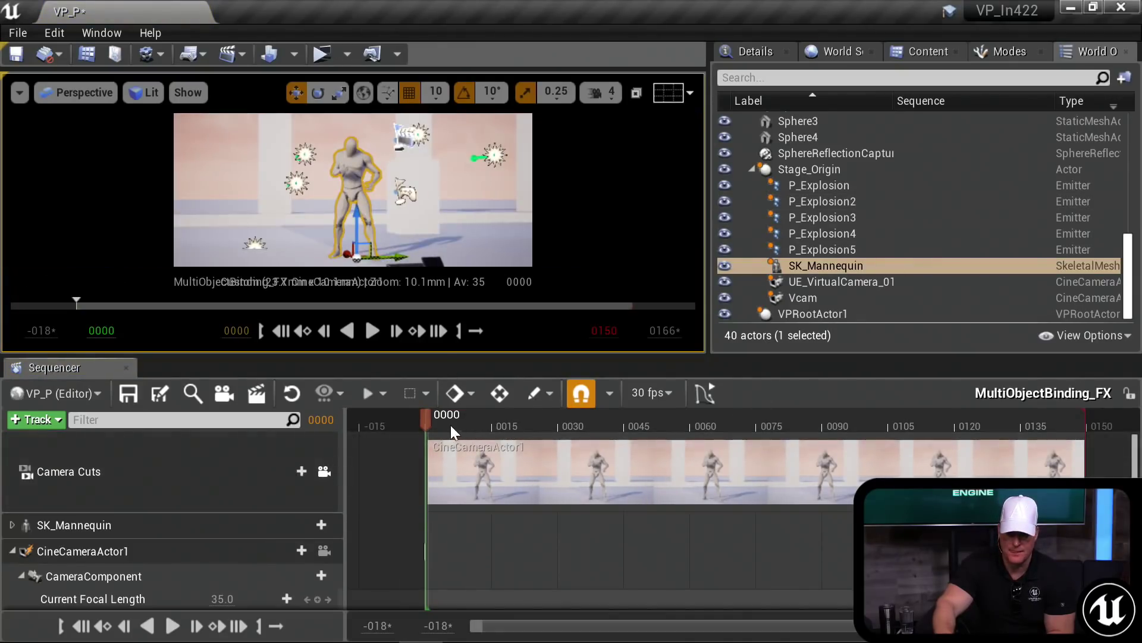
drag(444, 420, 468, 423)
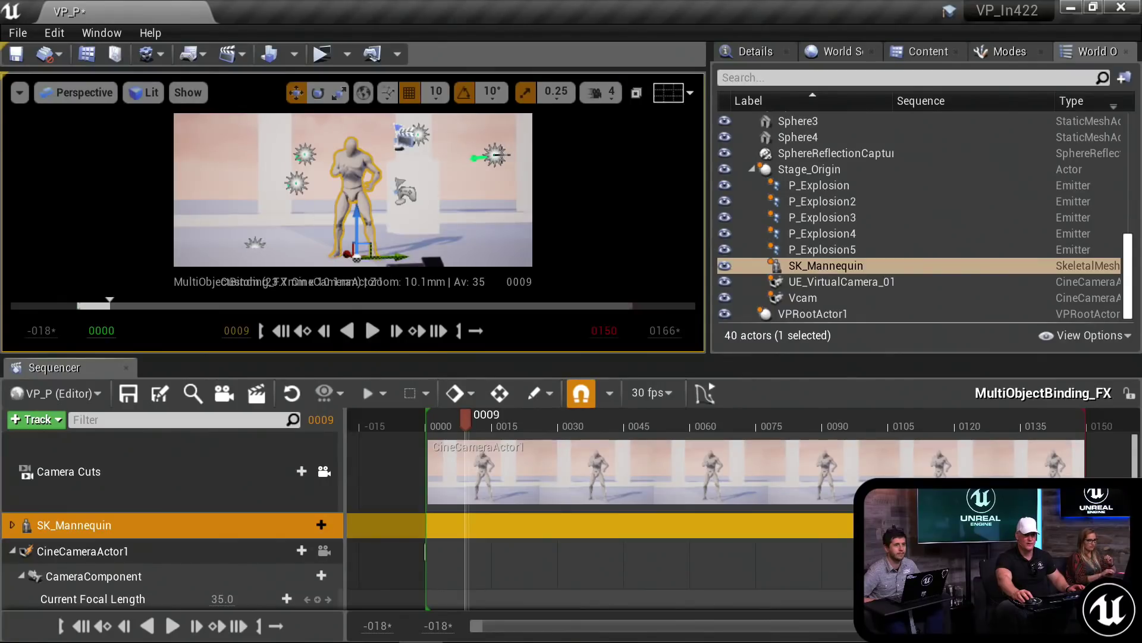
Step: Add the P_Explosion3 emitter to the MultiObjectBinding_FX sequence
click(495, 156)
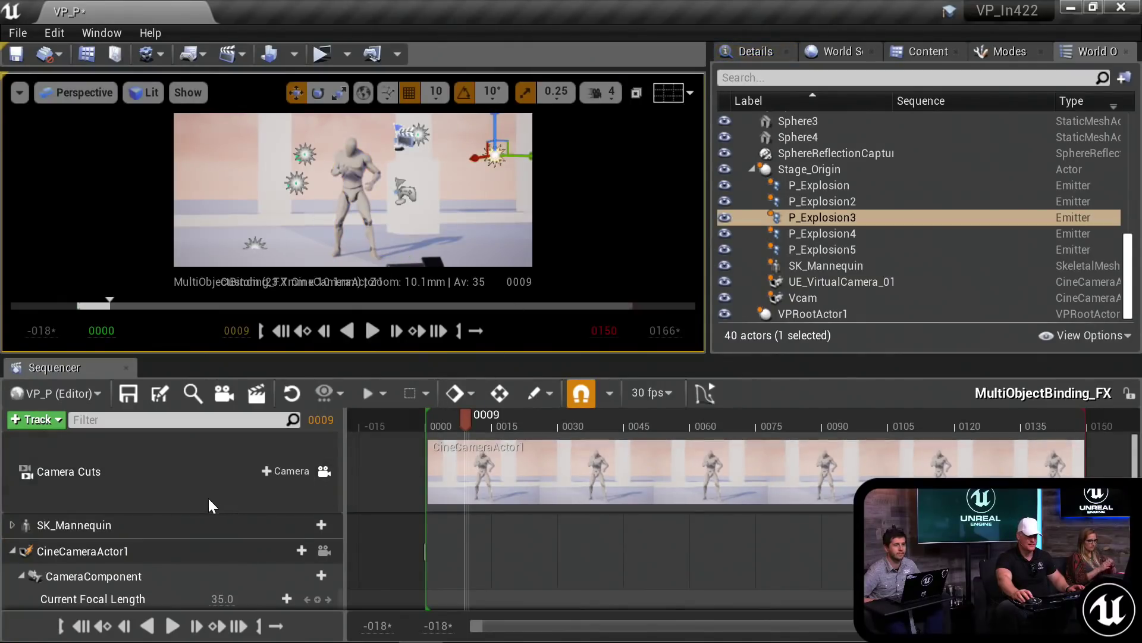
click(24, 422)
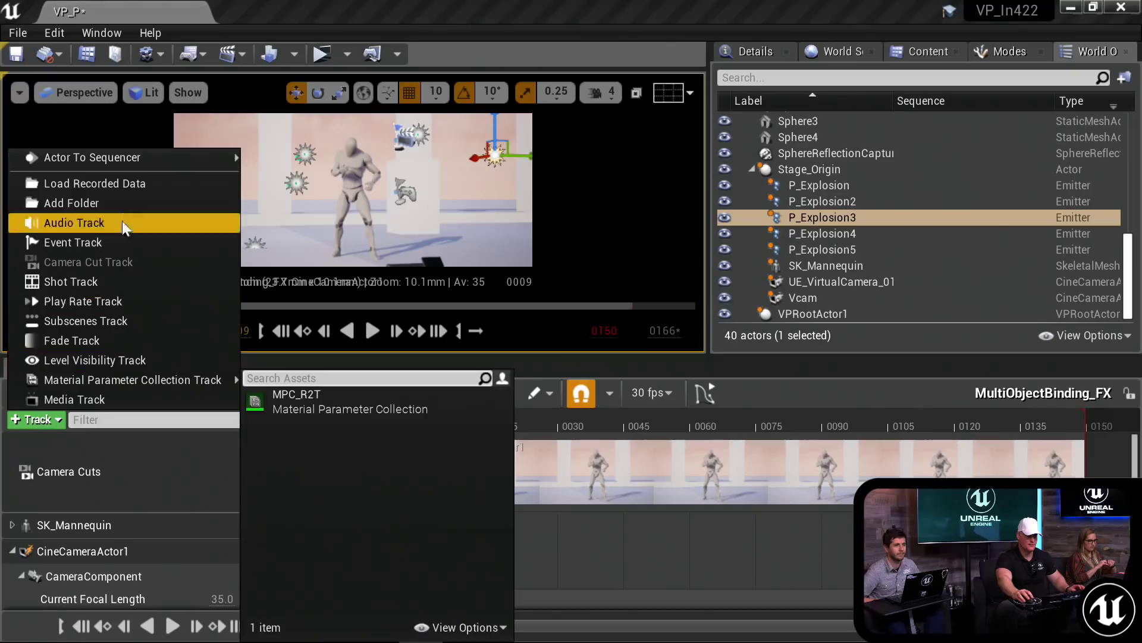
mouse_move(119, 166)
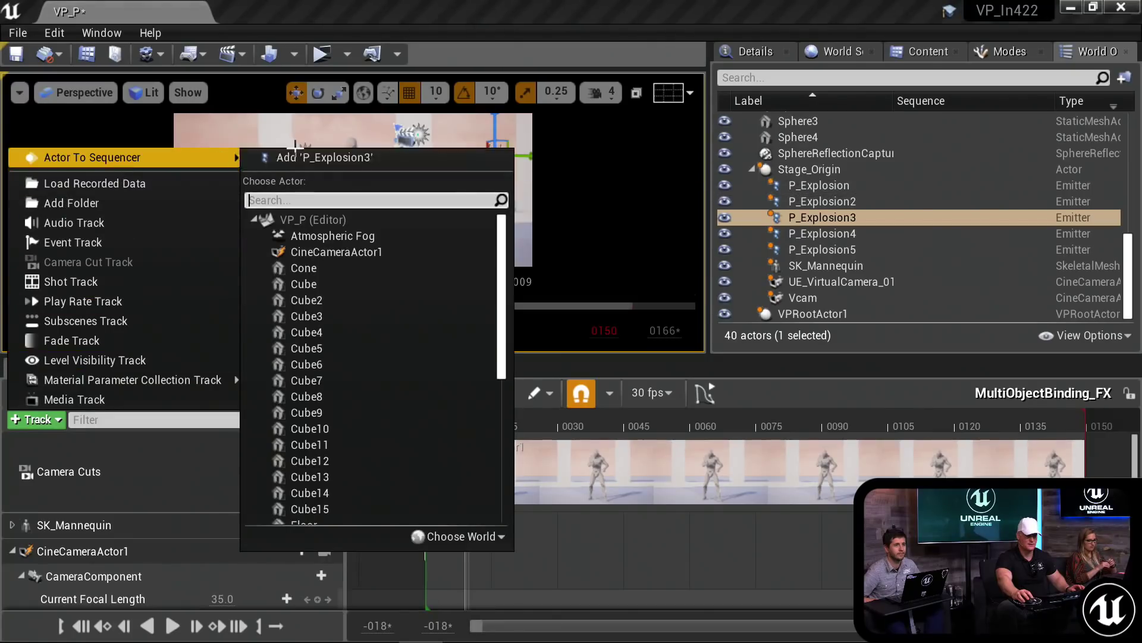
click(307, 157)
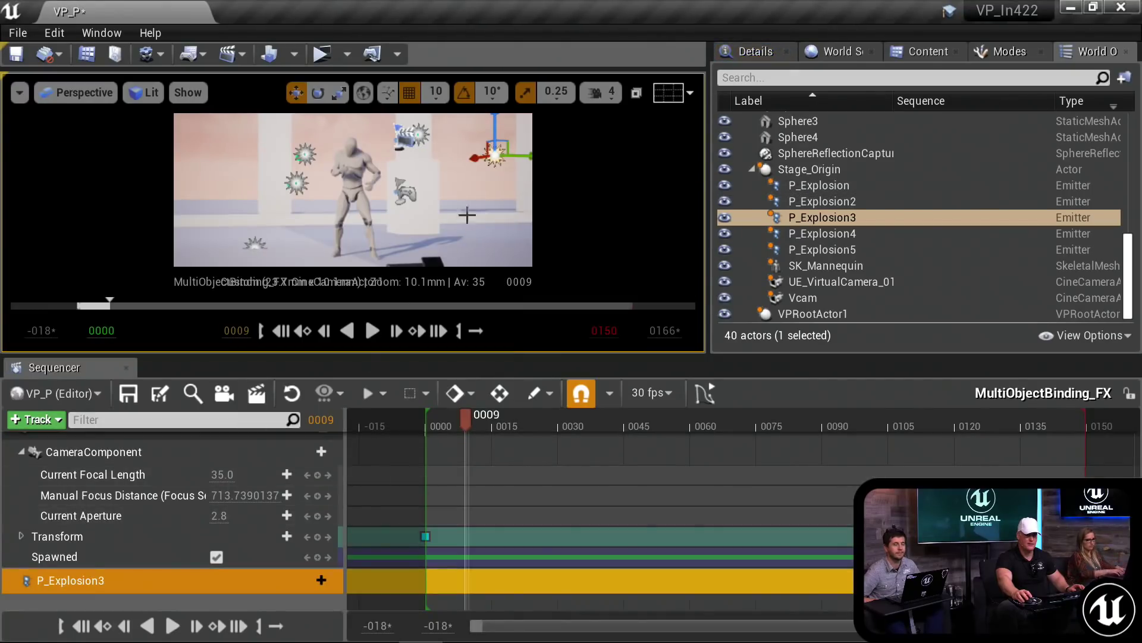
Step: Assign P_Explosion, P_Explosion2, P_Explosion4 and P_Explosion5 as additional actors on the P_Explosion3 track
click(421, 128)
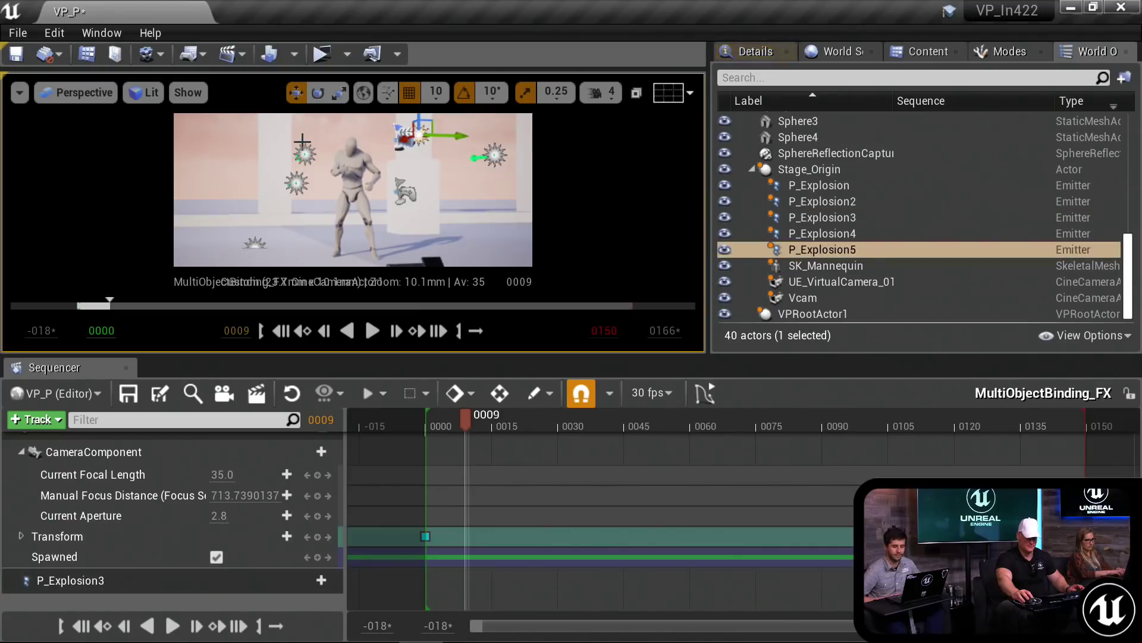
ctrl+click(302, 150)
ctrl+click(296, 183)
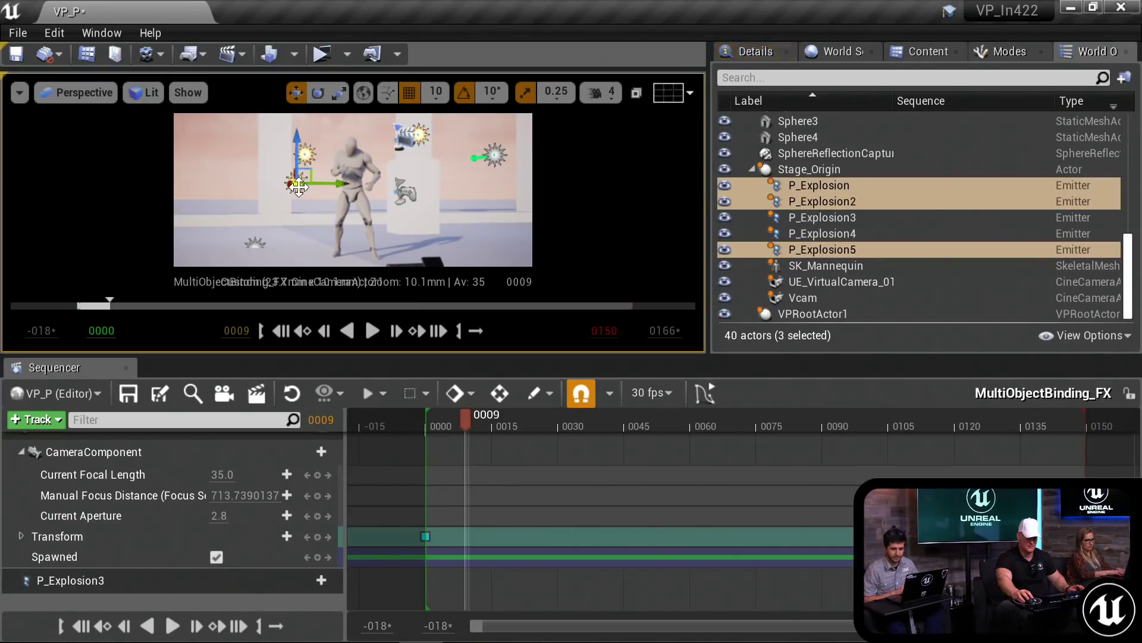
ctrl+click(257, 245)
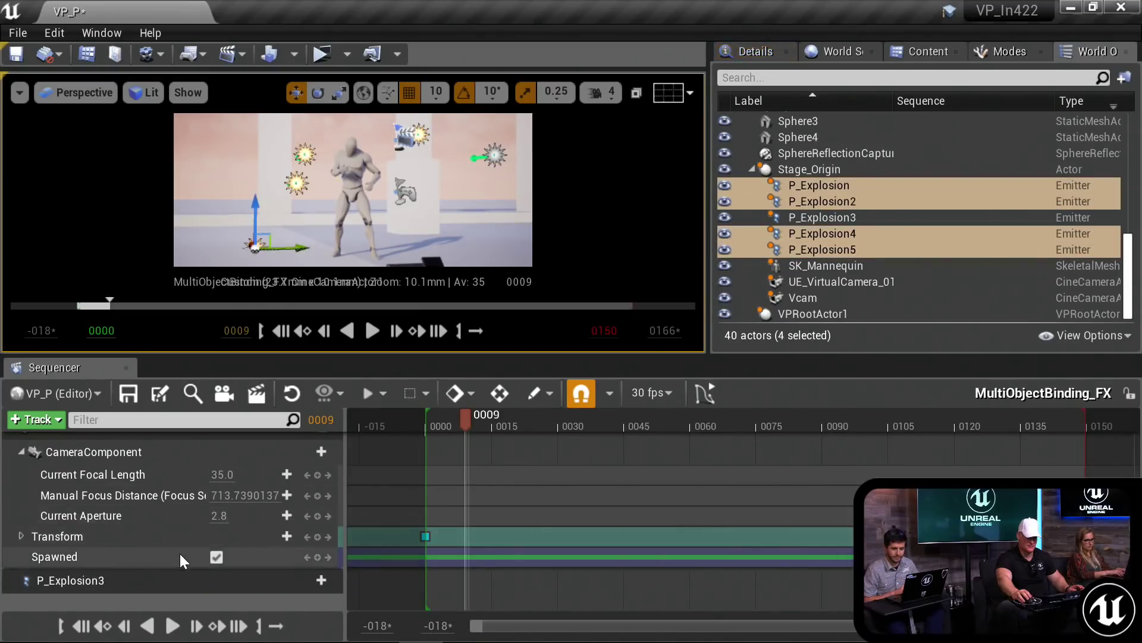
right_click(159, 576)
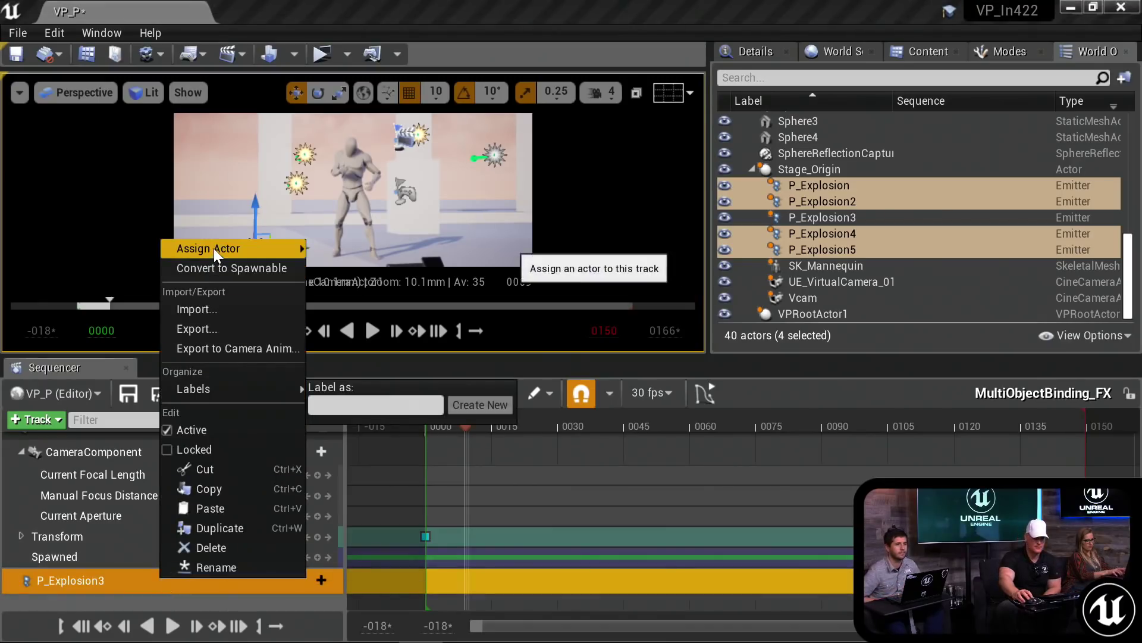
mouse_move(213, 248)
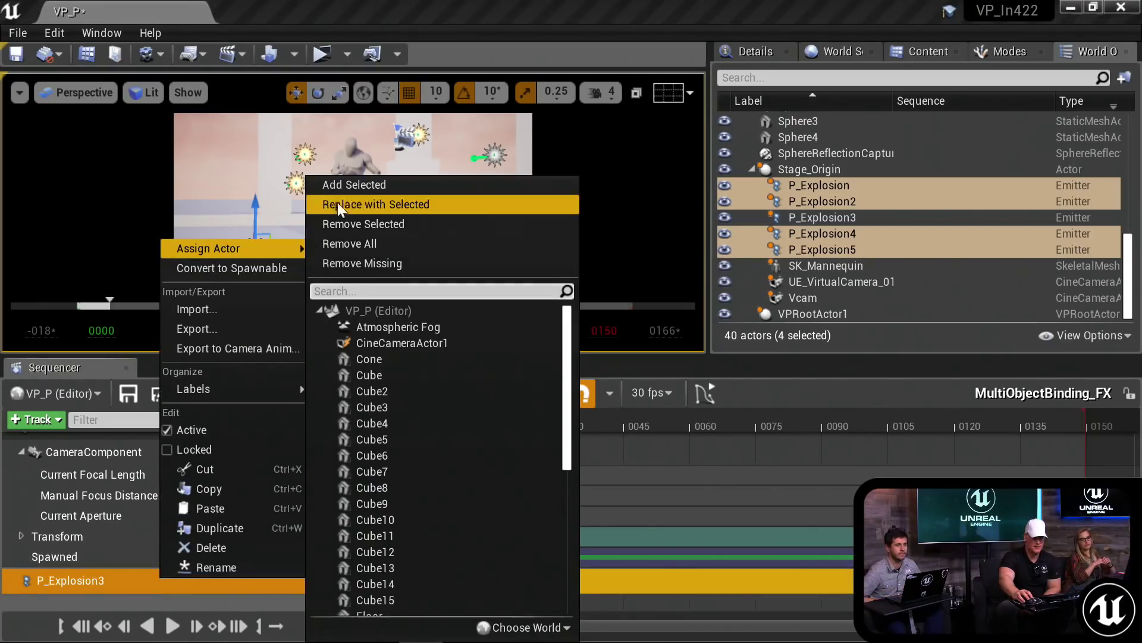
click(363, 184)
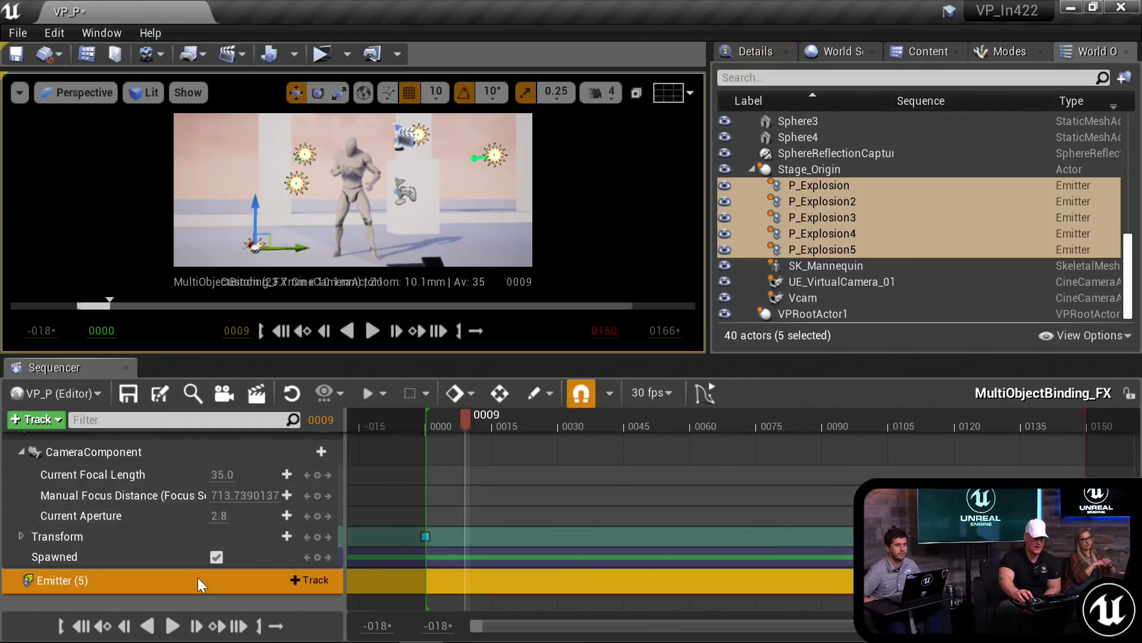
Step: Add a Particle Toggle Track to the grouped explosion emitters and key Activate at frame 9
click(308, 581)
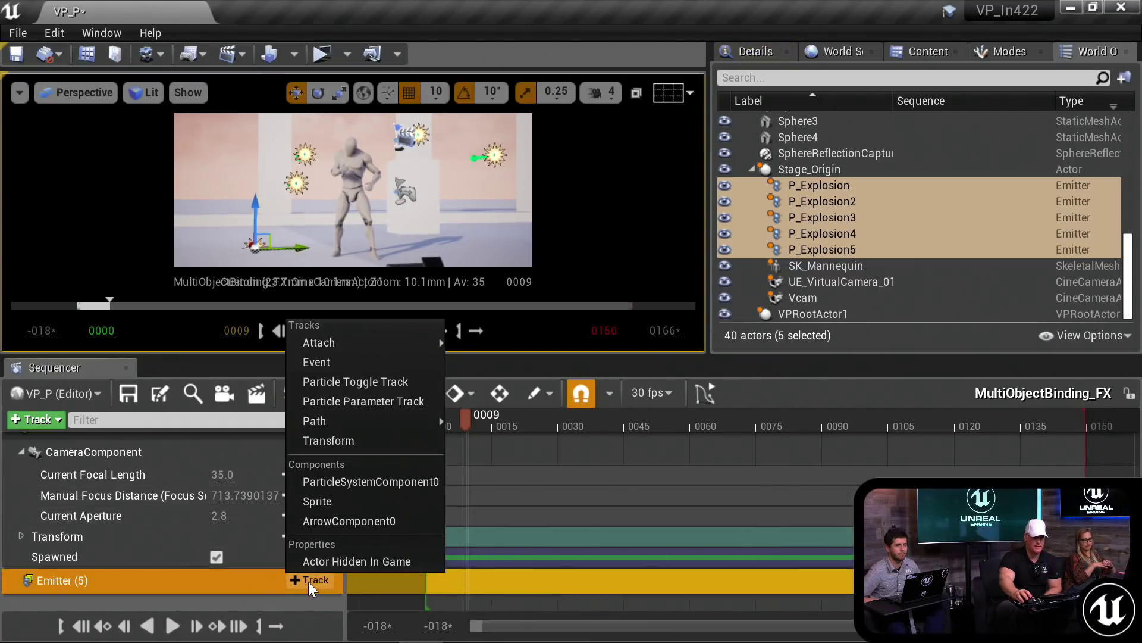
click(390, 379)
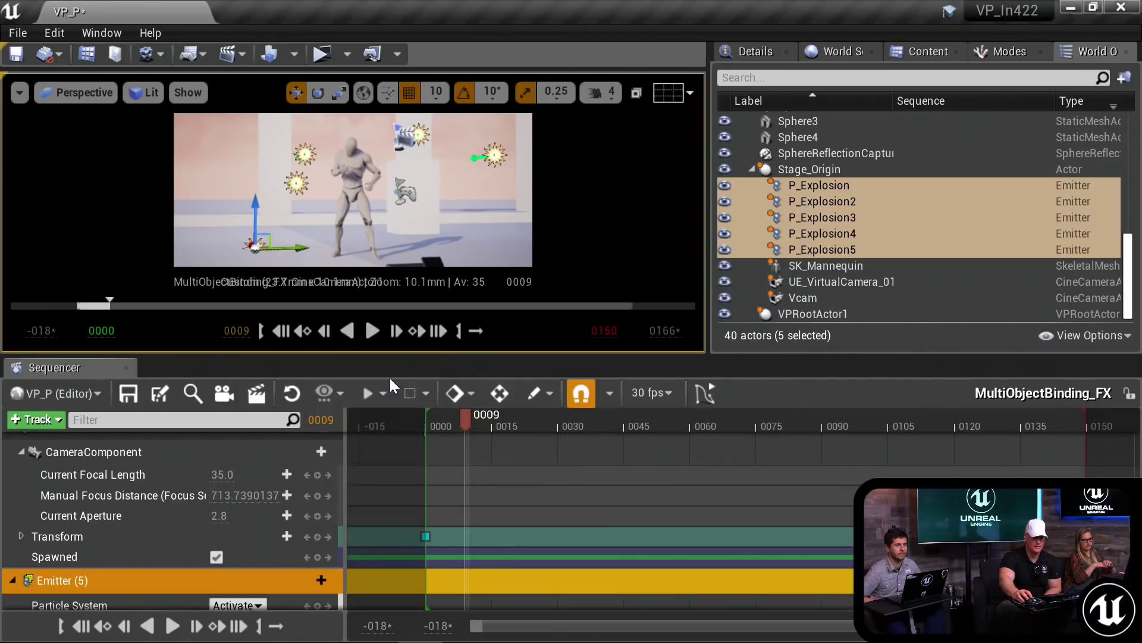
scroll(287, 577, down, 1)
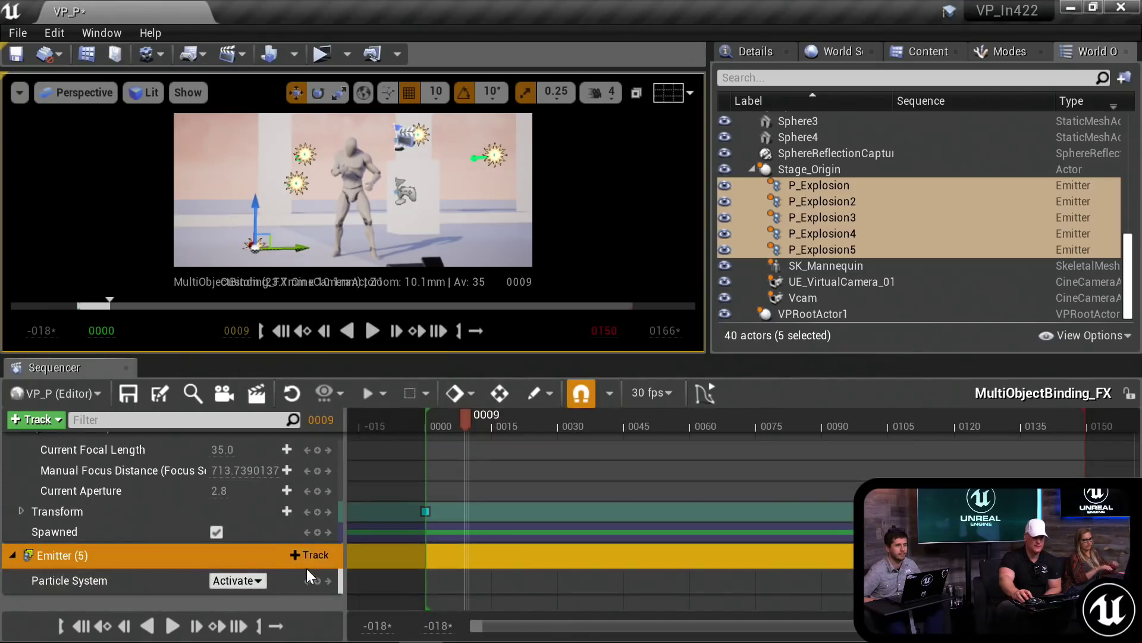
click(317, 580)
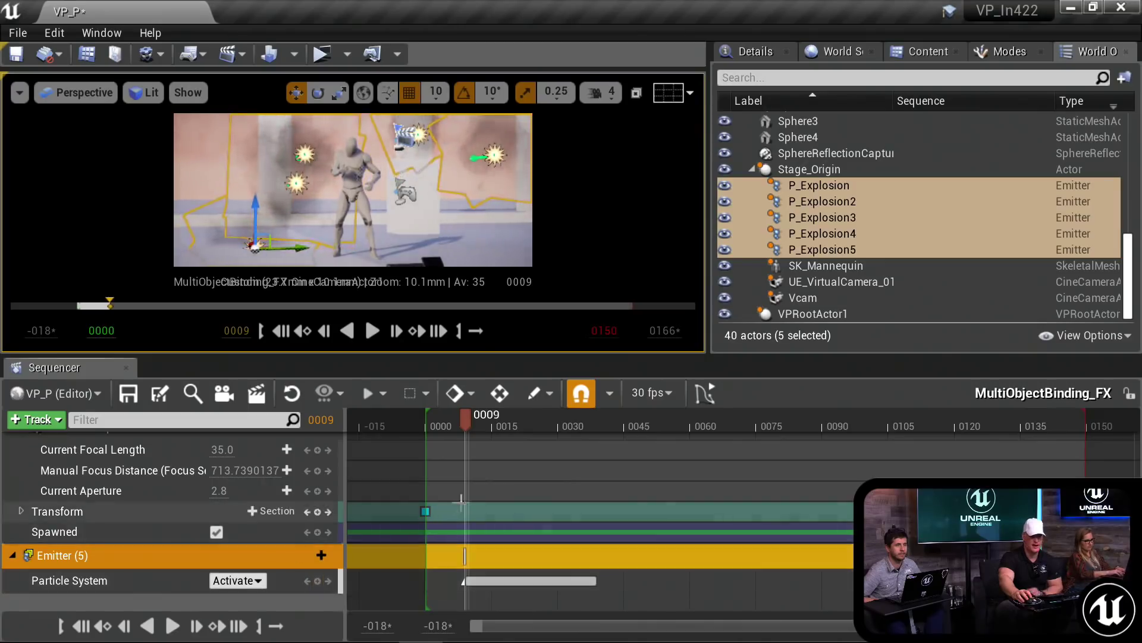
Step: Play MultiObjectBinding_FX from near its start to frame 54, watching the explosions
click(440, 421)
key(space)
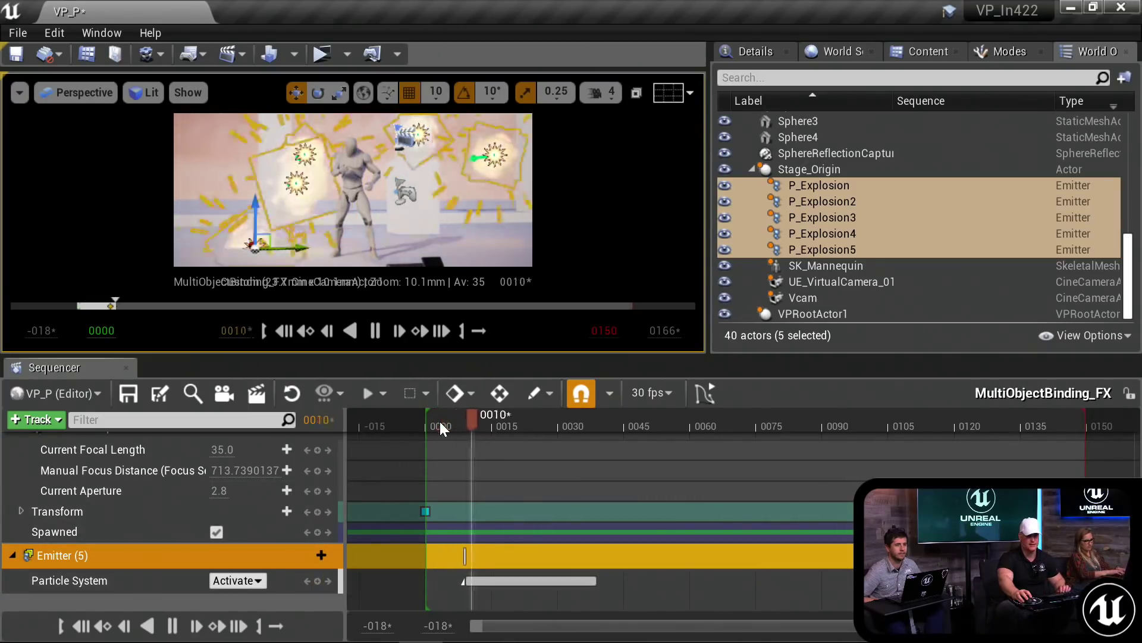
key(space)
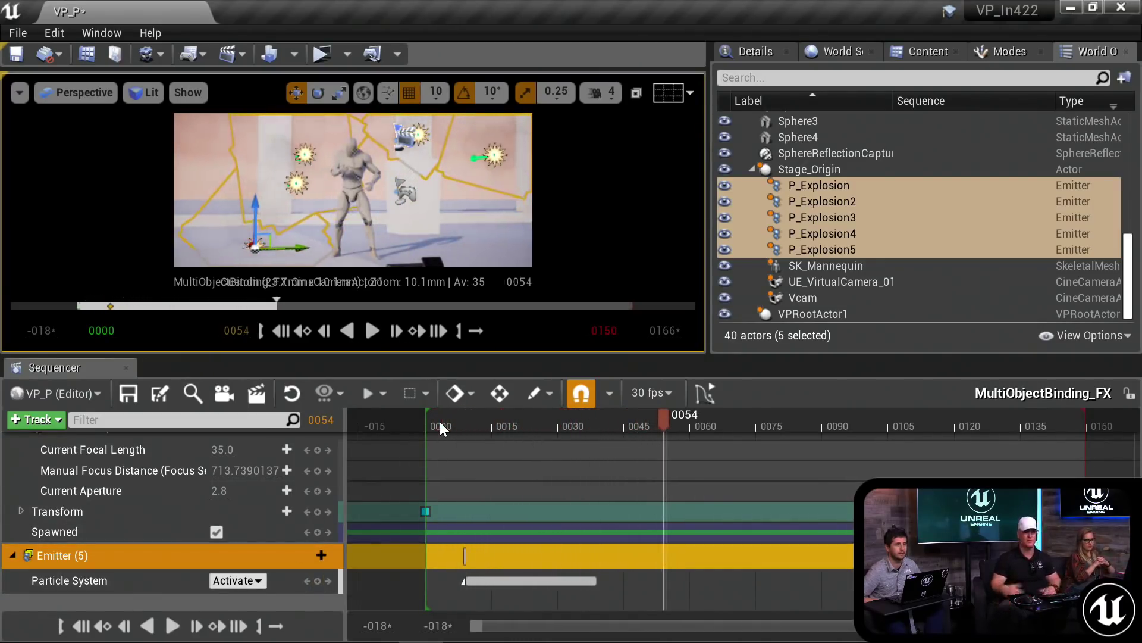